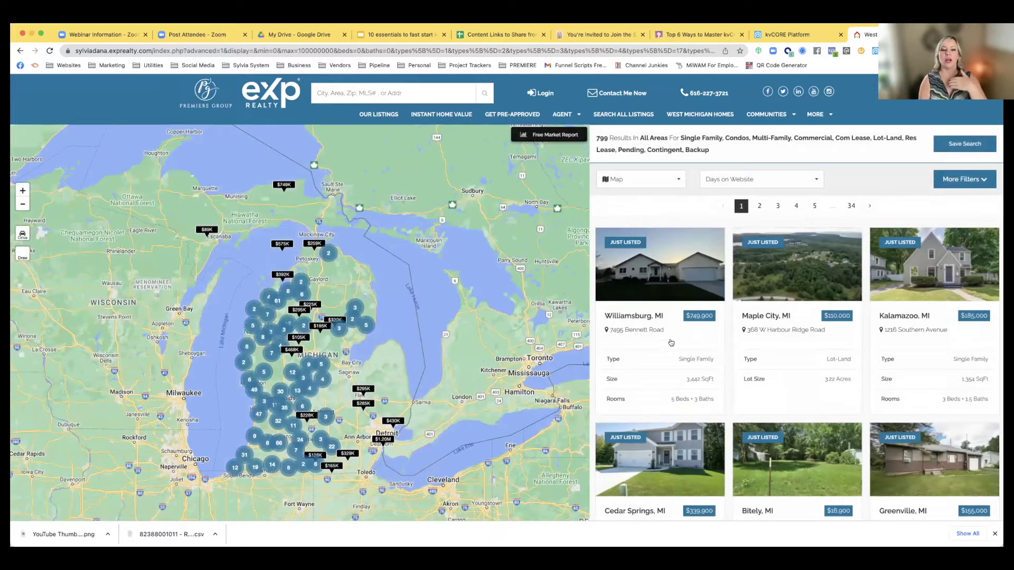
{"action": "scroll", "coordinate": [672, 371], "scroll_direction": "down", "scroll_amount": 2}
{"action": "scroll", "coordinate": [672, 371], "scroll_direction": "up", "scroll_amount": 2}
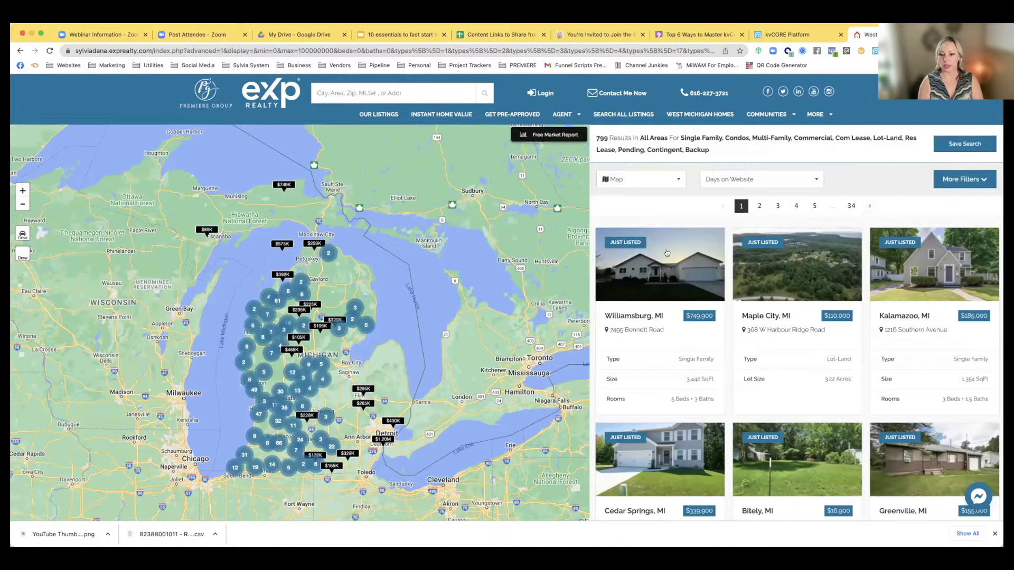
{"action": "left_click", "coordinate": [648, 243]}
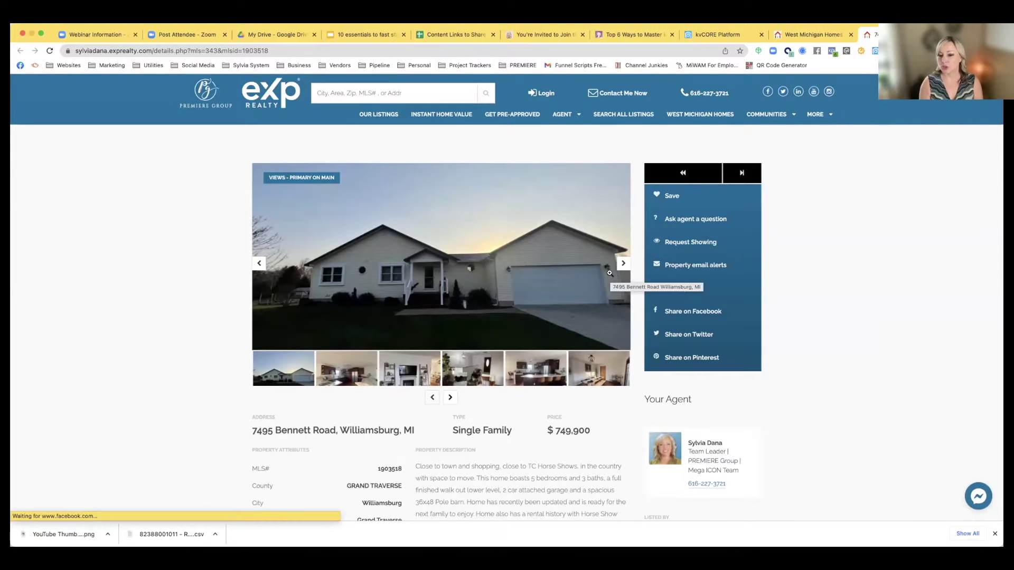
{"action": "scroll", "coordinate": [591, 346], "scroll_direction": "down", "scroll_amount": 3}
{"action": "scroll", "coordinate": [591, 349], "scroll_direction": "down", "scroll_amount": 10}
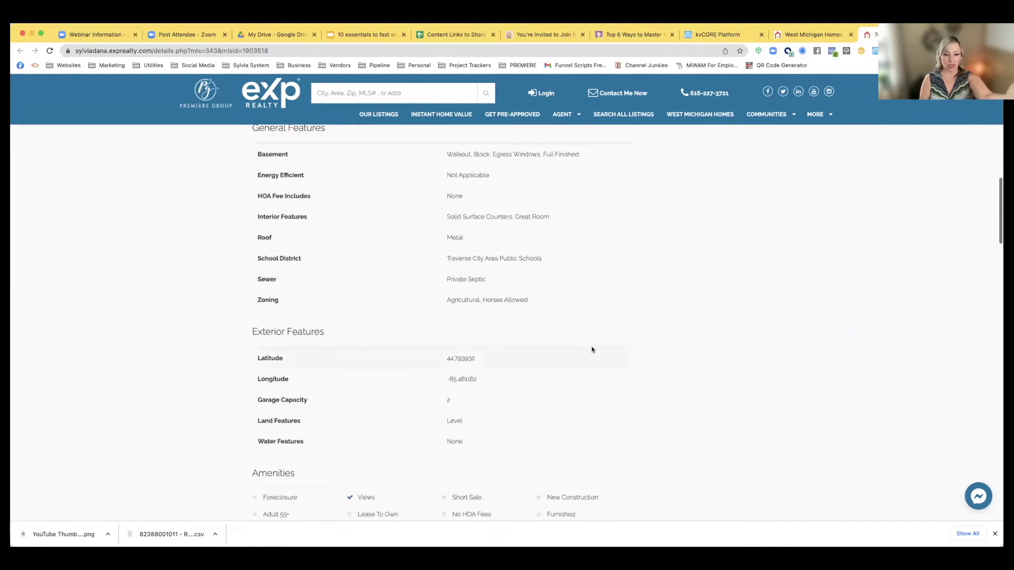
{"action": "scroll", "coordinate": [591, 349], "scroll_direction": "down", "scroll_amount": 15}
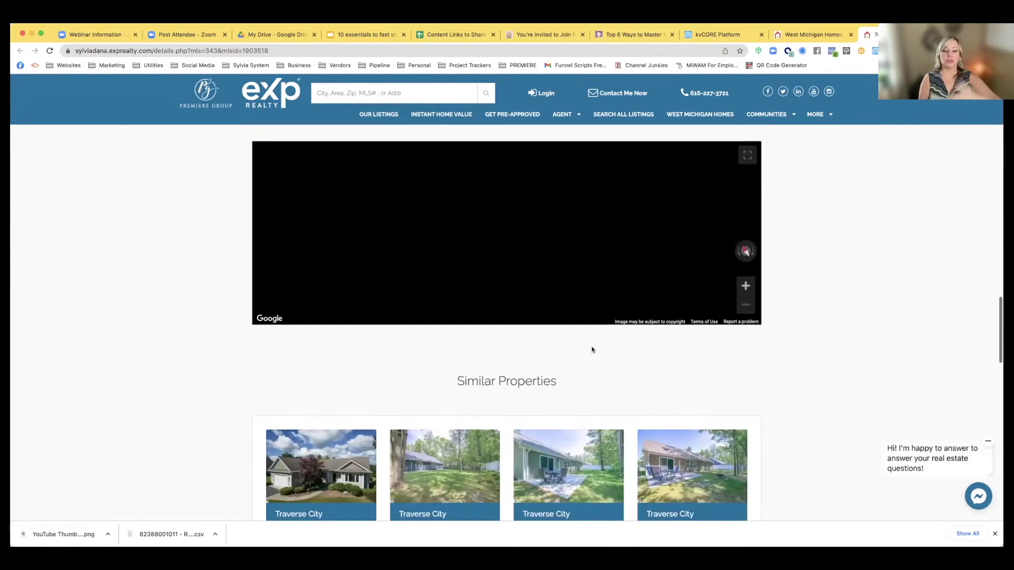
{"action": "scroll", "coordinate": [592, 349], "scroll_direction": "down", "scroll_amount": 6}
{"action": "scroll", "coordinate": [591, 349], "scroll_direction": "down", "scroll_amount": 5}
{"action": "scroll", "coordinate": [591, 349], "scroll_direction": "up", "scroll_amount": 12}
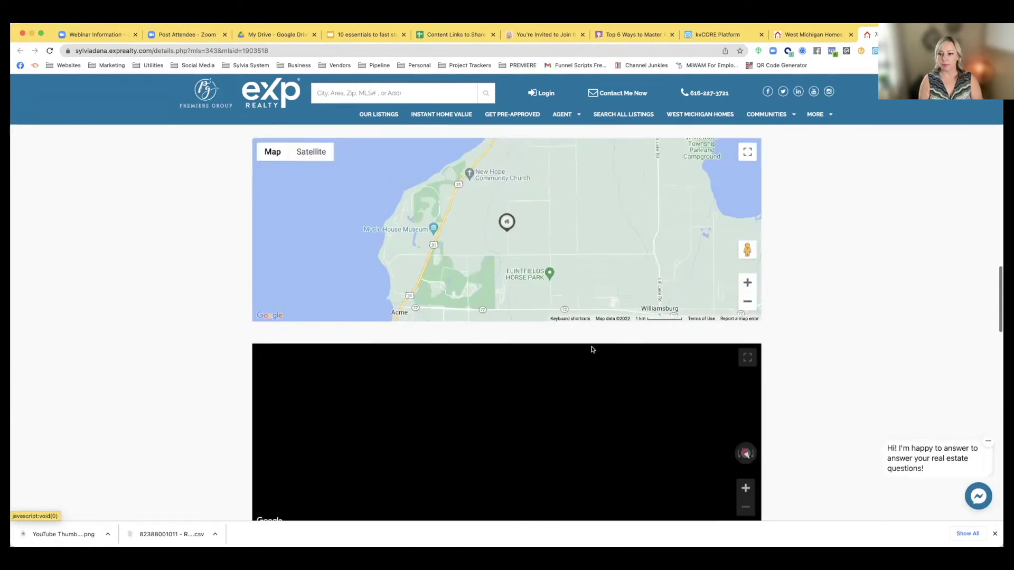
{"action": "scroll", "coordinate": [592, 349], "scroll_direction": "up", "scroll_amount": 15}
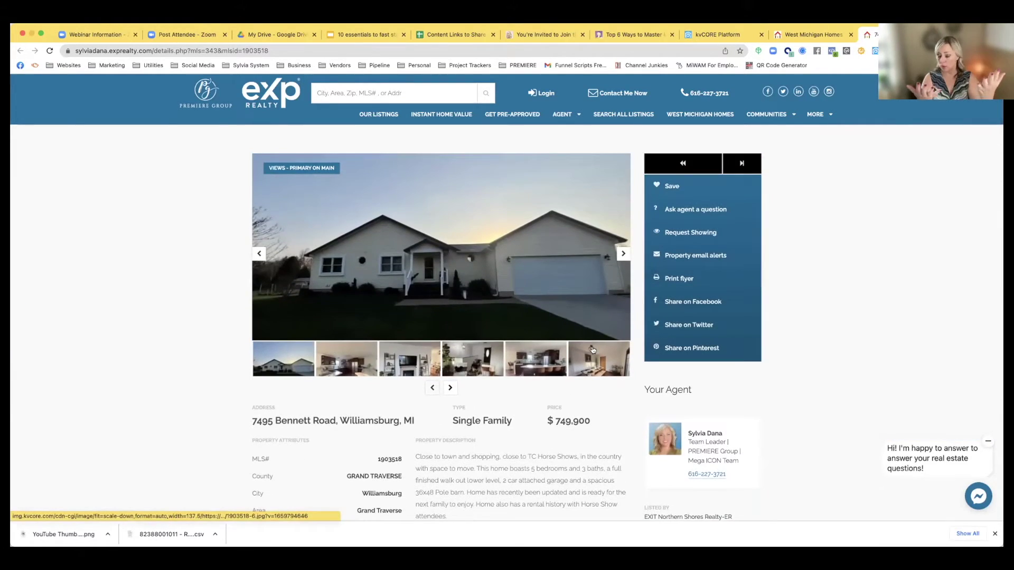
{"action": "scroll", "coordinate": [592, 350], "scroll_direction": "down", "scroll_amount": 1}
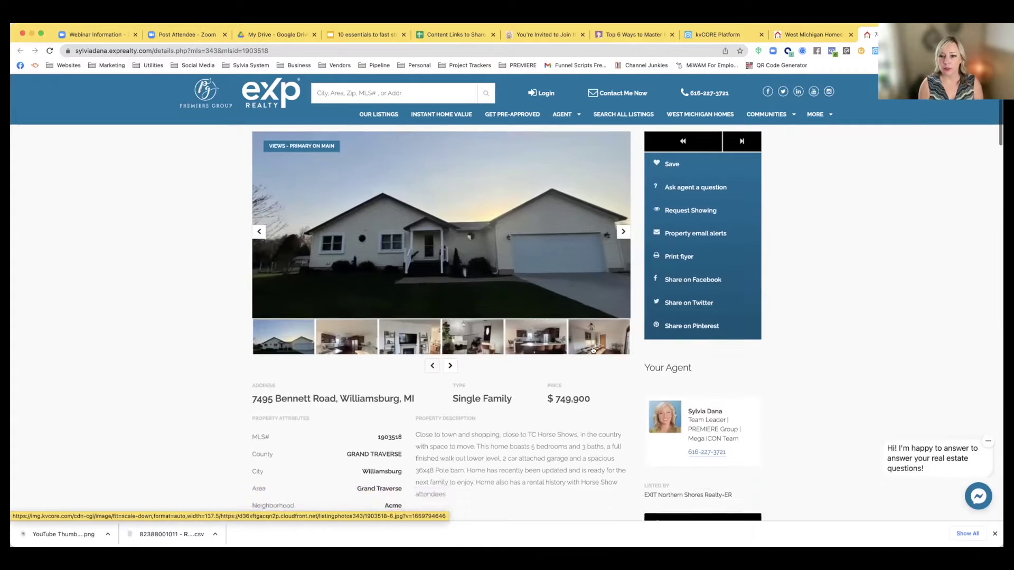
{"action": "scroll", "coordinate": [628, 275], "scroll_direction": "up", "scroll_amount": 2}
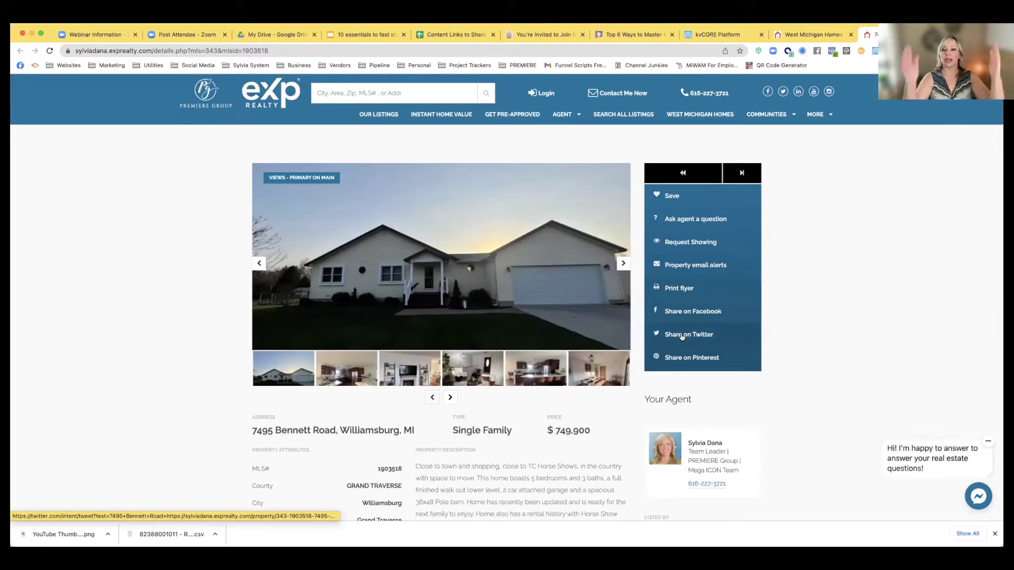
{"action": "scroll", "coordinate": [681, 317], "scroll_direction": "down", "scroll_amount": 5}
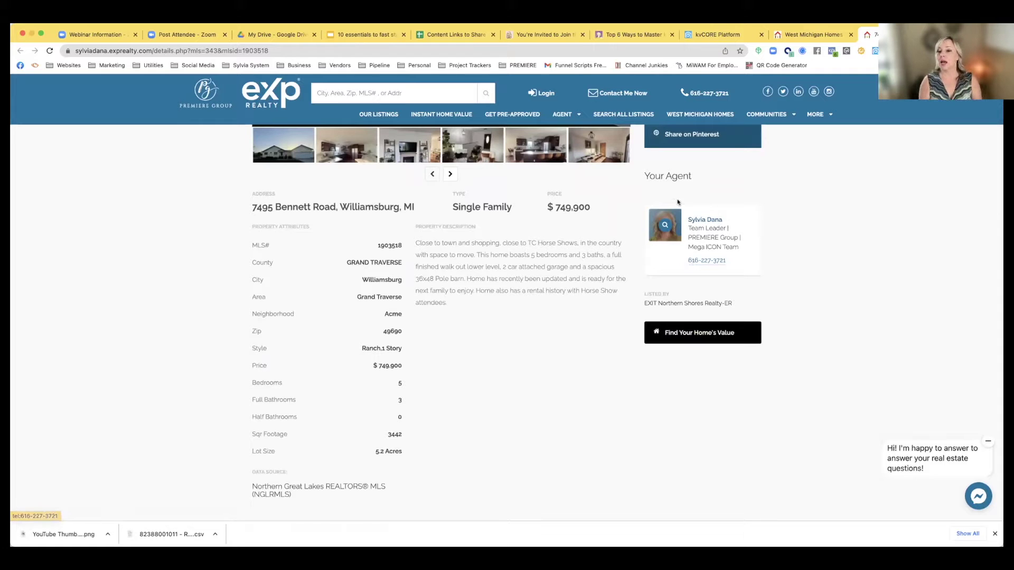
{"action": "scroll", "coordinate": [753, 267], "scroll_direction": "up", "scroll_amount": 1}
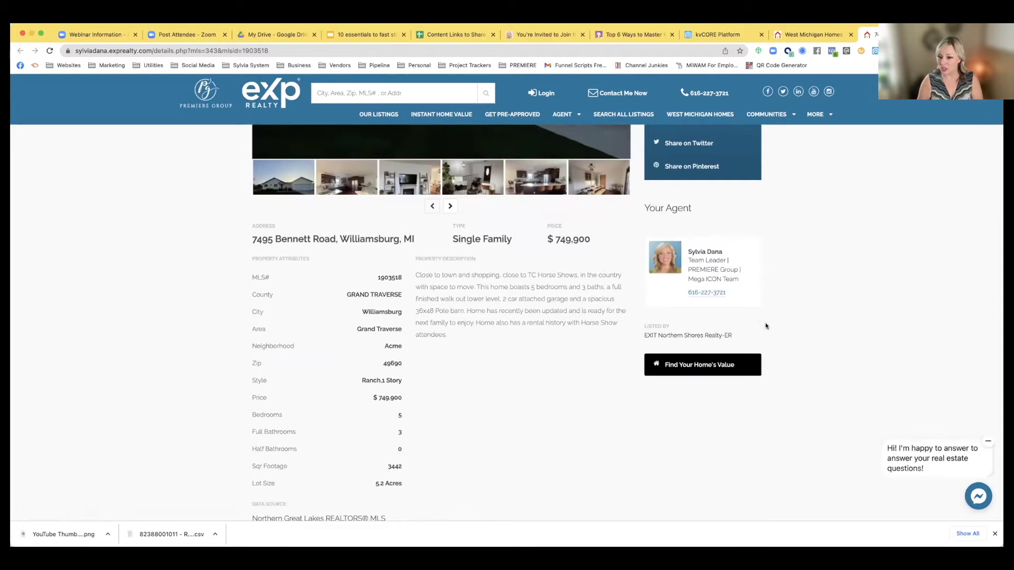
{"action": "scroll", "coordinate": [765, 326], "scroll_direction": "up", "scroll_amount": 4}
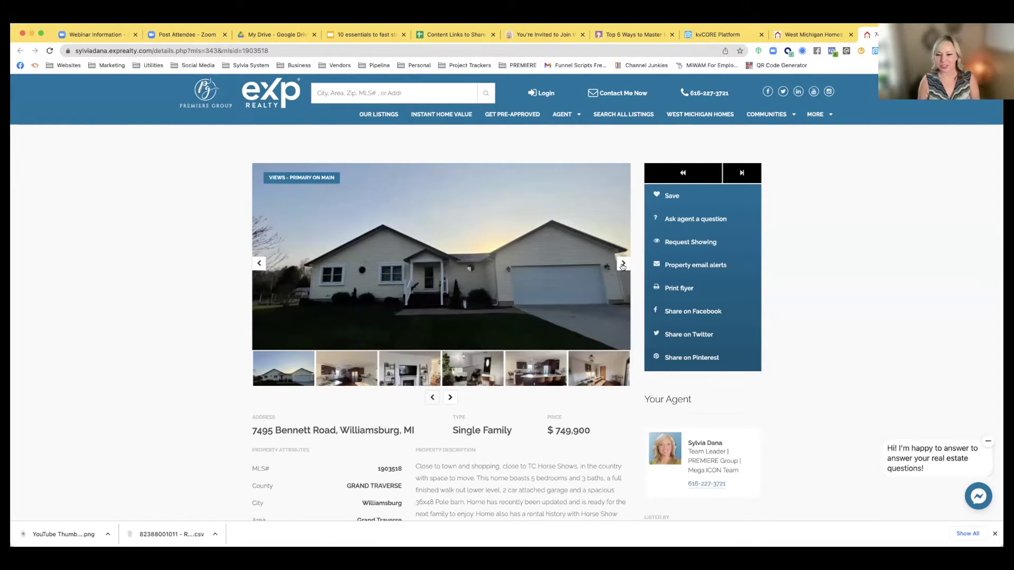
Page forward through several of the Bennett Road listing photos
{"action": "scroll", "coordinate": [619, 294], "scroll_direction": "down", "scroll_amount": 3}
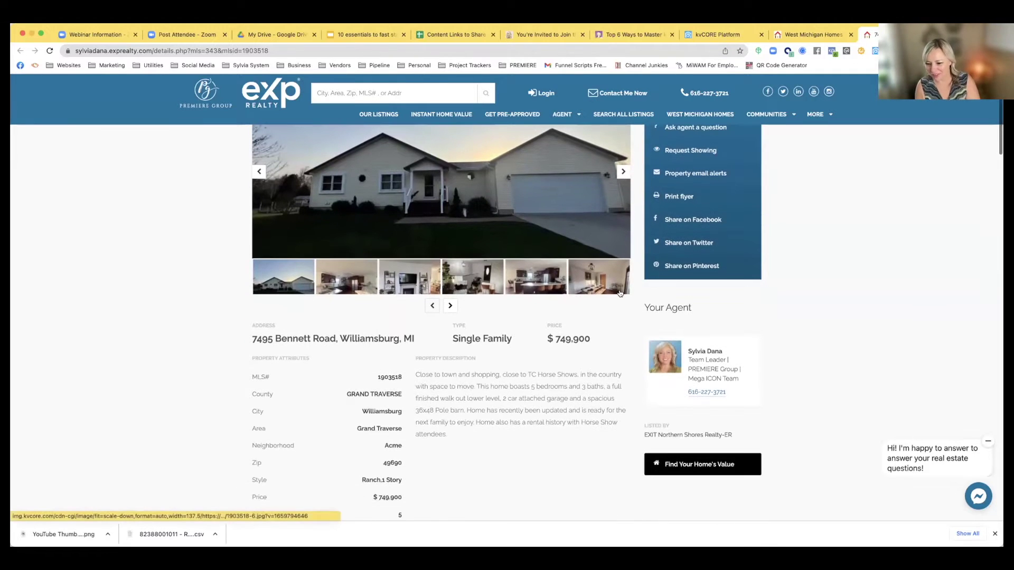
{"action": "scroll", "coordinate": [610, 245], "scroll_direction": "up", "scroll_amount": 3}
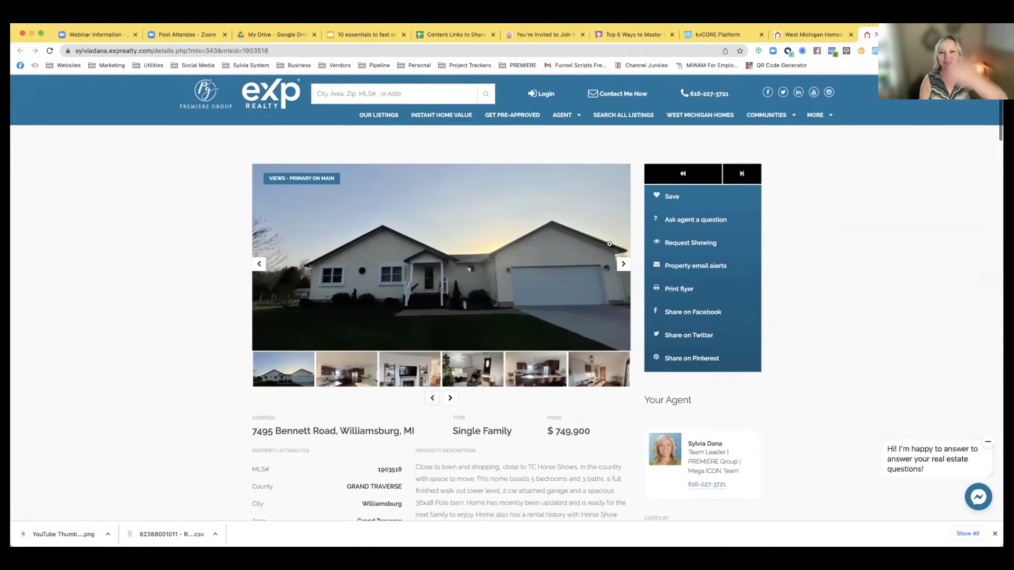
{"action": "left_click", "coordinate": [622, 263]}
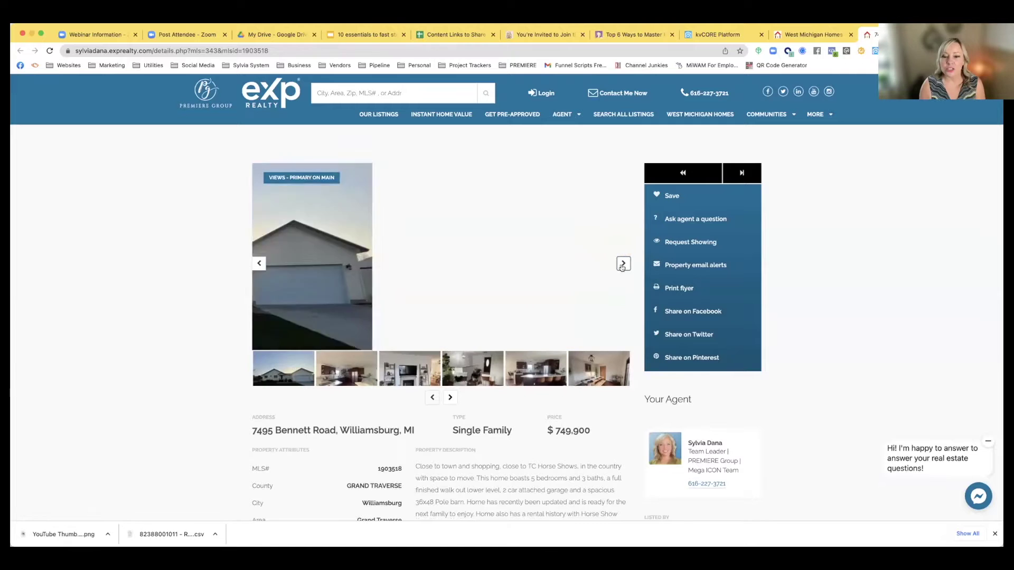
{"action": "left_click", "coordinate": [622, 263]}
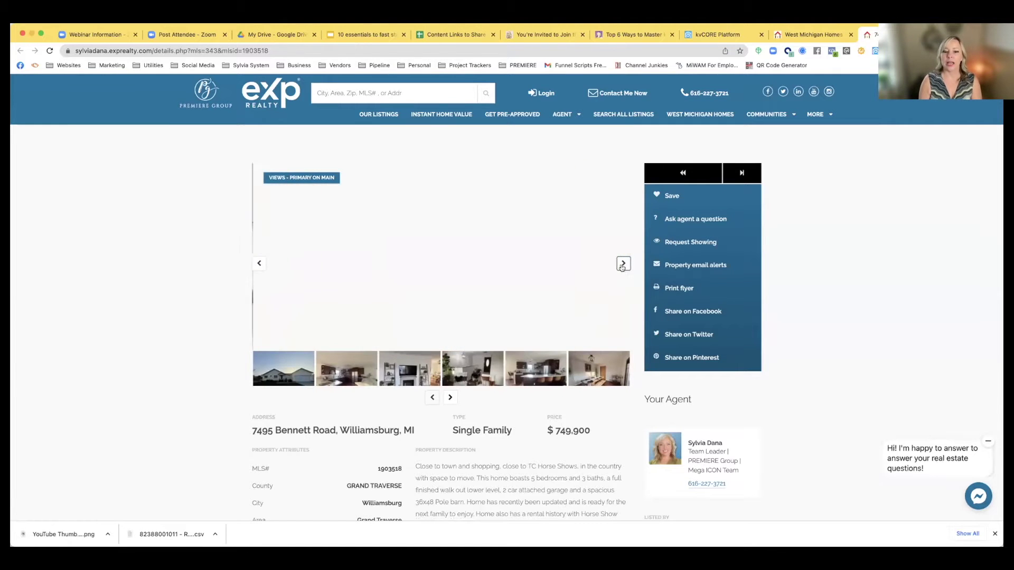
{"action": "left_click", "coordinate": [623, 263]}
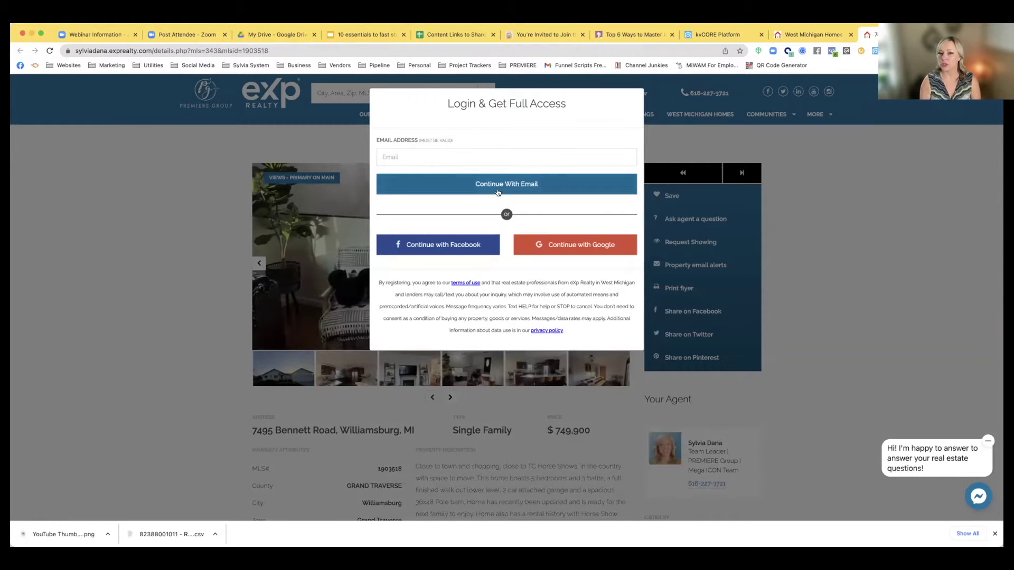
Dismiss the Login & Get Full Access popup and return to the search results
{"action": "left_click", "coordinate": [406, 154]}
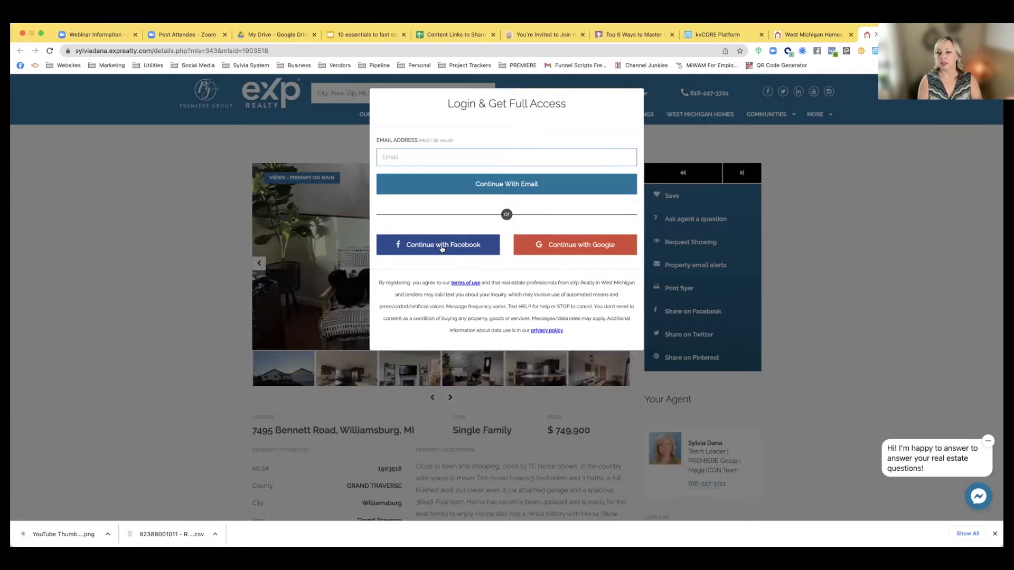
{"action": "left_click", "coordinate": [672, 152]}
{"action": "left_click", "coordinate": [675, 168]}
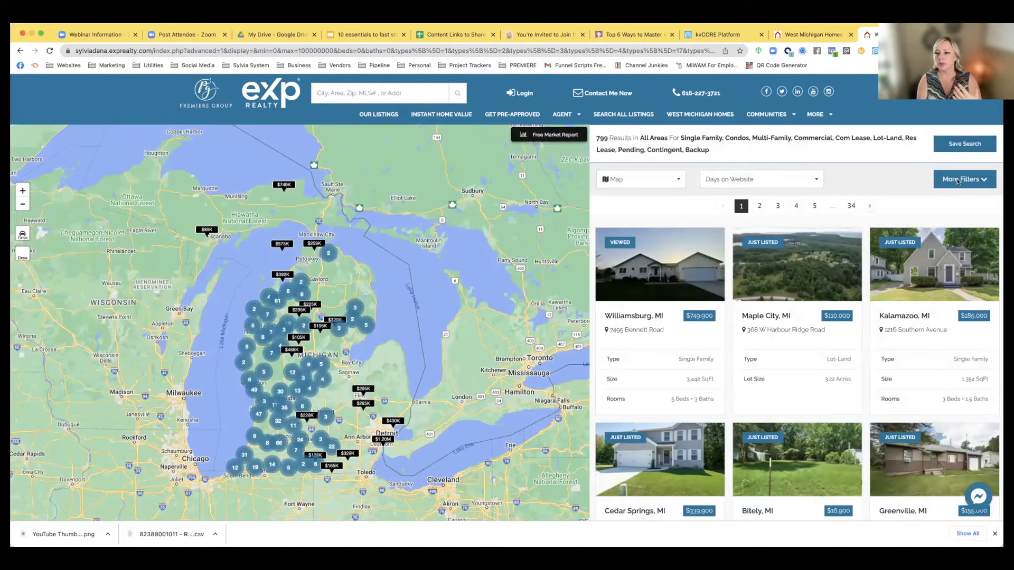
Expand More Filters, then go to the Instant Home Value page
{"action": "left_click", "coordinate": [992, 186]}
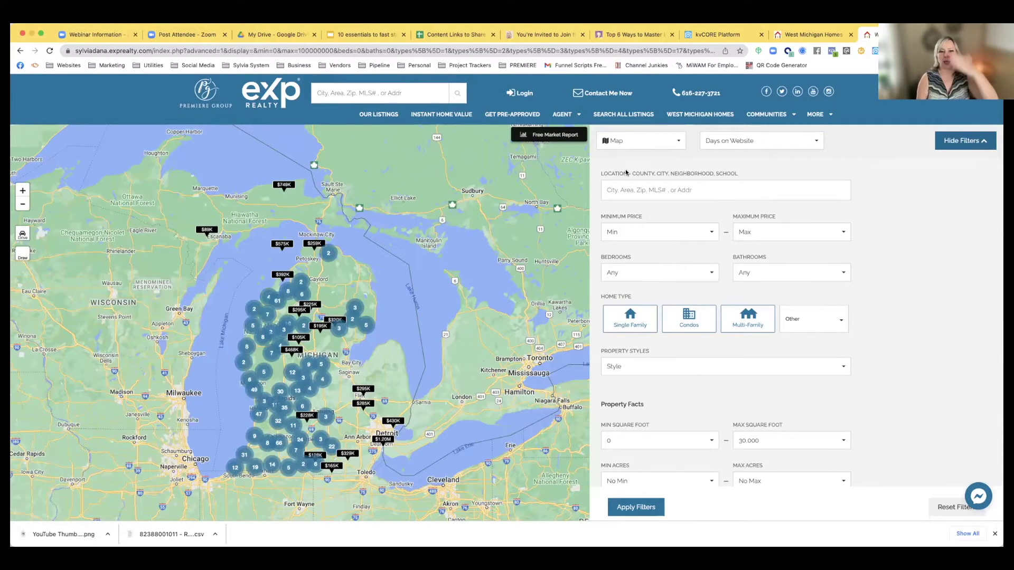
{"action": "left_click", "coordinate": [425, 116]}
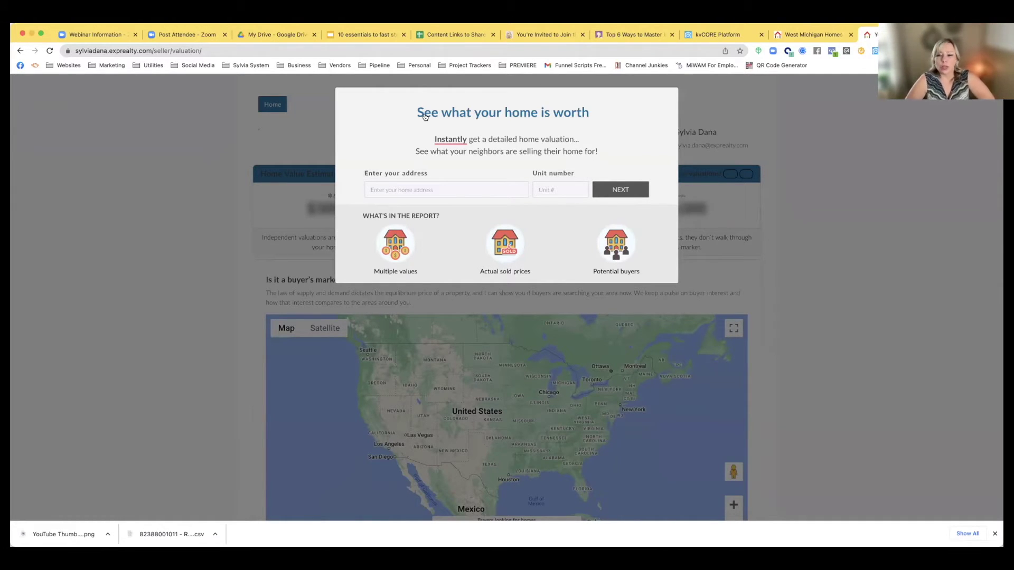
{"action": "left_click", "coordinate": [411, 190]}
{"action": "type", "text": "1"}
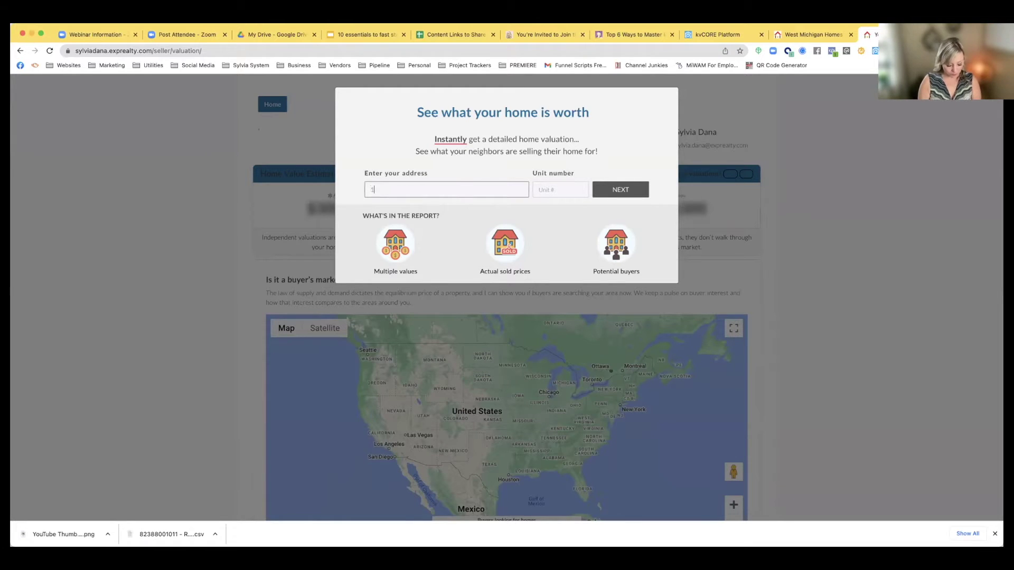
{"action": "type", "text": "235 dp"}
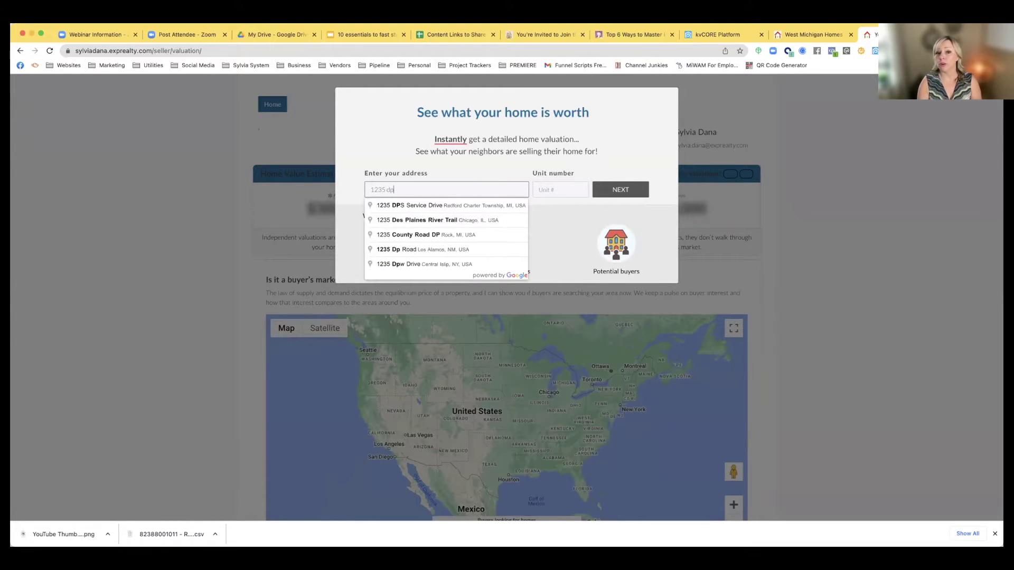
{"action": "key", "text": "BackSpace"}
{"action": "type", "text": "or"}
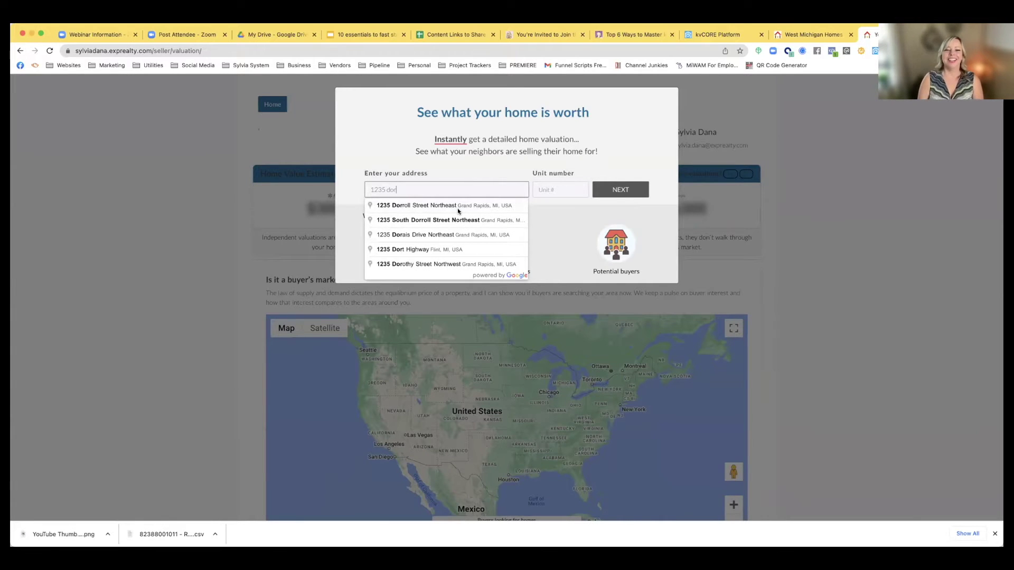
{"action": "left_click", "coordinate": [433, 208]}
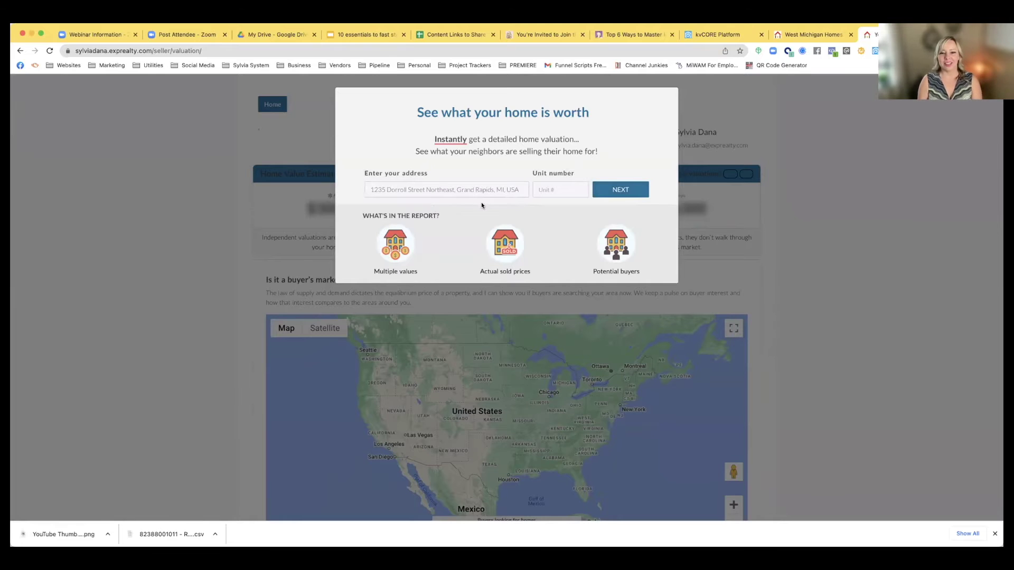
{"action": "left_click", "coordinate": [613, 188]}
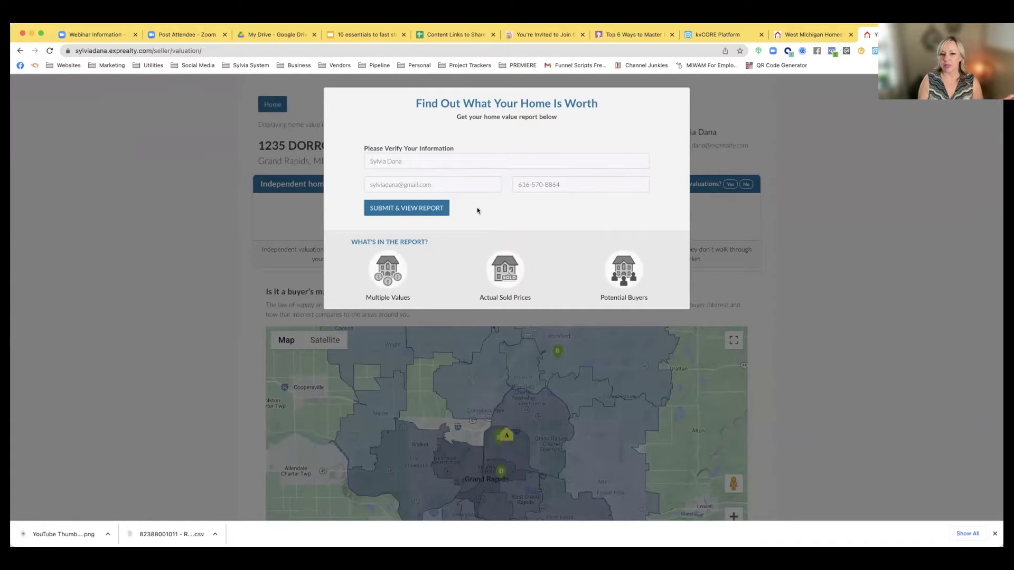
{"action": "left_click", "coordinate": [414, 211]}
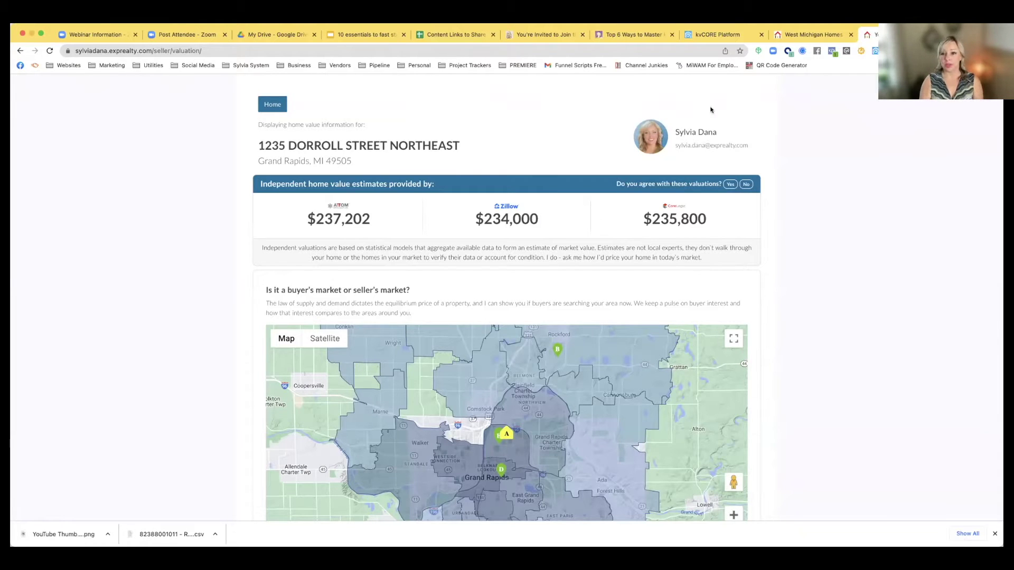
{"action": "scroll", "coordinate": [463, 160], "scroll_direction": "down", "scroll_amount": 3}
{"action": "scroll", "coordinate": [366, 187], "scroll_direction": "up", "scroll_amount": 3}
{"action": "scroll", "coordinate": [488, 246], "scroll_direction": "down", "scroll_amount": 2}
{"action": "scroll", "coordinate": [488, 246], "scroll_direction": "down", "scroll_amount": 2}
{"action": "scroll", "coordinate": [390, 158], "scroll_direction": "up", "scroll_amount": 3}
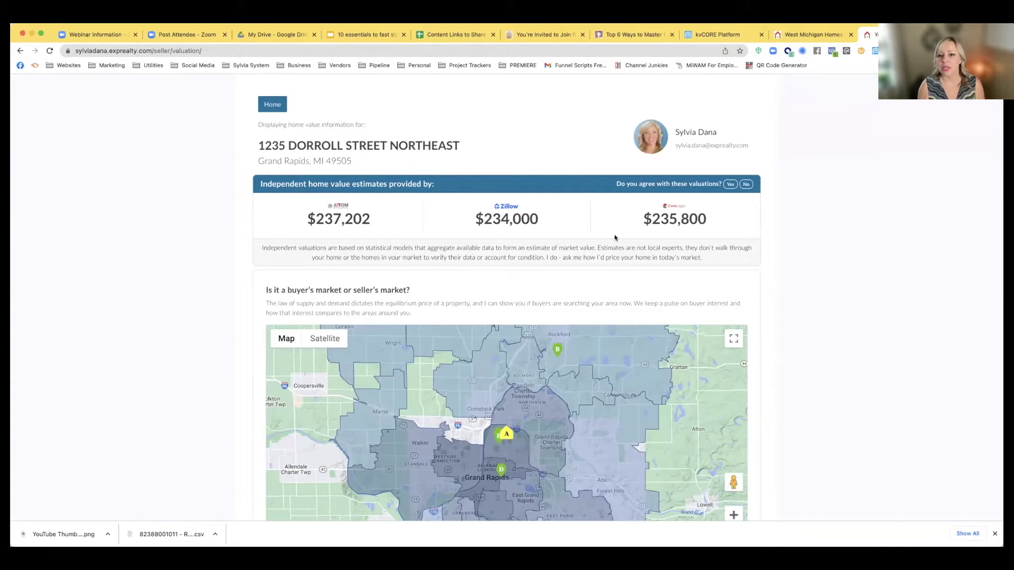
{"action": "scroll", "coordinate": [607, 237], "scroll_direction": "down", "scroll_amount": 3}
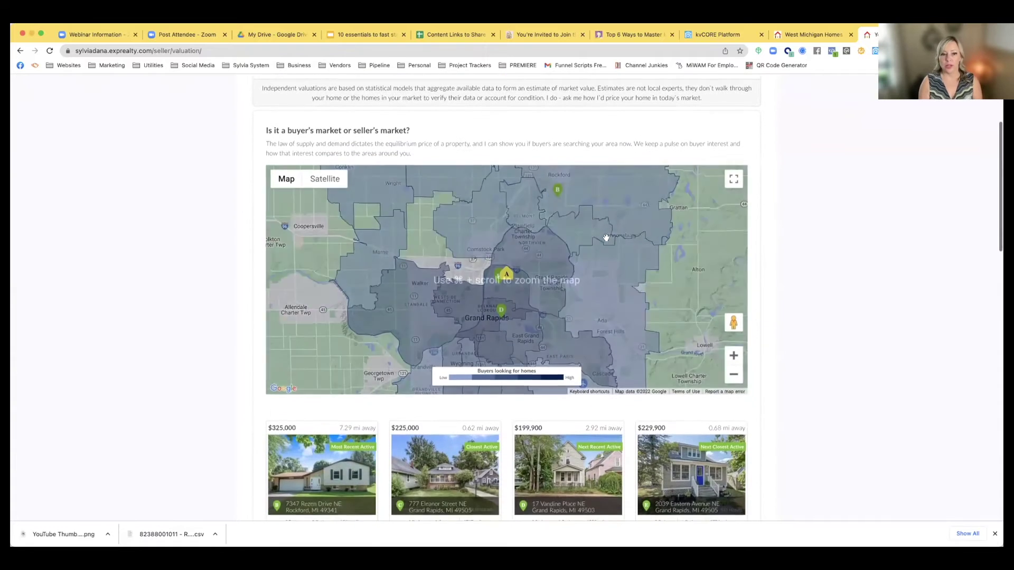
{"action": "scroll", "coordinate": [606, 238], "scroll_direction": "down", "scroll_amount": 2}
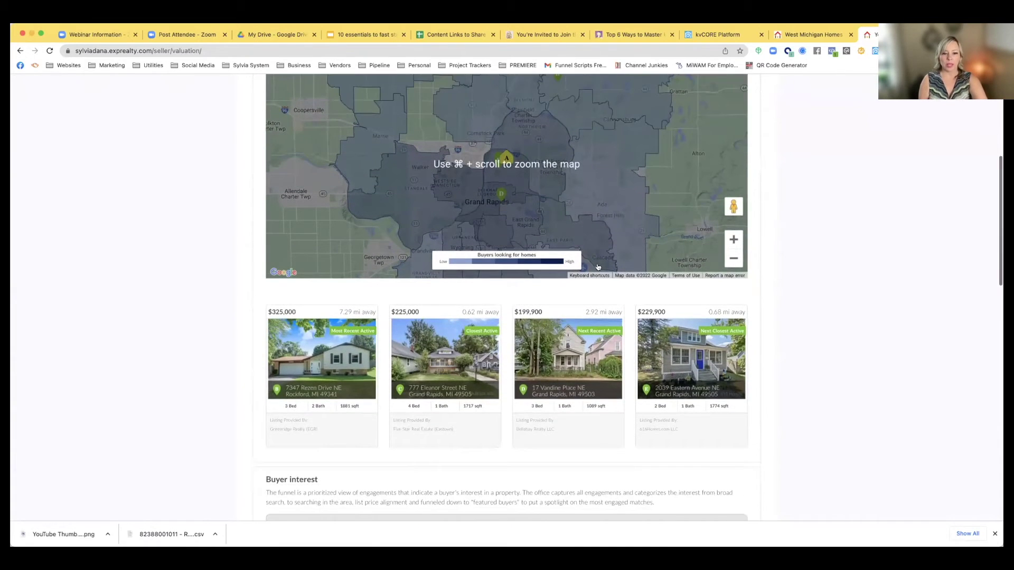
{"action": "scroll", "coordinate": [516, 274], "scroll_direction": "down", "scroll_amount": 1}
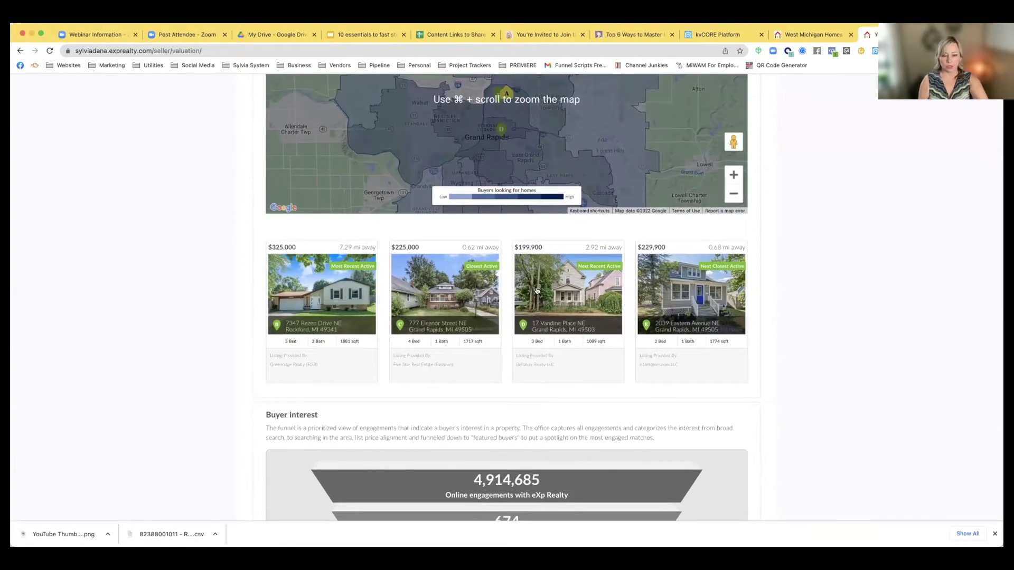
{"action": "scroll", "coordinate": [628, 297], "scroll_direction": "down", "scroll_amount": 5}
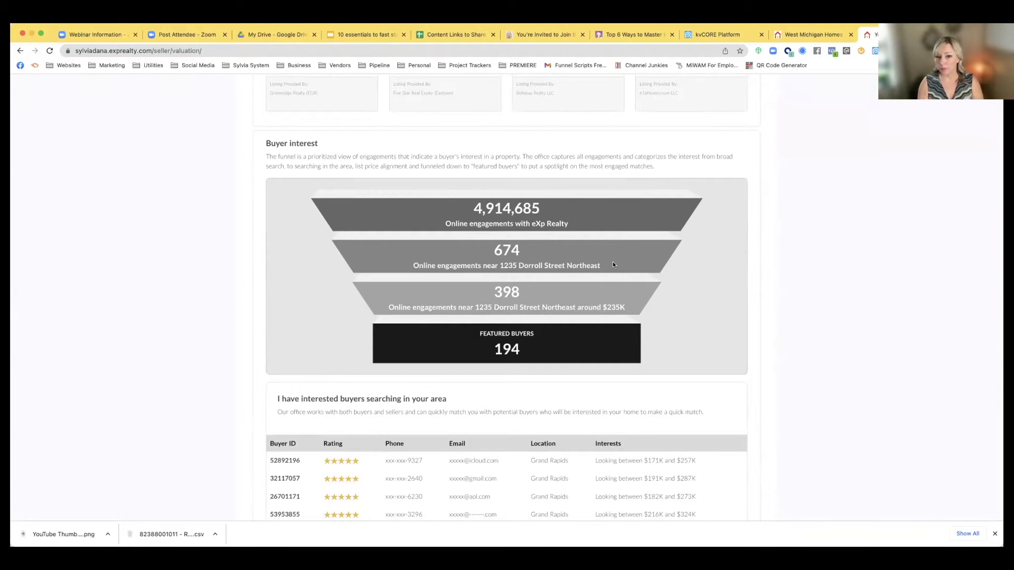
{"action": "scroll", "coordinate": [612, 265], "scroll_direction": "down", "scroll_amount": 3}
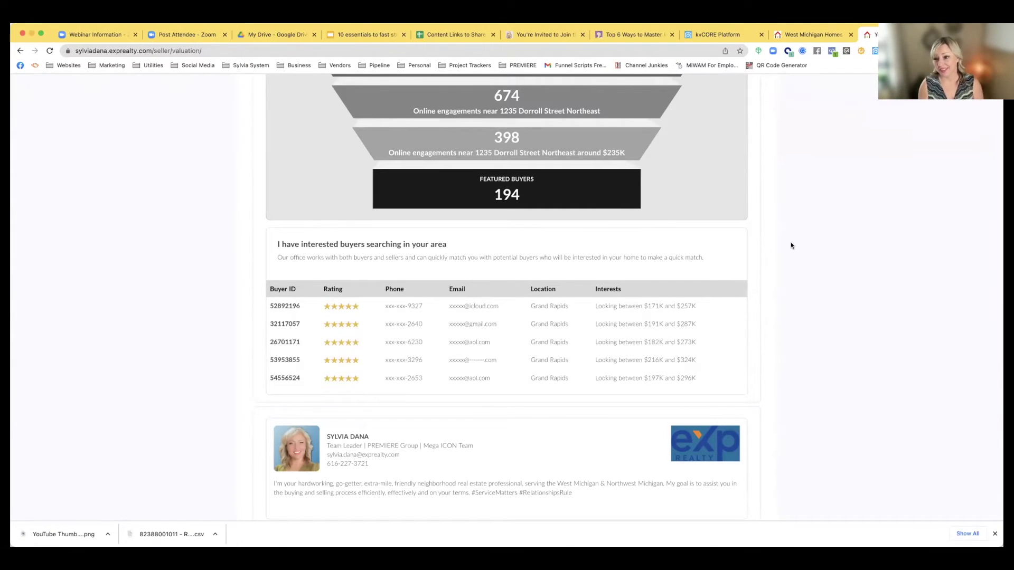
{"action": "scroll", "coordinate": [683, 218], "scroll_direction": "down", "scroll_amount": 5}
{"action": "scroll", "coordinate": [683, 218], "scroll_direction": "up", "scroll_amount": 3}
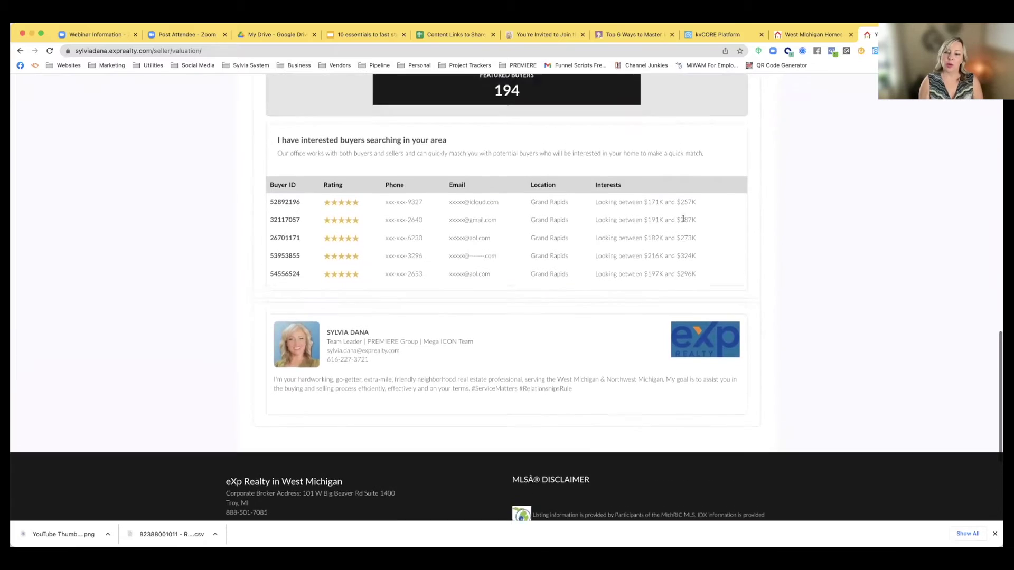
{"action": "scroll", "coordinate": [683, 218], "scroll_direction": "up", "scroll_amount": 15}
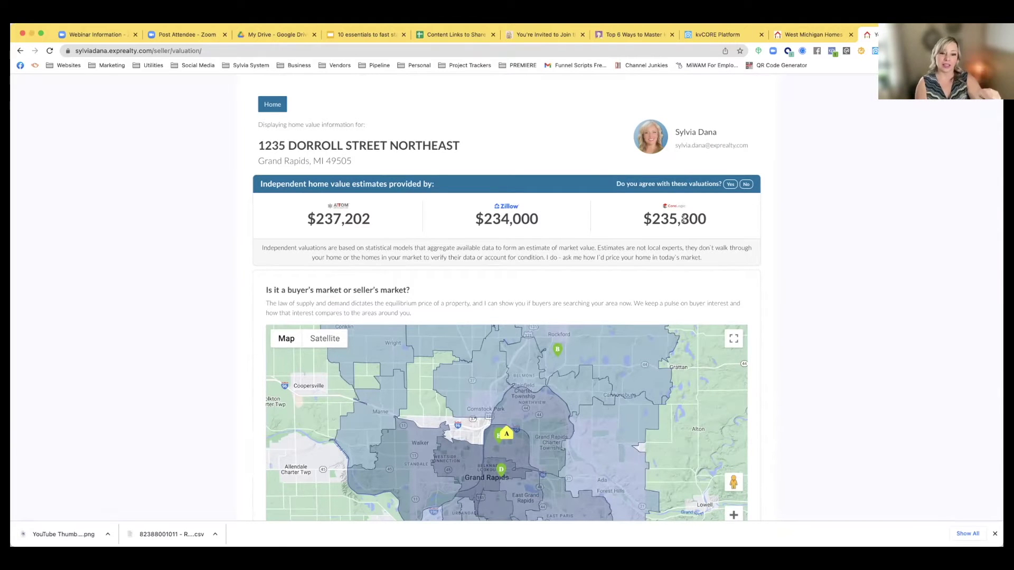
{"action": "scroll", "coordinate": [443, 301], "scroll_direction": "down", "scroll_amount": 6}
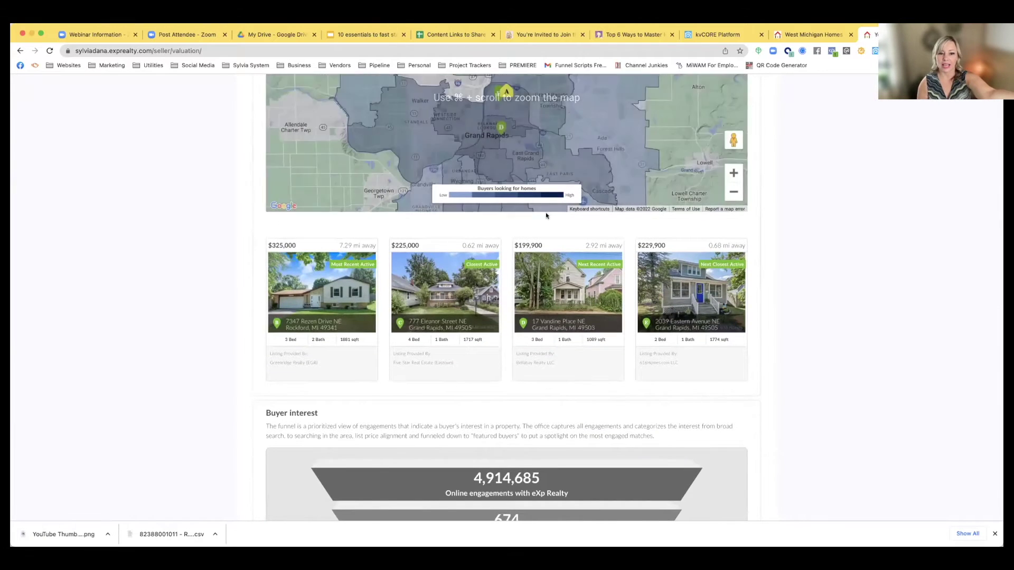
{"action": "scroll", "coordinate": [427, 227], "scroll_direction": "down", "scroll_amount": 1}
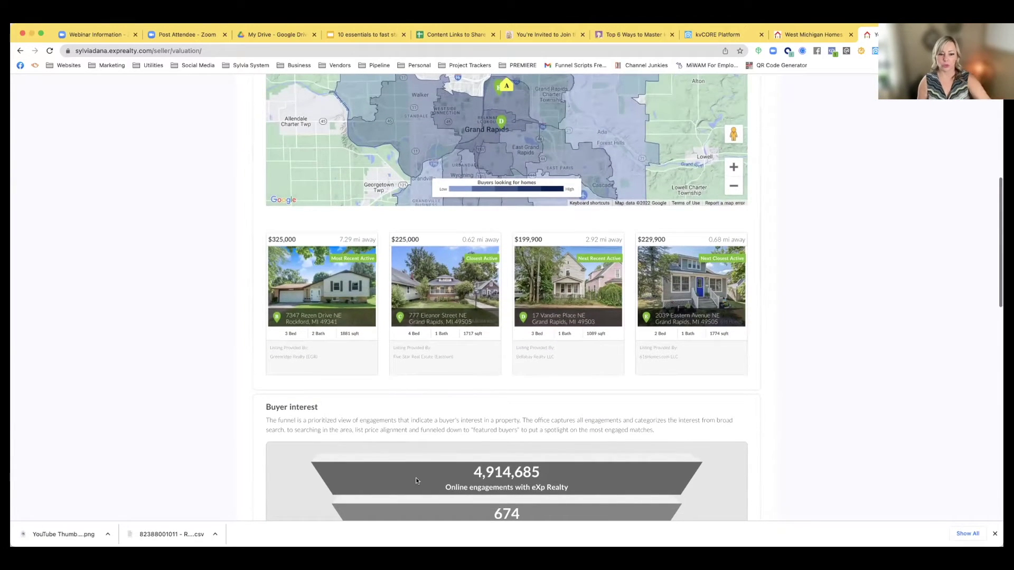
{"action": "scroll", "coordinate": [476, 381], "scroll_direction": "up", "scroll_amount": 5}
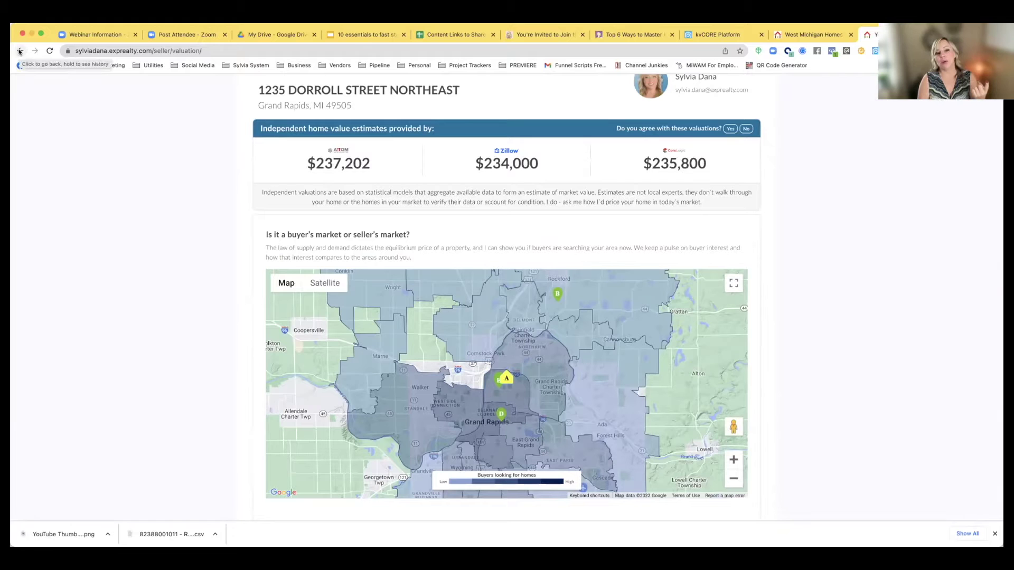
Go back to the listing search, then use the Premiere Group logo to reach the homepage
{"action": "left_click", "coordinate": [19, 51]}
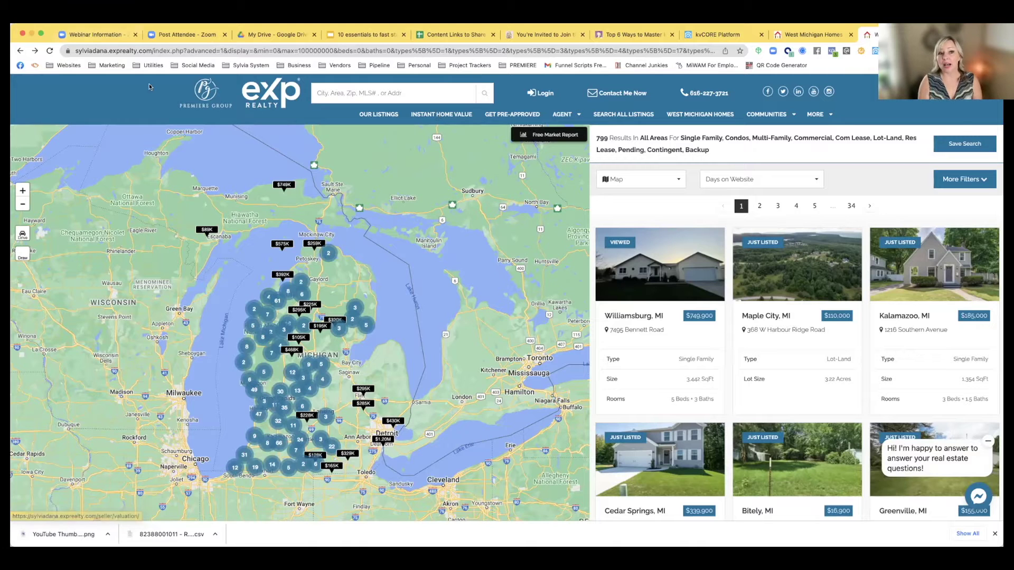
{"action": "left_click", "coordinate": [196, 102]}
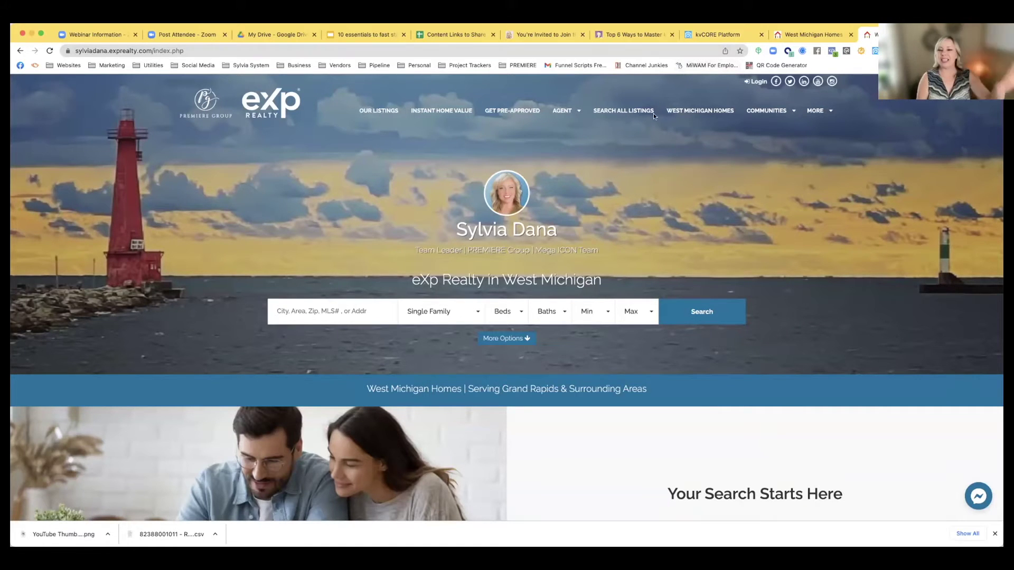
{"action": "scroll", "coordinate": [606, 174], "scroll_direction": "down", "scroll_amount": 13}
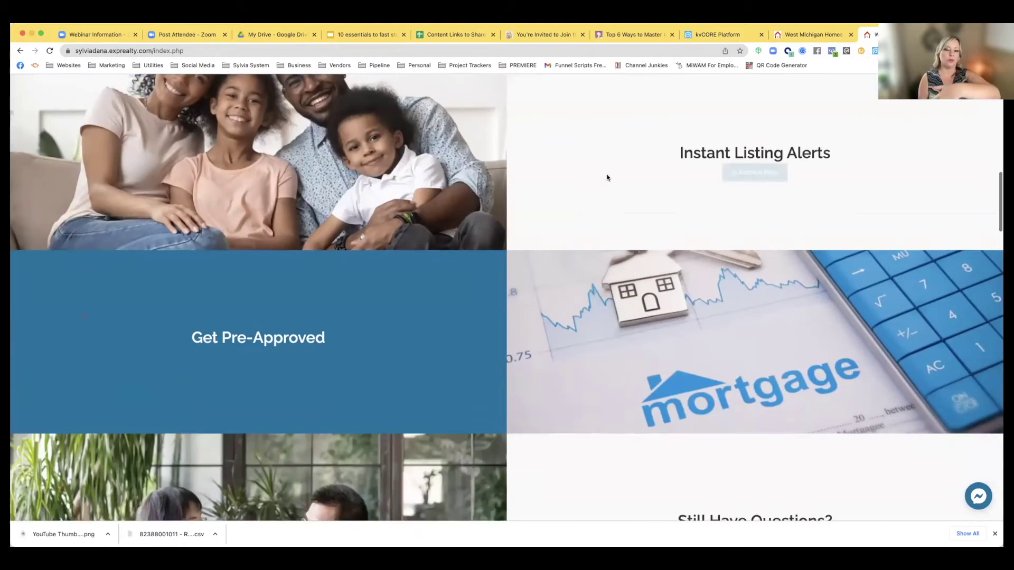
{"action": "scroll", "coordinate": [606, 177], "scroll_direction": "down", "scroll_amount": 14}
{"action": "scroll", "coordinate": [606, 176], "scroll_direction": "up", "scroll_amount": 4}
{"action": "scroll", "coordinate": [607, 177], "scroll_direction": "down", "scroll_amount": 15}
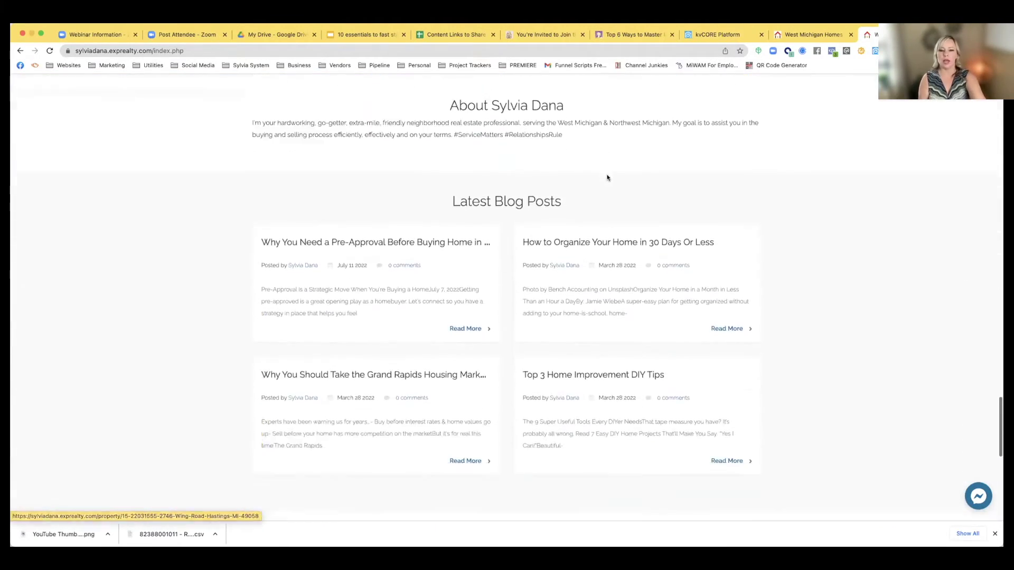
{"action": "scroll", "coordinate": [334, 168], "scroll_direction": "down", "scroll_amount": 2}
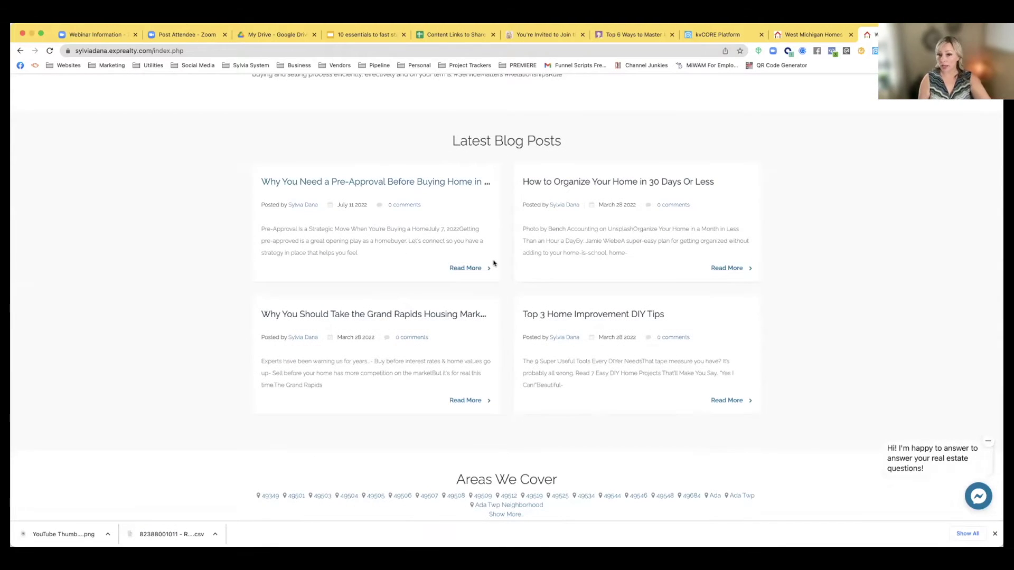
{"action": "scroll", "coordinate": [494, 262], "scroll_direction": "down", "scroll_amount": 10}
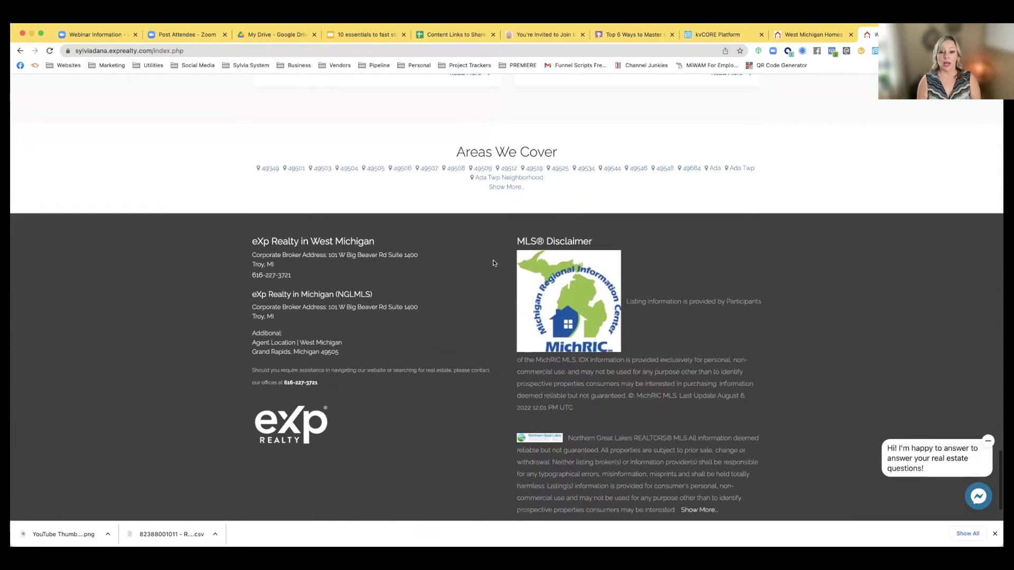
{"action": "scroll", "coordinate": [494, 263], "scroll_direction": "down", "scroll_amount": 2}
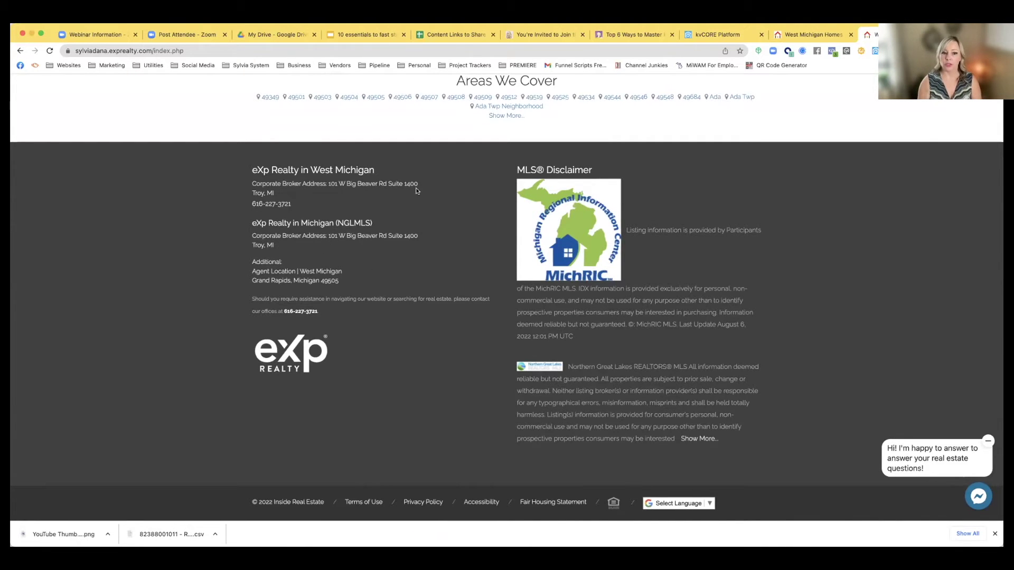
{"action": "scroll", "coordinate": [416, 190], "scroll_direction": "up", "scroll_amount": 20}
{"action": "scroll", "coordinate": [416, 190], "scroll_direction": "up", "scroll_amount": 10}
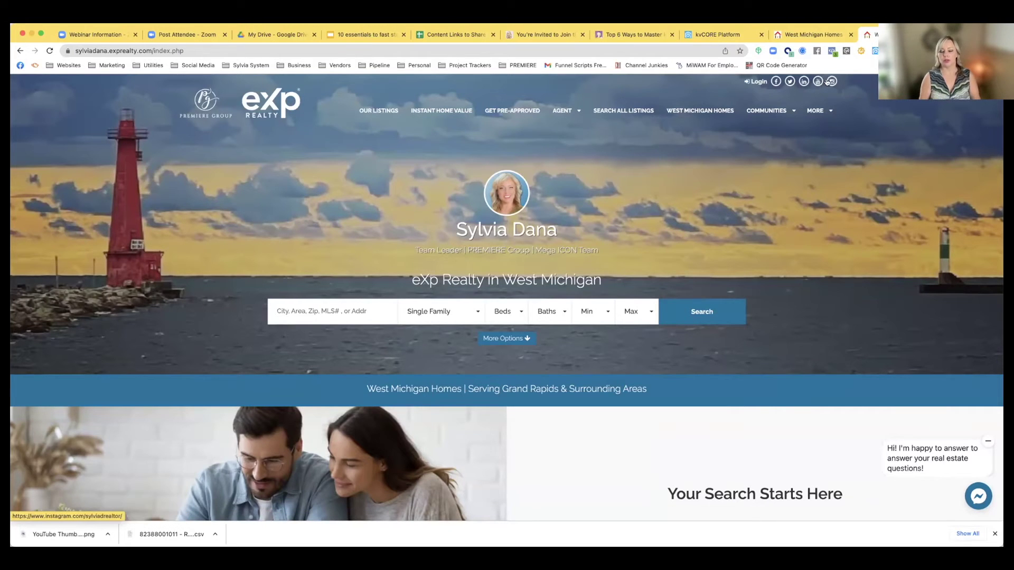
{"action": "scroll", "coordinate": [792, 106], "scroll_direction": "down", "scroll_amount": 4}
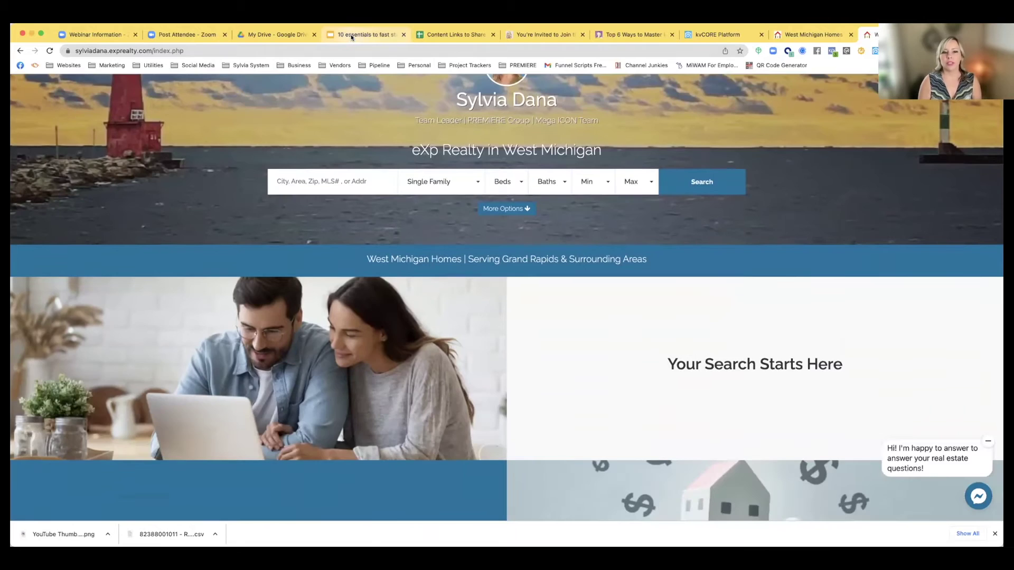
Show slide 2 of the '10 essentials to fast start kvcore' deck, then return to kvCORE Platform
{"action": "left_click", "coordinate": [350, 34]}
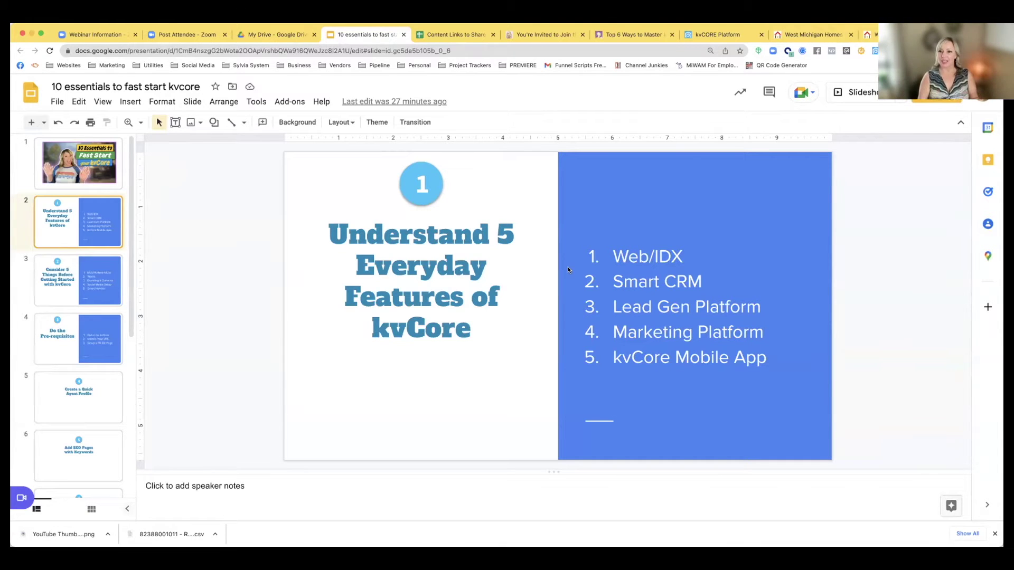
{"action": "left_click", "coordinate": [688, 36]}
In Smart CRM, open the newest lead's contact record on its Timeline
{"action": "left_click", "coordinate": [62, 157]}
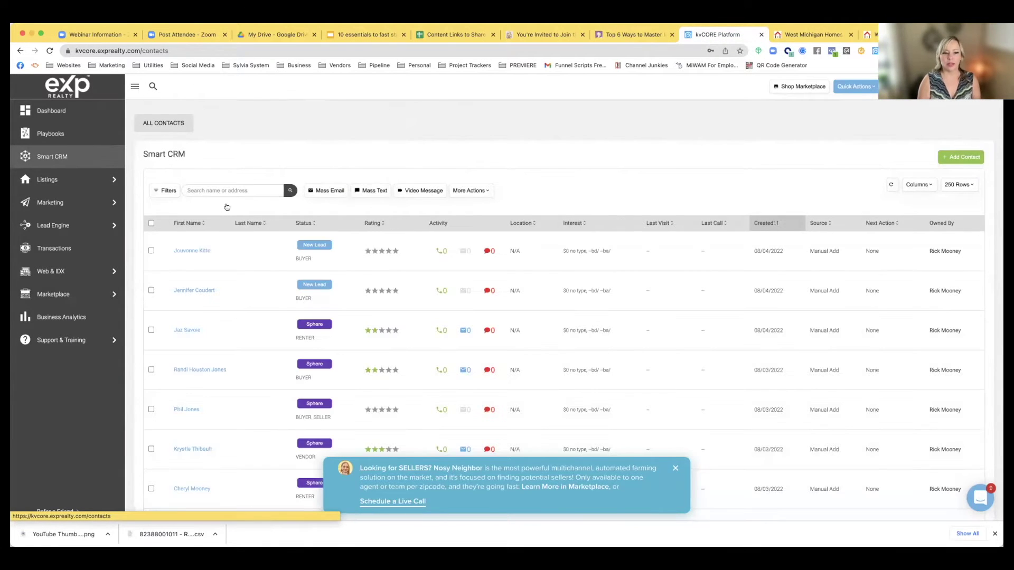
{"action": "scroll", "coordinate": [268, 237], "scroll_direction": "down", "scroll_amount": 5}
{"action": "scroll", "coordinate": [268, 240], "scroll_direction": "up", "scroll_amount": 5}
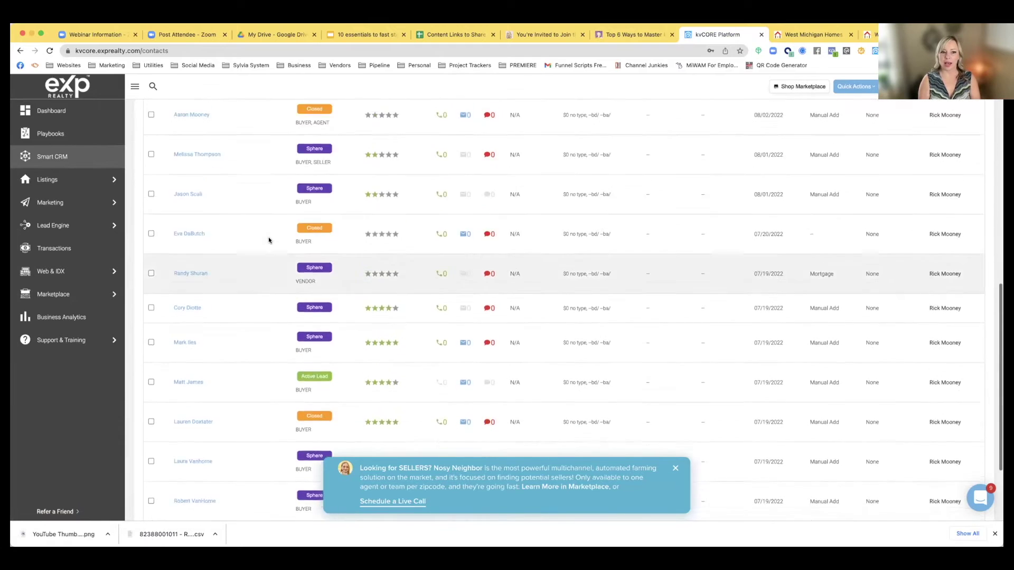
{"action": "left_click", "coordinate": [195, 252]}
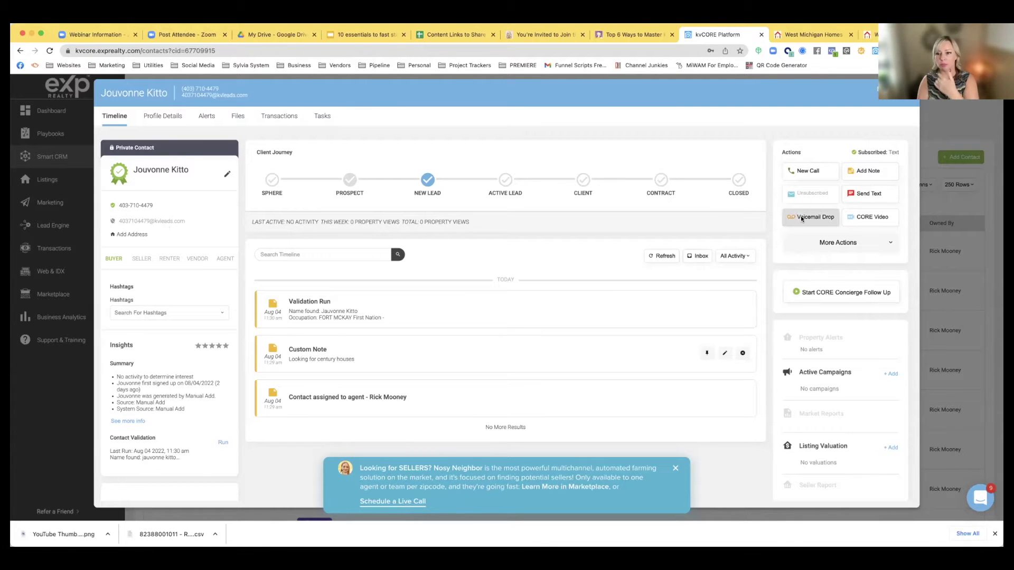
Start and cancel a New Call, then open and dismiss the More Actions list
{"action": "left_click", "coordinate": [798, 177]}
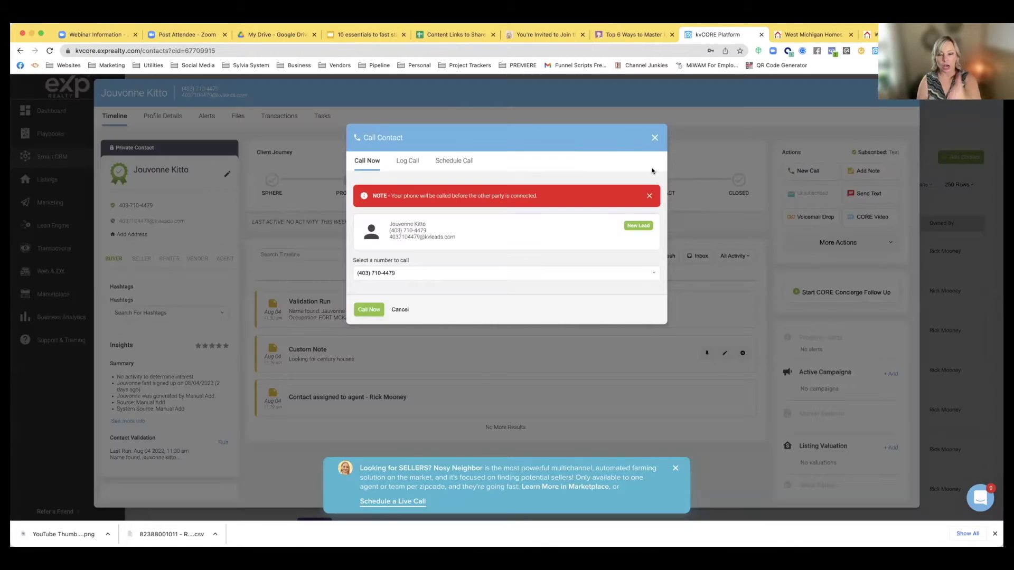
{"action": "left_click", "coordinate": [654, 138]}
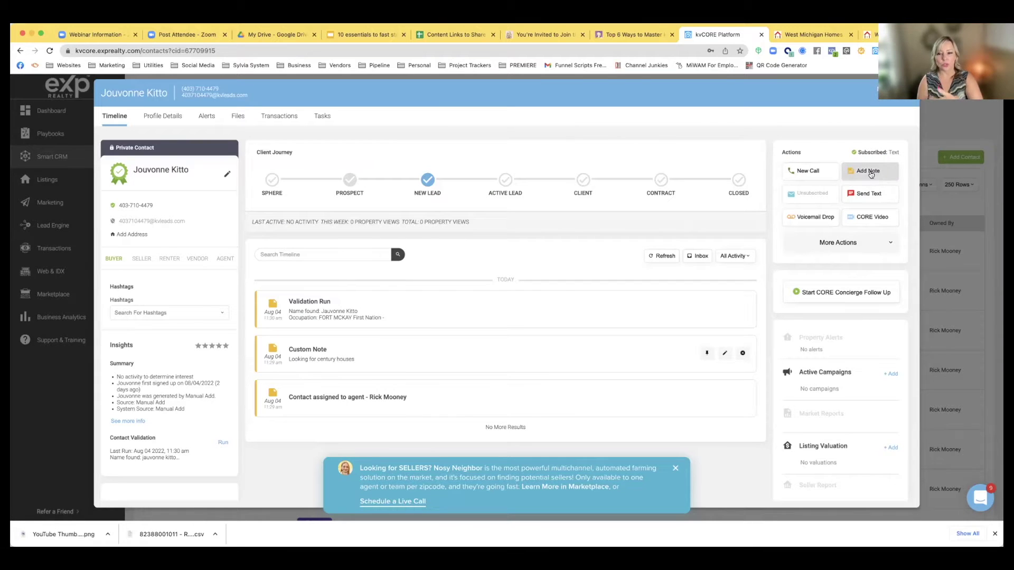
{"action": "left_click", "coordinate": [847, 242]}
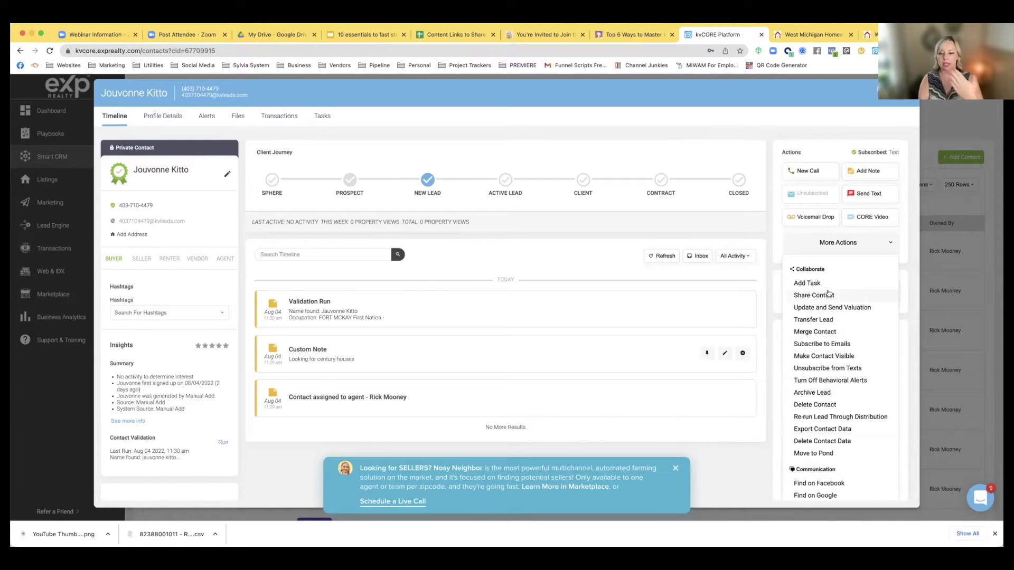
{"action": "left_click", "coordinate": [770, 231]}
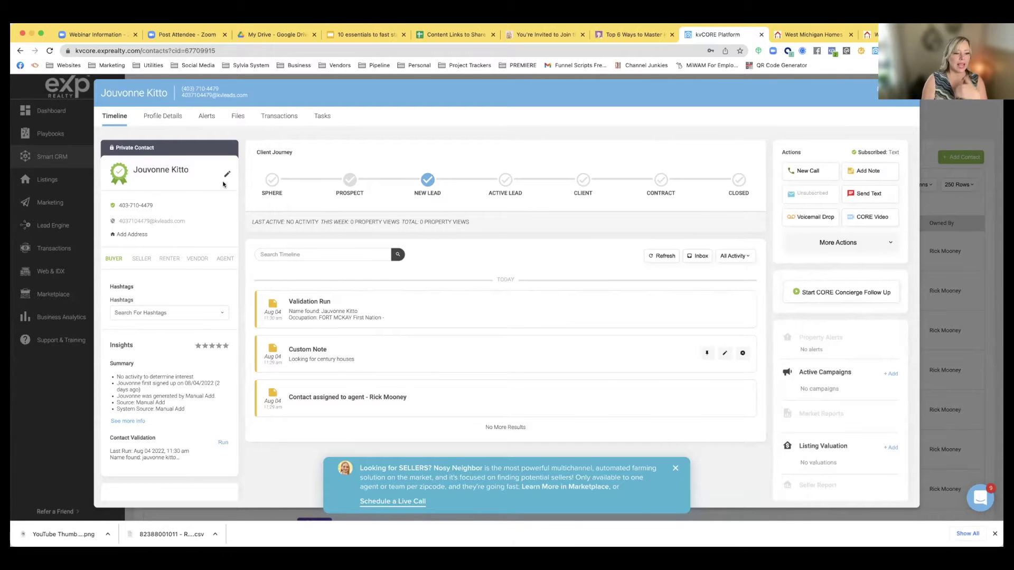
View the contact's Profile Details, then close the contact record
{"action": "left_click", "coordinate": [161, 116]}
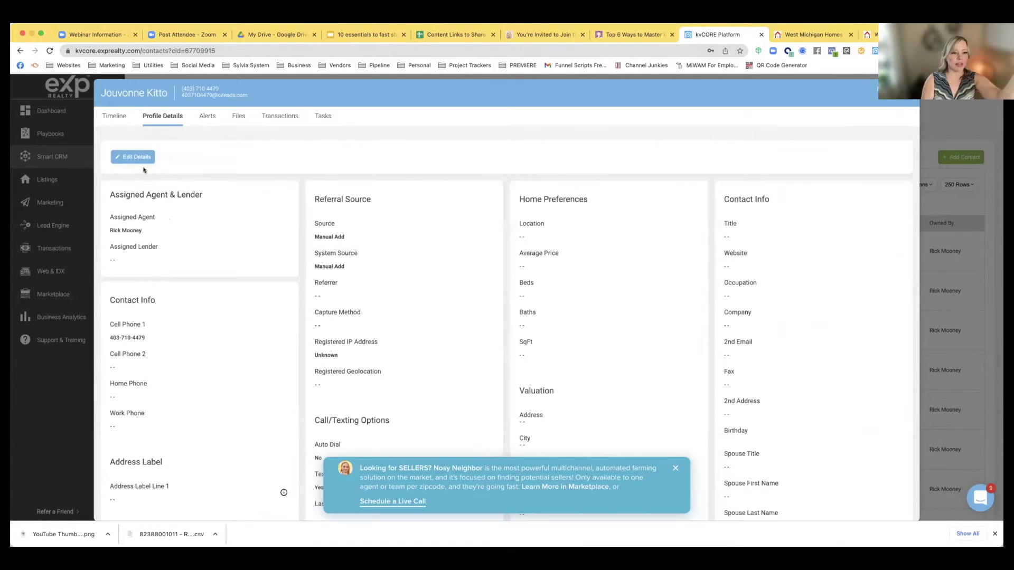
{"action": "scroll", "coordinate": [208, 306], "scroll_direction": "down", "scroll_amount": 5}
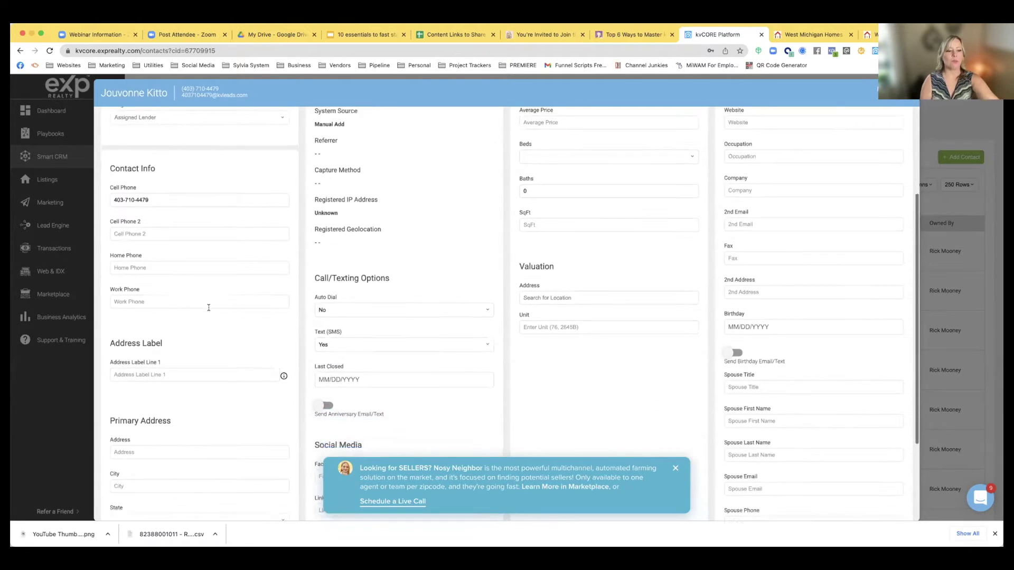
{"action": "scroll", "coordinate": [208, 309], "scroll_direction": "up", "scroll_amount": 5}
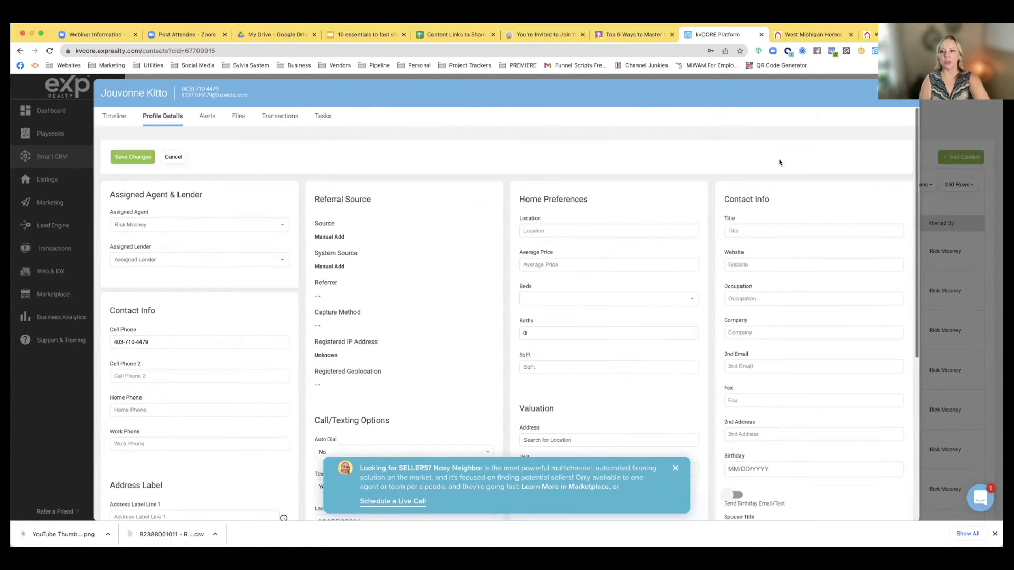
{"action": "left_click", "coordinate": [909, 99]}
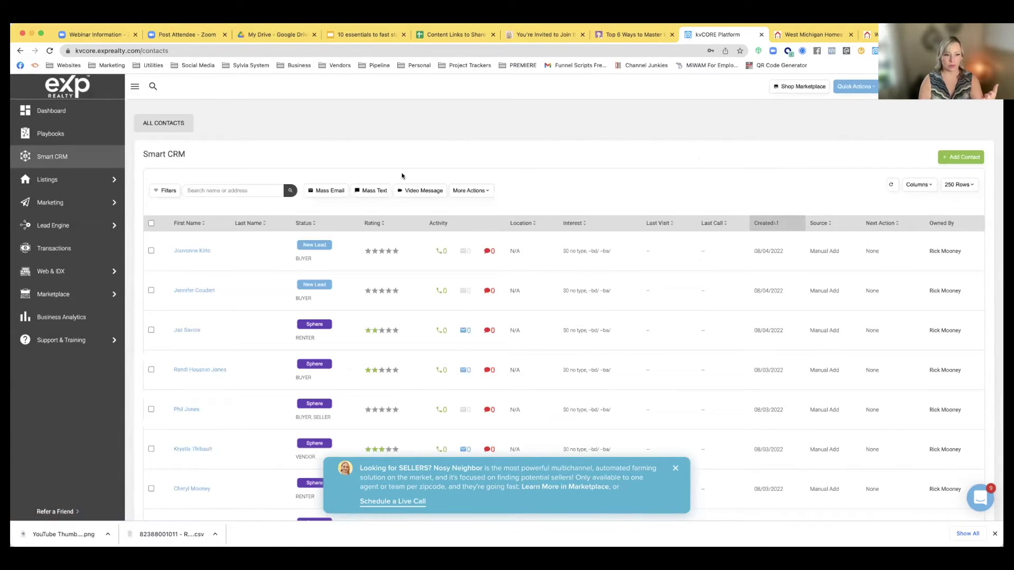
Open Filters, close the Nosy Neighbor seller banner, and reopen the first contact's record
{"action": "scroll", "coordinate": [290, 230], "scroll_direction": "down", "scroll_amount": 5}
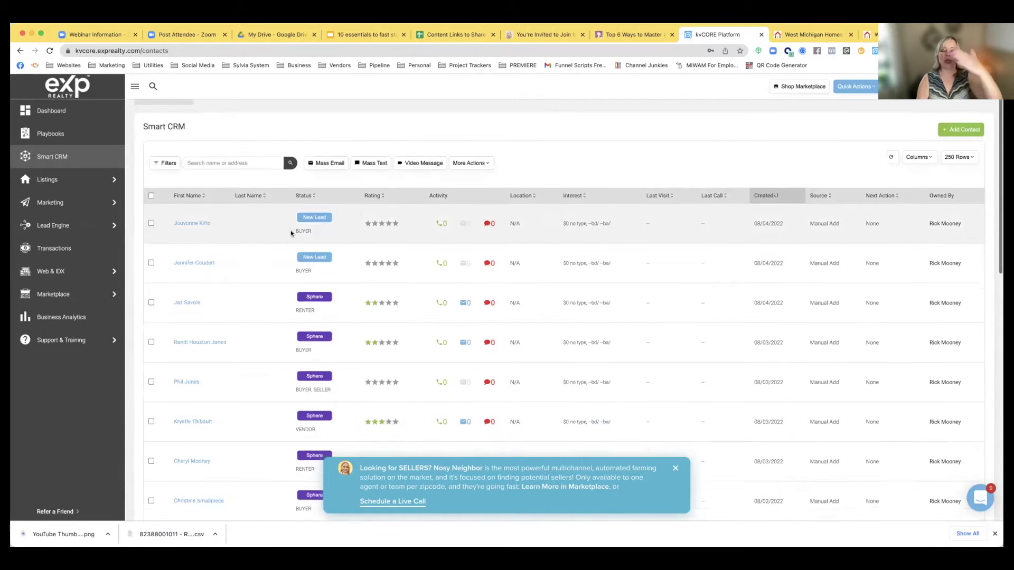
{"action": "scroll", "coordinate": [291, 230], "scroll_direction": "up", "scroll_amount": 5}
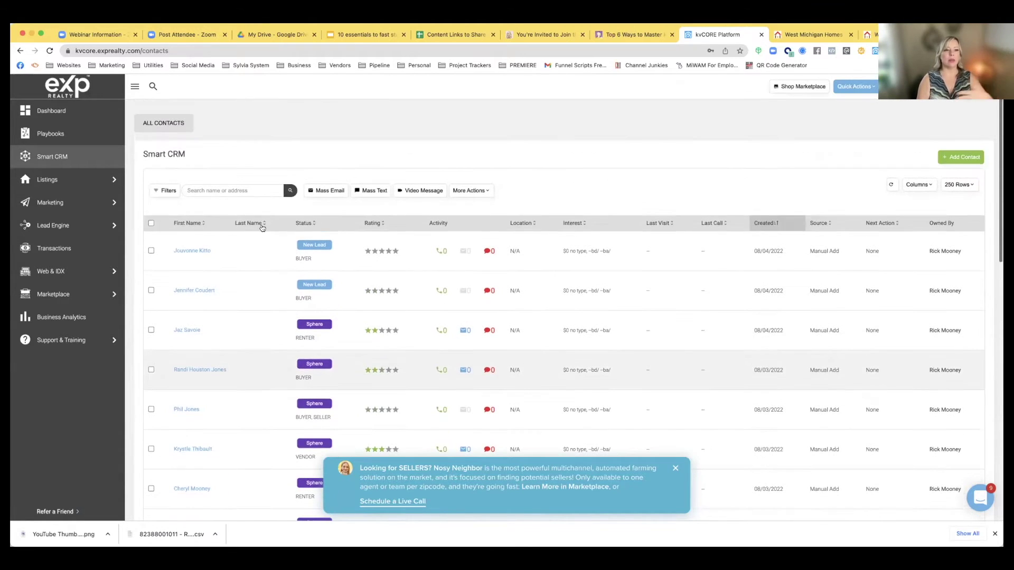
{"action": "left_click", "coordinate": [165, 190]}
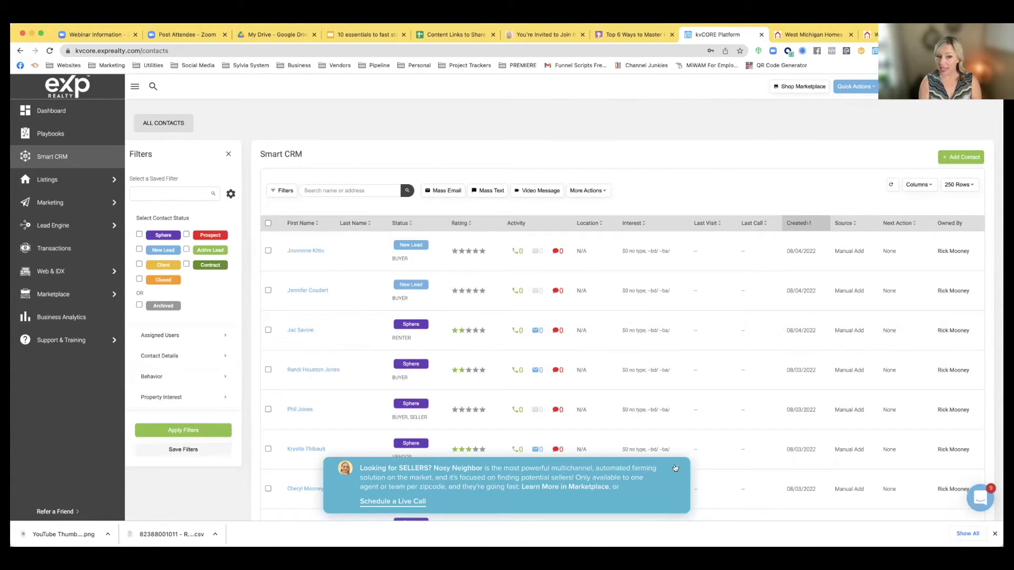
{"action": "left_click", "coordinate": [675, 468]}
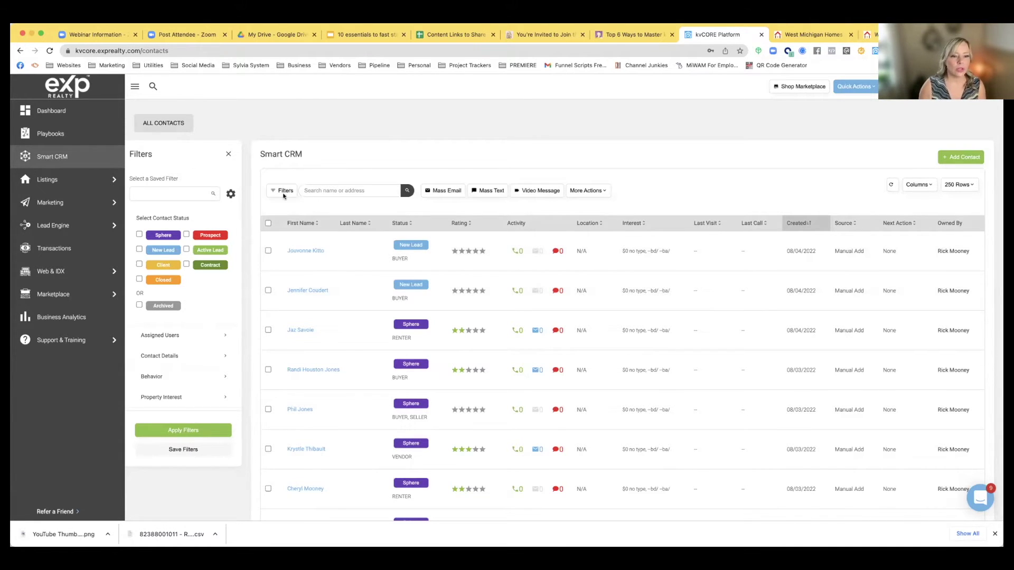
{"action": "left_click", "coordinate": [305, 250]}
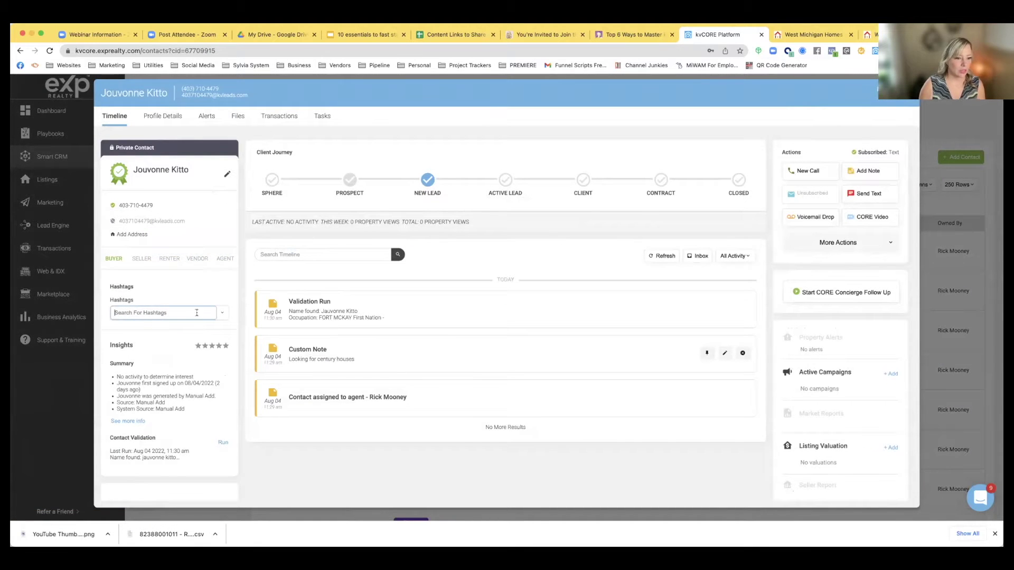
{"action": "left_click", "coordinate": [179, 306]}
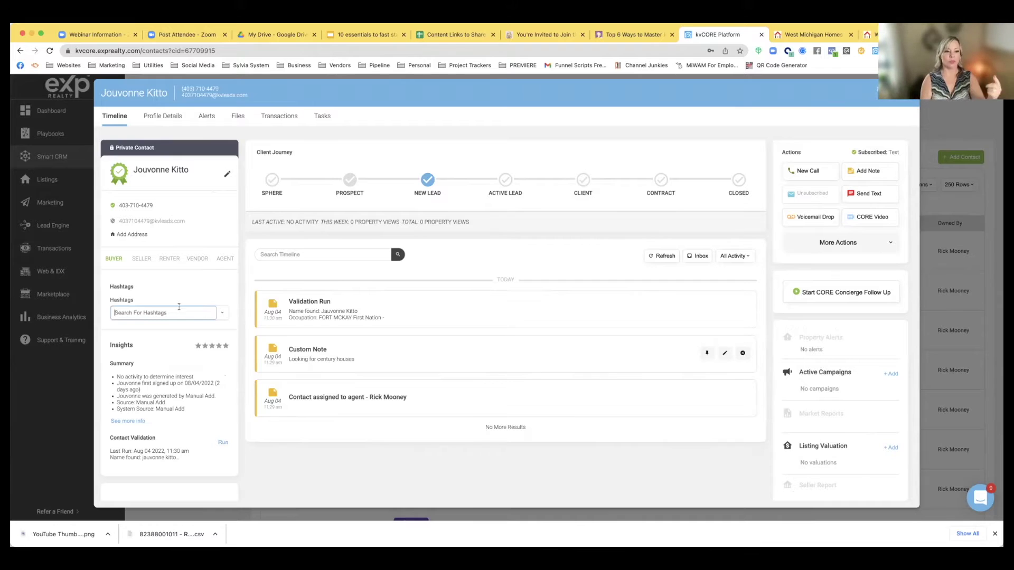
{"action": "type", "text": "past"}
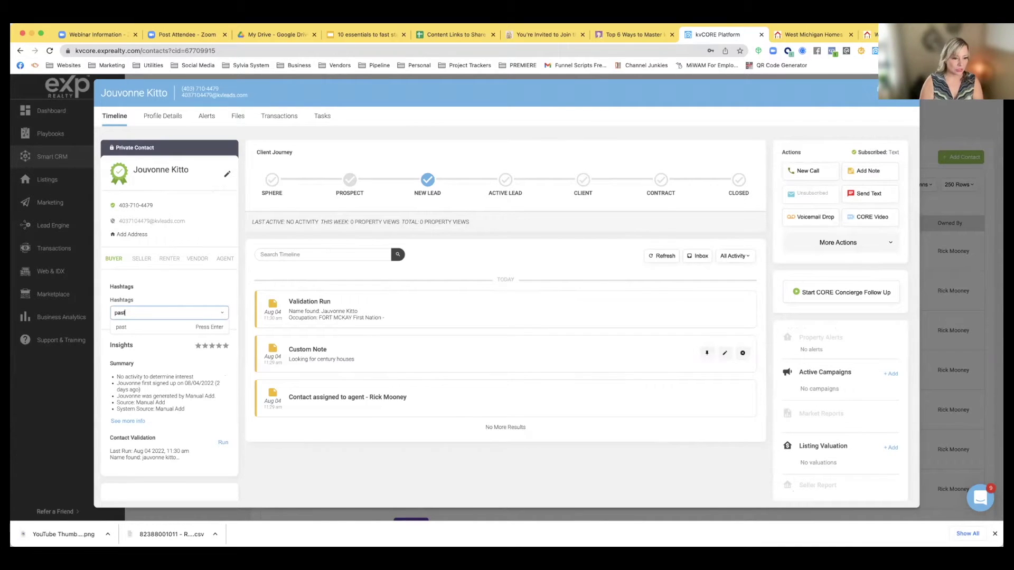
{"action": "type", "text": "client"}
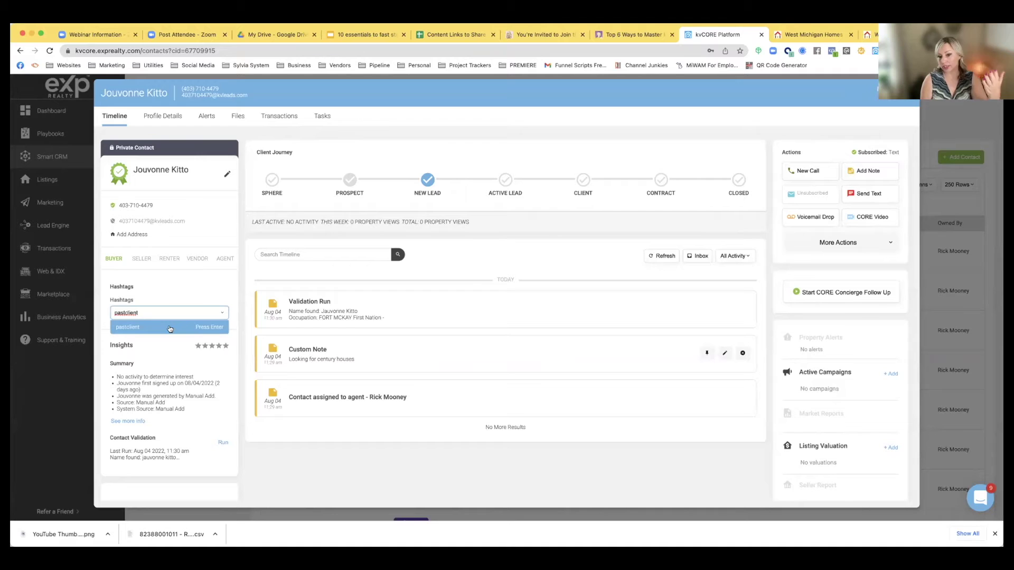
{"action": "key", "text": "BackSpace"}
{"action": "key", "text": "BackSpace"}
{"action": "key", "text": "BackSpace"}
{"action": "key", "text": "BackSpace"}
{"action": "key", "text": "BackSpace"}
{"action": "key", "text": "BackSpace"}
{"action": "key", "text": "BackSpace"}
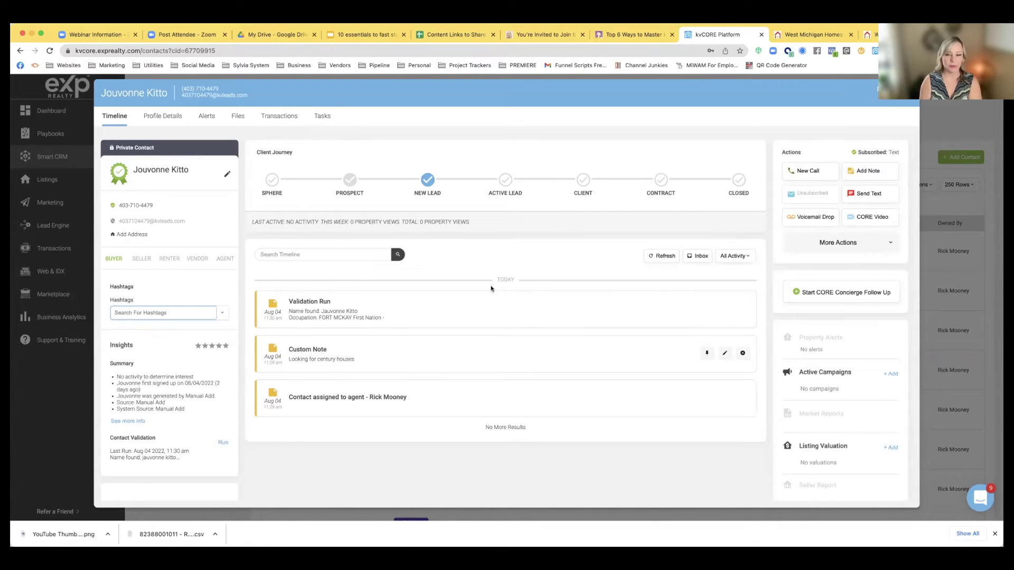
Close the contact panel, glance at the slide deck, and open the Dashboard
{"action": "left_click", "coordinate": [903, 93]}
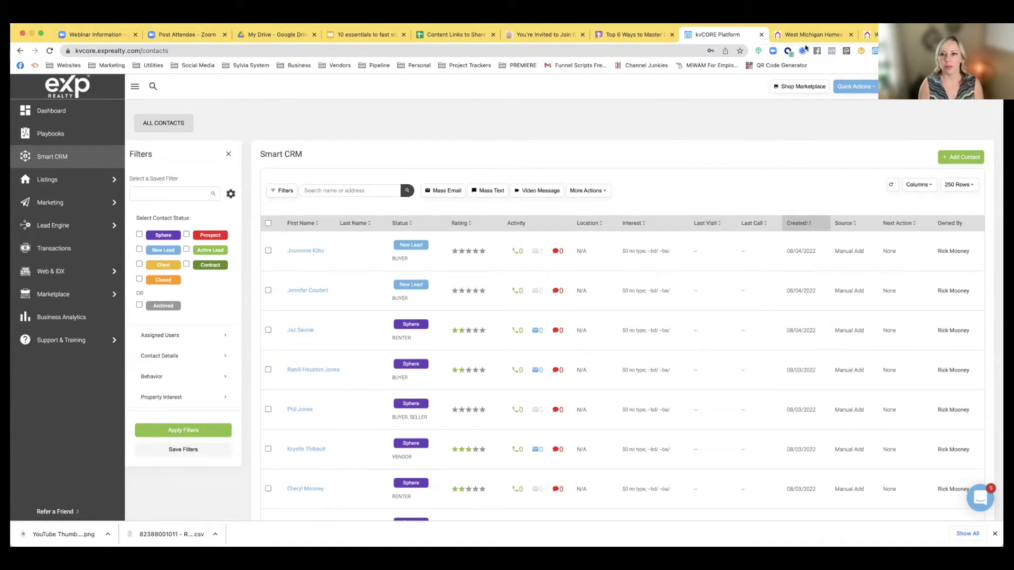
{"action": "left_click", "coordinate": [364, 37]}
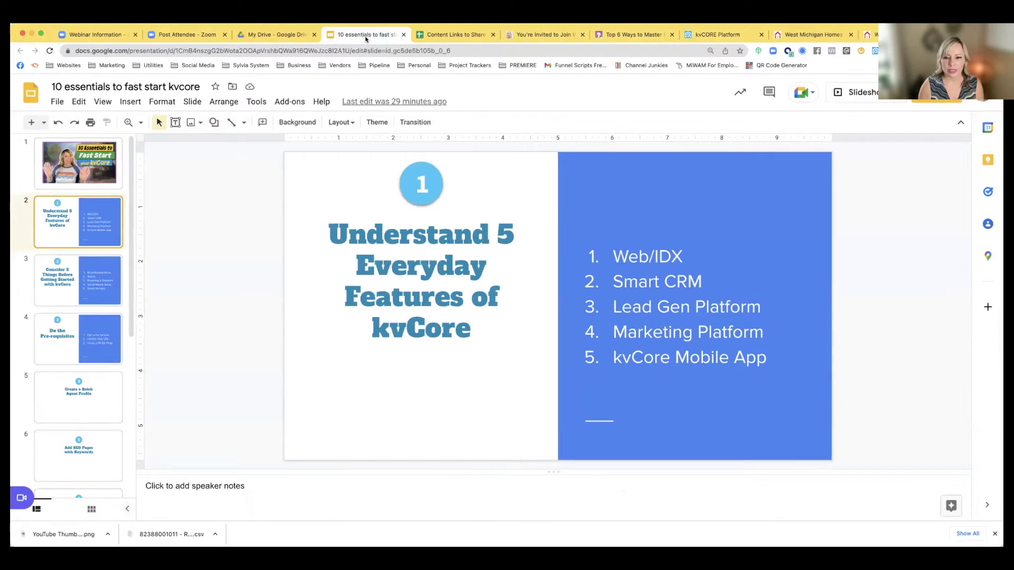
{"action": "left_click", "coordinate": [726, 37]}
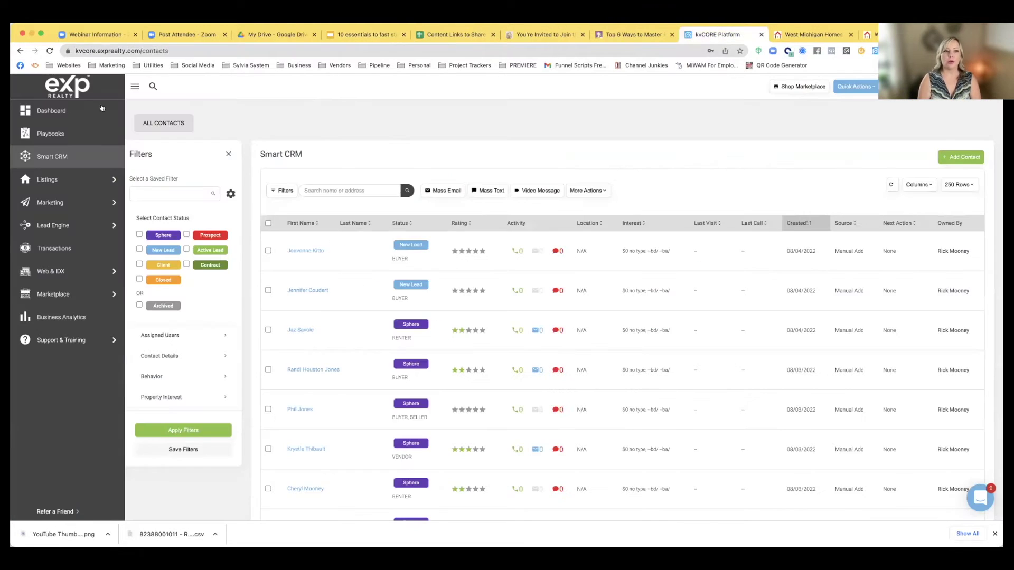
{"action": "left_click", "coordinate": [51, 111]}
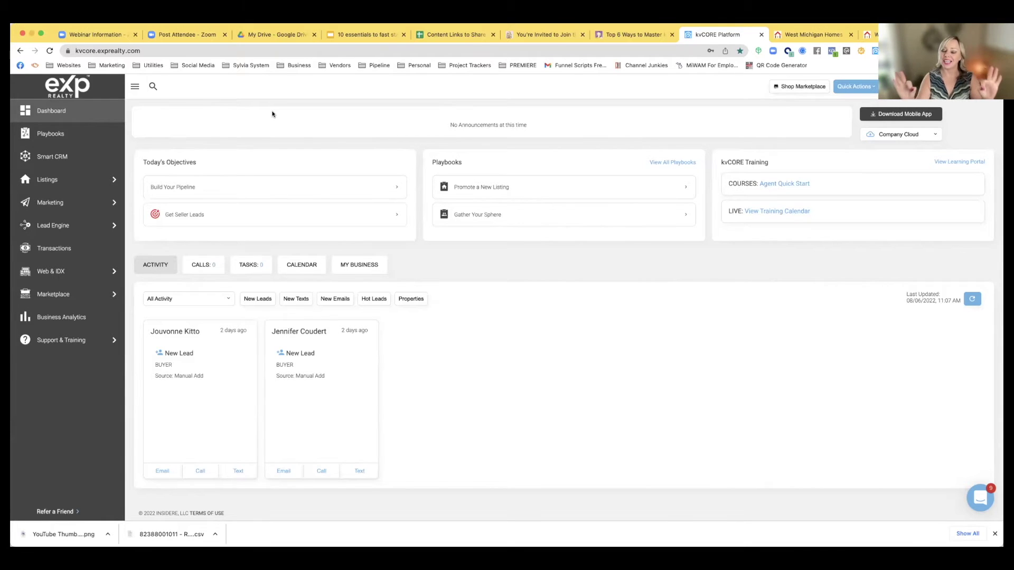
Open the full list of Lead Engine tools and scroll to the IDX Squeeze Page card
{"action": "mouse_move", "coordinate": [57, 228]}
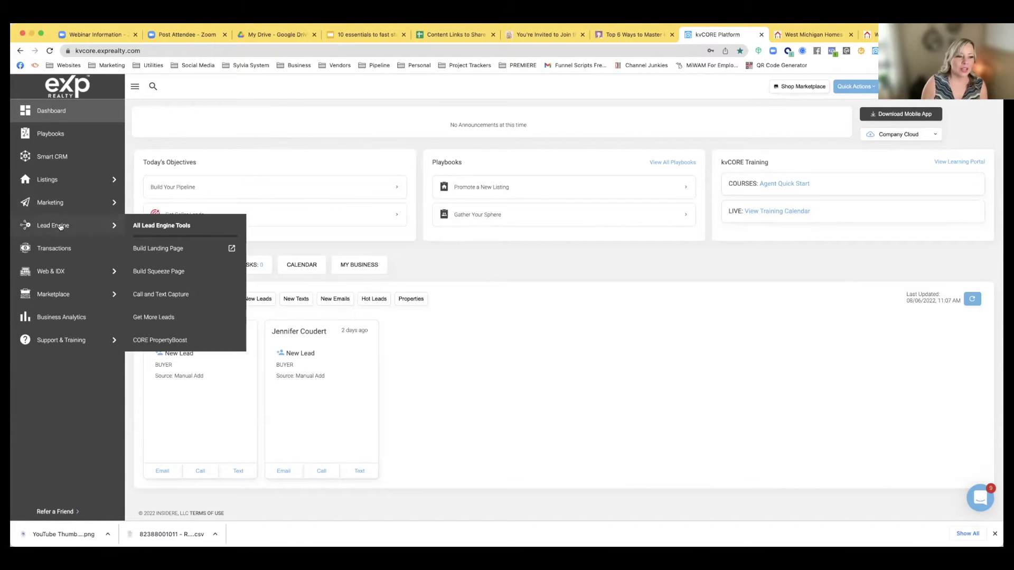
{"action": "left_click", "coordinate": [159, 229]}
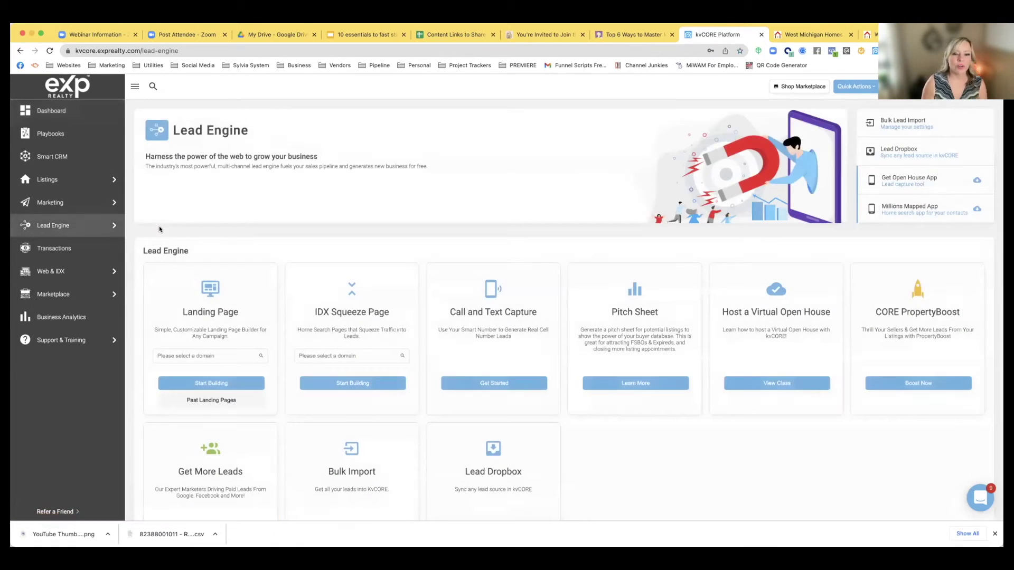
{"action": "scroll", "coordinate": [335, 245], "scroll_direction": "down", "scroll_amount": 2}
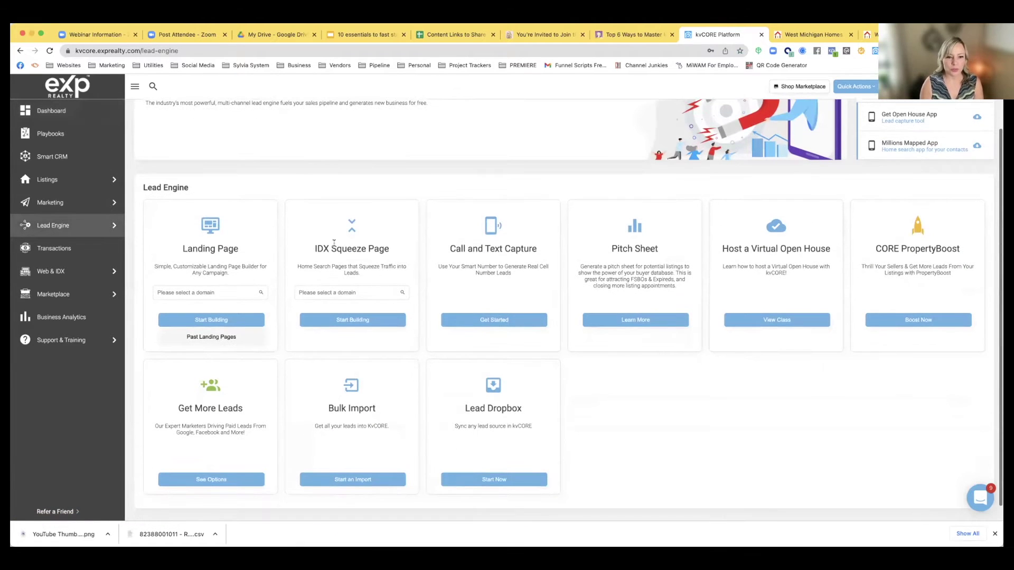
Select the agent's domain for the IDX Squeeze Page and start building it
{"action": "left_click", "coordinate": [346, 292]}
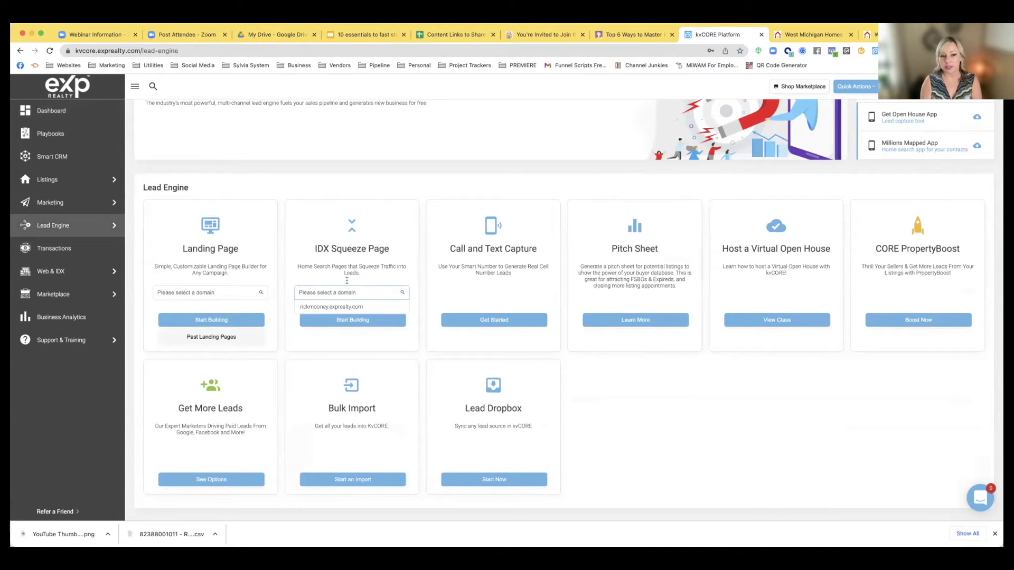
{"action": "left_click", "coordinate": [339, 307]}
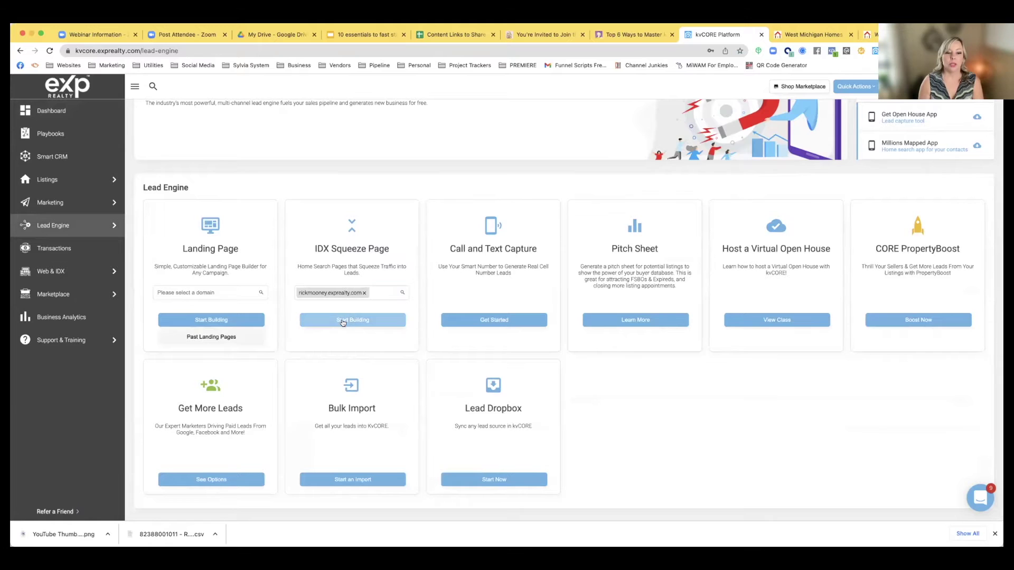
{"action": "left_click", "coordinate": [343, 322]}
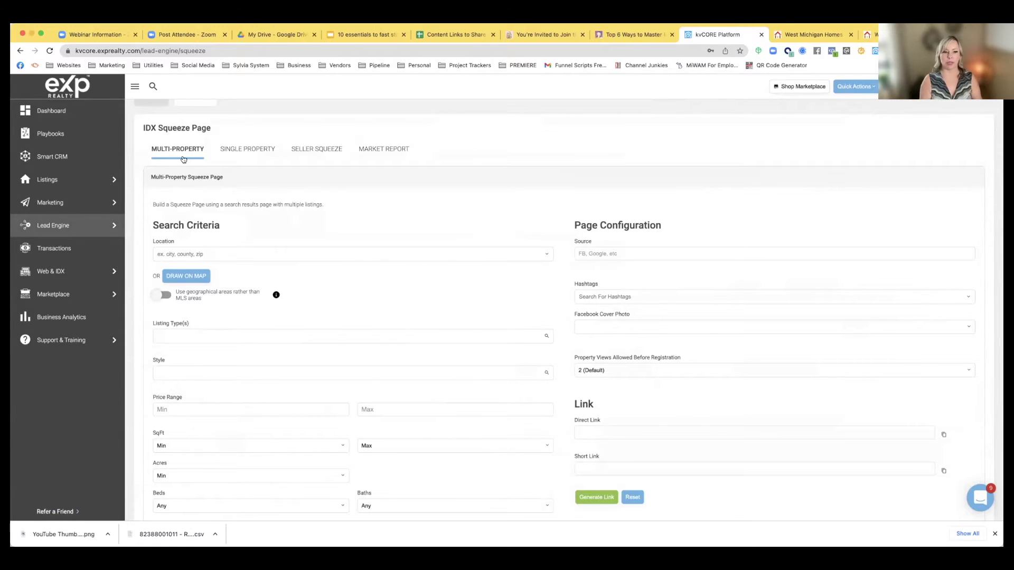
Preview the Single Property, Seller Squeeze and Market Report forms, then return to Lead Engine
{"action": "left_click", "coordinate": [229, 151]}
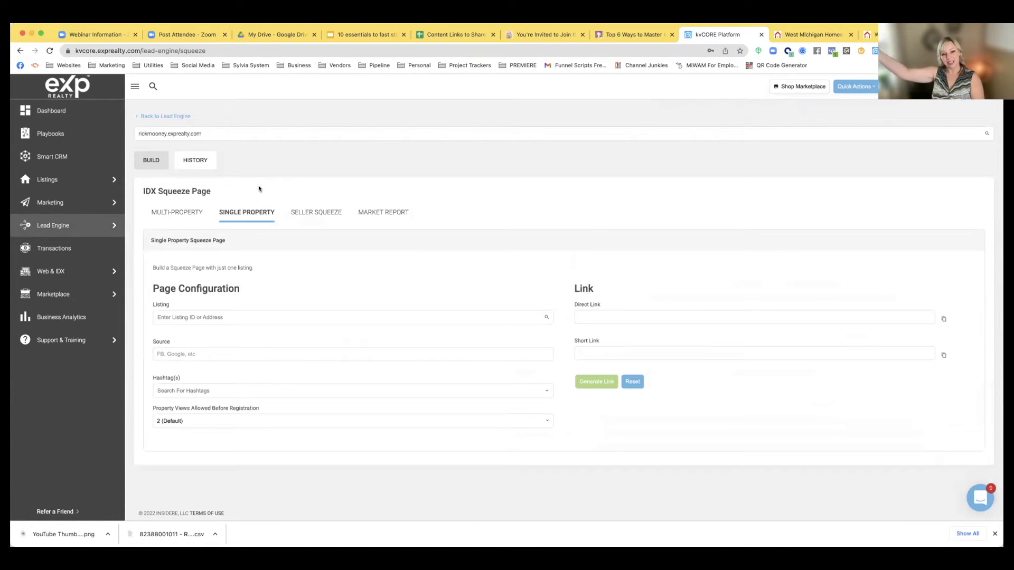
{"action": "left_click", "coordinate": [306, 217]}
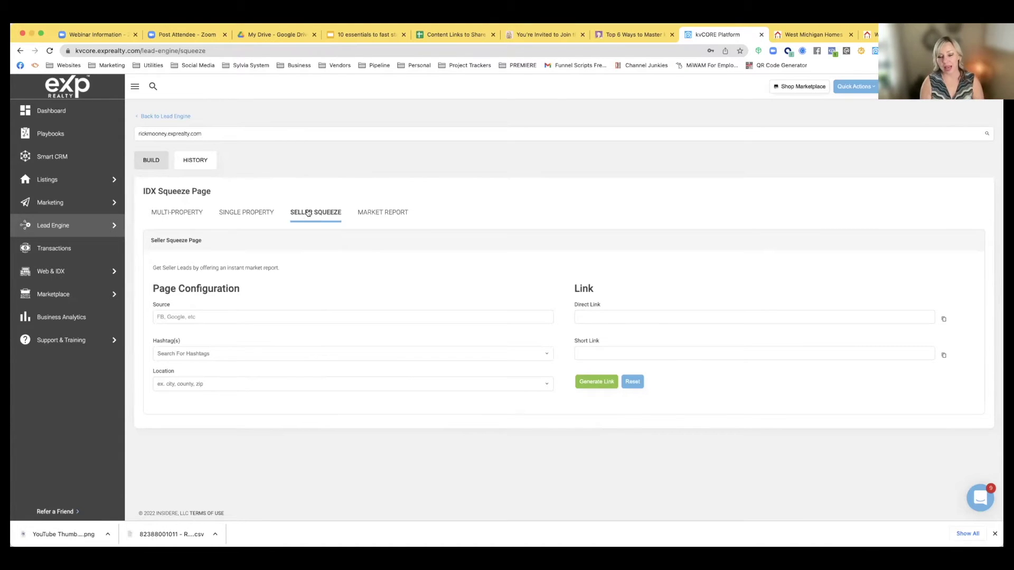
{"action": "left_click", "coordinate": [380, 213]}
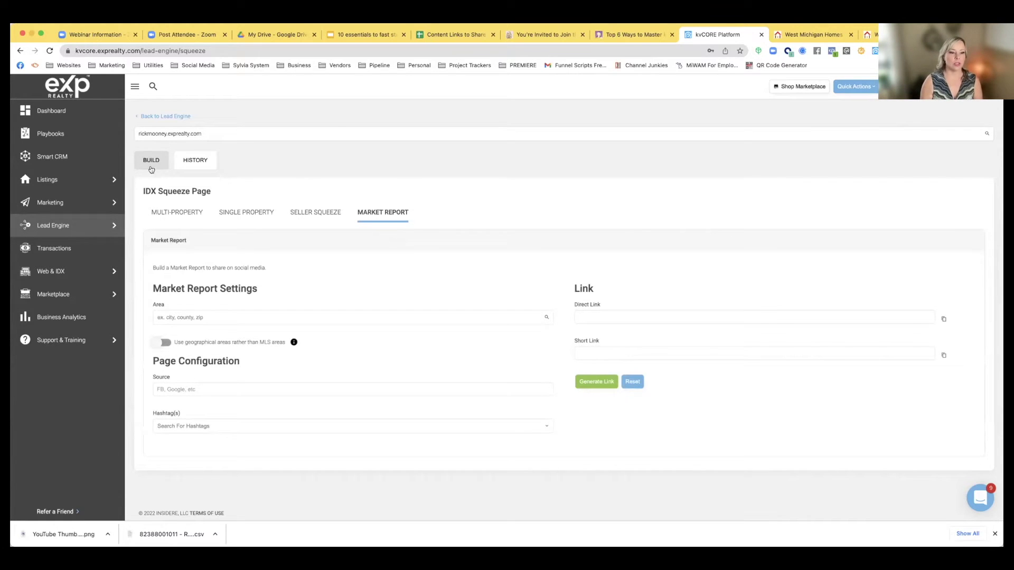
{"action": "left_click", "coordinate": [51, 226]}
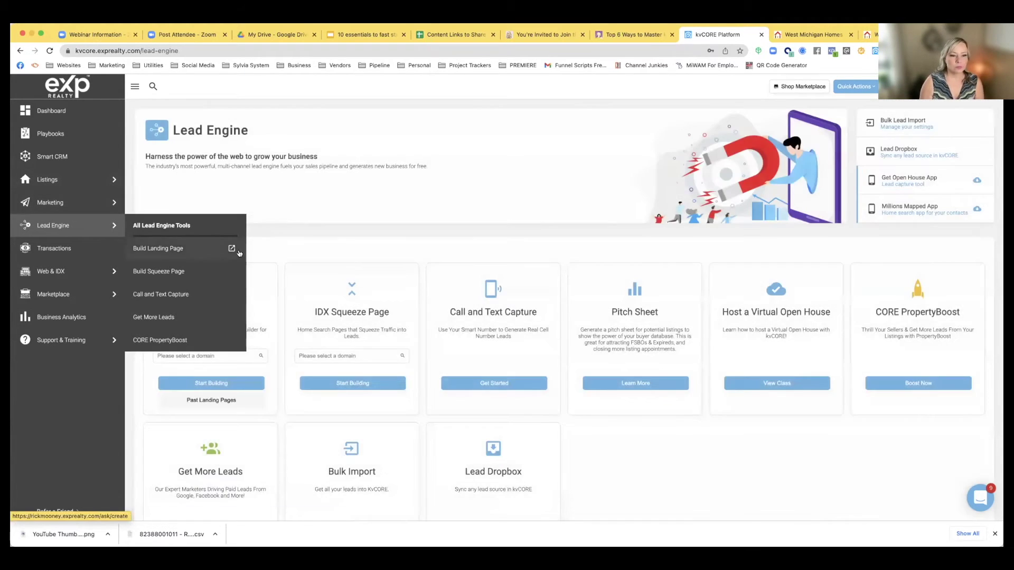
Pick the agent's domain in the Landing Page card and start building a landing page
{"action": "left_click", "coordinate": [232, 355]}
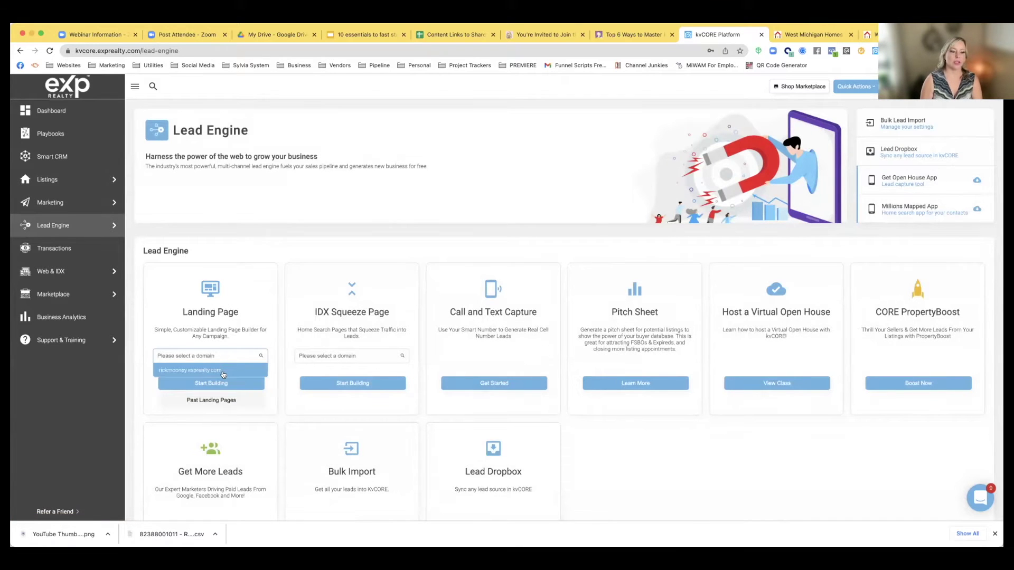
{"action": "left_click", "coordinate": [222, 372]}
{"action": "left_click", "coordinate": [218, 384]}
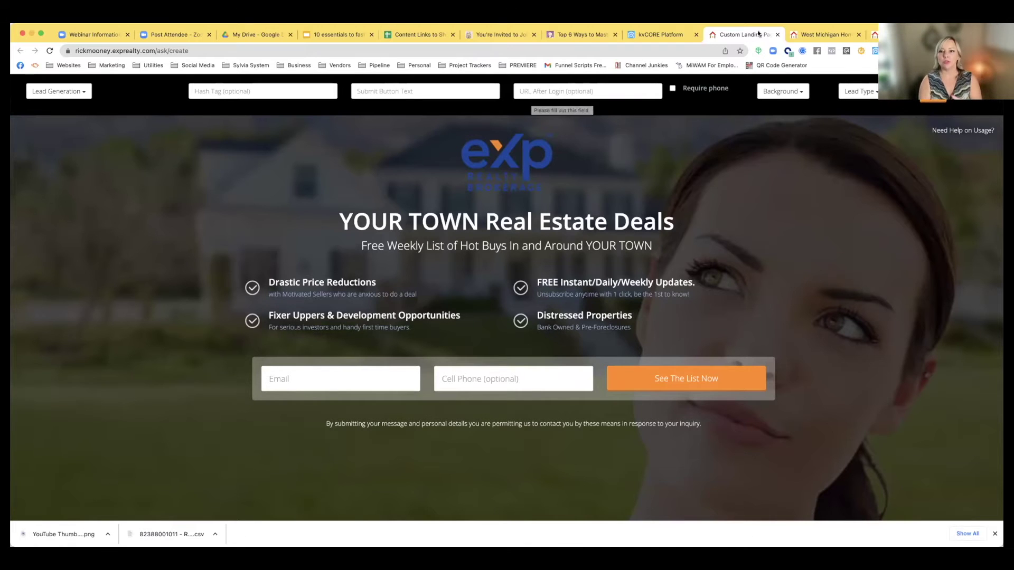
Open Lead Dropbox in kvCORE and highlight the lead capture email address
{"action": "left_click", "coordinate": [660, 34]}
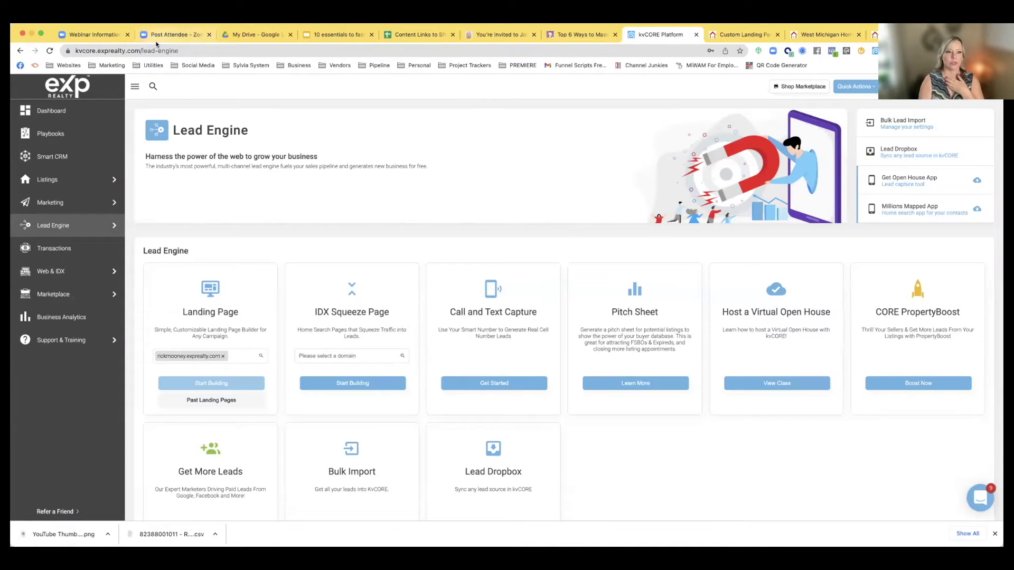
{"action": "left_click", "coordinate": [898, 151]}
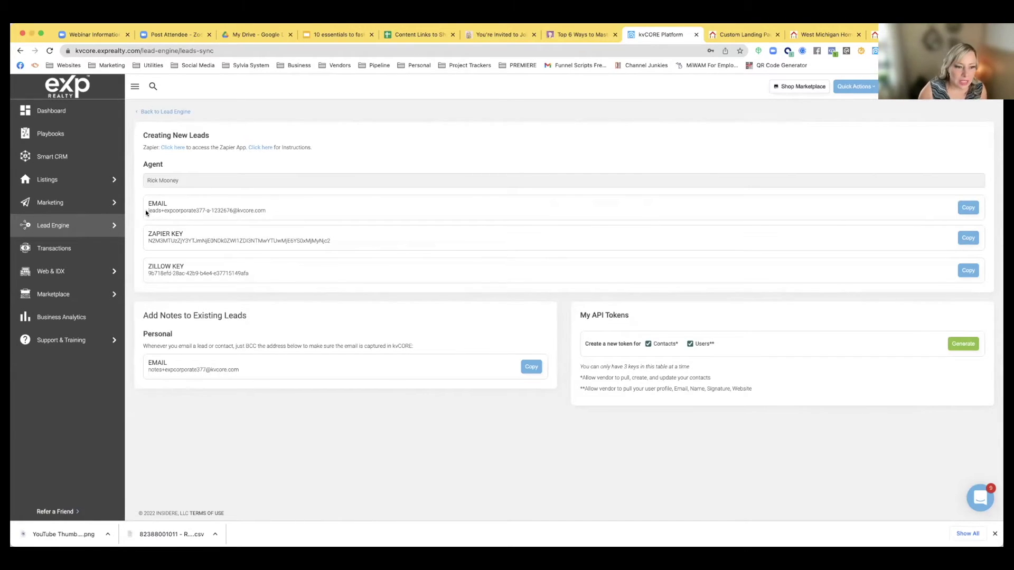
{"action": "left_click_drag", "start_coordinate": [145, 210], "coordinate": [259, 210]}
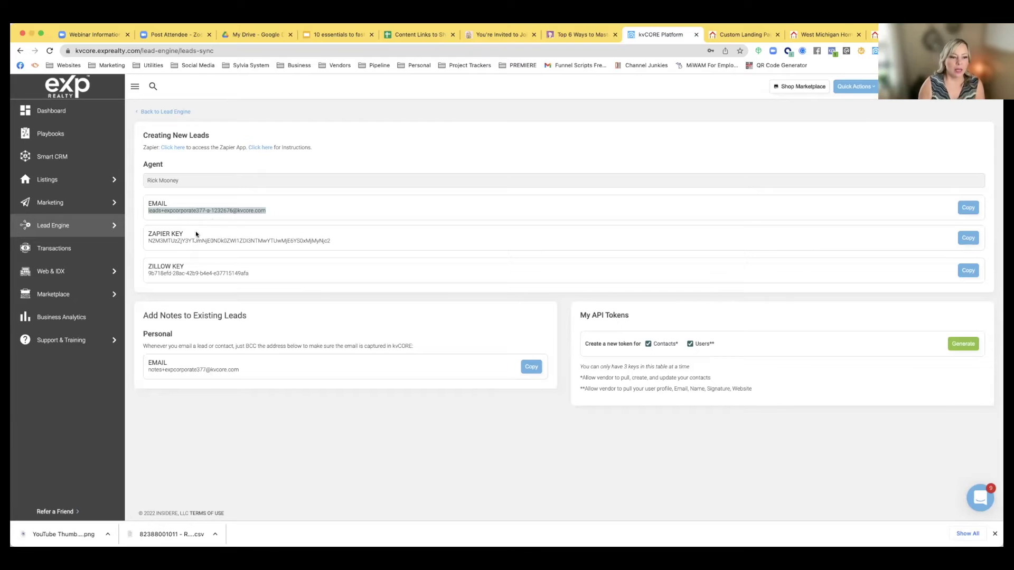
Highlight the Zapier and Zillow keys, then go back to the slide deck
{"action": "left_click_drag", "start_coordinate": [150, 241], "coordinate": [331, 244]}
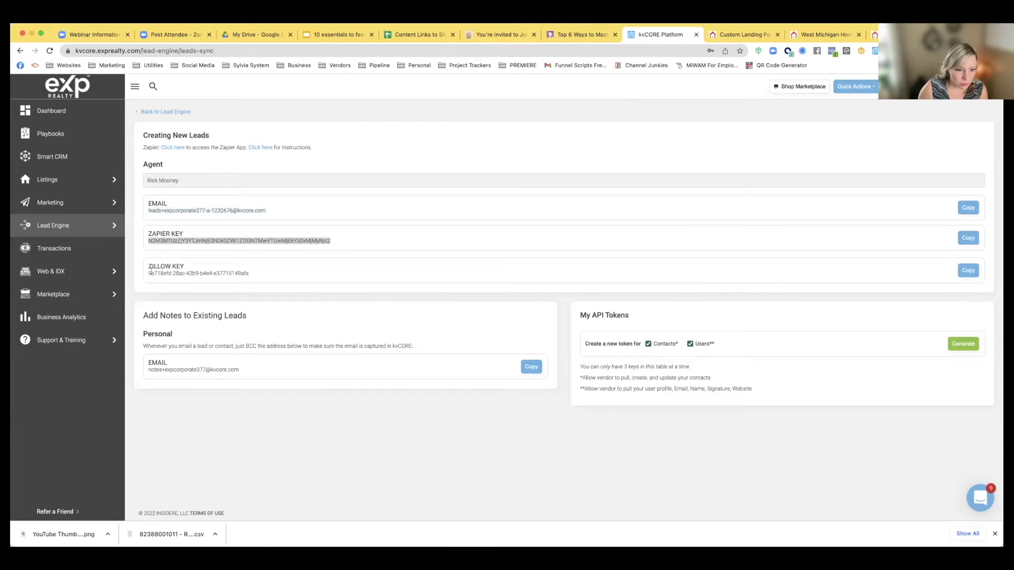
{"action": "left_click_drag", "start_coordinate": [146, 273], "coordinate": [244, 281]}
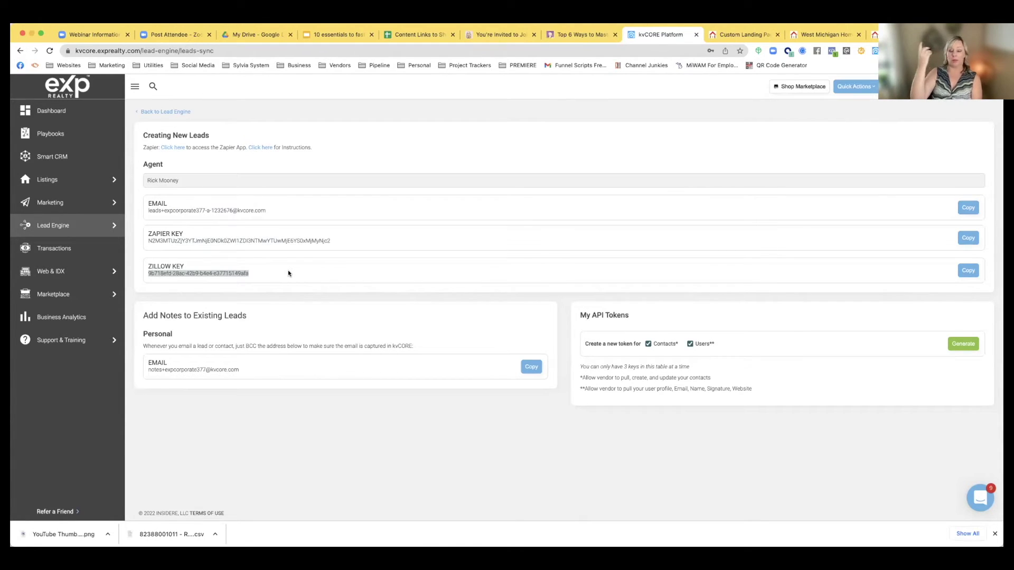
{"action": "left_click_drag", "start_coordinate": [249, 275], "coordinate": [141, 279]}
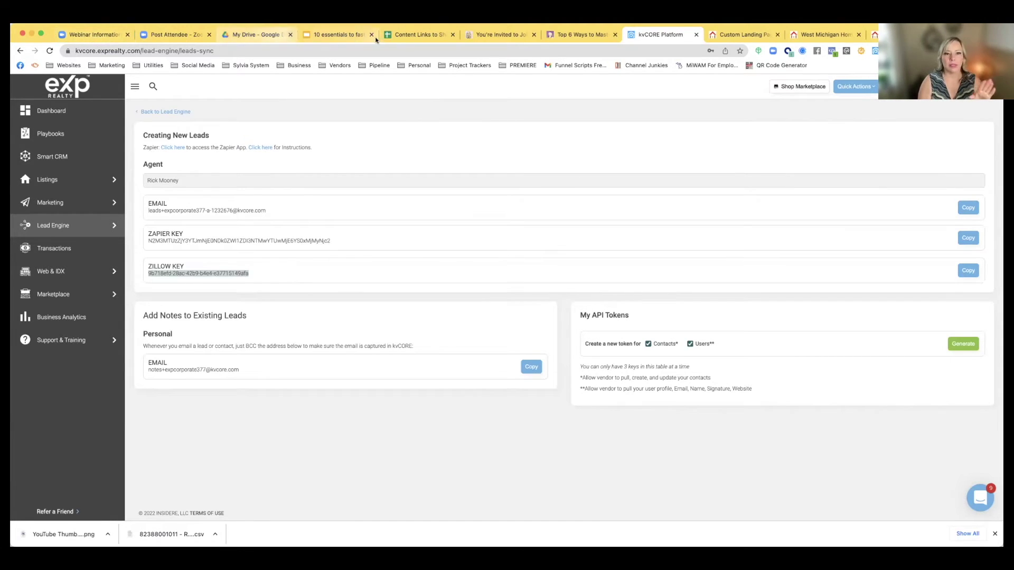
{"action": "left_click", "coordinate": [331, 35]}
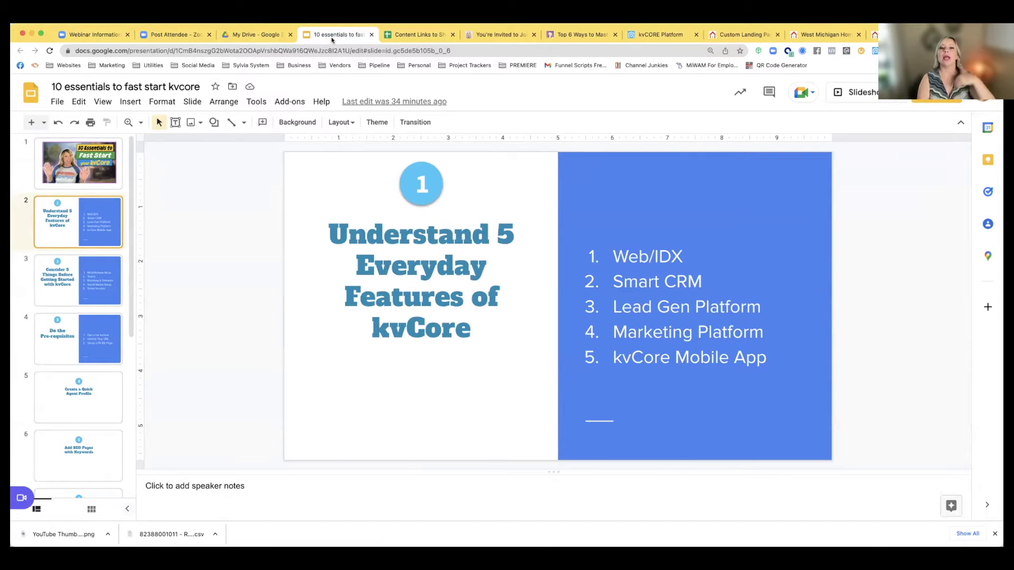
Go to Marketing in kvCORE and open Manage Campaigns to list the Express Offers Lead campaign
{"action": "left_click", "coordinate": [649, 35]}
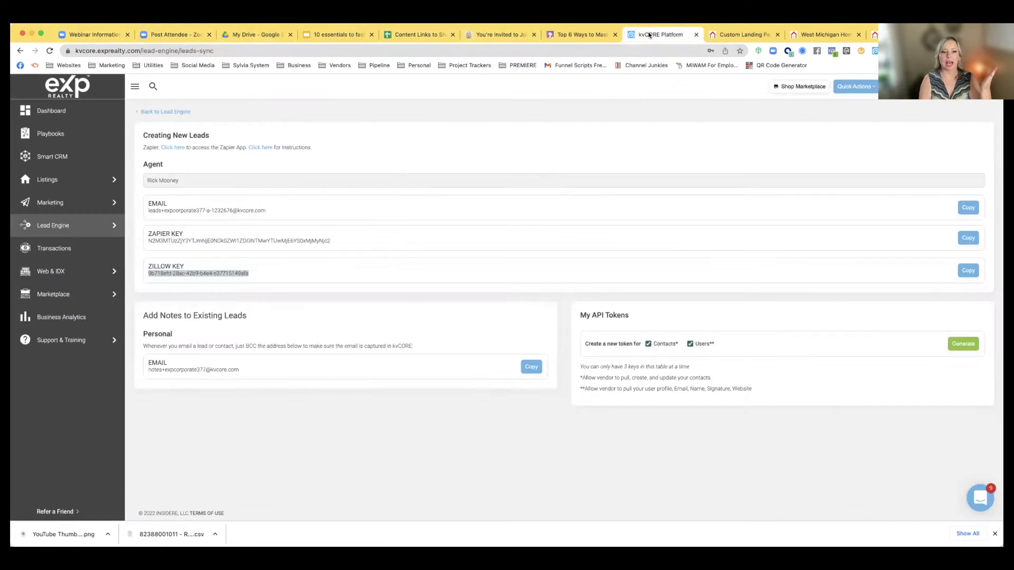
{"action": "left_click", "coordinate": [51, 206]}
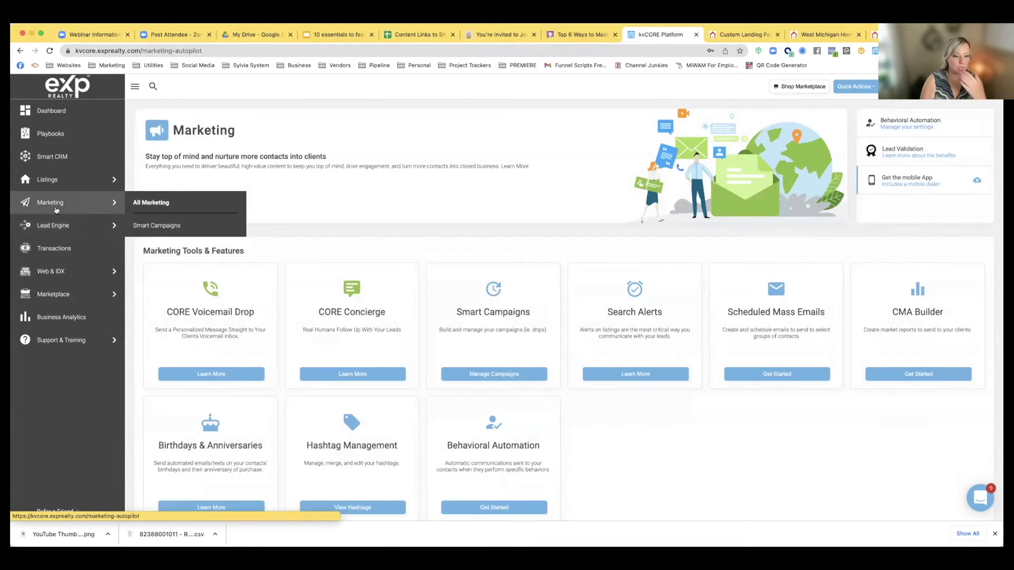
{"action": "left_click", "coordinate": [478, 374]}
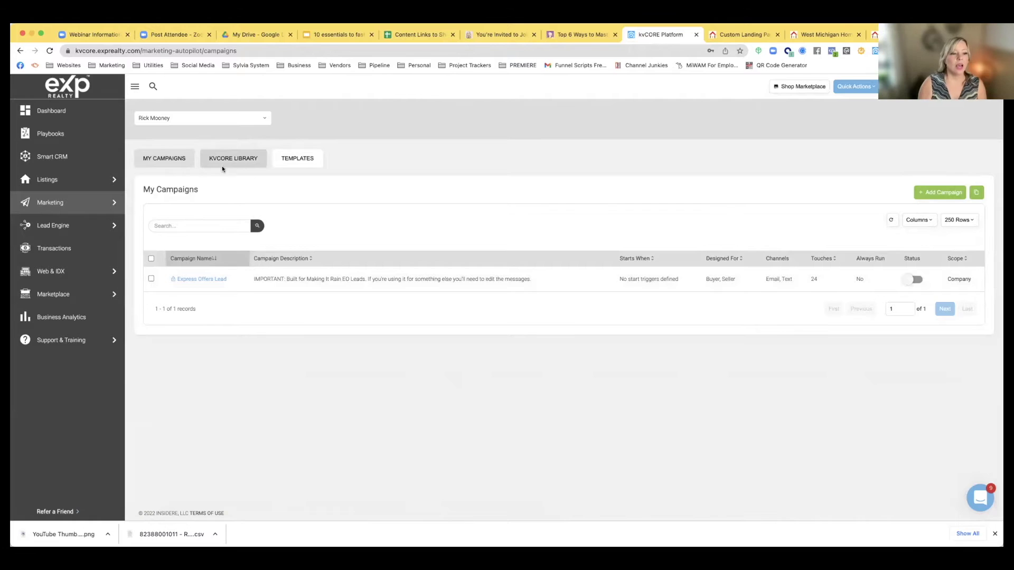
Return to the Marketing overview, then switch to the '10 essentials to fast start kvcore' deck
{"action": "mouse_move", "coordinate": [47, 206]}
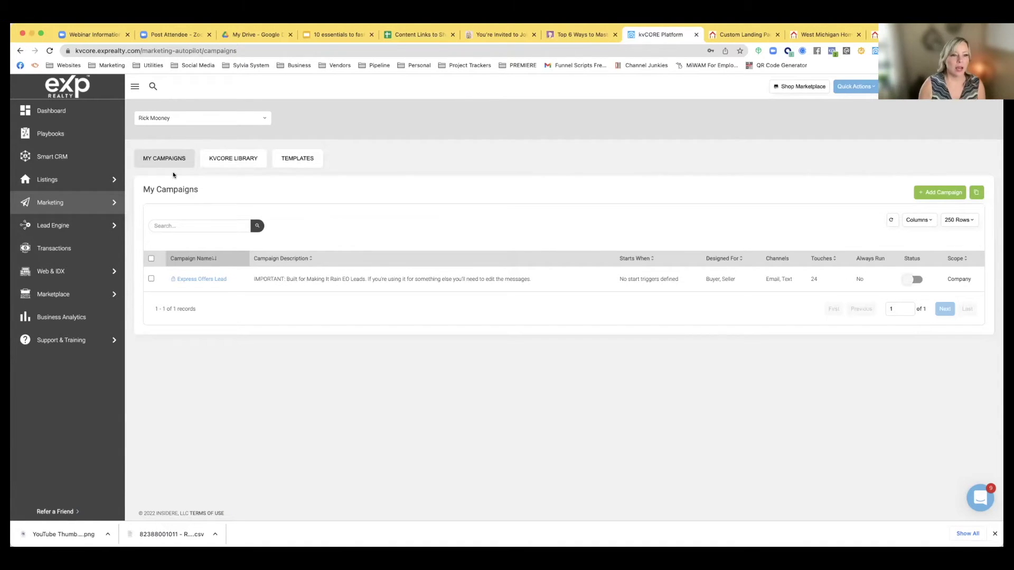
{"action": "left_click", "coordinate": [18, 50]}
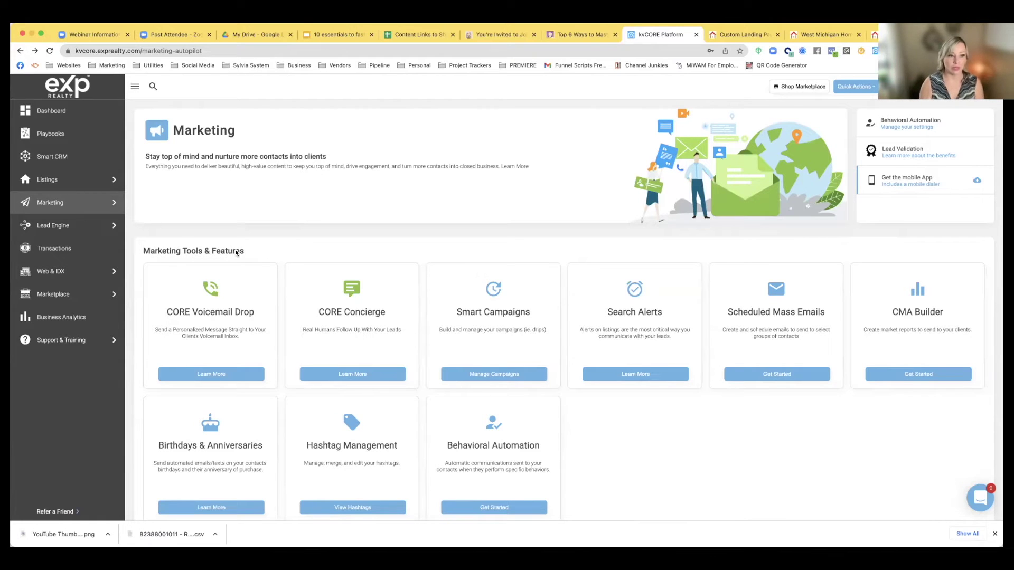
{"action": "left_click", "coordinate": [327, 35]}
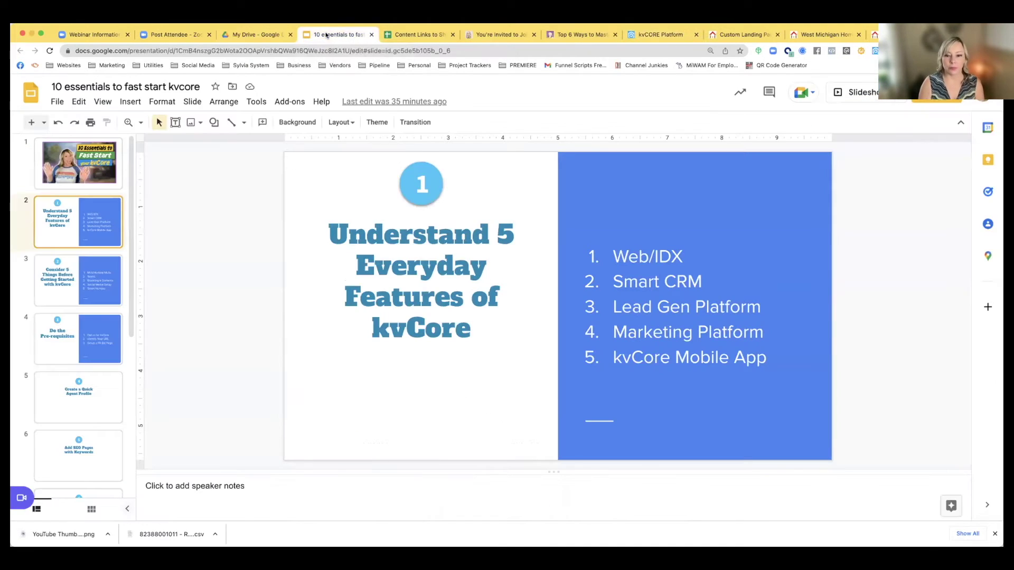
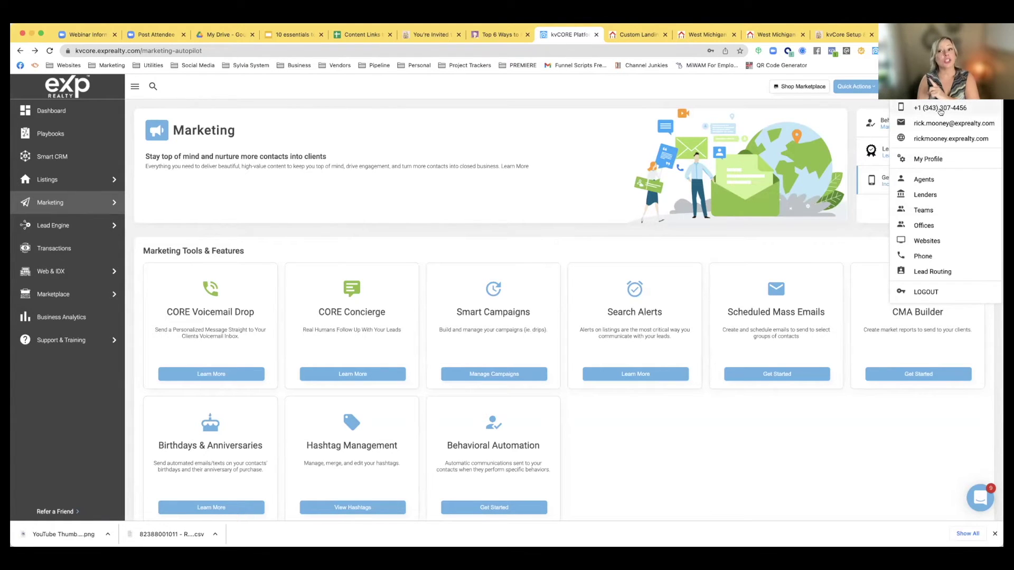
From the profile menu, view the Phone page showing the single brokerage number rotating through all agents
{"action": "left_click", "coordinate": [632, 117]}
{"action": "left_click", "coordinate": [964, 89]}
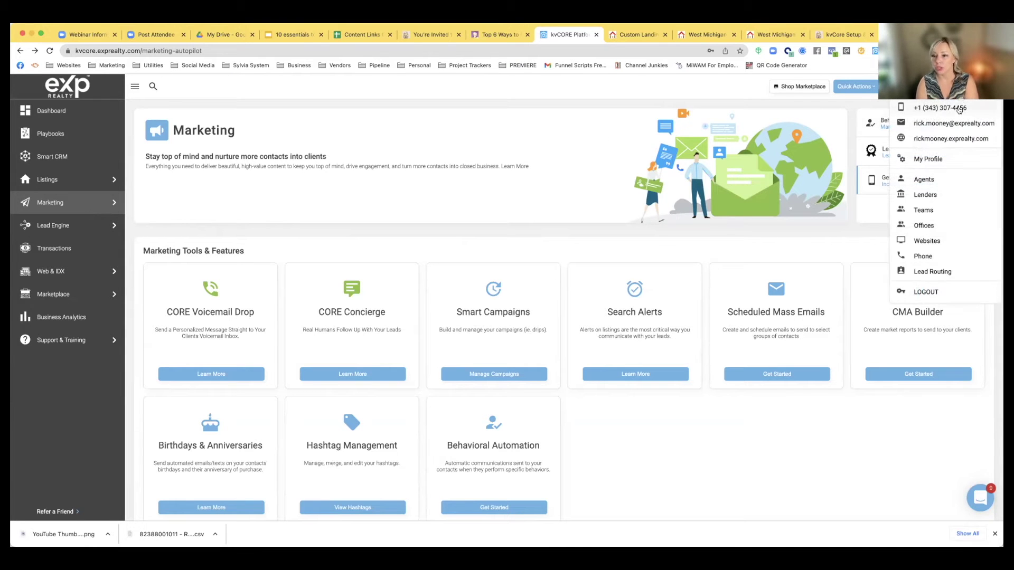
{"action": "left_click", "coordinate": [922, 256]}
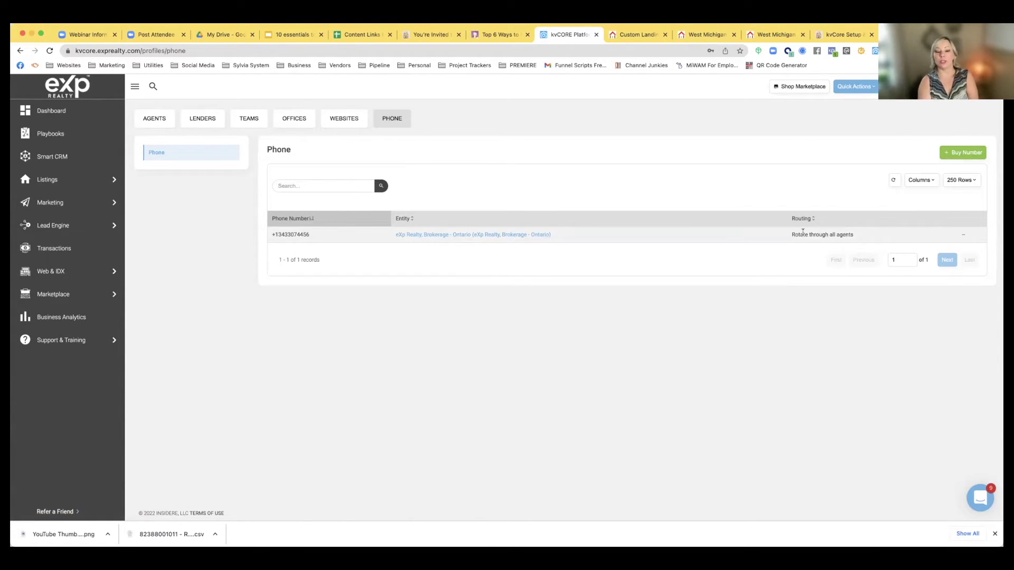
Open the eXp Realty, Brokerage - Ontario office entity and review its Office Members list
{"action": "left_click", "coordinate": [486, 237]}
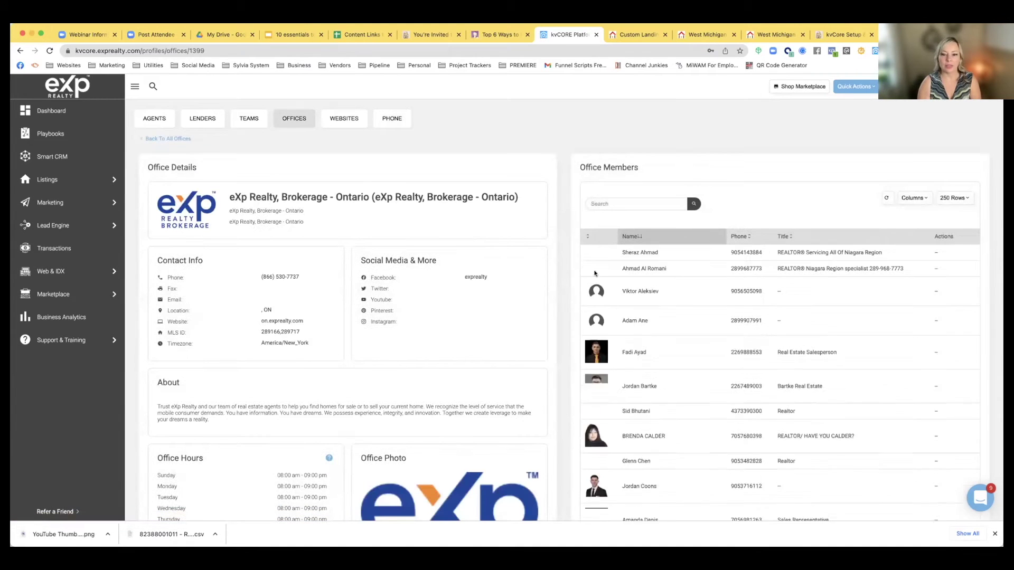
{"action": "scroll", "coordinate": [637, 304], "scroll_direction": "down", "scroll_amount": 6}
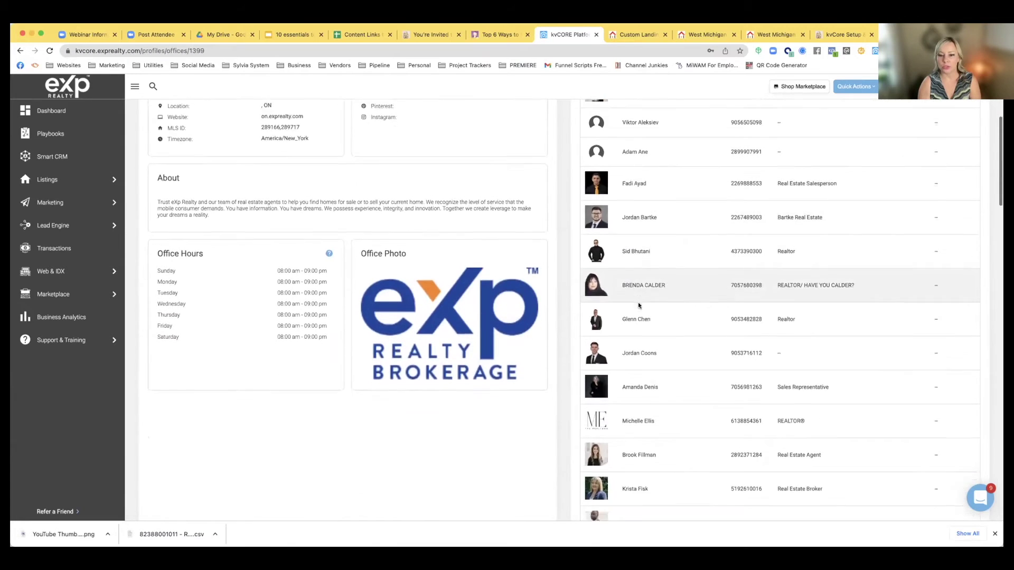
{"action": "scroll", "coordinate": [638, 306], "scroll_direction": "down", "scroll_amount": 15}
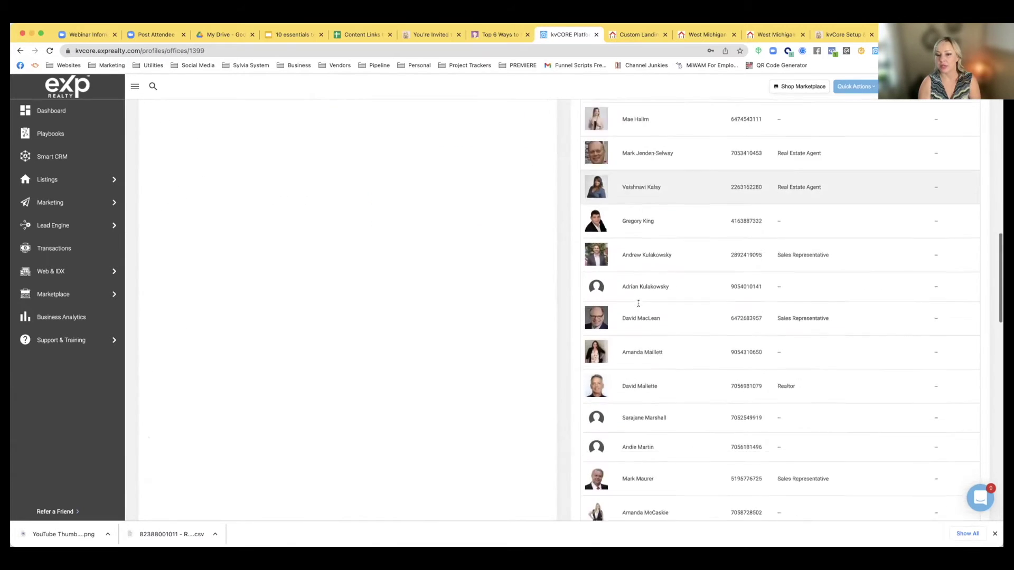
{"action": "scroll", "coordinate": [638, 305], "scroll_direction": "down", "scroll_amount": 15}
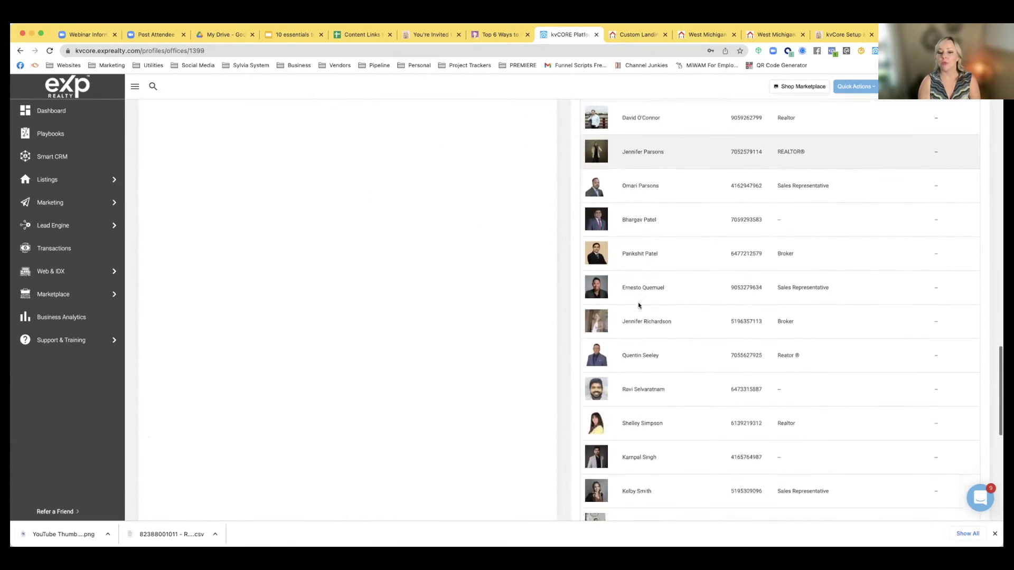
{"action": "scroll", "coordinate": [638, 305], "scroll_direction": "down", "scroll_amount": 8}
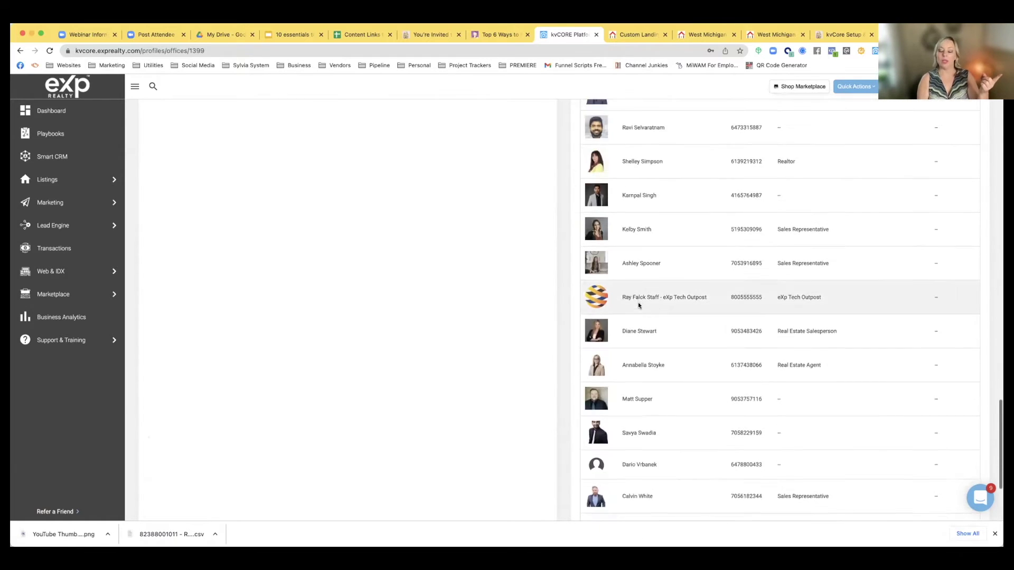
{"action": "scroll", "coordinate": [637, 305], "scroll_direction": "up", "scroll_amount": 12}
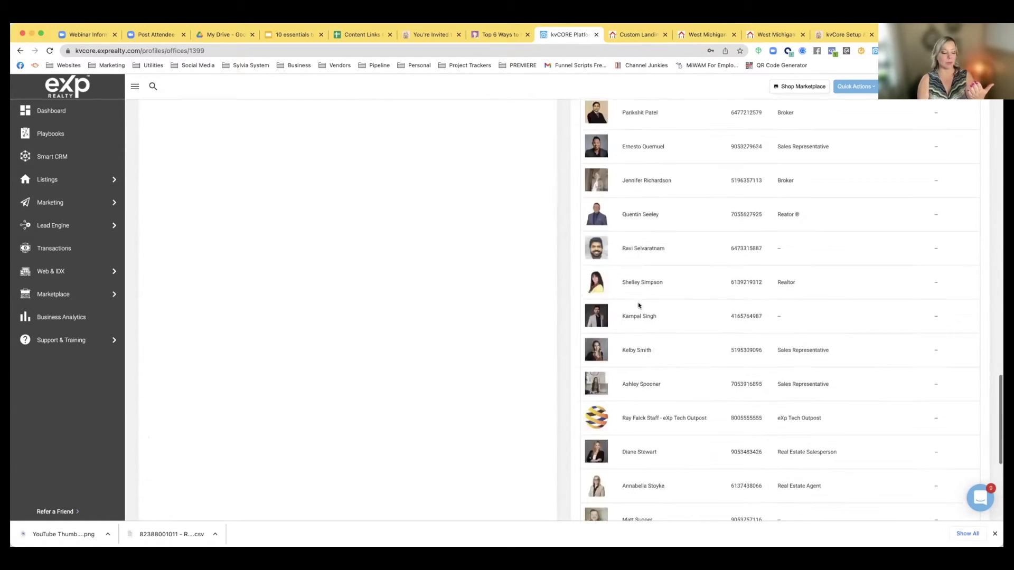
{"action": "scroll", "coordinate": [638, 305], "scroll_direction": "up", "scroll_amount": 10}
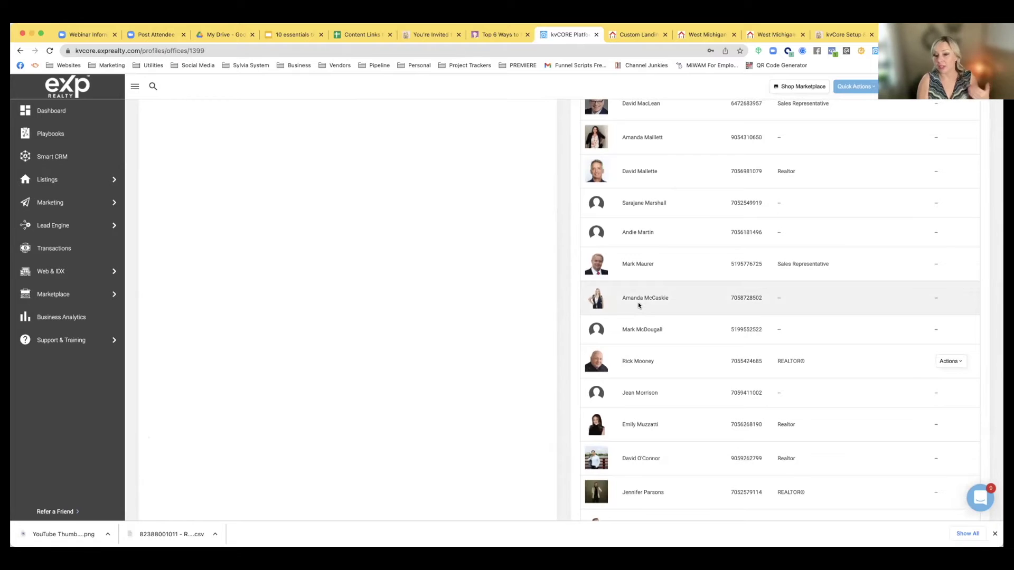
{"action": "scroll", "coordinate": [638, 305], "scroll_direction": "up", "scroll_amount": 10}
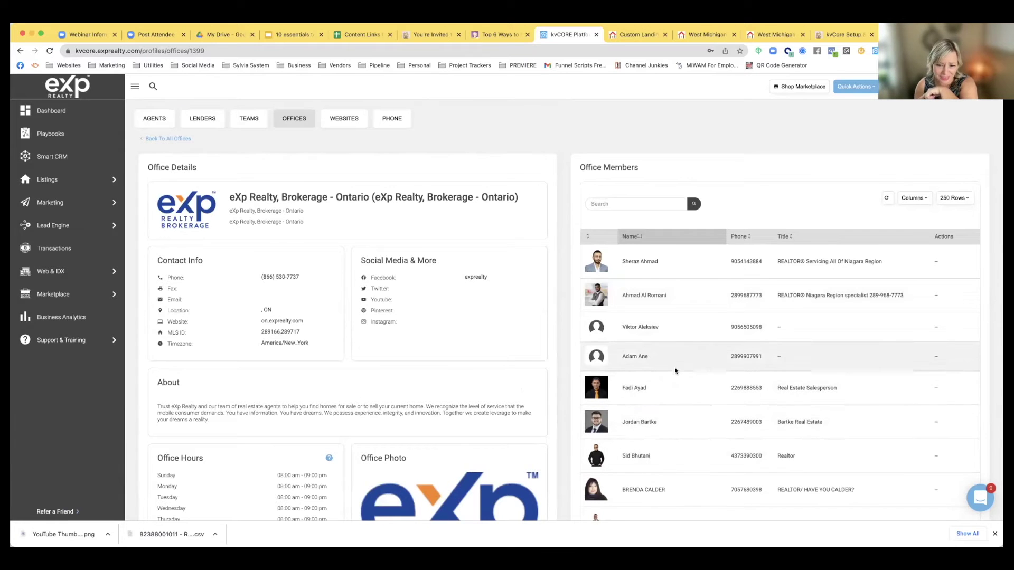
{"action": "scroll", "coordinate": [674, 369], "scroll_direction": "down", "scroll_amount": 3}
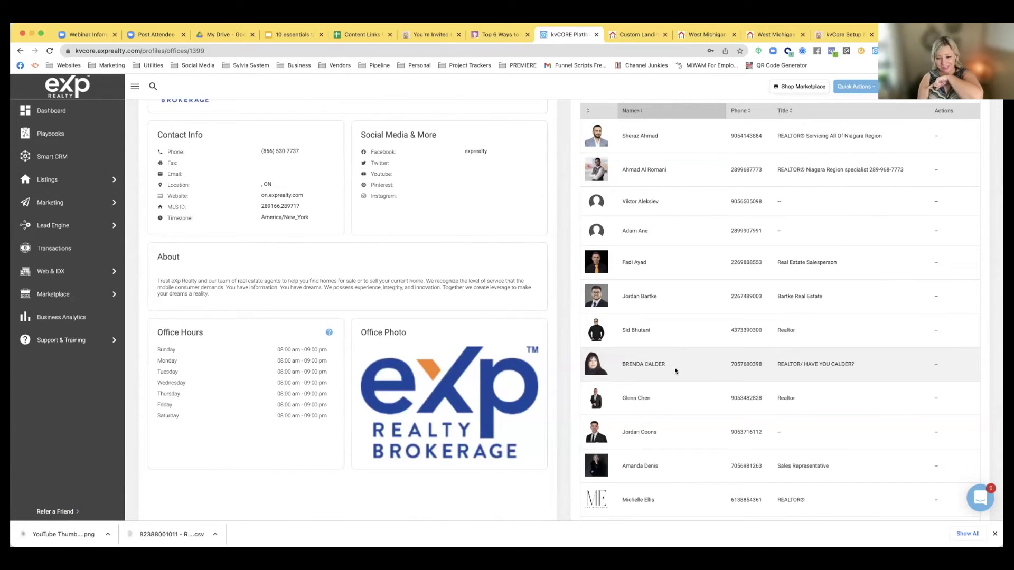
{"action": "scroll", "coordinate": [679, 363], "scroll_direction": "up", "scroll_amount": 3}
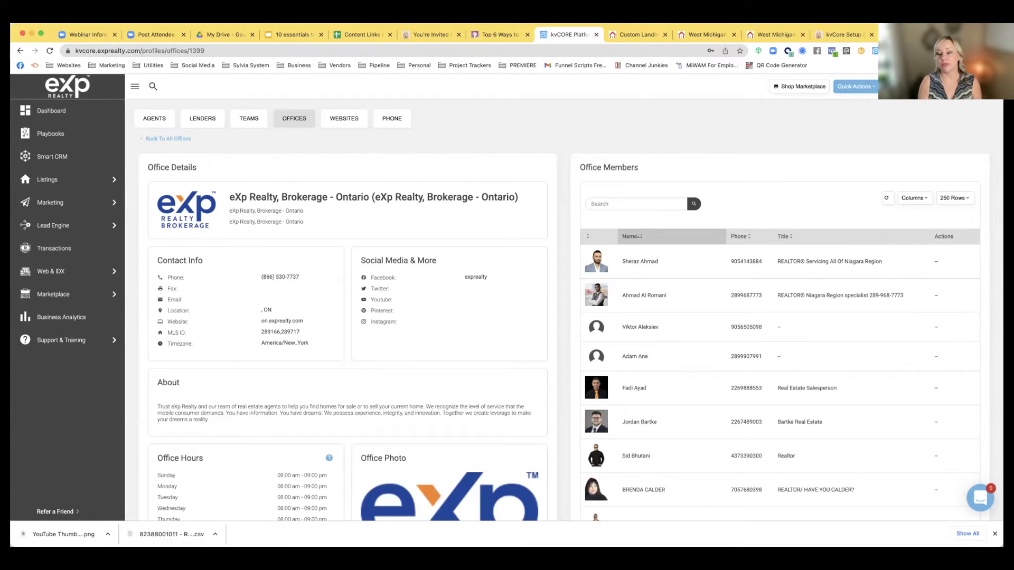
Browse the Marketplace's Get Seller Leads feature and add-ons like Property Boost and Smart Social Leads
{"action": "mouse_move", "coordinate": [68, 290]}
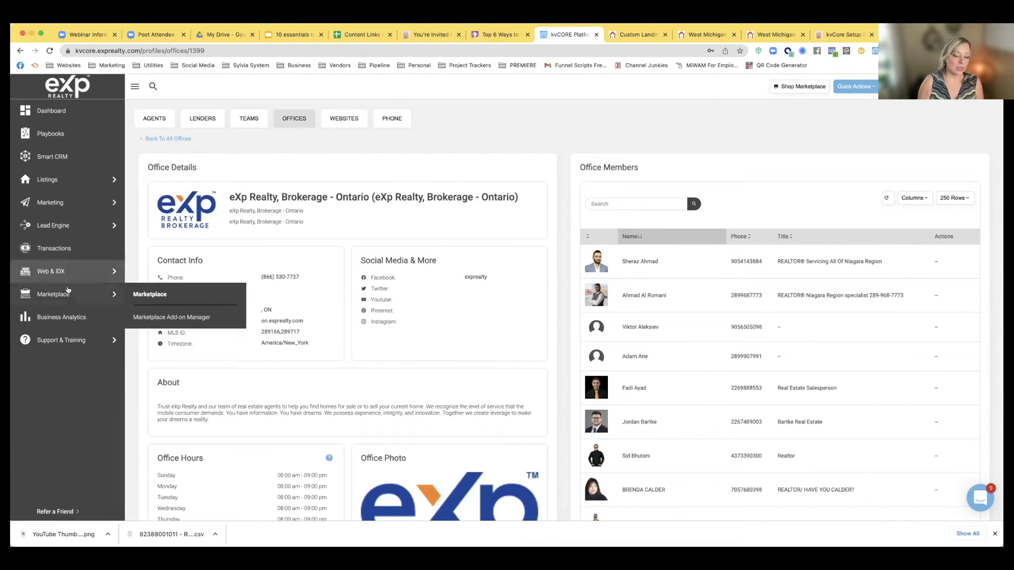
{"action": "left_click", "coordinate": [49, 294]}
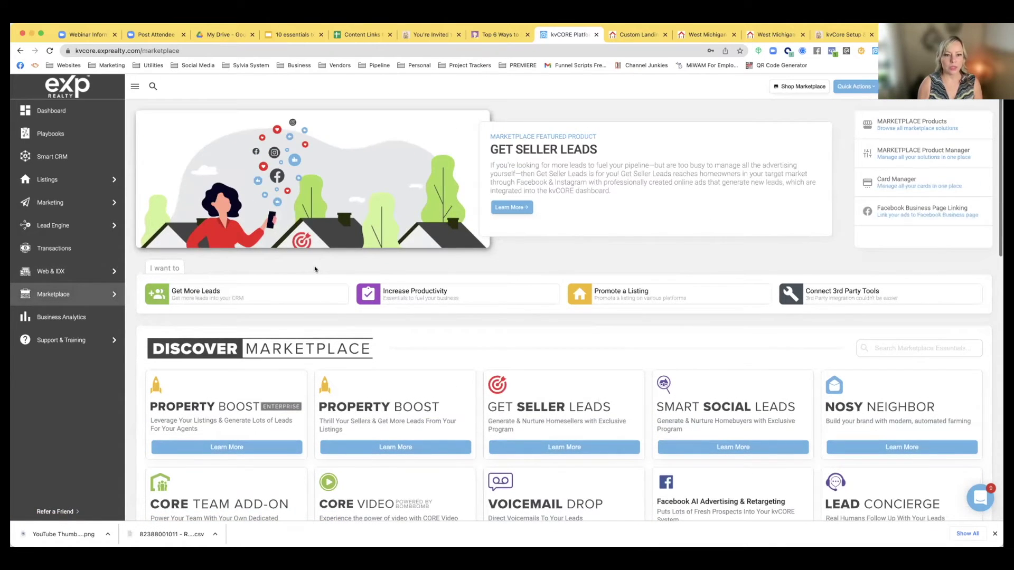
{"action": "scroll", "coordinate": [315, 269], "scroll_direction": "down", "scroll_amount": 2}
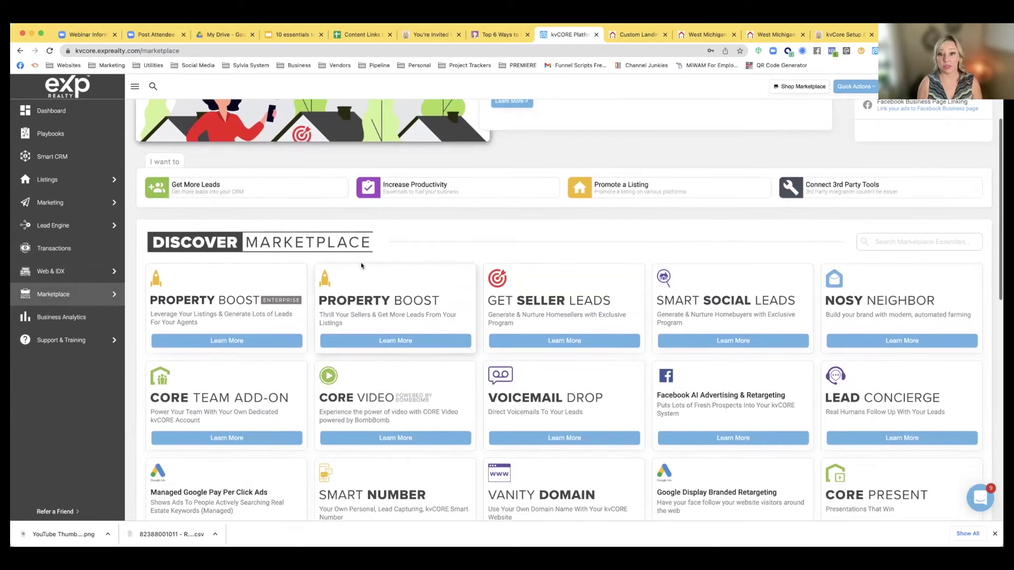
{"action": "scroll", "coordinate": [361, 265], "scroll_direction": "down", "scroll_amount": 4}
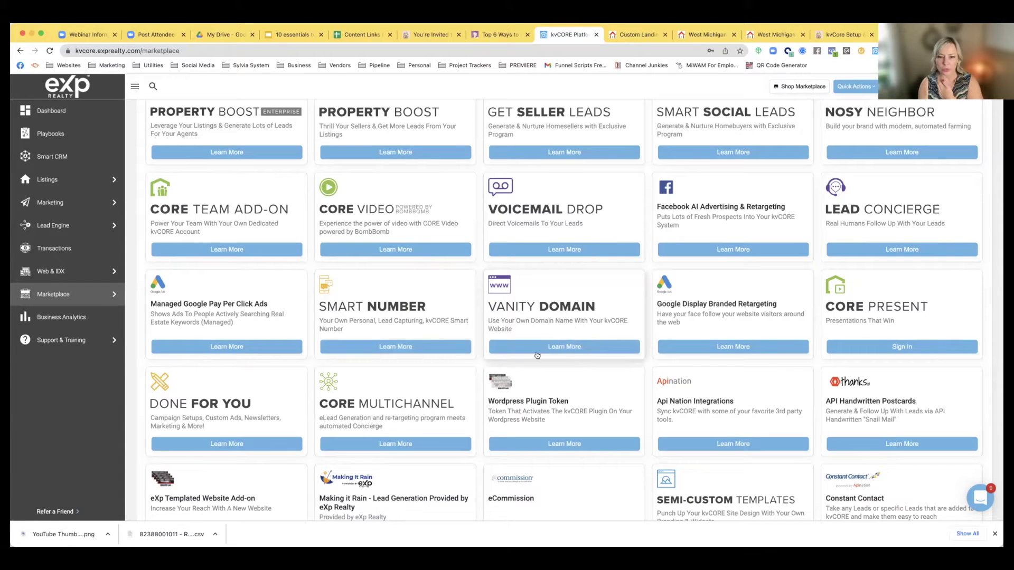
{"action": "scroll", "coordinate": [488, 289], "scroll_direction": "up", "scroll_amount": 6}
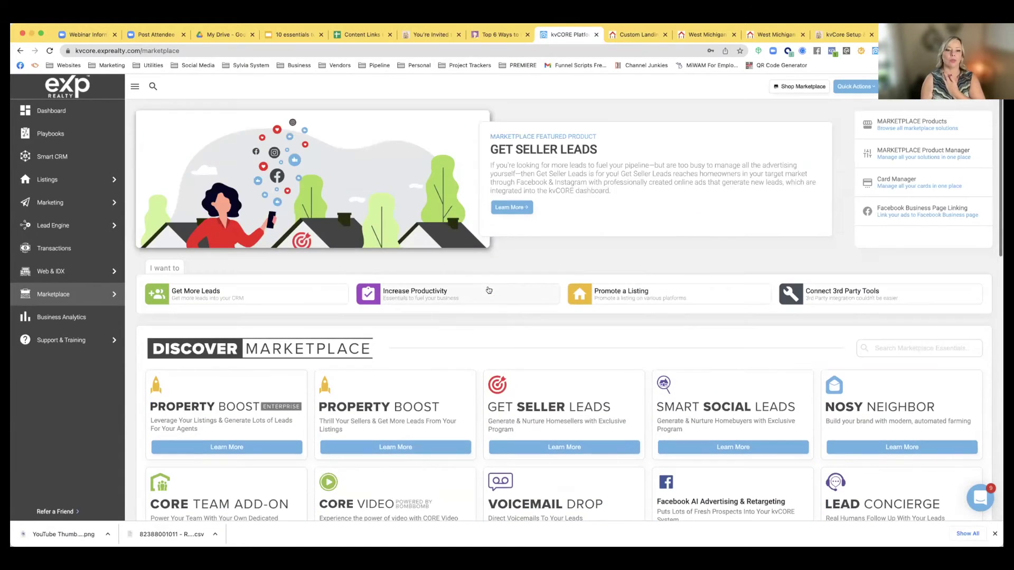
Start a new support chat conversation, send an Ask a Question request, then close the chat
{"action": "left_click", "coordinate": [272, 35]}
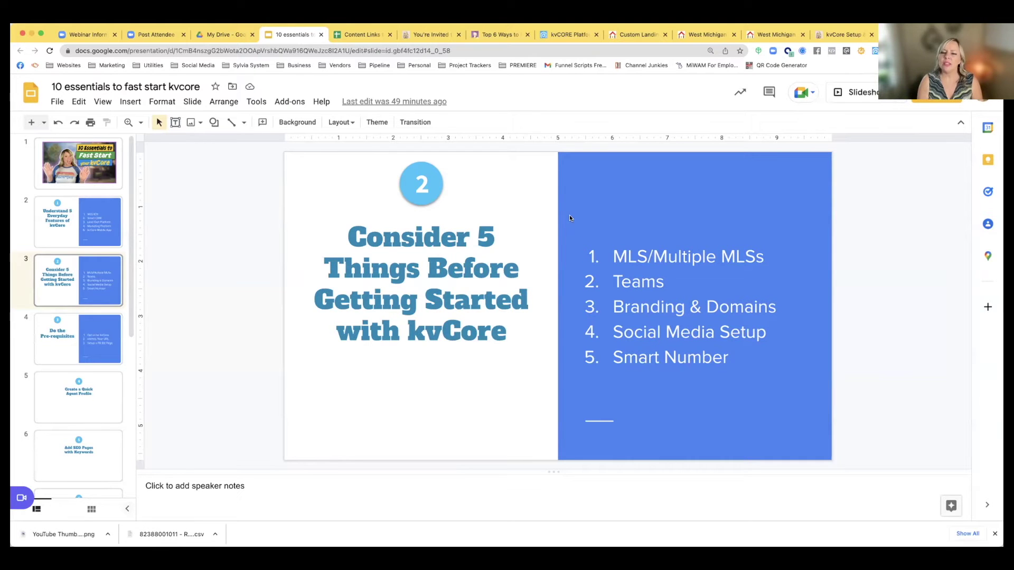
{"action": "left_click", "coordinate": [573, 34]}
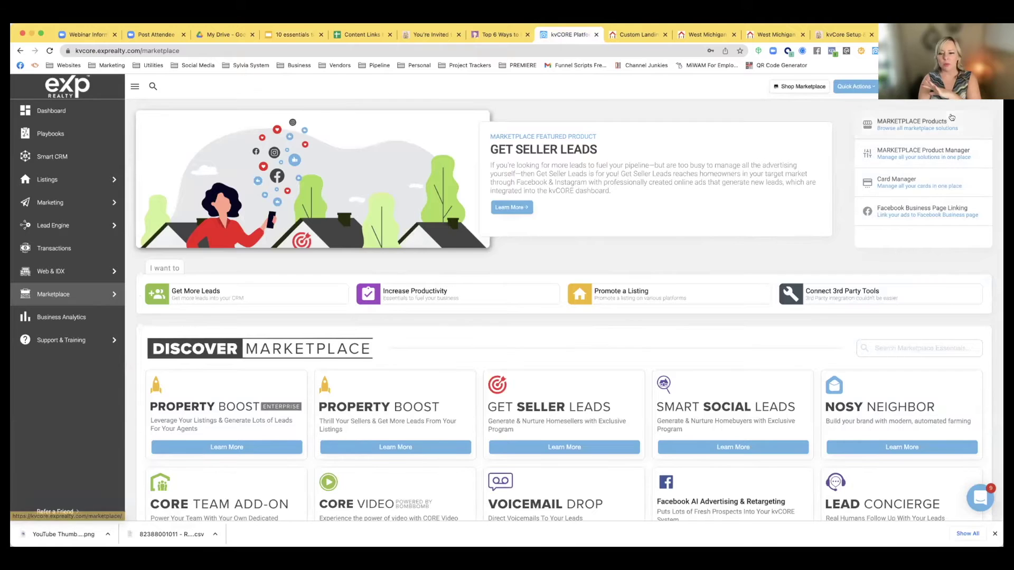
{"action": "left_click", "coordinate": [977, 499]}
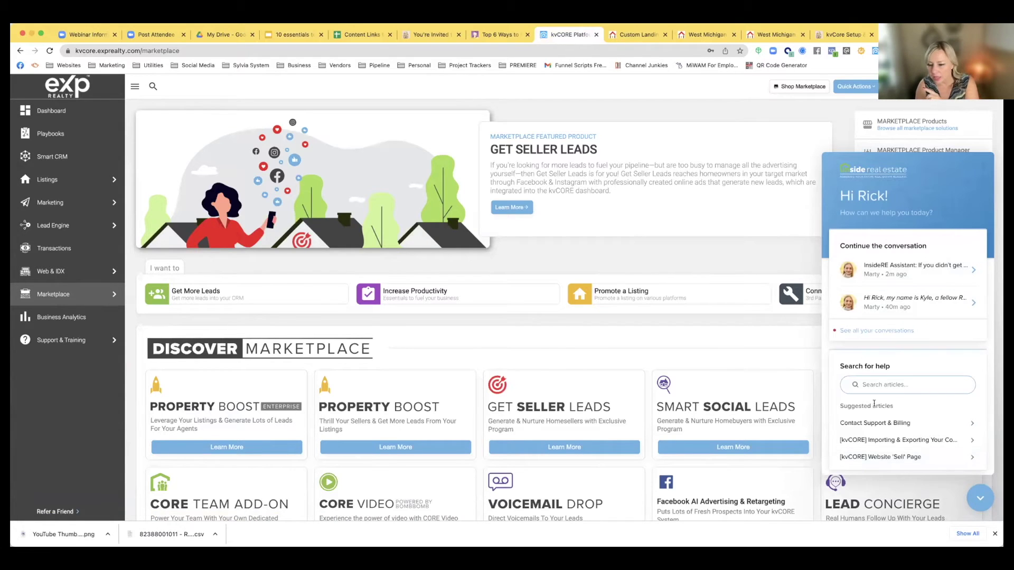
{"action": "scroll", "coordinate": [874, 407], "scroll_direction": "down", "scroll_amount": 5}
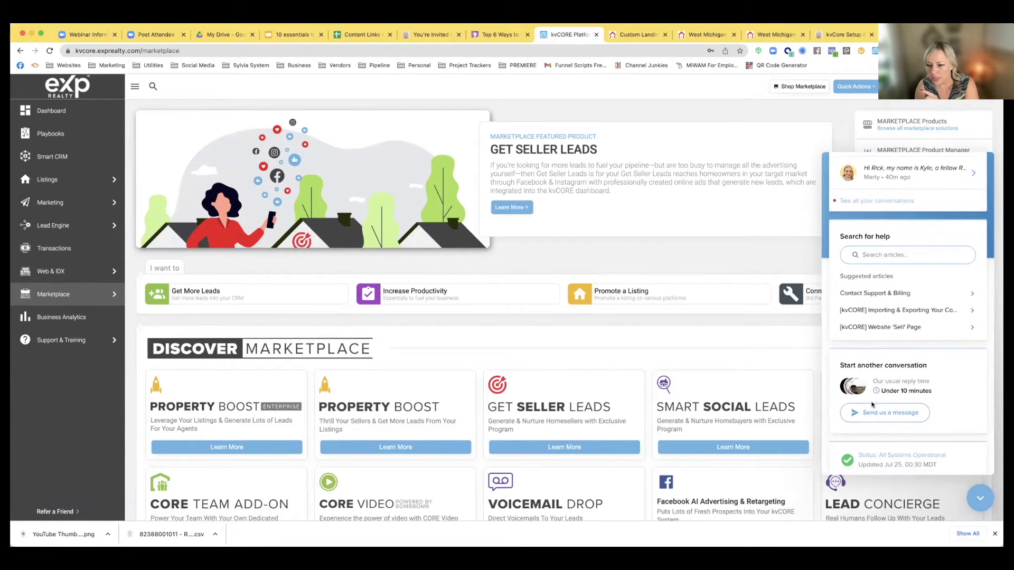
{"action": "left_click", "coordinate": [874, 414]}
{"action": "left_click", "coordinate": [954, 461]}
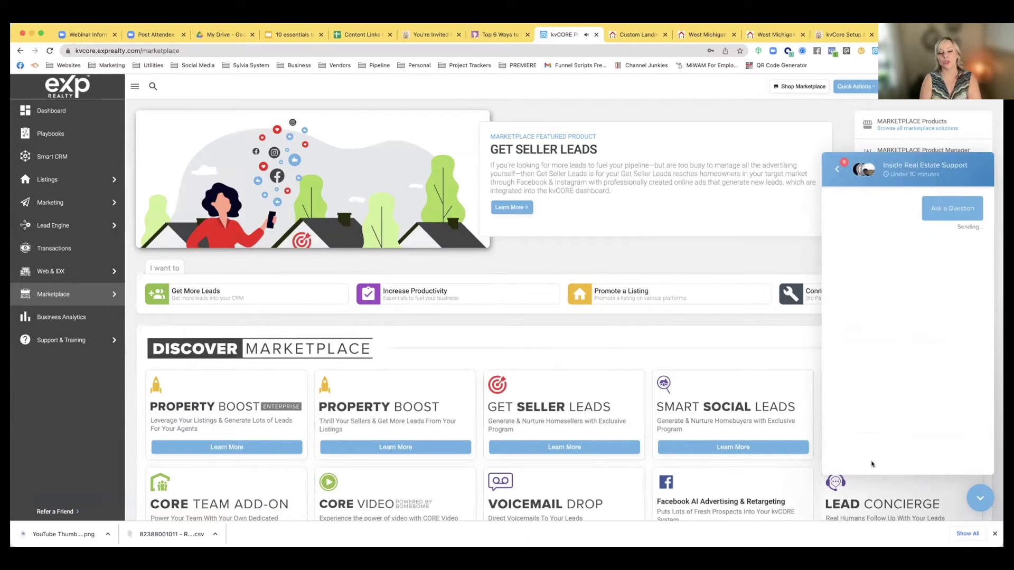
{"action": "left_click", "coordinate": [978, 501]}
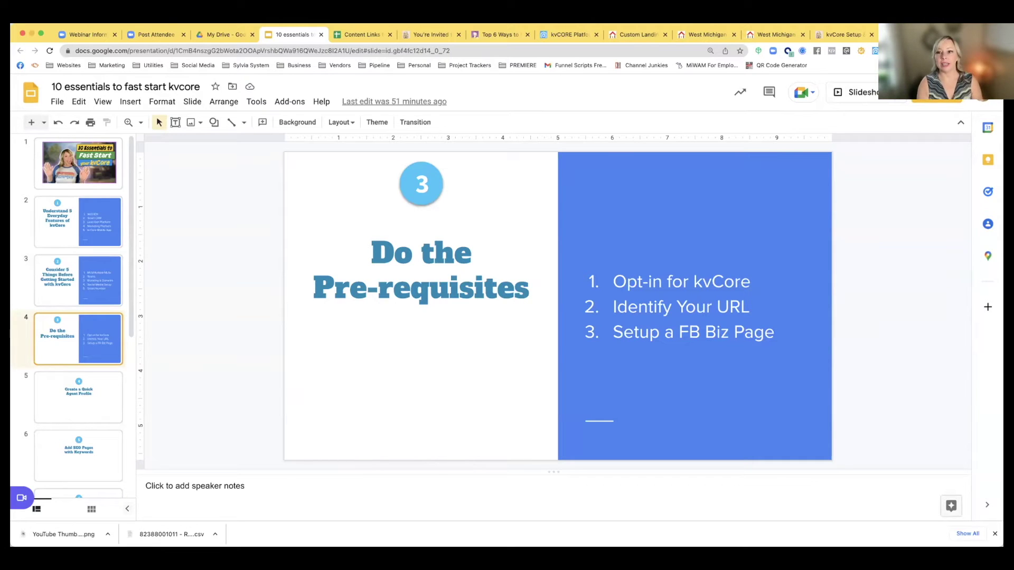
Sign into eXp Enterprise in a new tab and view Optional Services for kvCORE and Team Suites
{"action": "key", "text": "ctrl+t"}
{"action": "type", "text": "exp"}
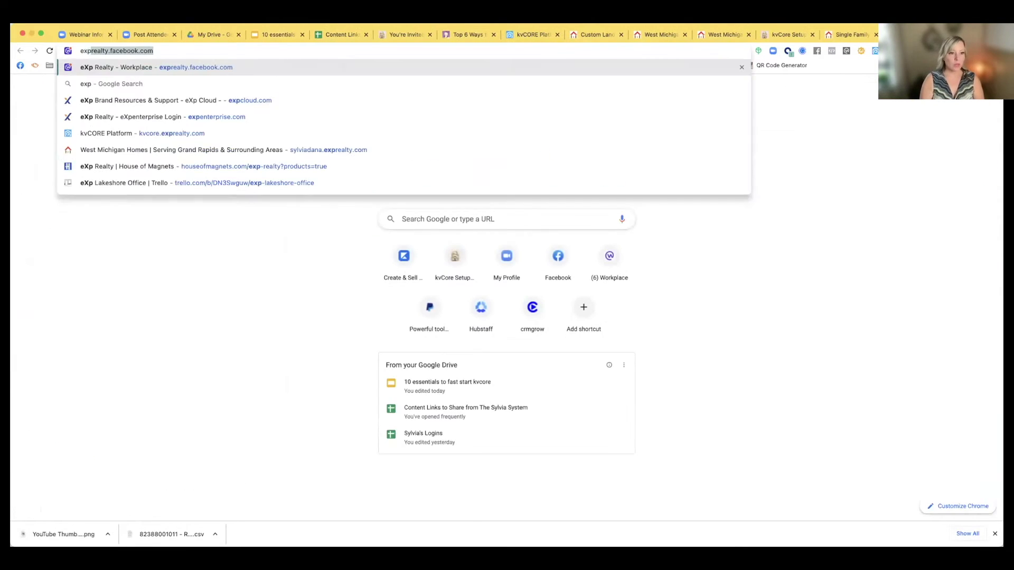
{"action": "type", "text": "e"}
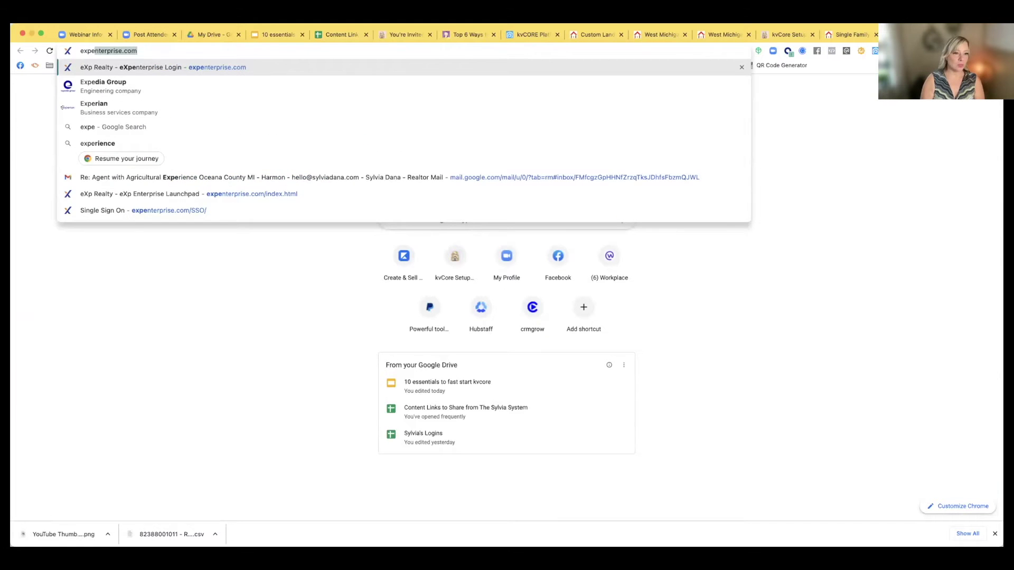
{"action": "key", "text": "Return"}
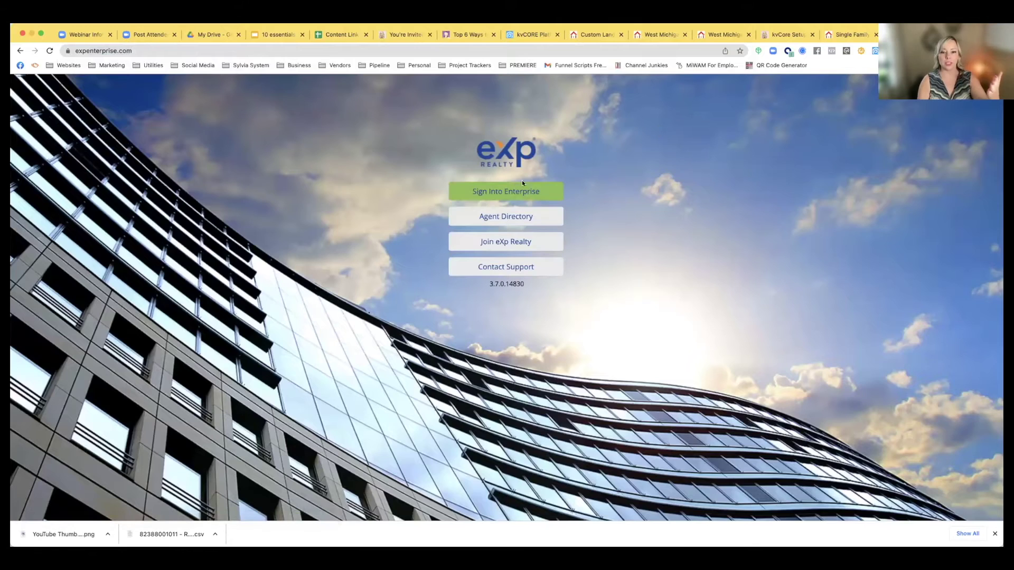
{"action": "left_click", "coordinate": [512, 191]}
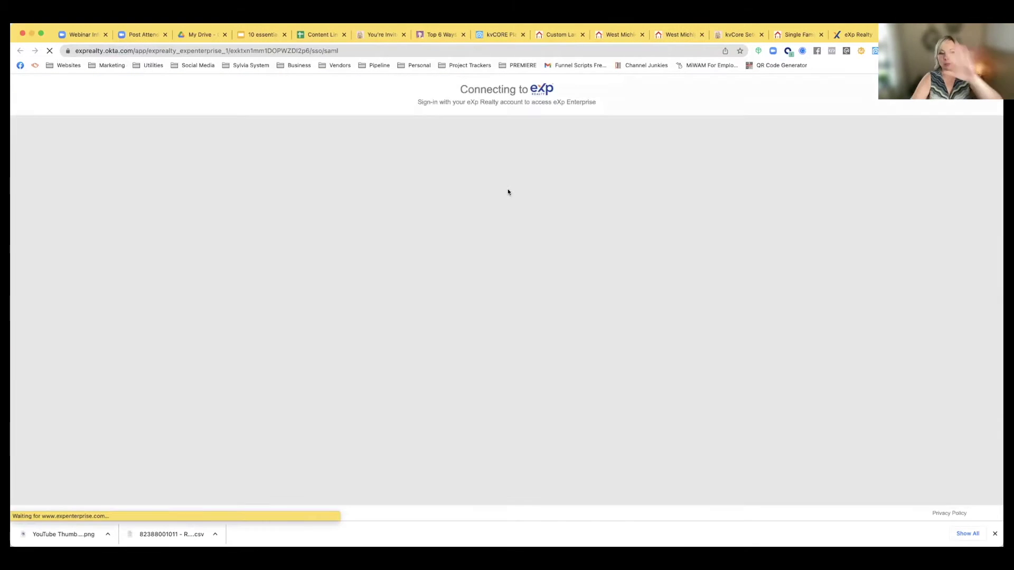
{"action": "left_click", "coordinate": [492, 352]}
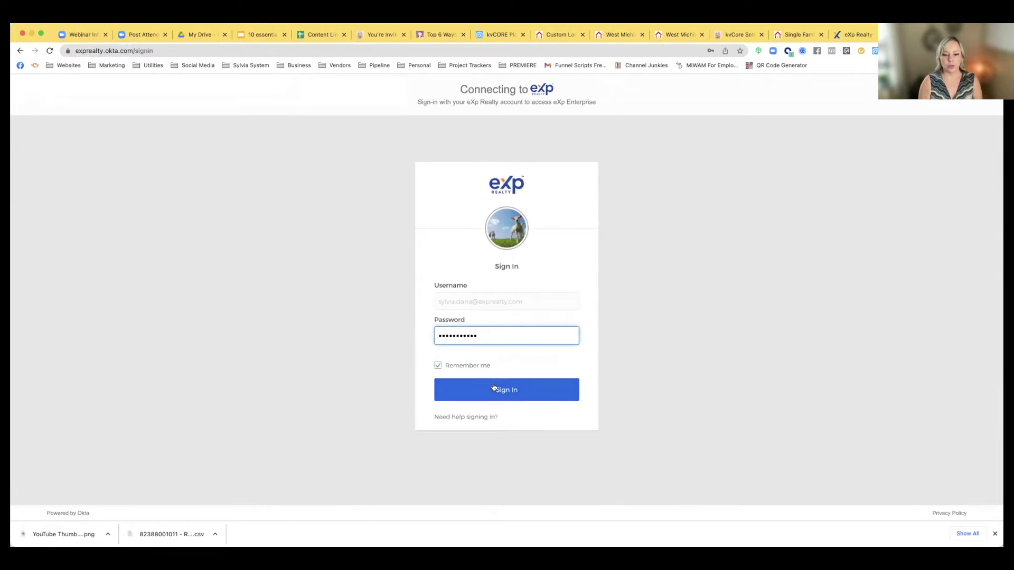
{"action": "left_click", "coordinate": [493, 389]}
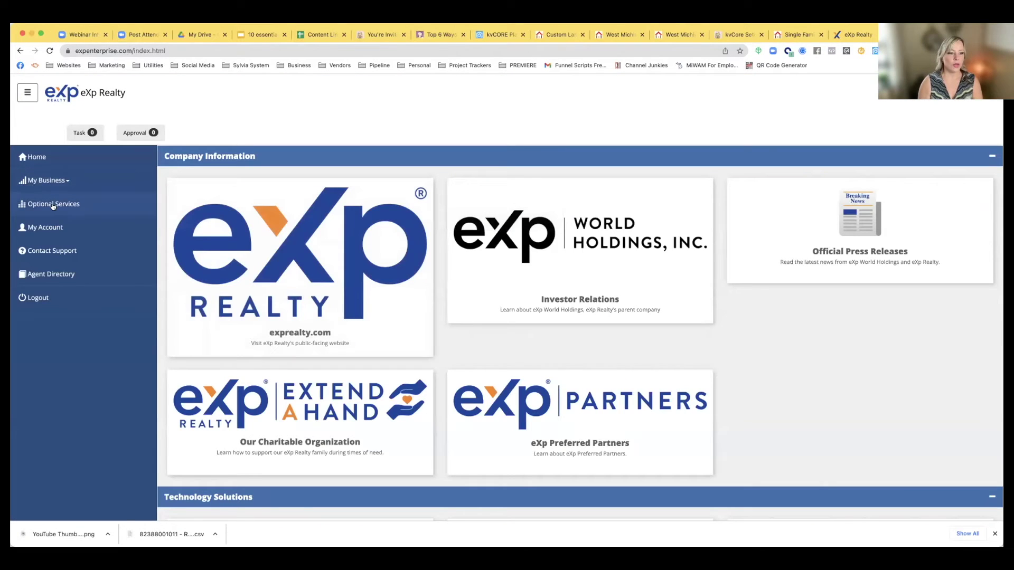
{"action": "left_click", "coordinate": [52, 205]}
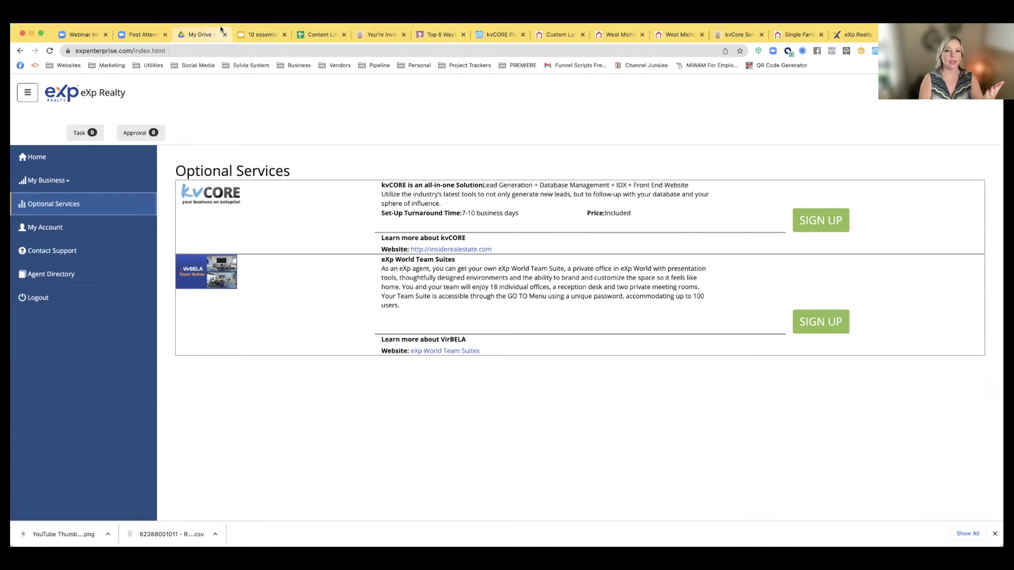
{"action": "left_click", "coordinate": [238, 33]}
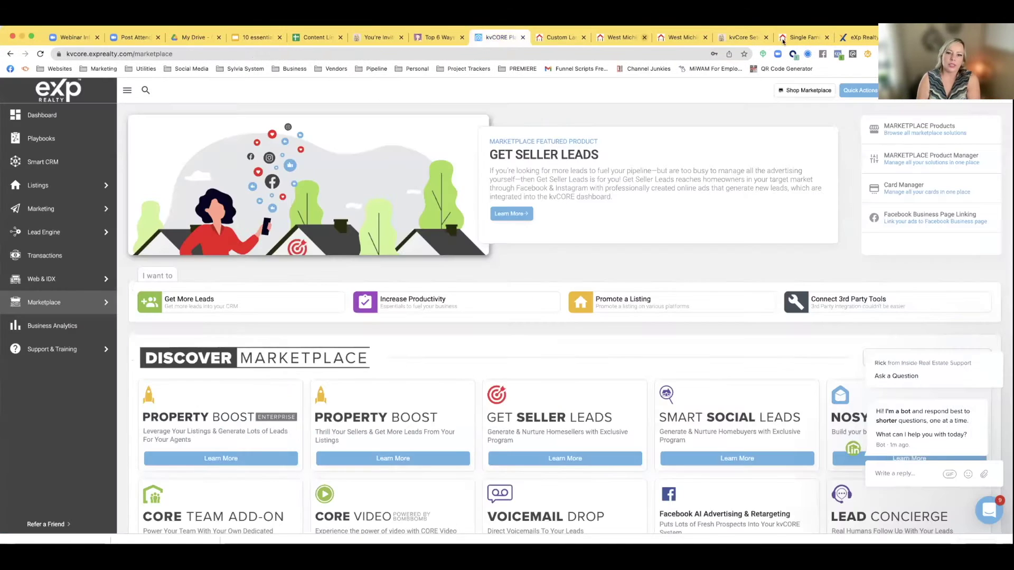
Open the agent's public kvCORE website from the profile menu in a new tab and select its URL
{"action": "left_click", "coordinate": [496, 37]}
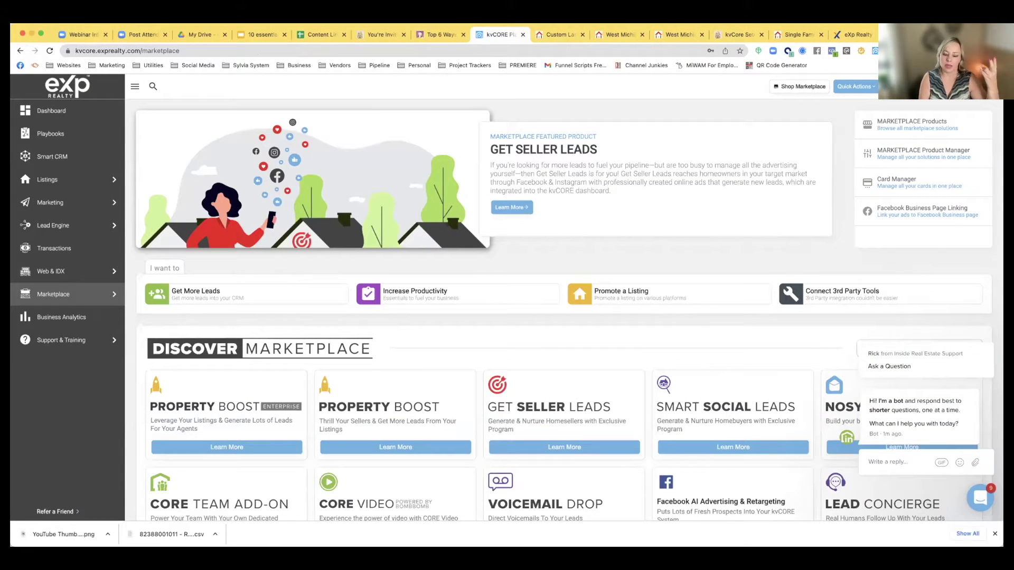
{"action": "left_click", "coordinate": [939, 87]}
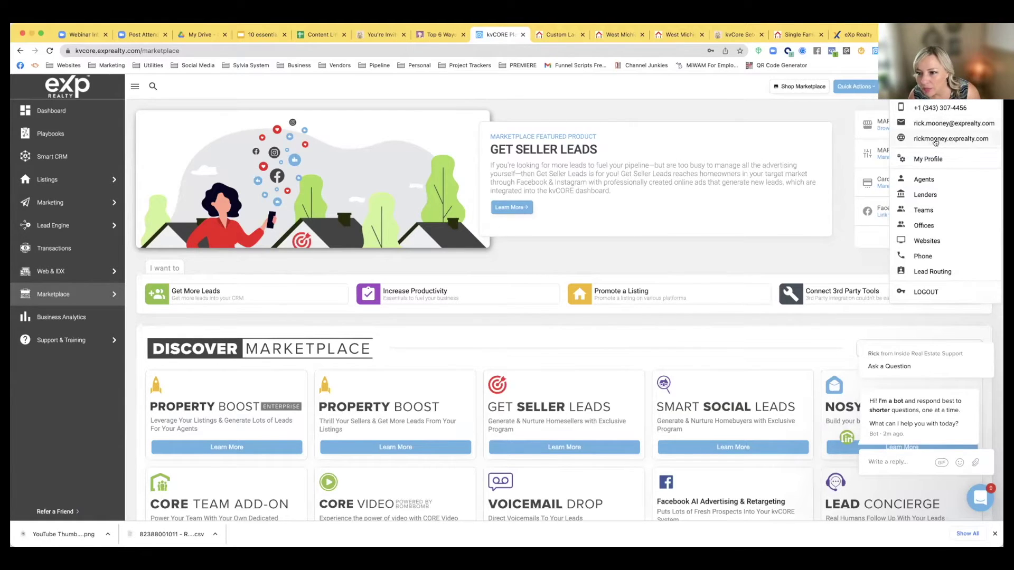
{"action": "left_click", "coordinate": [935, 140]}
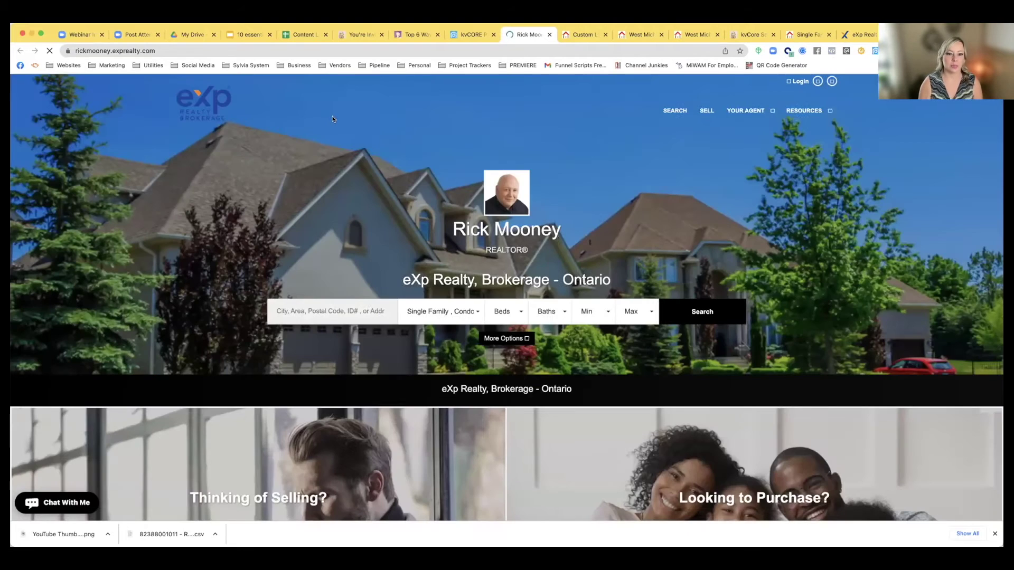
{"action": "left_click", "coordinate": [177, 50]}
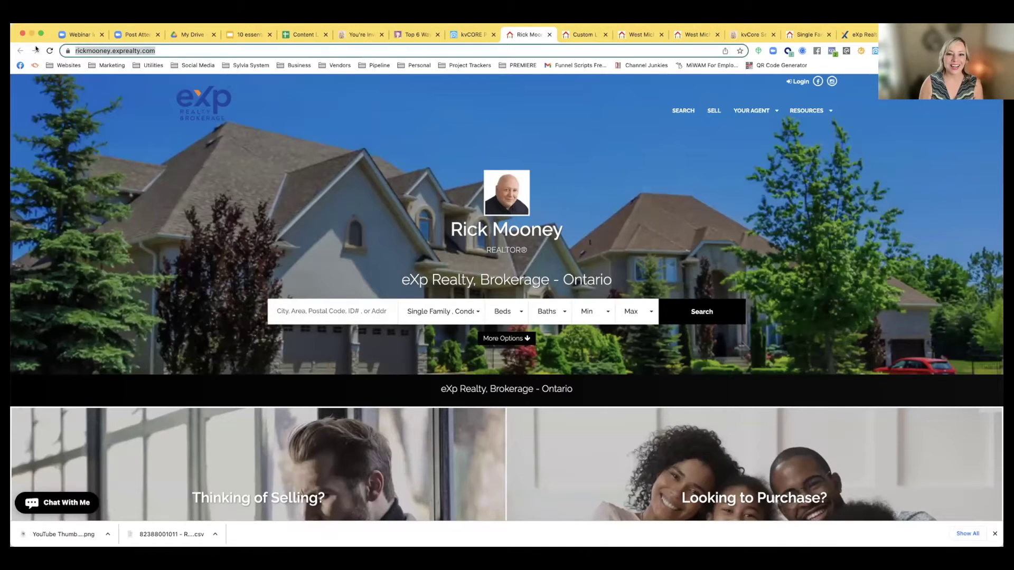
{"action": "left_click", "coordinate": [468, 33]}
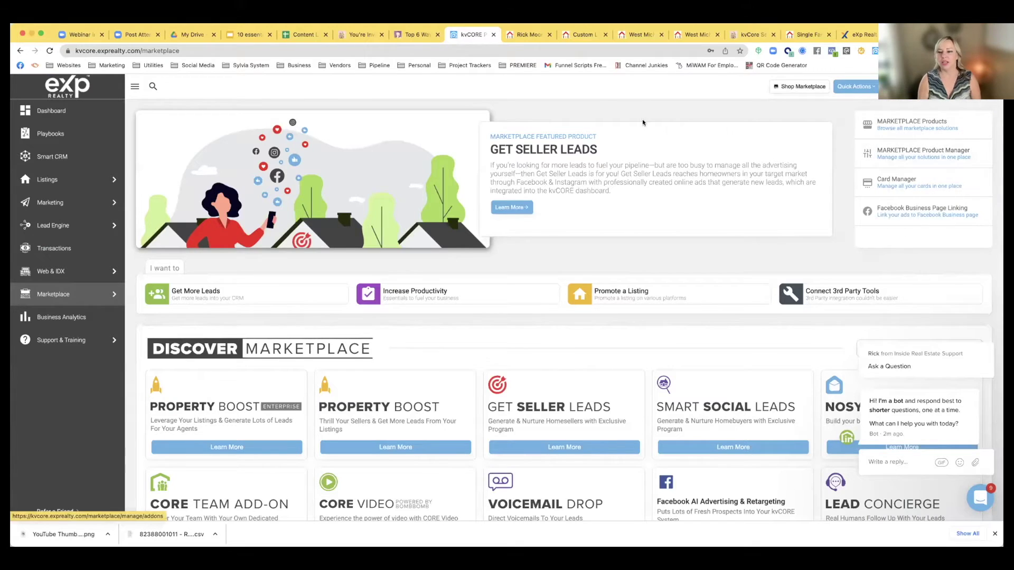
{"action": "left_click", "coordinate": [242, 36]}
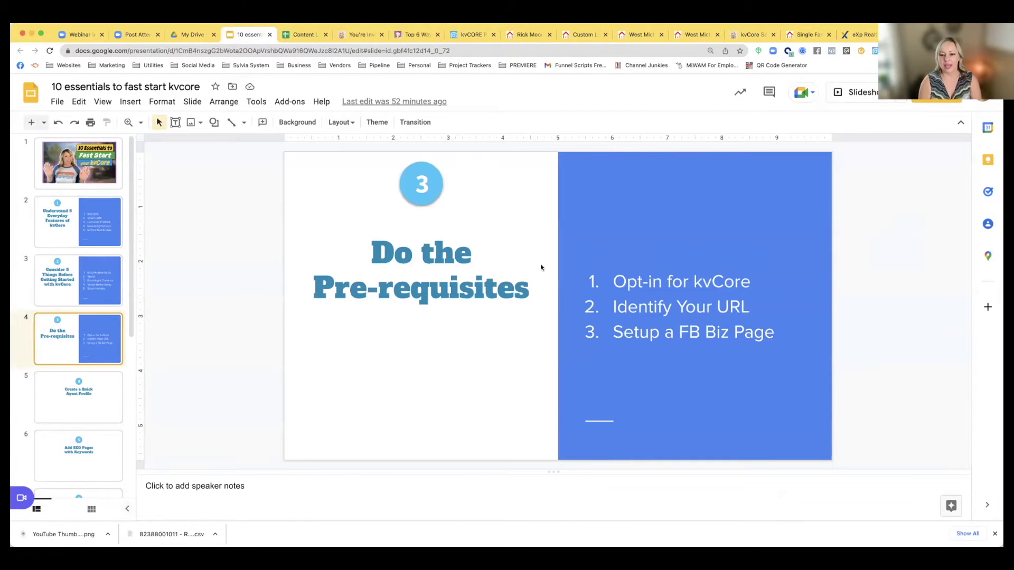
Advance the deck to slide 5, Create a Quick Agent Profile, and return to kvCORE
{"action": "left_click_drag", "start_coordinate": [617, 328], "coordinate": [778, 333]}
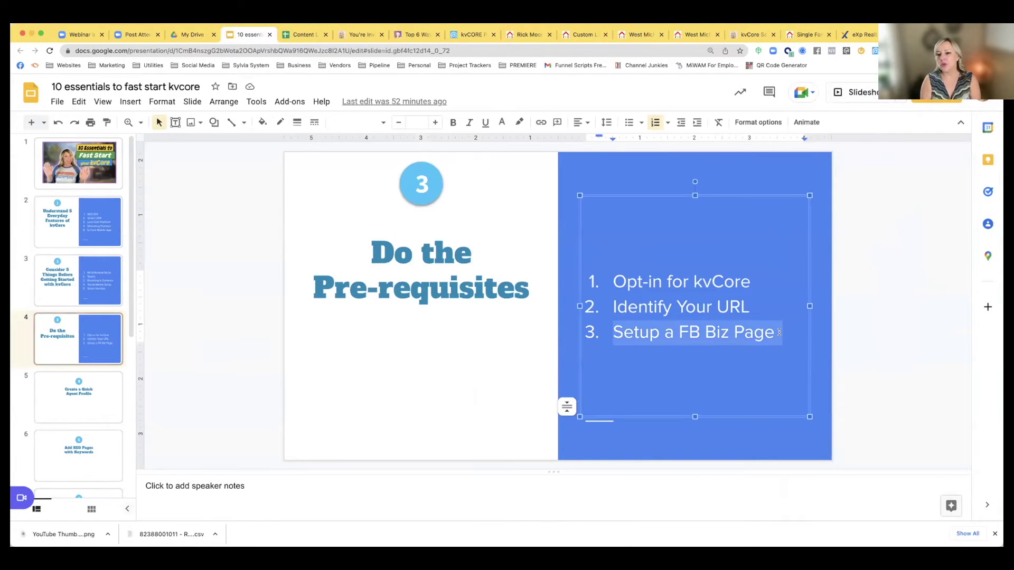
{"action": "left_click", "coordinate": [879, 322]}
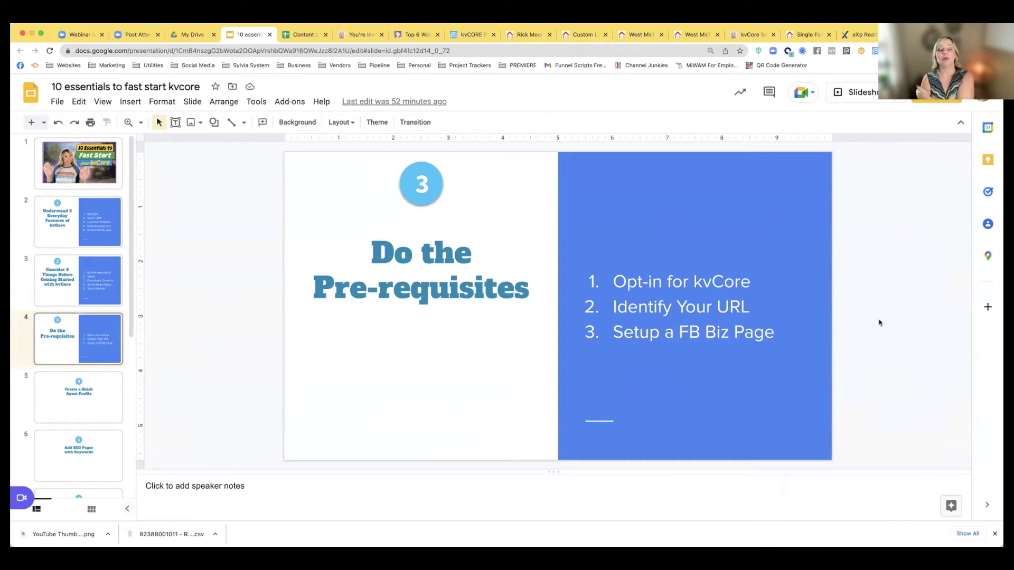
{"action": "left_click", "coordinate": [59, 415]}
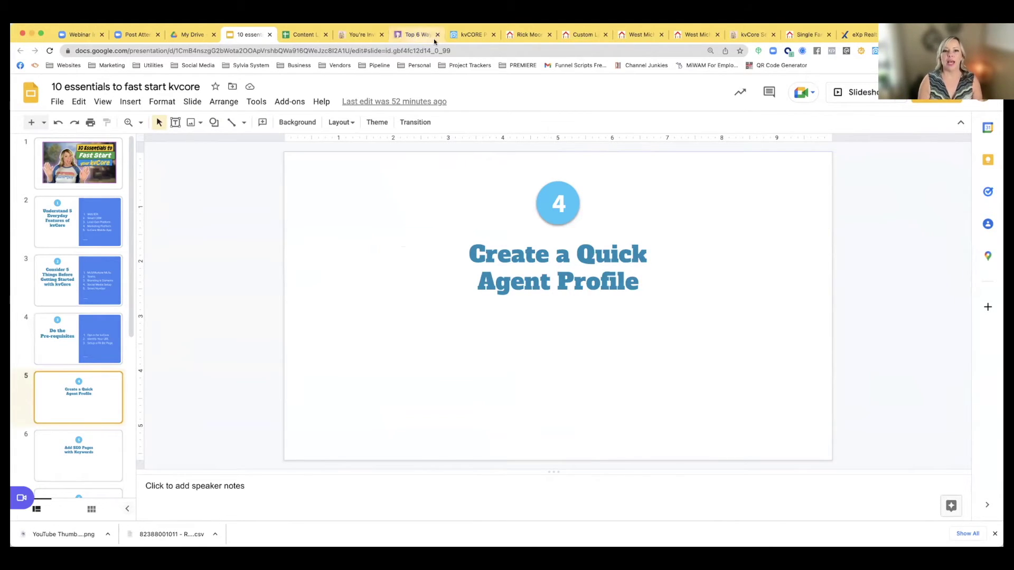
{"action": "left_click", "coordinate": [470, 35]}
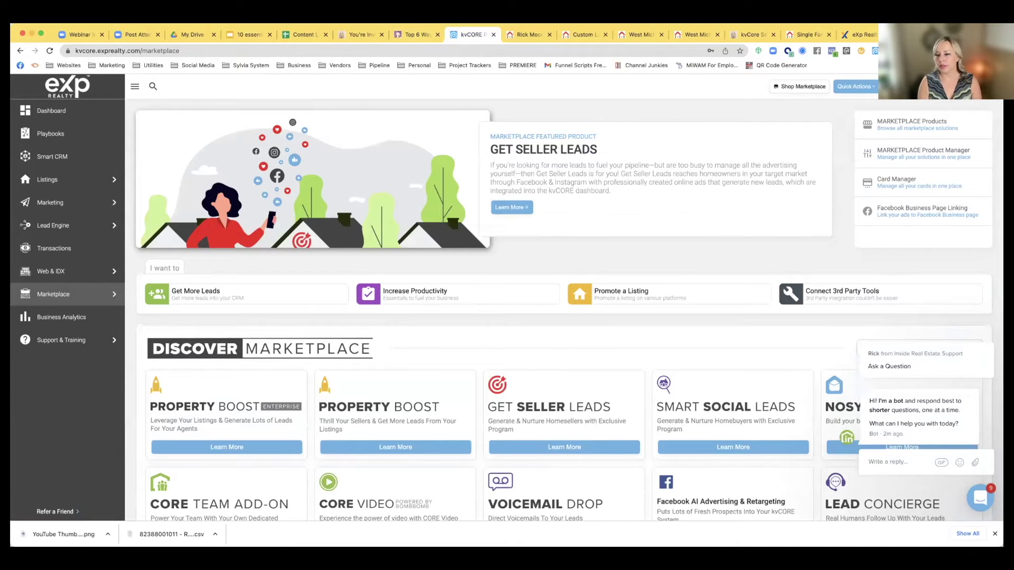
{"action": "left_click", "coordinate": [978, 86]}
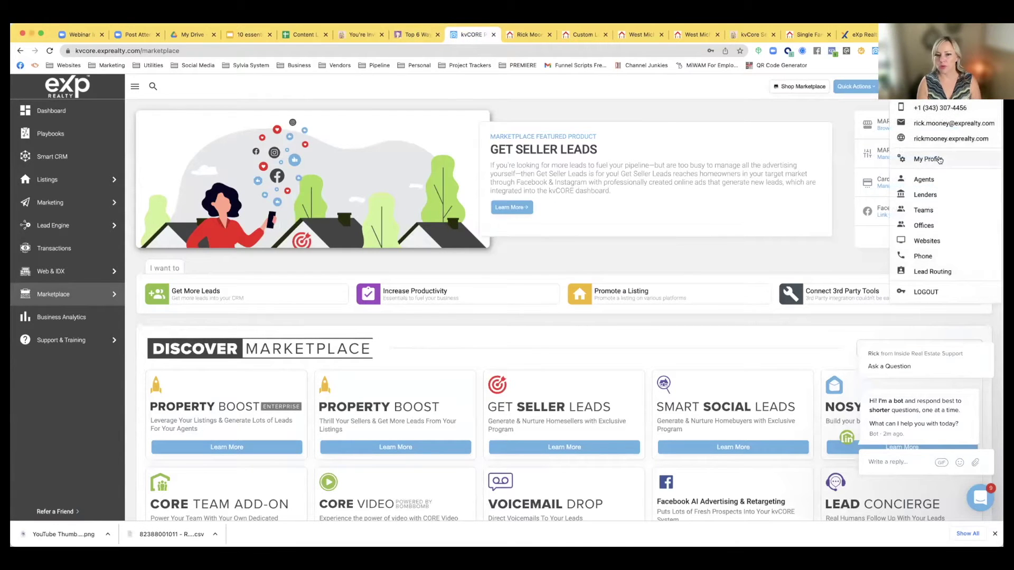
Put My Profile into edit mode and review the first name, last name, title and MLS ID fields
{"action": "left_click", "coordinate": [939, 160]}
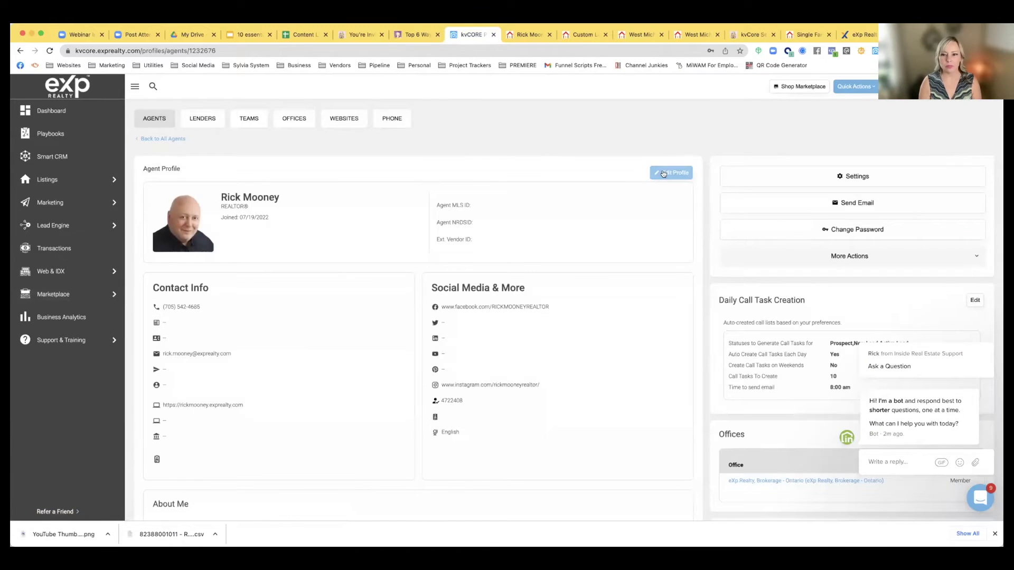
{"action": "left_click", "coordinate": [663, 174]}
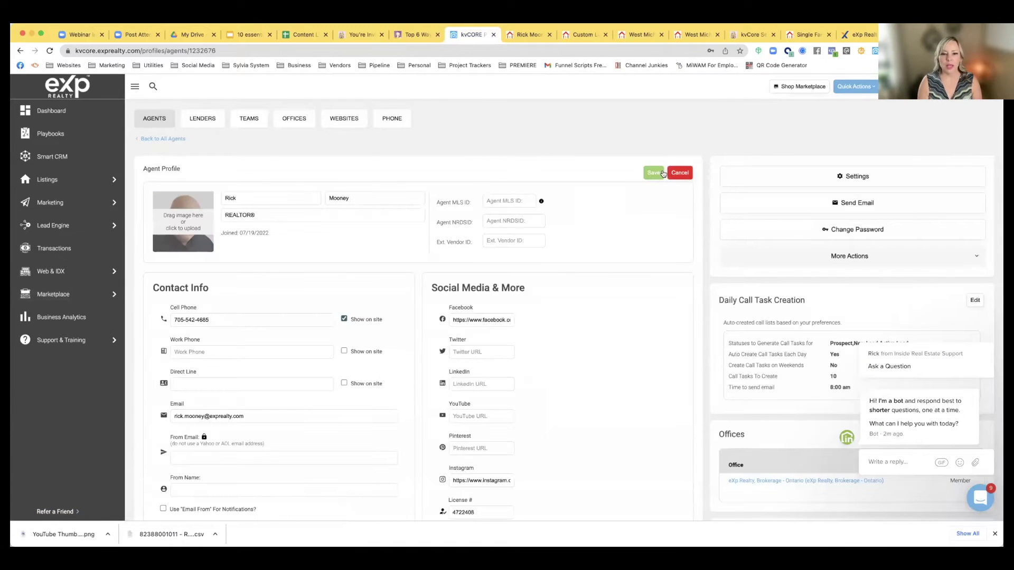
{"action": "left_click", "coordinate": [236, 199]}
{"action": "left_click", "coordinate": [352, 198]}
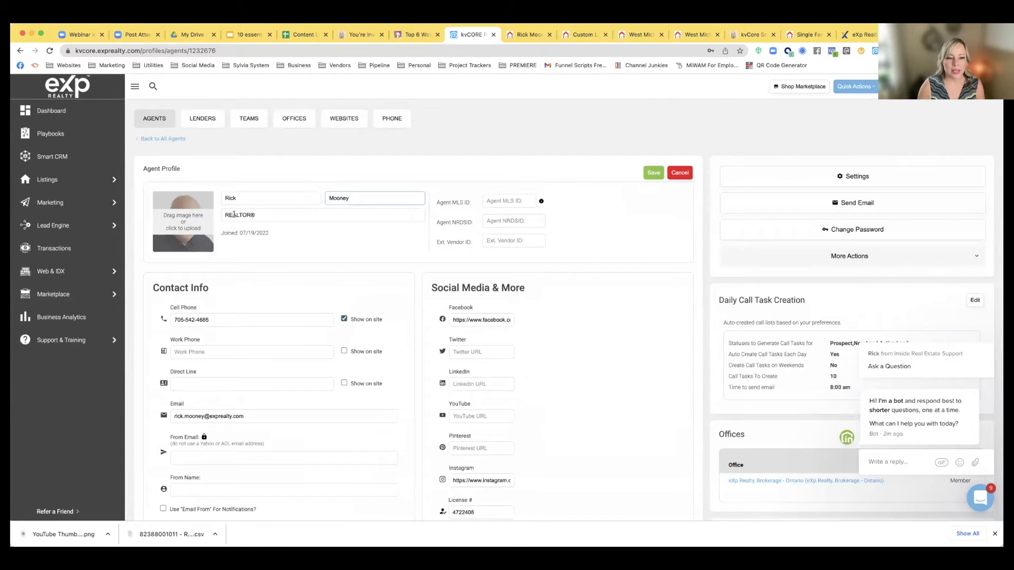
{"action": "left_click", "coordinate": [269, 215]}
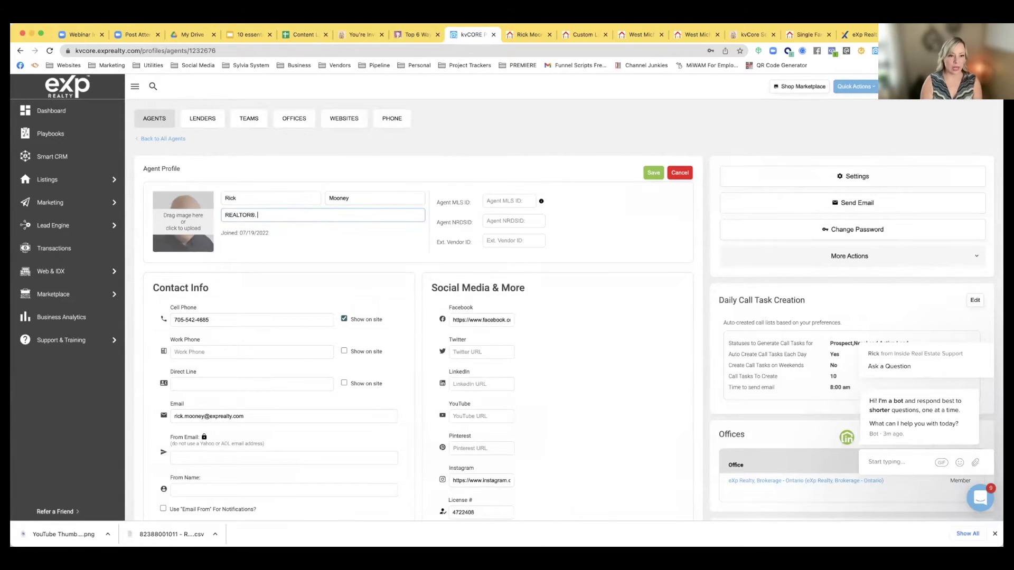
{"action": "left_click", "coordinate": [299, 246]}
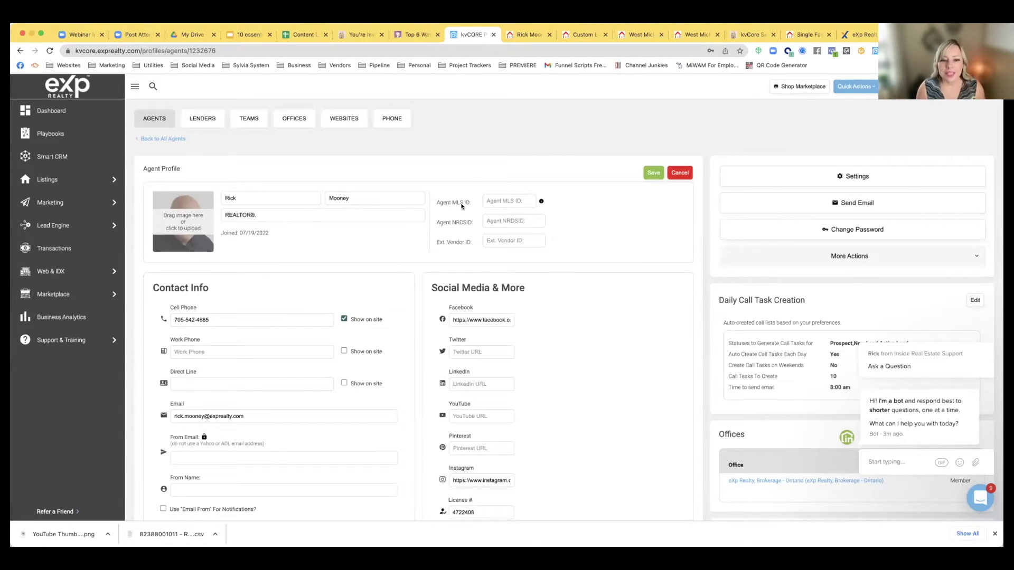
{"action": "left_click", "coordinate": [495, 201]}
{"action": "mouse_move", "coordinate": [540, 203]}
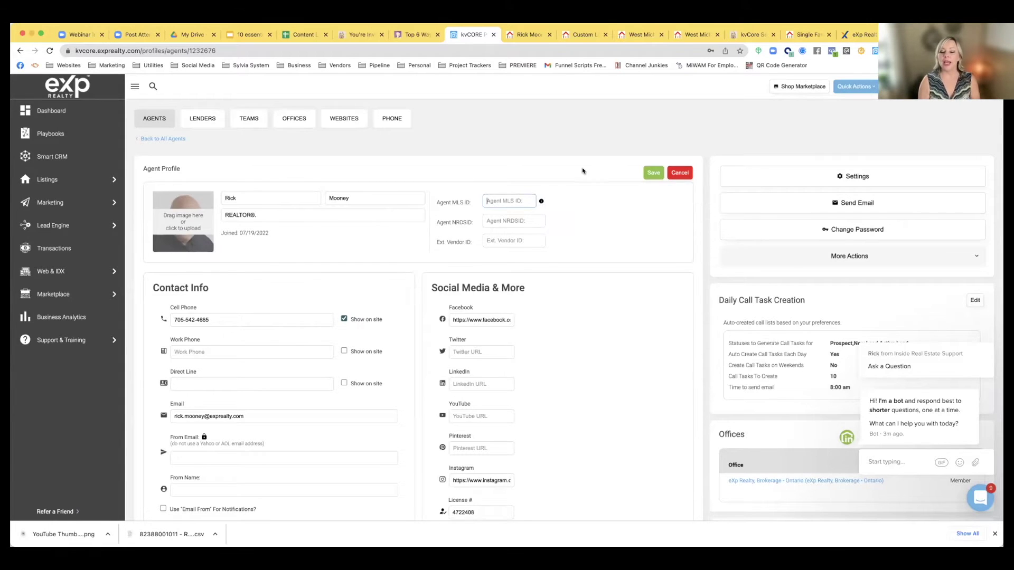
{"action": "key", "text": "ctrl+t"}
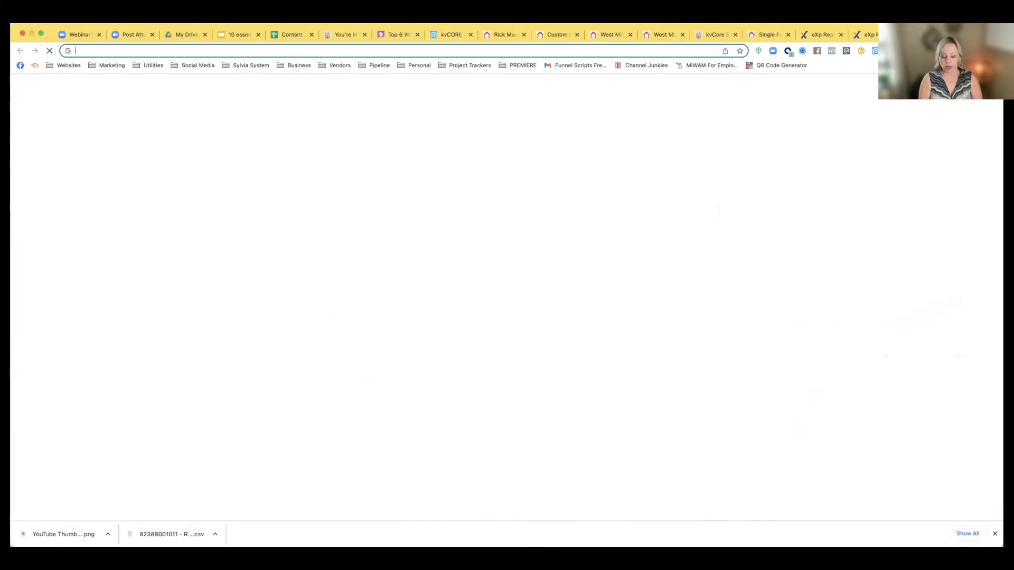
Load an example agent site's home page by trimming its URL and view its four-result listings map
{"action": "type", "text": "trac"}
{"action": "key", "text": "Return"}
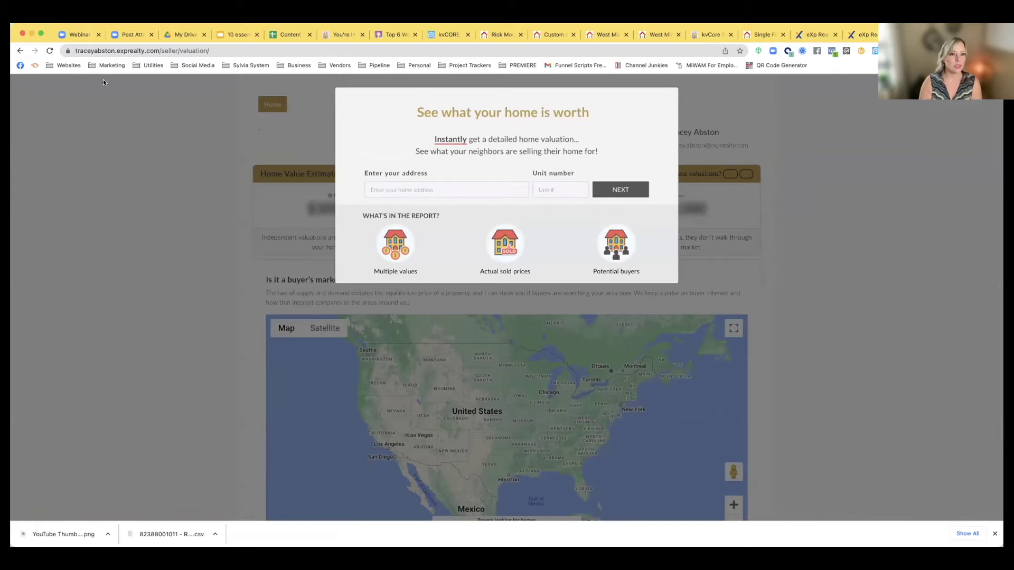
{"action": "left_click", "coordinate": [182, 50]}
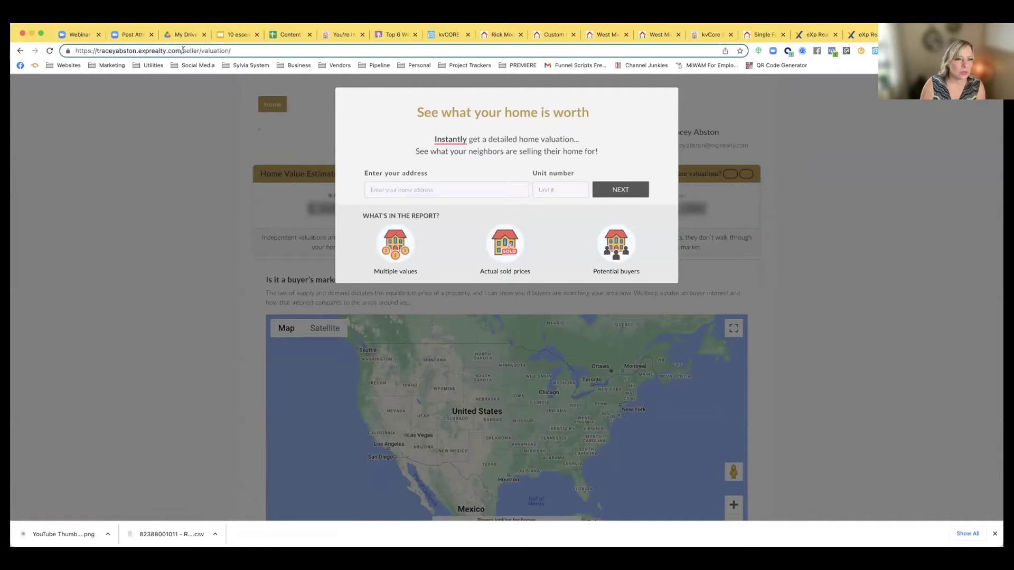
{"action": "left_click_drag", "start_coordinate": [184, 50], "coordinate": [269, 50]}
{"action": "key", "text": "BackSpace"}
{"action": "key", "text": "Return"}
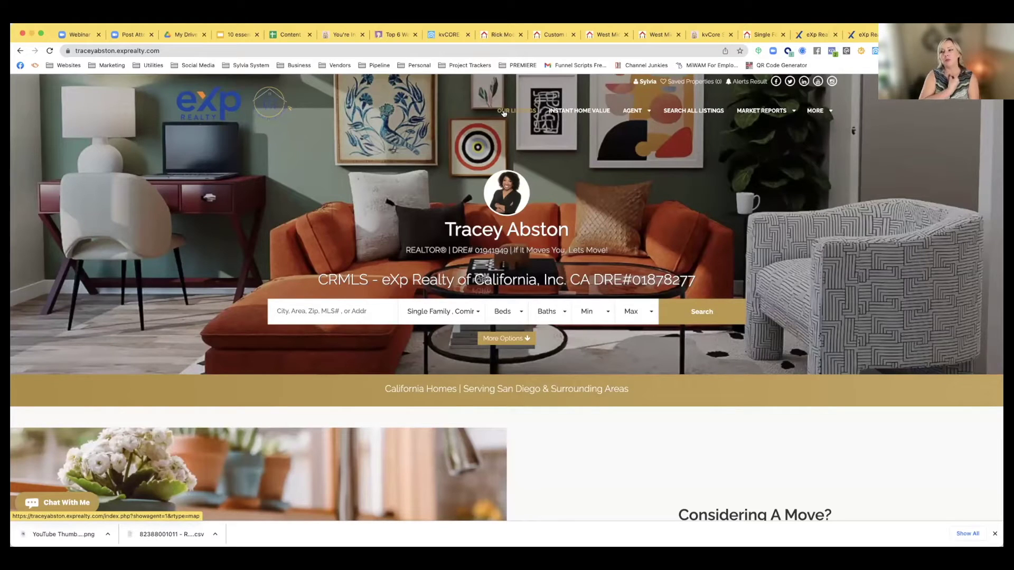
{"action": "left_click", "coordinate": [517, 112]}
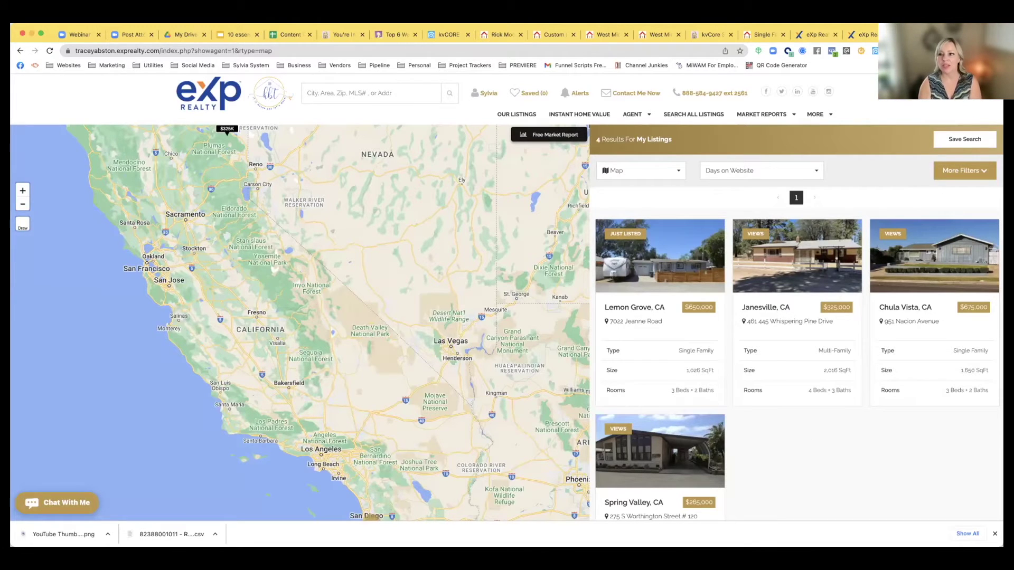
{"action": "left_click", "coordinate": [449, 34]}
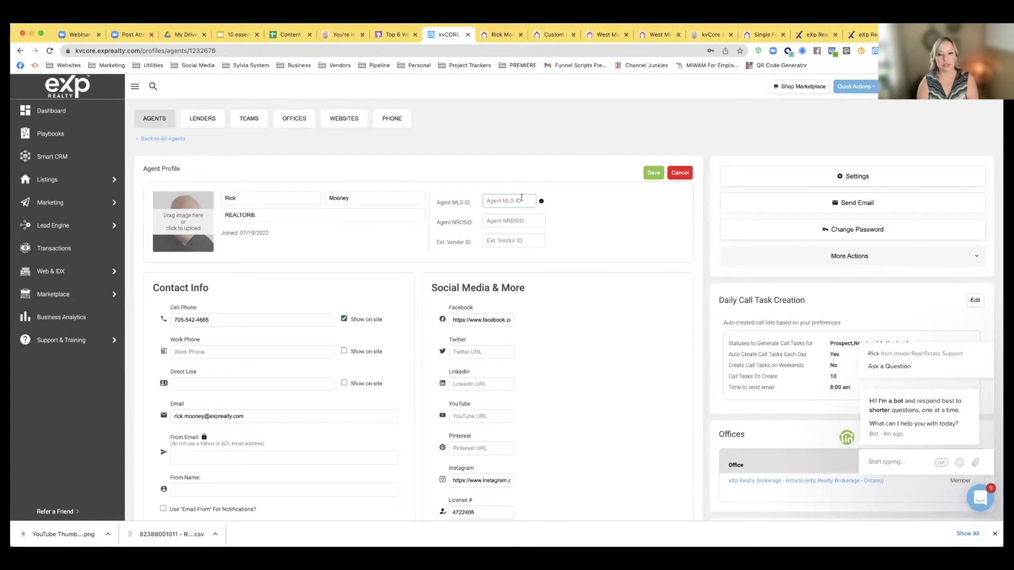
{"action": "mouse_move", "coordinate": [539, 204]}
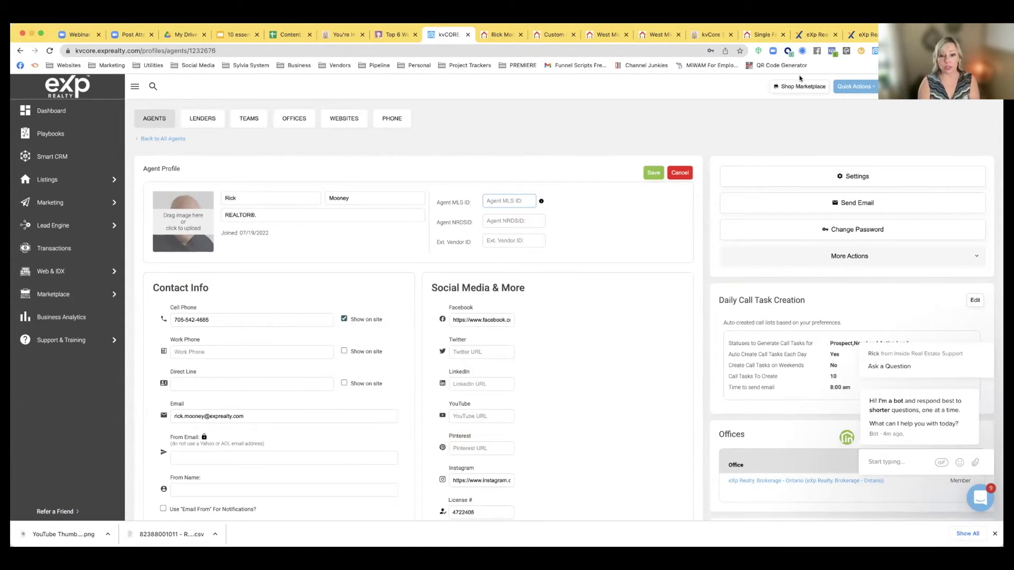
{"action": "left_click", "coordinate": [493, 223]}
{"action": "left_click_drag", "start_coordinate": [452, 223], "coordinate": [472, 226]}
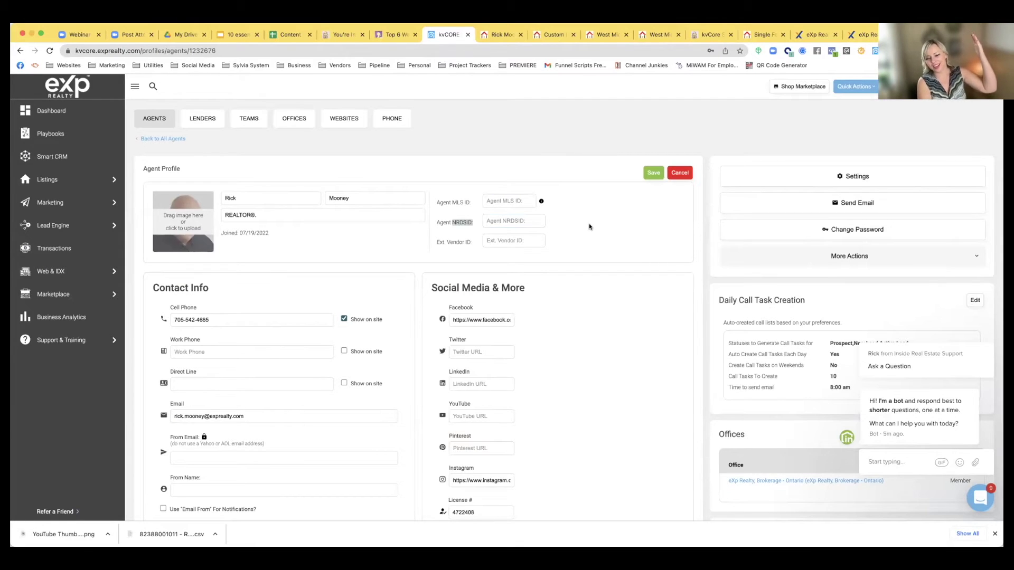
{"action": "left_click", "coordinate": [579, 234]}
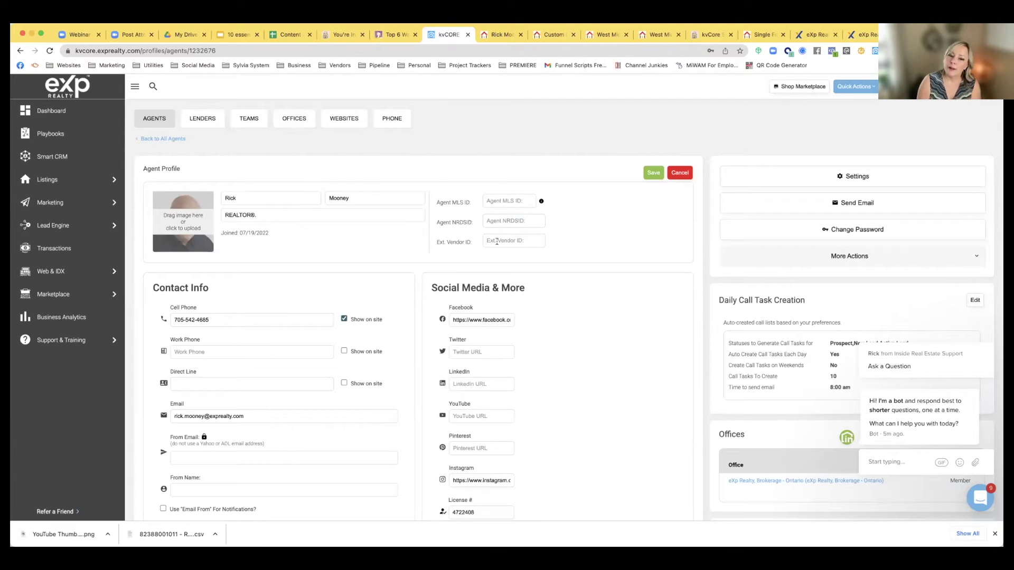
{"action": "left_click_drag", "start_coordinate": [439, 242], "coordinate": [468, 243]}
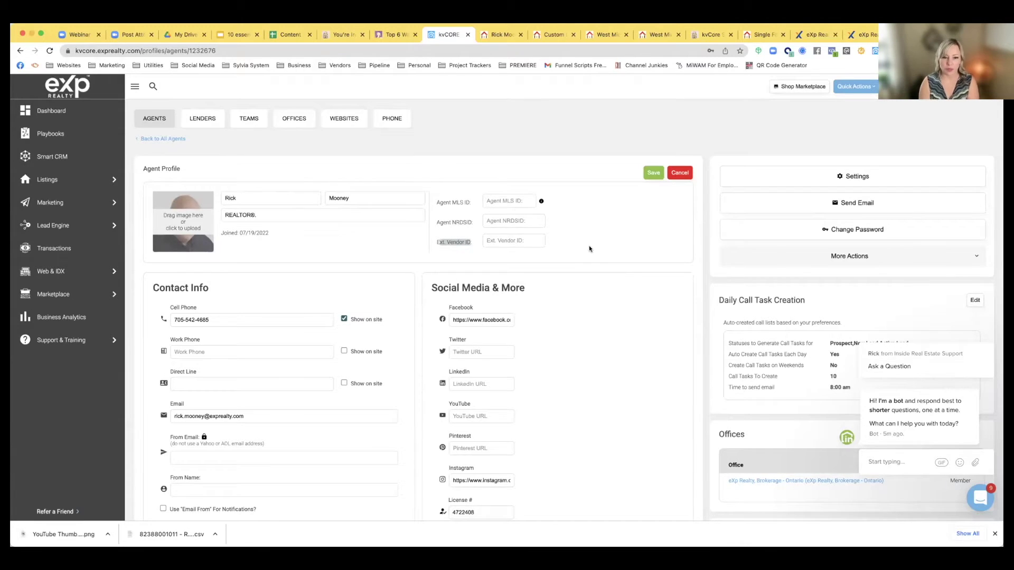
{"action": "scroll", "coordinate": [588, 249], "scroll_direction": "down", "scroll_amount": 3}
{"action": "scroll", "coordinate": [475, 246], "scroll_direction": "up", "scroll_amount": 1}
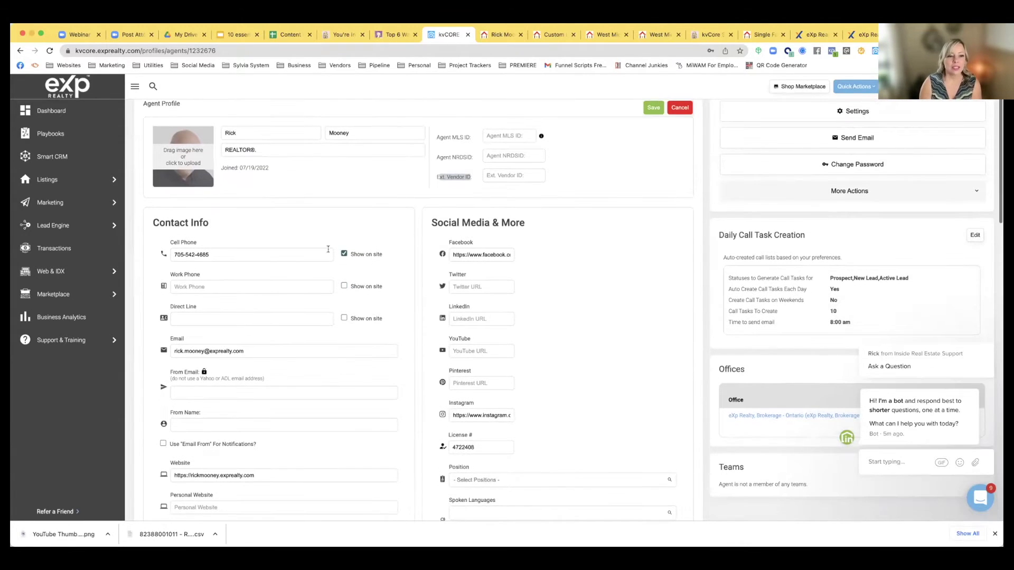
{"action": "left_click_drag", "start_coordinate": [170, 243], "coordinate": [187, 252]}
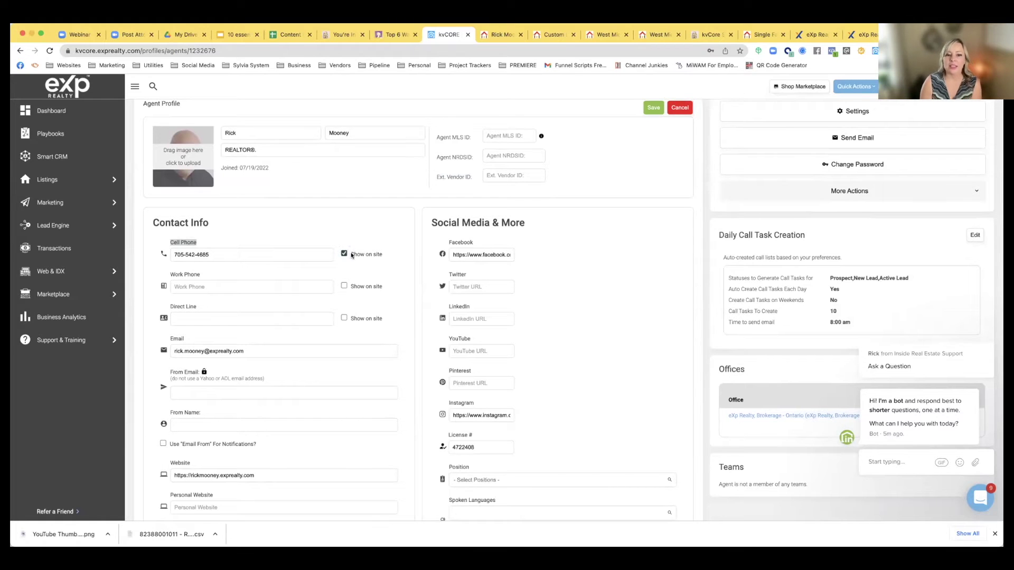
{"action": "left_click_drag", "start_coordinate": [227, 255], "coordinate": [169, 256]}
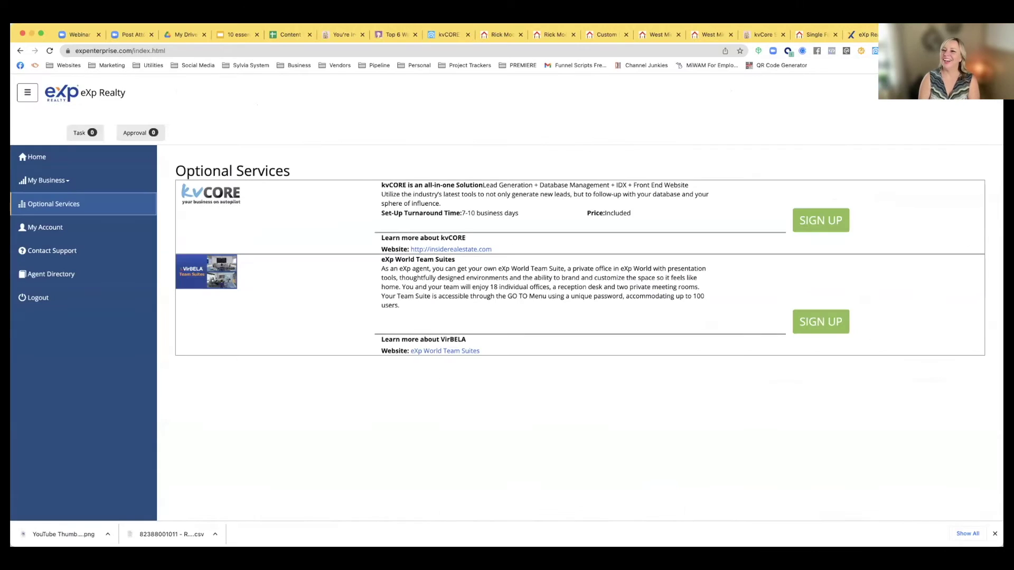
{"action": "left_click", "coordinate": [444, 31]}
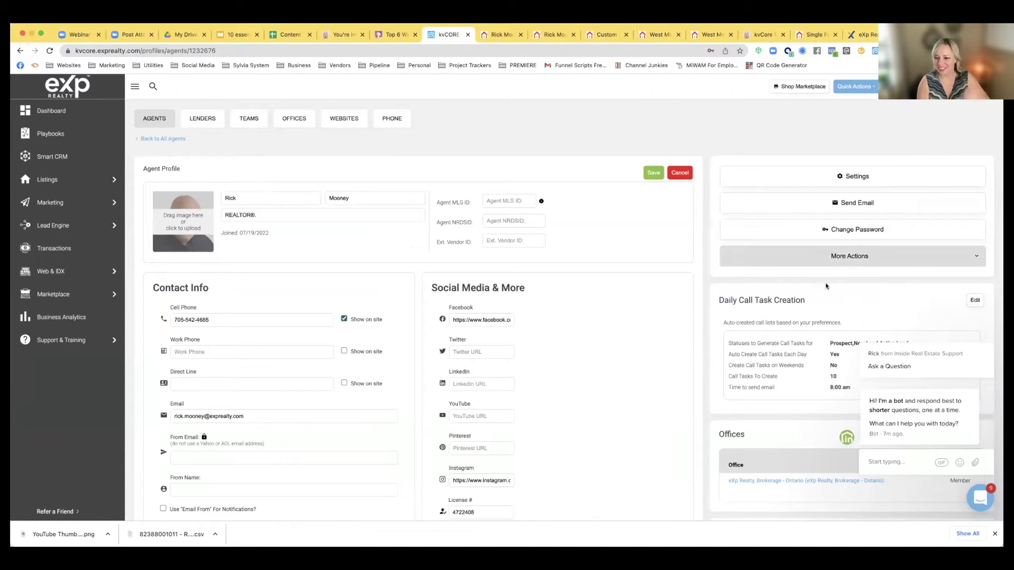
{"action": "left_click", "coordinate": [981, 332]}
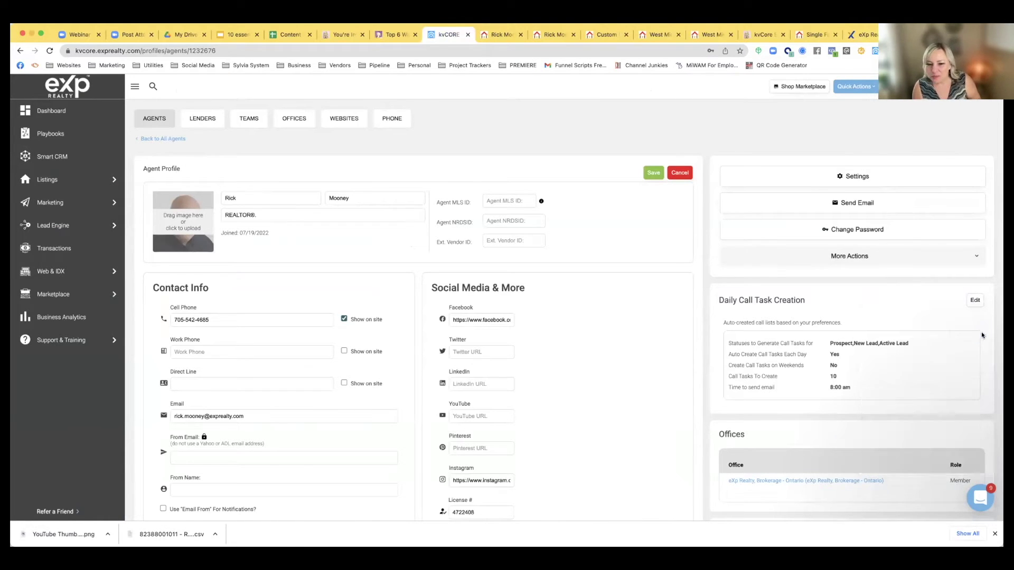
{"action": "scroll", "coordinate": [379, 305], "scroll_direction": "down", "scroll_amount": 1}
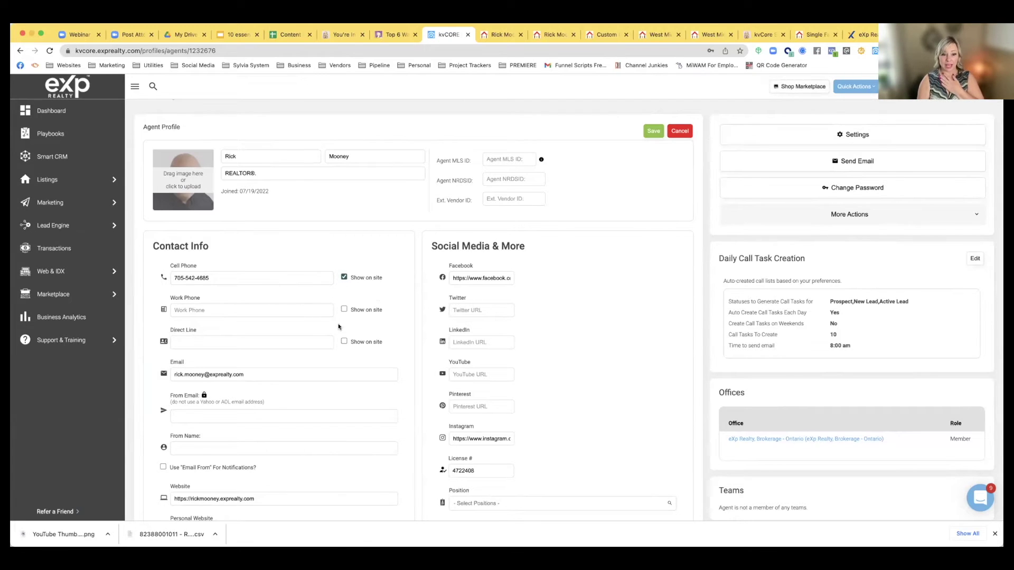
{"action": "left_click_drag", "start_coordinate": [212, 278], "coordinate": [146, 278]}
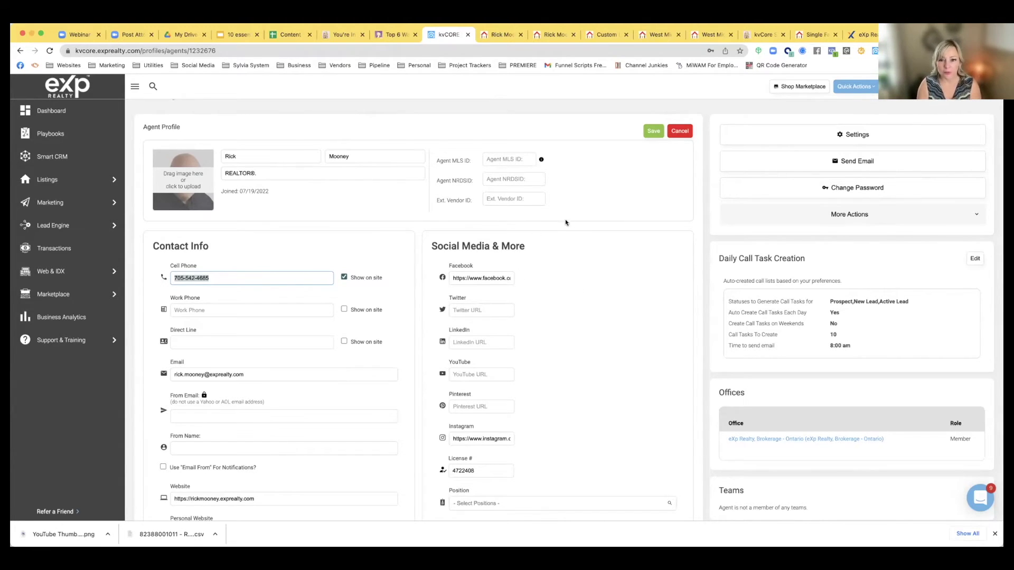
{"action": "scroll", "coordinate": [564, 220], "scroll_direction": "down", "scroll_amount": 3}
{"action": "left_click", "coordinate": [182, 257]}
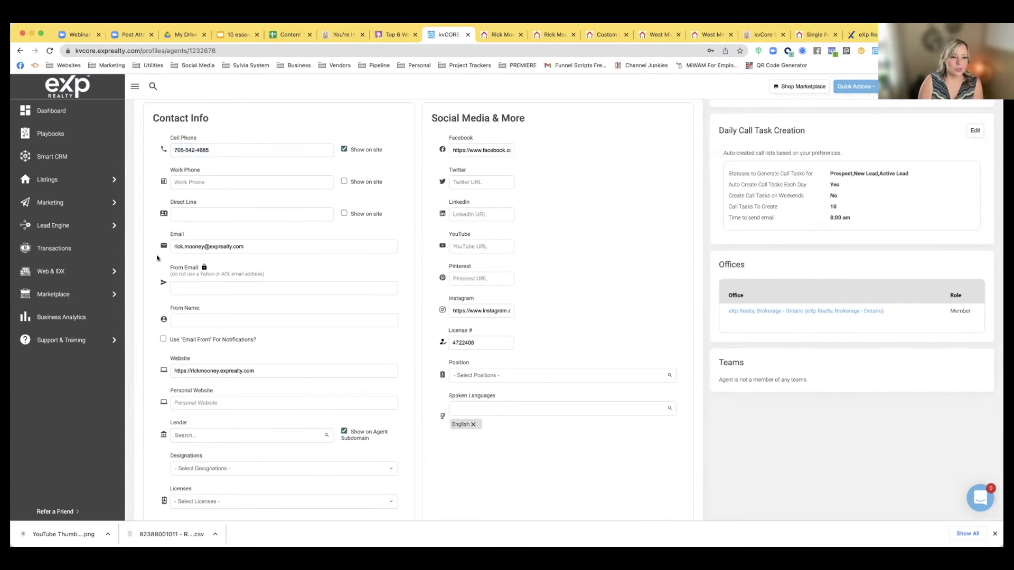
{"action": "scroll", "coordinate": [183, 279], "scroll_direction": "up", "scroll_amount": 1}
{"action": "left_click_drag", "start_coordinate": [263, 305], "coordinate": [147, 302]}
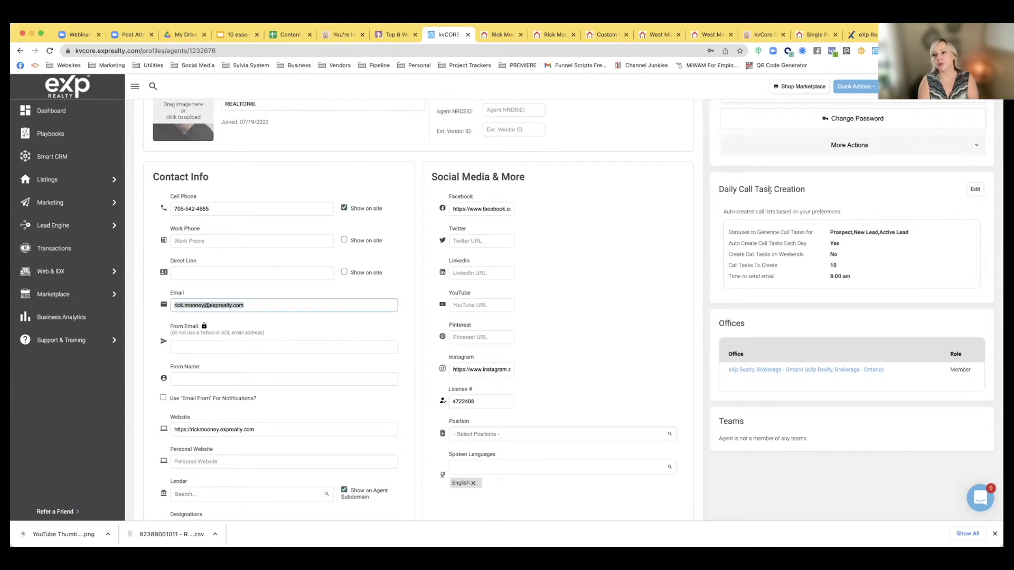
{"action": "left_click", "coordinate": [983, 87]}
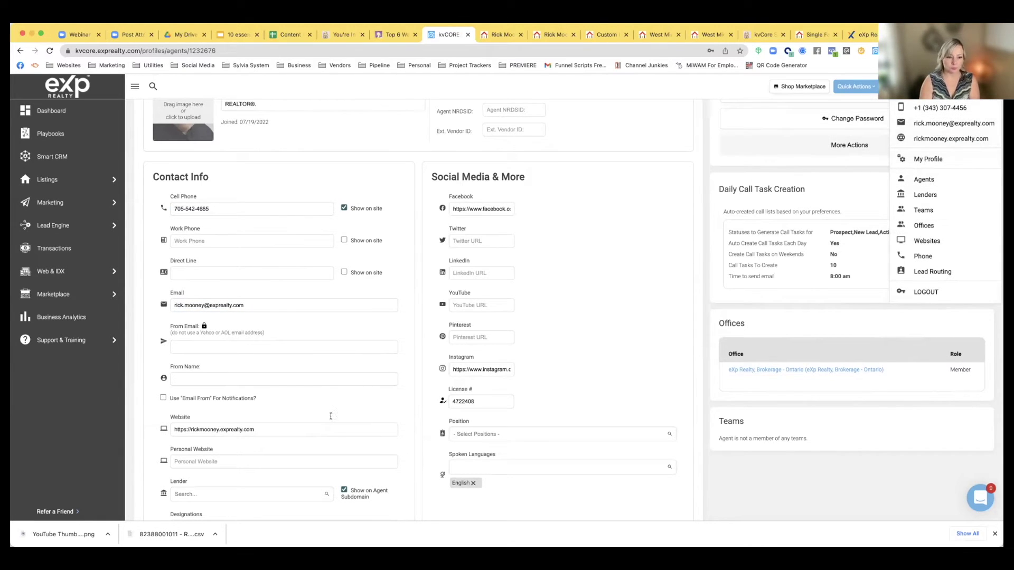
{"action": "left_click", "coordinate": [178, 346]}
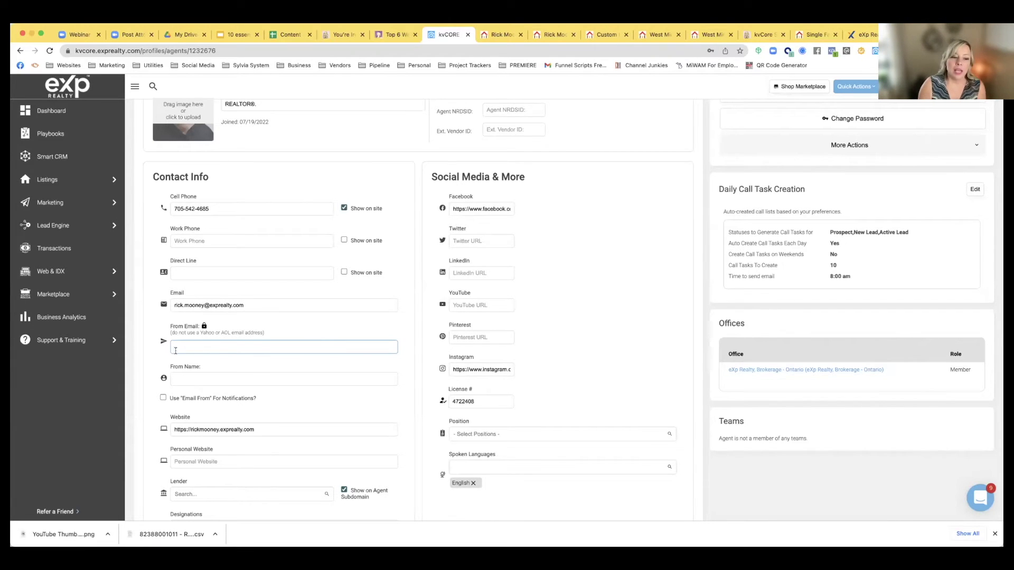
{"action": "left_click_drag", "start_coordinate": [248, 305], "coordinate": [163, 306]}
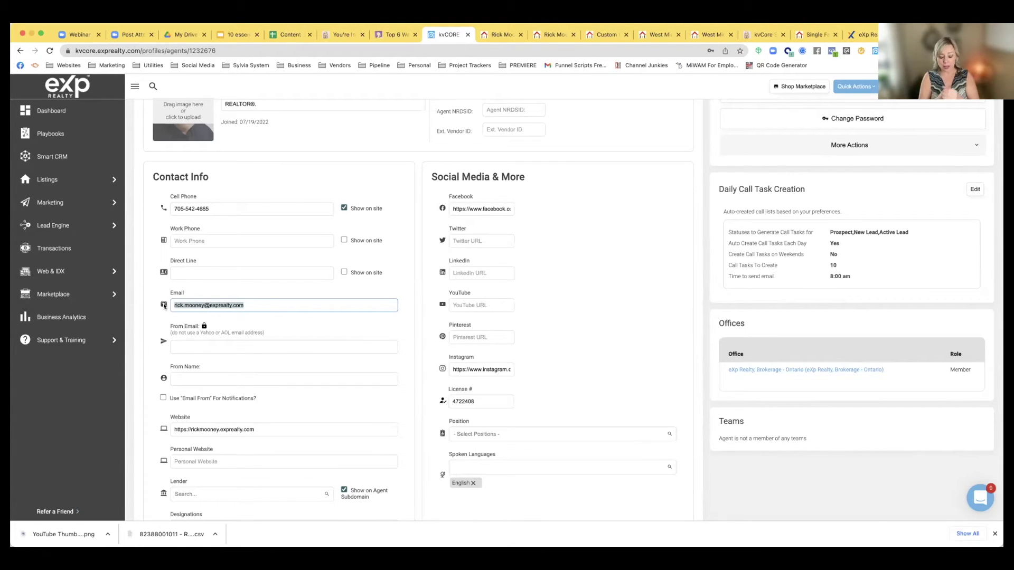
{"action": "left_click", "coordinate": [230, 303]}
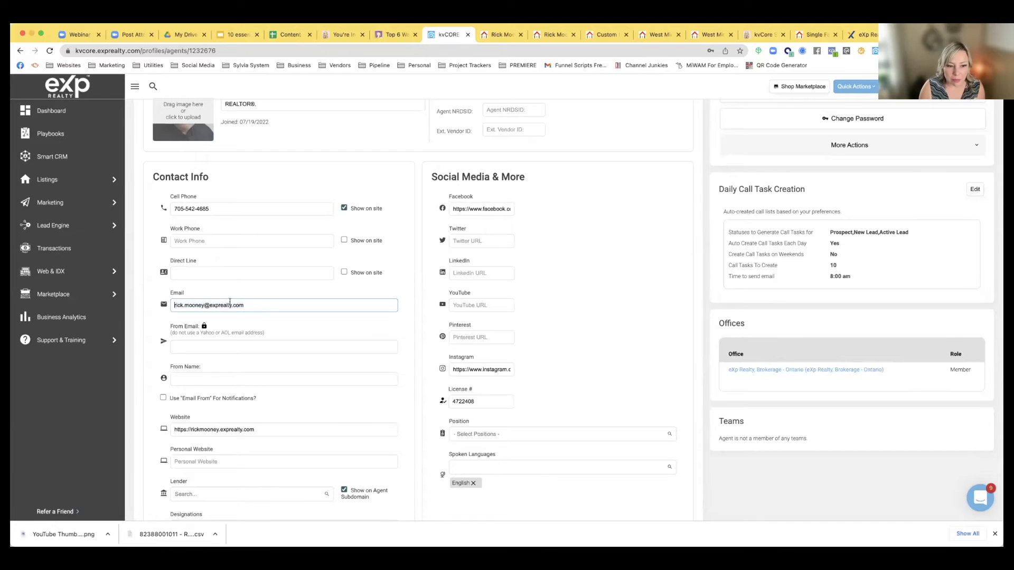
{"action": "triple_click", "coordinate": [191, 300]}
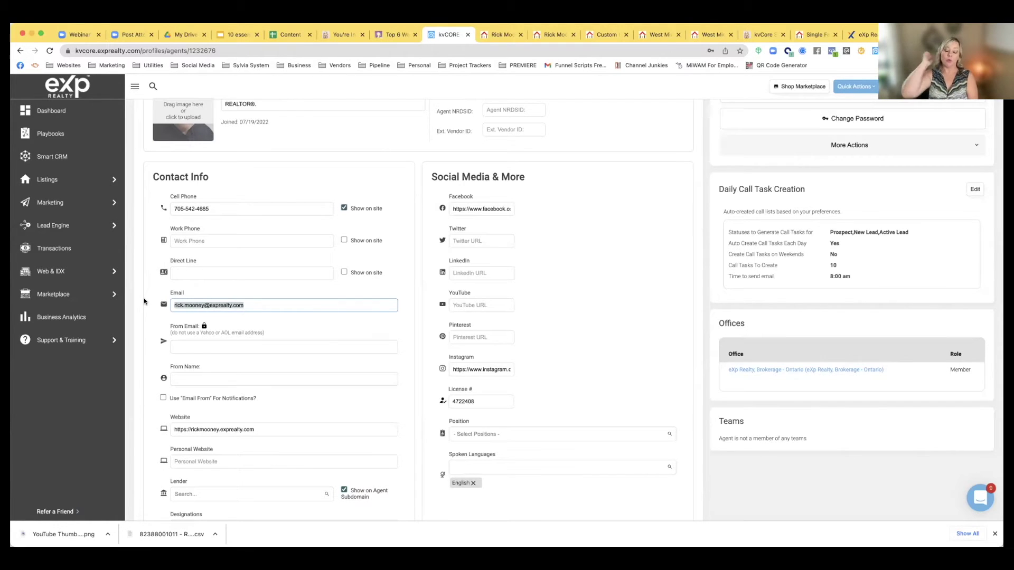
{"action": "left_click", "coordinate": [177, 346]}
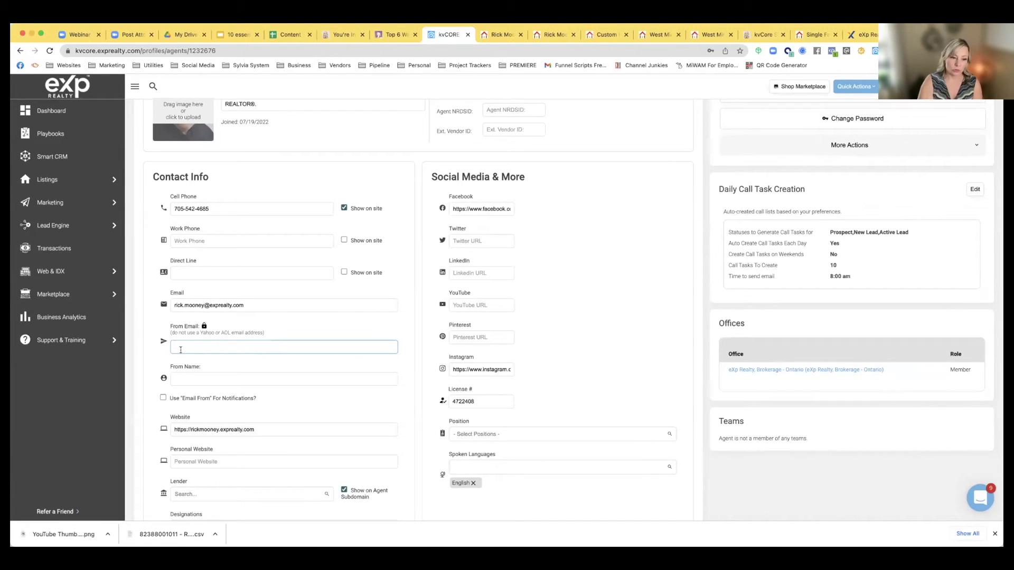
{"action": "left_click", "coordinate": [210, 380]}
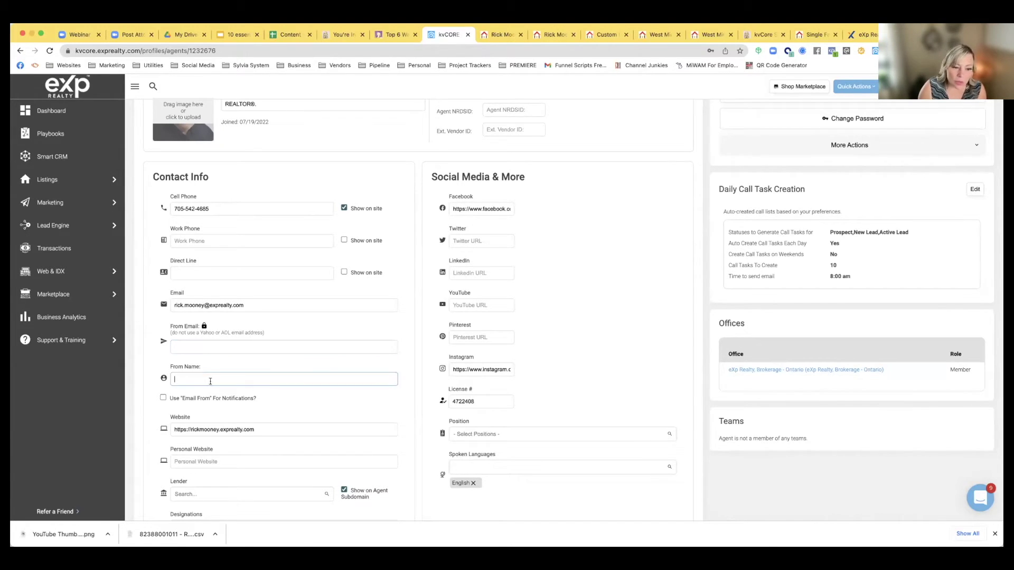
{"action": "scroll", "coordinate": [272, 381], "scroll_direction": "up", "scroll_amount": 2}
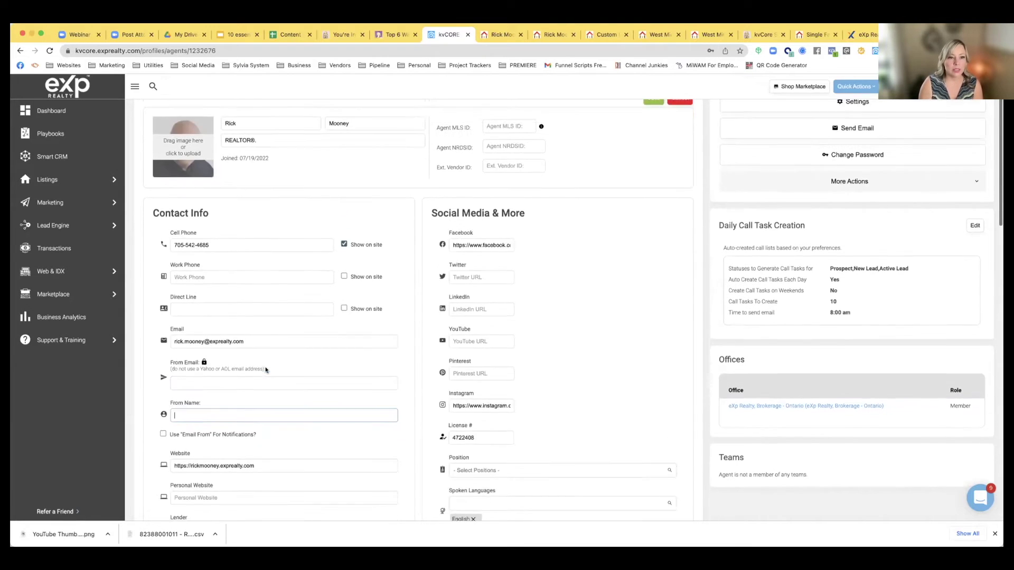
{"action": "scroll", "coordinate": [178, 340], "scroll_direction": "down", "scroll_amount": 3}
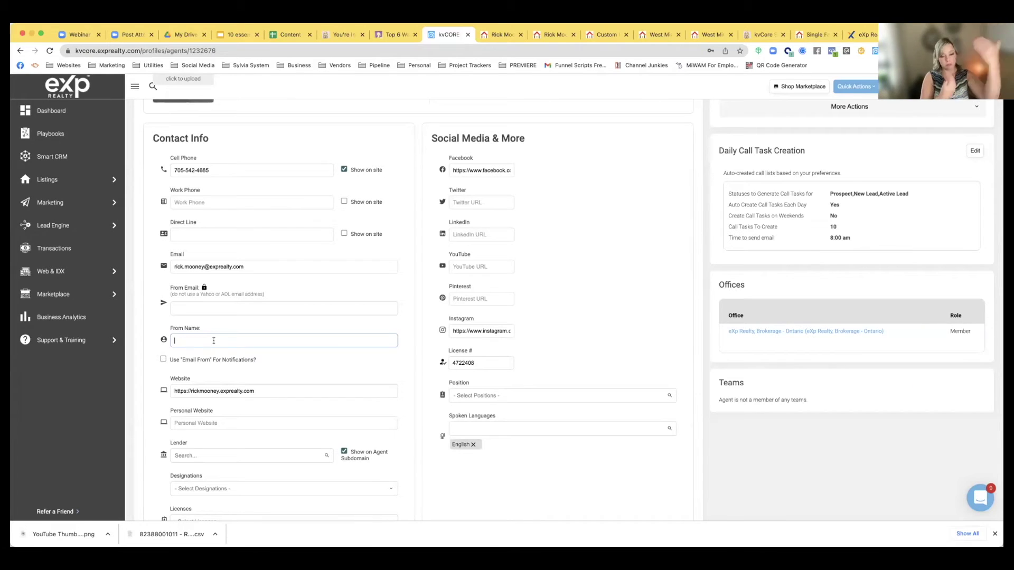
{"action": "scroll", "coordinate": [198, 362], "scroll_direction": "down", "scroll_amount": 2}
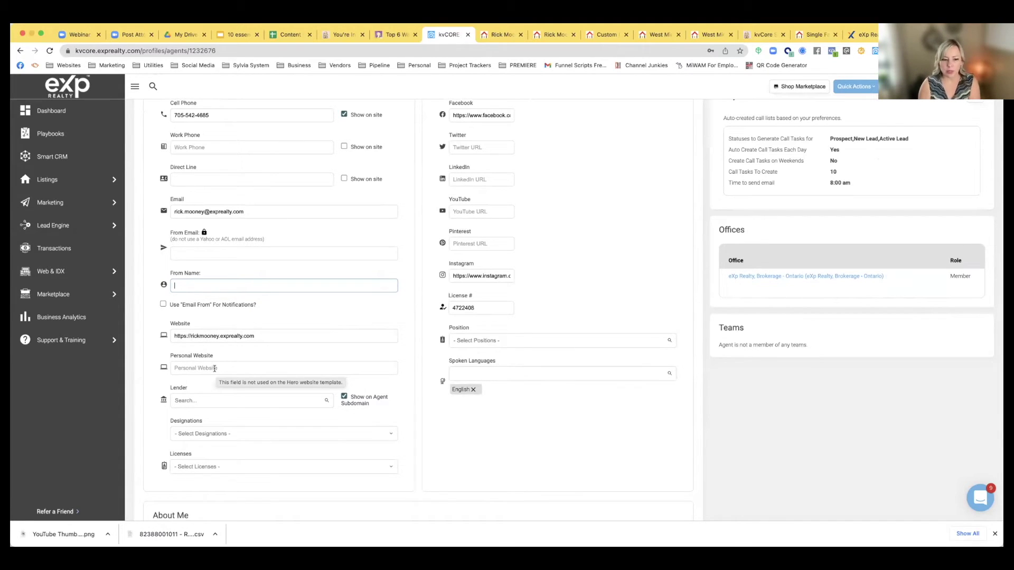
Scroll through the available lenders in the Lender dropdown and close it without assigning one
{"action": "left_click", "coordinate": [210, 401]}
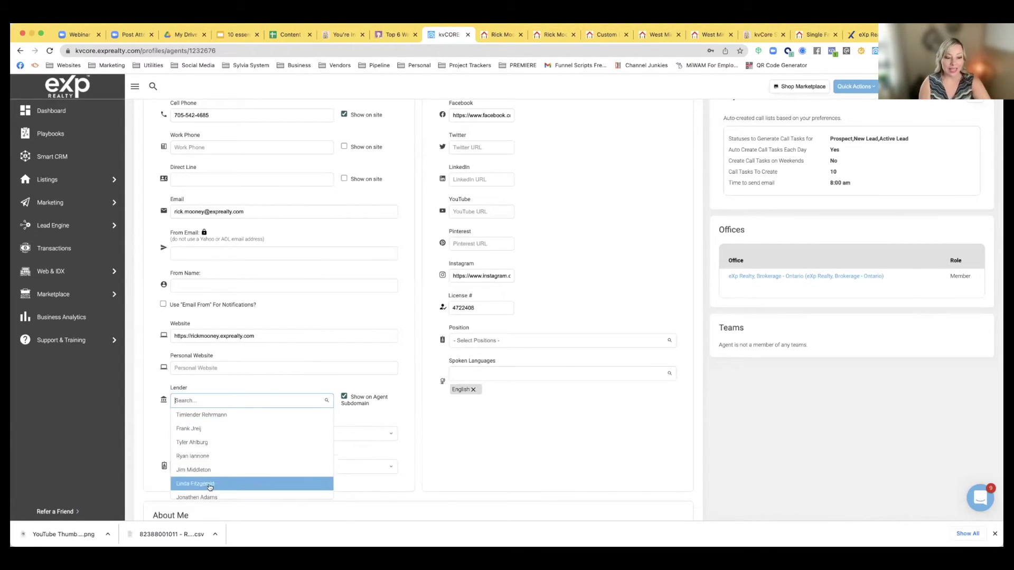
{"action": "scroll", "coordinate": [216, 456], "scroll_direction": "down", "scroll_amount": 1}
{"action": "scroll", "coordinate": [215, 455], "scroll_direction": "down", "scroll_amount": 6}
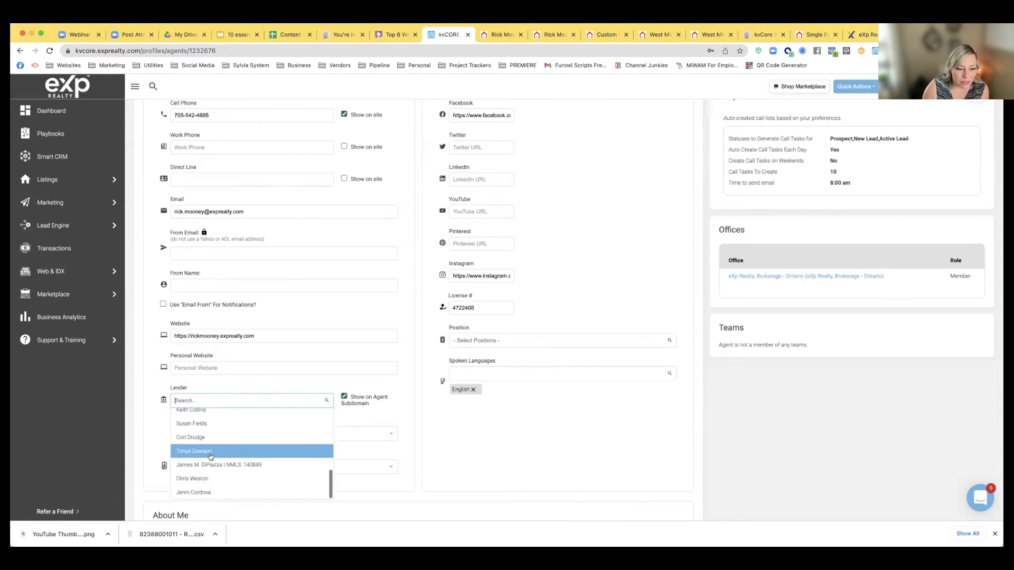
{"action": "scroll", "coordinate": [223, 461], "scroll_direction": "down", "scroll_amount": 2}
{"action": "scroll", "coordinate": [223, 461], "scroll_direction": "down", "scroll_amount": 5}
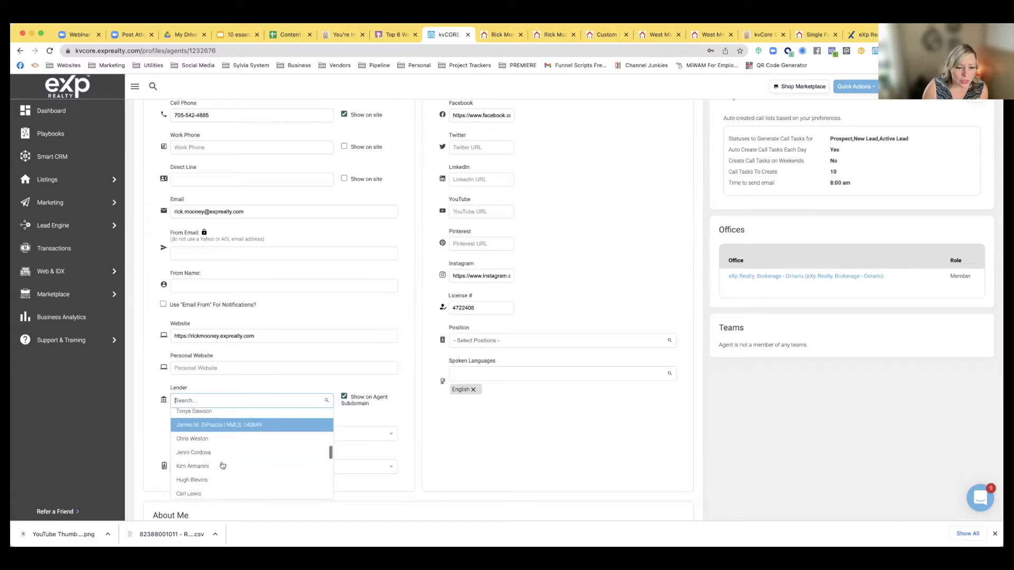
{"action": "scroll", "coordinate": [222, 465], "scroll_direction": "down", "scroll_amount": 1}
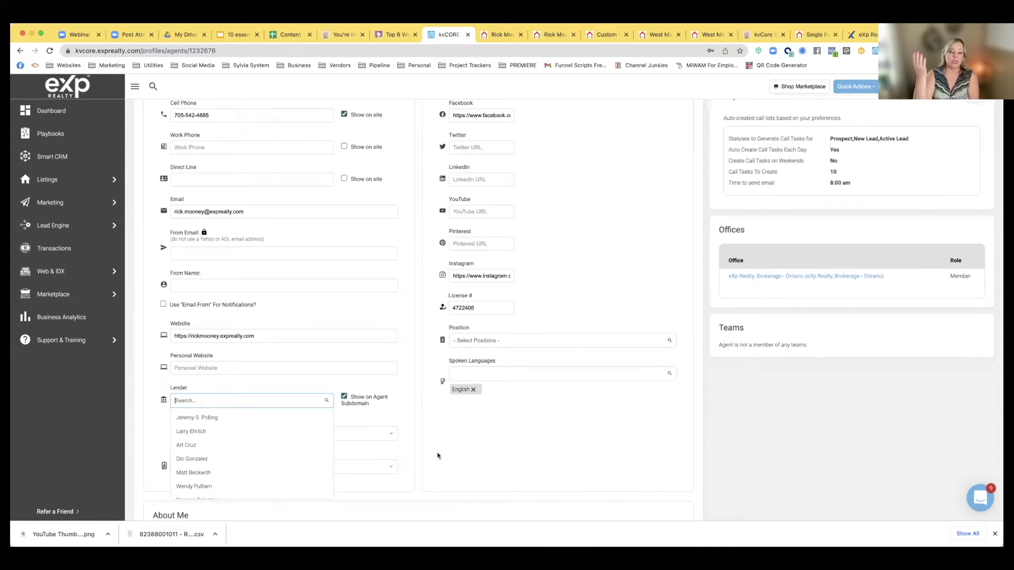
{"action": "left_click", "coordinate": [355, 420]}
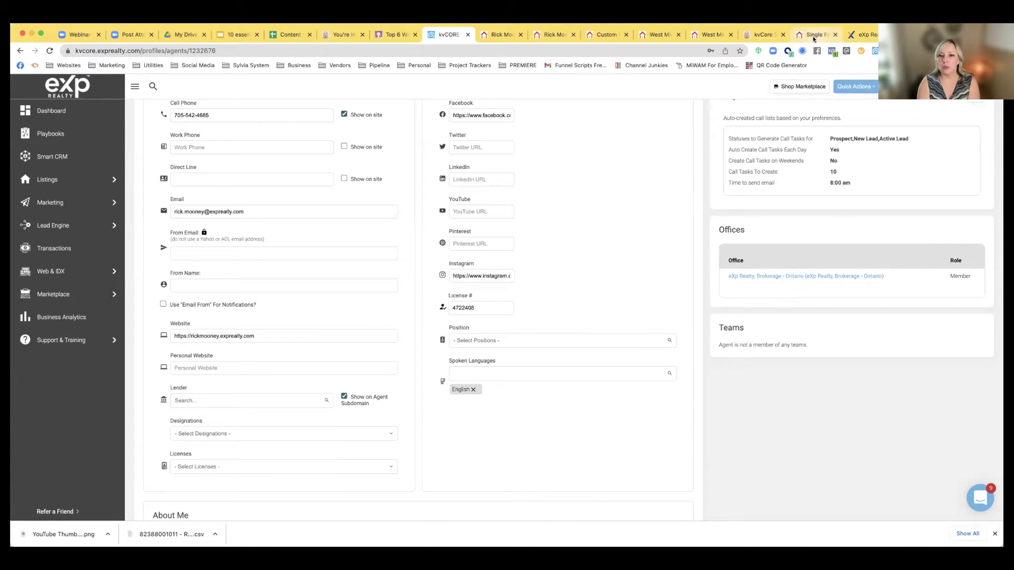
On the agent website, view the GET PRE-APPROVED Stockton Mortgage lender page, then return to kvCORE
{"action": "left_click", "coordinate": [817, 36]}
{"action": "left_click", "coordinate": [498, 116]}
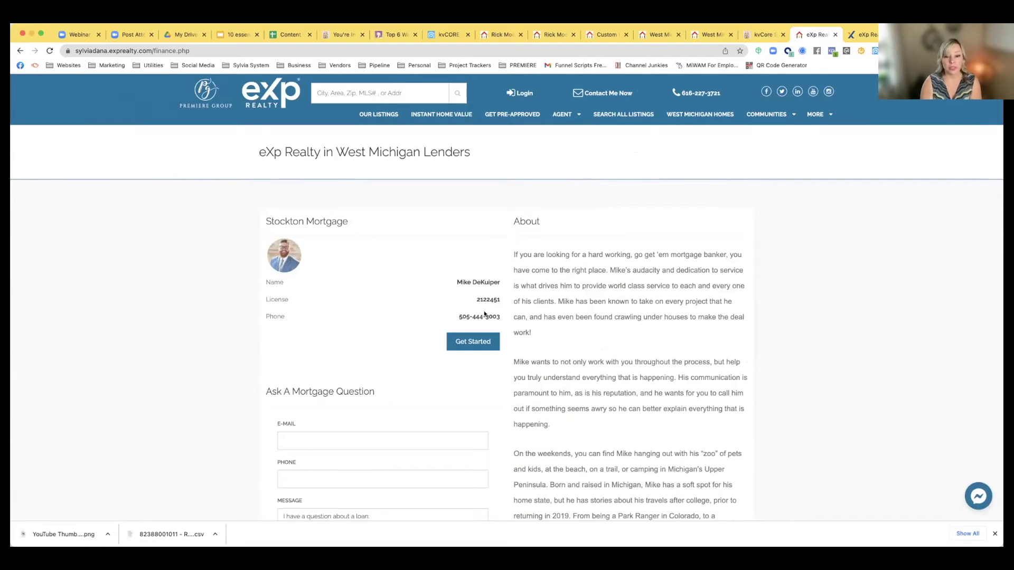
{"action": "left_click", "coordinate": [469, 342]}
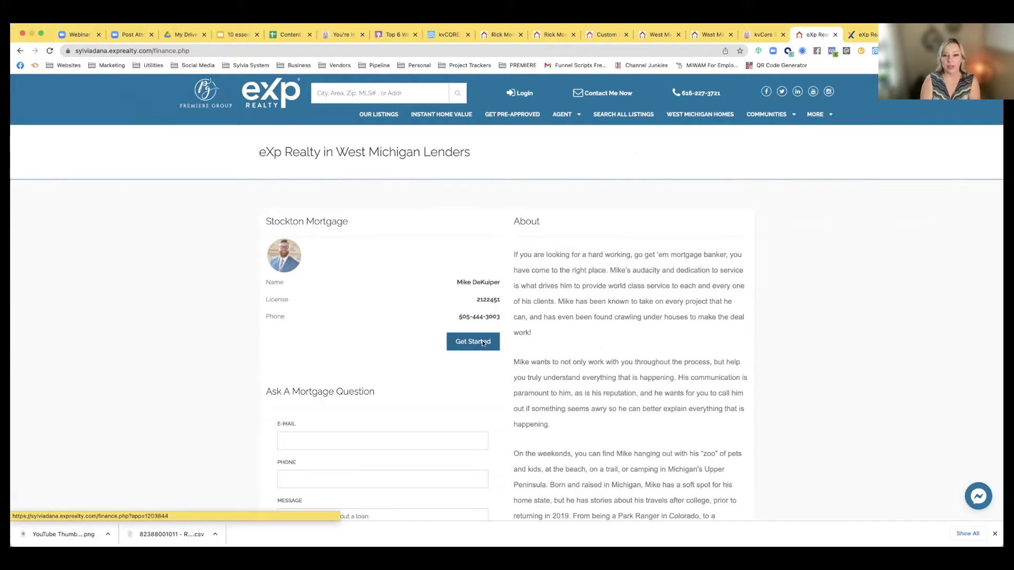
{"action": "scroll", "coordinate": [586, 400], "scroll_direction": "down", "scroll_amount": 3}
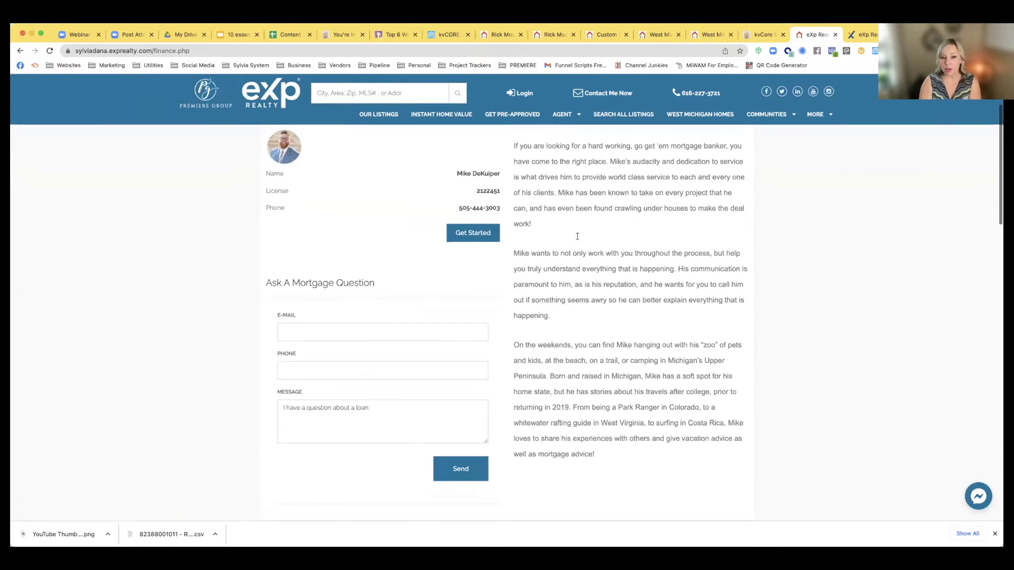
{"action": "scroll", "coordinate": [372, 284], "scroll_direction": "up", "scroll_amount": 3}
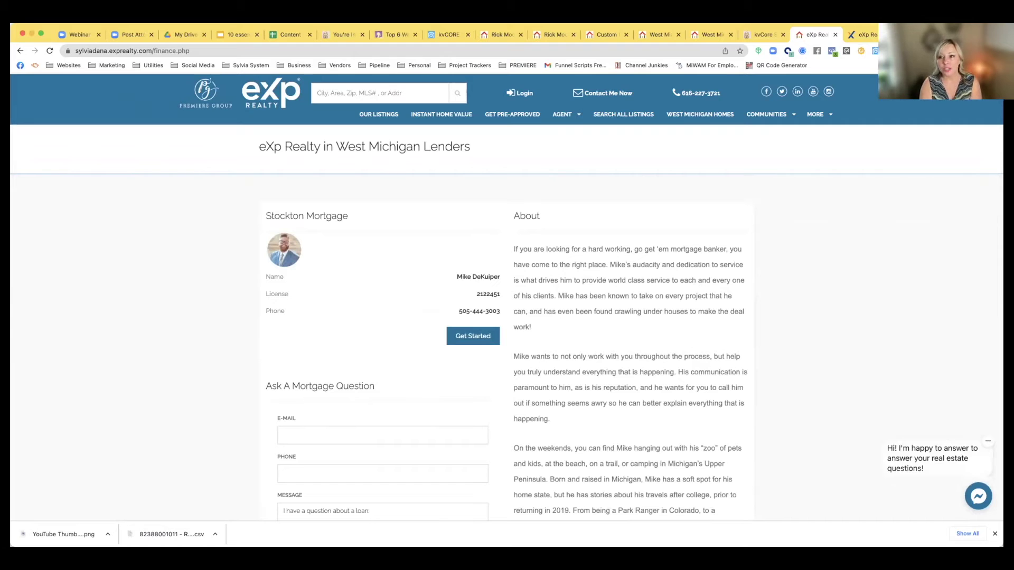
{"action": "left_click", "coordinate": [458, 34]}
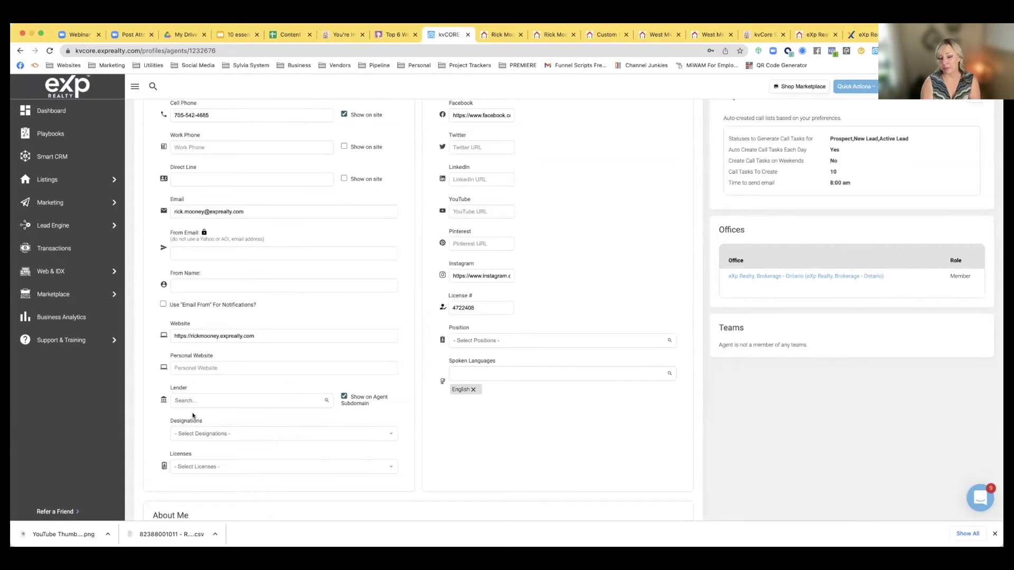
Scroll the kvCORE profile down to the empty About Me editor, then go back to the Lenders page
{"action": "scroll", "coordinate": [193, 416], "scroll_direction": "down", "scroll_amount": 2}
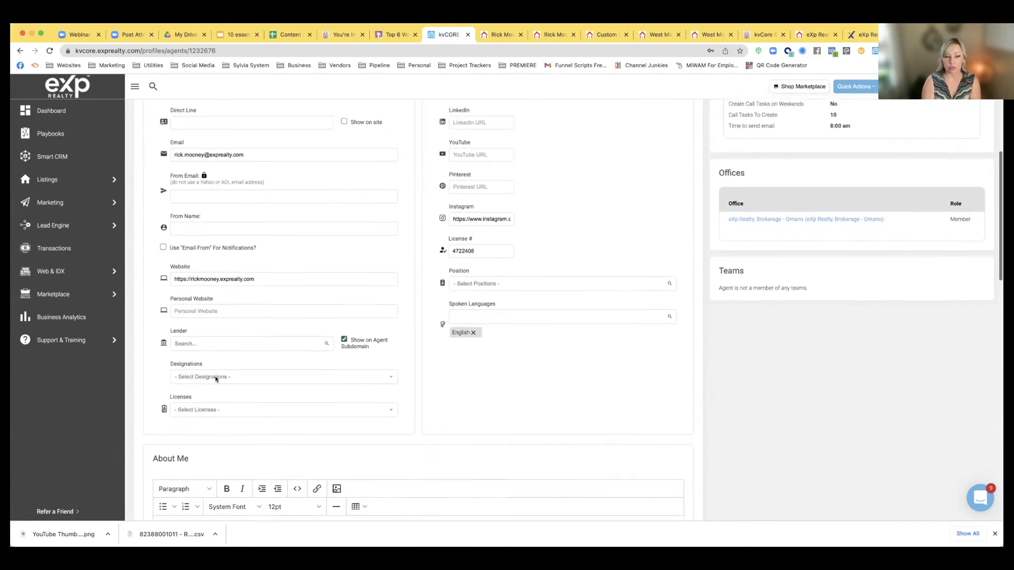
{"action": "scroll", "coordinate": [214, 376], "scroll_direction": "down", "scroll_amount": 3}
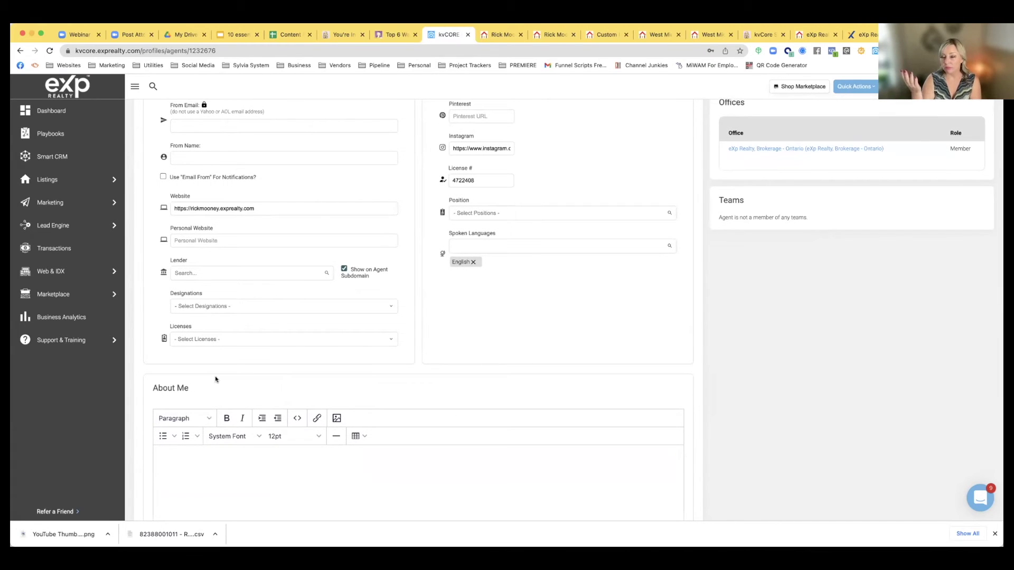
{"action": "scroll", "coordinate": [243, 387], "scroll_direction": "down", "scroll_amount": 3}
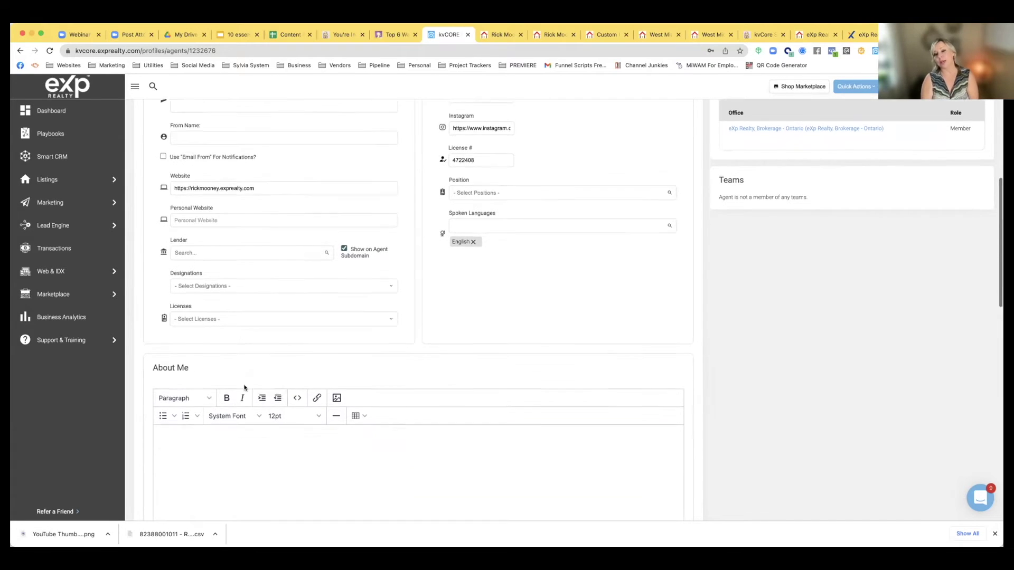
{"action": "scroll", "coordinate": [244, 388], "scroll_direction": "down", "scroll_amount": 1}
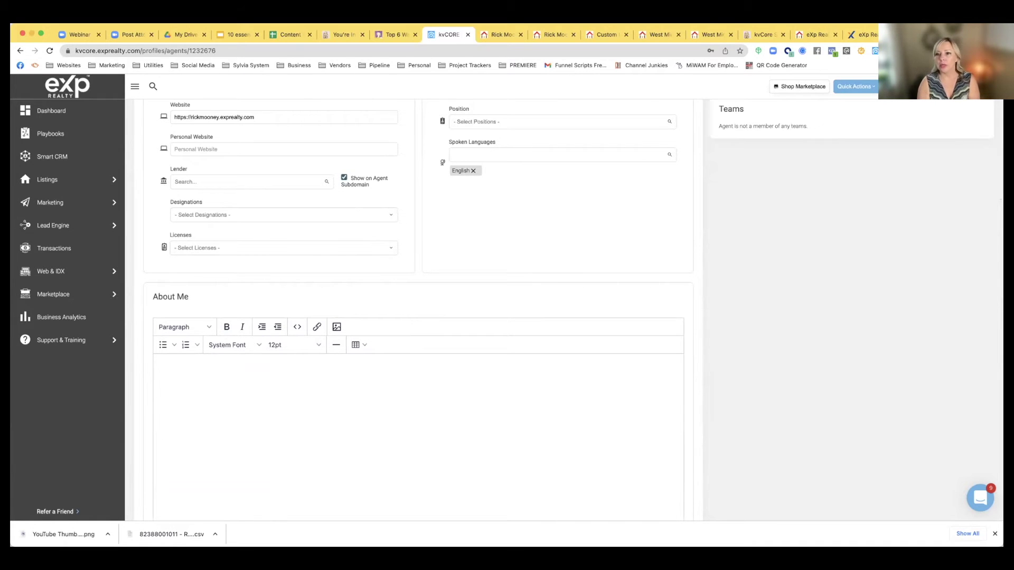
{"action": "left_click", "coordinate": [815, 33]}
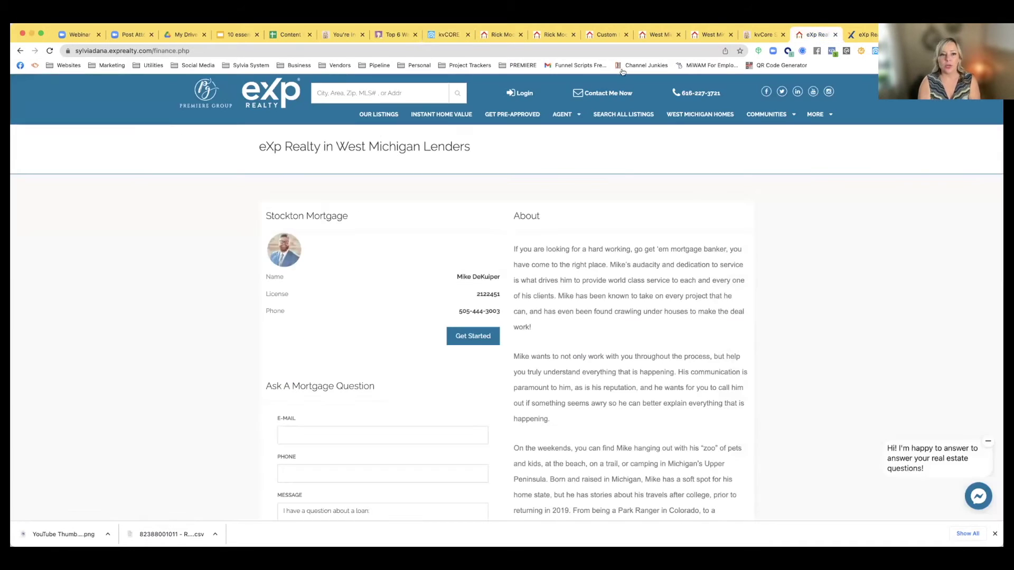
Go to the website home page and select the agent's About paragraph
{"action": "left_click", "coordinate": [204, 104]}
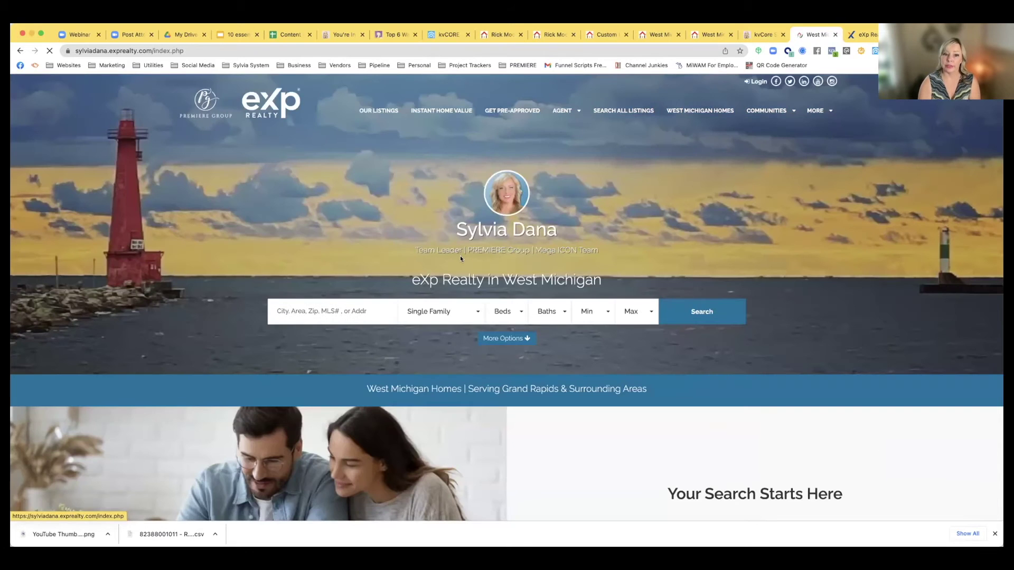
{"action": "scroll", "coordinate": [460, 256], "scroll_direction": "down", "scroll_amount": 4}
{"action": "scroll", "coordinate": [460, 256], "scroll_direction": "down", "scroll_amount": 15}
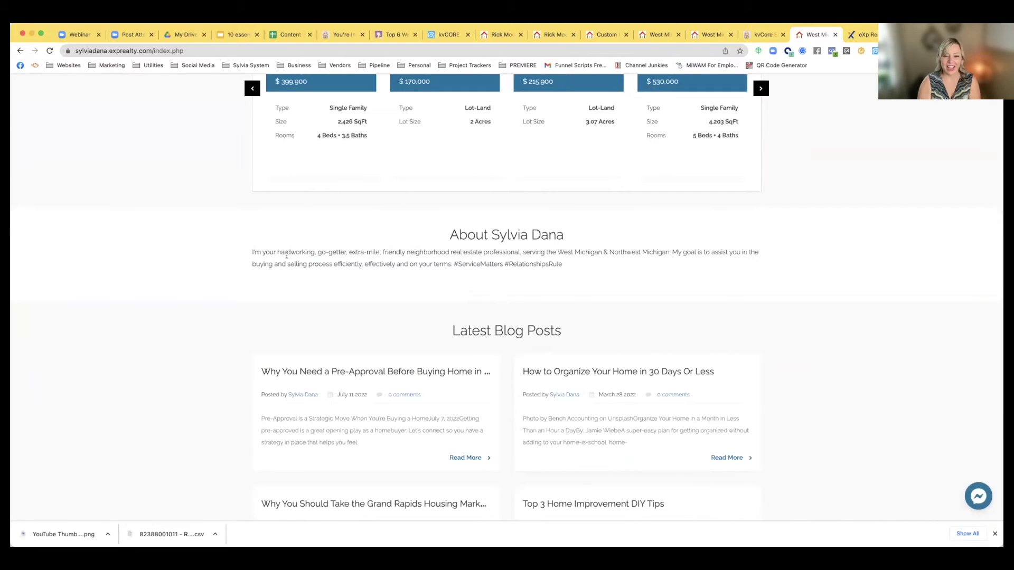
{"action": "left_click_drag", "start_coordinate": [253, 250], "coordinate": [554, 280]}
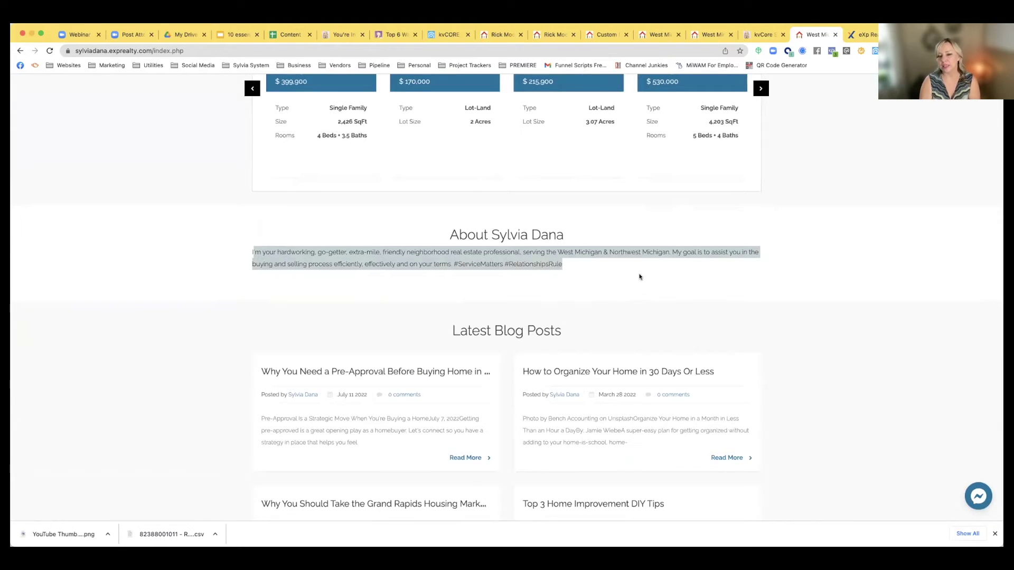
{"action": "left_click_drag", "start_coordinate": [639, 277], "coordinate": [221, 228]}
{"action": "scroll", "coordinate": [301, 247], "scroll_direction": "up", "scroll_amount": 10}
{"action": "scroll", "coordinate": [302, 245], "scroll_direction": "up", "scroll_amount": 15}
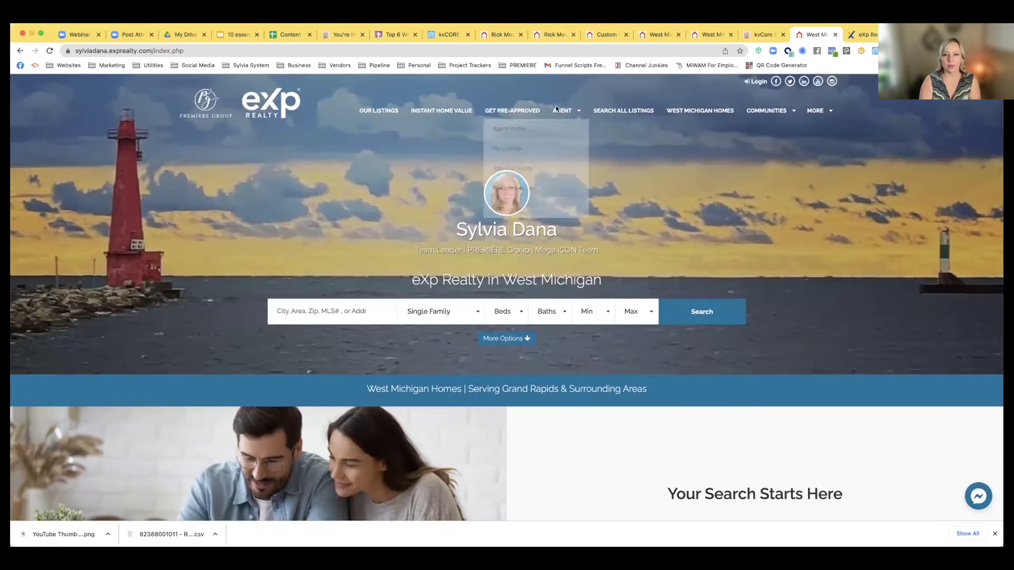
Open the latest blog post from the AGENT menu and read through it
{"action": "mouse_move", "coordinate": [563, 111]}
{"action": "left_click", "coordinate": [522, 209]}
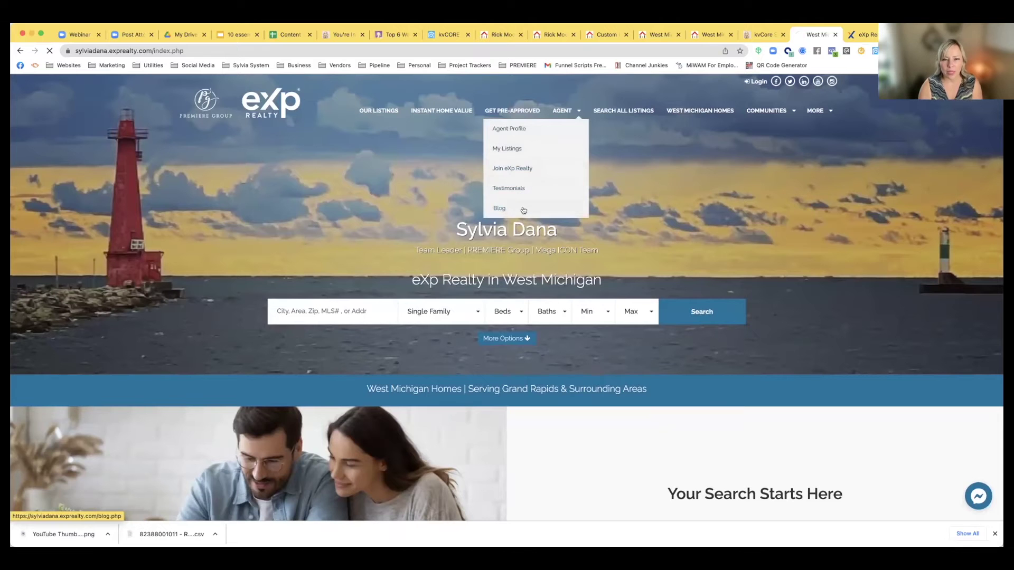
{"action": "scroll", "coordinate": [483, 232], "scroll_direction": "down", "scroll_amount": 5}
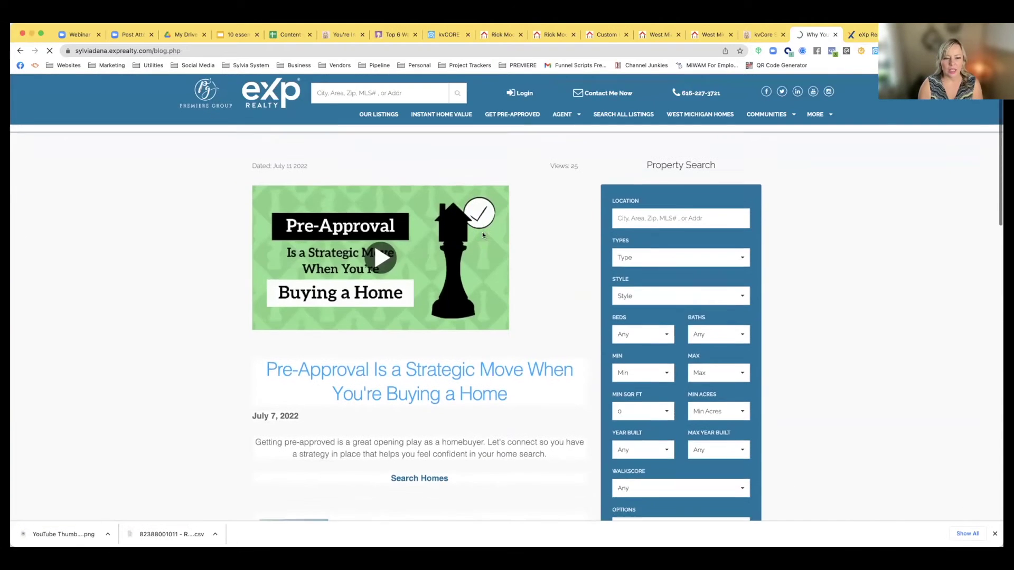
{"action": "scroll", "coordinate": [389, 233], "scroll_direction": "up", "scroll_amount": 4}
{"action": "scroll", "coordinate": [370, 237], "scroll_direction": "down", "scroll_amount": 6}
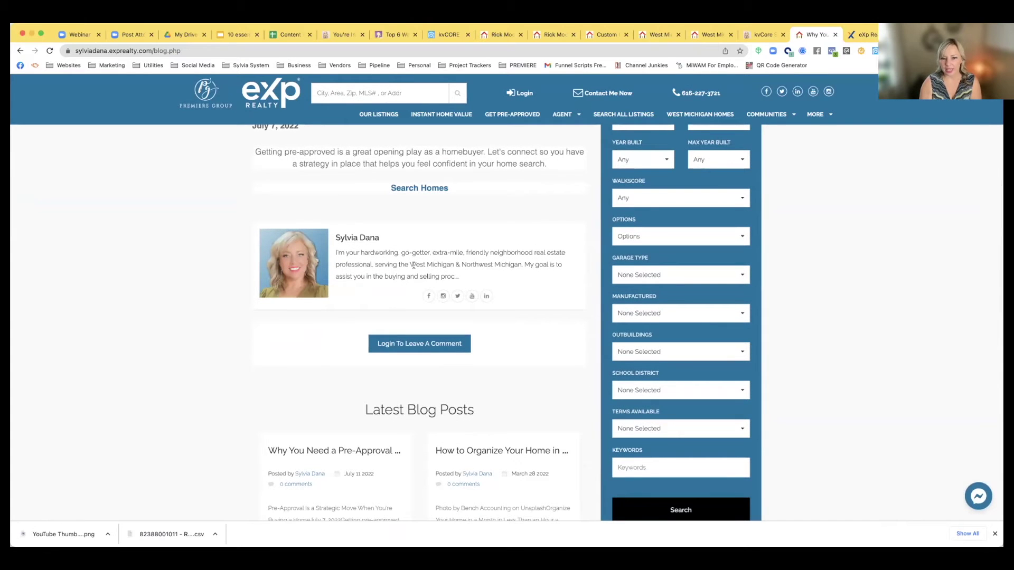
{"action": "scroll", "coordinate": [433, 270], "scroll_direction": "down", "scroll_amount": 5}
{"action": "scroll", "coordinate": [433, 270], "scroll_direction": "up", "scroll_amount": 3}
{"action": "scroll", "coordinate": [433, 271], "scroll_direction": "up", "scroll_amount": 10}
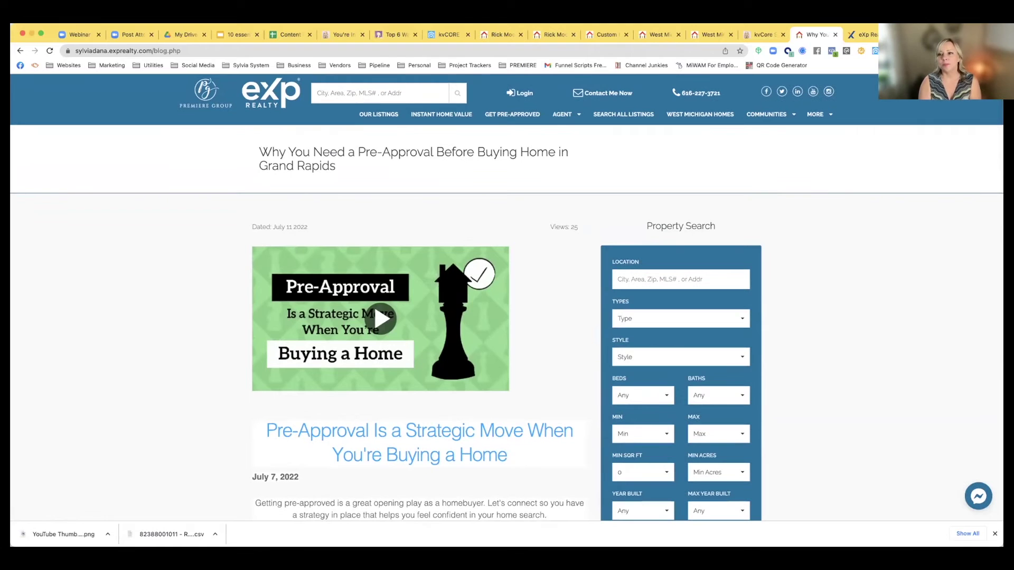
Open Agent Profile from the AGENT menu and review its About text, listing and contact form
{"action": "mouse_move", "coordinate": [562, 114]}
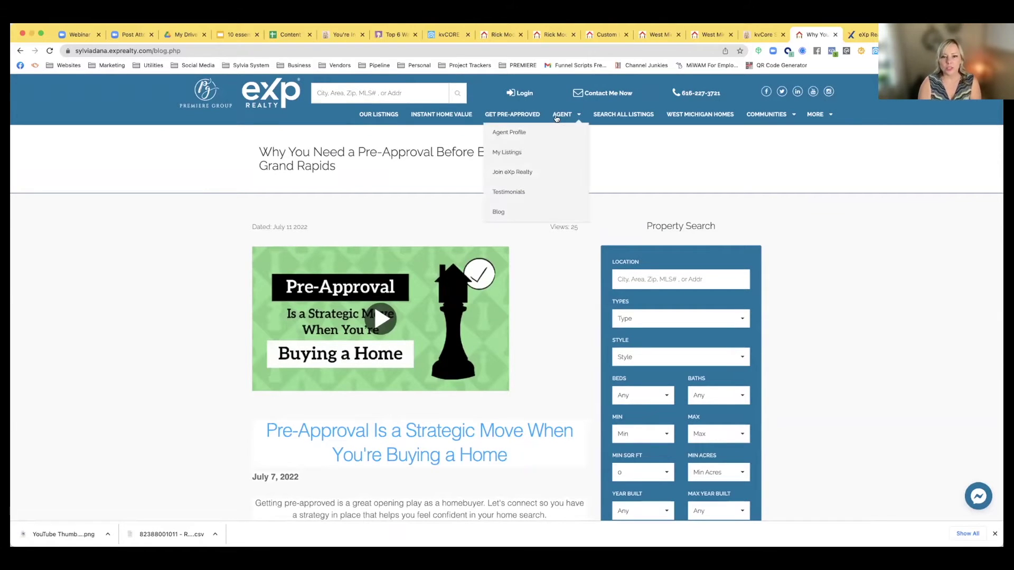
{"action": "left_click", "coordinate": [544, 132]}
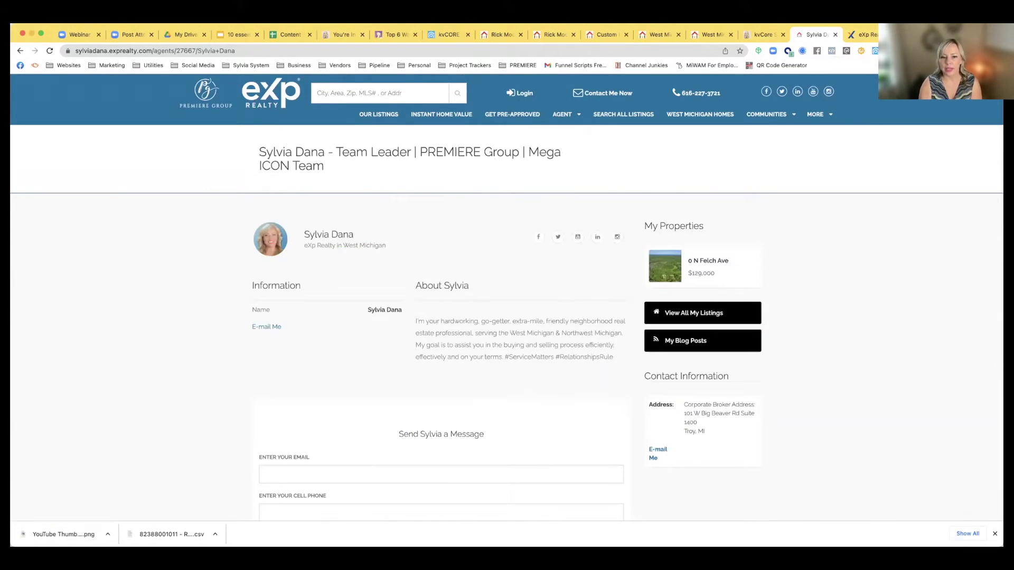
{"action": "scroll", "coordinate": [488, 359], "scroll_direction": "down", "scroll_amount": 1}
{"action": "scroll", "coordinate": [487, 356], "scroll_direction": "down", "scroll_amount": 2}
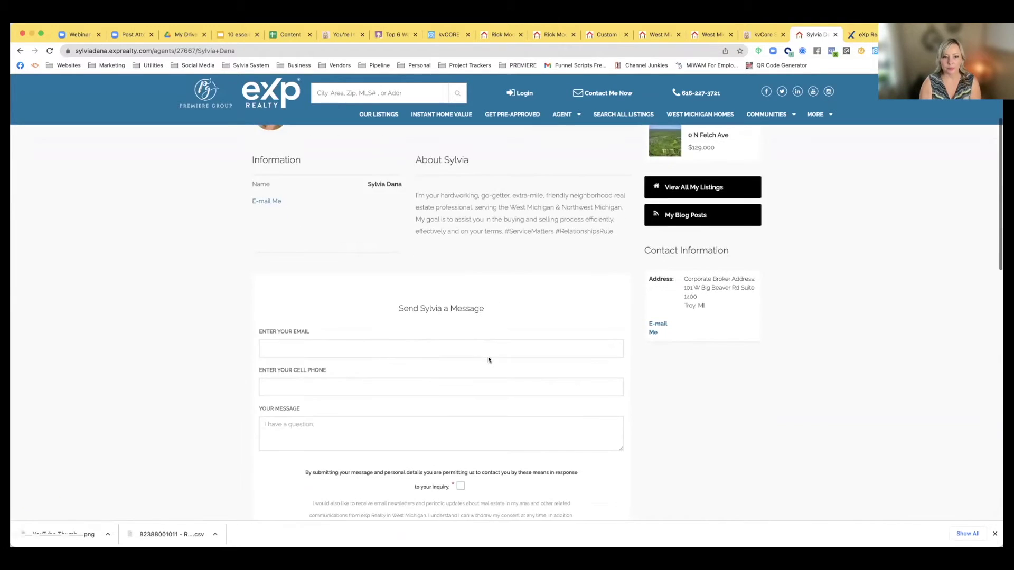
{"action": "scroll", "coordinate": [488, 356], "scroll_direction": "up", "scroll_amount": 3}
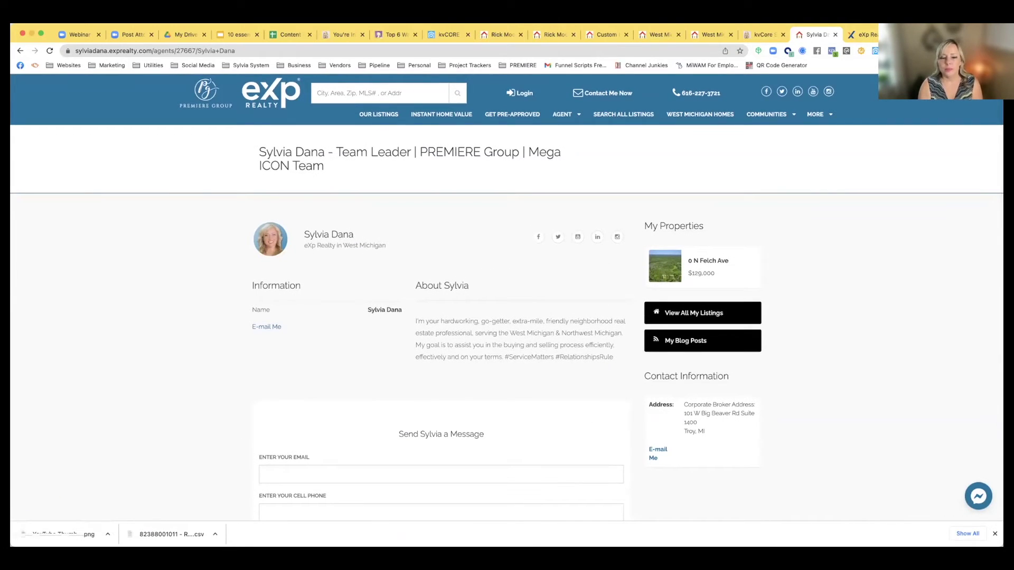
{"action": "scroll", "coordinate": [446, 331], "scroll_direction": "down", "scroll_amount": 2}
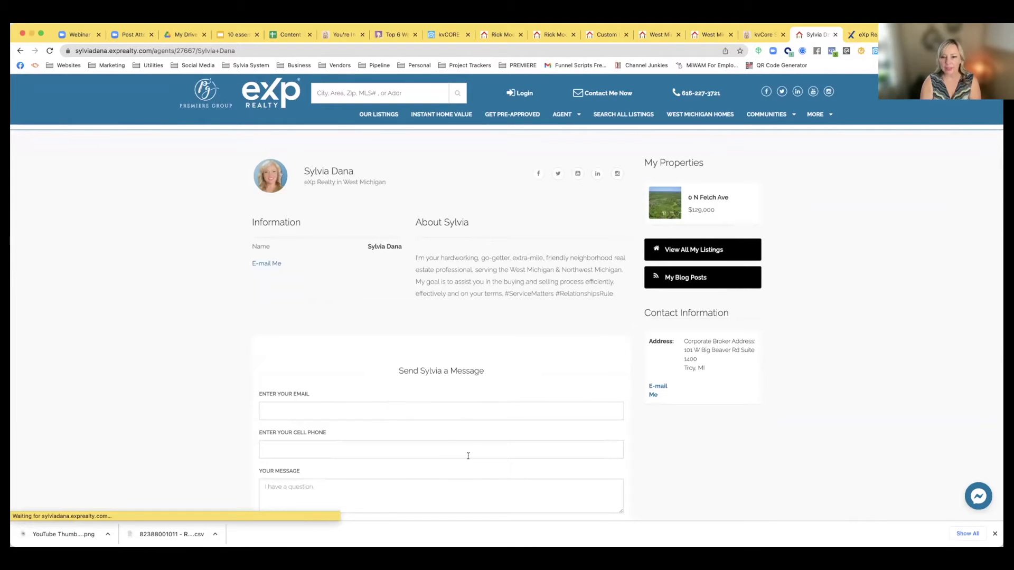
{"action": "scroll", "coordinate": [551, 288], "scroll_direction": "up", "scroll_amount": 1}
{"action": "scroll", "coordinate": [551, 287], "scroll_direction": "up", "scroll_amount": 2}
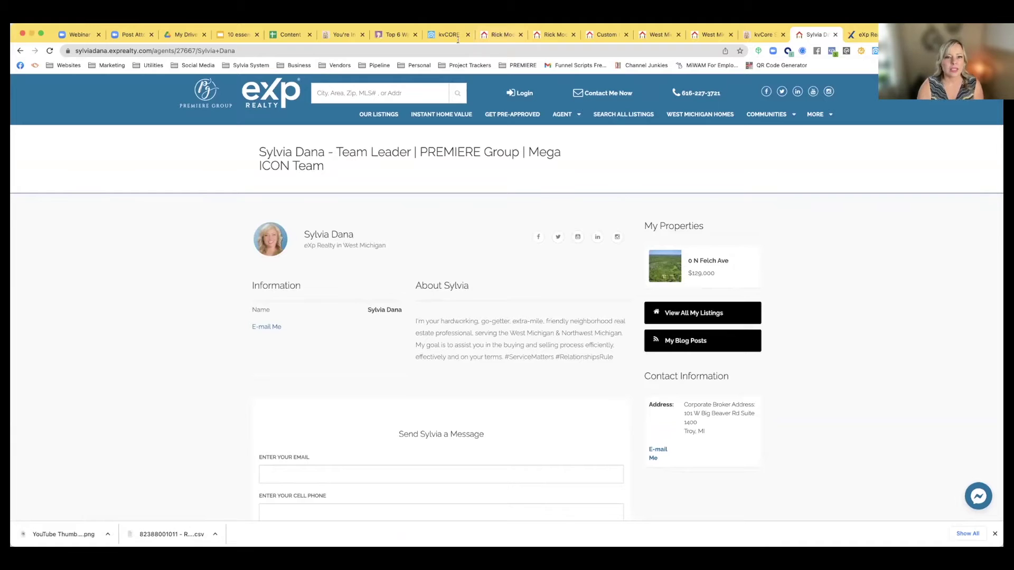
Back in the kvCORE profile, type the agent's name into the Signature field
{"action": "left_click", "coordinate": [228, 36]}
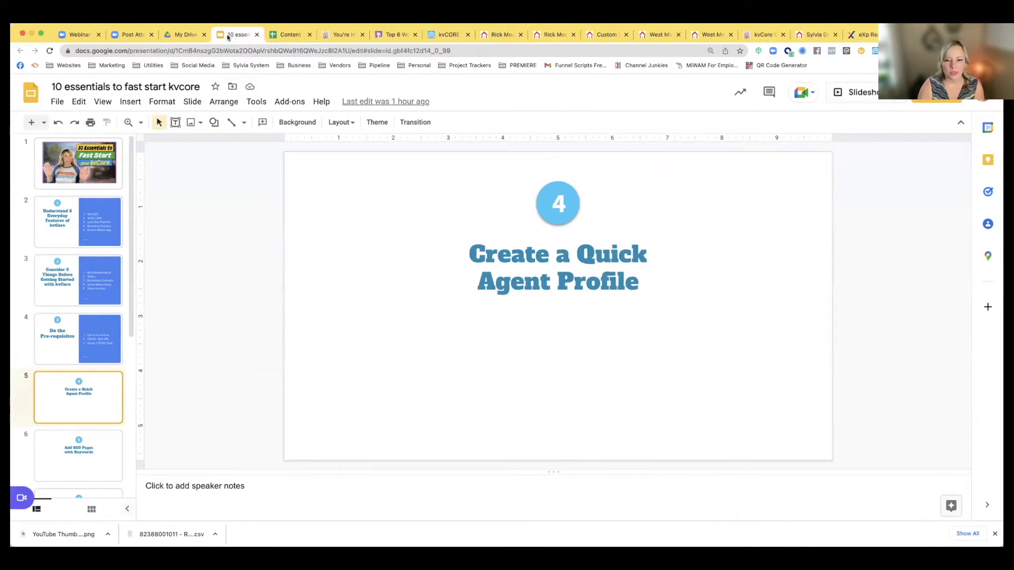
{"action": "left_click", "coordinate": [431, 36]}
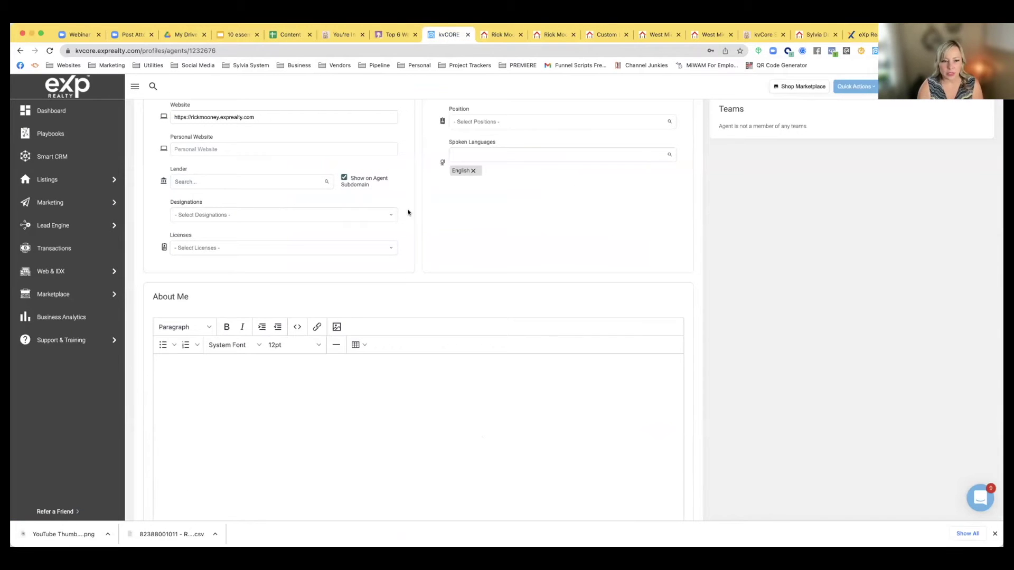
{"action": "scroll", "coordinate": [407, 213], "scroll_direction": "down", "scroll_amount": 5}
{"action": "scroll", "coordinate": [407, 213], "scroll_direction": "down", "scroll_amount": 4}
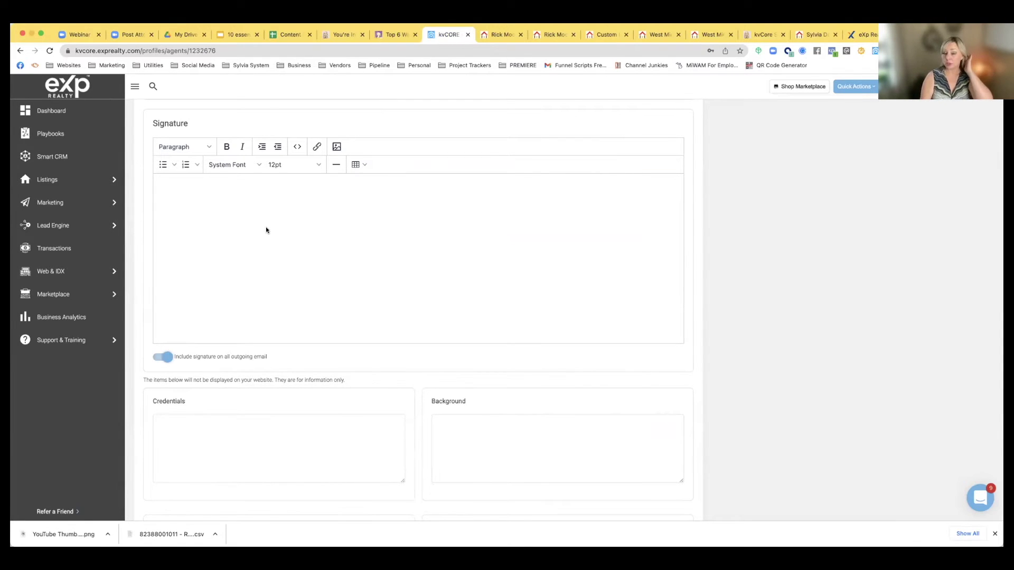
{"action": "scroll", "coordinate": [208, 199], "scroll_direction": "up", "scroll_amount": 3}
{"action": "scroll", "coordinate": [208, 199], "scroll_direction": "up", "scroll_amount": 2}
{"action": "scroll", "coordinate": [208, 199], "scroll_direction": "down", "scroll_amount": 1}
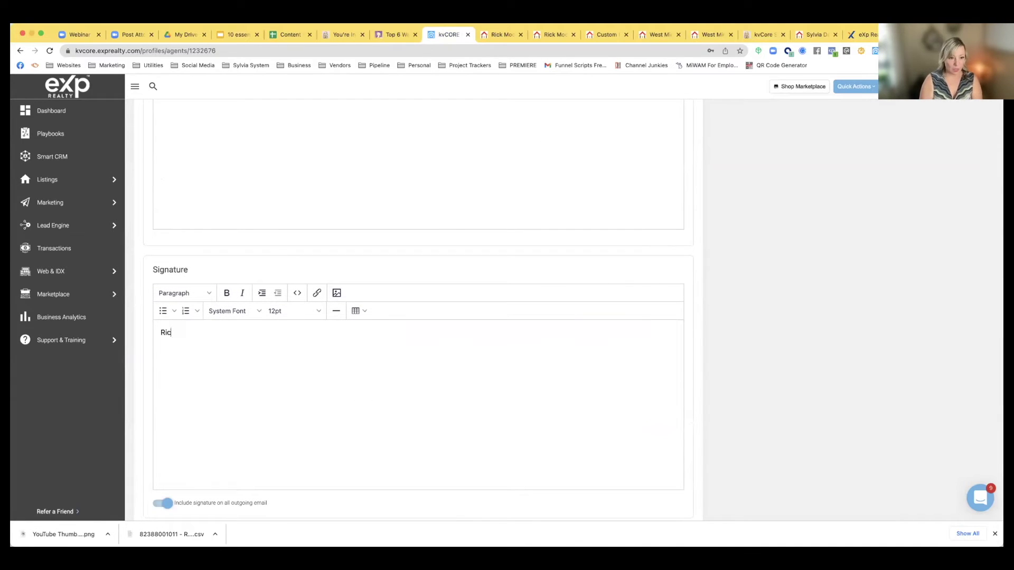
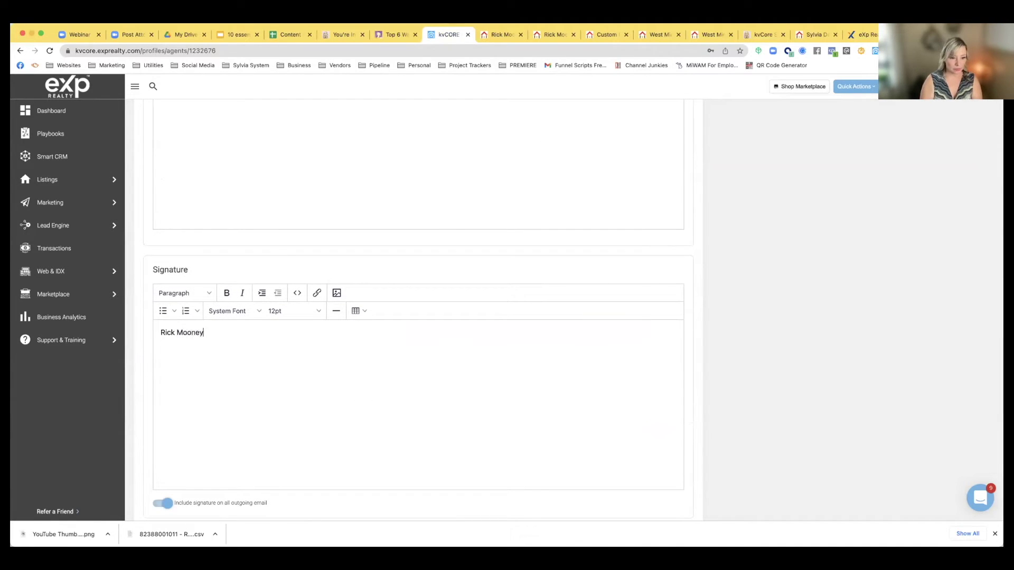
{"action": "scroll", "coordinate": [331, 206], "scroll_direction": "up", "scroll_amount": 15}
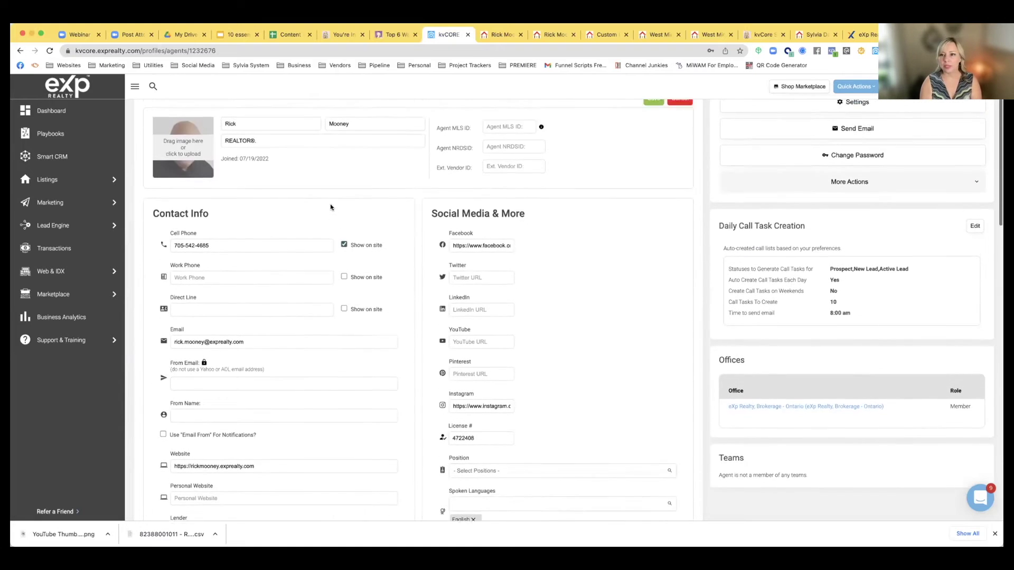
Copy the agent website's address from the live site and return to kvCORE
{"action": "left_click", "coordinate": [552, 36]}
{"action": "left_click", "coordinate": [205, 50]}
{"action": "key", "text": "super+c"}
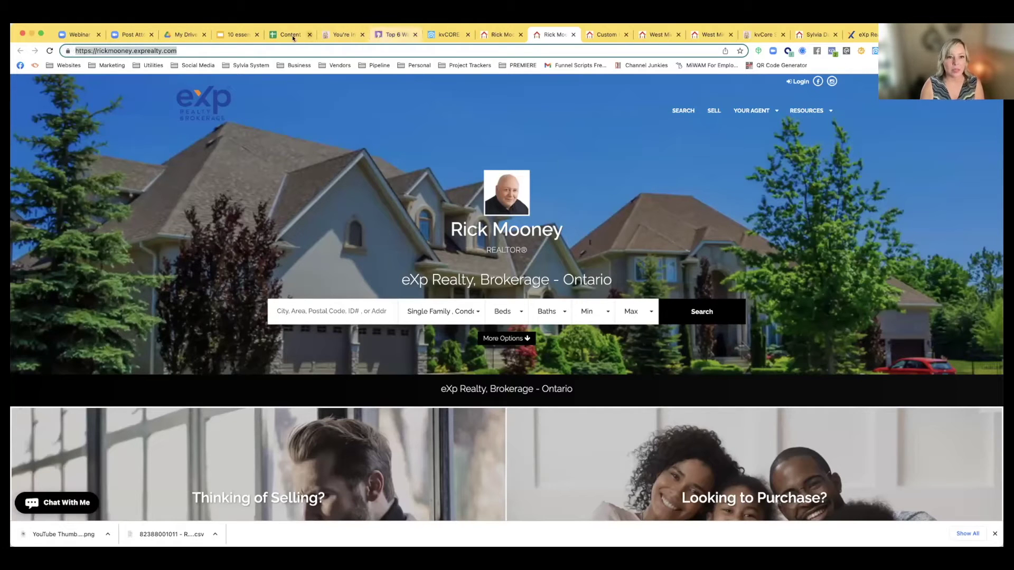
{"action": "left_click", "coordinate": [442, 35]}
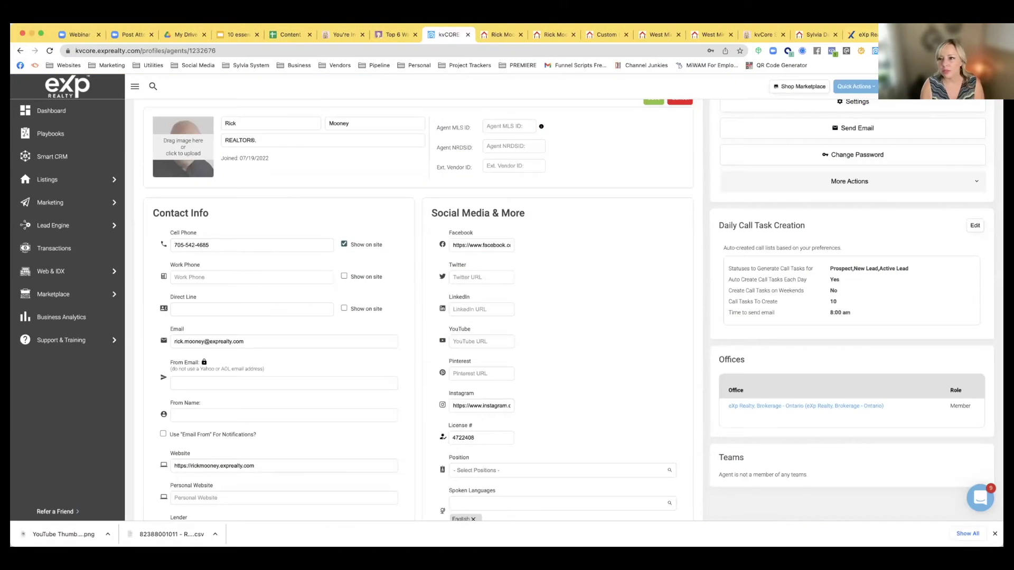
Add 'XXX XXX-XXX' and 'Visit my website' signature lines, then select 'Visit my website' for linking
{"action": "scroll", "coordinate": [365, 276], "scroll_direction": "down", "scroll_amount": 15}
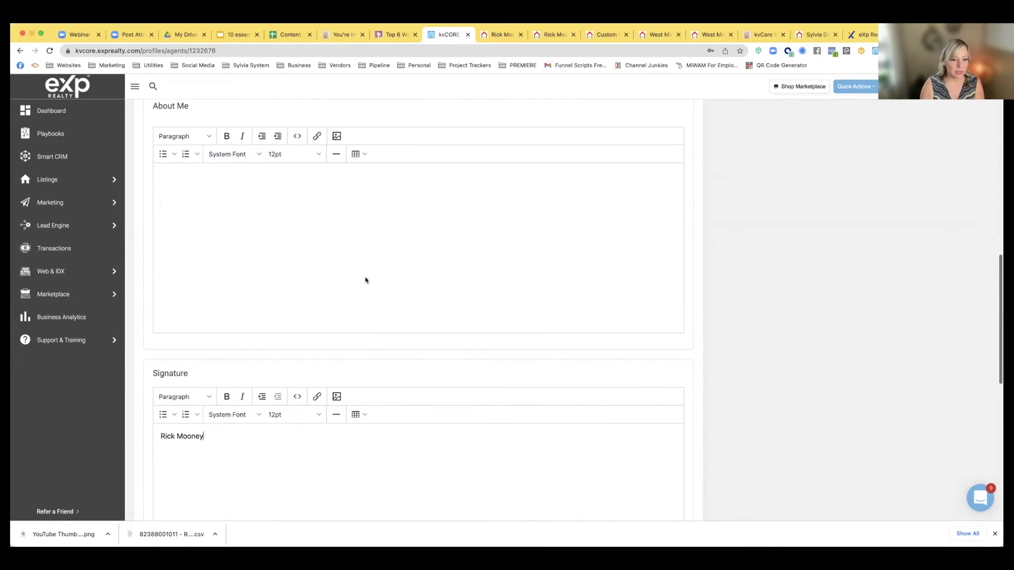
{"action": "scroll", "coordinate": [365, 280], "scroll_direction": "down", "scroll_amount": 2}
{"action": "key", "text": "Return"}
{"action": "type", "text": "XXX "}
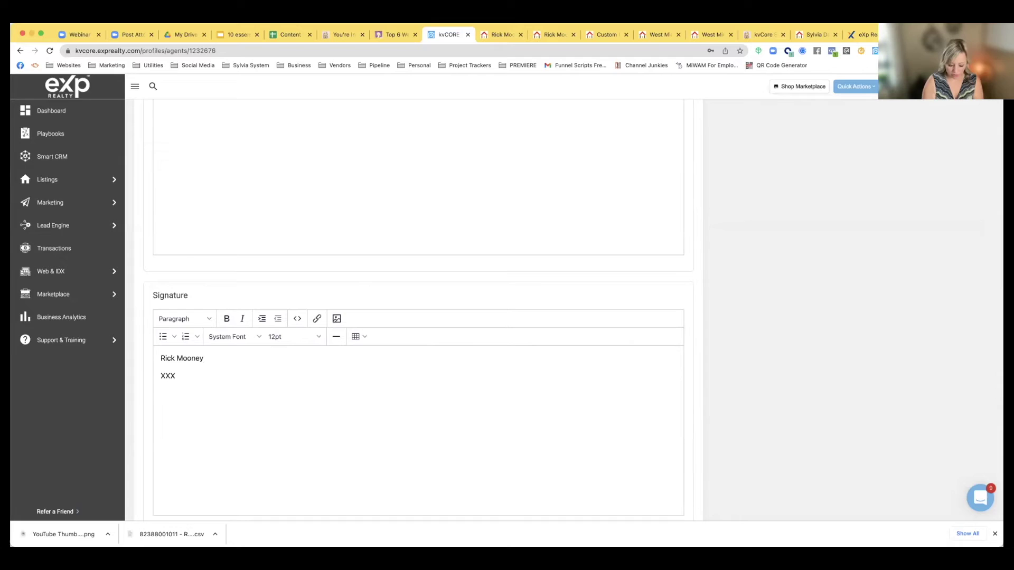
{"action": "type", "text": "XXX-XXX-XX"}
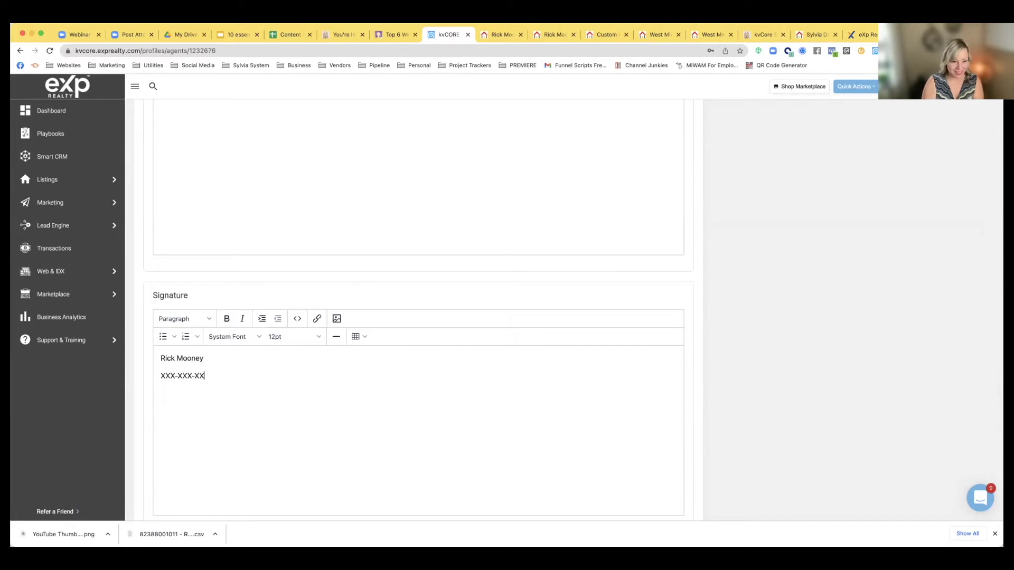
{"action": "type", "text": "V"}
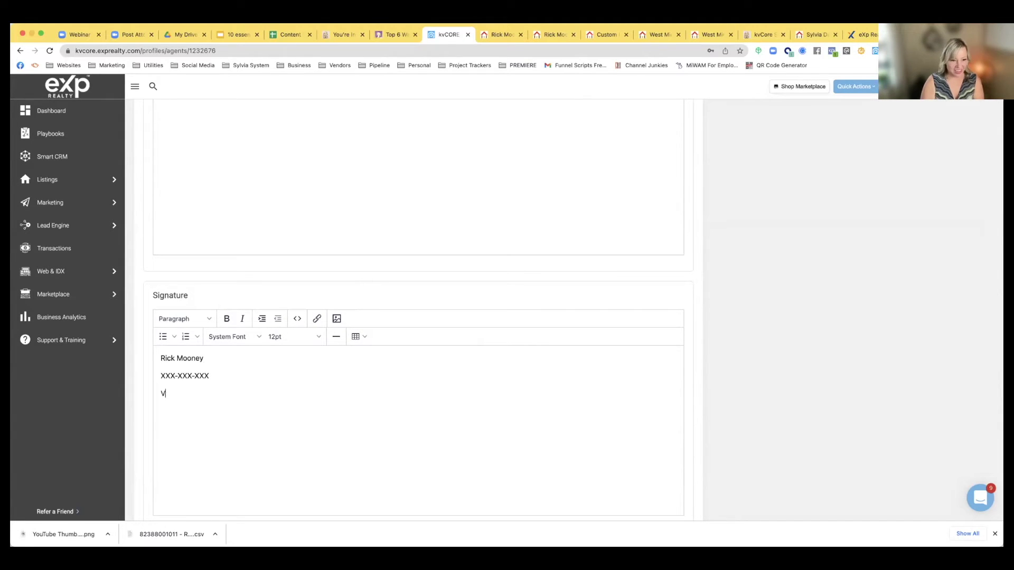
{"action": "type", "text": "isit my website"}
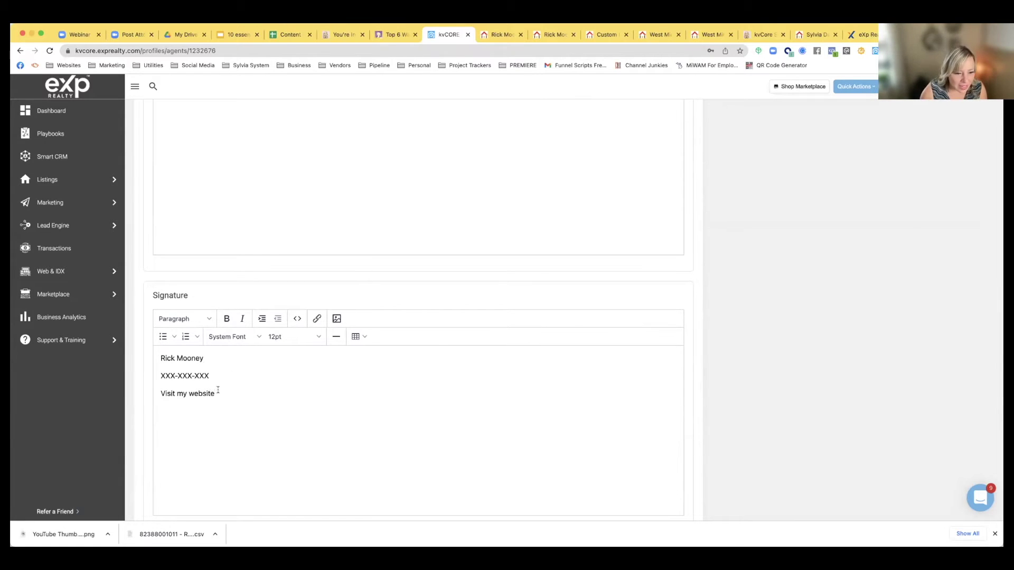
{"action": "left_click_drag", "start_coordinate": [217, 393], "coordinate": [147, 394]}
{"action": "left_click", "coordinate": [317, 319]}
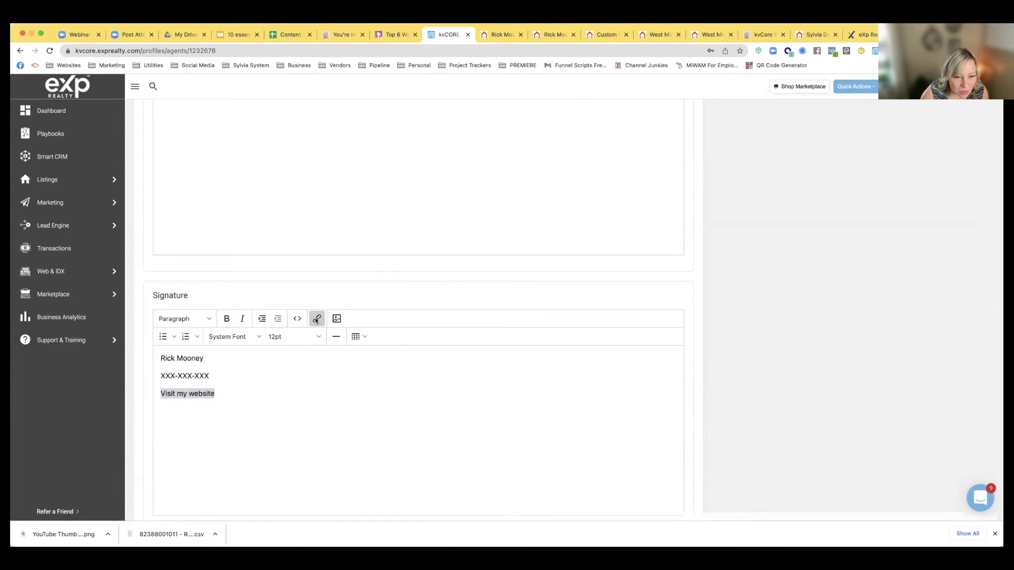
Link 'Visit my website' to the pasted agent website URL, review the profile, and open Settings
{"action": "key", "text": "super+v"}
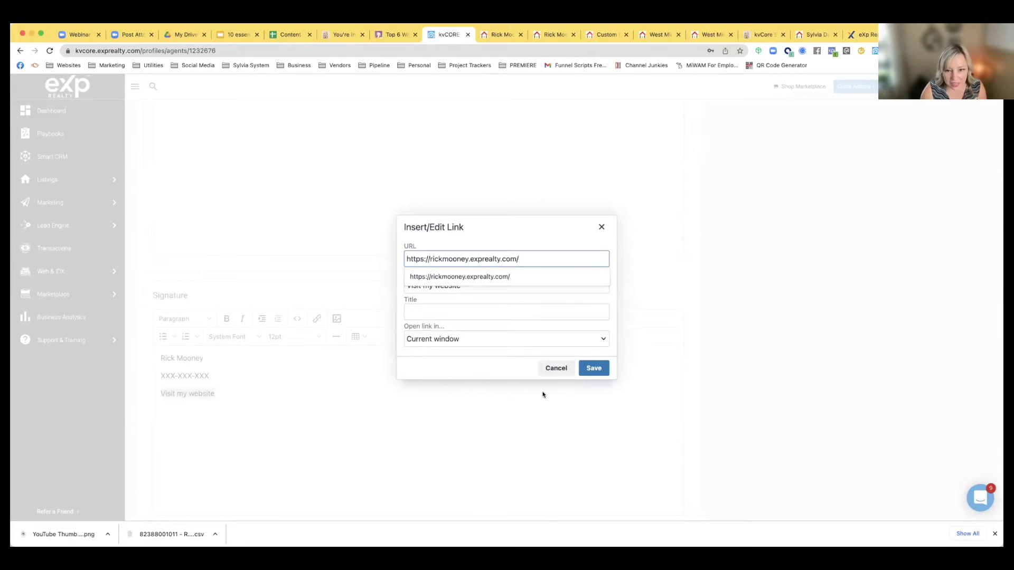
{"action": "left_click", "coordinate": [587, 370]}
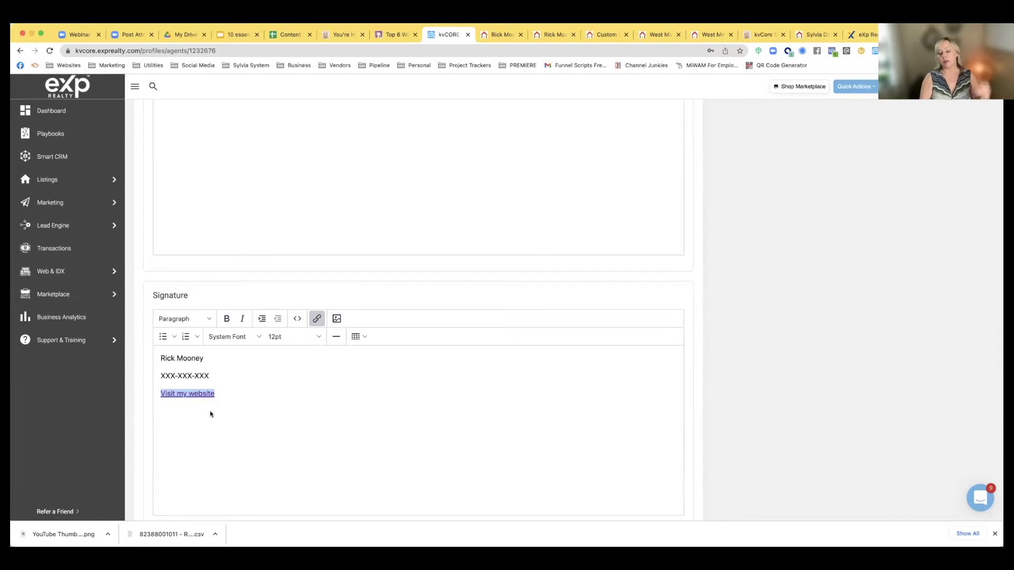
{"action": "scroll", "coordinate": [238, 399], "scroll_direction": "down", "scroll_amount": 3}
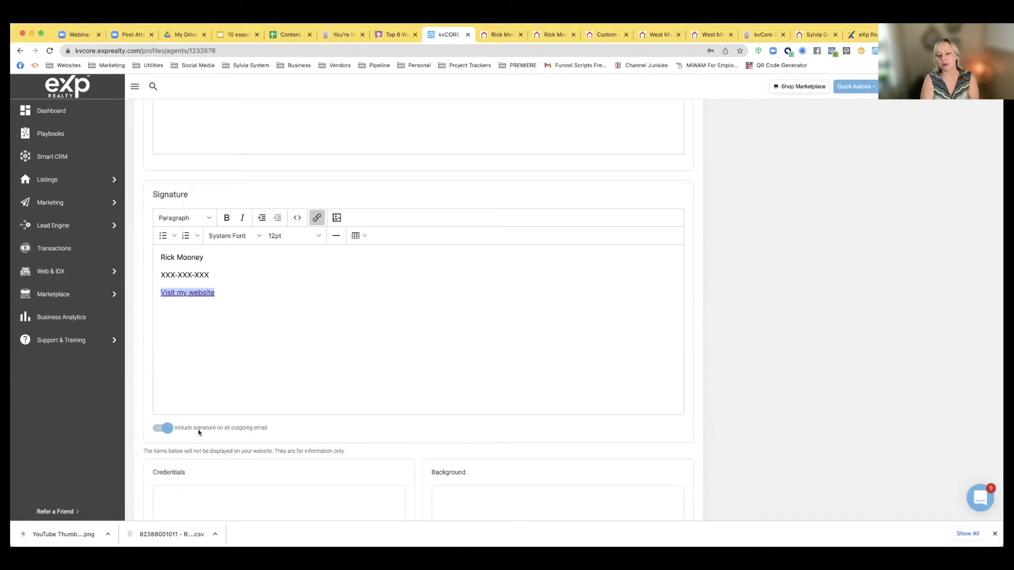
{"action": "scroll", "coordinate": [198, 429], "scroll_direction": "down", "scroll_amount": 5}
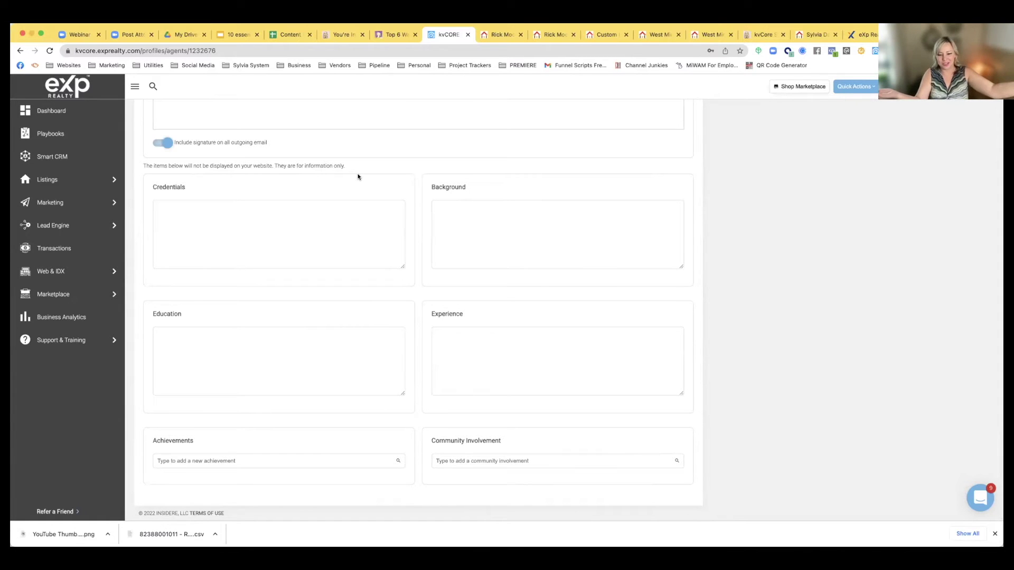
{"action": "scroll", "coordinate": [358, 177], "scroll_direction": "up", "scroll_amount": 20}
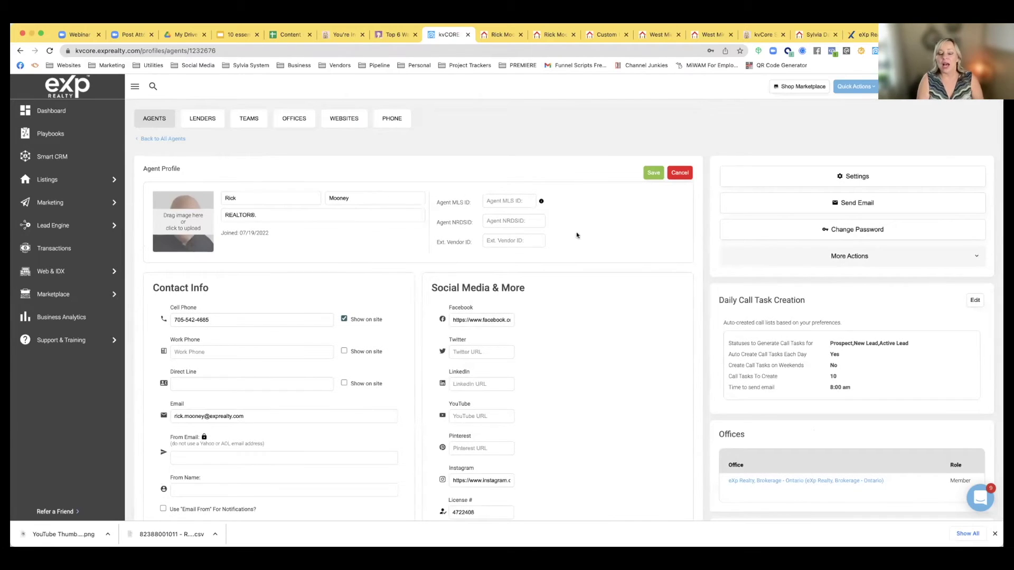
{"action": "left_click", "coordinate": [831, 177]}
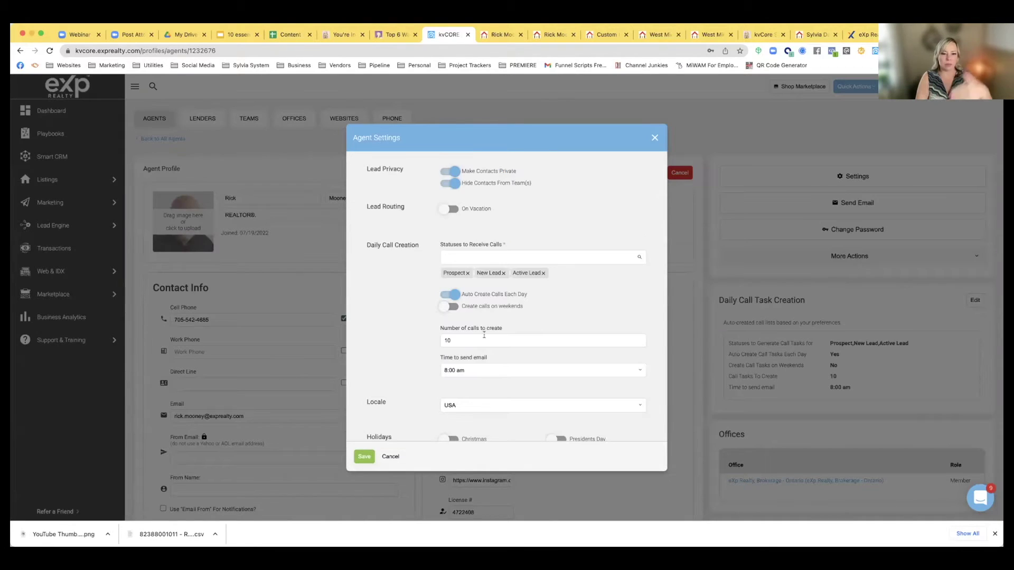
Close Agent Settings without changes and switch to the agent's public profile page
{"action": "scroll", "coordinate": [484, 335], "scroll_direction": "down", "scroll_amount": 1}
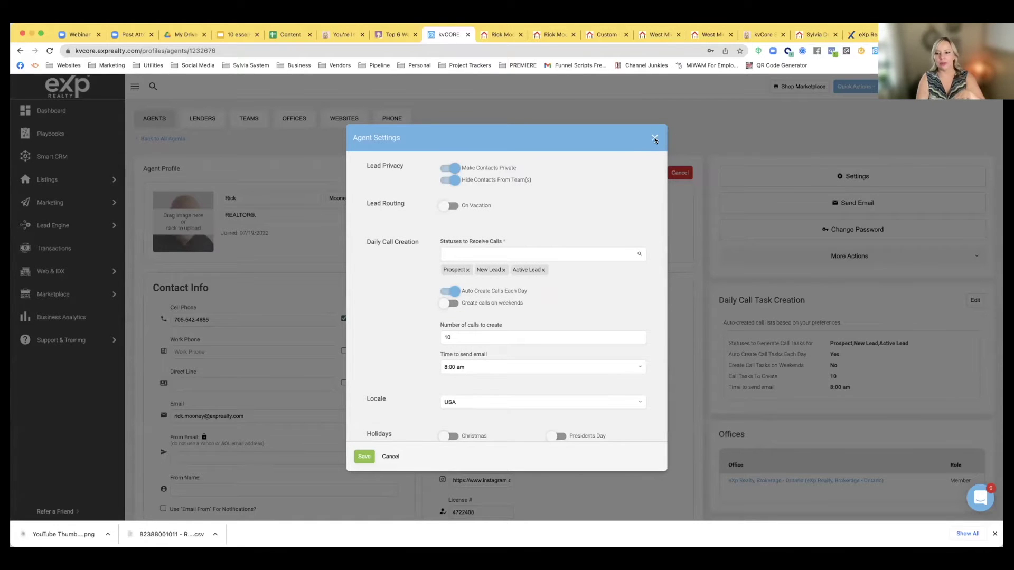
{"action": "left_click", "coordinate": [655, 139]}
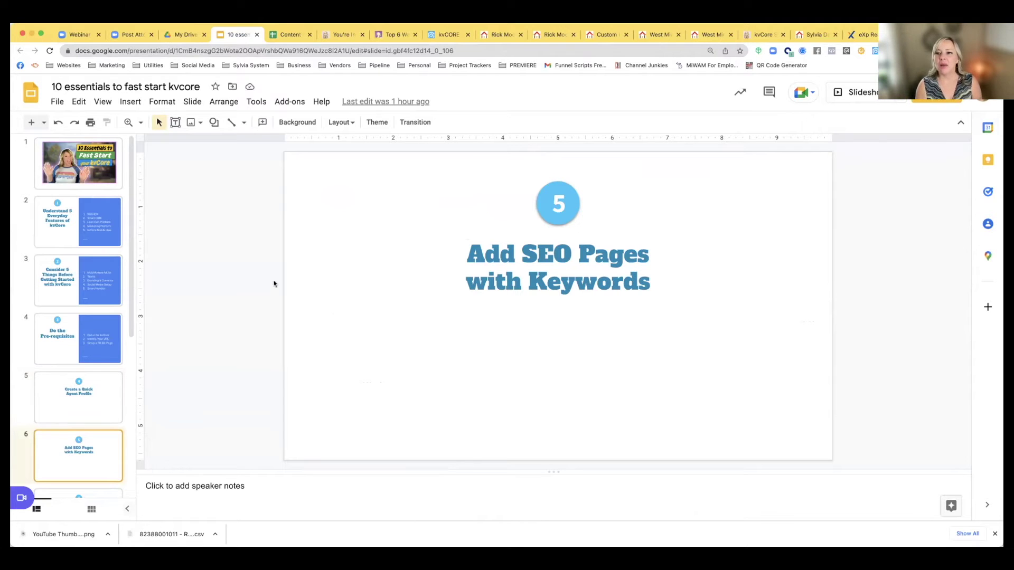
{"action": "left_click", "coordinate": [799, 35]}
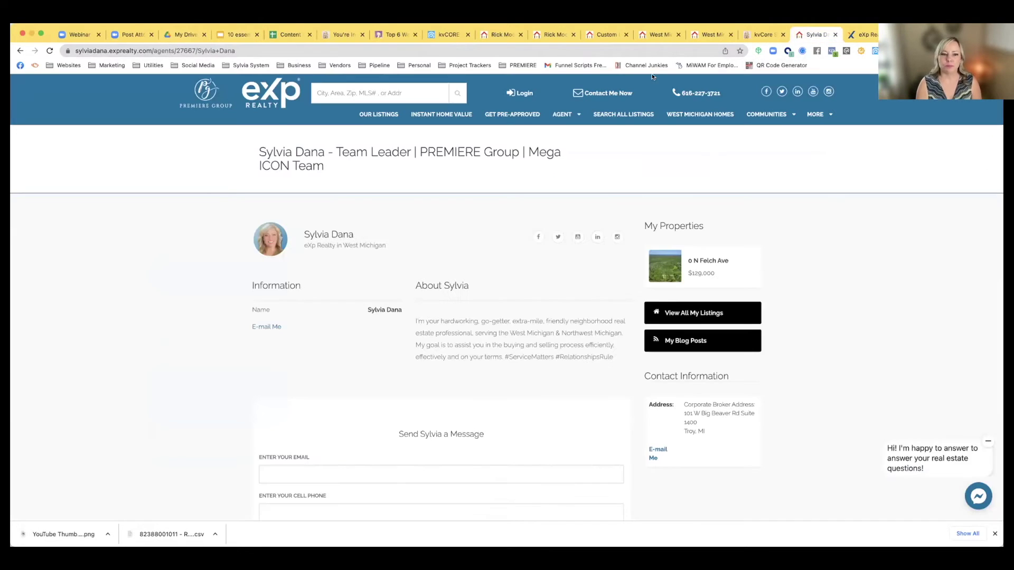
Expand the home page's Areas We Cover list and open the Canadian Lakes area page
{"action": "scroll", "coordinate": [413, 328], "scroll_direction": "down", "scroll_amount": 8}
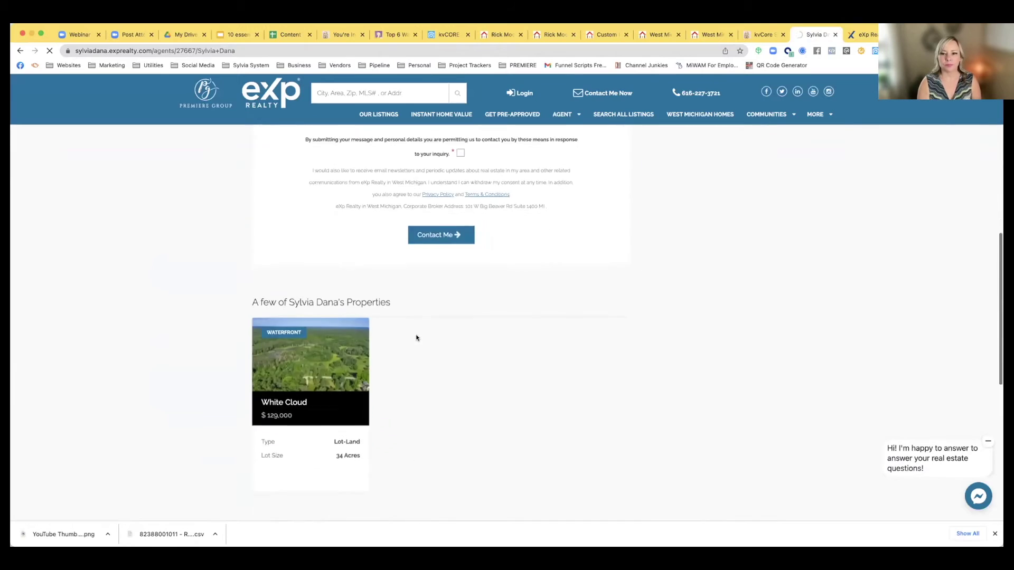
{"action": "scroll", "coordinate": [416, 338], "scroll_direction": "down", "scroll_amount": 20}
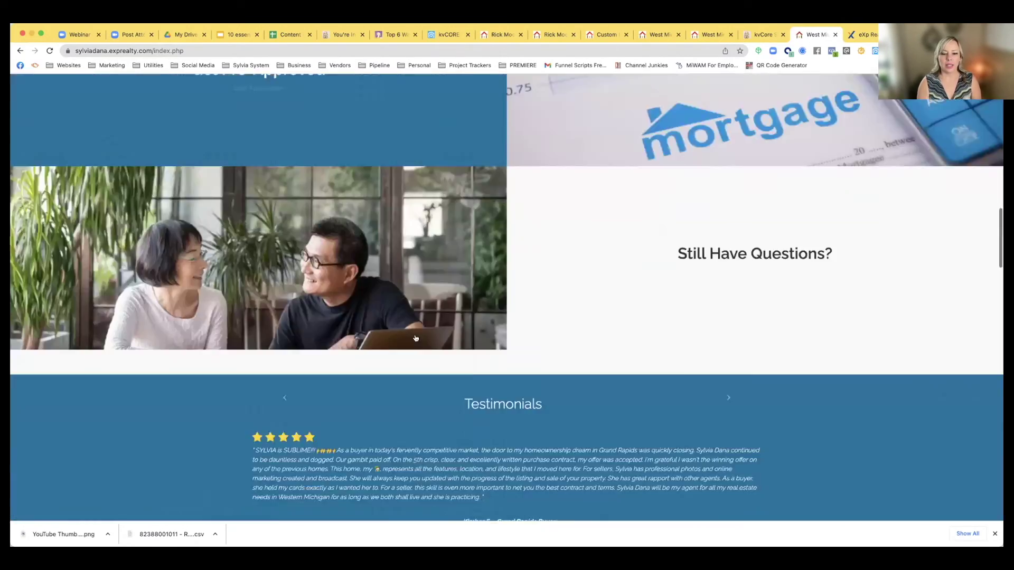
{"action": "scroll", "coordinate": [416, 337], "scroll_direction": "down", "scroll_amount": 7}
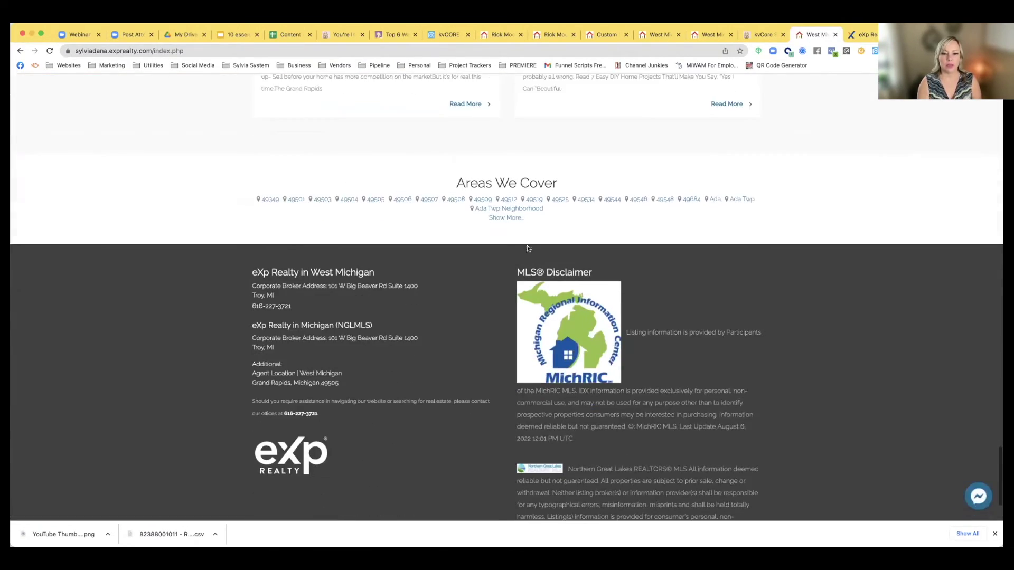
{"action": "left_click", "coordinate": [507, 218]}
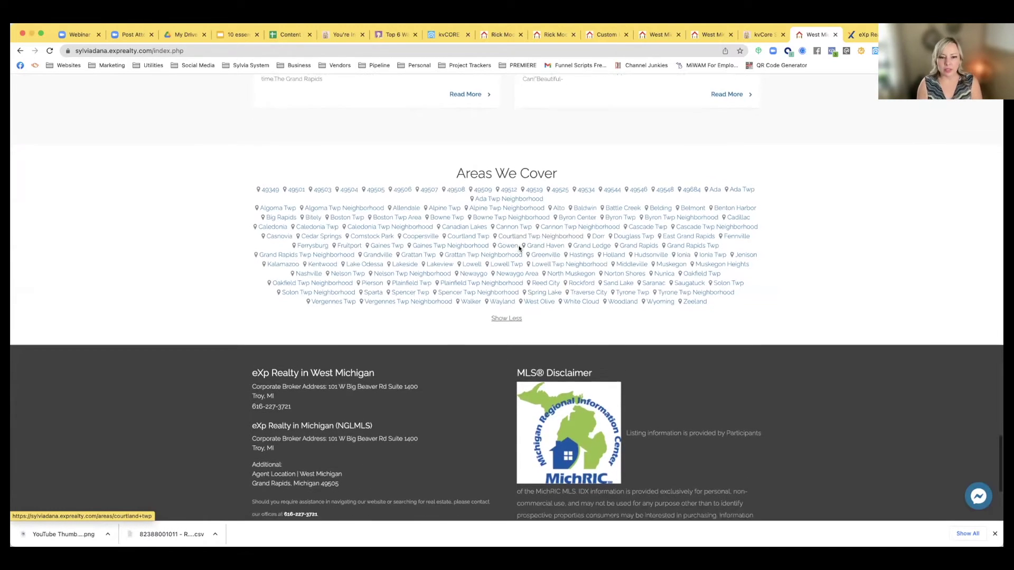
{"action": "left_click", "coordinate": [509, 251]}
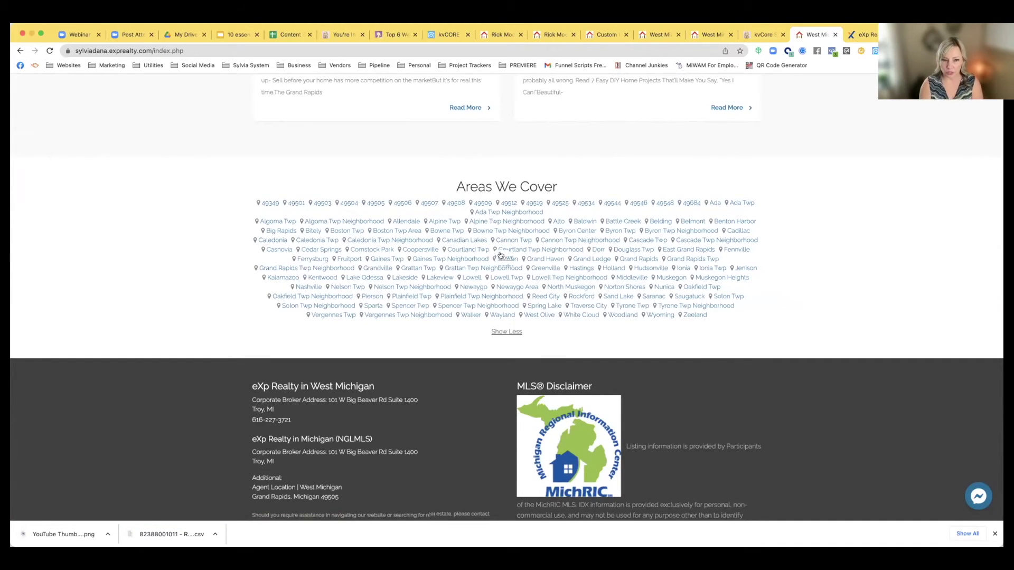
{"action": "scroll", "coordinate": [498, 255], "scroll_direction": "down", "scroll_amount": 1}
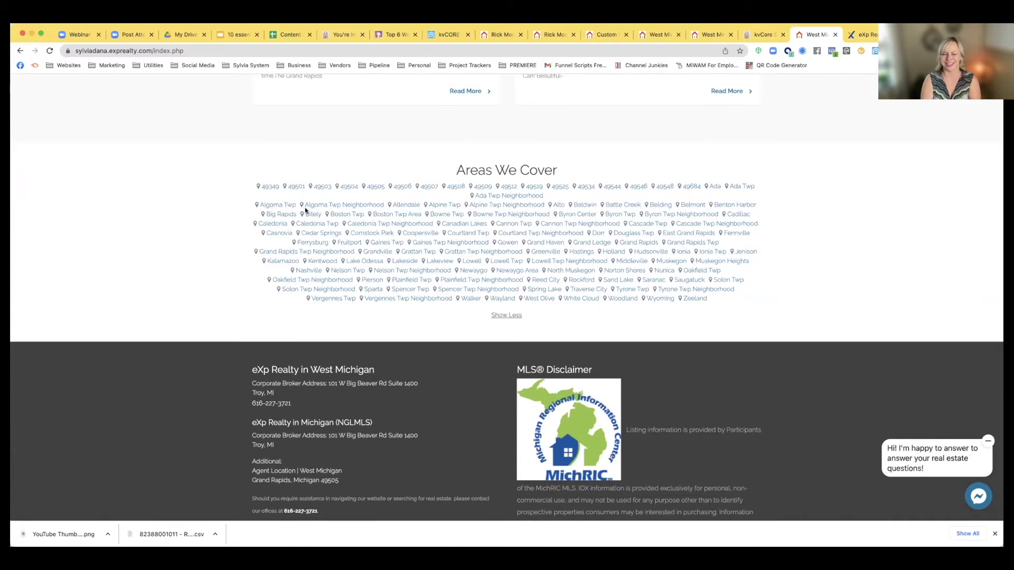
{"action": "scroll", "coordinate": [305, 210], "scroll_direction": "up", "scroll_amount": 4}
{"action": "scroll", "coordinate": [305, 211], "scroll_direction": "down", "scroll_amount": 3}
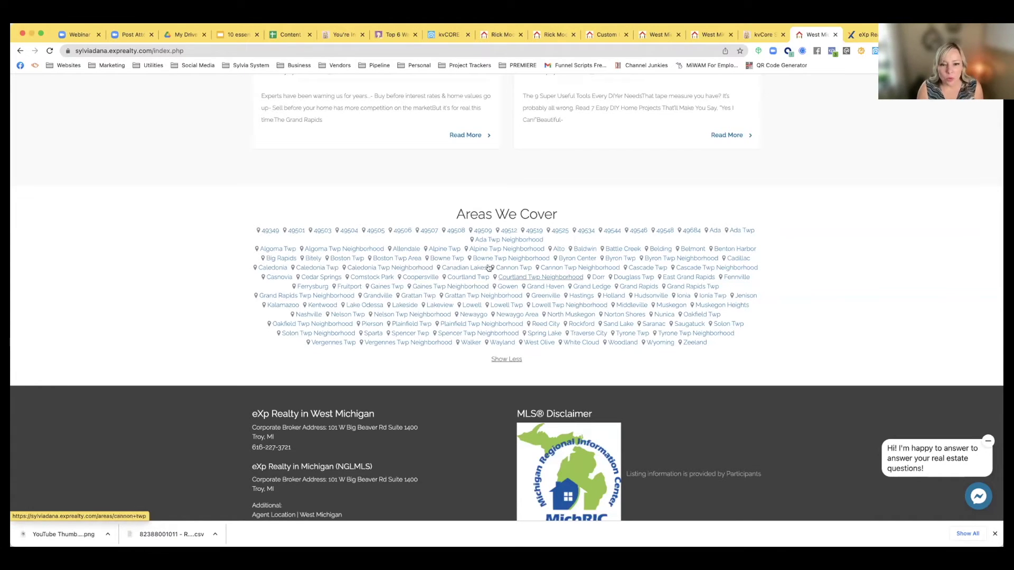
{"action": "left_click", "coordinate": [452, 270]}
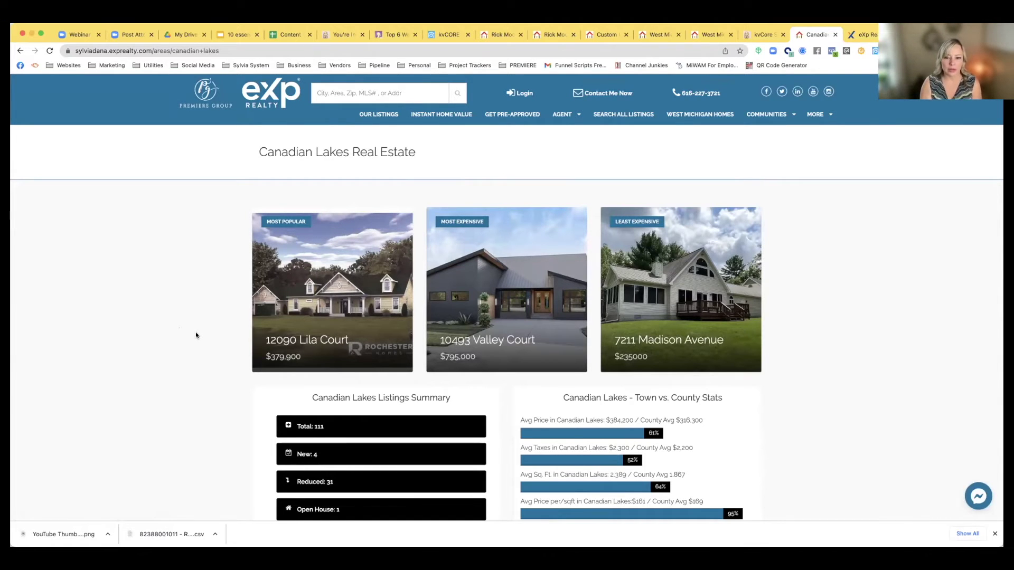
Select the Canadian Lakes page URL and scroll through the area page
{"action": "scroll", "coordinate": [192, 348], "scroll_direction": "down", "scroll_amount": 2}
{"action": "scroll", "coordinate": [192, 348], "scroll_direction": "up", "scroll_amount": 2}
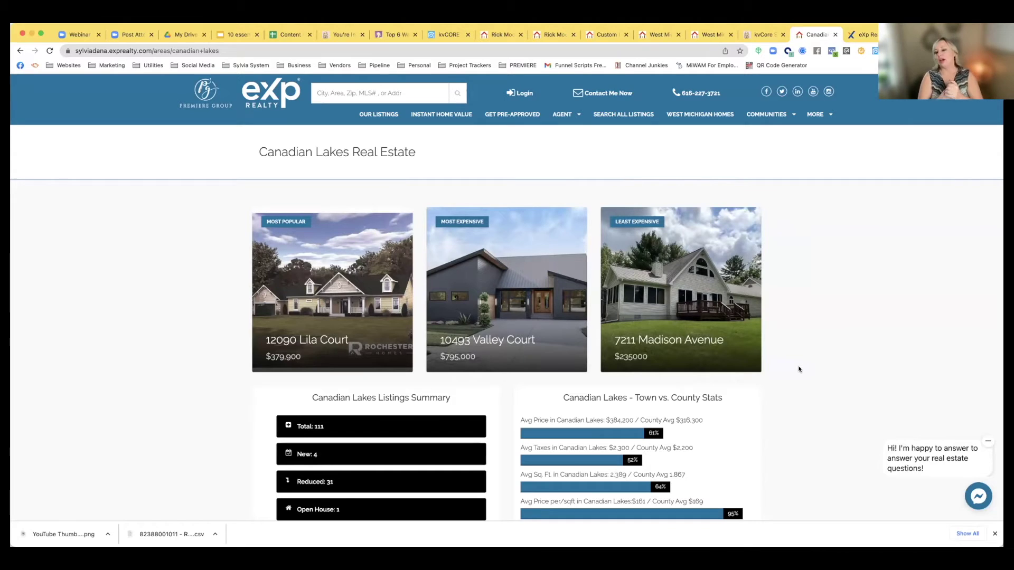
{"action": "left_click", "coordinate": [242, 51]}
{"action": "left_click_drag", "start_coordinate": [241, 50], "coordinate": [48, 53]}
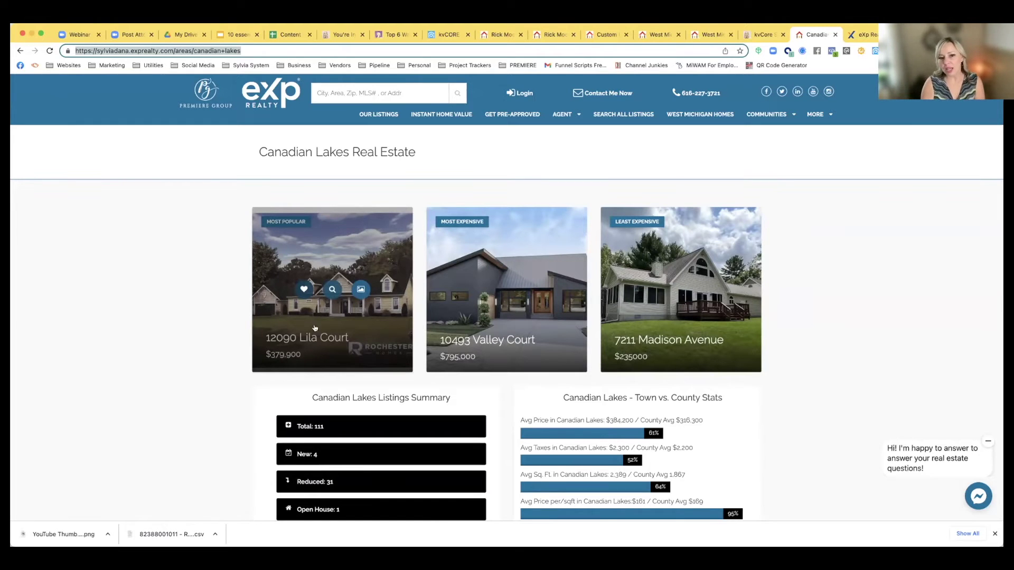
{"action": "scroll", "coordinate": [274, 341], "scroll_direction": "down", "scroll_amount": 4}
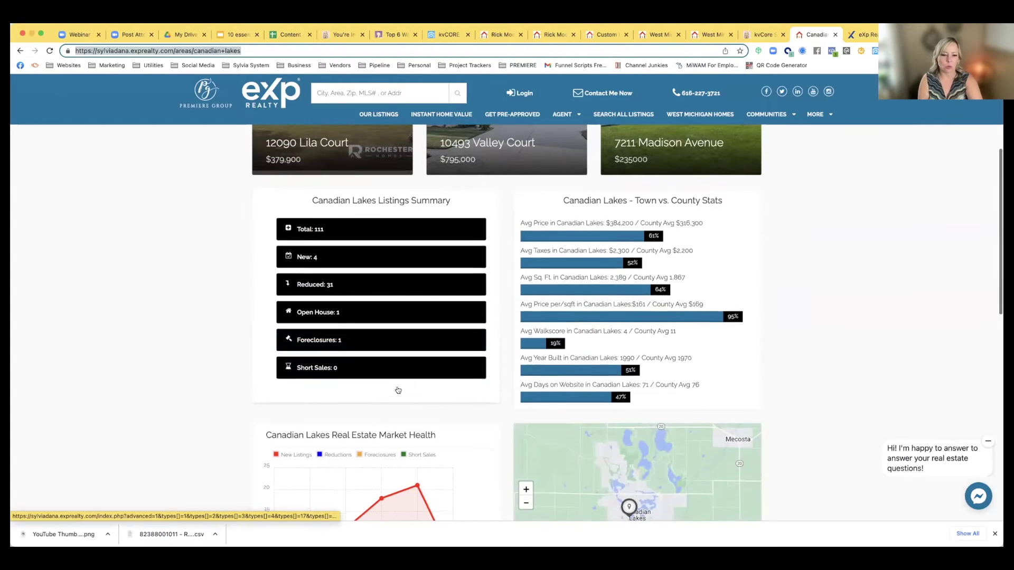
{"action": "scroll", "coordinate": [397, 385], "scroll_direction": "down", "scroll_amount": 1}
{"action": "scroll", "coordinate": [397, 387], "scroll_direction": "down", "scroll_amount": 6}
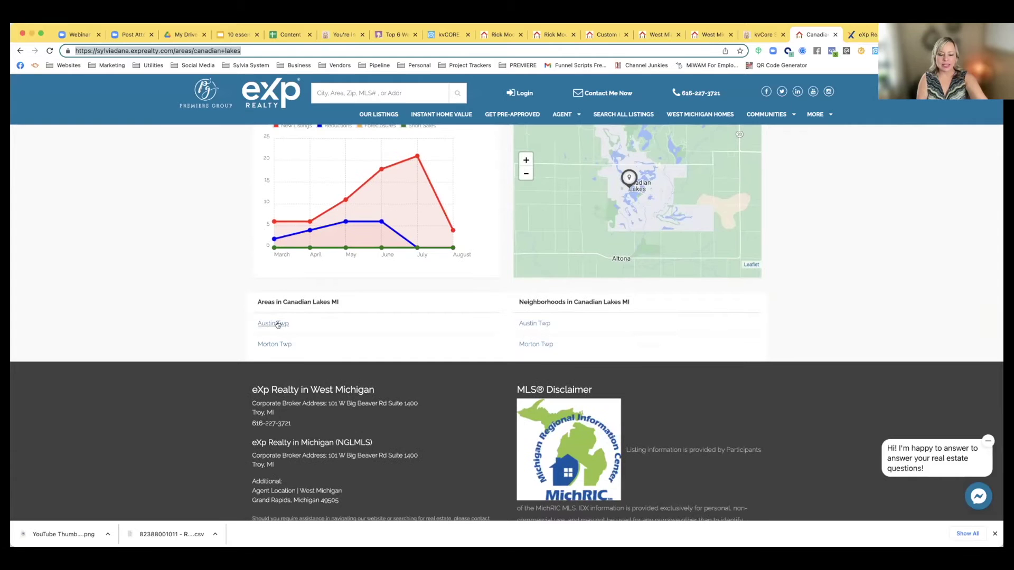
{"action": "scroll", "coordinate": [475, 344], "scroll_direction": "up", "scroll_amount": 1}
{"action": "scroll", "coordinate": [475, 344], "scroll_direction": "up", "scroll_amount": 12}
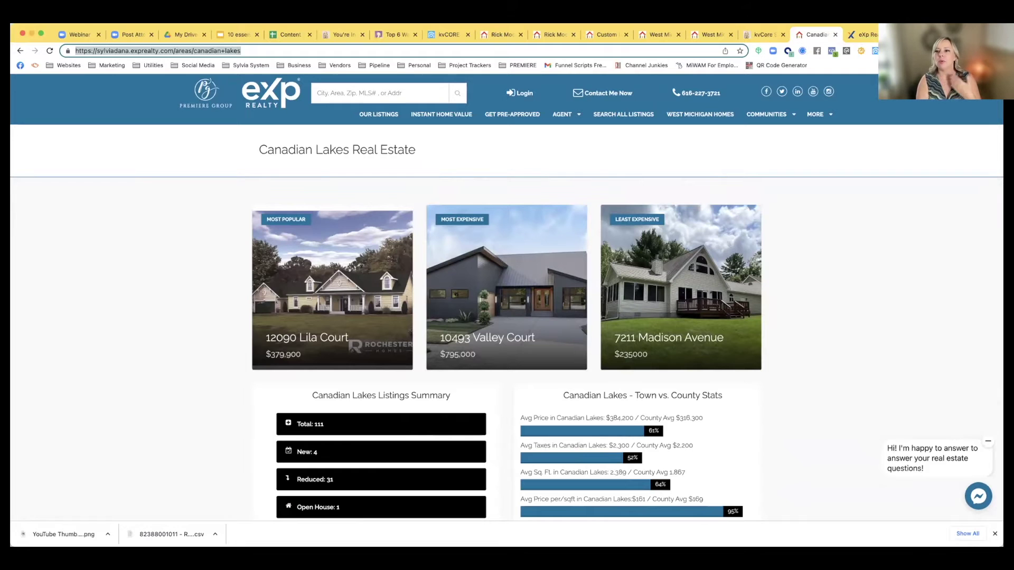
Open a second agent's exprealty.com website in a new browser tab
{"action": "left_click", "coordinate": [711, 34]}
{"action": "key", "text": "super+t"}
{"action": "type", "text": "traceyabston.exprealty.com"}
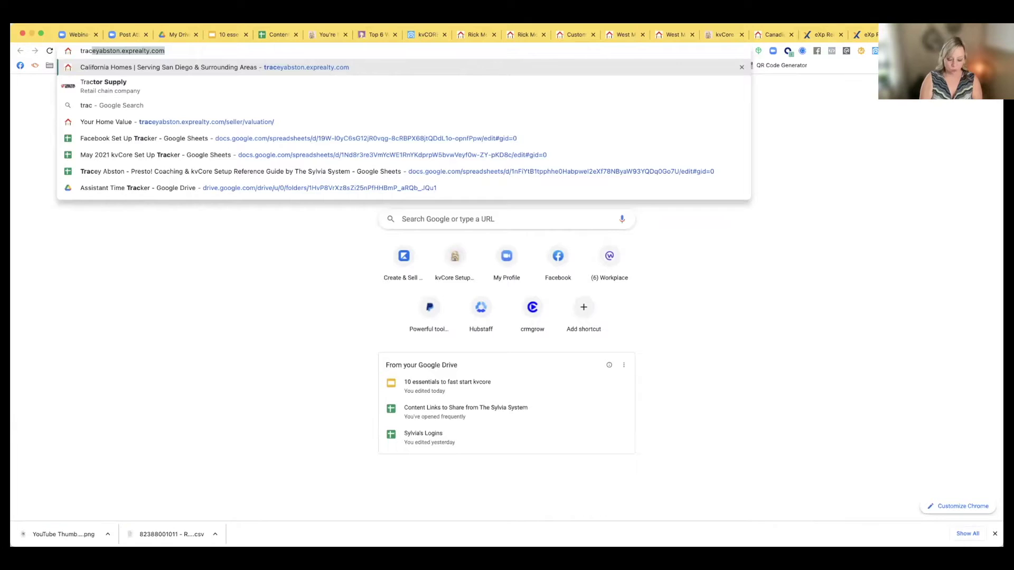
{"action": "key", "text": "Return"}
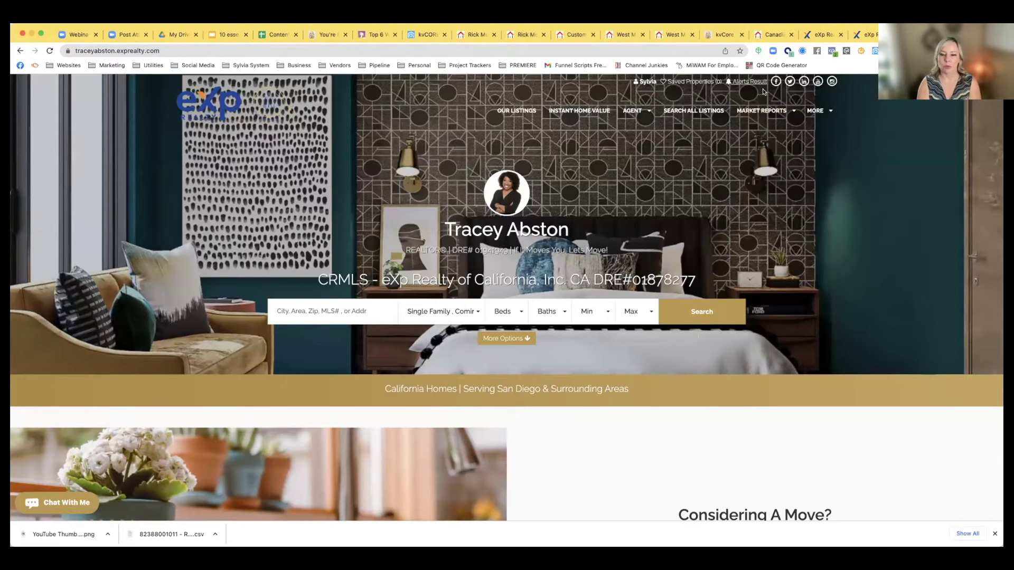
From Market Reports, open the Temecula page and its most popular $3,649,900 listing
{"action": "mouse_move", "coordinate": [762, 111]}
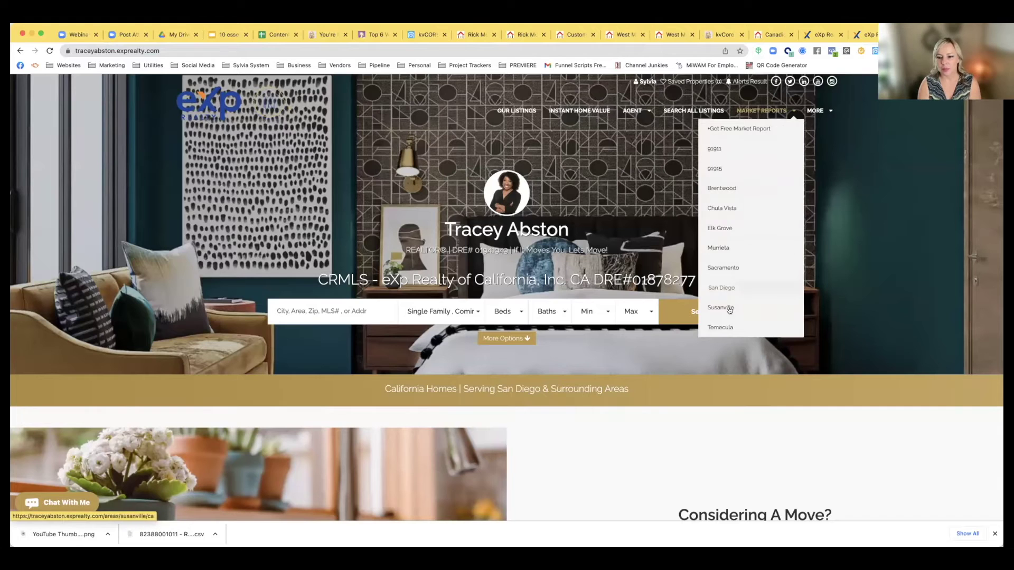
{"action": "left_click", "coordinate": [724, 327]}
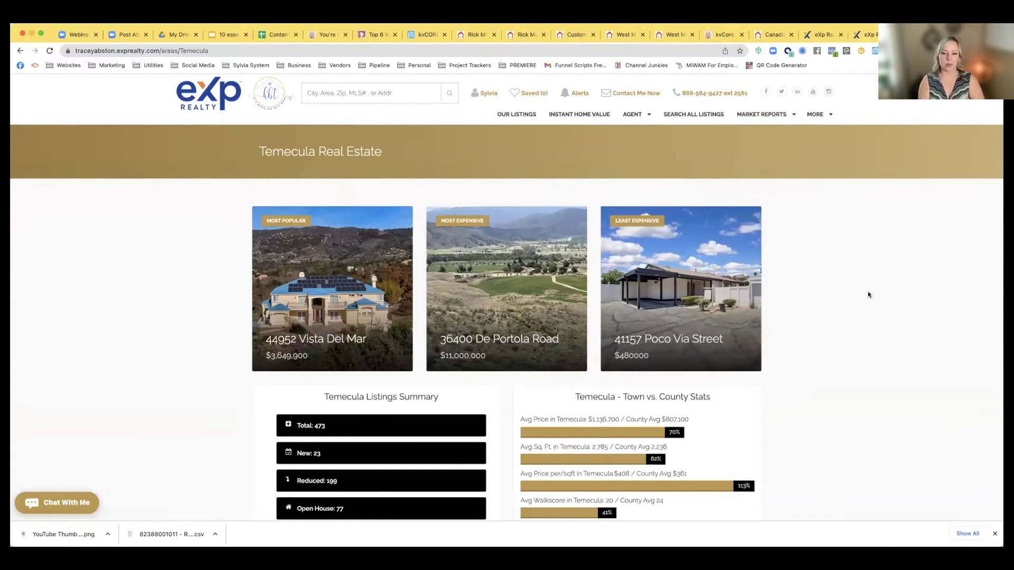
{"action": "scroll", "coordinate": [868, 295], "scroll_direction": "down", "scroll_amount": 5}
{"action": "scroll", "coordinate": [868, 295], "scroll_direction": "down", "scroll_amount": 3}
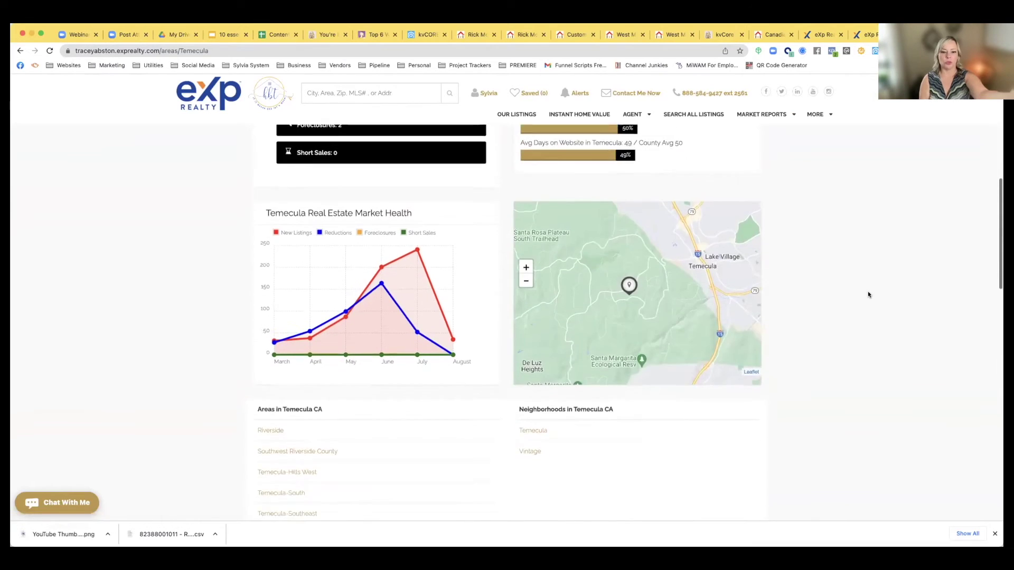
{"action": "scroll", "coordinate": [868, 294], "scroll_direction": "up", "scroll_amount": 8}
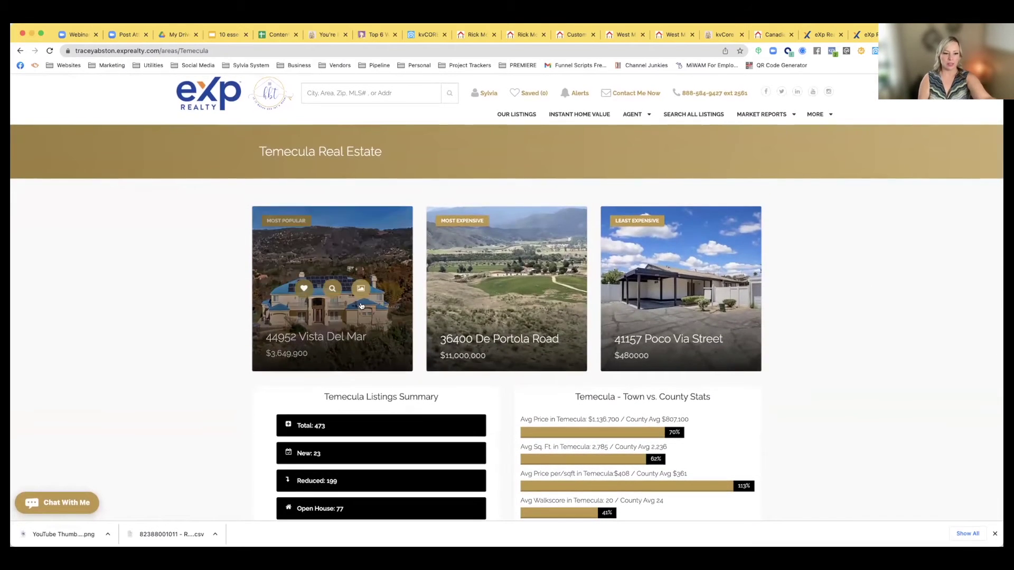
{"action": "scroll", "coordinate": [671, 292], "scroll_direction": "down", "scroll_amount": 4}
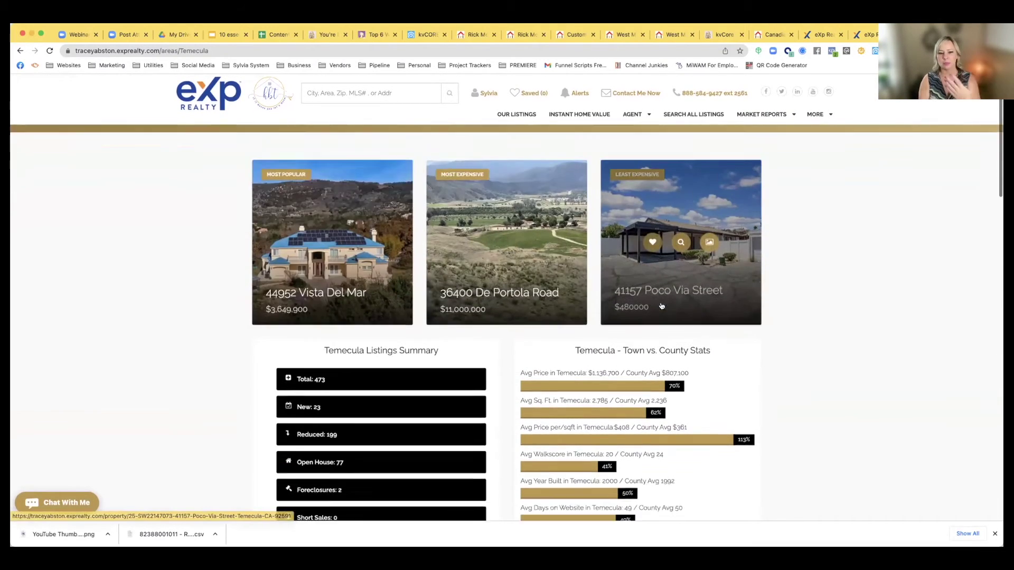
{"action": "scroll", "coordinate": [661, 306], "scroll_direction": "up", "scroll_amount": 4}
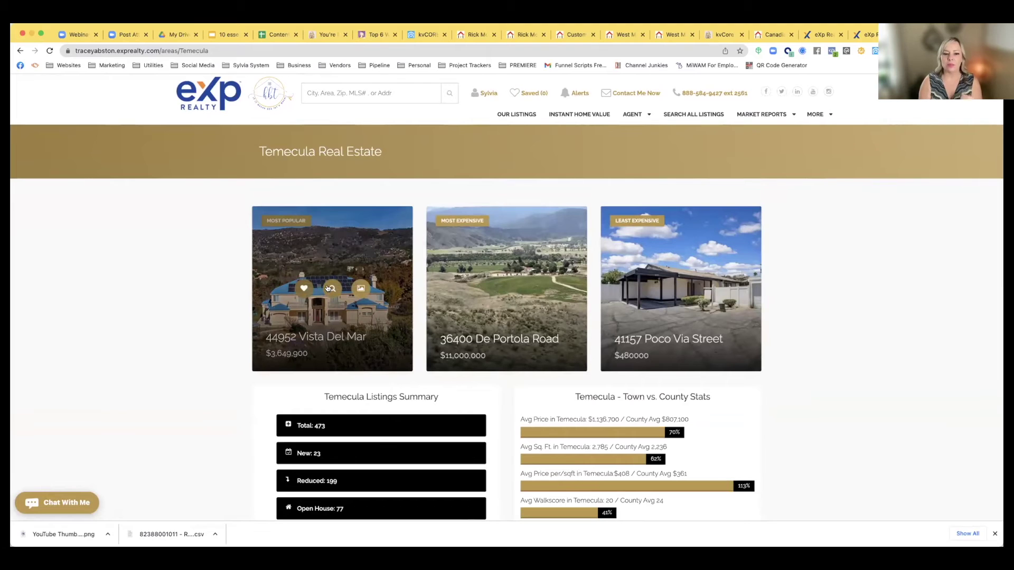
{"action": "left_click", "coordinate": [328, 288]}
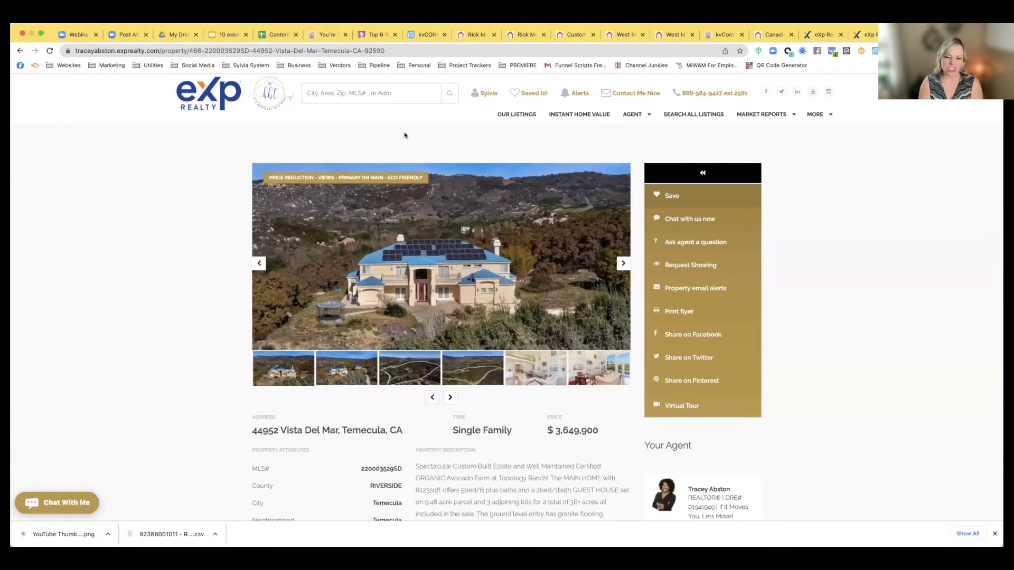
Browse the listing photos, check the monthly Temecula saved search, then return to kvCORE
{"action": "left_click", "coordinate": [622, 264]}
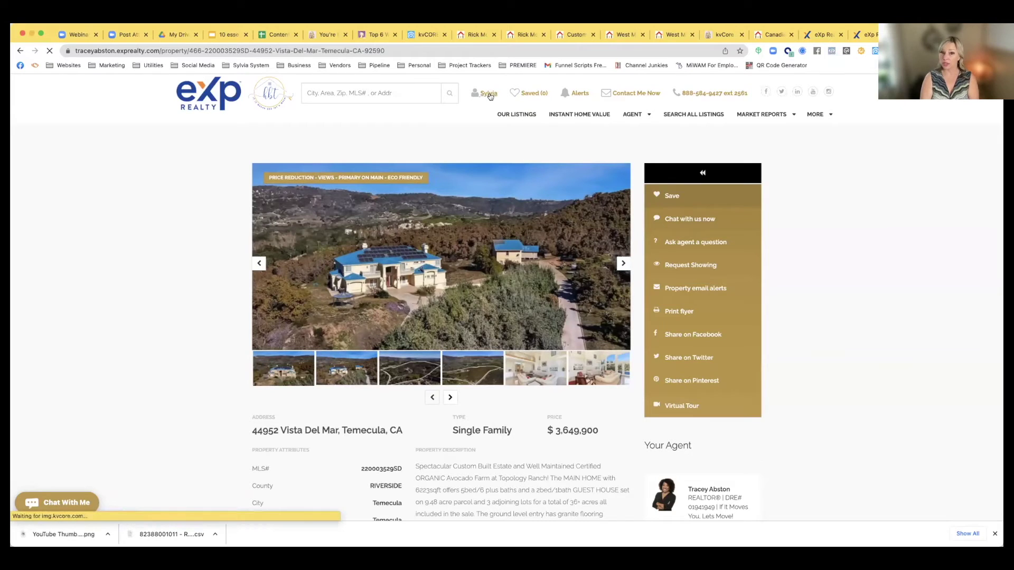
{"action": "left_click", "coordinate": [487, 94]}
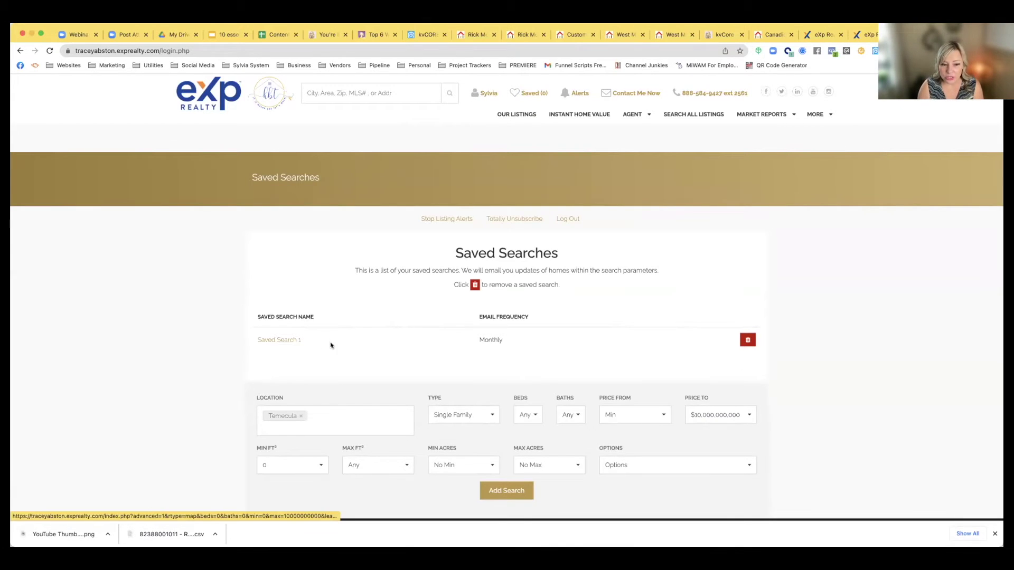
{"action": "scroll", "coordinate": [331, 343], "scroll_direction": "down", "scroll_amount": 3}
{"action": "scroll", "coordinate": [465, 357], "scroll_direction": "up", "scroll_amount": 3}
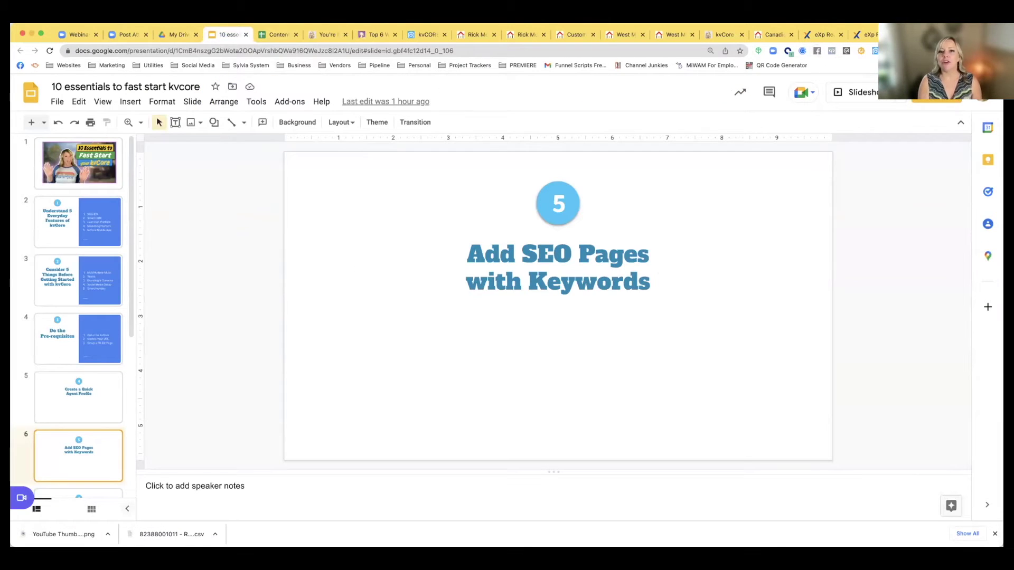
{"action": "left_click", "coordinate": [425, 35]}
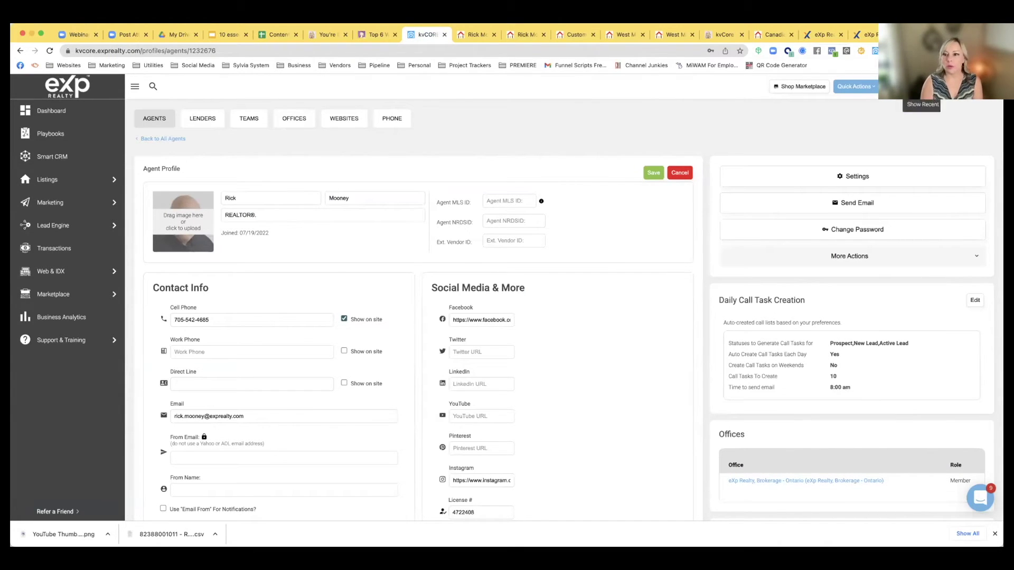
Open the agent's public website from the account menu and scroll to Areas We Cover (Blind River to Wawa)
{"action": "left_click", "coordinate": [979, 87]}
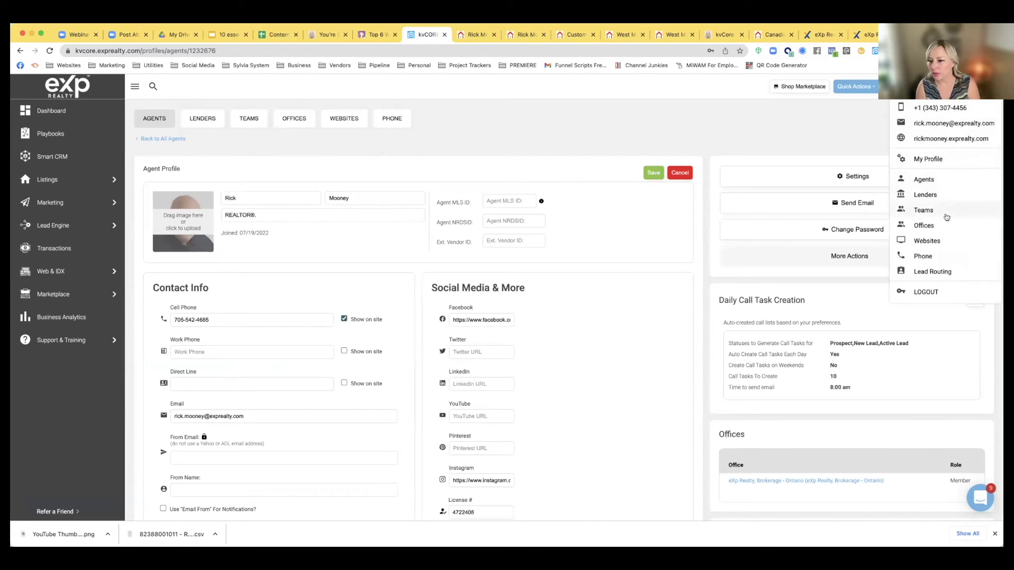
{"action": "left_click", "coordinate": [930, 139]}
{"action": "scroll", "coordinate": [674, 254], "scroll_direction": "down", "scroll_amount": 1}
{"action": "scroll", "coordinate": [674, 254], "scroll_direction": "down", "scroll_amount": 15}
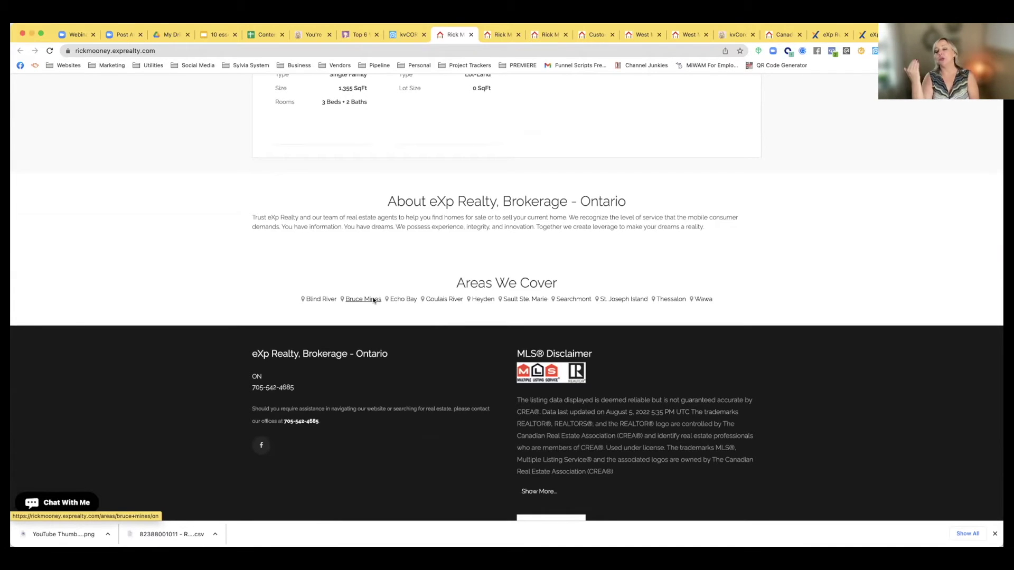
Open the Bruce Mines area page, then return to the kvCORE back office
{"action": "left_click", "coordinate": [373, 300]}
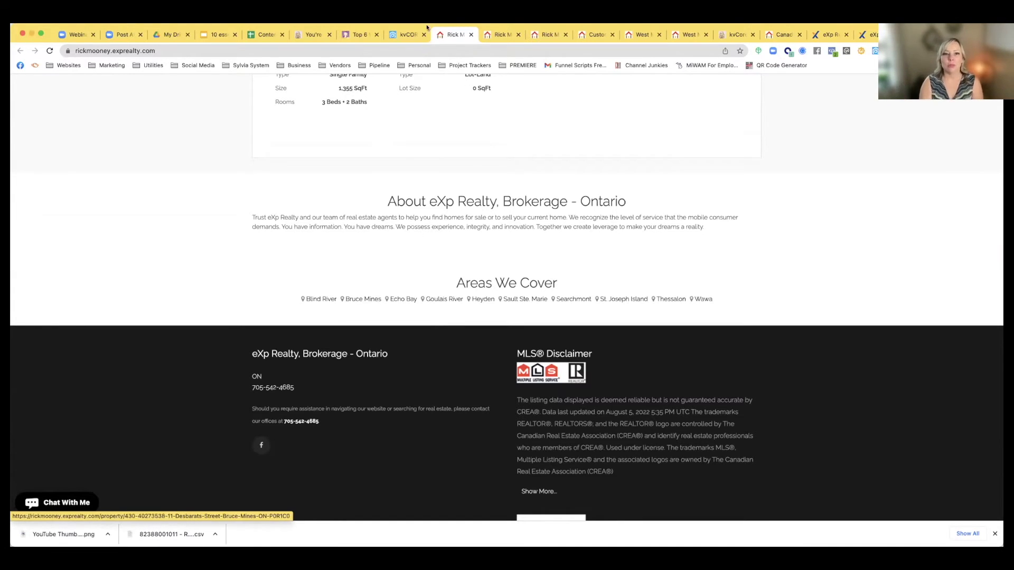
{"action": "left_click", "coordinate": [406, 34]}
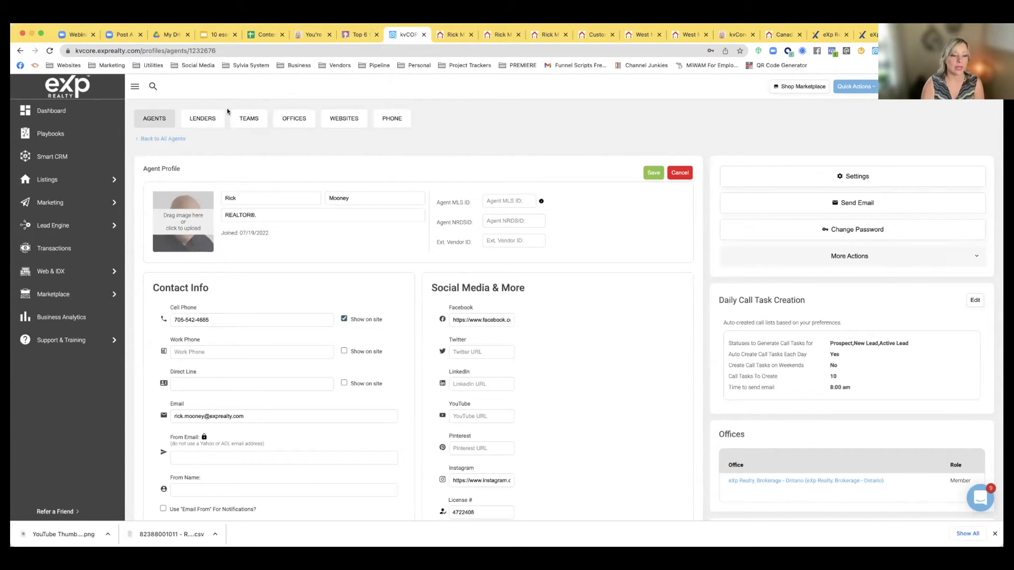
Open the website content settings under My Website & IDX
{"action": "mouse_move", "coordinate": [55, 272]}
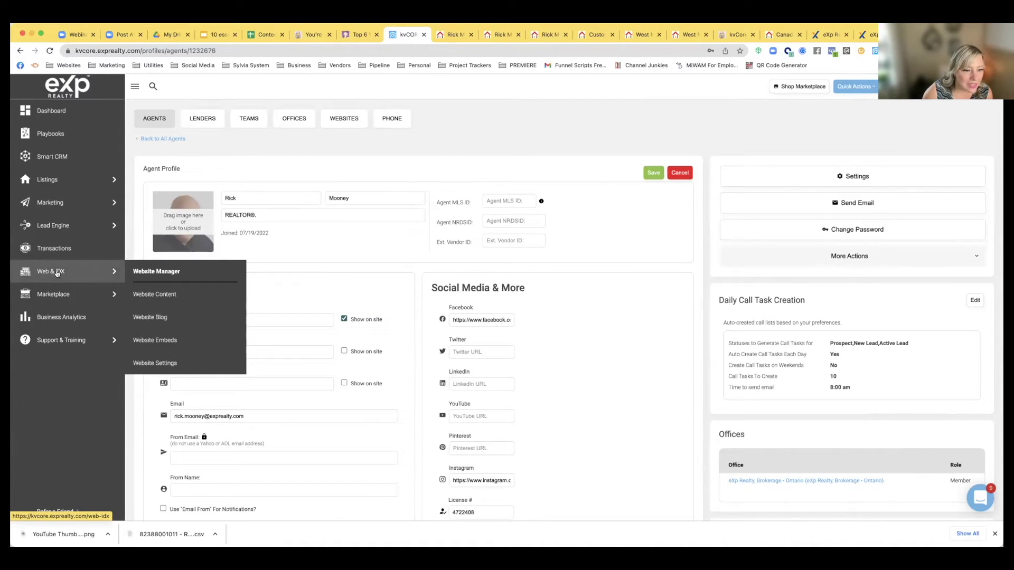
{"action": "left_click", "coordinate": [150, 293]}
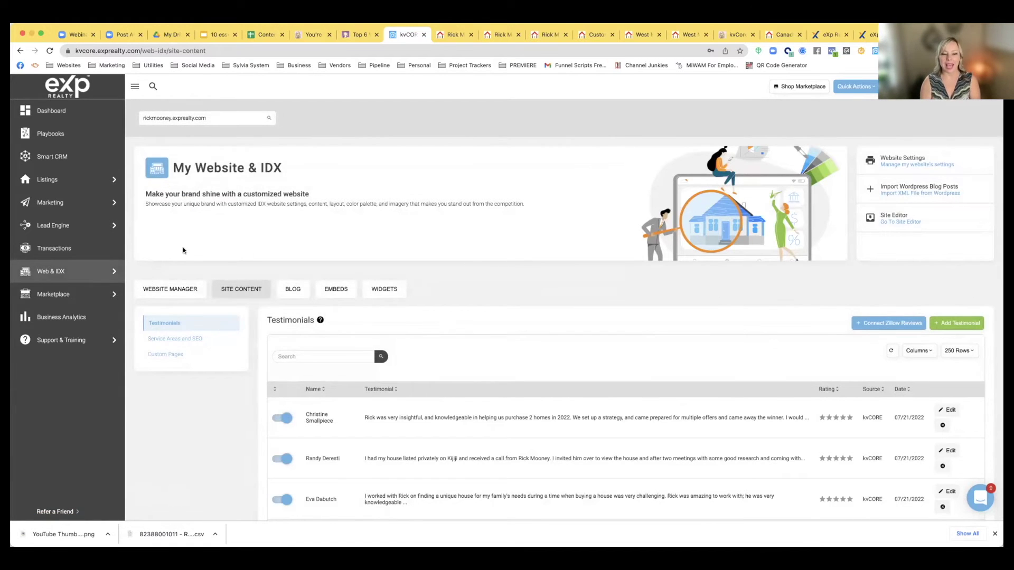
{"action": "scroll", "coordinate": [182, 250], "scroll_direction": "down", "scroll_amount": 2}
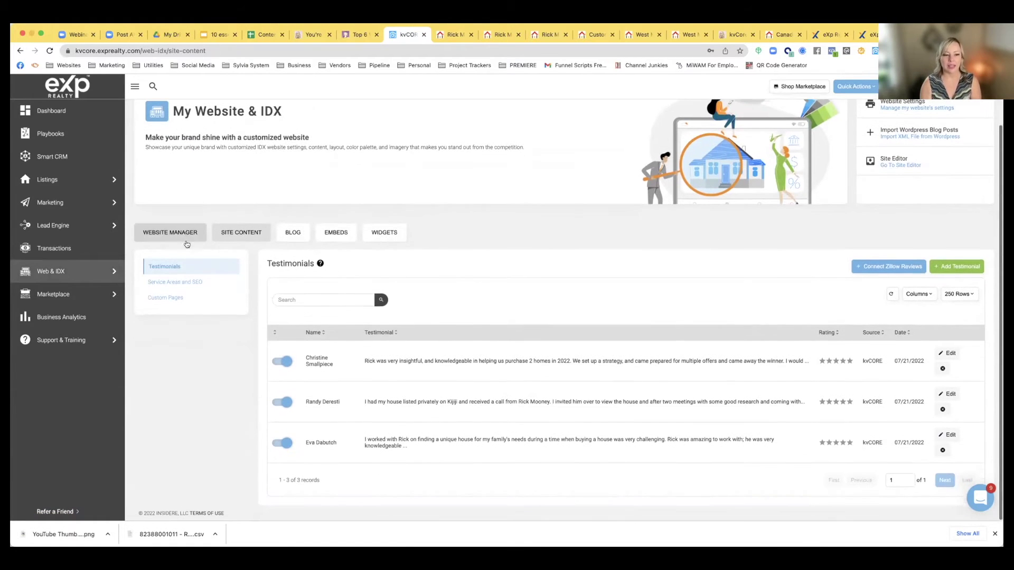
Show the Service Areas and SEO list and review its ten Ontario areas, Blind River to Wawa
{"action": "left_click", "coordinate": [173, 286]}
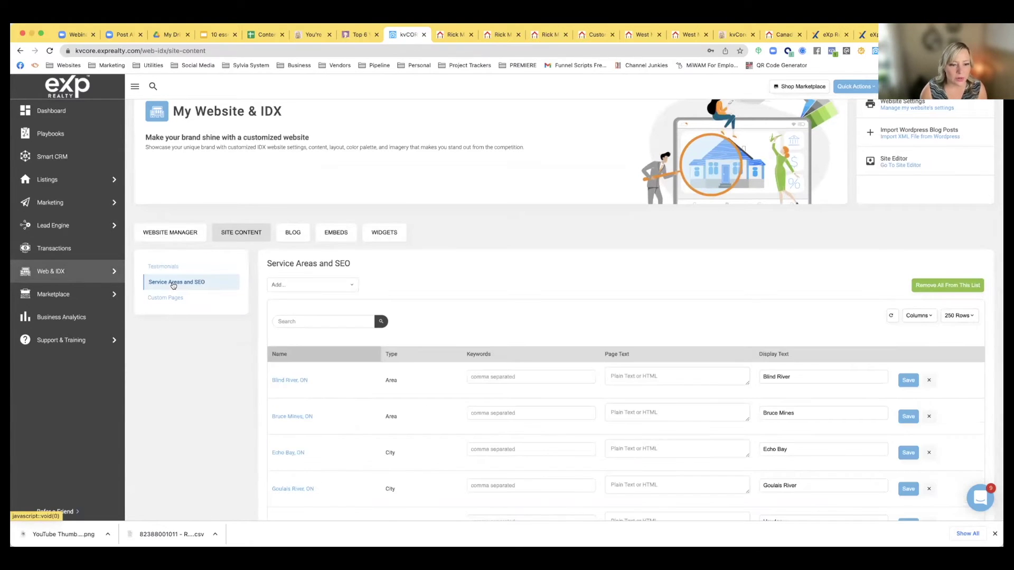
{"action": "scroll", "coordinate": [309, 272], "scroll_direction": "down", "scroll_amount": 5}
{"action": "scroll", "coordinate": [310, 273], "scroll_direction": "down", "scroll_amount": 5}
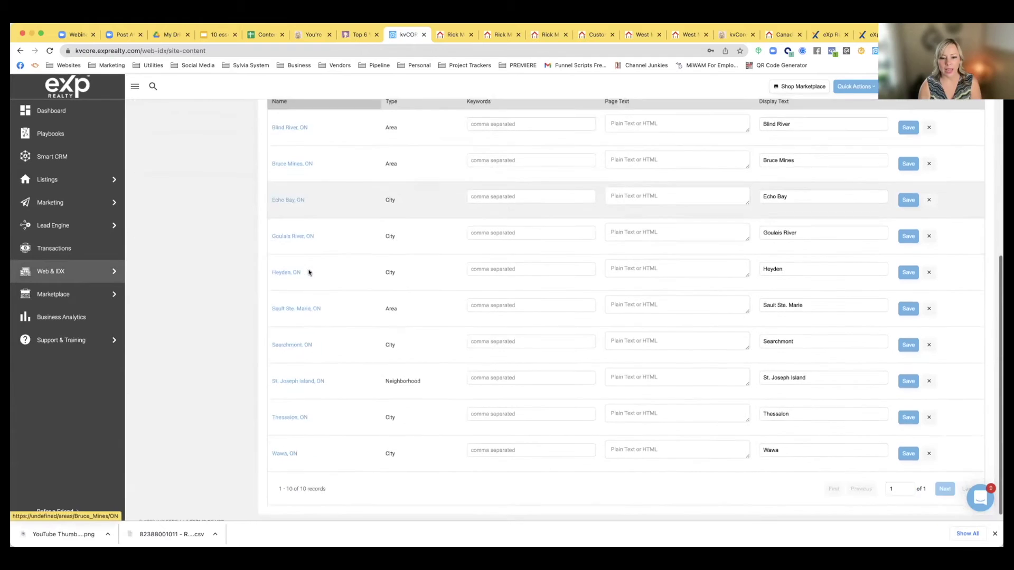
{"action": "scroll", "coordinate": [310, 273], "scroll_direction": "up", "scroll_amount": 10}
{"action": "scroll", "coordinate": [309, 272], "scroll_direction": "down", "scroll_amount": 2}
{"action": "scroll", "coordinate": [309, 273], "scroll_direction": "down", "scroll_amount": 2}
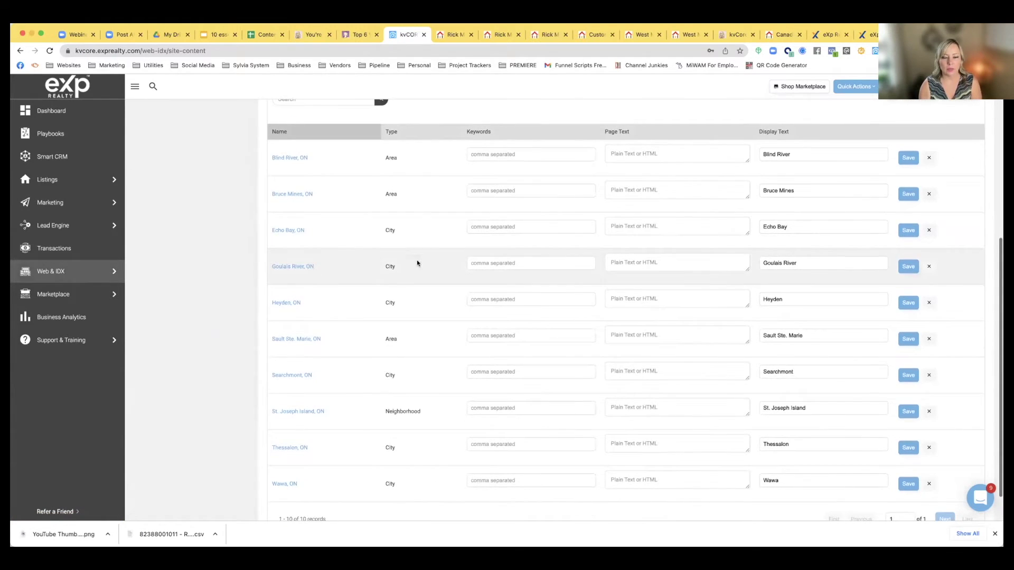
{"action": "scroll", "coordinate": [417, 262], "scroll_direction": "up", "scroll_amount": 10}
{"action": "scroll", "coordinate": [416, 306], "scroll_direction": "down", "scroll_amount": 4}
{"action": "scroll", "coordinate": [419, 306], "scroll_direction": "down", "scroll_amount": 1}
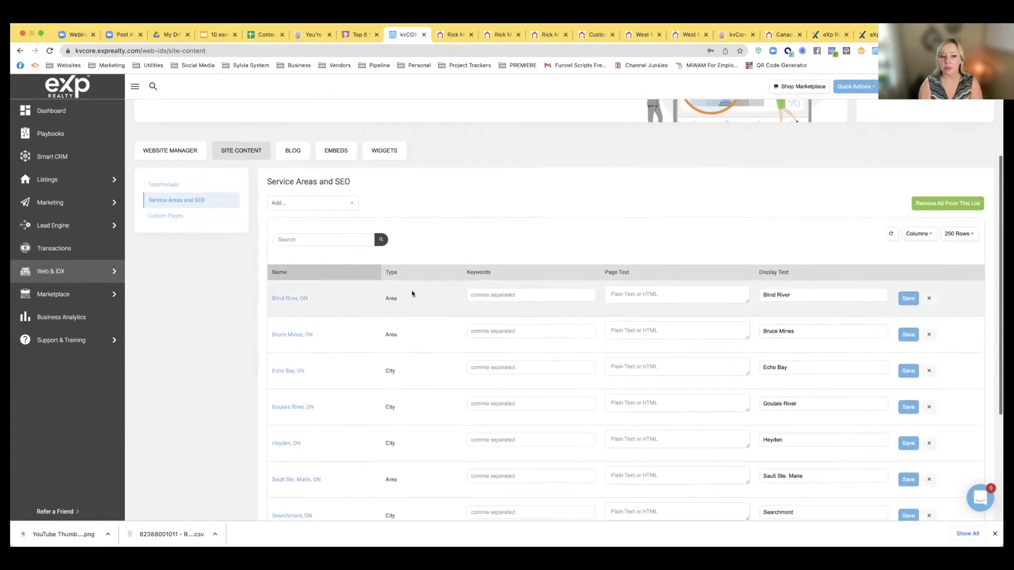
{"action": "scroll", "coordinate": [357, 258], "scroll_direction": "down", "scroll_amount": 4}
{"action": "scroll", "coordinate": [357, 259], "scroll_direction": "down", "scroll_amount": 1}
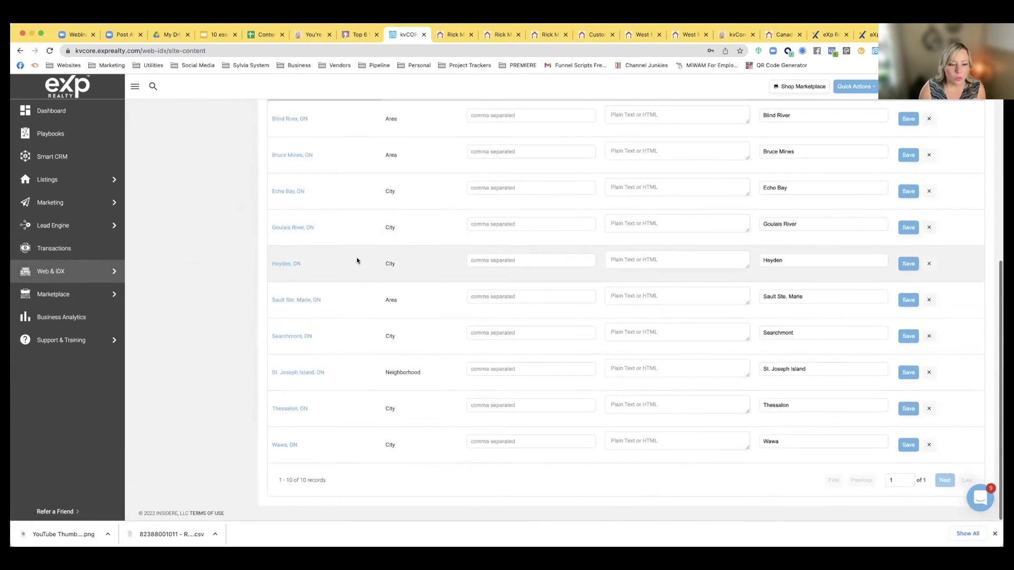
{"action": "scroll", "coordinate": [356, 259], "scroll_direction": "up", "scroll_amount": 3}
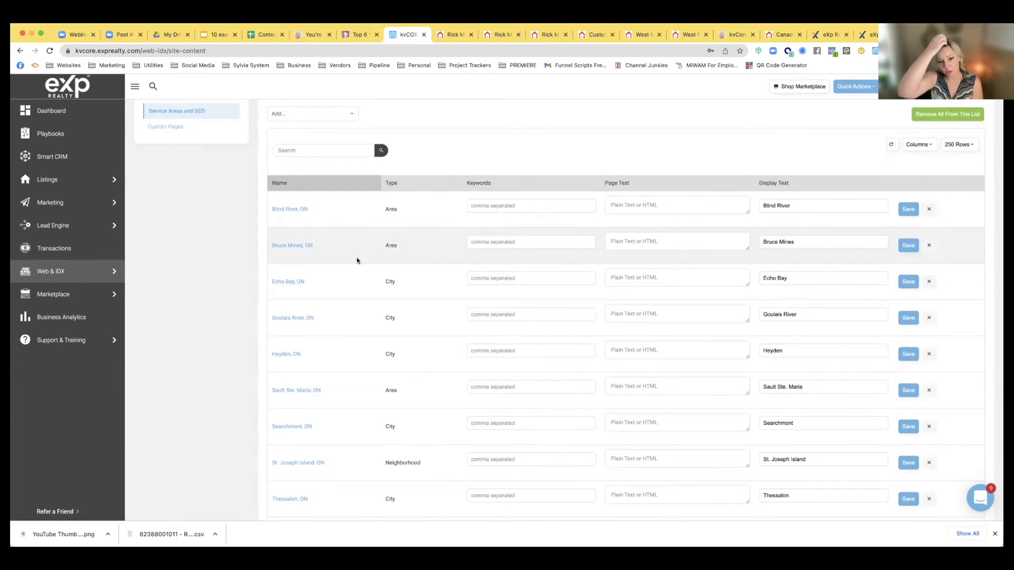
Search 'elliot' and add 'Elliot Lake, ON' as a City service area, then check the table
{"action": "scroll", "coordinate": [356, 258], "scroll_direction": "up", "scroll_amount": 2}
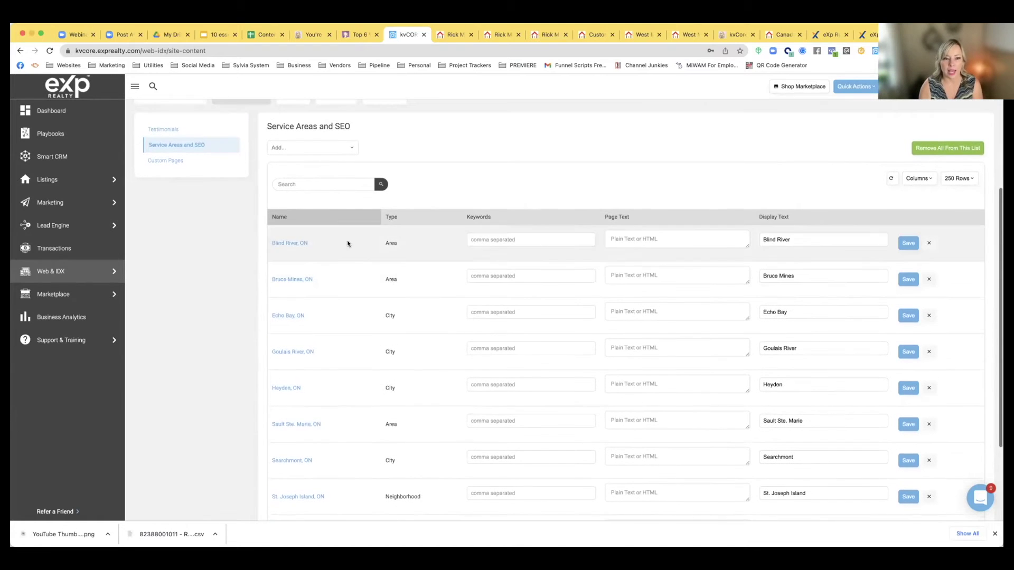
{"action": "left_click", "coordinate": [327, 184]}
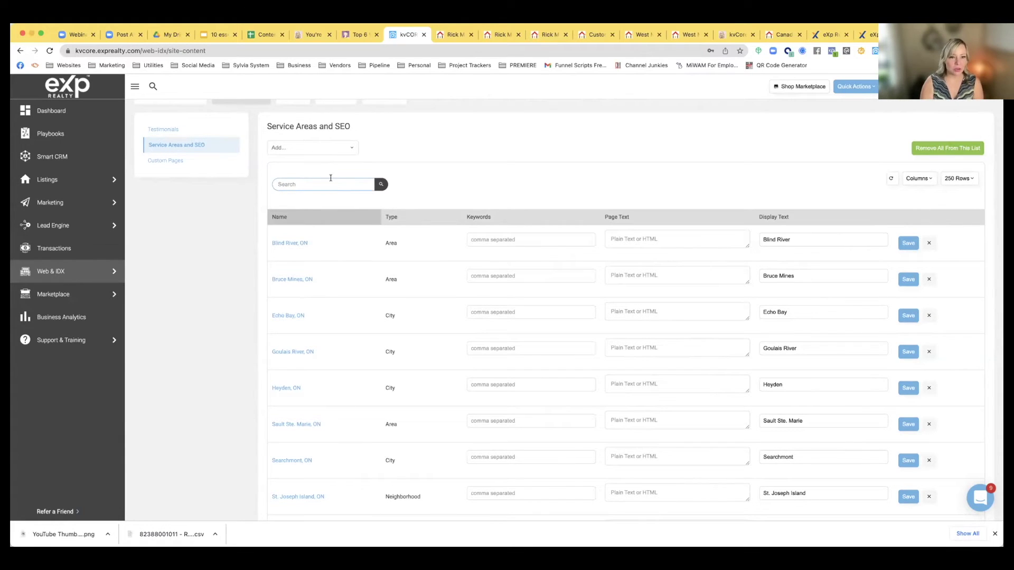
{"action": "left_click", "coordinate": [302, 149]}
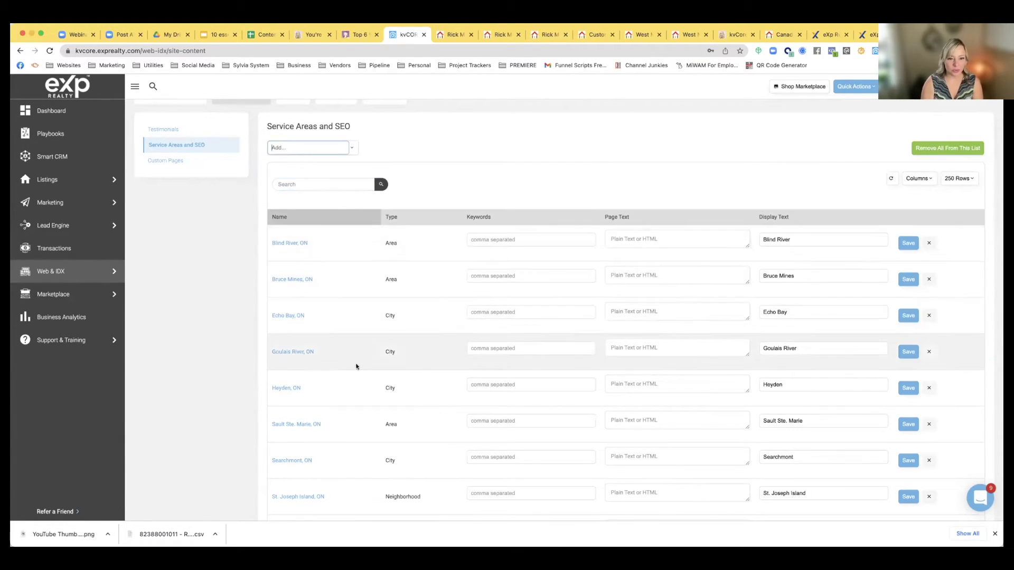
{"action": "type", "text": "e"}
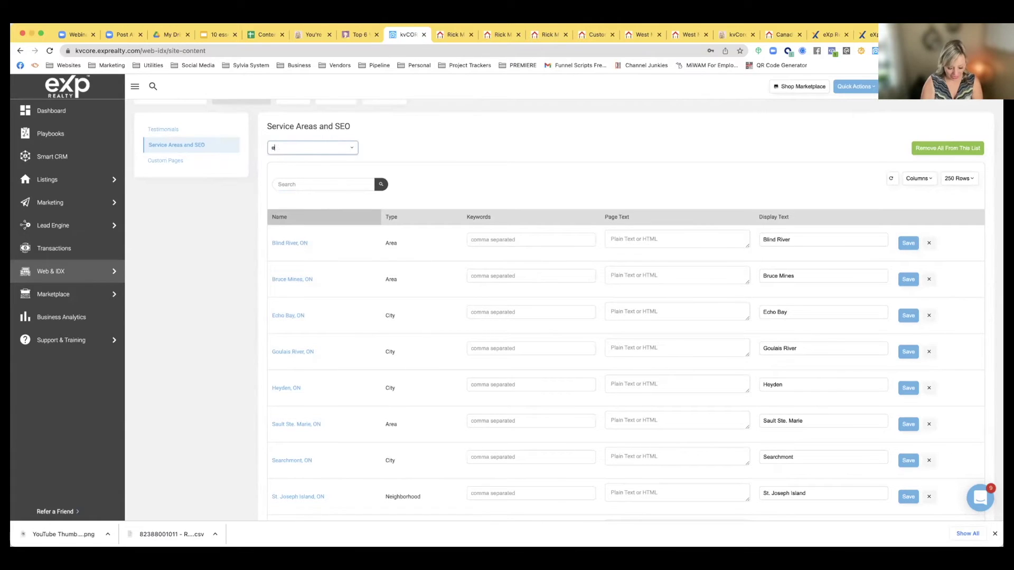
{"action": "type", "text": "lliot"}
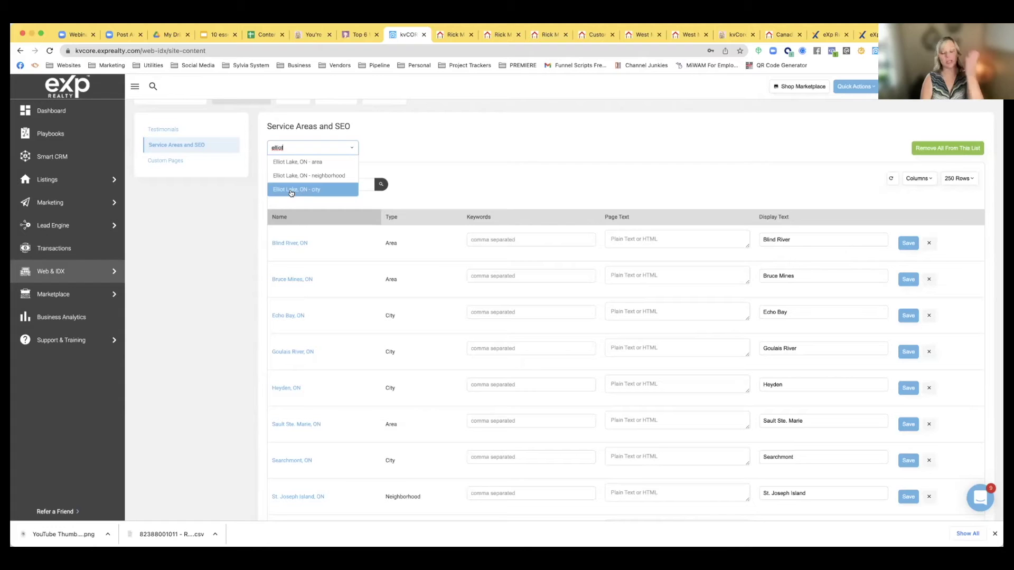
{"action": "left_click", "coordinate": [290, 191]}
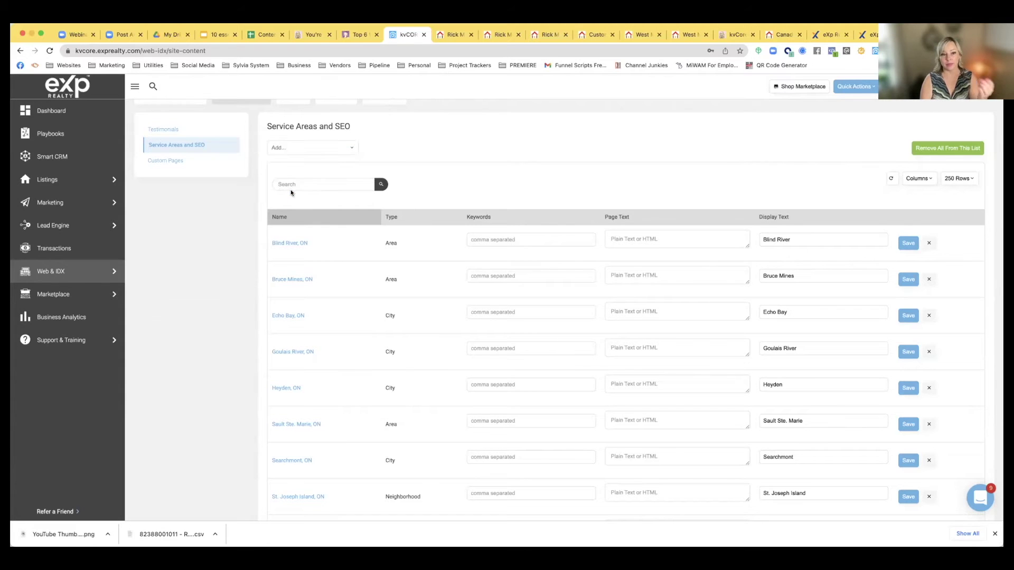
{"action": "scroll", "coordinate": [328, 257], "scroll_direction": "down", "scroll_amount": 4}
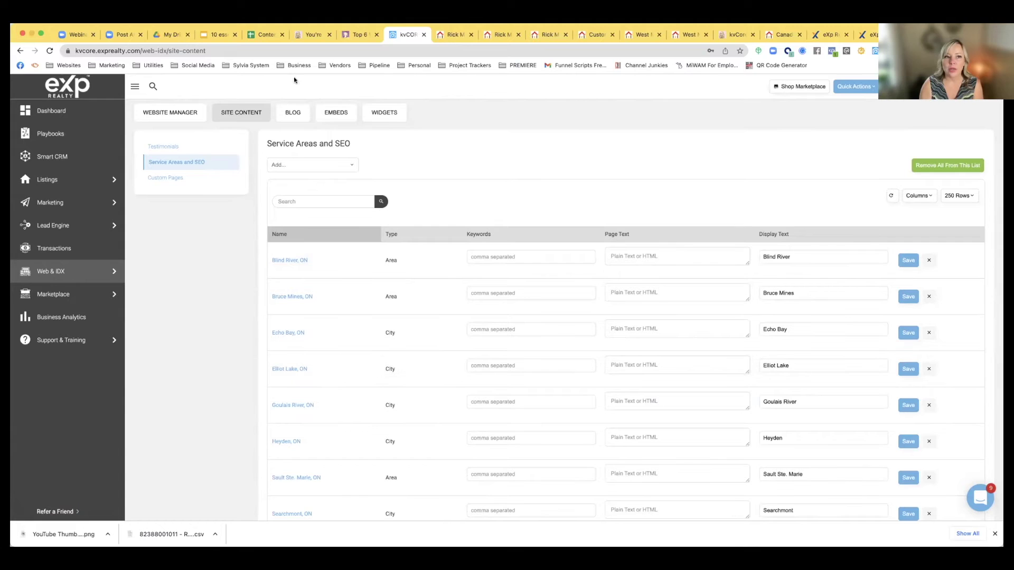
Copy the SEO keyword phrases from cell B4 of the setup reference Google Sheet
{"action": "key", "text": "super+t"}
{"action": "type", "text": "trac"}
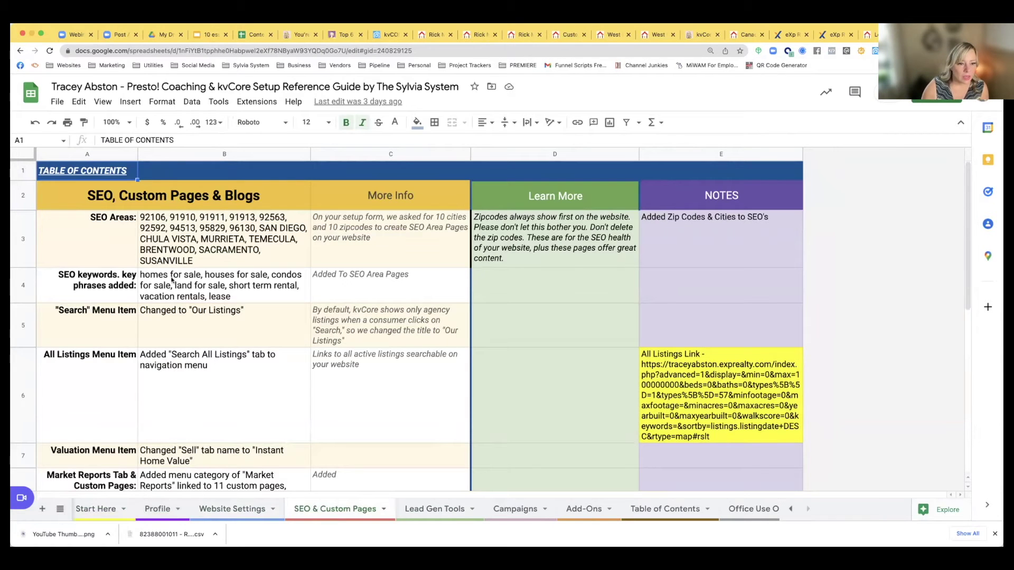
{"action": "left_click", "coordinate": [173, 280]}
{"action": "double_click", "coordinate": [143, 275]}
{"action": "left_click_drag", "start_coordinate": [140, 272], "coordinate": [556, 279]}
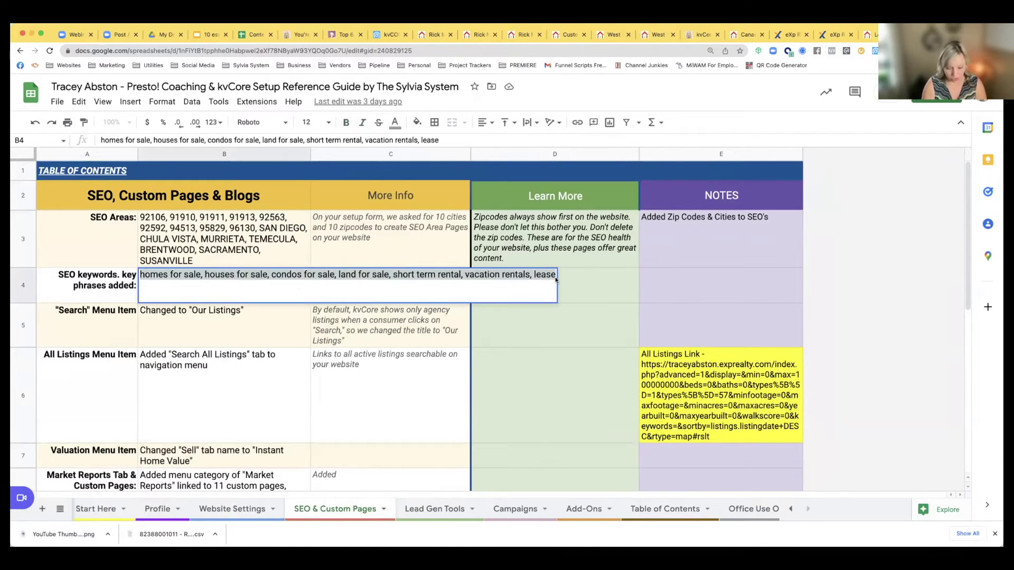
{"action": "left_click", "coordinate": [388, 34]}
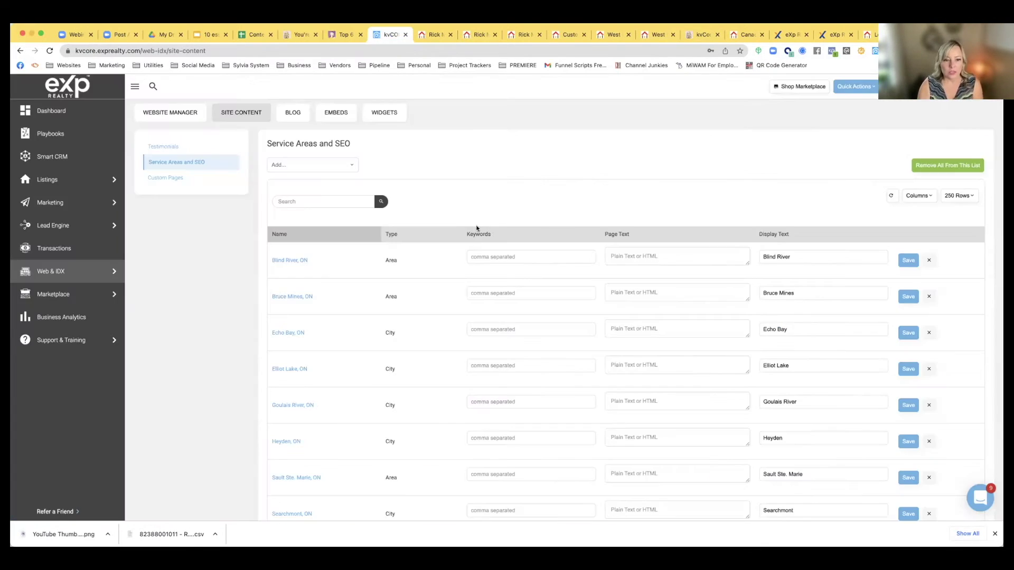
Paste the copied keywords (homes for sale, houses for sale…) into Elliot Lake's Keywords and save
{"action": "scroll", "coordinate": [458, 289], "scroll_direction": "down", "scroll_amount": 3}
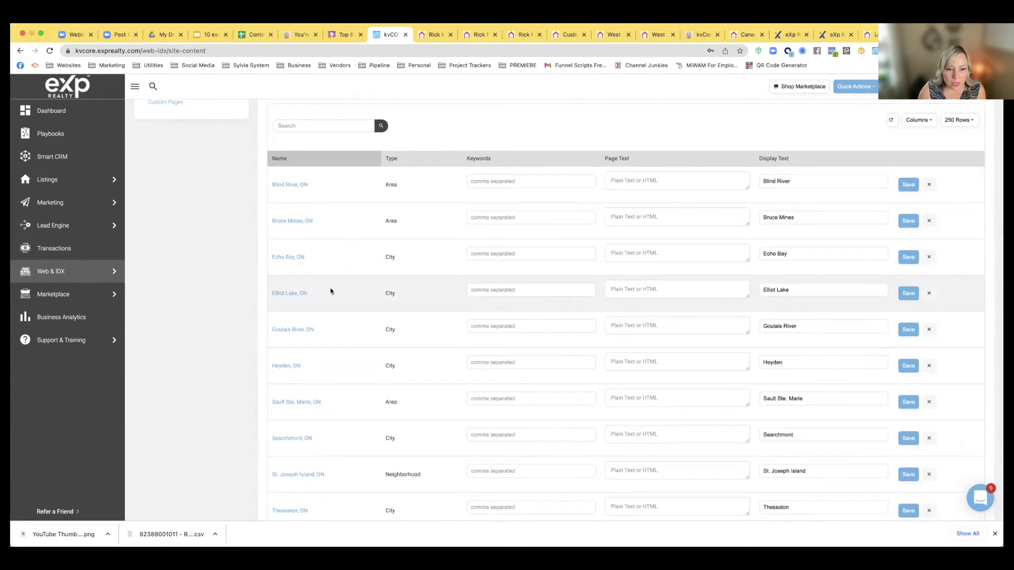
{"action": "left_click", "coordinate": [499, 290]}
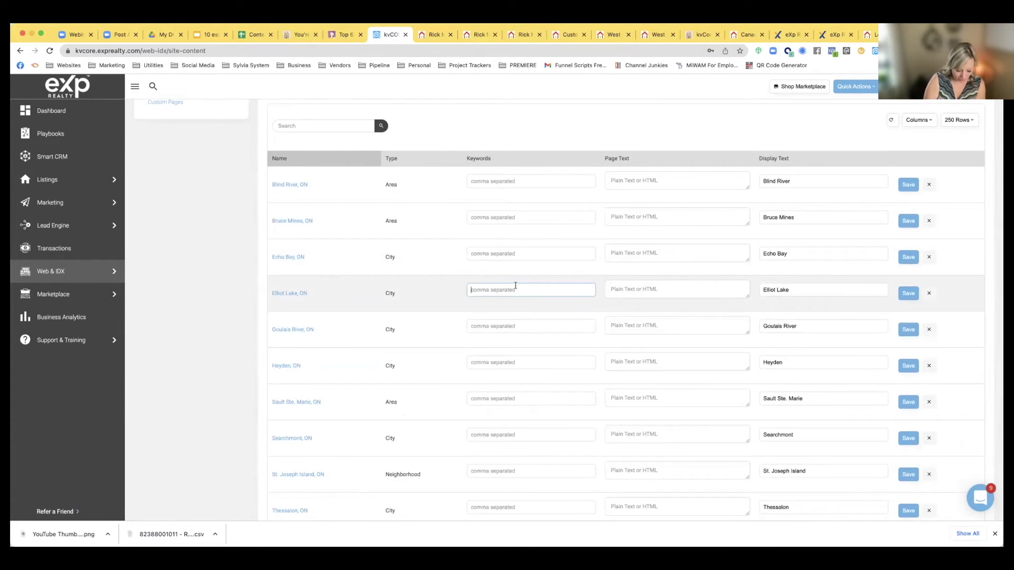
{"action": "type", "text": "for sale, short term rental, vacation rentals, lease"}
{"action": "left_click", "coordinate": [904, 294]}
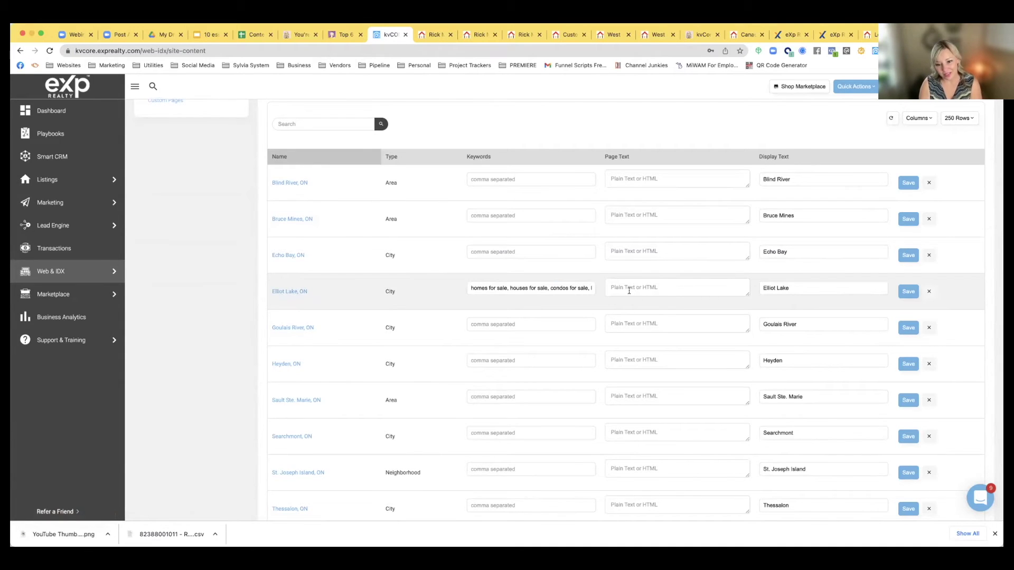
Save the Elliot Lake service area and open its page under Areas We Cover on the live website
{"action": "left_click", "coordinate": [665, 292]}
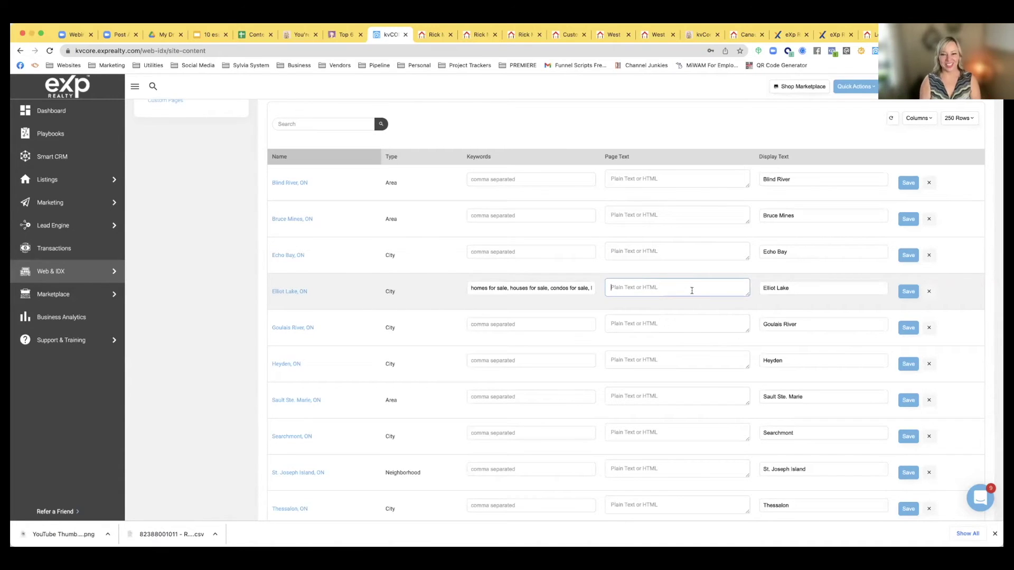
{"action": "left_click", "coordinate": [907, 291]}
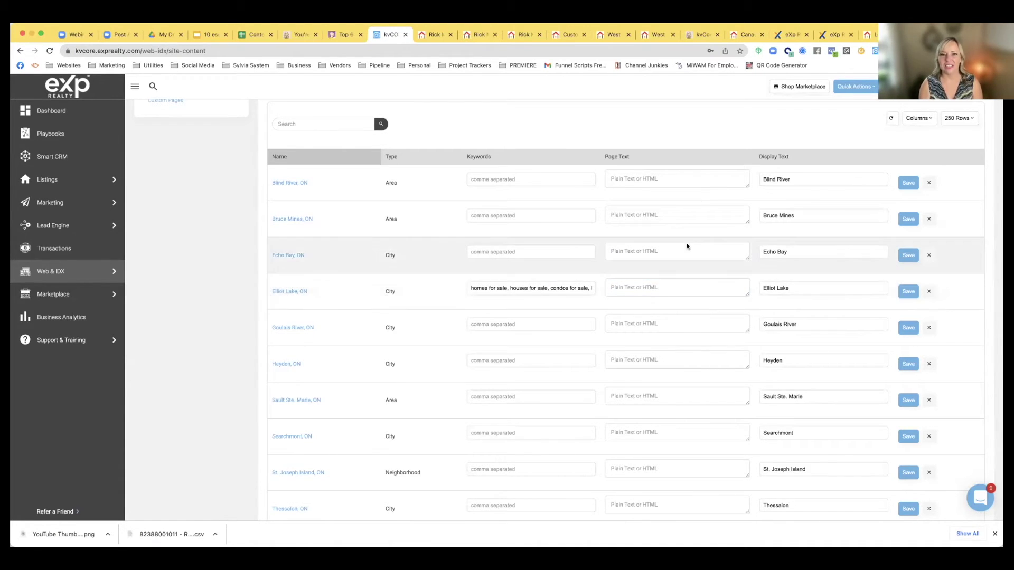
{"action": "left_click", "coordinate": [478, 34]}
{"action": "left_click", "coordinate": [414, 281]}
Scroll through the Elliot Lake page's listings, price summary, market-health chart and map
{"action": "scroll", "coordinate": [311, 285], "scroll_direction": "down", "scroll_amount": 2}
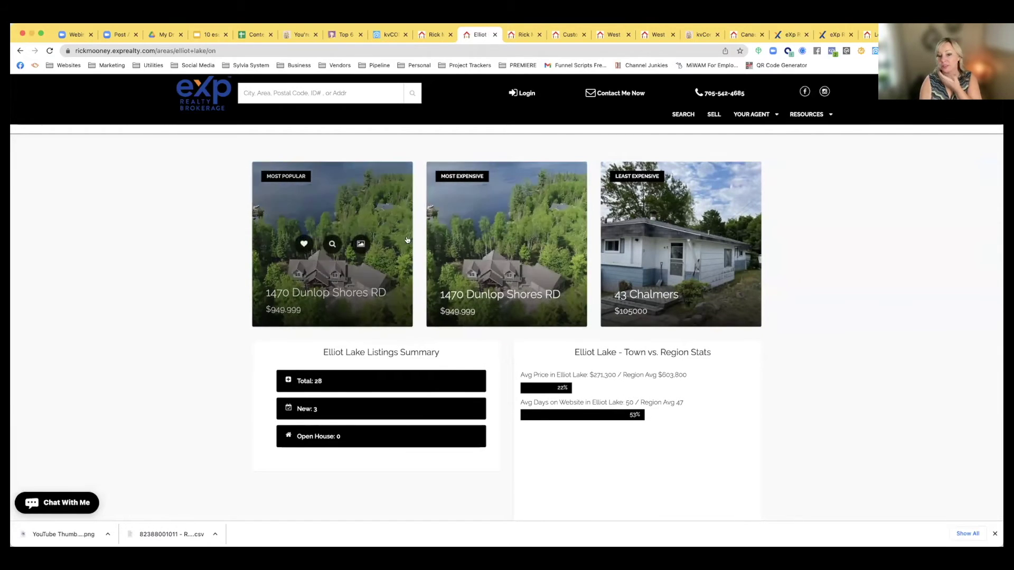
{"action": "scroll", "coordinate": [317, 237], "scroll_direction": "down", "scroll_amount": 1}
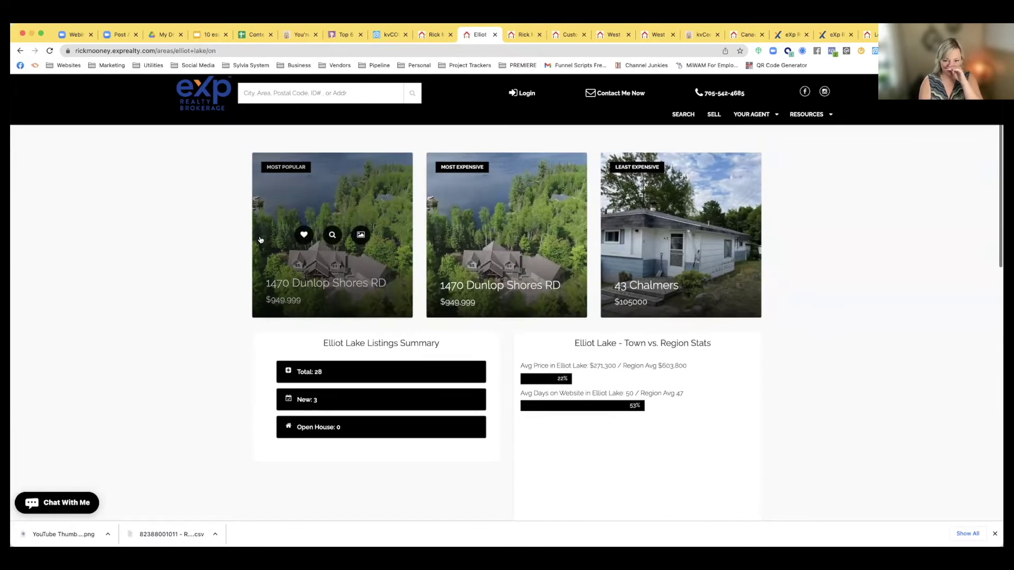
{"action": "scroll", "coordinate": [658, 273], "scroll_direction": "up", "scroll_amount": 3}
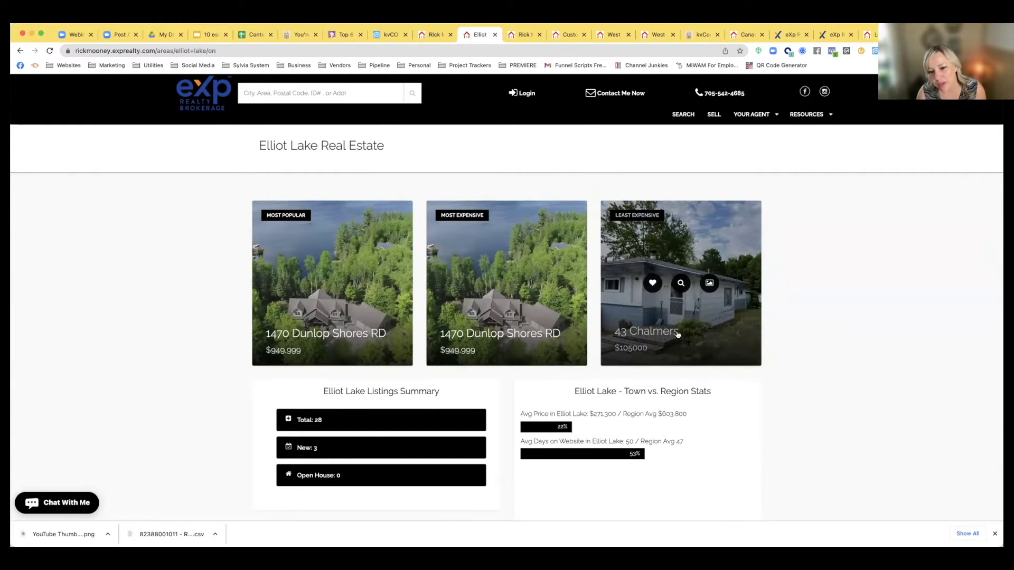
{"action": "scroll", "coordinate": [686, 314], "scroll_direction": "down", "scroll_amount": 1}
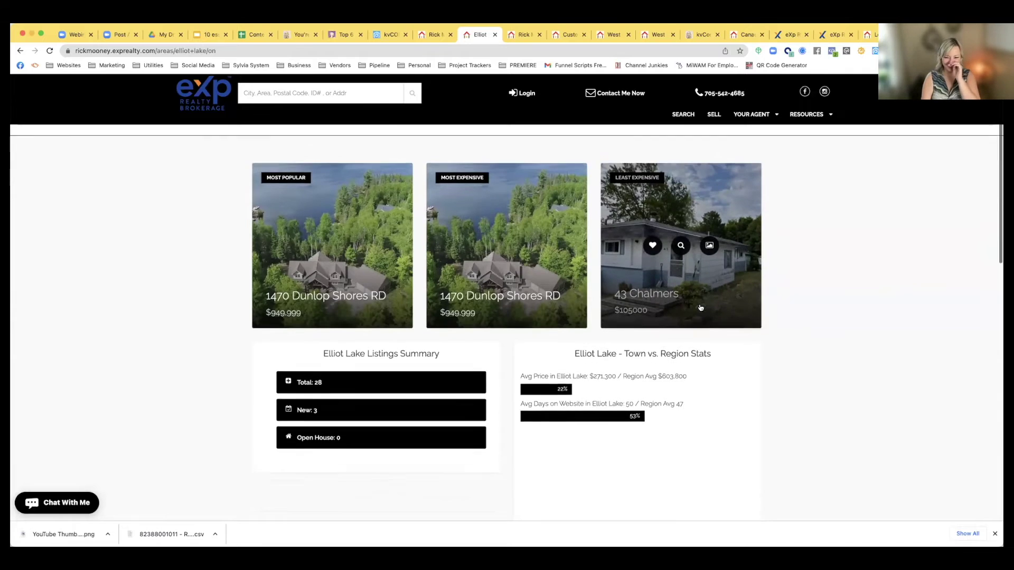
{"action": "scroll", "coordinate": [701, 307], "scroll_direction": "down", "scroll_amount": 7}
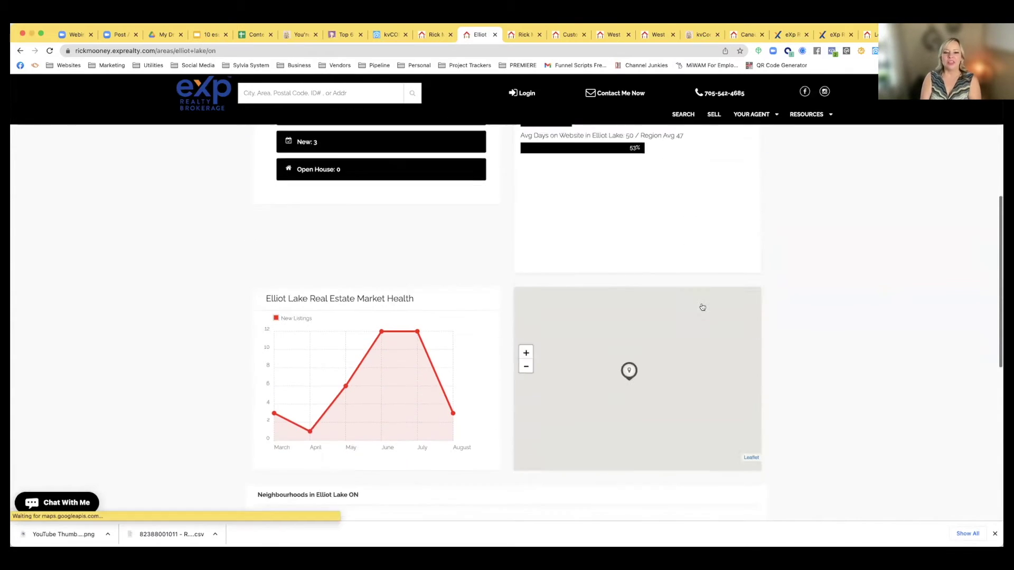
{"action": "scroll", "coordinate": [702, 307], "scroll_direction": "down", "scroll_amount": 1}
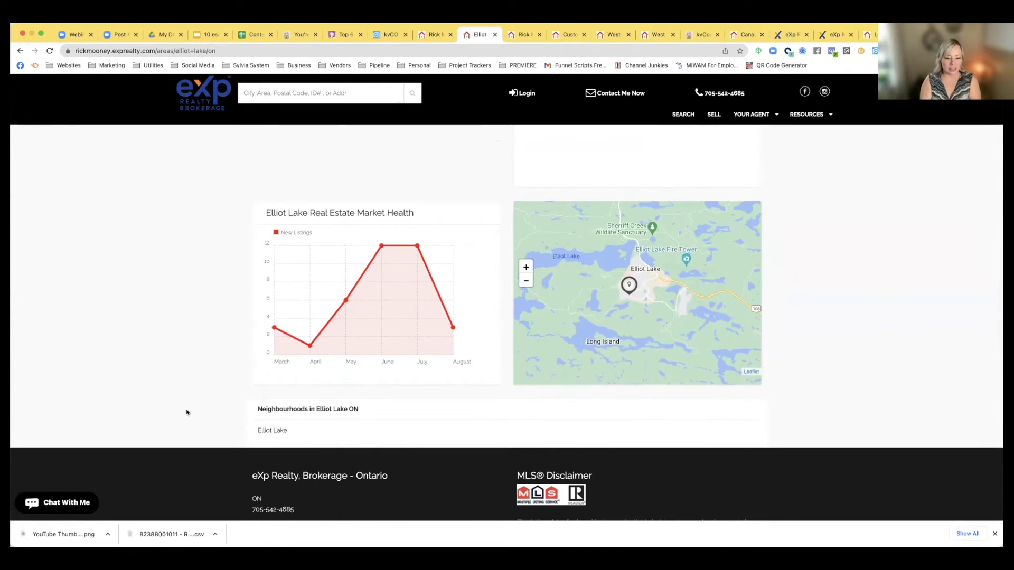
{"action": "scroll", "coordinate": [304, 314], "scroll_direction": "up", "scroll_amount": 8}
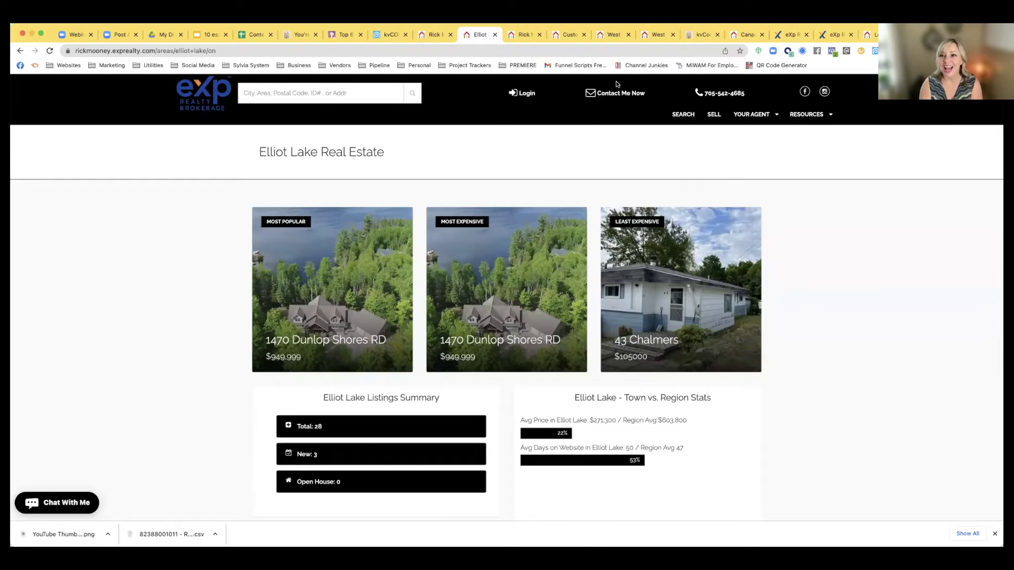
Enter 'Elliot Lake is an all-around favorite' as Elliot Lake's page text, followed by a new line
{"action": "left_click", "coordinate": [382, 36]}
{"action": "scroll", "coordinate": [574, 336], "scroll_direction": "down", "scroll_amount": 5}
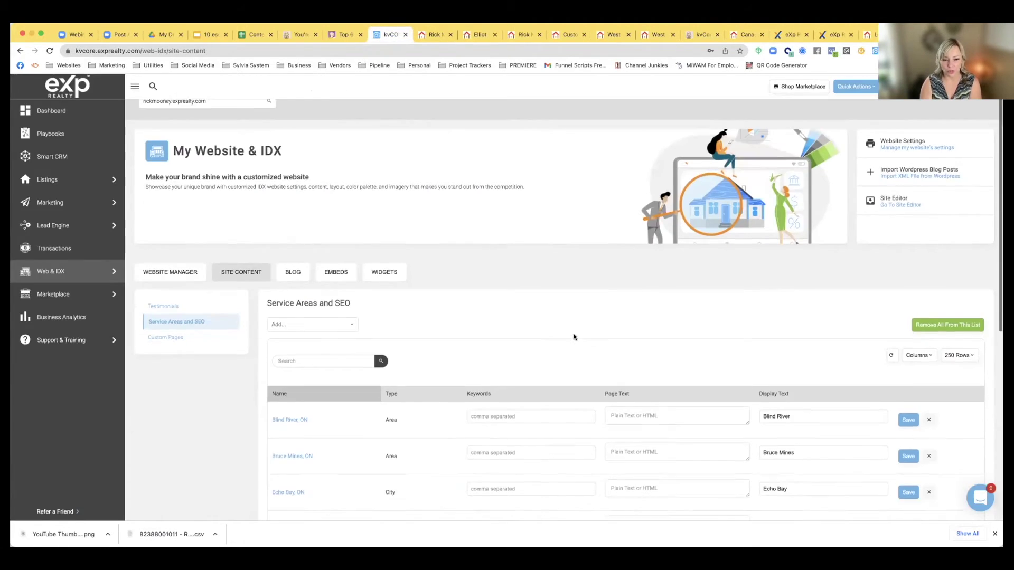
{"action": "scroll", "coordinate": [574, 337], "scroll_direction": "down", "scroll_amount": 1}
{"action": "left_click", "coordinate": [631, 335]}
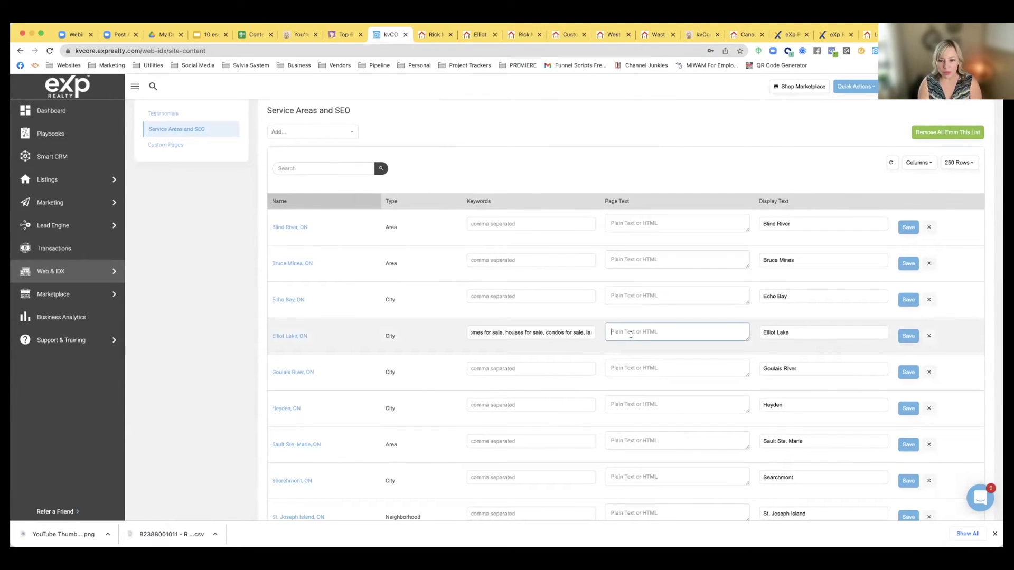
{"action": "type", "text": "Elliot "}
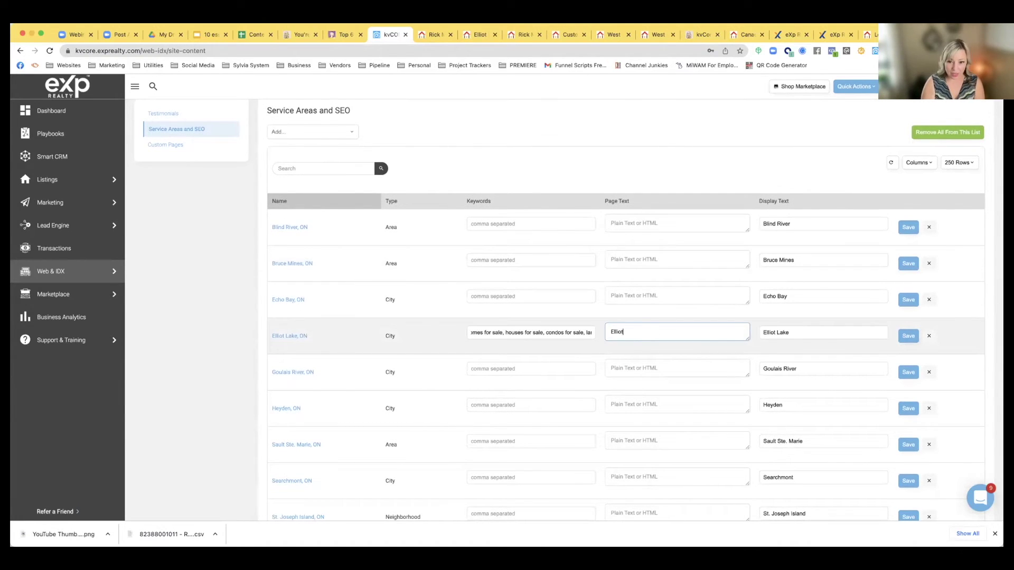
{"action": "type", "text": "Lake is an all-"}
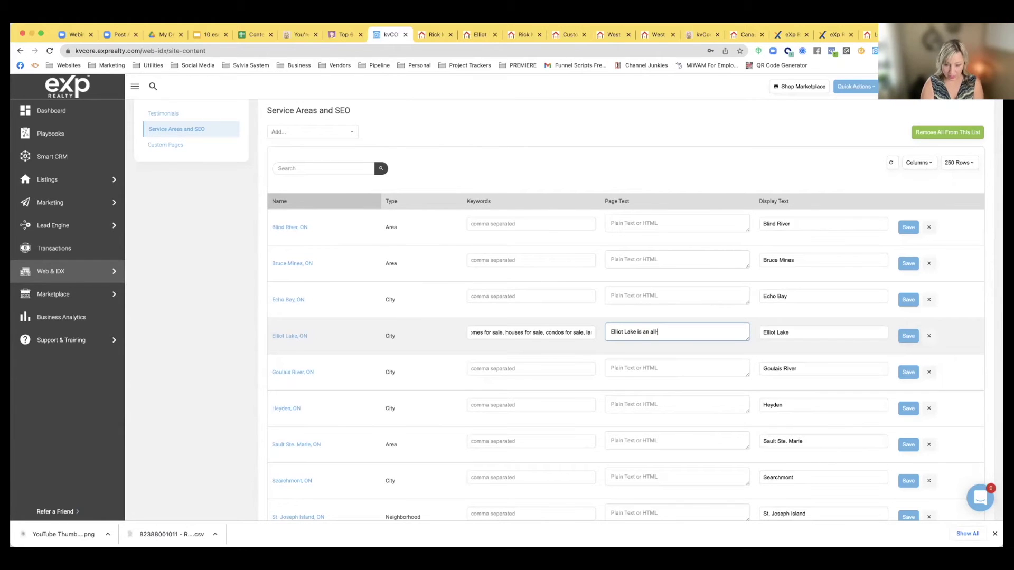
{"action": "type", "text": "round fabo"}
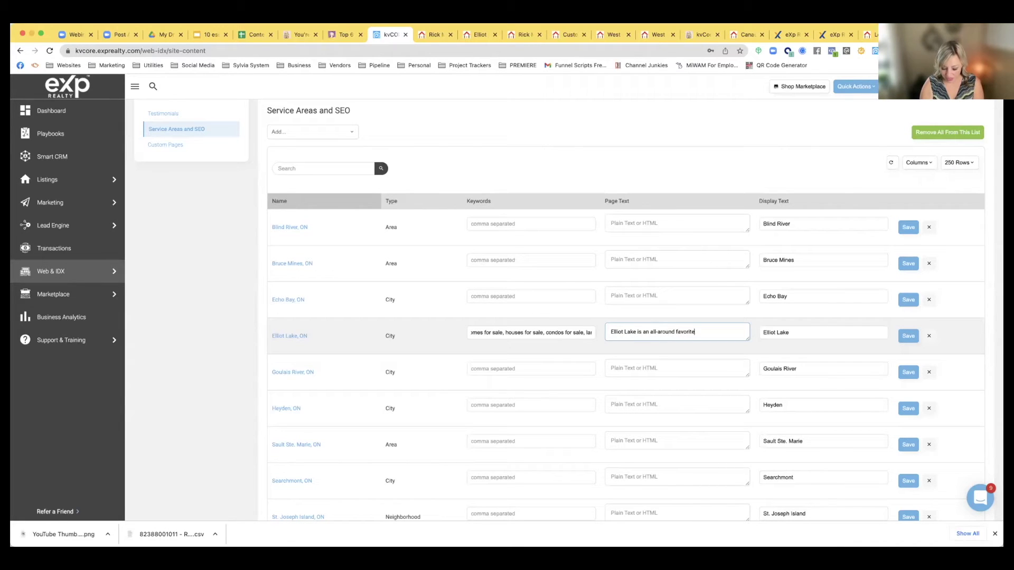
{"action": "key", "text": "Return"}
{"action": "type", "text": "ddfdf"}
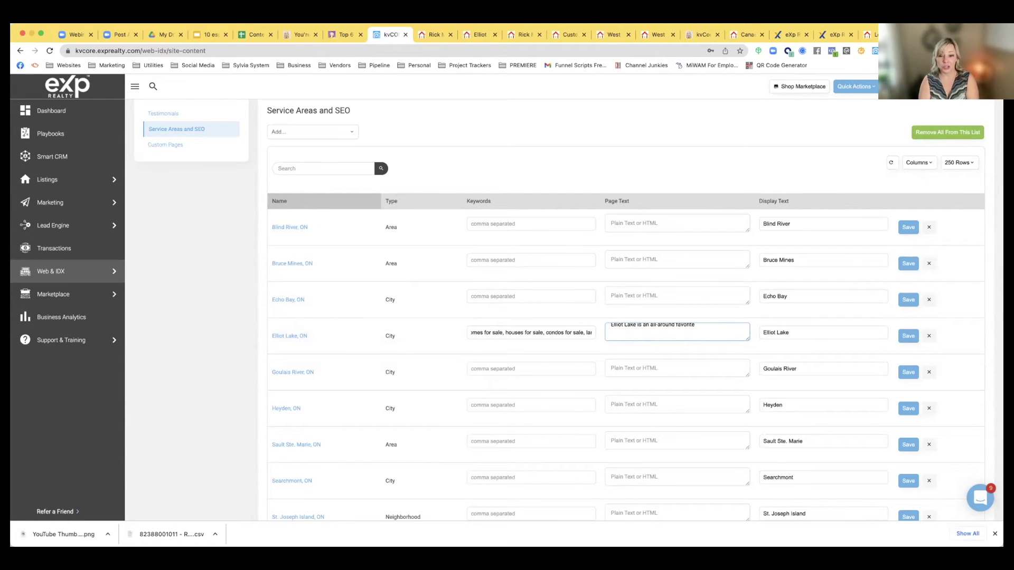
{"action": "key", "text": "super+t"}
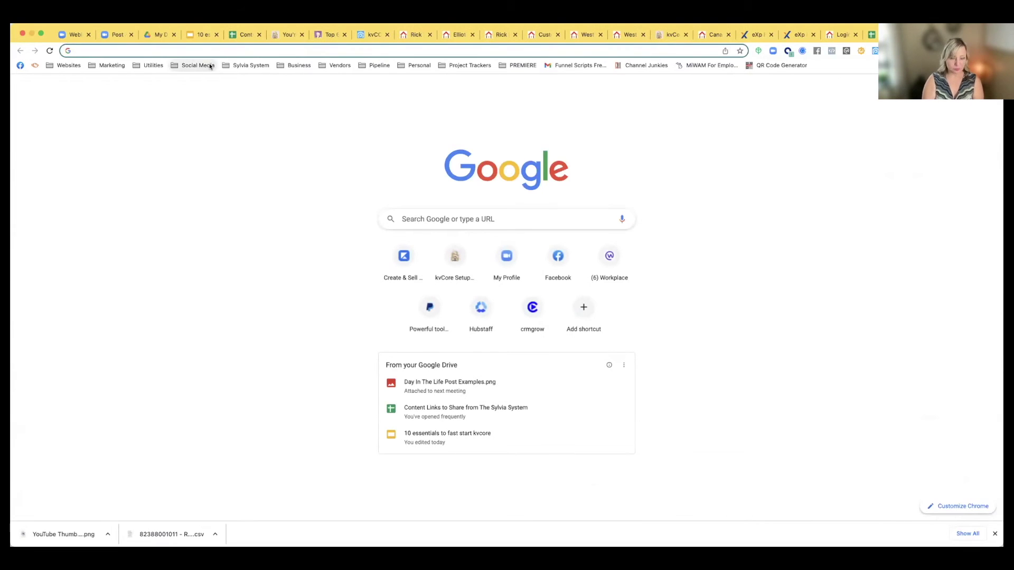
Open the 'Creating a Call Capture Text Code in kvCore' video on the ThinkFuture Real Estate YouTube channel
{"action": "type", "text": "you"}
{"action": "key", "text": "Return"}
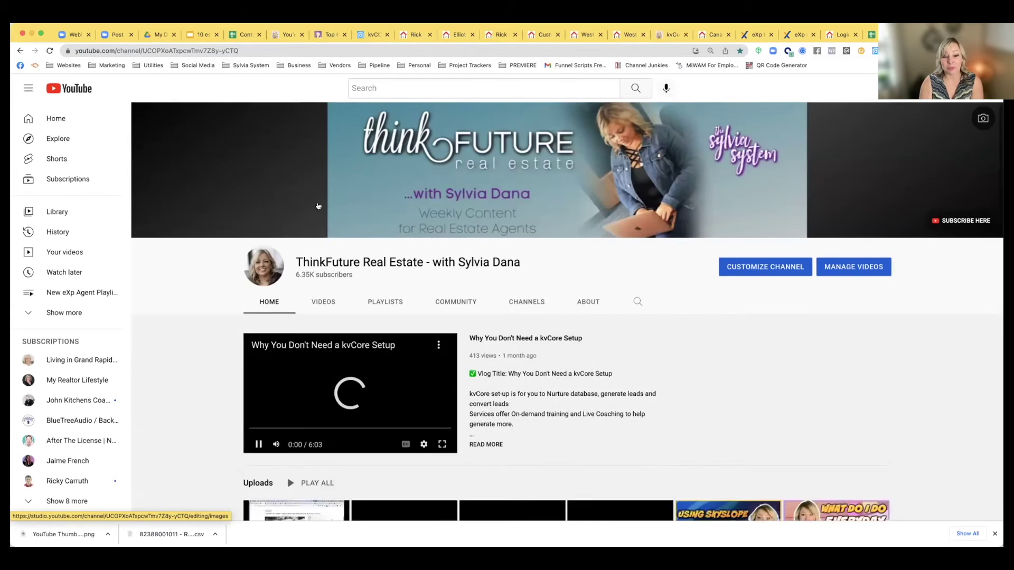
{"action": "scroll", "coordinate": [265, 298], "scroll_direction": "down", "scroll_amount": 5}
{"action": "scroll", "coordinate": [265, 298], "scroll_direction": "down", "scroll_amount": 4}
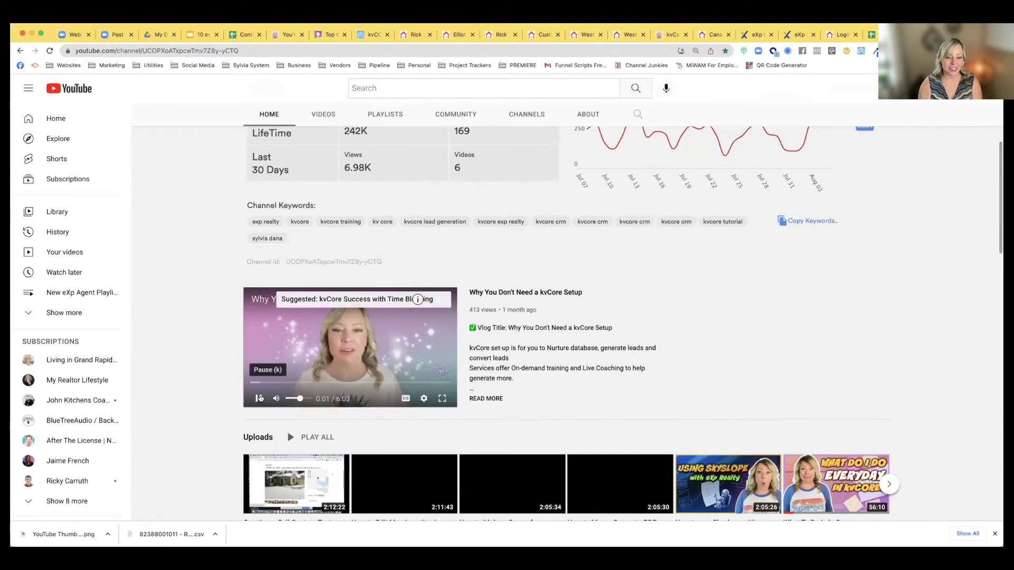
{"action": "scroll", "coordinate": [313, 253], "scroll_direction": "down", "scroll_amount": 1}
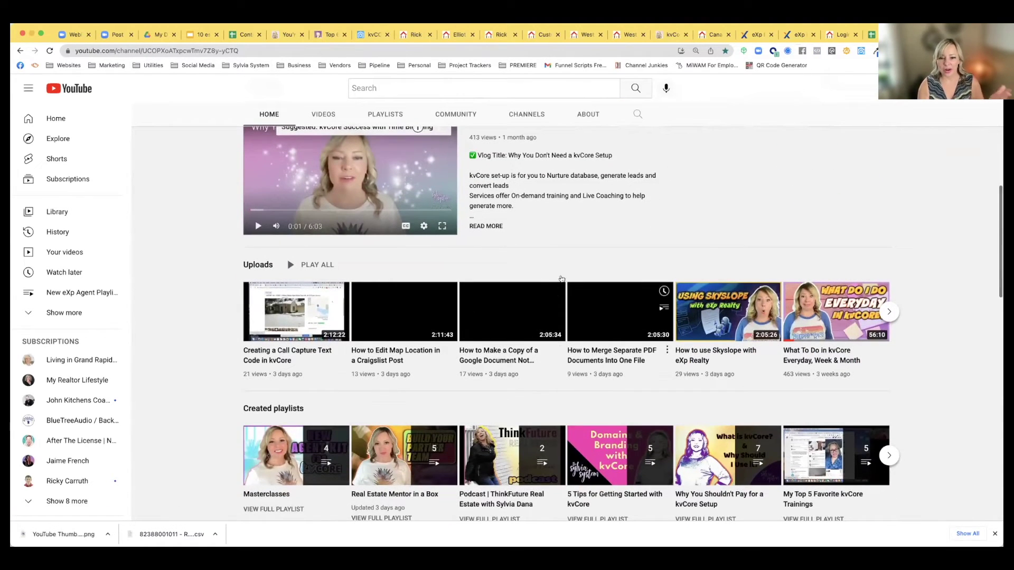
{"action": "left_click", "coordinate": [289, 355]}
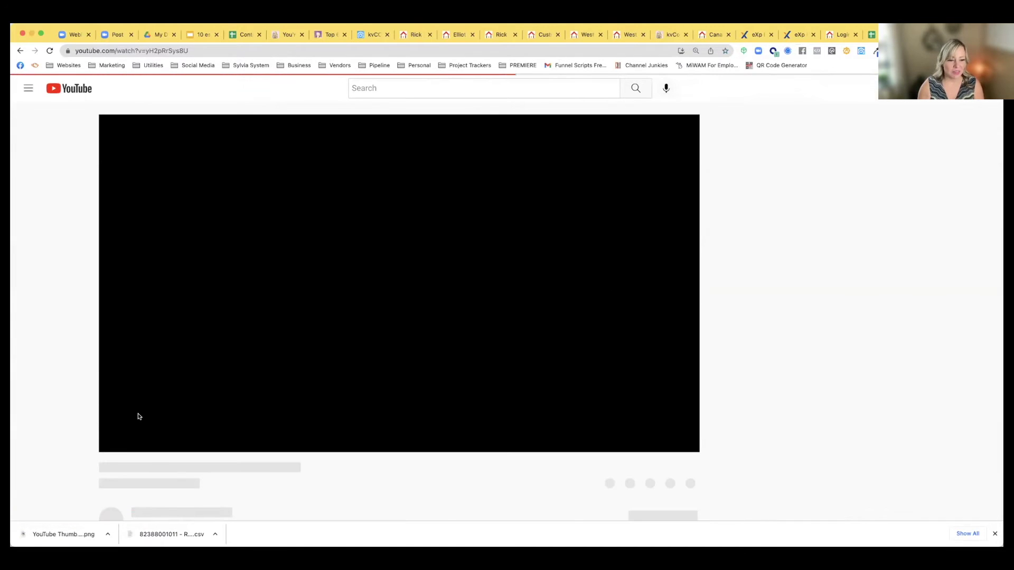
{"action": "left_click", "coordinate": [117, 441]}
{"action": "scroll", "coordinate": [78, 430], "scroll_direction": "down", "scroll_amount": 5}
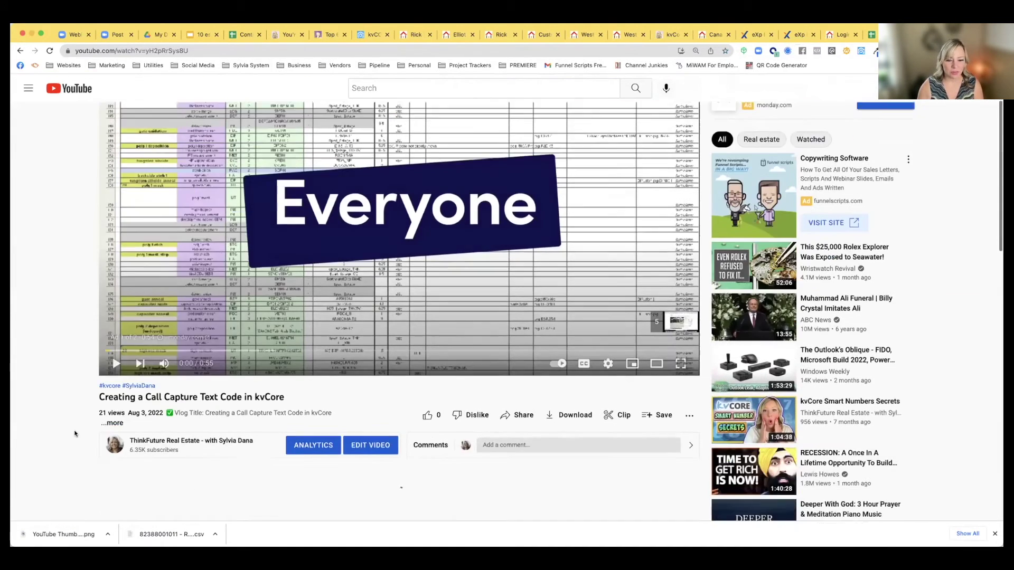
Copy the video's iframe embed code from Share > Embed
{"action": "left_click", "coordinate": [507, 280]}
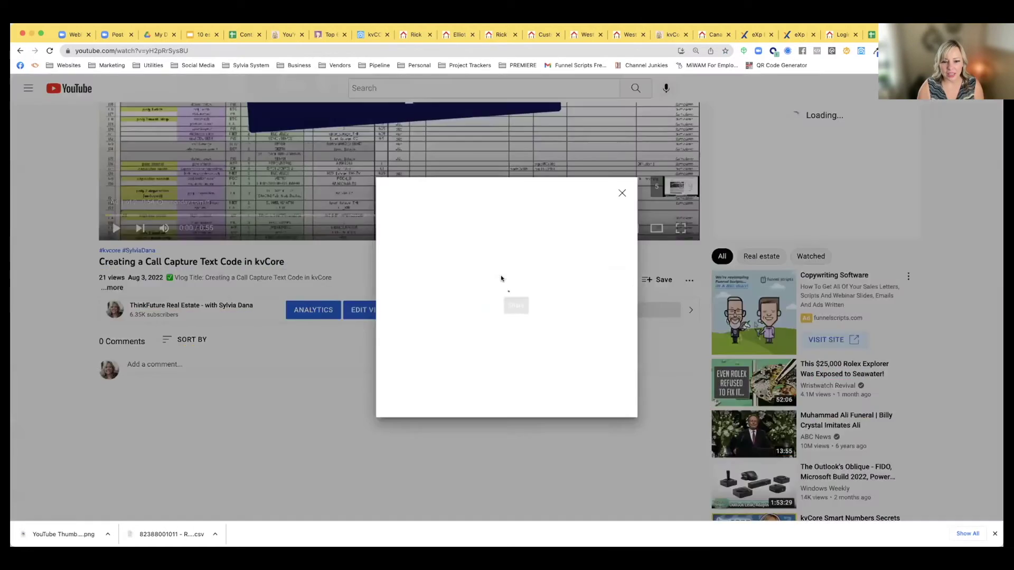
{"action": "left_click", "coordinate": [402, 304]}
{"action": "left_click_drag", "start_coordinate": [724, 293], "coordinate": [623, 215]}
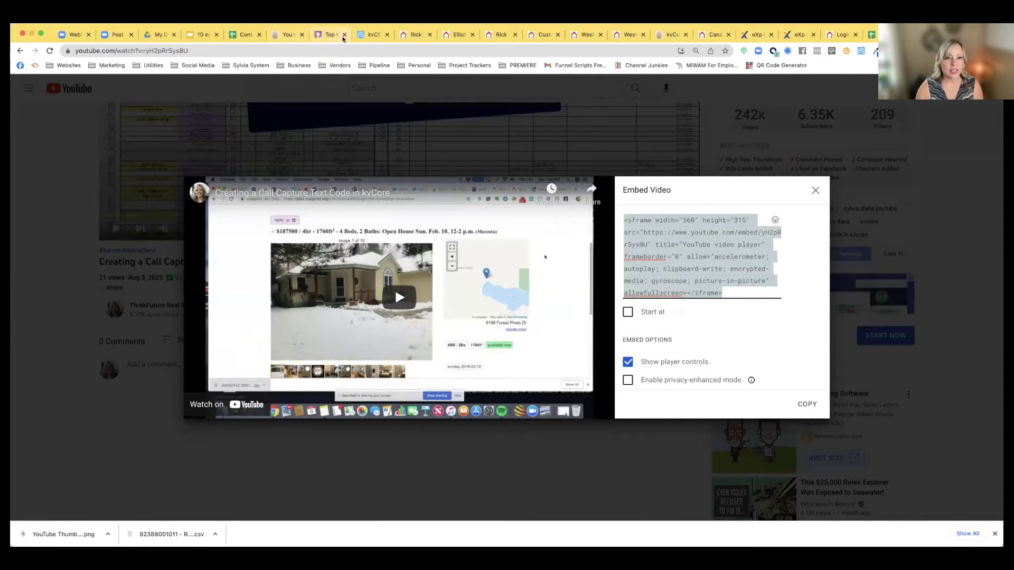
{"action": "left_click", "coordinate": [374, 34]}
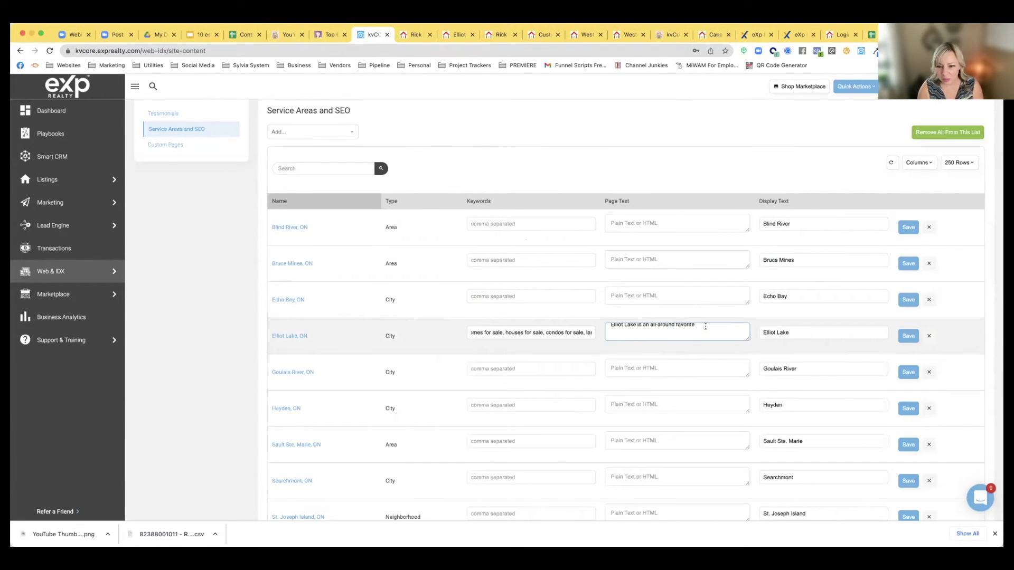
Paste the YouTube iframe into Elliot Lake's page text after a line break and save
{"action": "key", "text": "ctrl+v"}
{"action": "scroll", "coordinate": [703, 325], "scroll_direction": "up", "scroll_amount": 2}
{"action": "scroll", "coordinate": [703, 325], "scroll_direction": "down", "scroll_amount": 2}
{"action": "scroll", "coordinate": [703, 326], "scroll_direction": "up", "scroll_amount": 1}
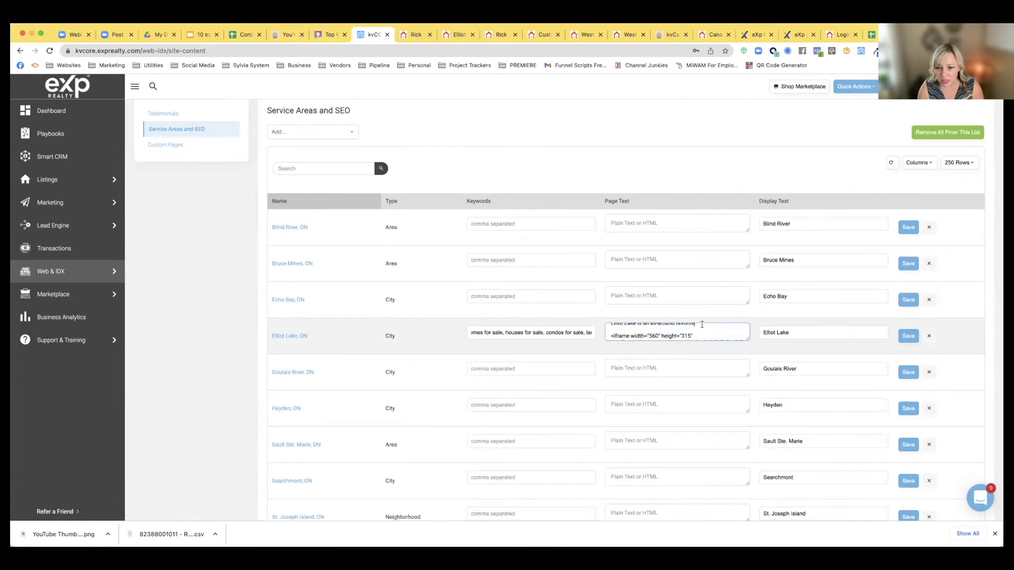
{"action": "left_click", "coordinate": [701, 324]}
{"action": "key", "text": "Return"}
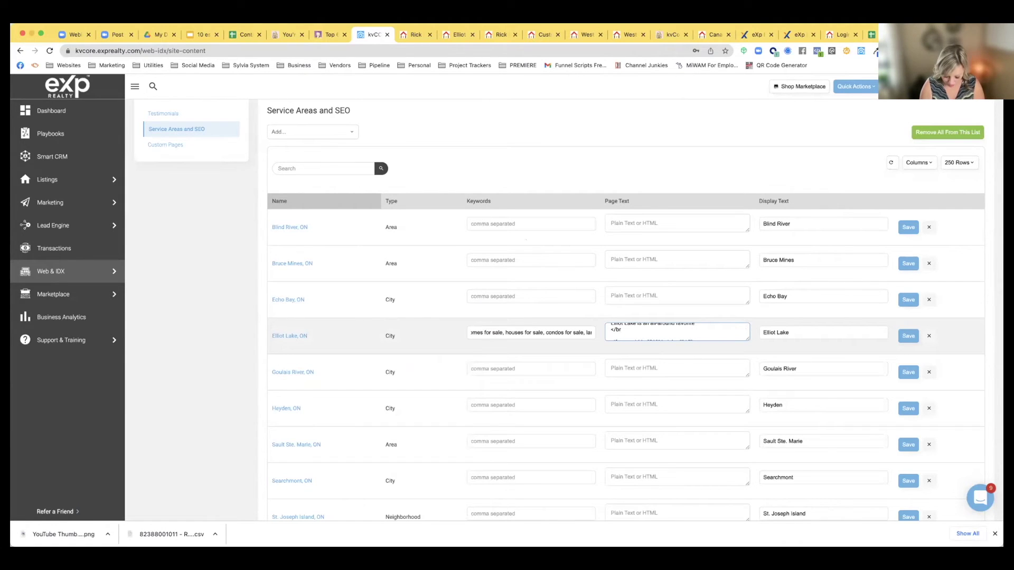
{"action": "scroll", "coordinate": [677, 332], "scroll_direction": "up", "scroll_amount": 1}
{"action": "left_click", "coordinate": [908, 335]}
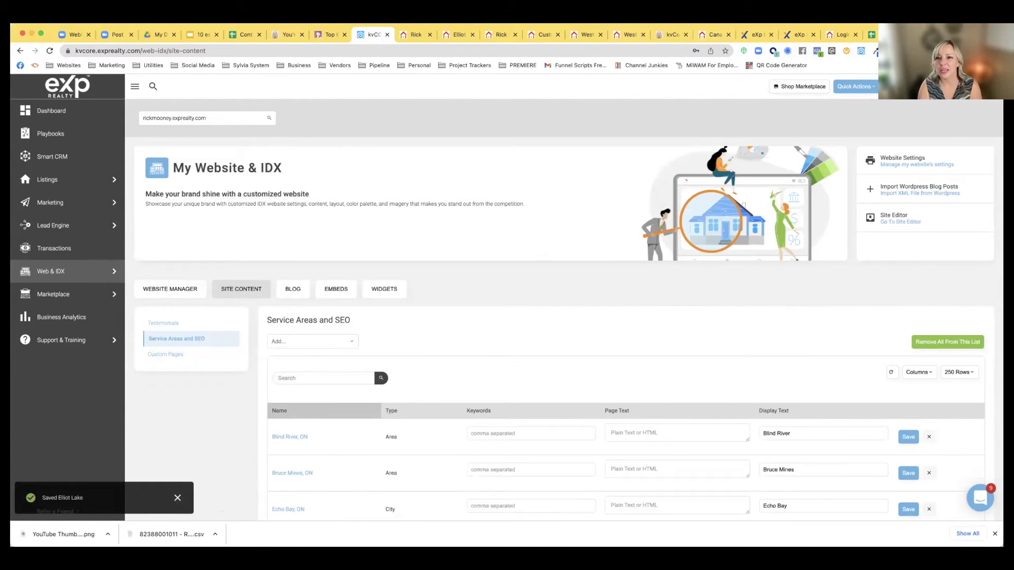
Reload the agent's live website and scroll to Areas We Cover, which now lists Elliot Lake
{"action": "left_click", "coordinate": [499, 35]}
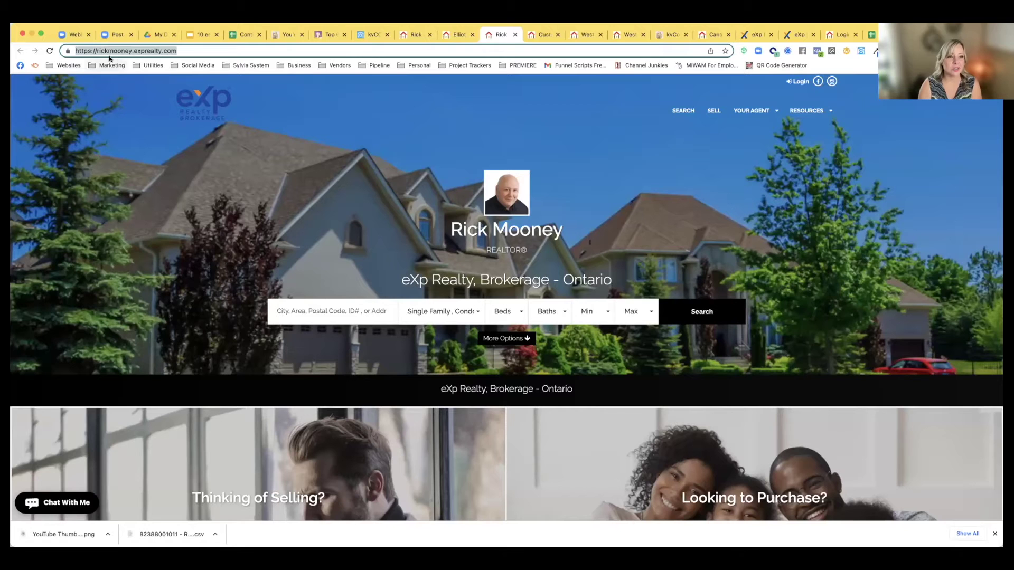
{"action": "left_click", "coordinate": [50, 51]}
{"action": "scroll", "coordinate": [304, 296], "scroll_direction": "down", "scroll_amount": 3}
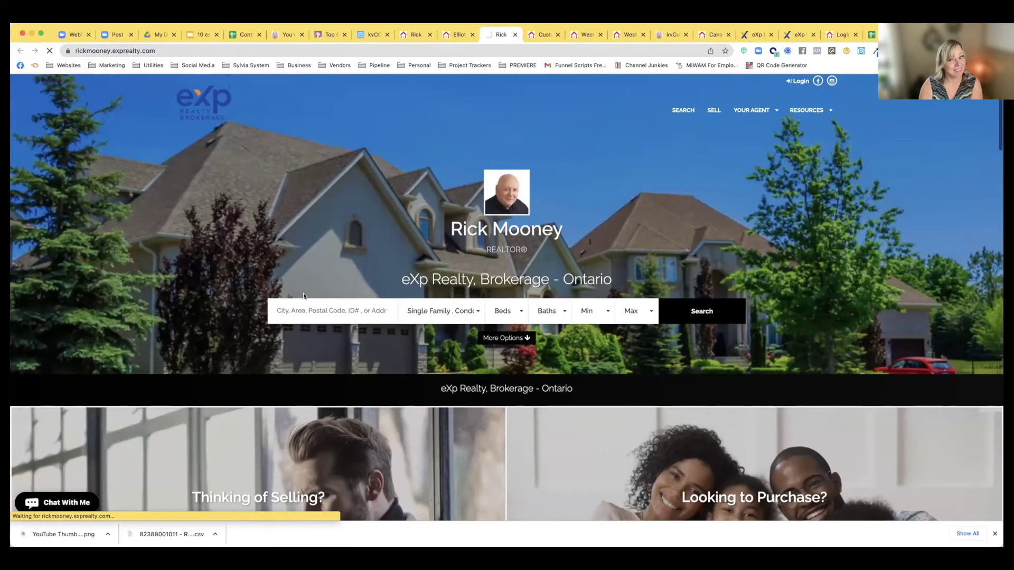
{"action": "scroll", "coordinate": [304, 296], "scroll_direction": "down", "scroll_amount": 15}
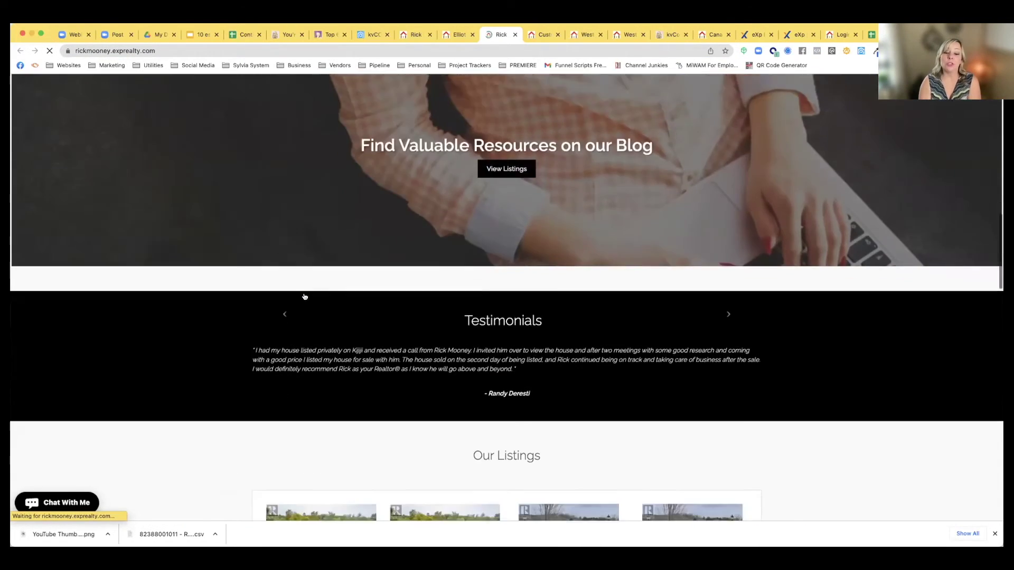
{"action": "scroll", "coordinate": [304, 298], "scroll_direction": "up", "scroll_amount": 4}
{"action": "scroll", "coordinate": [305, 297], "scroll_direction": "down", "scroll_amount": 5}
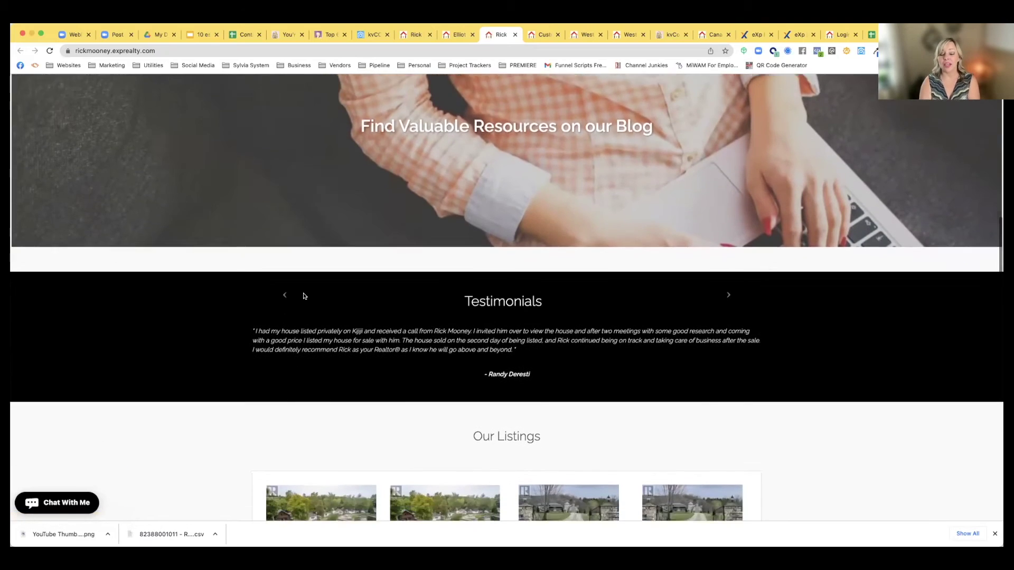
{"action": "scroll", "coordinate": [305, 296], "scroll_direction": "down", "scroll_amount": 12}
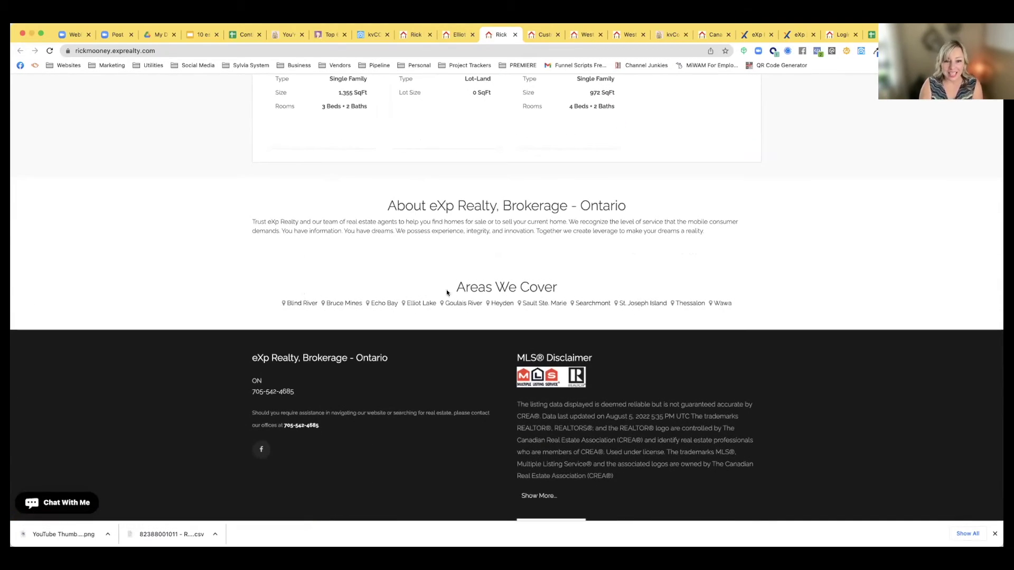
Open the Elliot Lake area page and scroll through its intro sentence and embedded YouTube video
{"action": "left_click", "coordinate": [411, 303]}
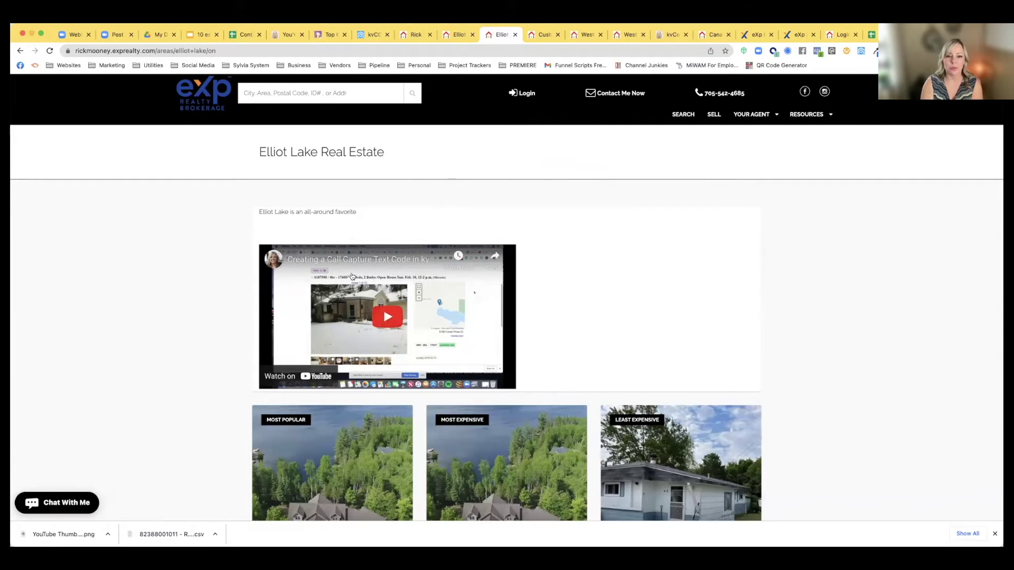
{"action": "scroll", "coordinate": [550, 324], "scroll_direction": "down", "scroll_amount": 3}
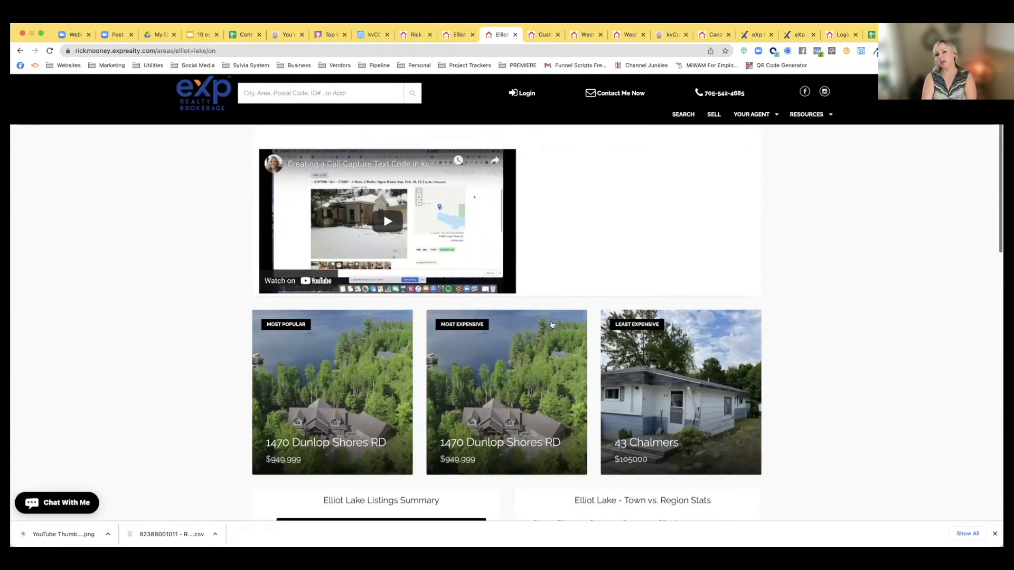
{"action": "scroll", "coordinate": [552, 325], "scroll_direction": "down", "scroll_amount": 5}
{"action": "scroll", "coordinate": [553, 325], "scroll_direction": "up", "scroll_amount": 9}
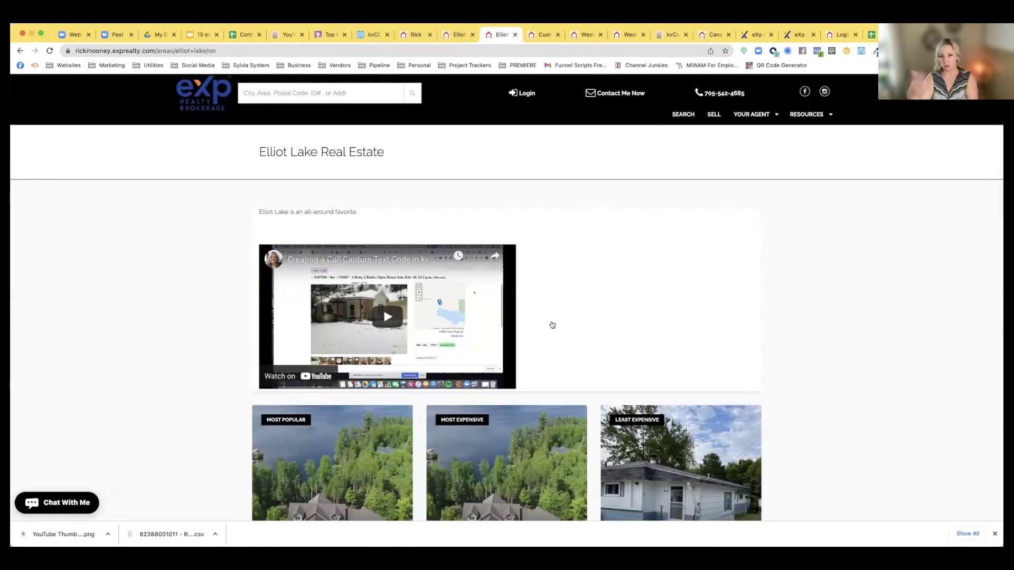
{"action": "scroll", "coordinate": [552, 325], "scroll_direction": "down", "scroll_amount": 1}
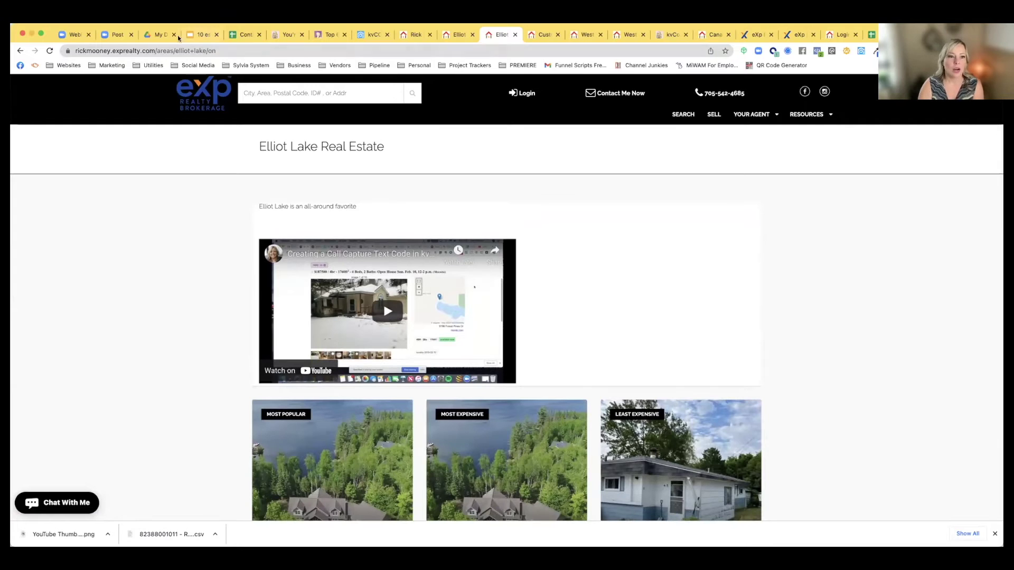
Delete and save Elliot Lake's page text, then advance the slides to Install Essential Default Campaigns
{"action": "left_click", "coordinate": [374, 35]}
{"action": "scroll", "coordinate": [572, 334], "scroll_direction": "down", "scroll_amount": 10}
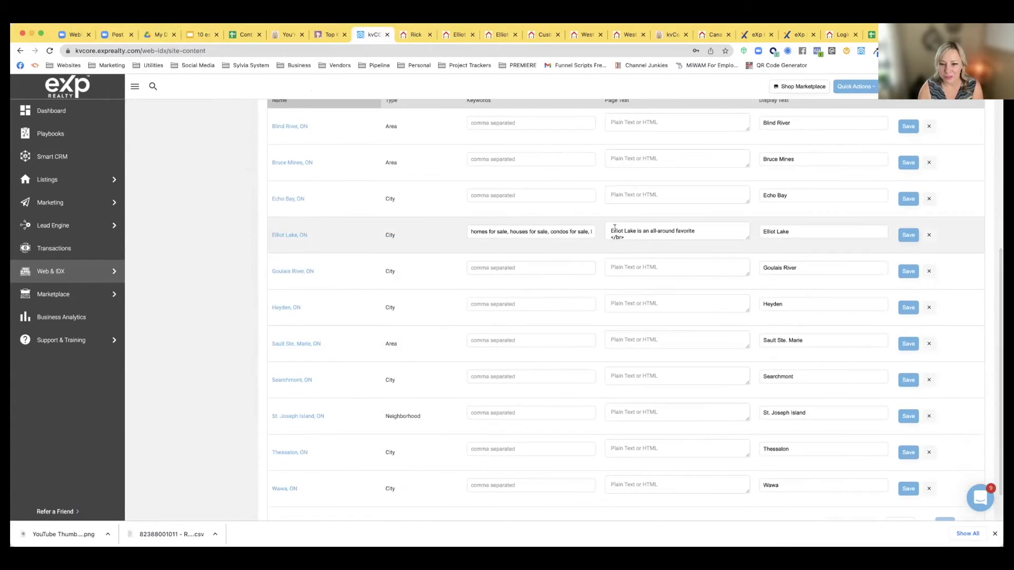
{"action": "left_click_drag", "start_coordinate": [610, 228], "coordinate": [678, 264]}
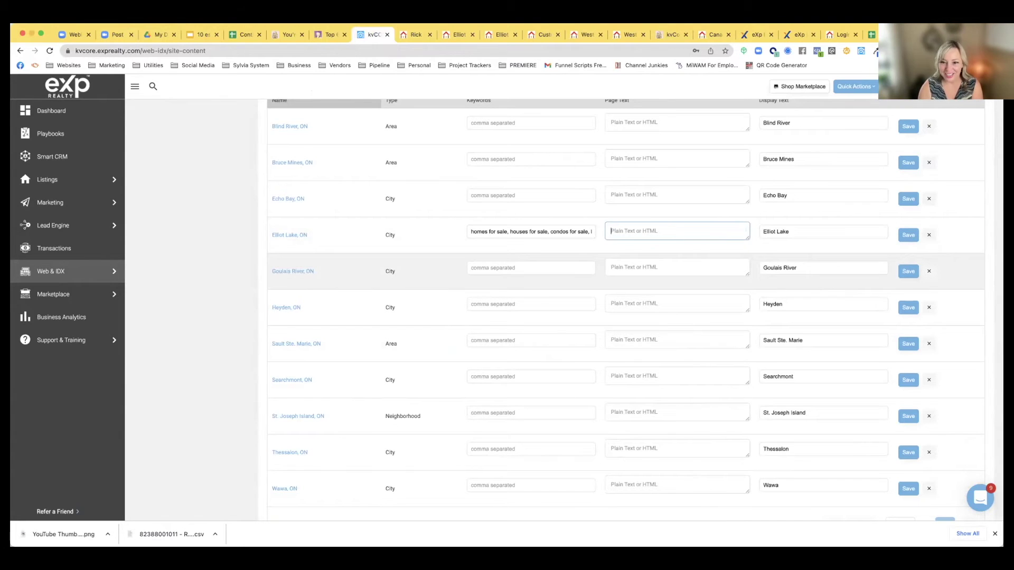
{"action": "left_click", "coordinate": [908, 235]}
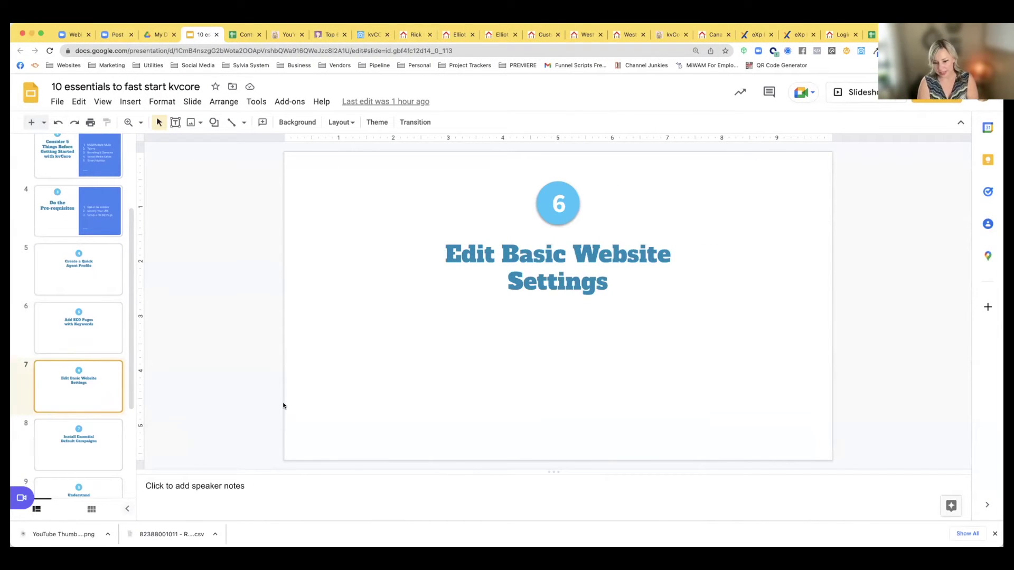
{"action": "key", "text": "Down"}
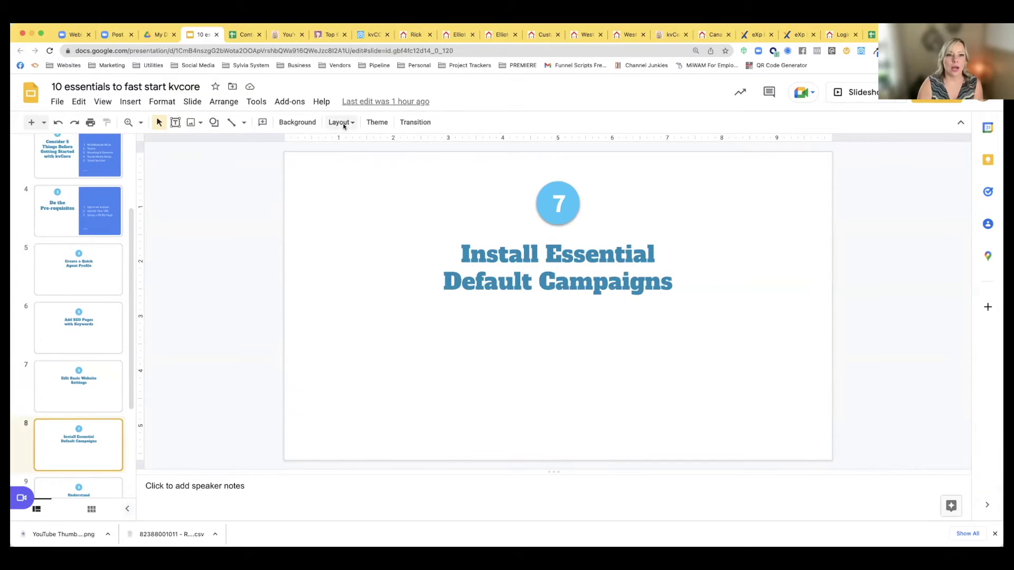
{"action": "left_click", "coordinate": [369, 35]}
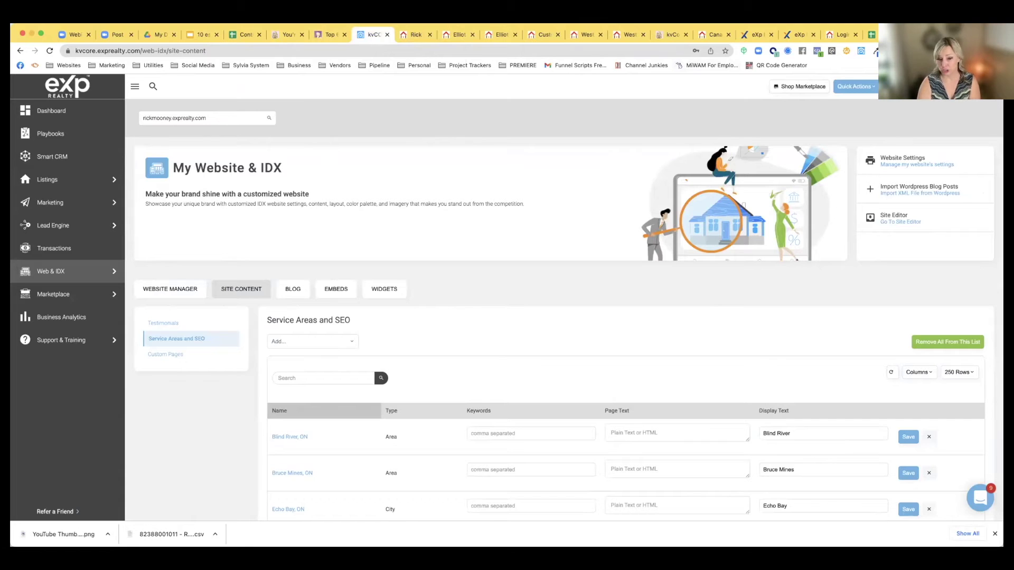
{"action": "mouse_move", "coordinate": [51, 279]}
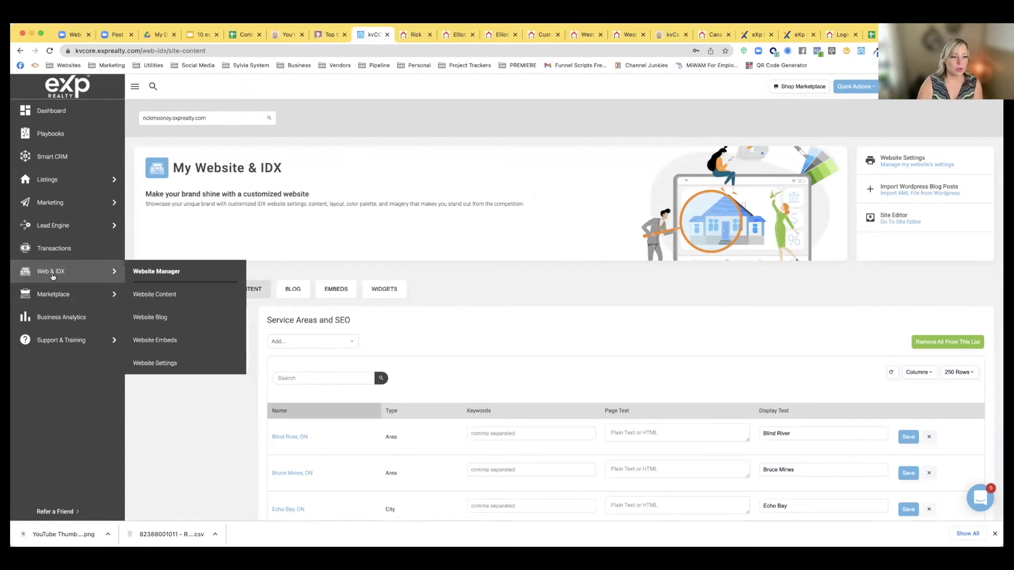
{"action": "left_click", "coordinate": [141, 272]}
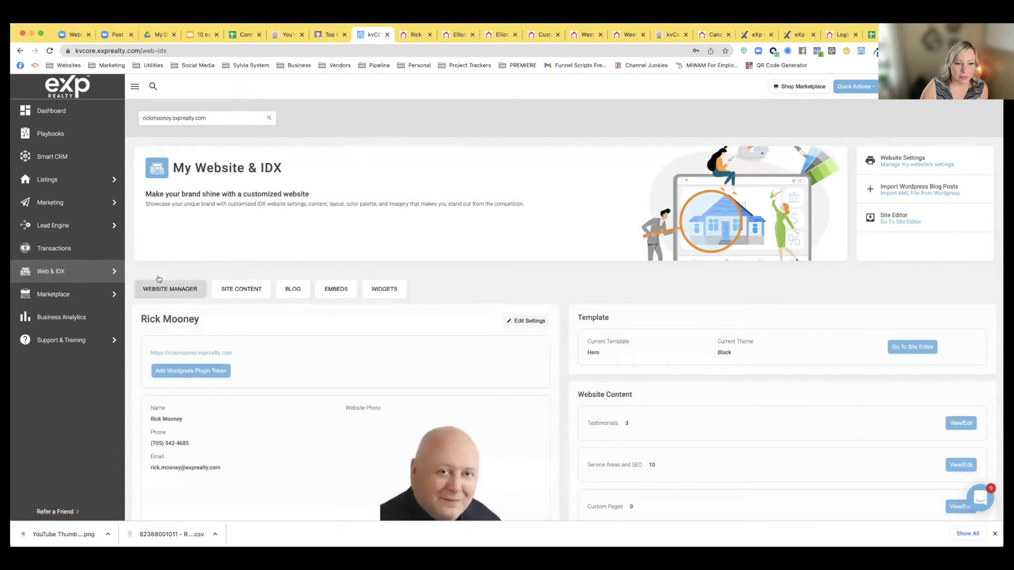
{"action": "scroll", "coordinate": [230, 319], "scroll_direction": "down", "scroll_amount": 2}
{"action": "scroll", "coordinate": [230, 319], "scroll_direction": "down", "scroll_amount": 5}
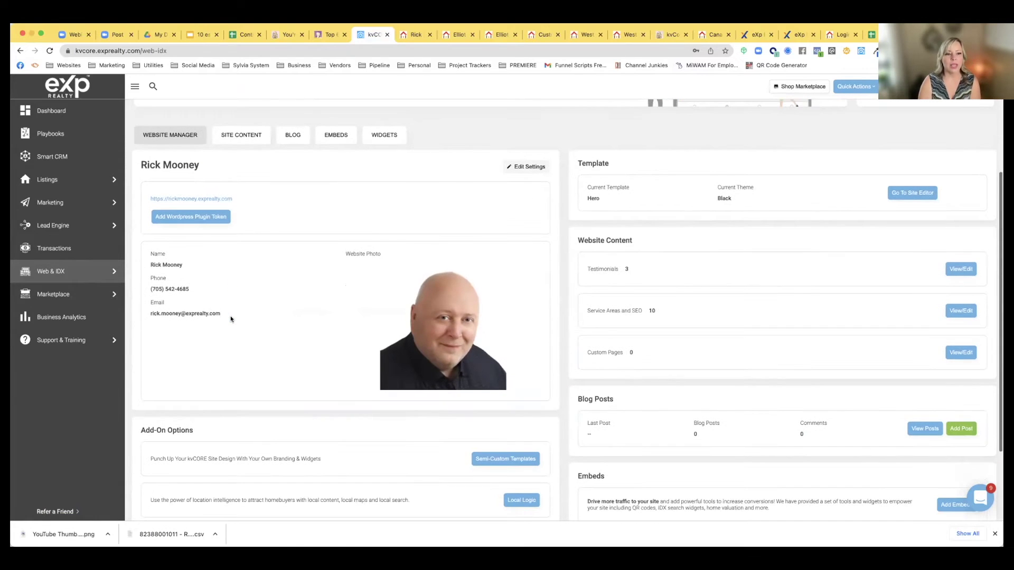
{"action": "scroll", "coordinate": [195, 178], "scroll_direction": "up", "scroll_amount": 6}
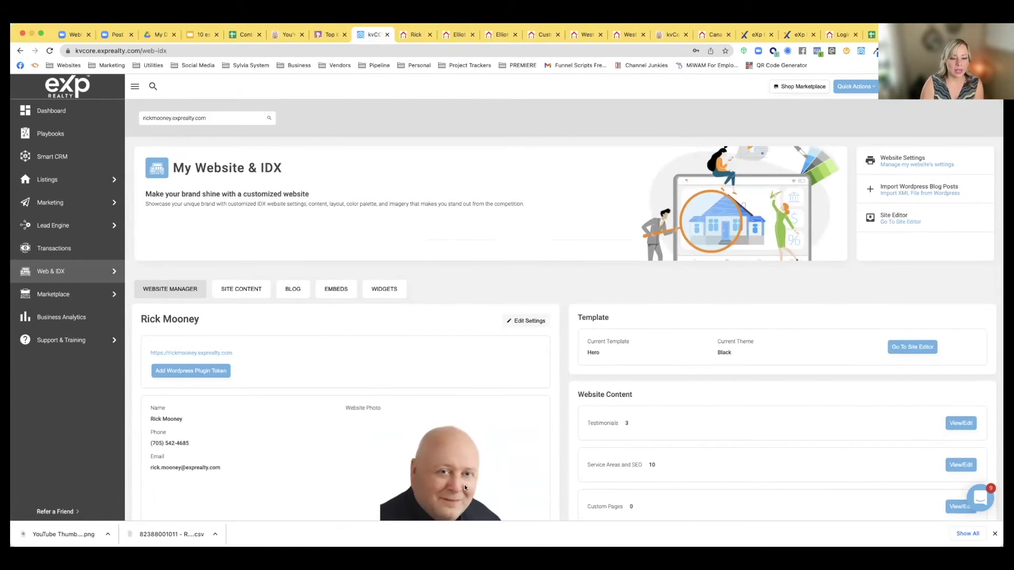
{"action": "left_click", "coordinate": [158, 119]}
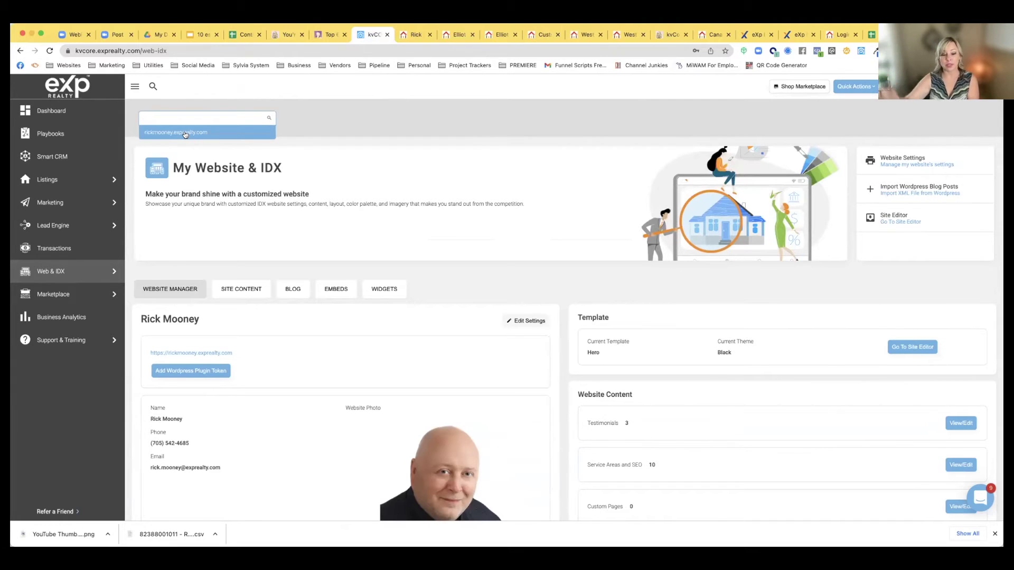
{"action": "left_click", "coordinate": [177, 133]}
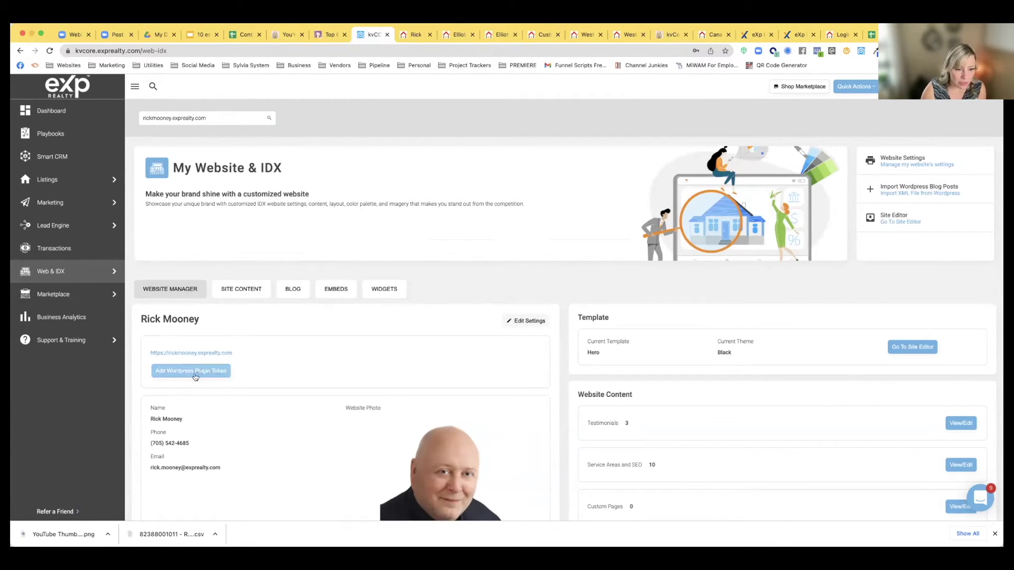
Open Edit Settings and review the Template (Hero) and Homepage Widgets (Modern) dropdowns without changes
{"action": "left_click", "coordinate": [528, 323]}
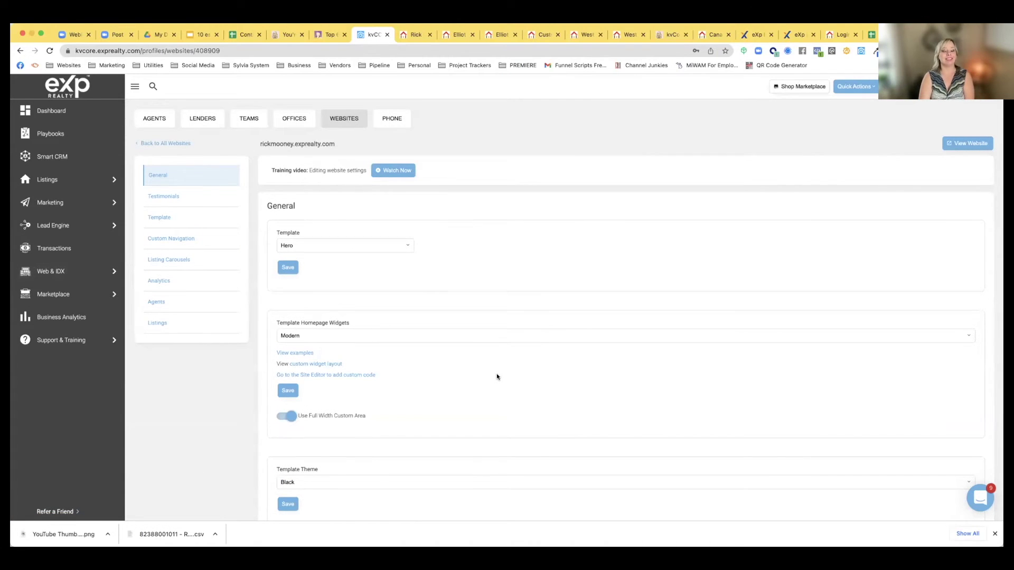
{"action": "scroll", "coordinate": [496, 377], "scroll_direction": "down", "scroll_amount": 1}
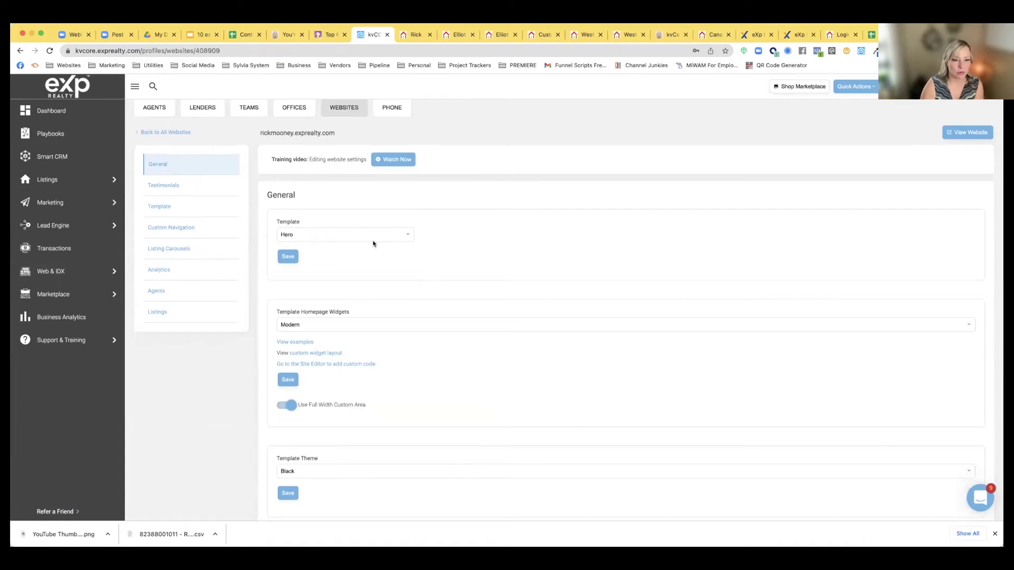
{"action": "scroll", "coordinate": [357, 227], "scroll_direction": "down", "scroll_amount": 3}
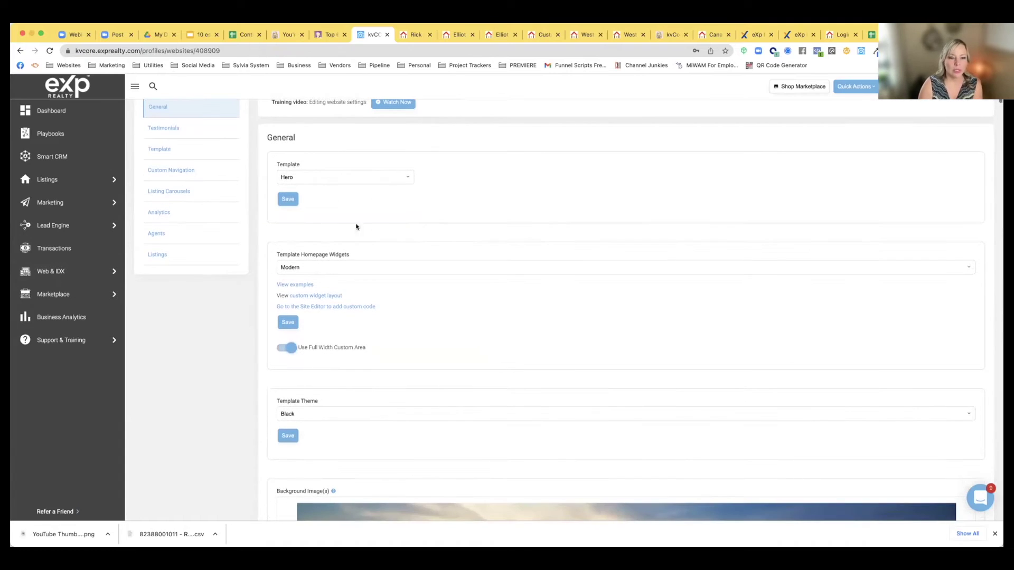
{"action": "left_click", "coordinate": [305, 177]}
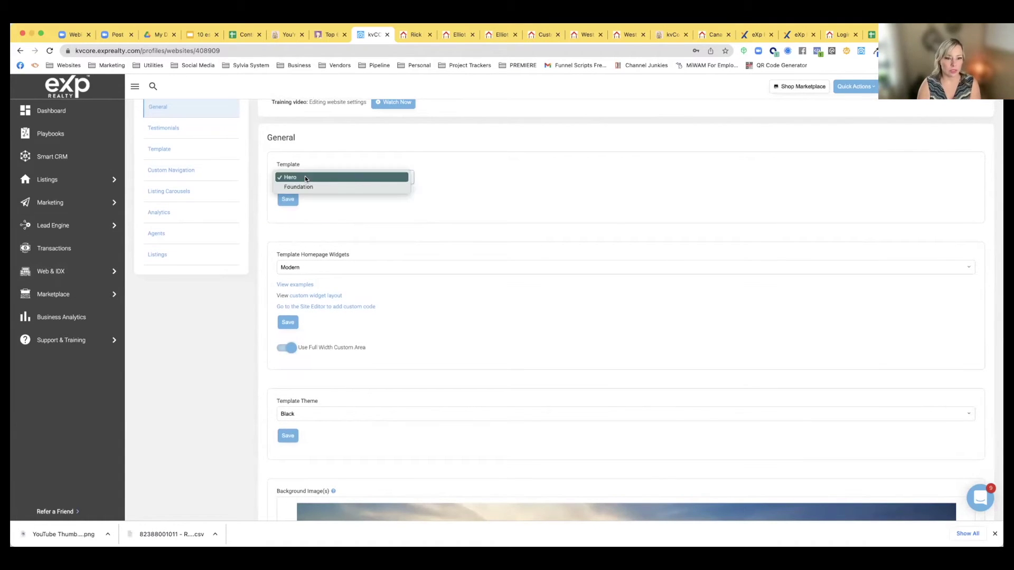
{"action": "left_click", "coordinate": [469, 190]}
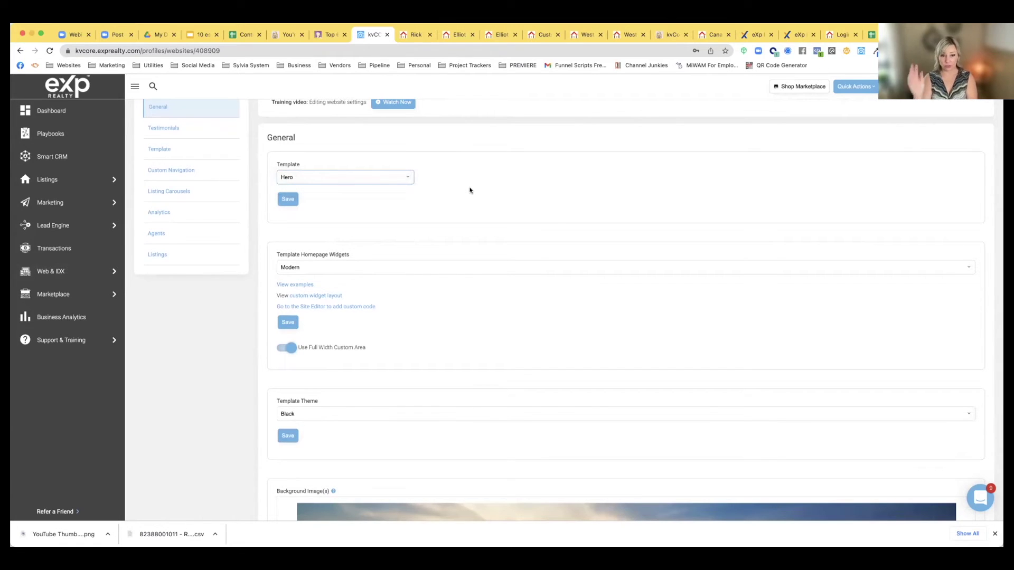
{"action": "left_click", "coordinate": [322, 267]}
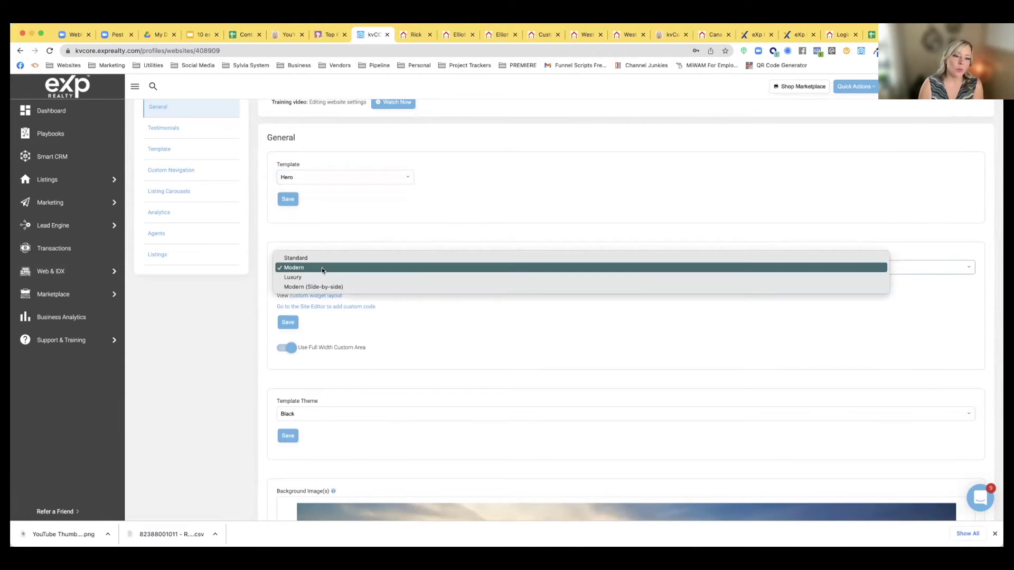
{"action": "left_click", "coordinate": [359, 237]}
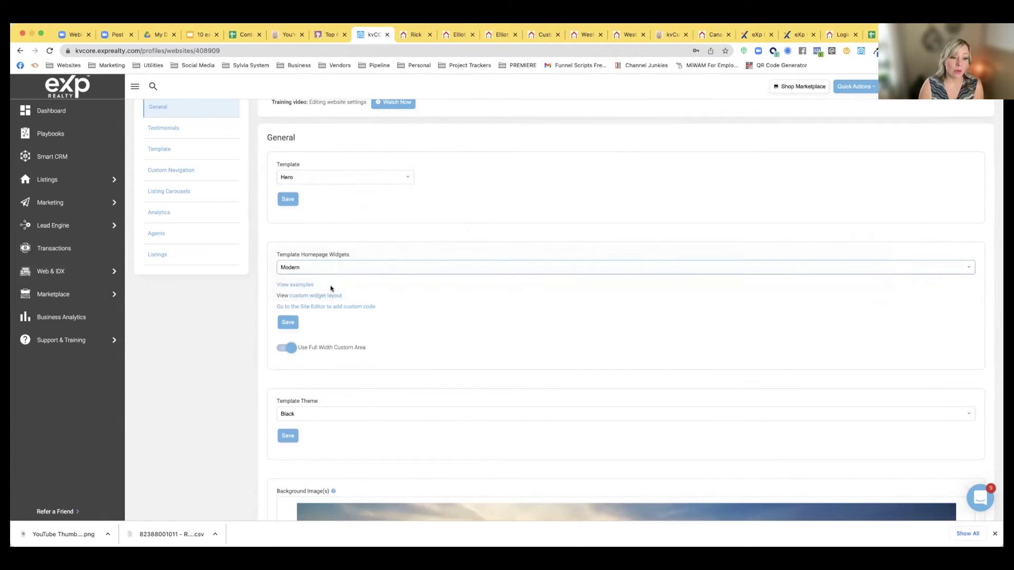
{"action": "left_click", "coordinate": [306, 267]}
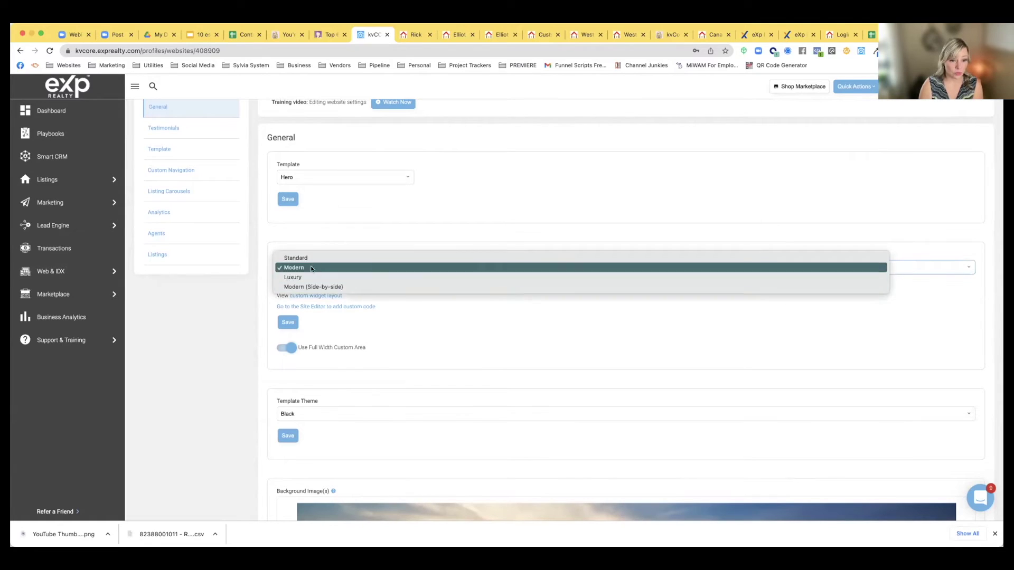
{"action": "left_click", "coordinate": [387, 237]}
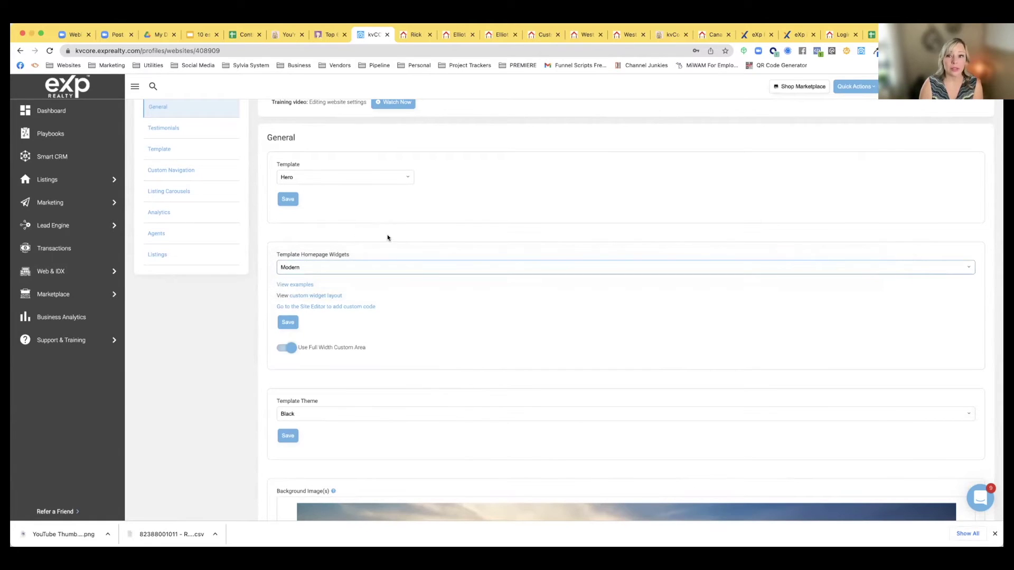
{"action": "left_click", "coordinate": [408, 37]}
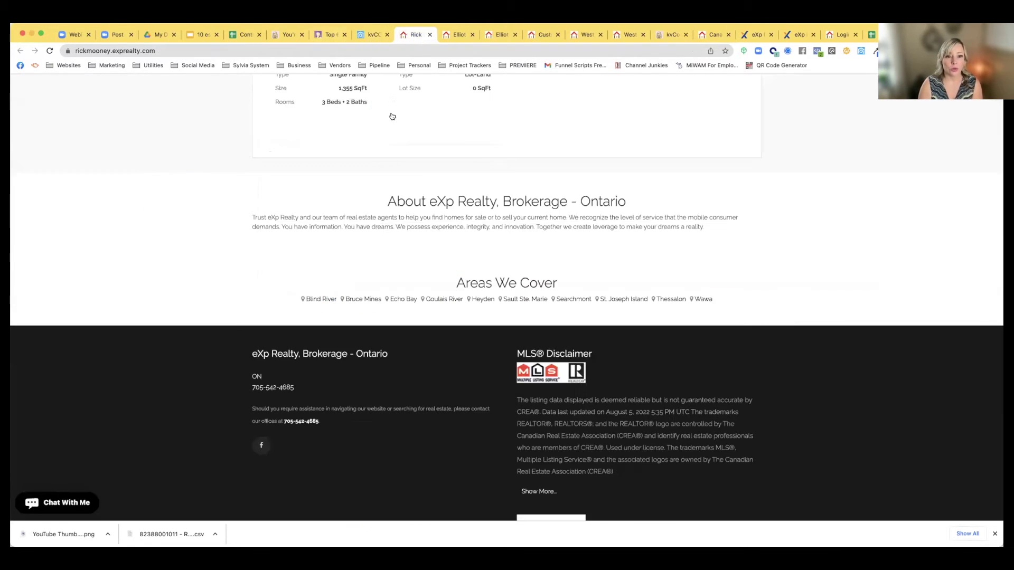
{"action": "scroll", "coordinate": [392, 116], "scroll_direction": "up", "scroll_amount": 5}
{"action": "scroll", "coordinate": [392, 116], "scroll_direction": "up", "scroll_amount": 15}
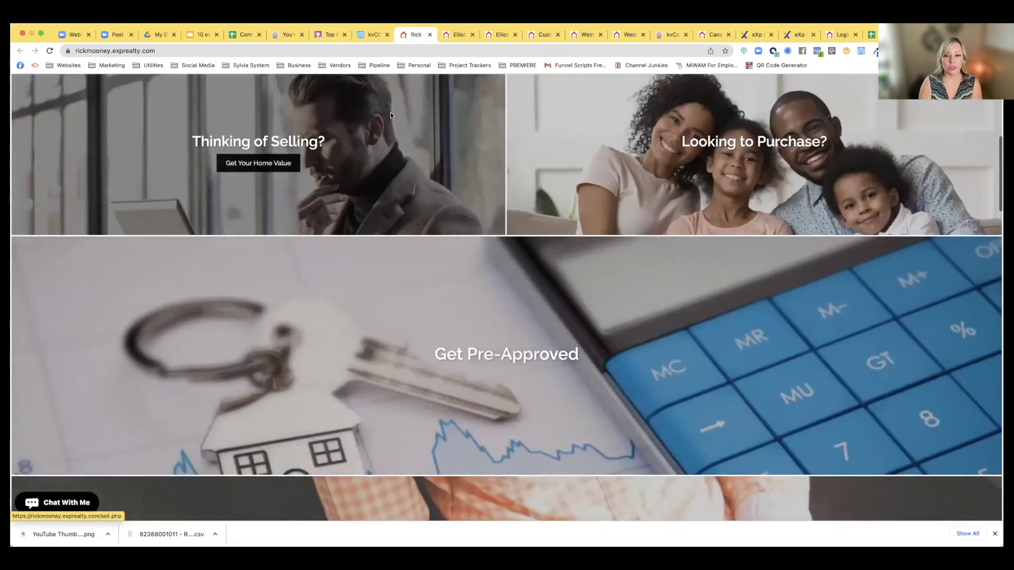
{"action": "scroll", "coordinate": [481, 274], "scroll_direction": "down", "scroll_amount": 7}
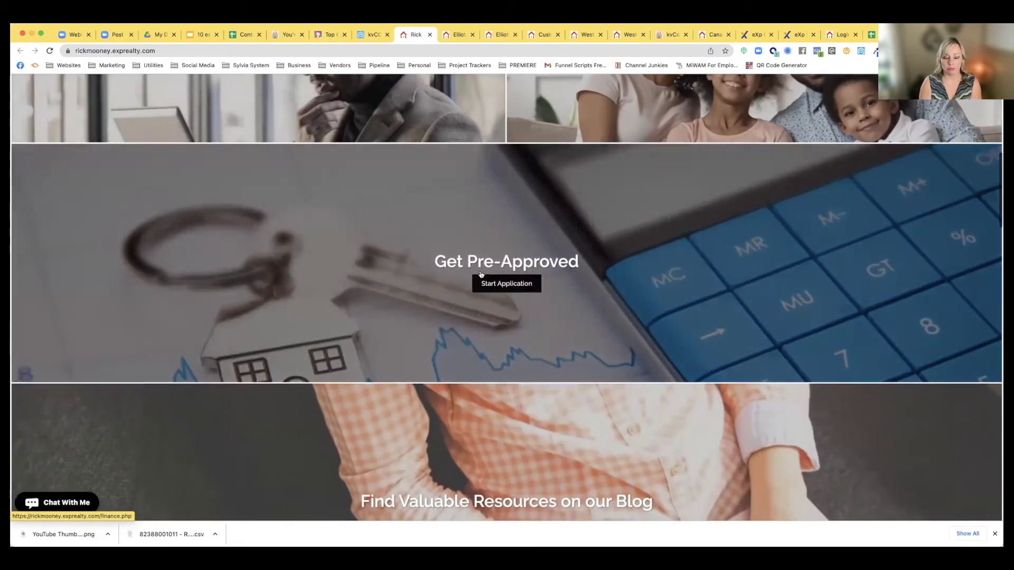
{"action": "scroll", "coordinate": [481, 275], "scroll_direction": "down", "scroll_amount": 3}
{"action": "scroll", "coordinate": [479, 274], "scroll_direction": "up", "scroll_amount": 12}
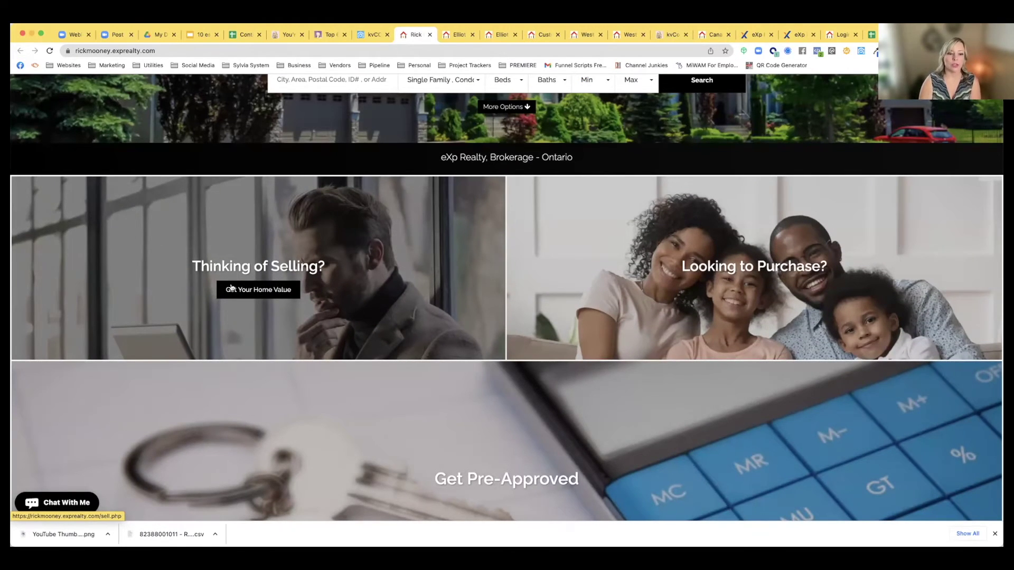
{"action": "mouse_move", "coordinate": [752, 284]}
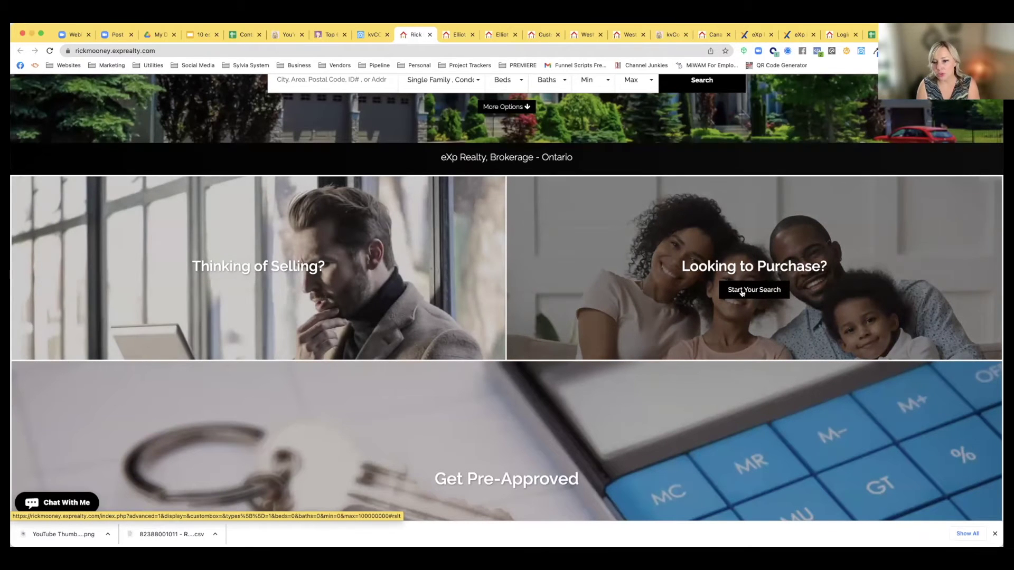
{"action": "scroll", "coordinate": [555, 294], "scroll_direction": "down", "scroll_amount": 5}
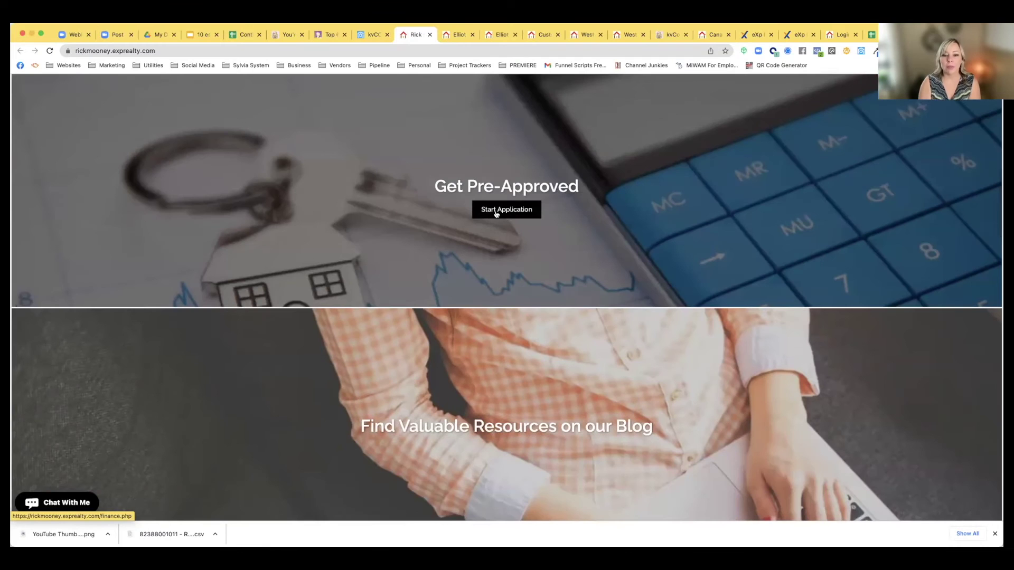
{"action": "left_click", "coordinate": [503, 210]}
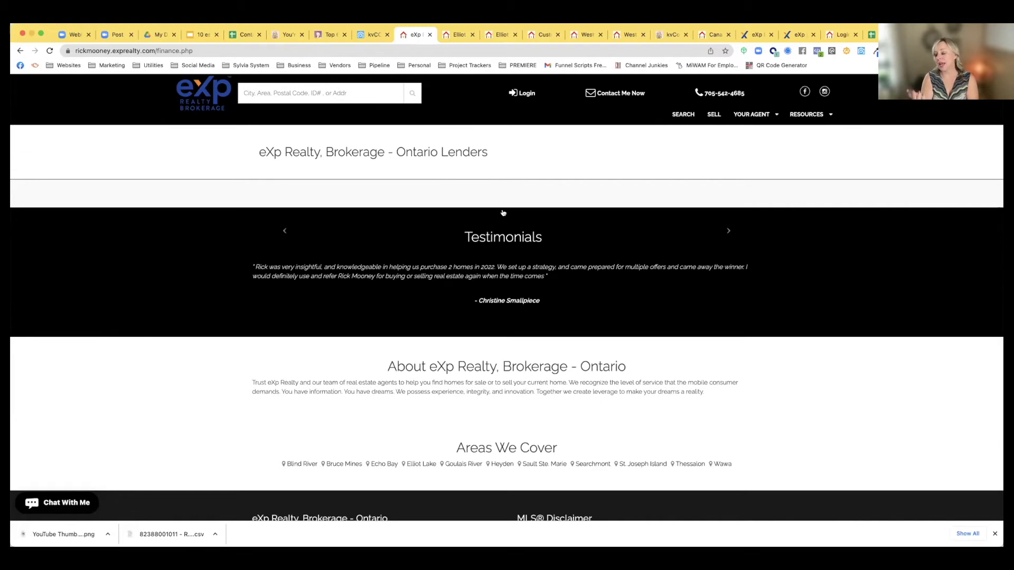
{"action": "scroll", "coordinate": [503, 213], "scroll_direction": "down", "scroll_amount": 5}
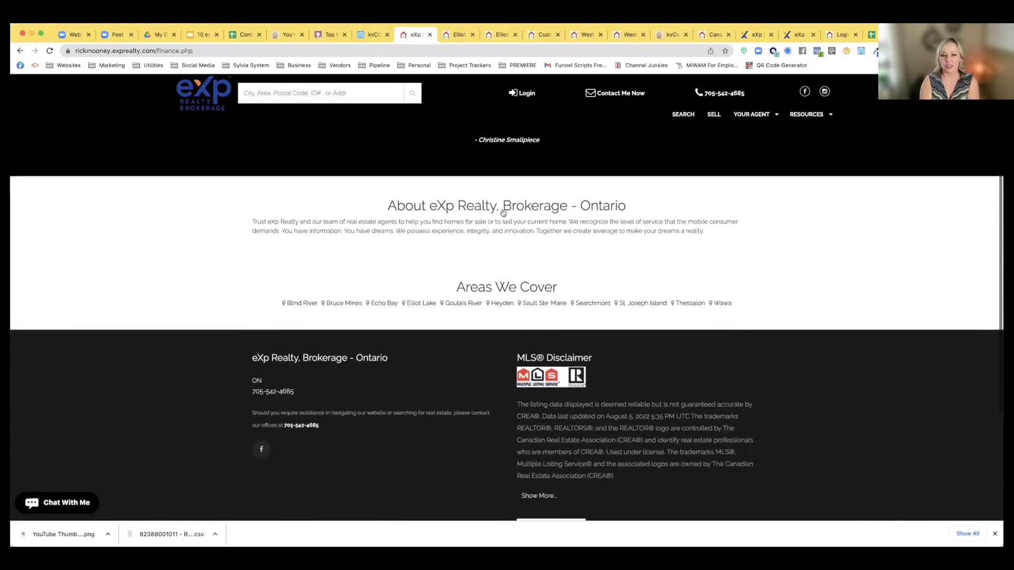
{"action": "scroll", "coordinate": [502, 213], "scroll_direction": "up", "scroll_amount": 5}
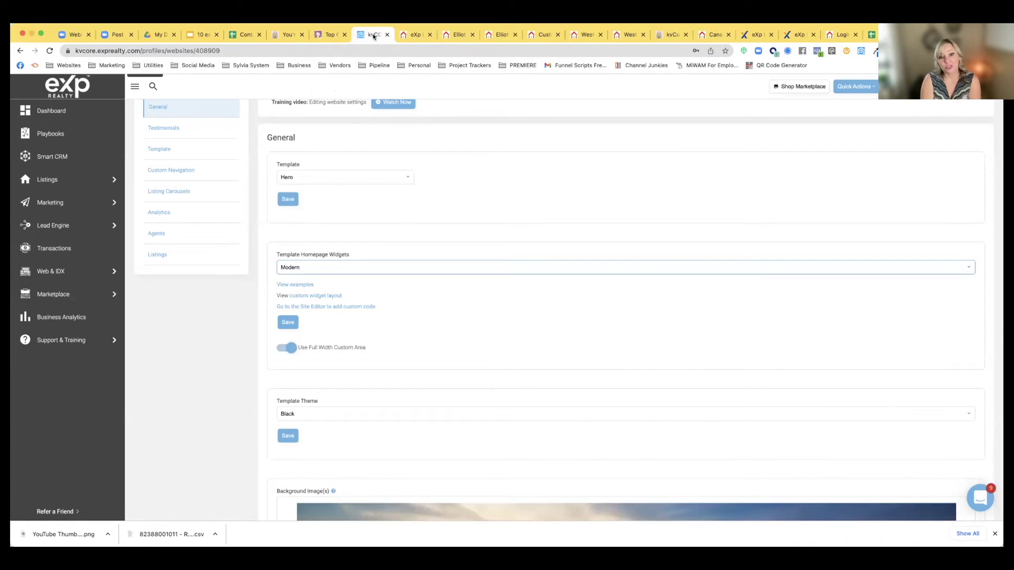
{"action": "left_click", "coordinate": [416, 34]}
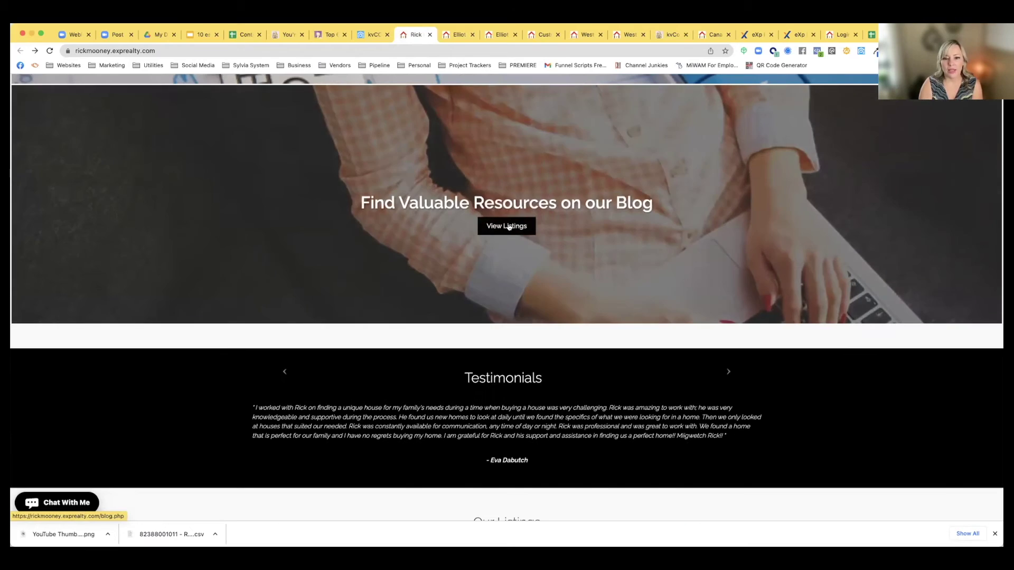
{"action": "left_click", "coordinate": [508, 227]}
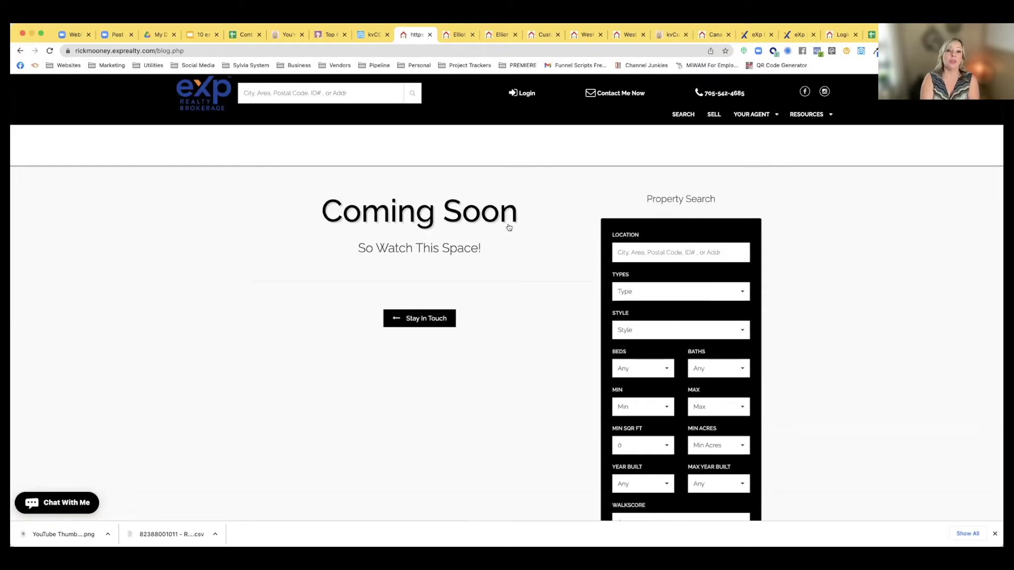
{"action": "left_click", "coordinate": [370, 37]}
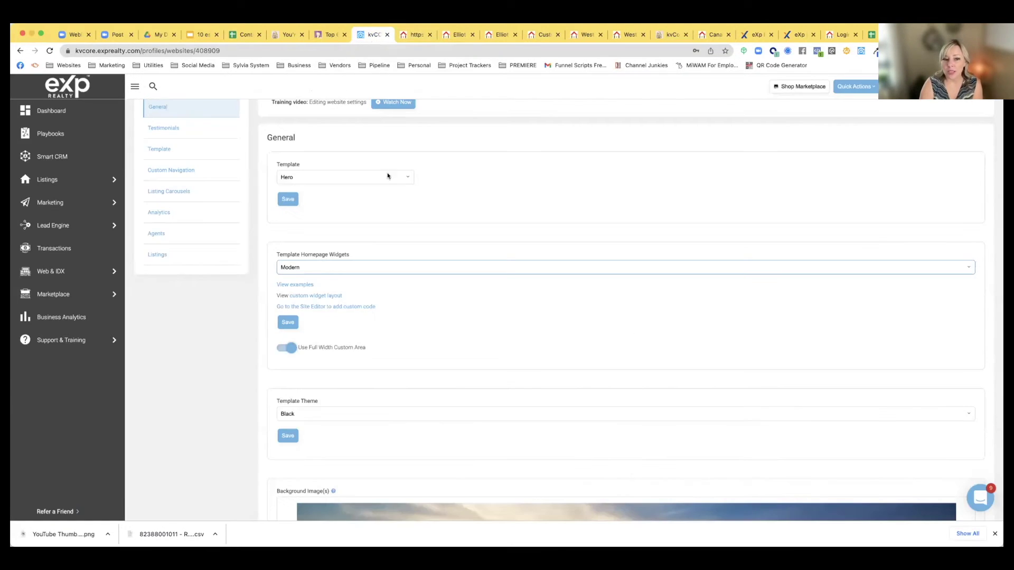
Change Template Homepage Widgets from Modern to Modern (Side-by-side)
{"action": "left_click", "coordinate": [375, 264]}
{"action": "left_click", "coordinate": [304, 285]}
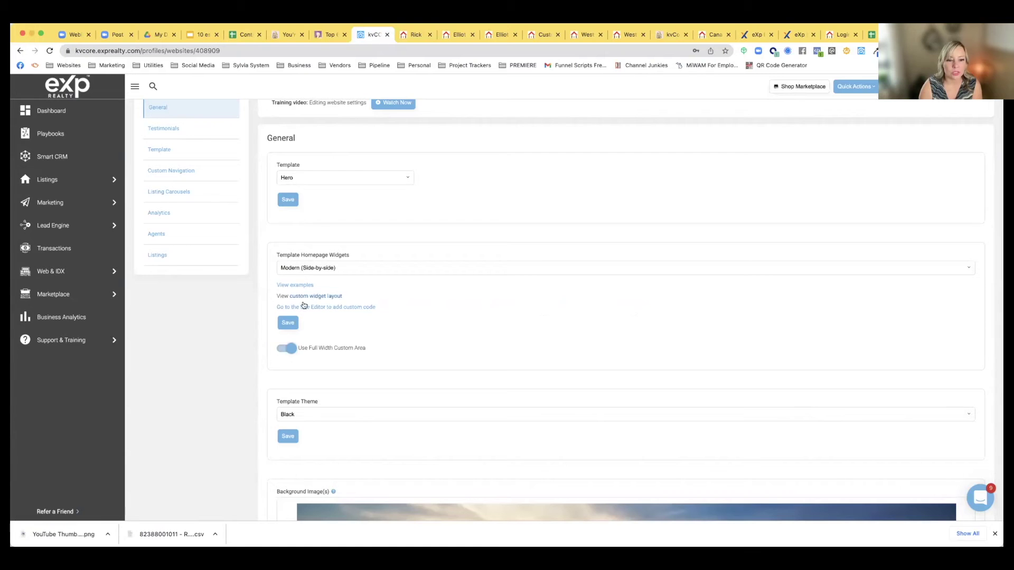
{"action": "left_click", "coordinate": [300, 268]}
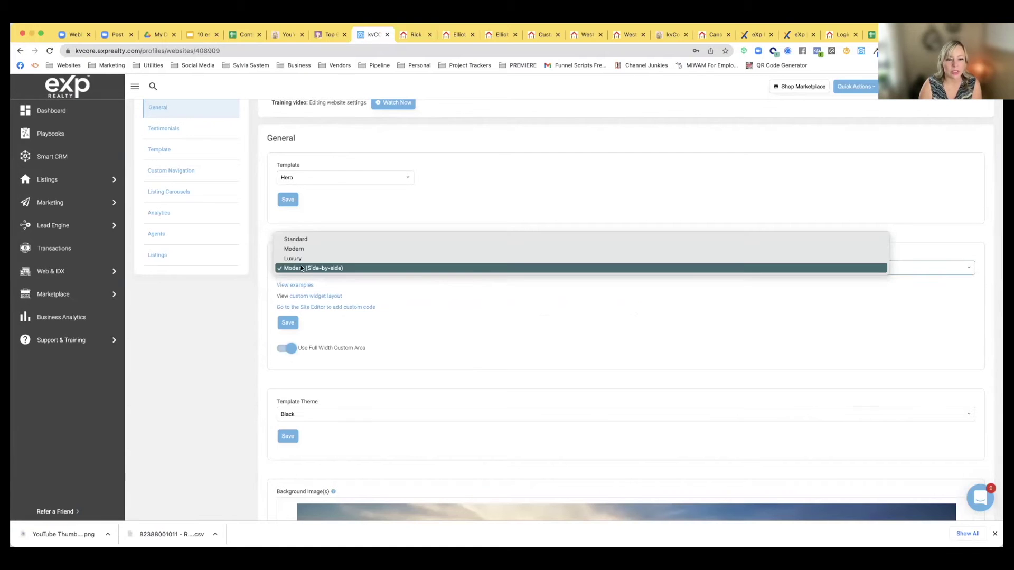
{"action": "left_click", "coordinate": [243, 282]}
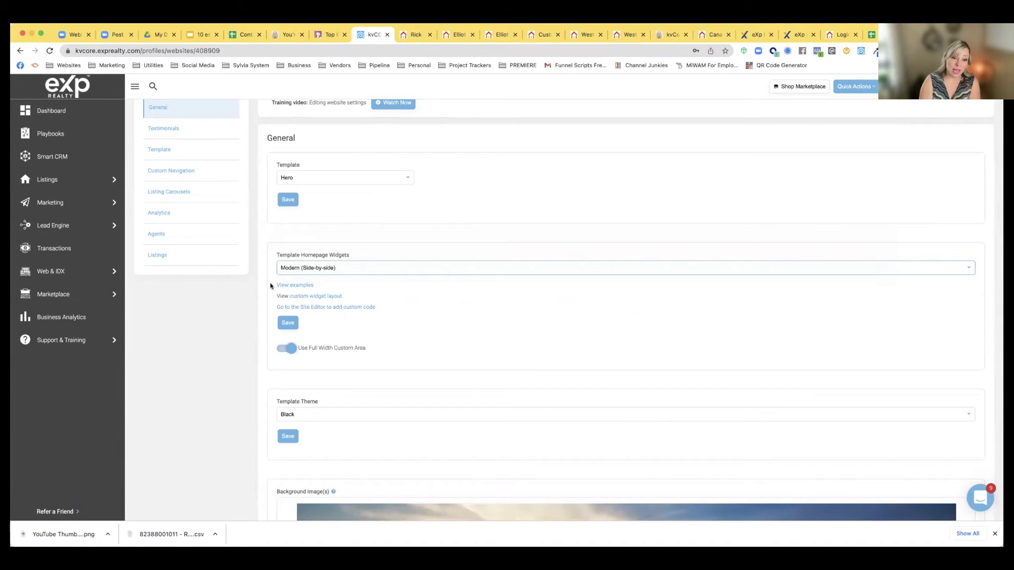
{"action": "scroll", "coordinate": [306, 304], "scroll_direction": "down", "scroll_amount": 3}
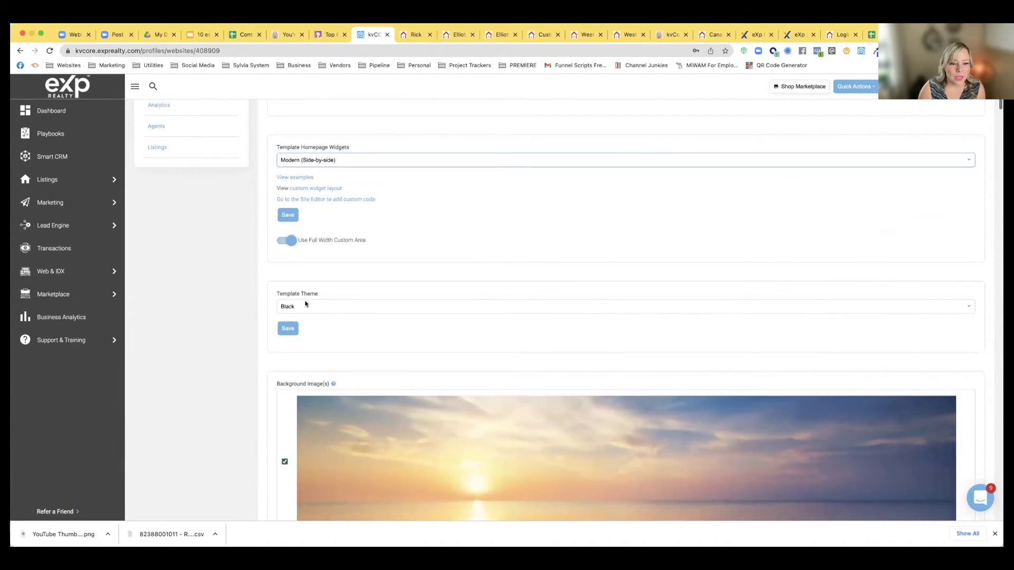
Pick the Blue-Gray template theme and reload the live website to preview it
{"action": "scroll", "coordinate": [305, 303], "scroll_direction": "down", "scroll_amount": 2}
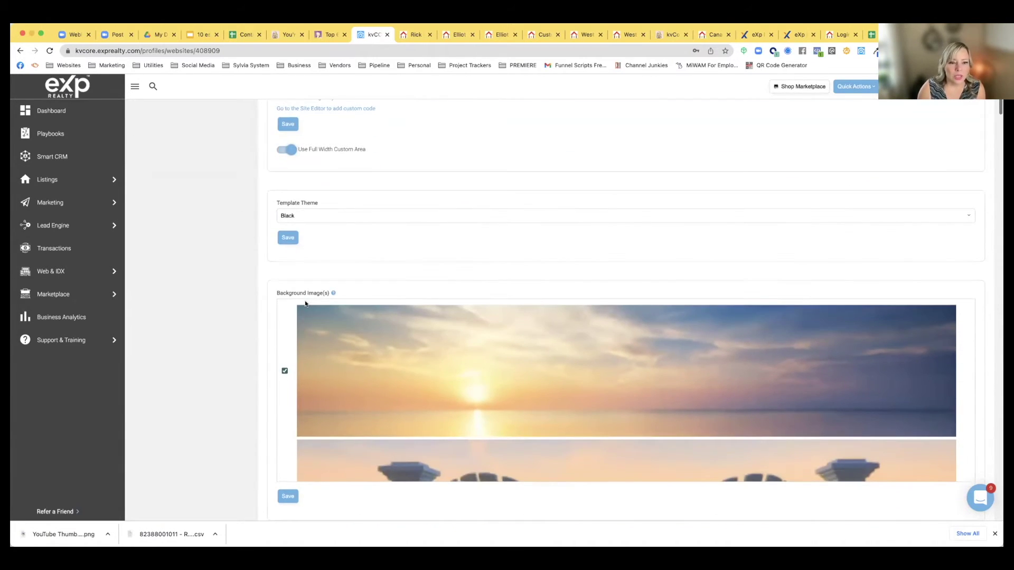
{"action": "left_click", "coordinate": [294, 218]}
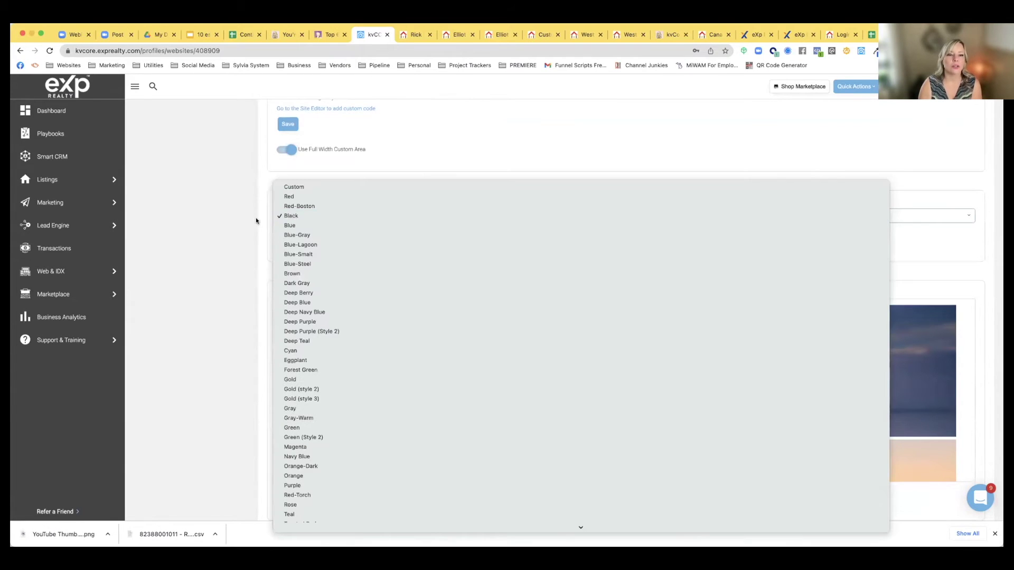
{"action": "left_click", "coordinate": [257, 220]}
{"action": "left_click", "coordinate": [415, 34]}
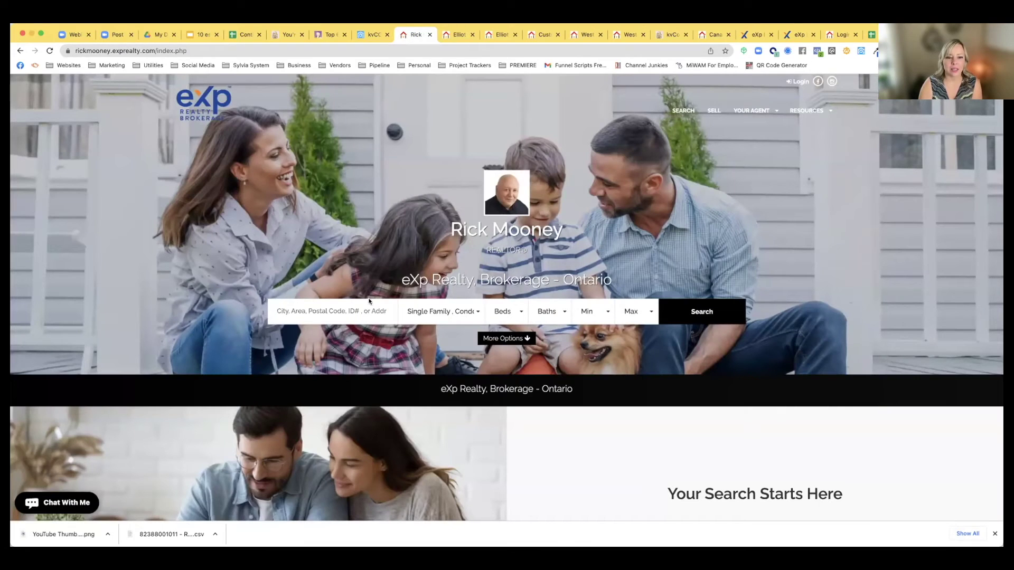
{"action": "left_click", "coordinate": [372, 35]}
{"action": "left_click", "coordinate": [313, 216]}
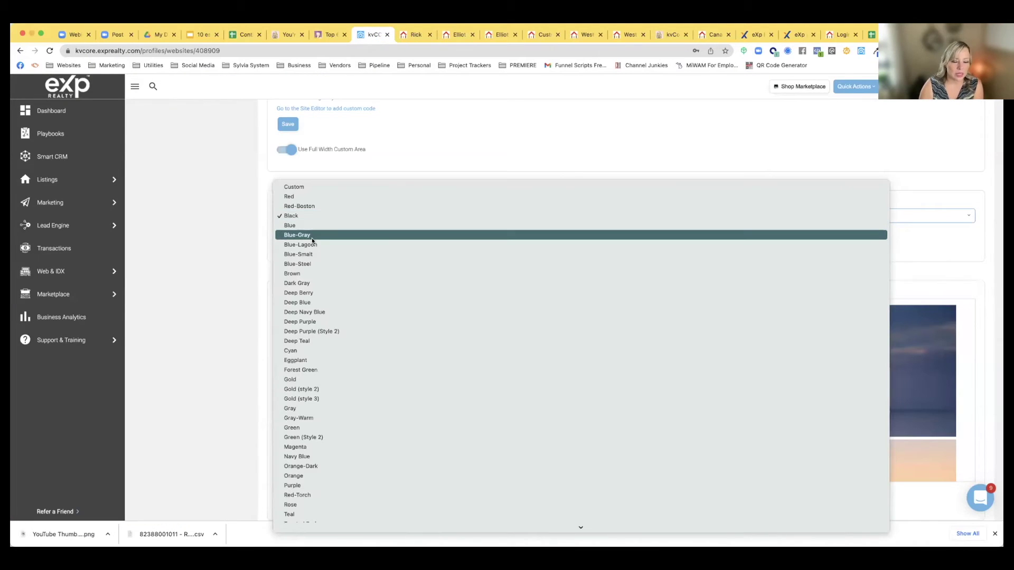
{"action": "left_click", "coordinate": [312, 238]}
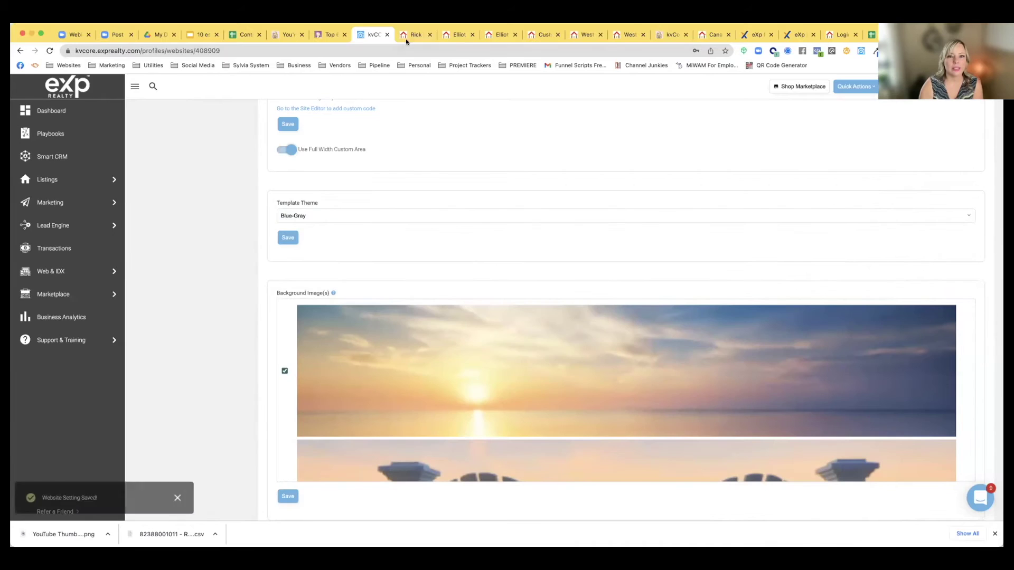
{"action": "left_click", "coordinate": [406, 39]}
{"action": "left_click", "coordinate": [49, 51]}
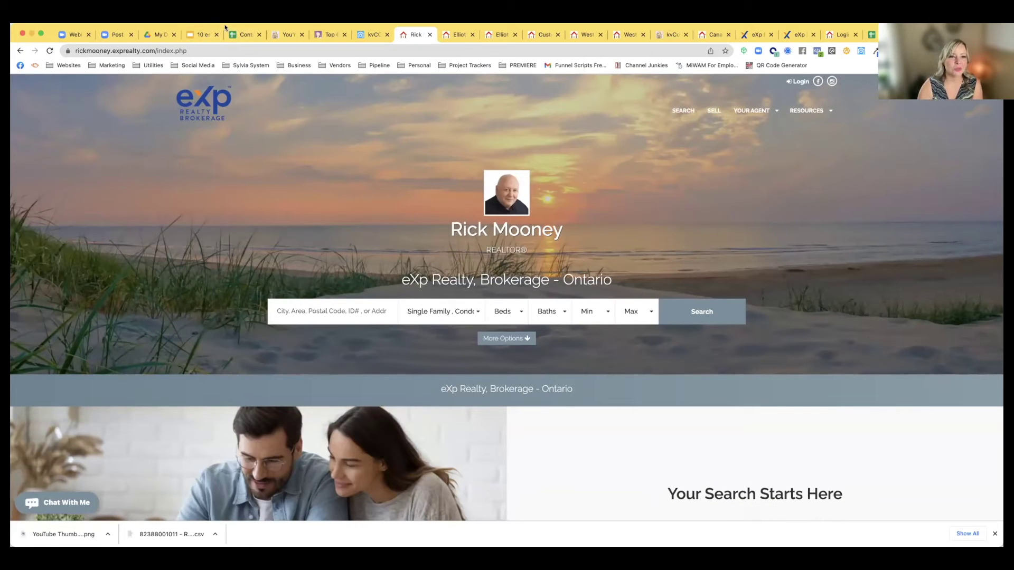
Try the Custom theme's primary colour picker, then reselect Blue-Gray and save
{"action": "left_click", "coordinate": [372, 34]}
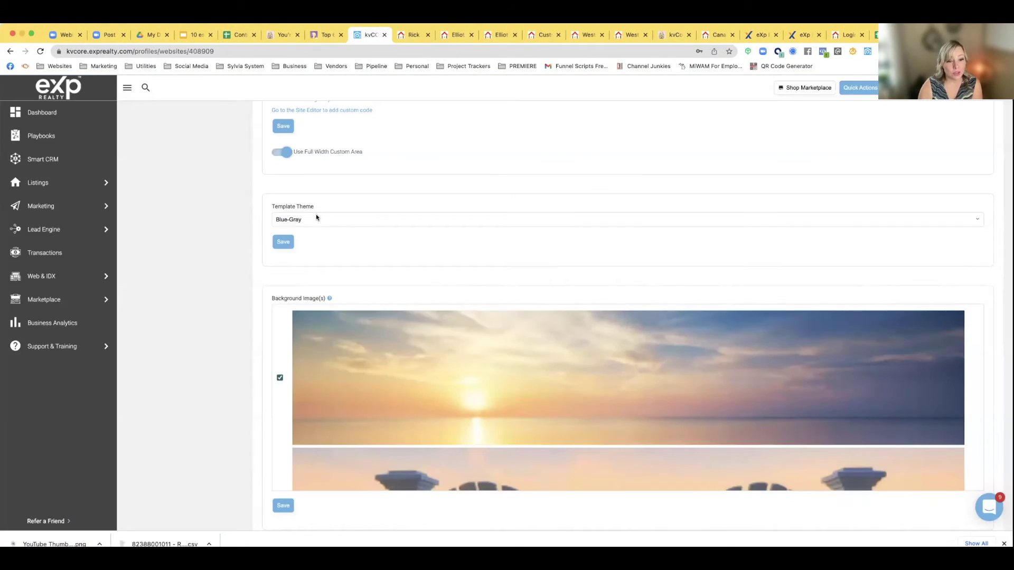
{"action": "left_click", "coordinate": [316, 217]}
{"action": "left_click", "coordinate": [313, 170]}
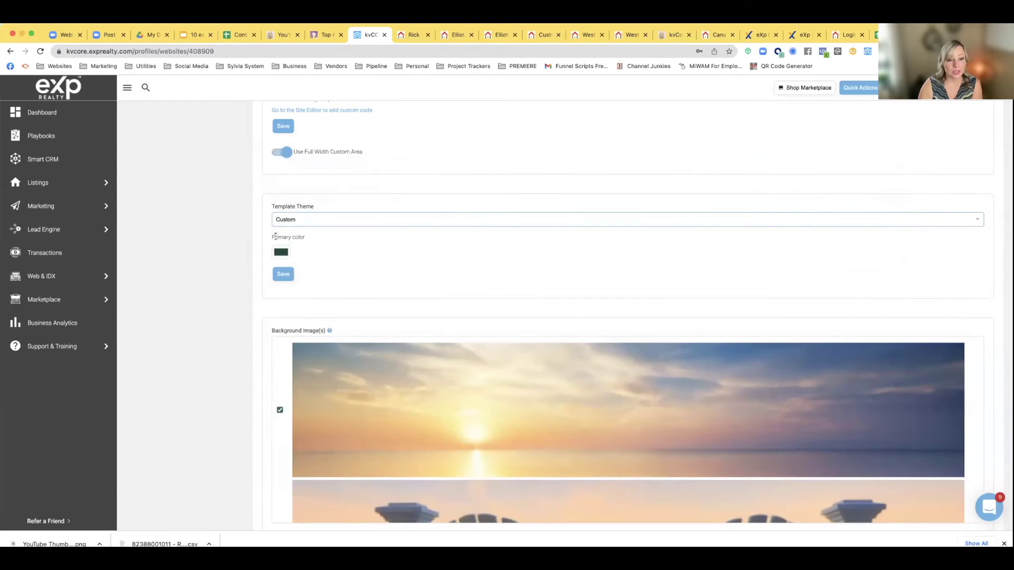
{"action": "left_click", "coordinate": [285, 252]}
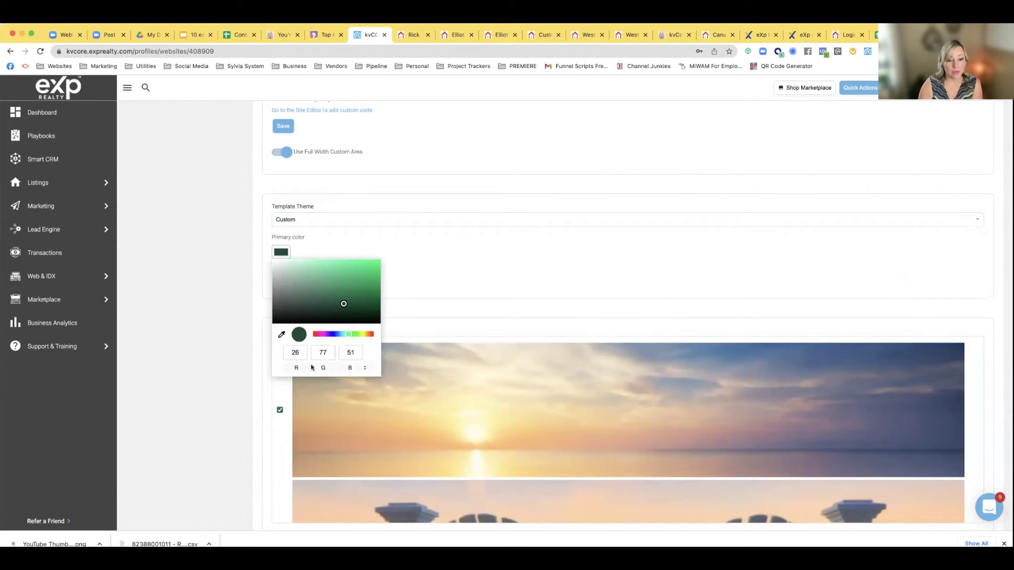
{"action": "left_click", "coordinate": [364, 368]}
{"action": "left_click", "coordinate": [363, 368]}
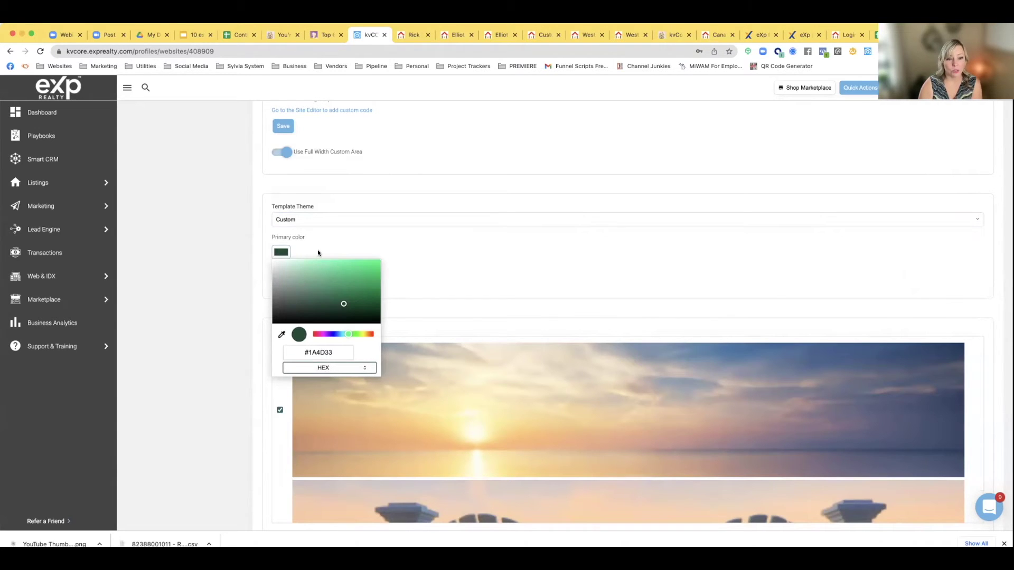
{"action": "left_click", "coordinate": [305, 243]}
{"action": "left_click", "coordinate": [296, 222]}
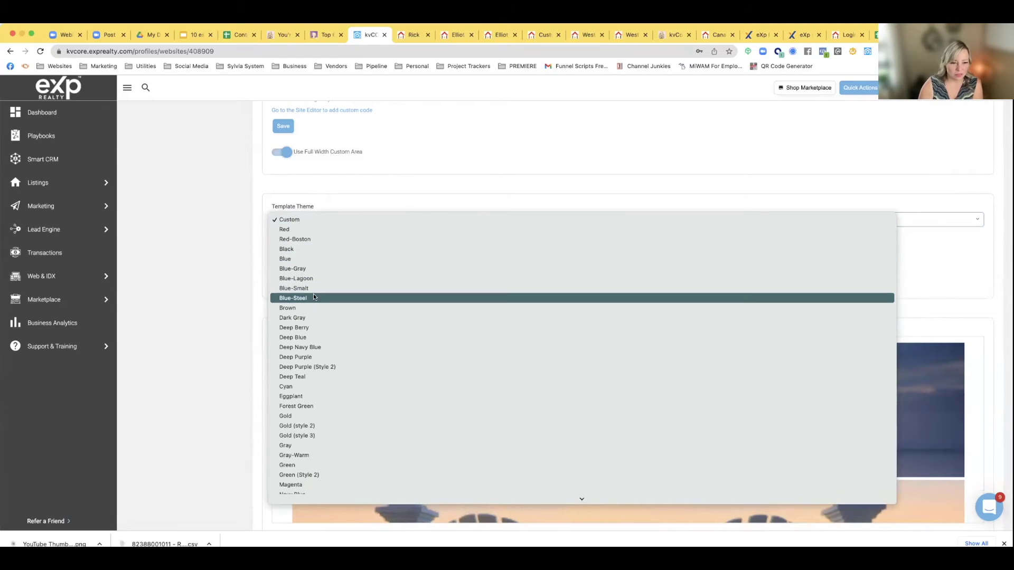
{"action": "left_click", "coordinate": [295, 269]}
{"action": "left_click", "coordinate": [287, 246]}
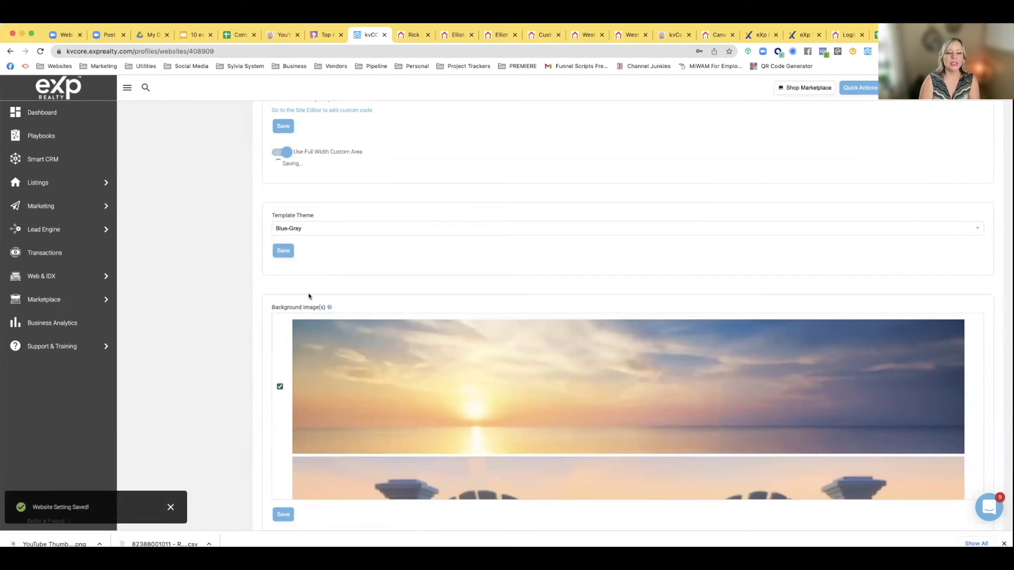
Add the suburban houses image to the Background Image(s) and save
{"action": "scroll", "coordinate": [307, 293], "scroll_direction": "down", "scroll_amount": 3}
{"action": "scroll", "coordinate": [307, 296], "scroll_direction": "down", "scroll_amount": 5}
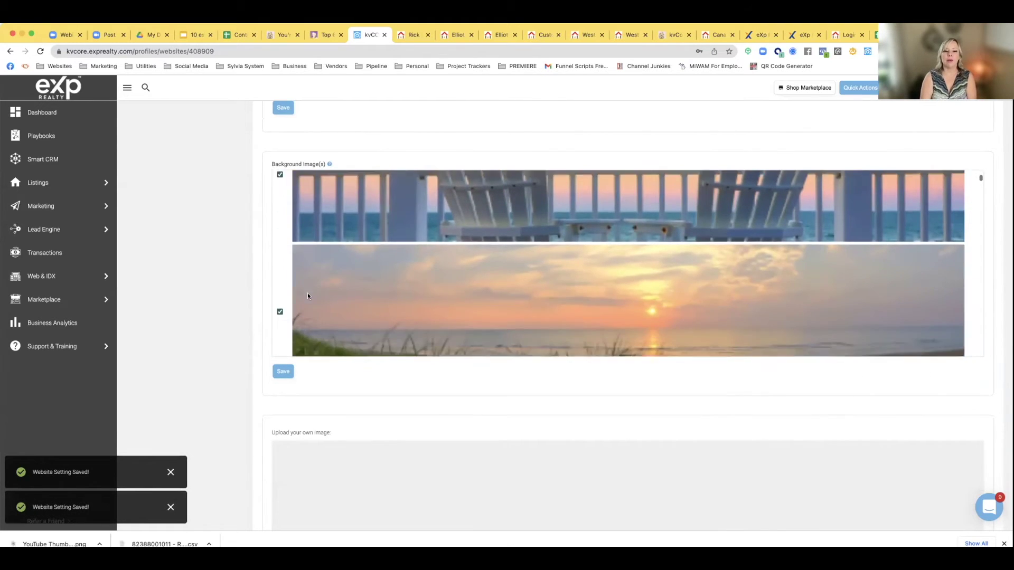
{"action": "scroll", "coordinate": [307, 296], "scroll_direction": "down", "scroll_amount": 6}
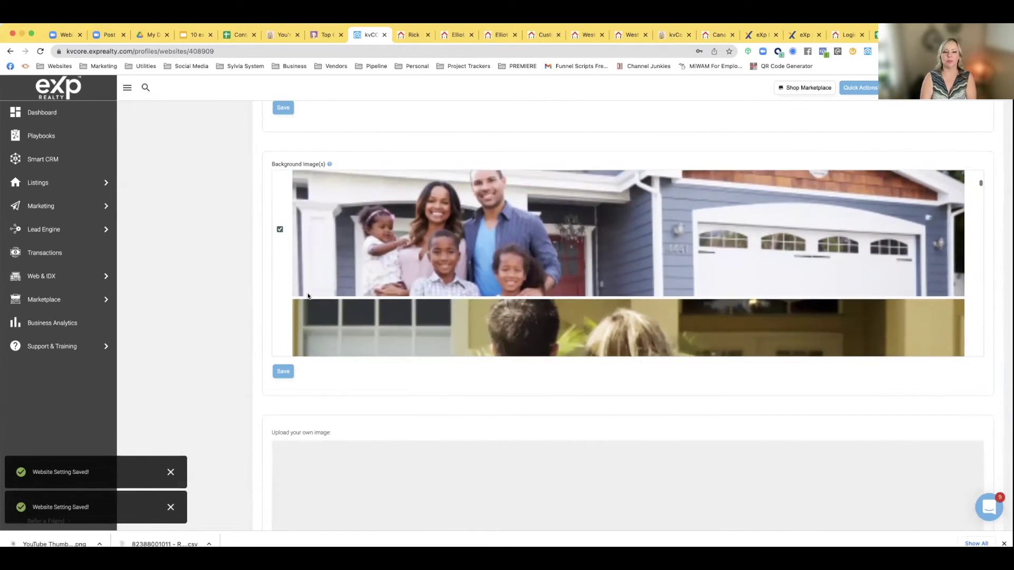
{"action": "scroll", "coordinate": [308, 296], "scroll_direction": "down", "scroll_amount": 8}
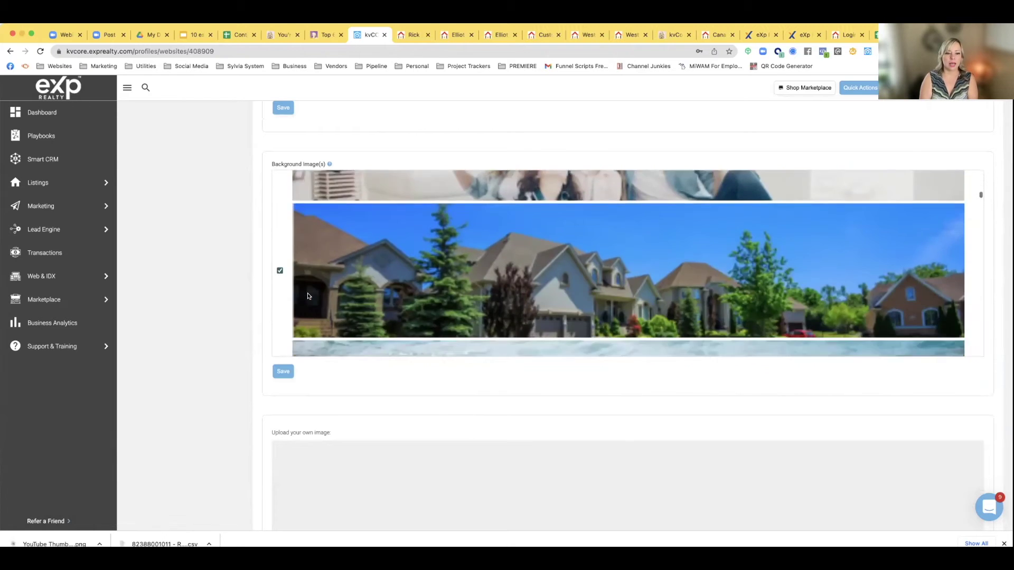
{"action": "scroll", "coordinate": [308, 296], "scroll_direction": "up", "scroll_amount": 5}
{"action": "left_click", "coordinate": [279, 302]}
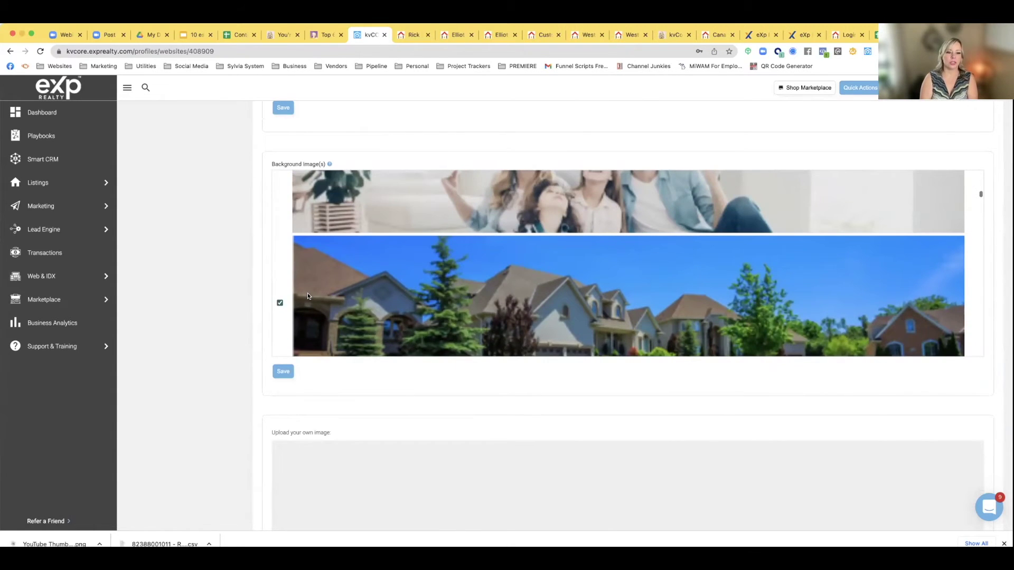
{"action": "scroll", "coordinate": [320, 287], "scroll_direction": "up", "scroll_amount": 8}
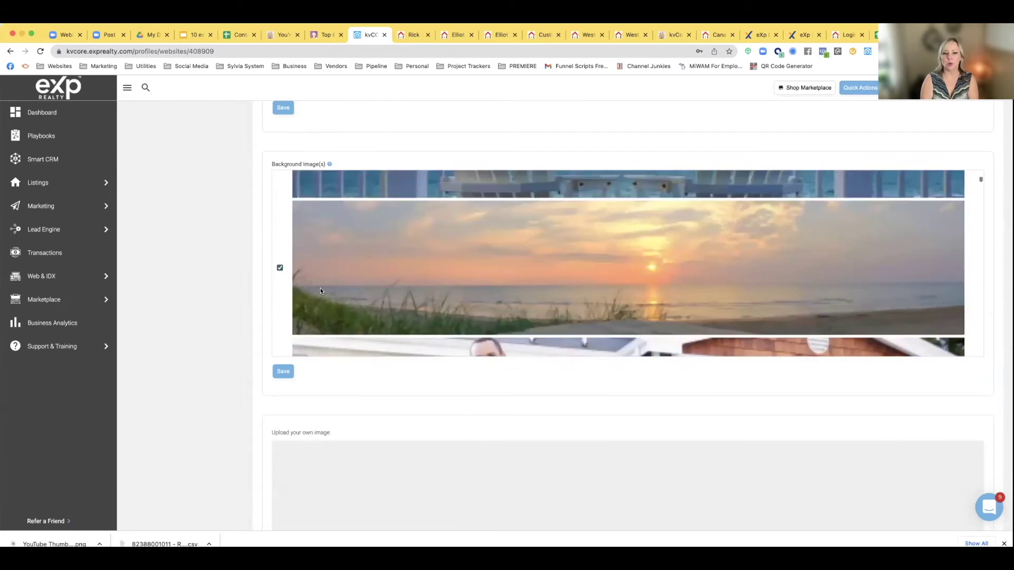
{"action": "left_click", "coordinate": [283, 371]}
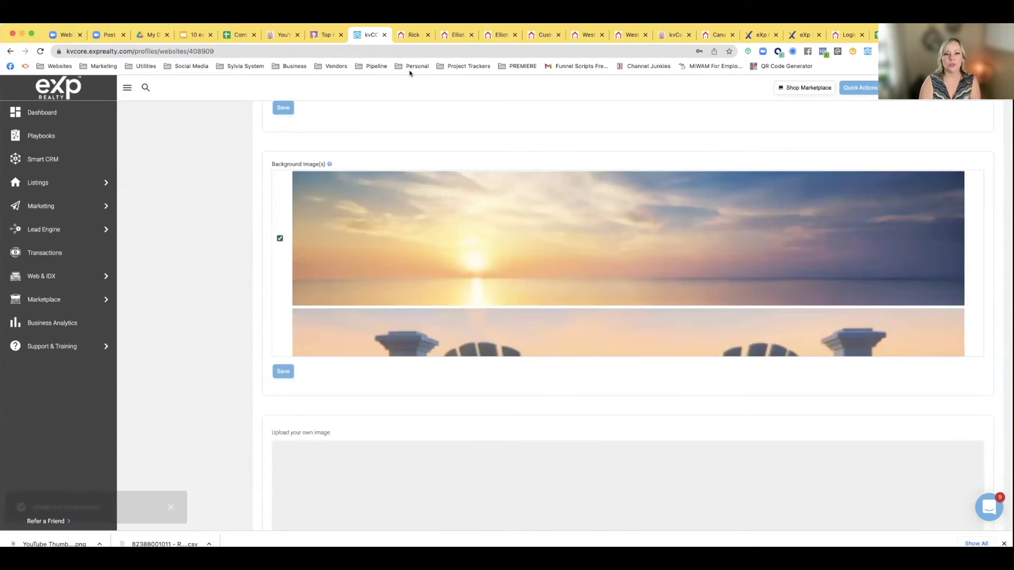
Reload the live website to check the new background, then view another agent's example site
{"action": "left_click", "coordinate": [412, 36]}
{"action": "left_click", "coordinate": [40, 51]}
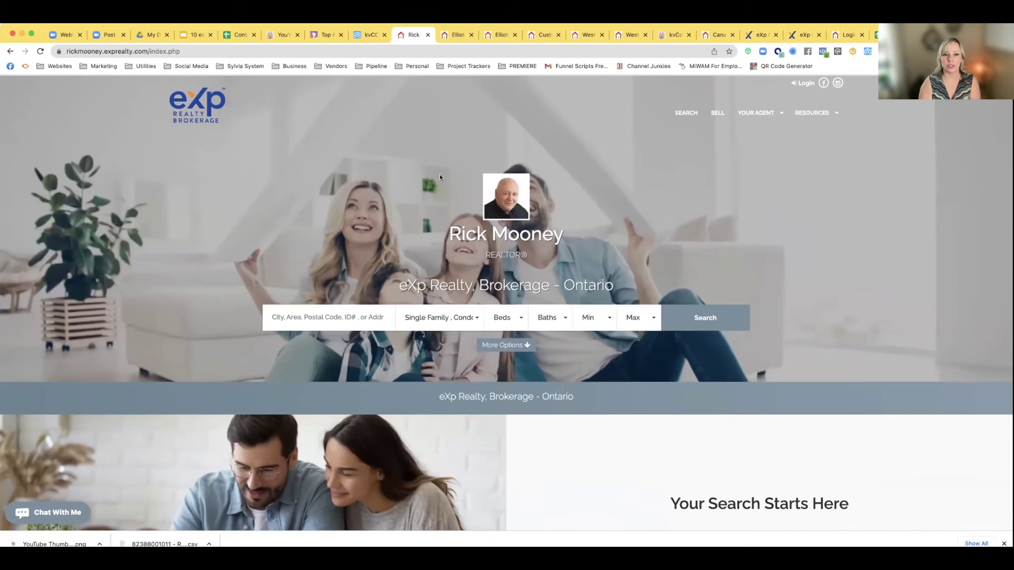
{"action": "left_click", "coordinate": [364, 34]}
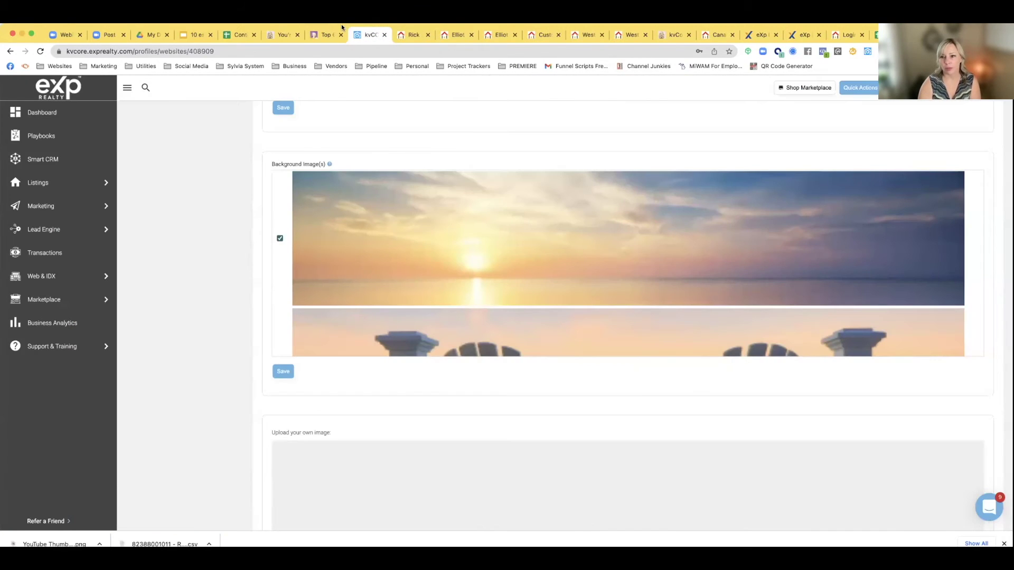
{"action": "left_click", "coordinate": [839, 35]}
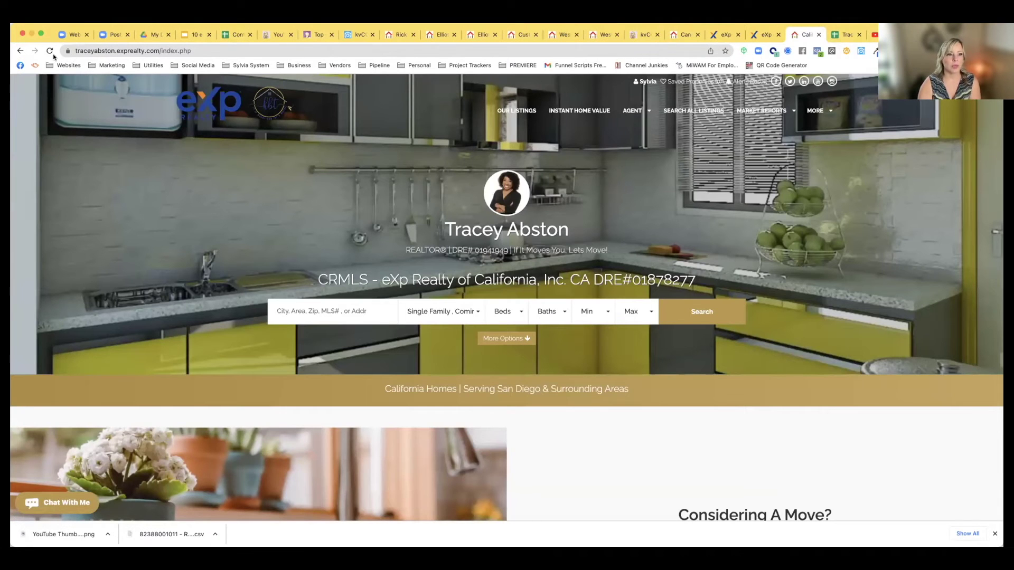
Reload and scroll through the San Diego example agent website
{"action": "left_click", "coordinate": [50, 51]}
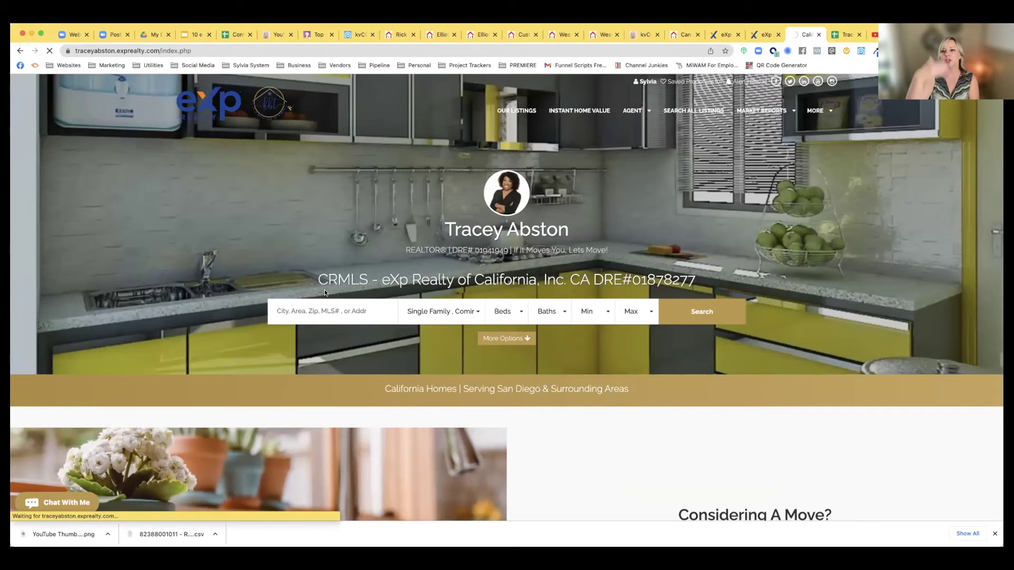
{"action": "scroll", "coordinate": [385, 369], "scroll_direction": "down", "scroll_amount": 3}
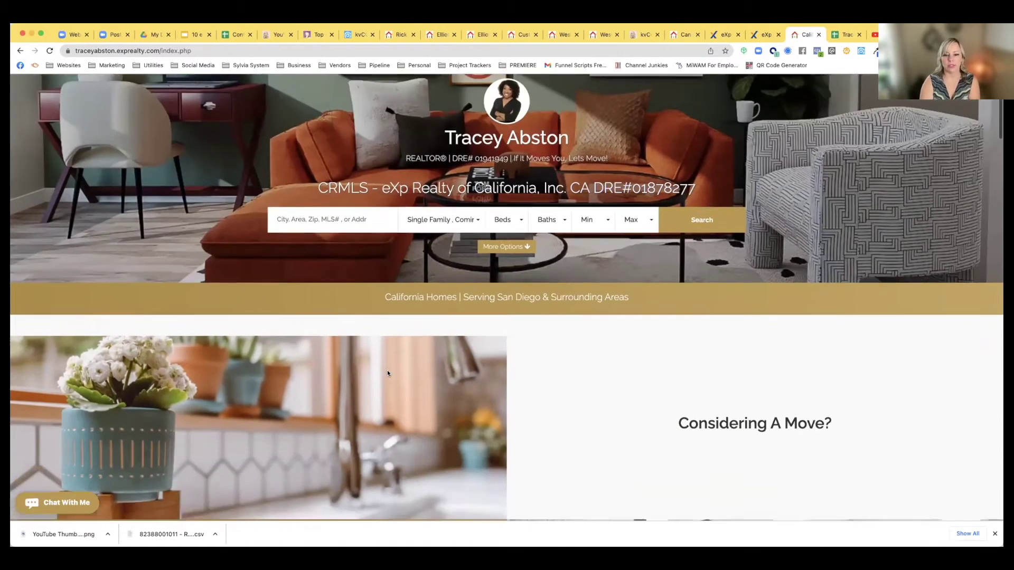
{"action": "scroll", "coordinate": [388, 373], "scroll_direction": "down", "scroll_amount": 8}
{"action": "scroll", "coordinate": [387, 373], "scroll_direction": "down", "scroll_amount": 10}
{"action": "scroll", "coordinate": [388, 373], "scroll_direction": "down", "scroll_amount": 3}
{"action": "scroll", "coordinate": [388, 373], "scroll_direction": "up", "scroll_amount": 20}
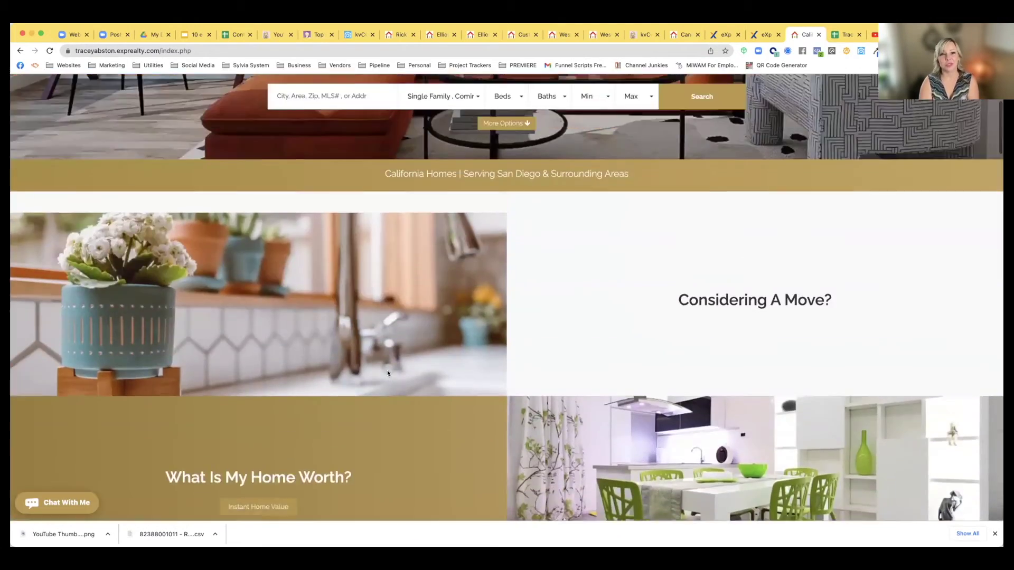
{"action": "scroll", "coordinate": [387, 373], "scroll_direction": "up", "scroll_amount": 4}
Scroll the kvCORE website settings to the empty Secondary Logo upload box, comparing with the example site
{"action": "left_click", "coordinate": [359, 34]}
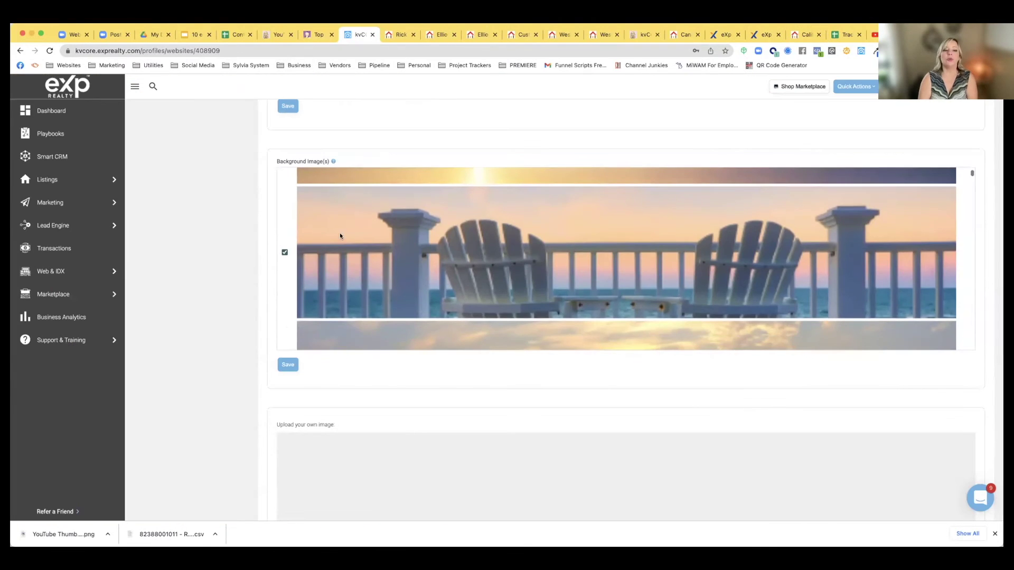
{"action": "scroll", "coordinate": [248, 323], "scroll_direction": "down", "scroll_amount": 4}
{"action": "scroll", "coordinate": [249, 327], "scroll_direction": "down", "scroll_amount": 2}
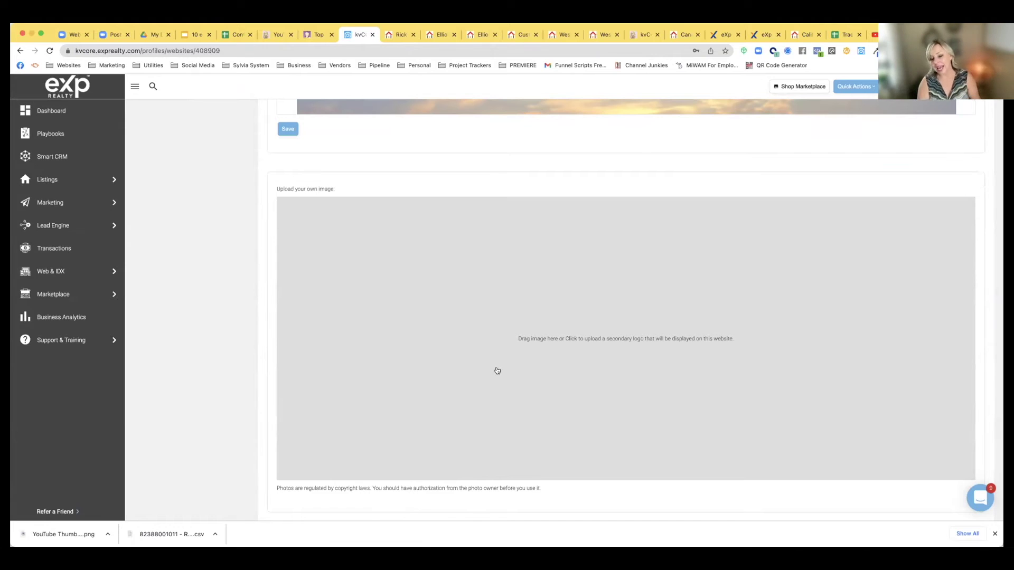
{"action": "scroll", "coordinate": [496, 371], "scroll_direction": "down", "scroll_amount": 5}
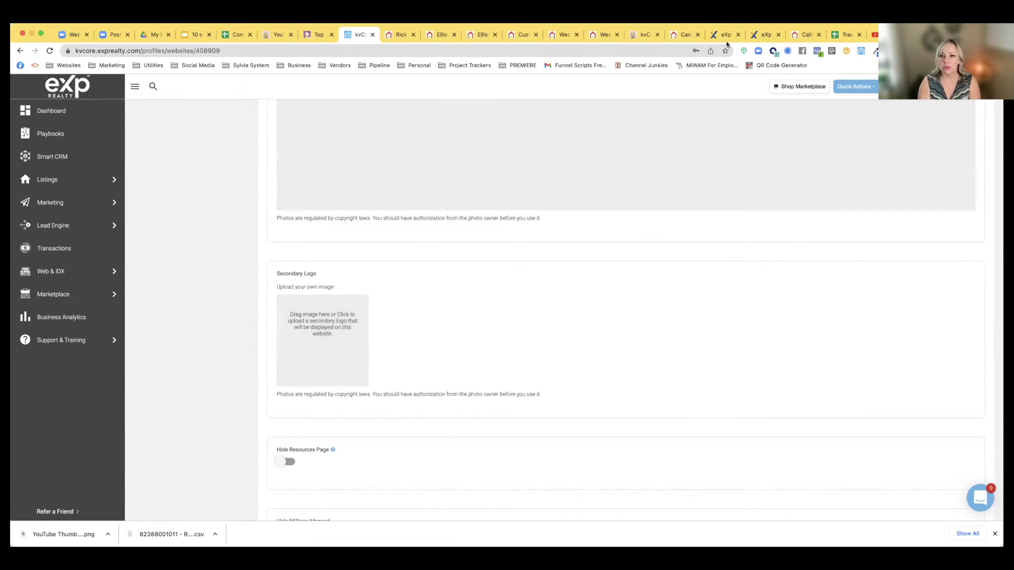
{"action": "left_click", "coordinate": [798, 35]}
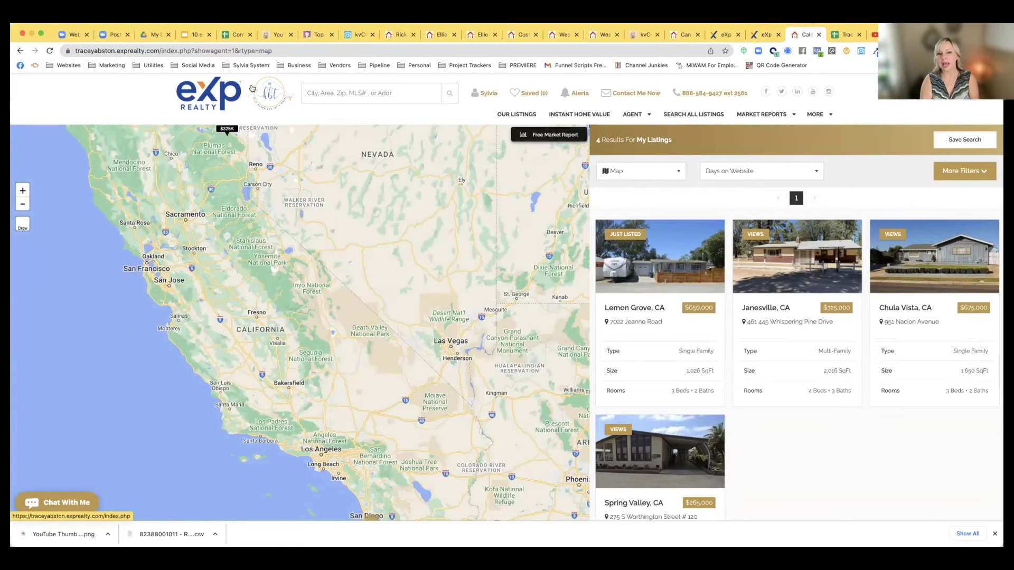
{"action": "left_click", "coordinate": [354, 35]}
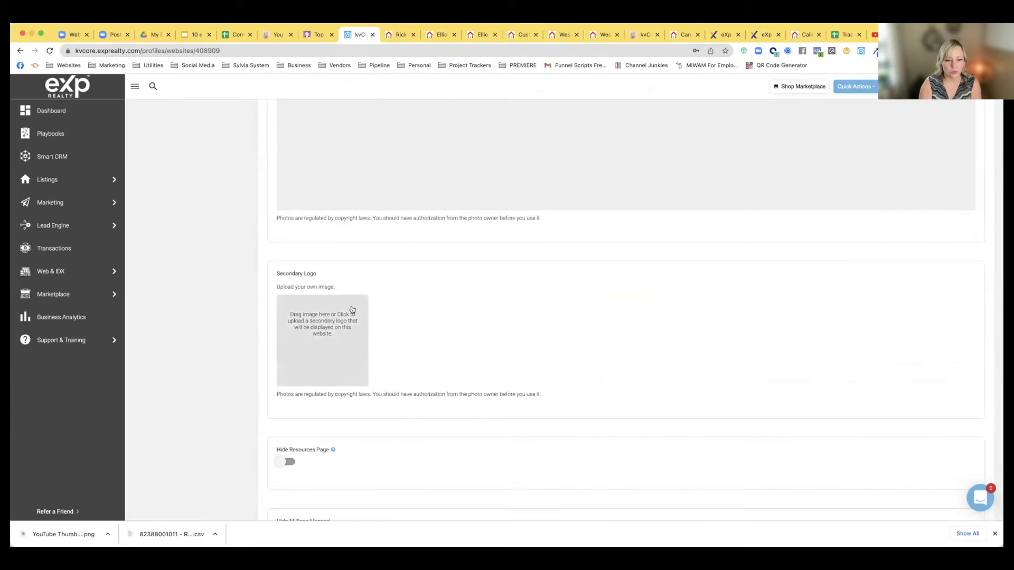
{"action": "scroll", "coordinate": [351, 309], "scroll_direction": "down", "scroll_amount": 5}
{"action": "scroll", "coordinate": [352, 309], "scroll_direction": "down", "scroll_amount": 1}
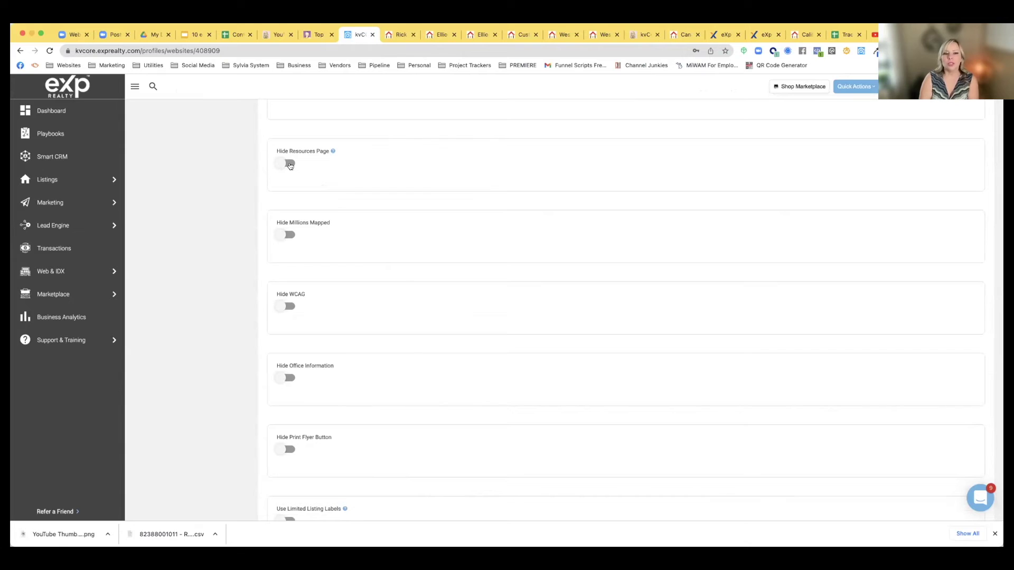
{"action": "left_click", "coordinate": [684, 36]}
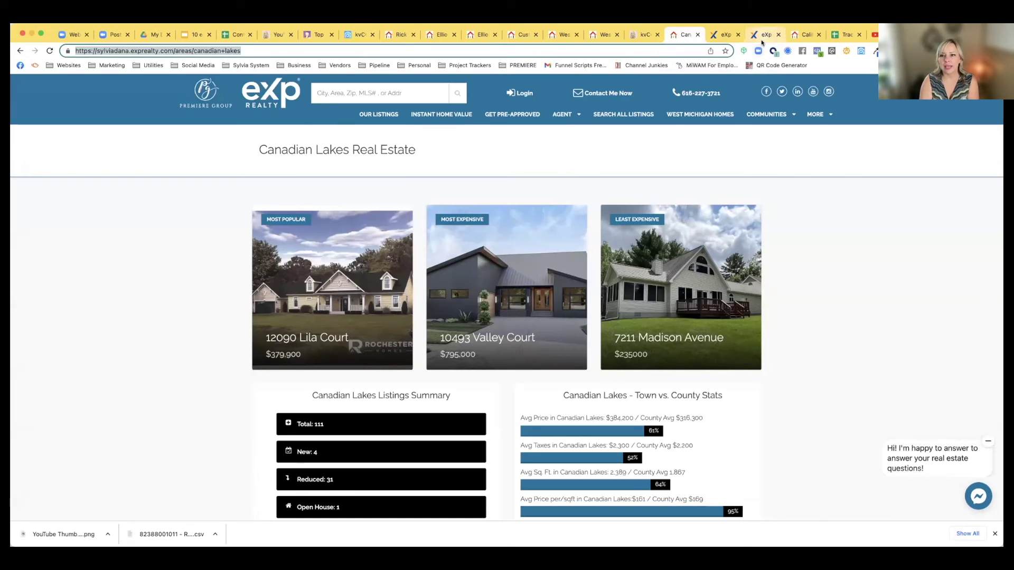
{"action": "left_click", "coordinate": [601, 35]}
{"action": "left_click", "coordinate": [511, 35]}
{"action": "left_click", "coordinate": [401, 35]}
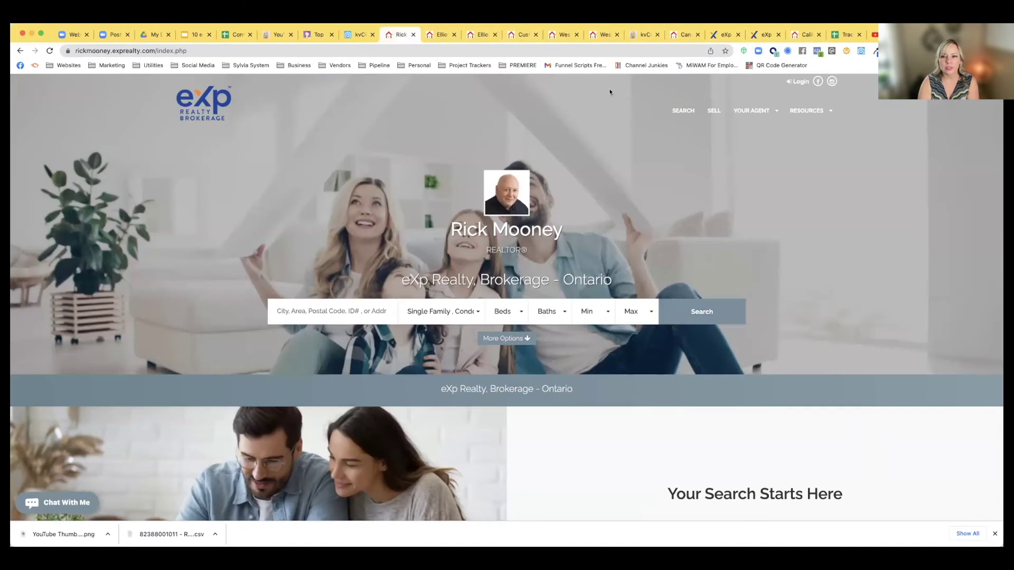
{"action": "left_click", "coordinate": [806, 113]}
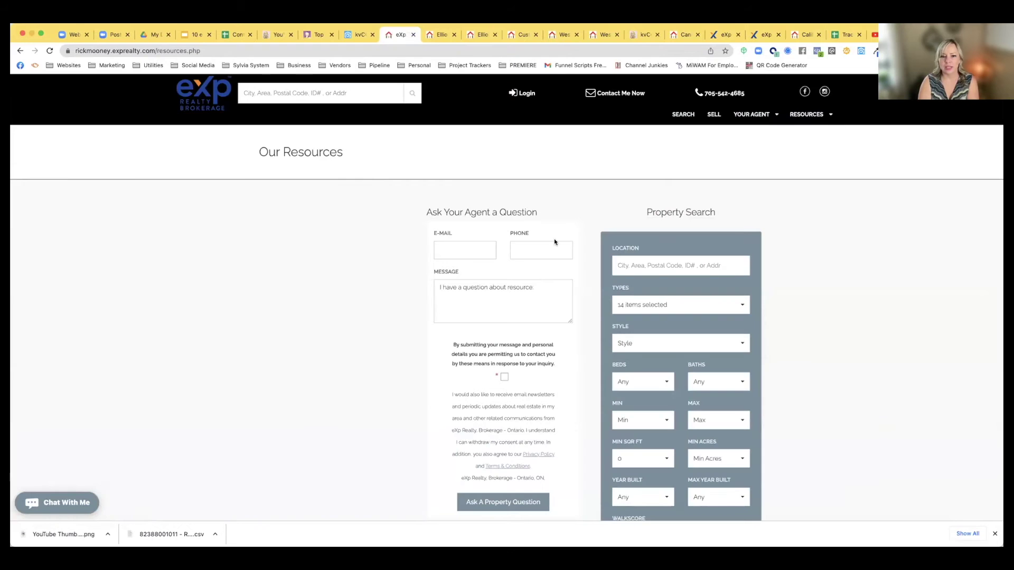
{"action": "scroll", "coordinate": [527, 281], "scroll_direction": "down", "scroll_amount": 4}
{"action": "scroll", "coordinate": [527, 280], "scroll_direction": "down", "scroll_amount": 3}
{"action": "scroll", "coordinate": [527, 280], "scroll_direction": "up", "scroll_amount": 7}
{"action": "scroll", "coordinate": [527, 280], "scroll_direction": "down", "scroll_amount": 4}
{"action": "scroll", "coordinate": [527, 280], "scroll_direction": "down", "scroll_amount": 8}
{"action": "scroll", "coordinate": [527, 280], "scroll_direction": "up", "scroll_amount": 15}
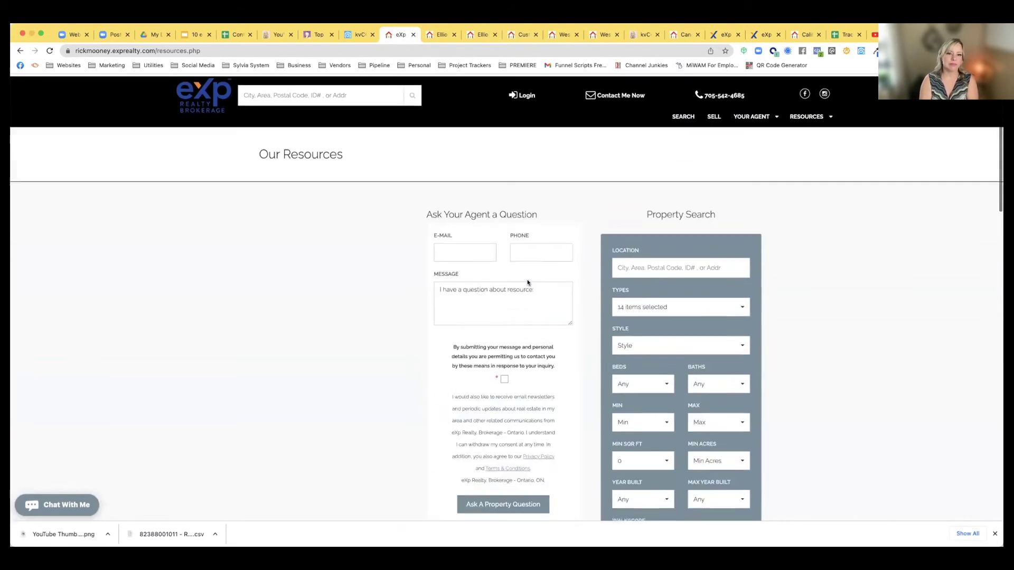
{"action": "left_click", "coordinate": [358, 35]}
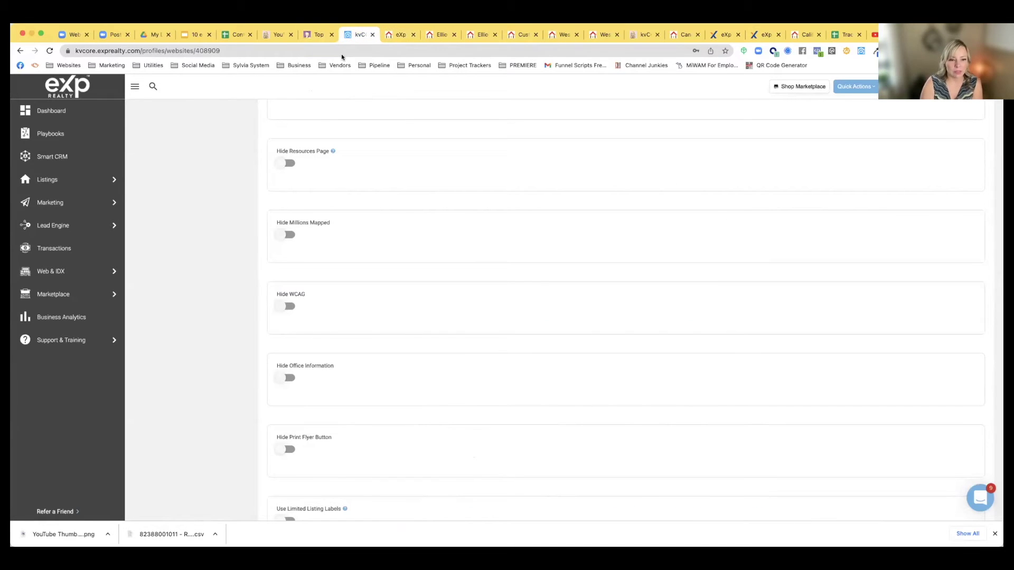
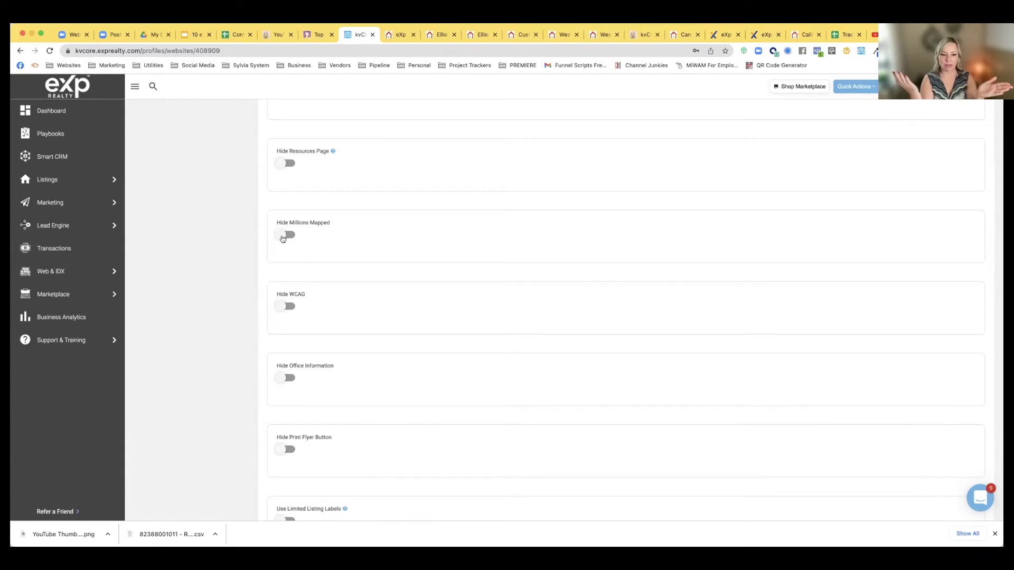
Scroll the website settings and review the Force Lead Registration choices without changing them
{"action": "scroll", "coordinate": [307, 283], "scroll_direction": "down", "scroll_amount": 5}
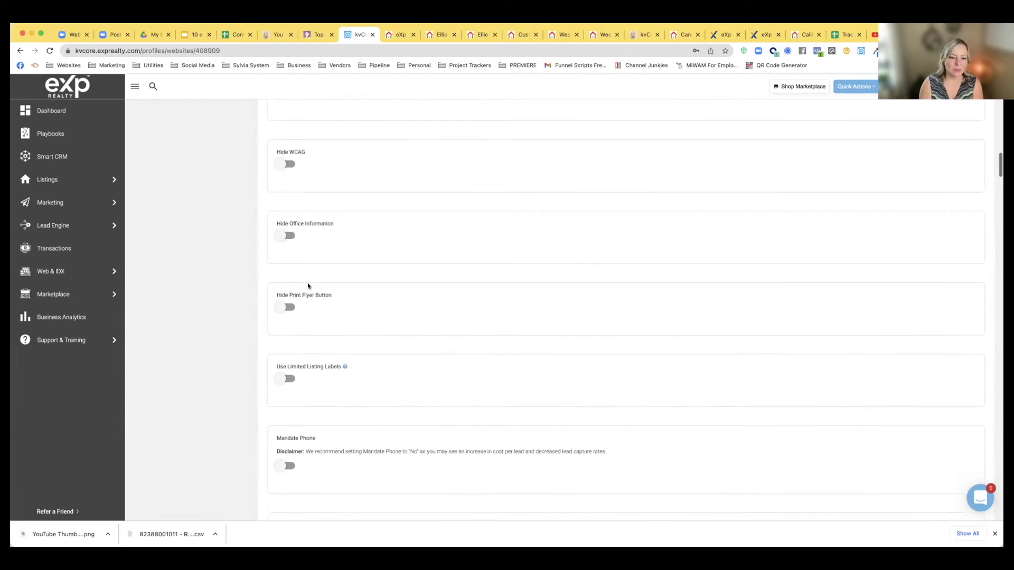
{"action": "scroll", "coordinate": [308, 283], "scroll_direction": "down", "scroll_amount": 1}
{"action": "scroll", "coordinate": [308, 283], "scroll_direction": "down", "scroll_amount": 4}
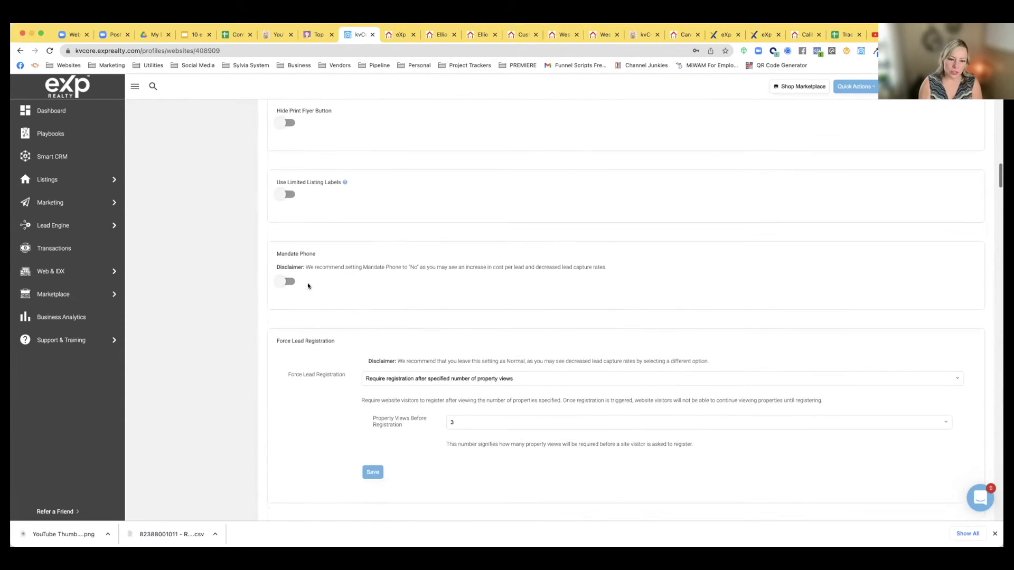
{"action": "scroll", "coordinate": [308, 285], "scroll_direction": "down", "scroll_amount": 1}
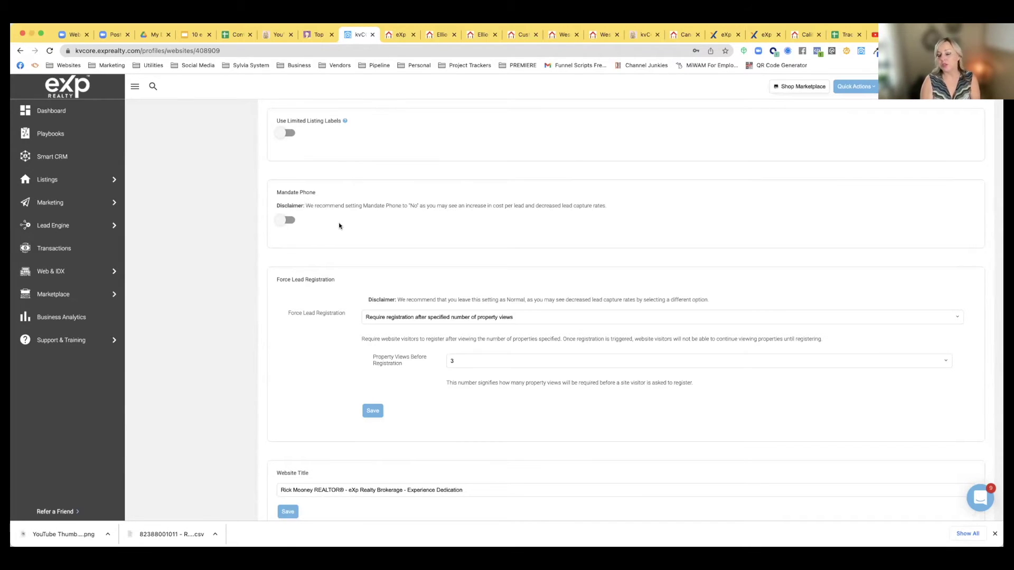
{"action": "scroll", "coordinate": [354, 229], "scroll_direction": "down", "scroll_amount": 1}
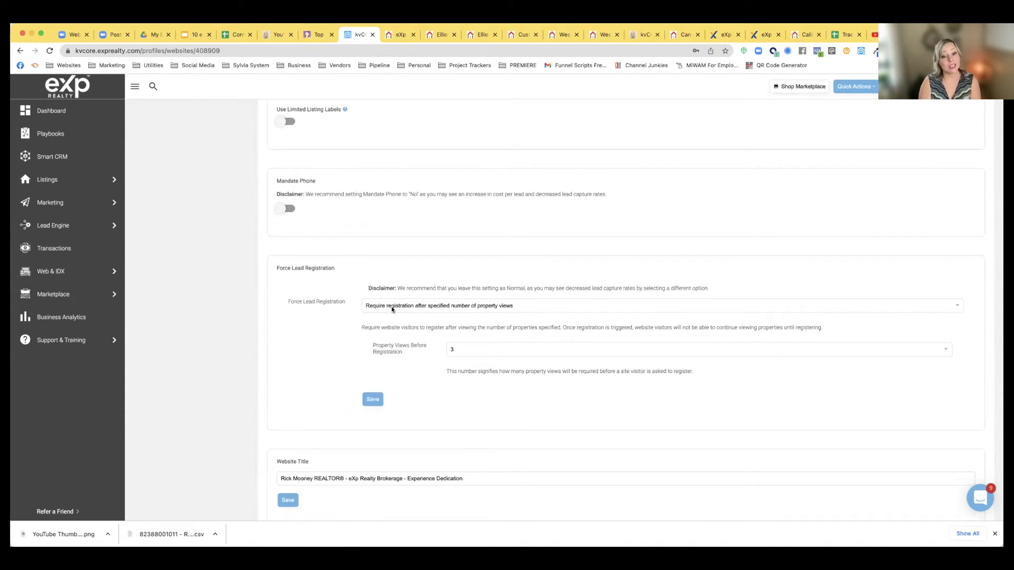
{"action": "left_click", "coordinate": [463, 307]}
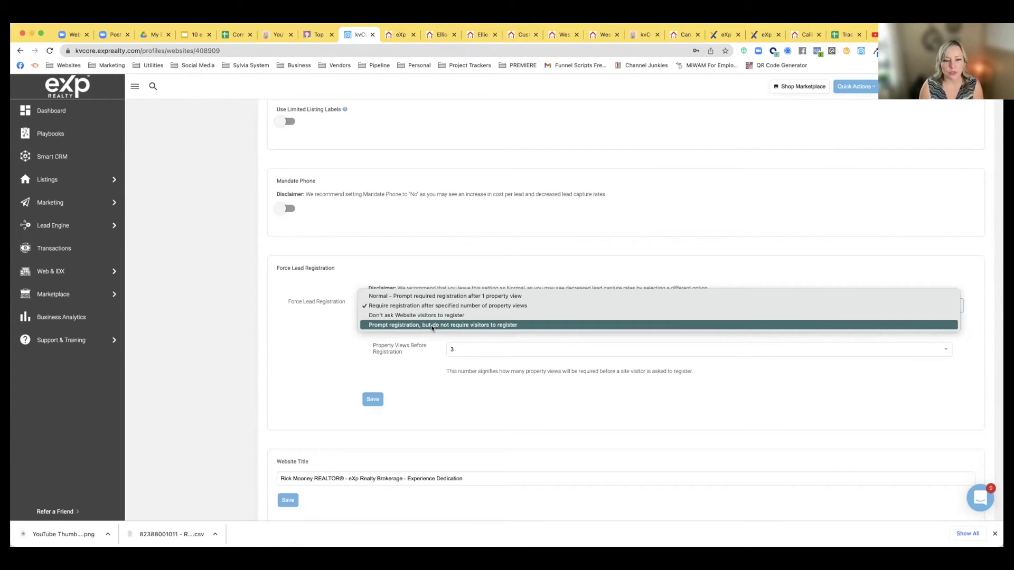
{"action": "left_click", "coordinate": [425, 248]}
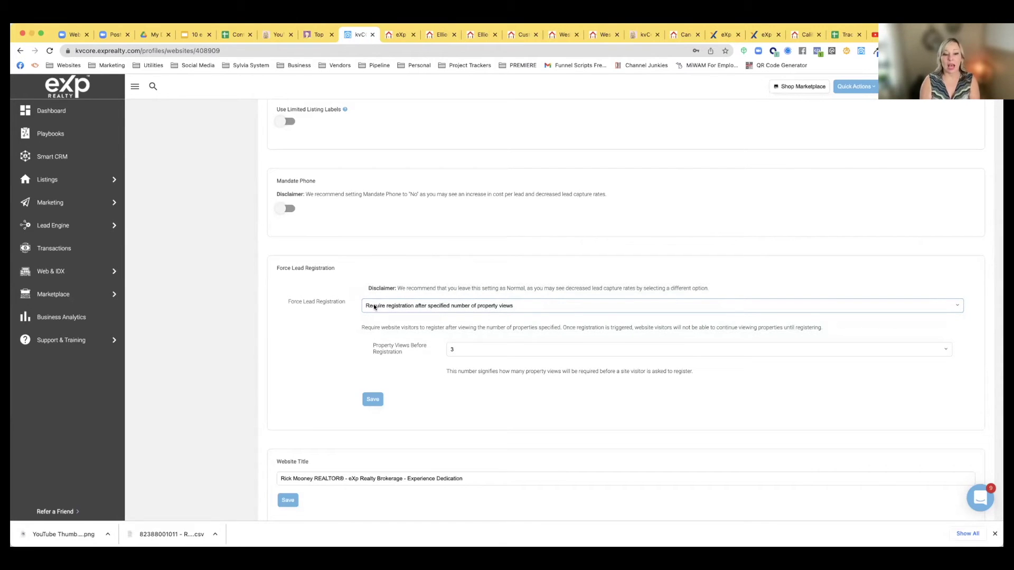
{"action": "scroll", "coordinate": [330, 348], "scroll_direction": "down", "scroll_amount": 3}
{"action": "scroll", "coordinate": [330, 346], "scroll_direction": "down", "scroll_amount": 3}
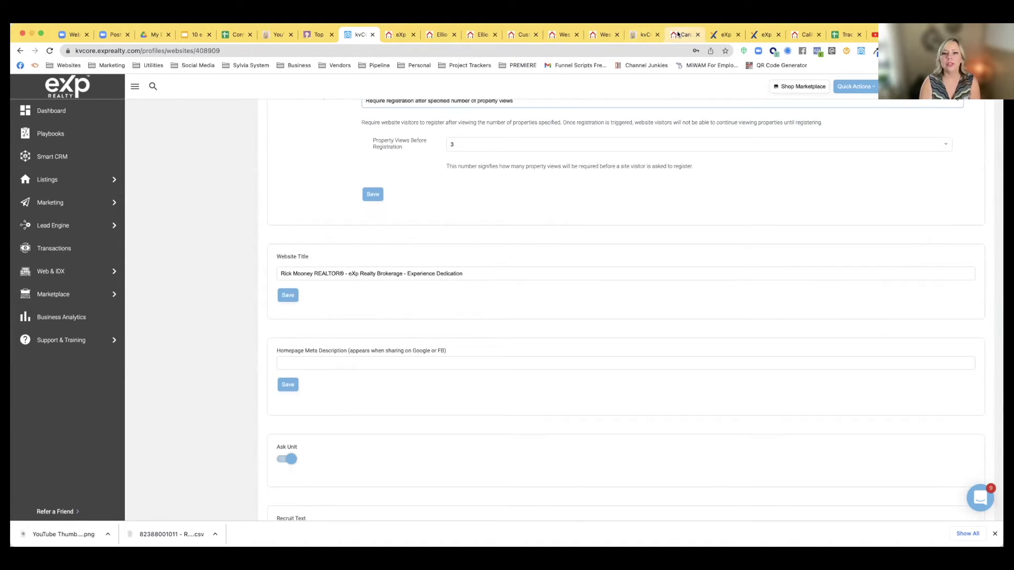
Check the live website, then select the full Website Title text to copy
{"action": "left_click", "coordinate": [435, 35]}
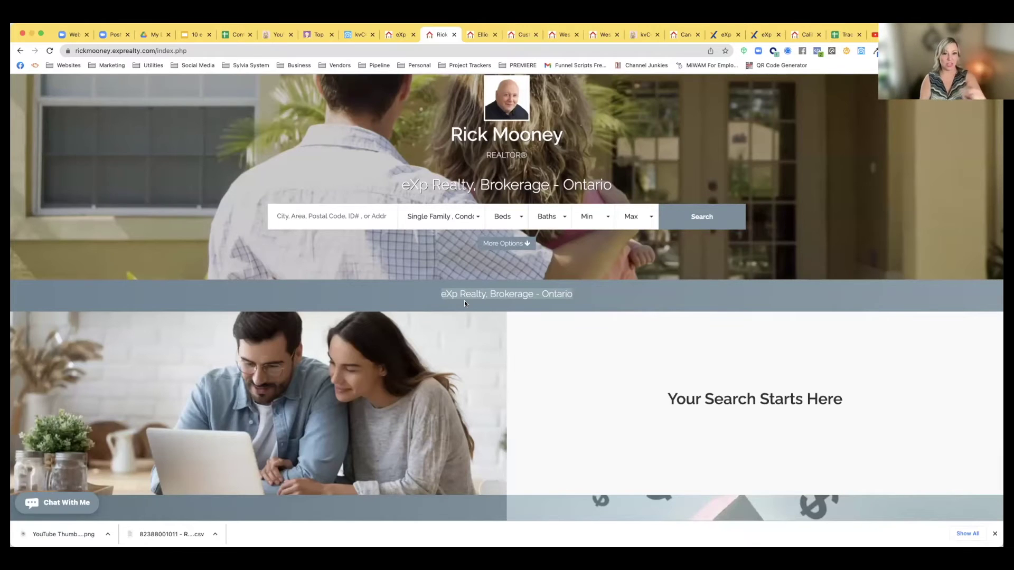
{"action": "left_click", "coordinate": [358, 37]}
{"action": "left_click", "coordinate": [472, 273]}
{"action": "left_click_drag", "start_coordinate": [299, 278], "coordinate": [270, 276]}
{"action": "key", "text": "super+c"}
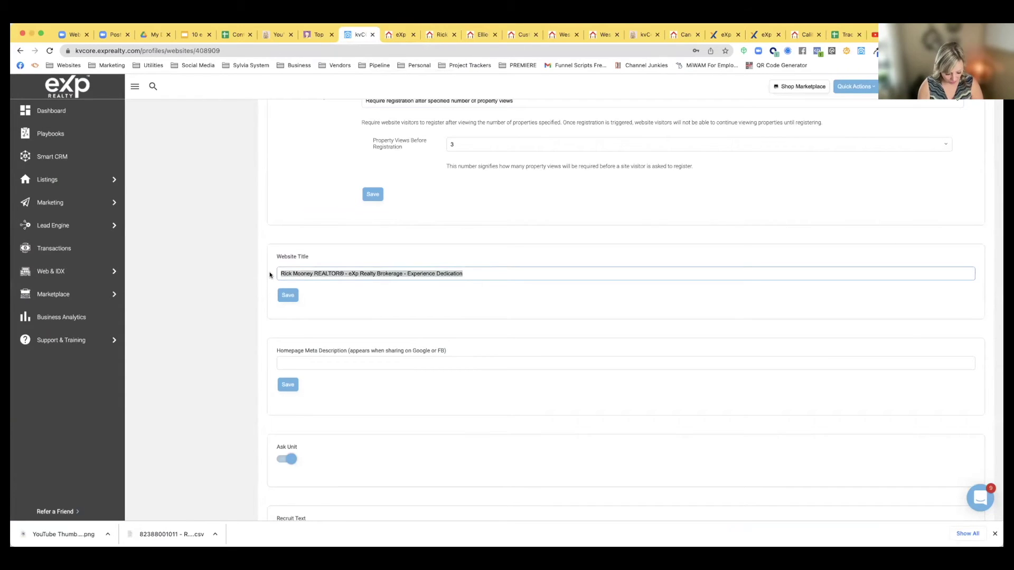
Paste the website title into Website Custom Tagline under Agents and save it
{"action": "scroll", "coordinate": [263, 280], "scroll_direction": "down", "scroll_amount": 20}
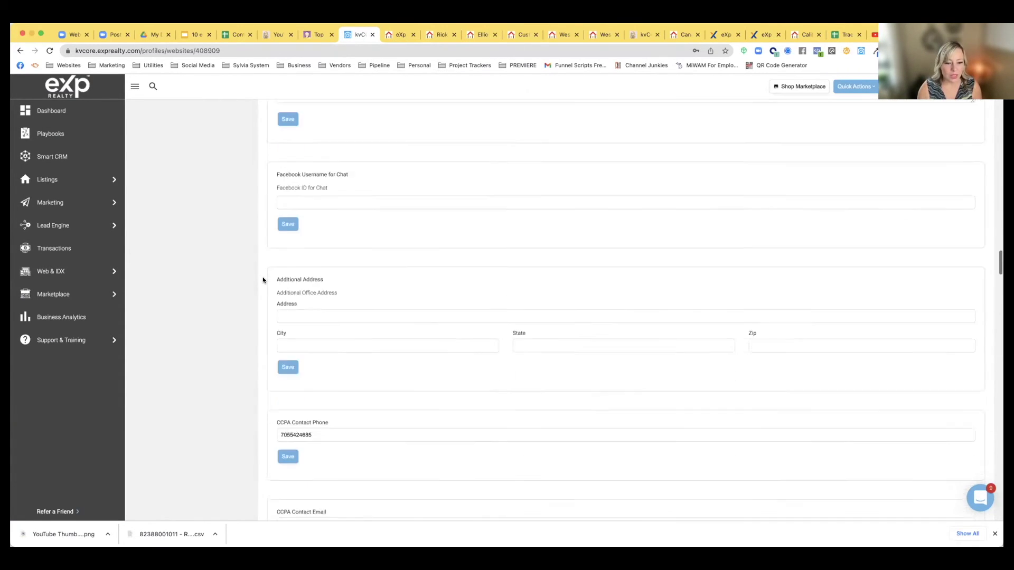
{"action": "scroll", "coordinate": [263, 280], "scroll_direction": "down", "scroll_amount": 8}
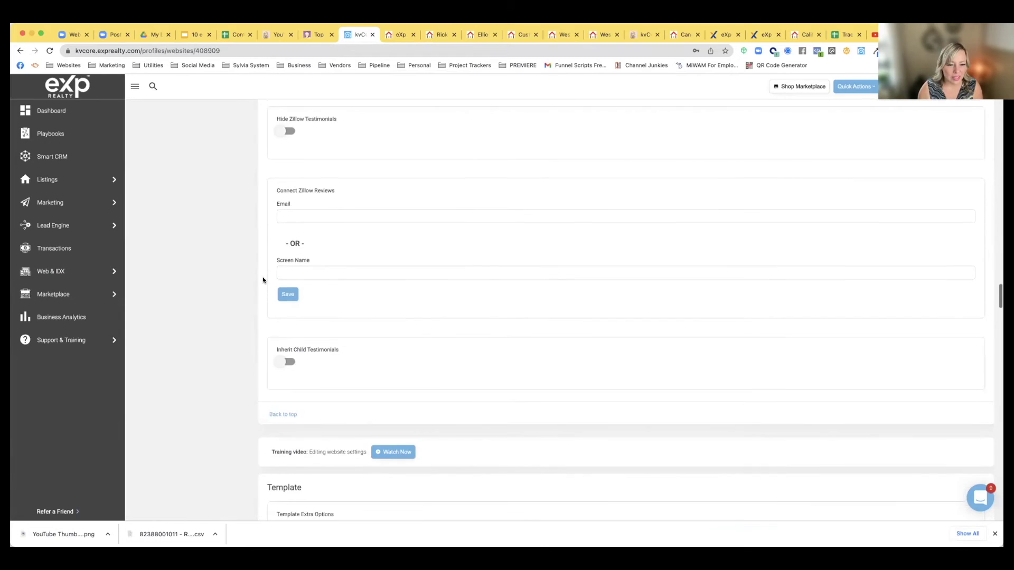
{"action": "scroll", "coordinate": [263, 280], "scroll_direction": "down", "scroll_amount": 10}
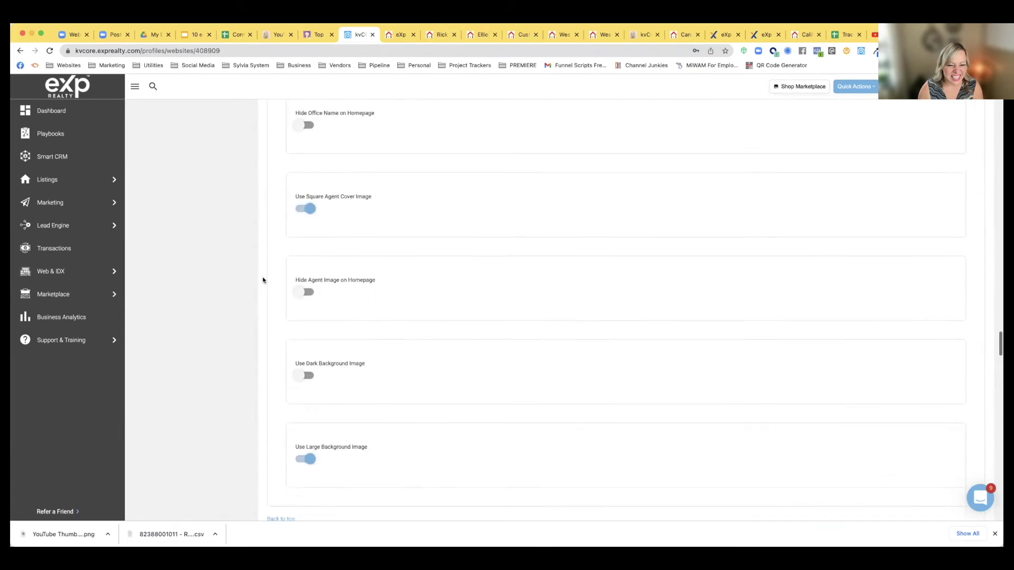
{"action": "scroll", "coordinate": [306, 232], "scroll_direction": "down", "scroll_amount": 1}
{"action": "left_click", "coordinate": [306, 305]}
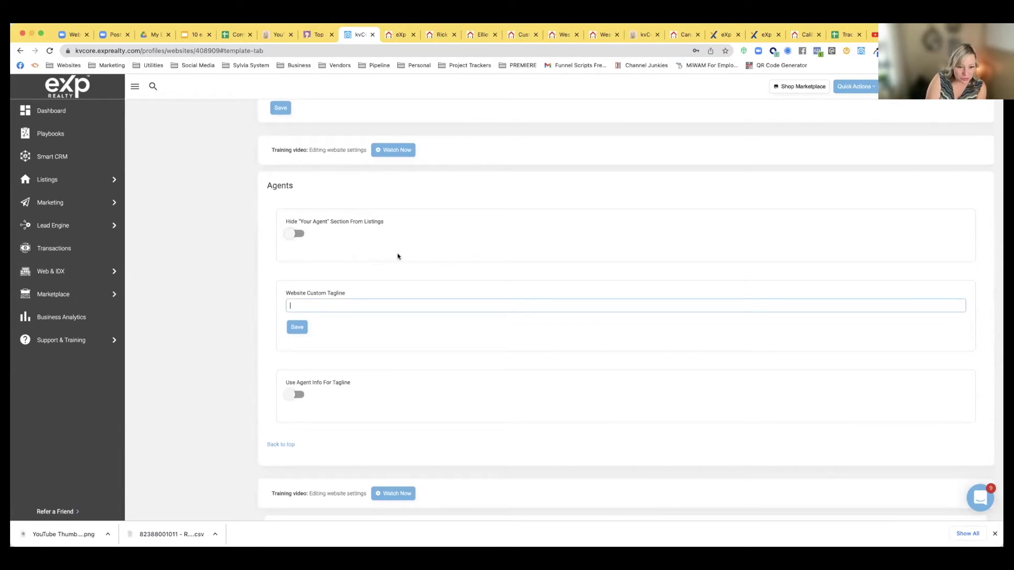
{"action": "key", "text": "super+v"}
{"action": "left_click", "coordinate": [296, 327]}
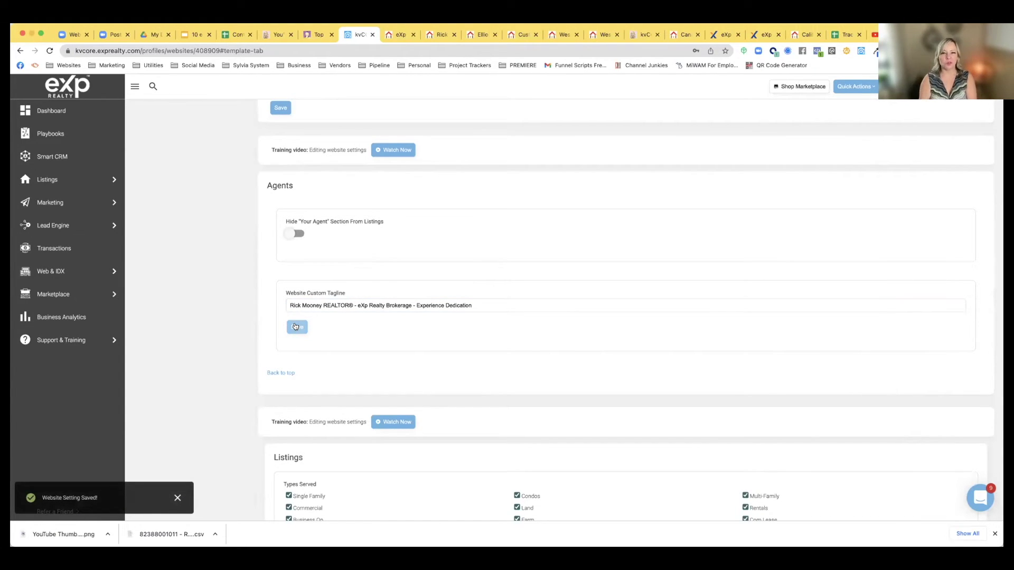
{"action": "left_click", "coordinate": [397, 36]}
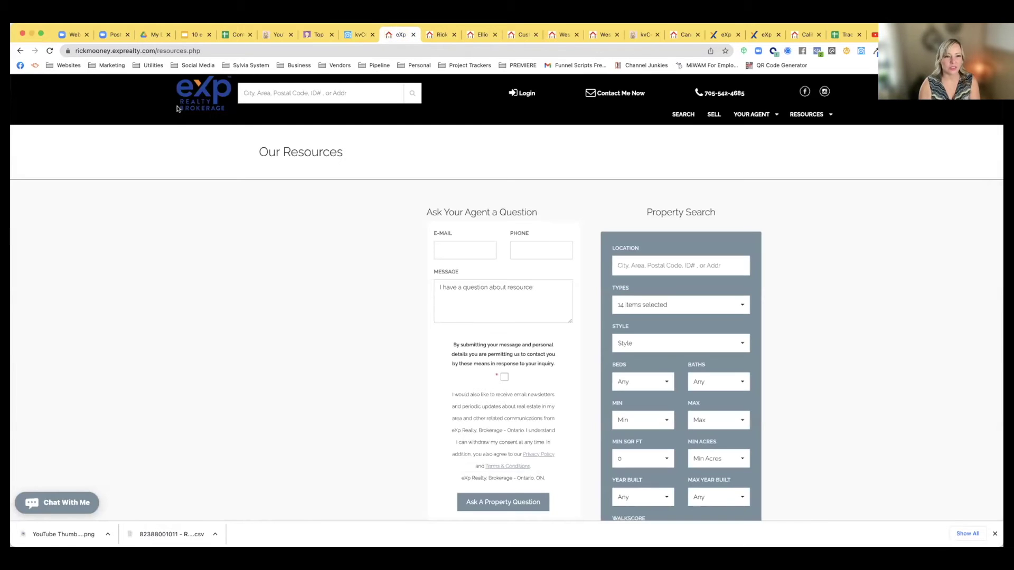
Reload the live site and compare its new banner tagline with another agent's banner
{"action": "left_click", "coordinate": [50, 52]}
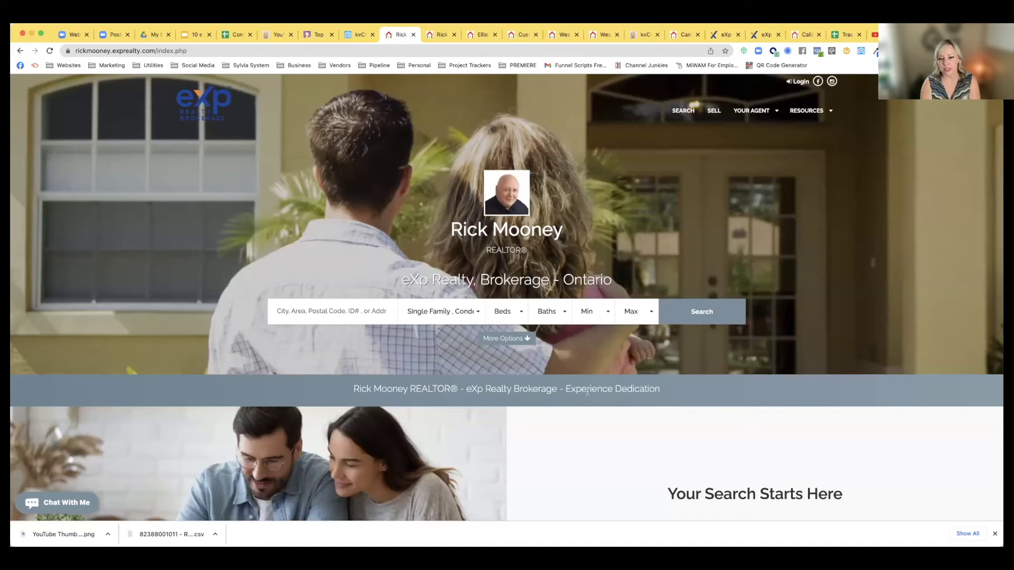
{"action": "left_click_drag", "start_coordinate": [566, 389], "coordinate": [661, 392]}
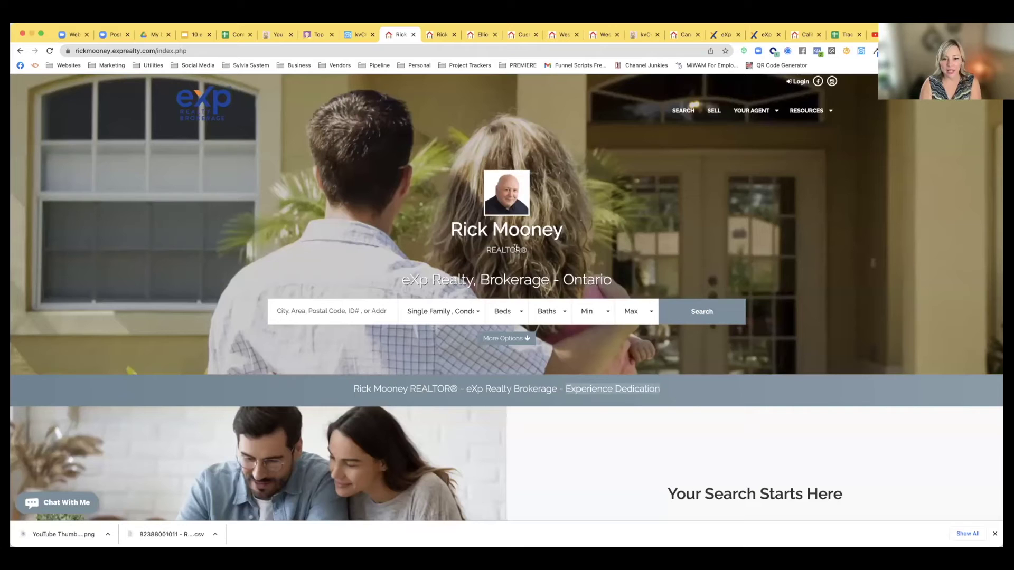
{"action": "left_click_drag", "start_coordinate": [356, 391], "coordinate": [679, 388]}
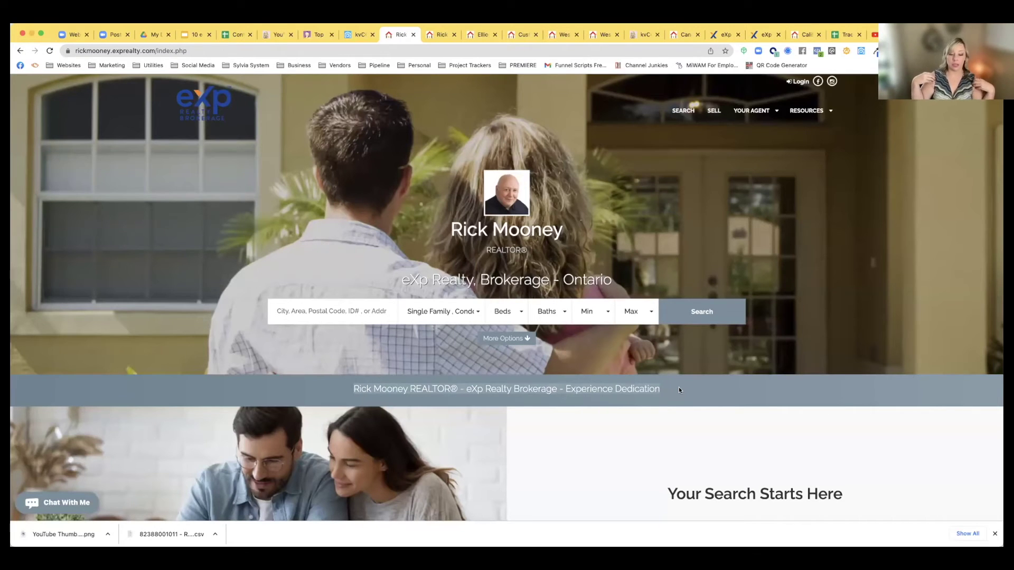
{"action": "scroll", "coordinate": [666, 369], "scroll_direction": "down", "scroll_amount": 1}
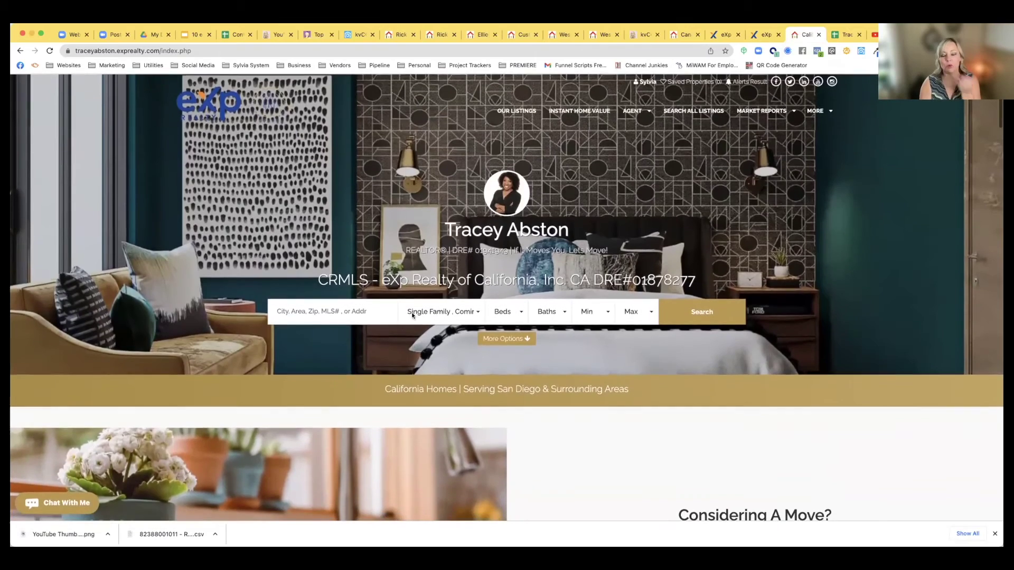
{"action": "left_click_drag", "start_coordinate": [385, 390], "coordinate": [453, 389]}
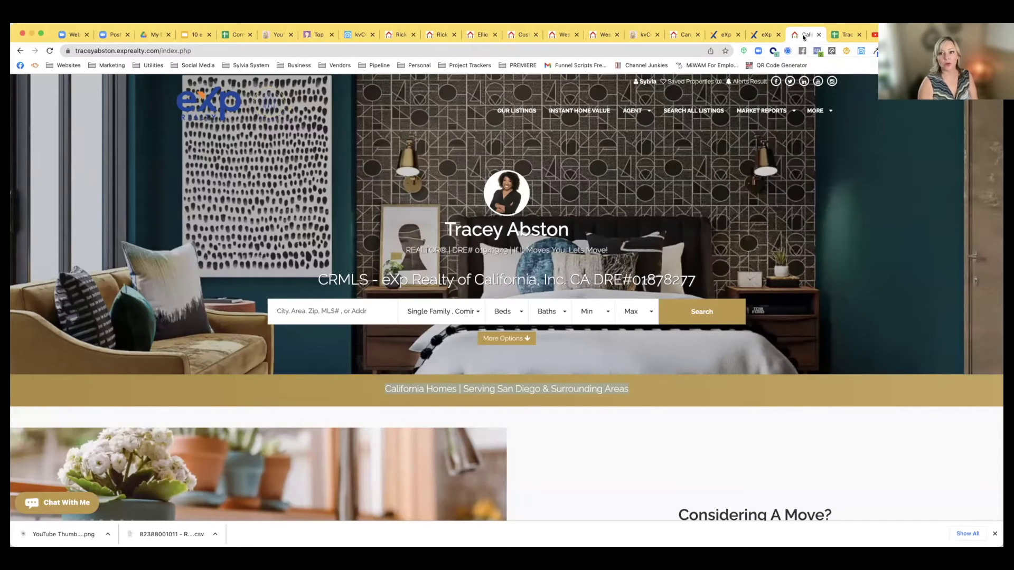
{"action": "left_click", "coordinate": [352, 36]}
{"action": "scroll", "coordinate": [333, 211], "scroll_direction": "up", "scroll_amount": 1}
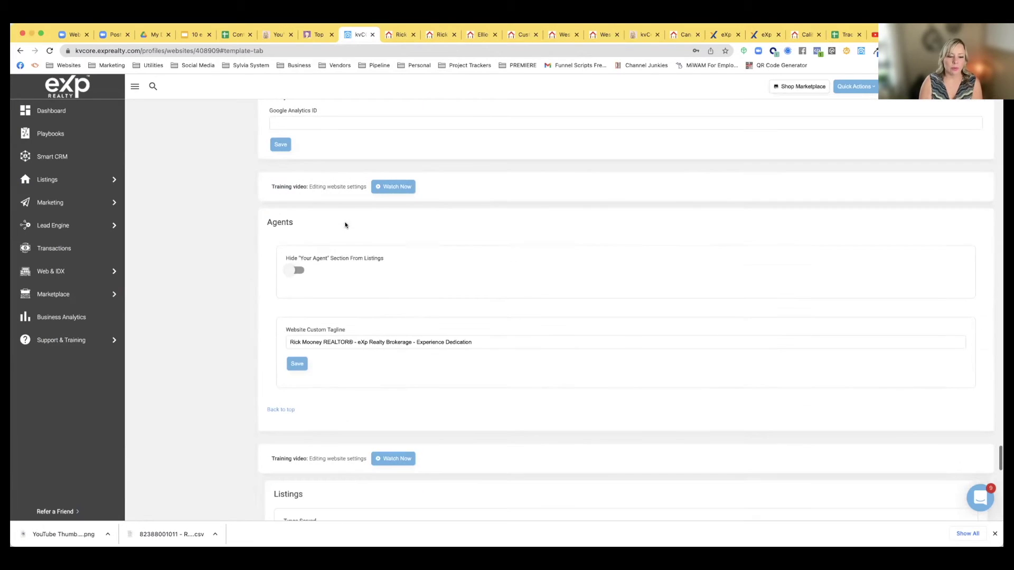
{"action": "scroll", "coordinate": [349, 332], "scroll_direction": "up", "scroll_amount": 15}
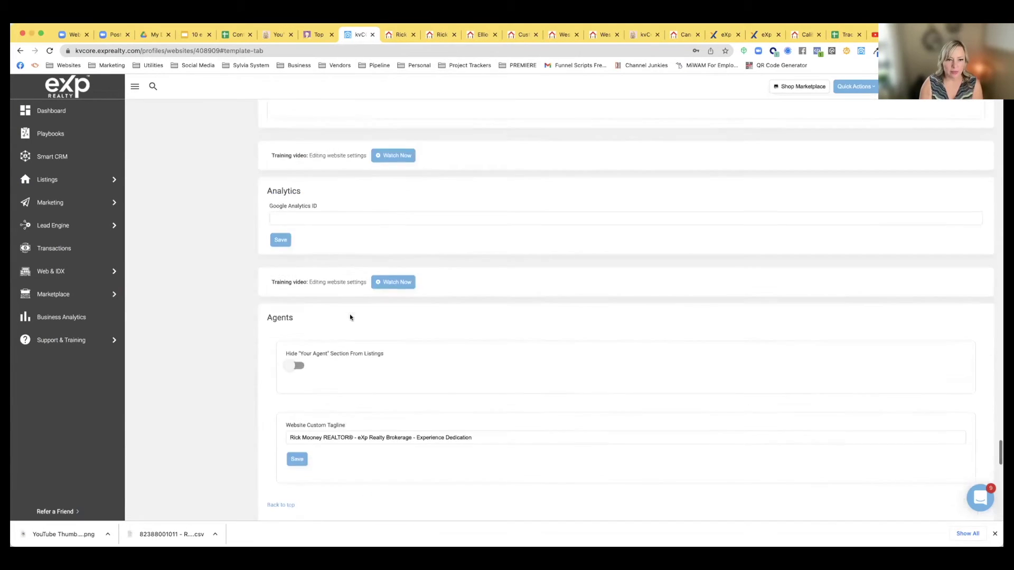
{"action": "scroll", "coordinate": [350, 316], "scroll_direction": "up", "scroll_amount": 20}
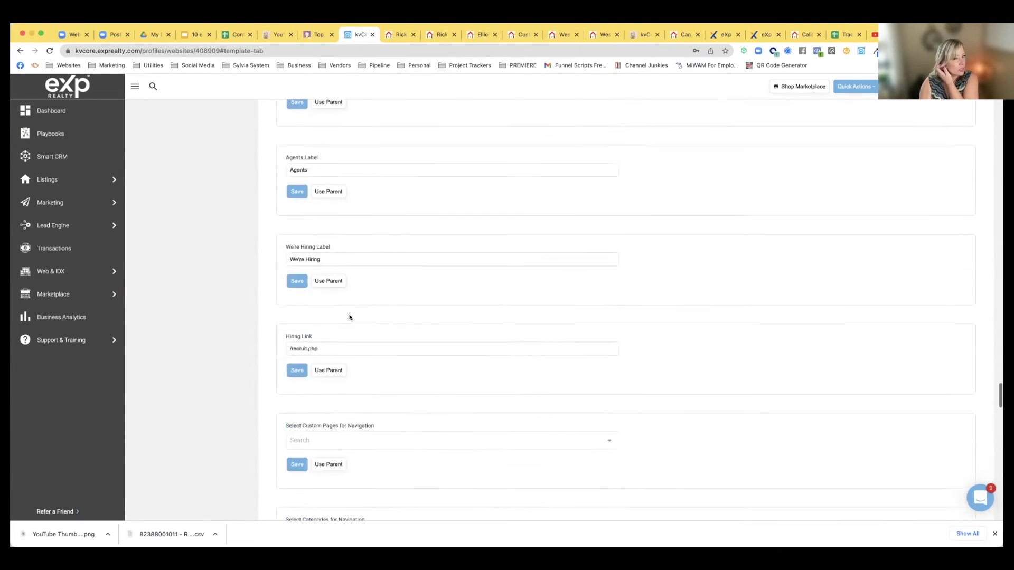
{"action": "scroll", "coordinate": [350, 317], "scroll_direction": "up", "scroll_amount": 15}
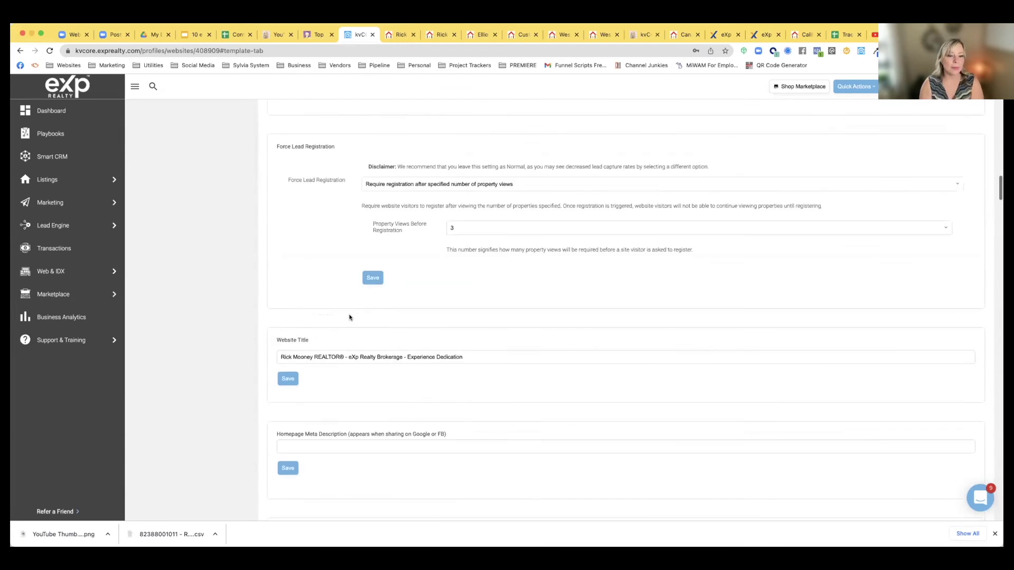
{"action": "scroll", "coordinate": [349, 314], "scroll_direction": "up", "scroll_amount": 20}
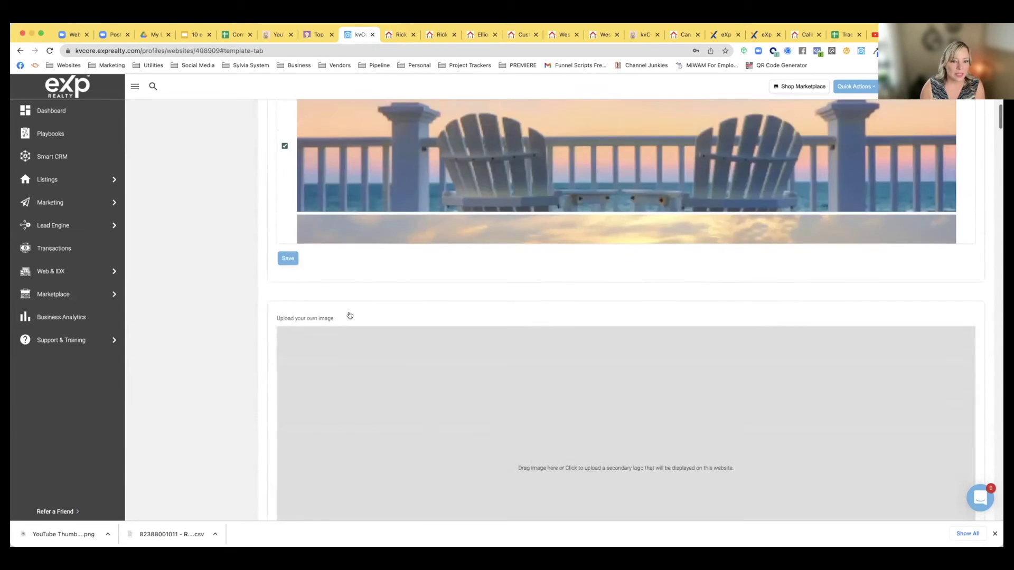
{"action": "scroll", "coordinate": [350, 315], "scroll_direction": "down", "scroll_amount": 10}
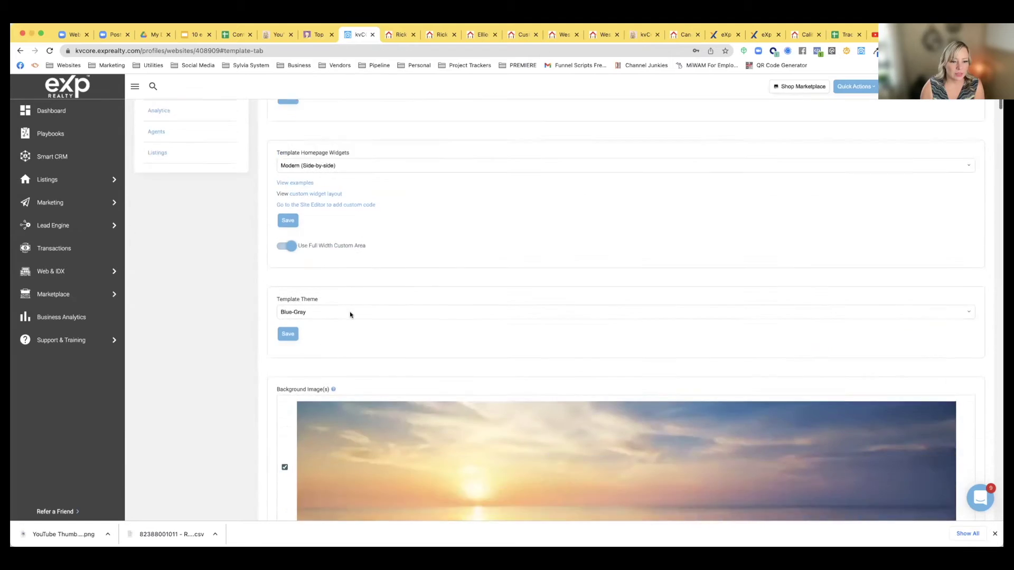
{"action": "scroll", "coordinate": [274, 347], "scroll_direction": "down", "scroll_amount": 20}
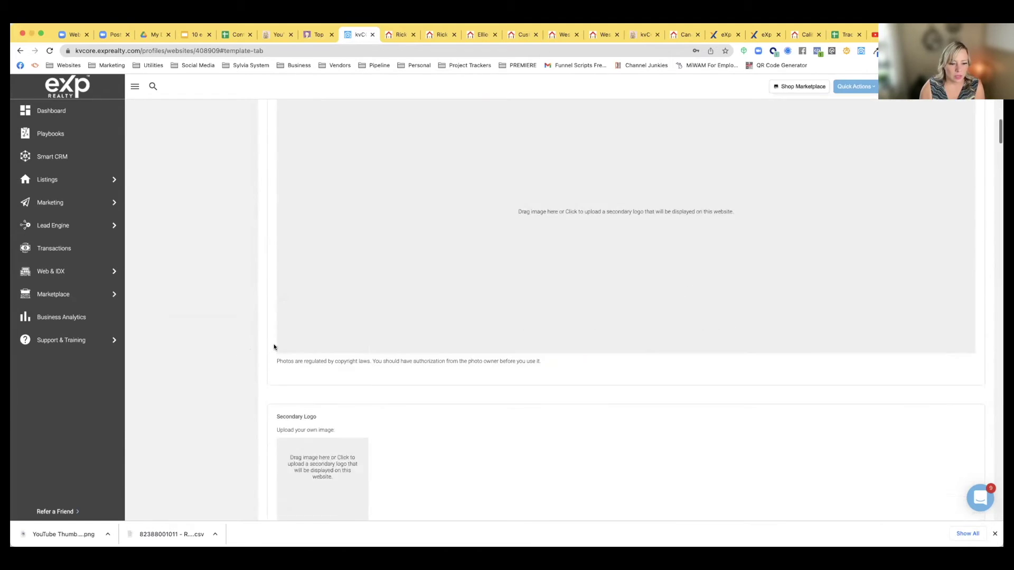
{"action": "scroll", "coordinate": [274, 347], "scroll_direction": "down", "scroll_amount": 5}
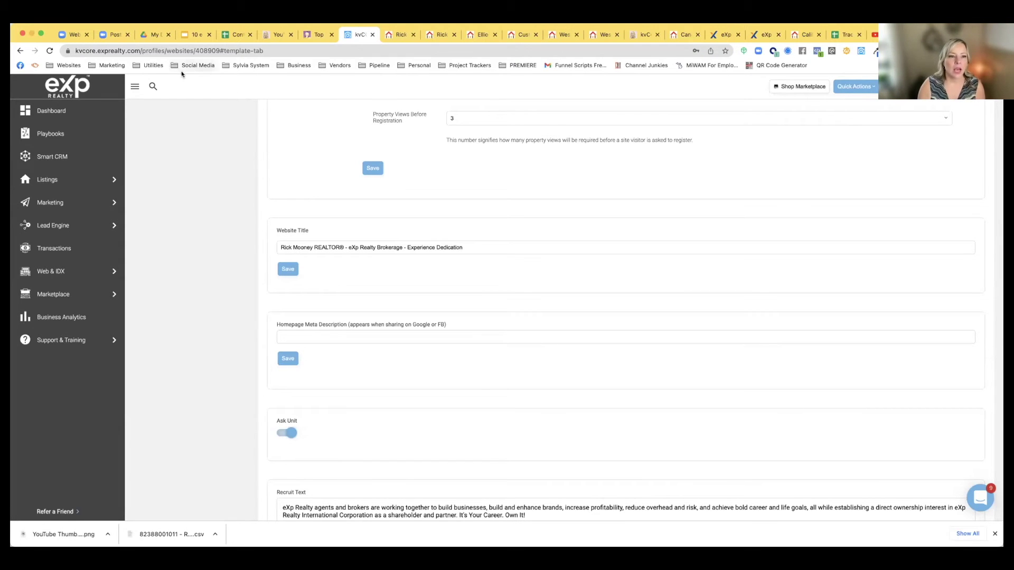
Enter 'Agent Location' as the additional address and 'Elliot Lake' as the city
{"action": "scroll", "coordinate": [372, 286], "scroll_direction": "down", "scroll_amount": 8}
{"action": "scroll", "coordinate": [371, 285], "scroll_direction": "down", "scroll_amount": 9}
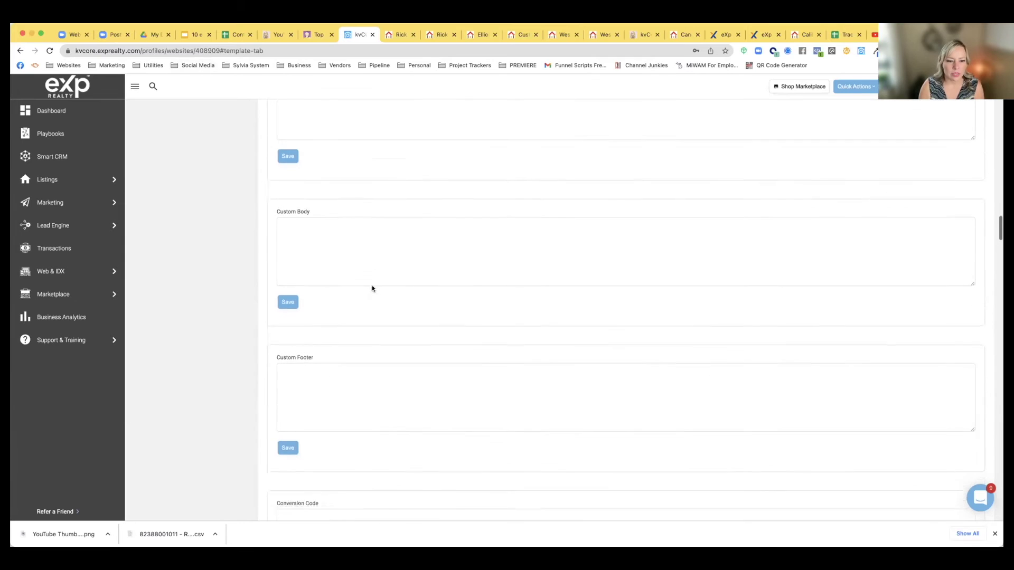
{"action": "scroll", "coordinate": [372, 285], "scroll_direction": "down", "scroll_amount": 9}
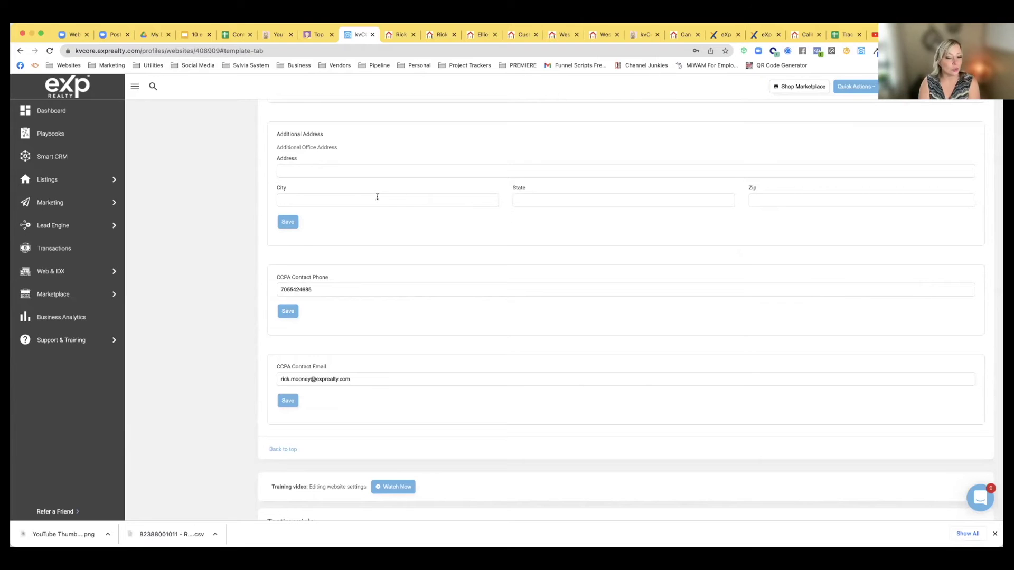
{"action": "left_click", "coordinate": [284, 170]}
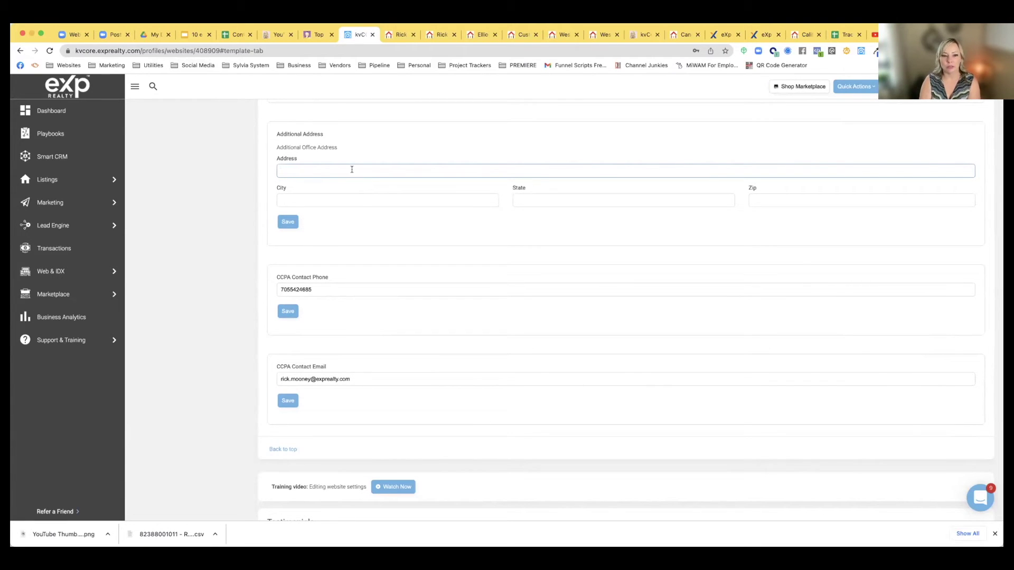
{"action": "type", "text": "Agent Location"}
{"action": "left_click", "coordinate": [344, 200]}
{"action": "type", "text": "Elliot Lake"}
Delete both trial entries so the Additional Address fields are empty
{"action": "left_click_drag", "start_coordinate": [310, 201], "coordinate": [262, 199]}
{"action": "key", "text": "BackSpace"}
{"action": "left_click_drag", "start_coordinate": [321, 171], "coordinate": [250, 169]}
{"action": "key", "text": "BackSpace"}
{"action": "left_click", "coordinate": [682, 34]}
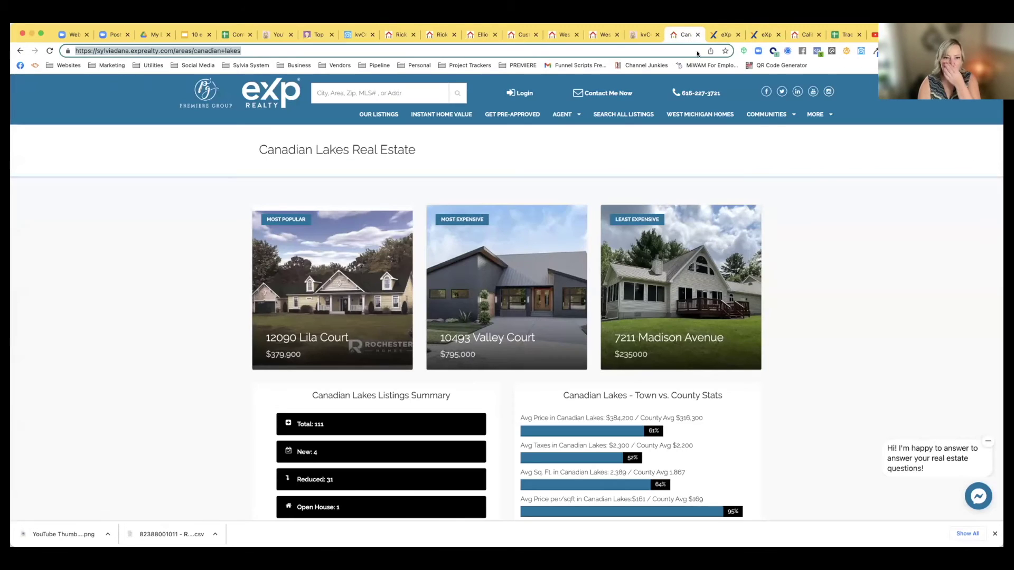
Reload the live home page and check the footer's Agent Location | West Michigan address lines
{"action": "key", "text": "Return"}
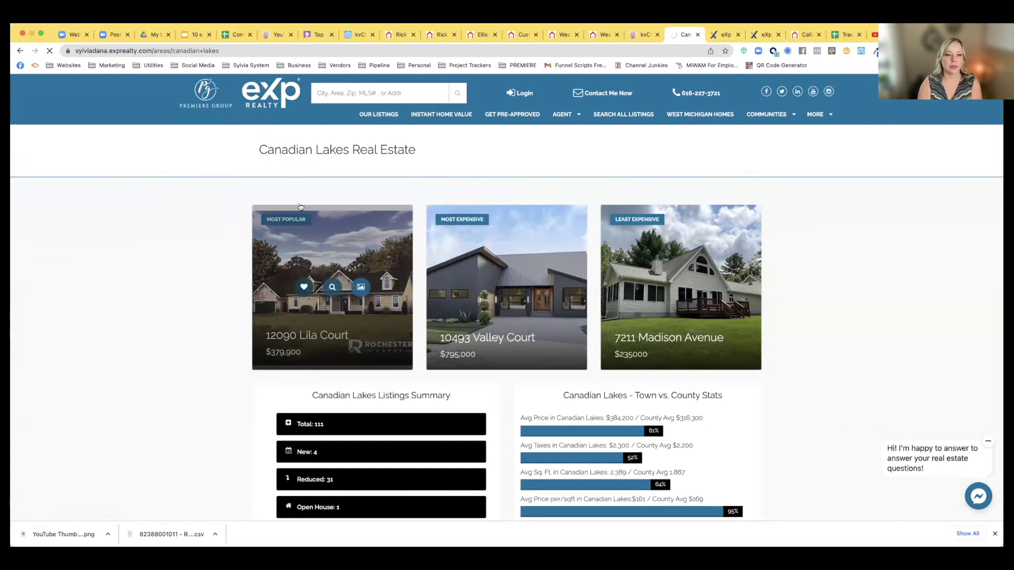
{"action": "scroll", "coordinate": [299, 207], "scroll_direction": "down", "scroll_amount": 15}
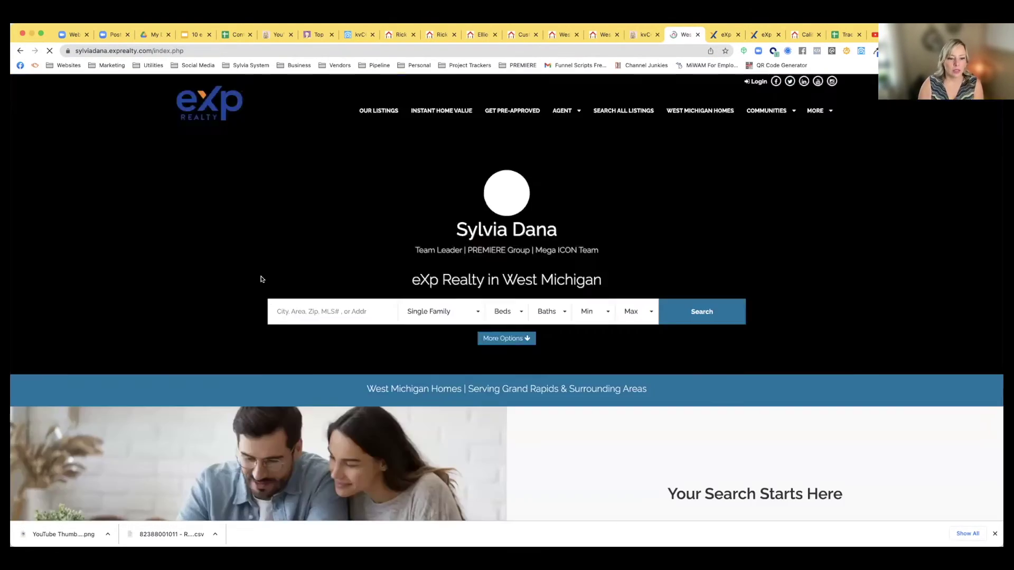
{"action": "scroll", "coordinate": [288, 353], "scroll_direction": "down", "scroll_amount": 20}
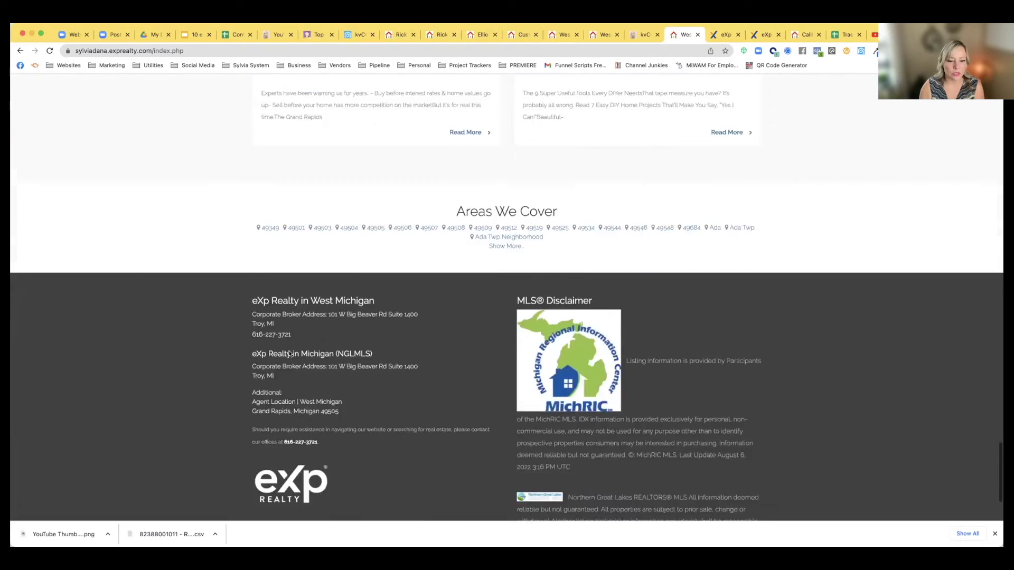
{"action": "scroll", "coordinate": [289, 353], "scroll_direction": "down", "scroll_amount": 5}
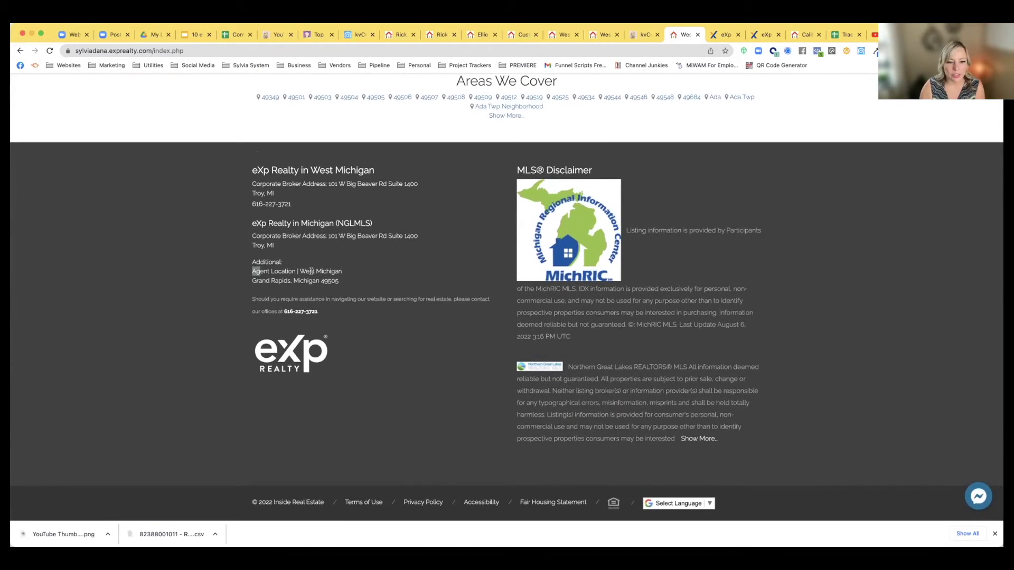
{"action": "left_click_drag", "start_coordinate": [311, 271], "coordinate": [351, 274]}
{"action": "left_click", "coordinate": [346, 284]}
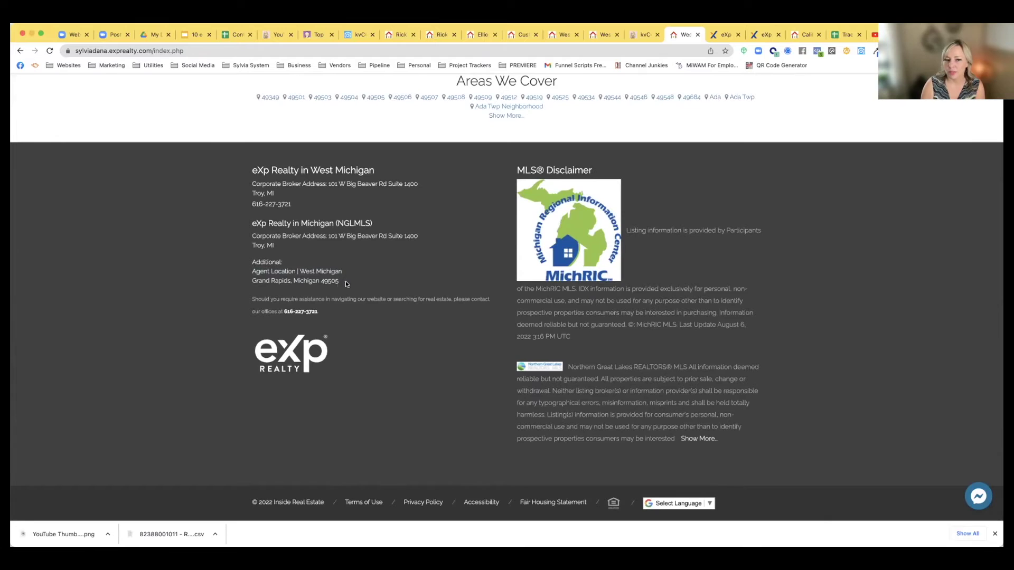
{"action": "left_click_drag", "start_coordinate": [251, 280], "coordinate": [347, 284]}
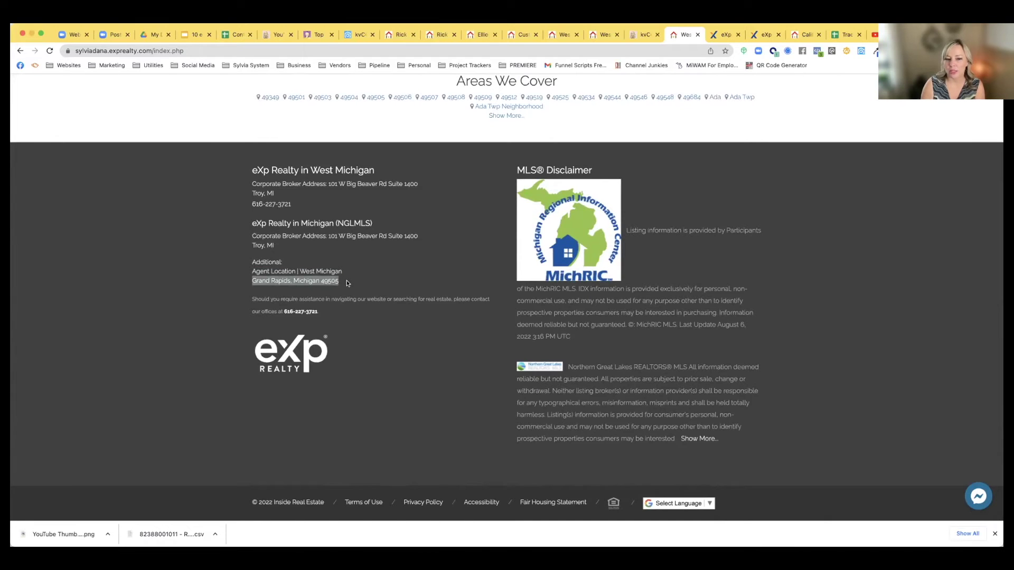
{"action": "left_click", "coordinate": [347, 283]}
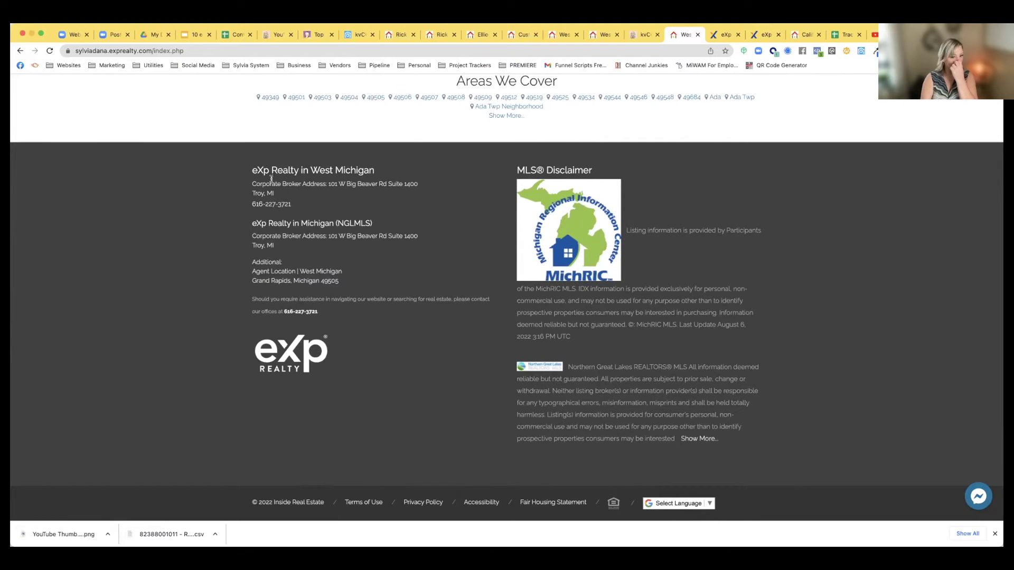
{"action": "scroll", "coordinate": [306, 191], "scroll_direction": "up", "scroll_amount": 1}
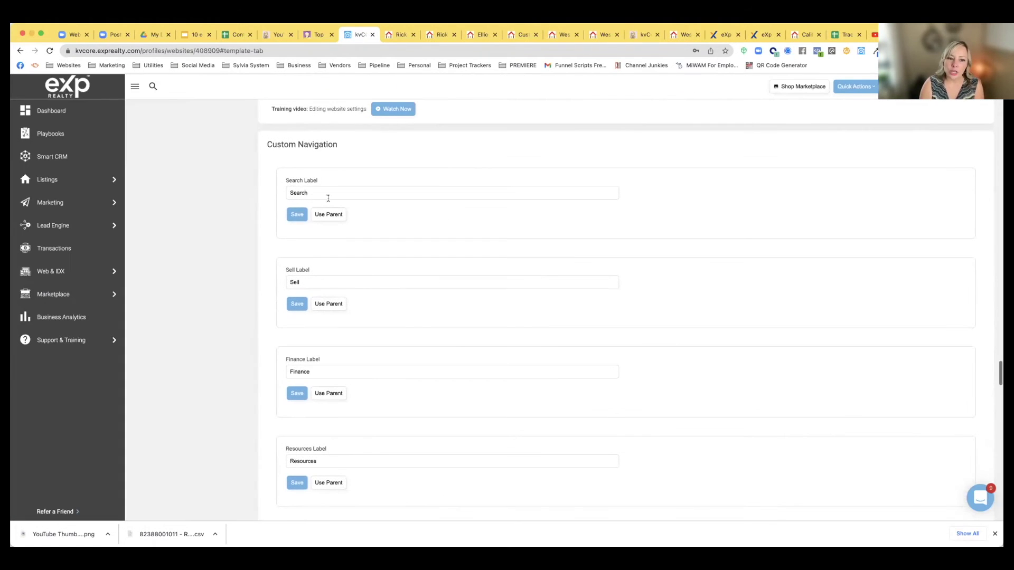
Review the Custom Navigation We're Hiring label and /recruit.php hiring link without changes
{"action": "scroll", "coordinate": [315, 247], "scroll_direction": "down", "scroll_amount": 5}
{"action": "scroll", "coordinate": [314, 250], "scroll_direction": "down", "scroll_amount": 1}
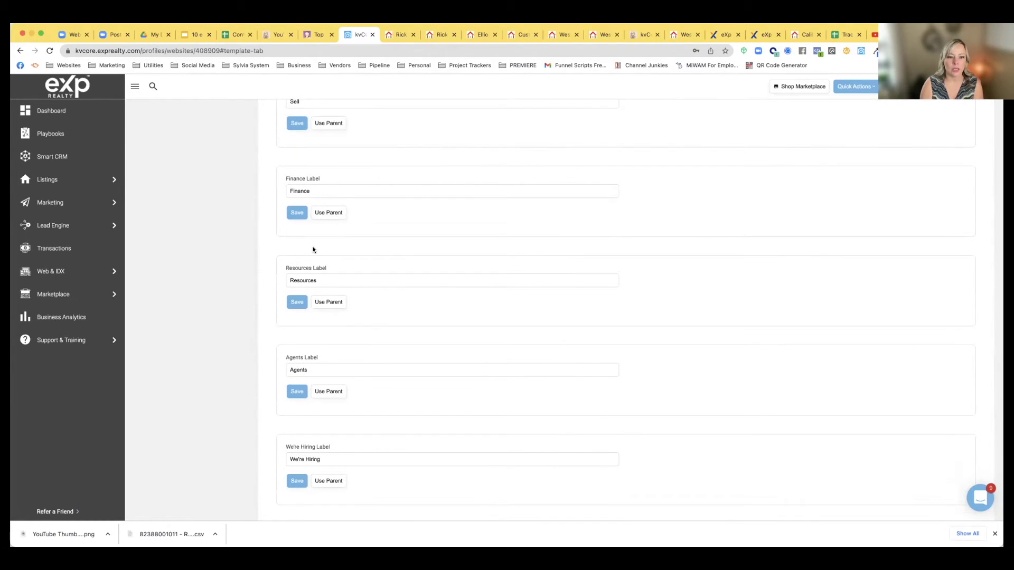
{"action": "scroll", "coordinate": [313, 249], "scroll_direction": "down", "scroll_amount": 1}
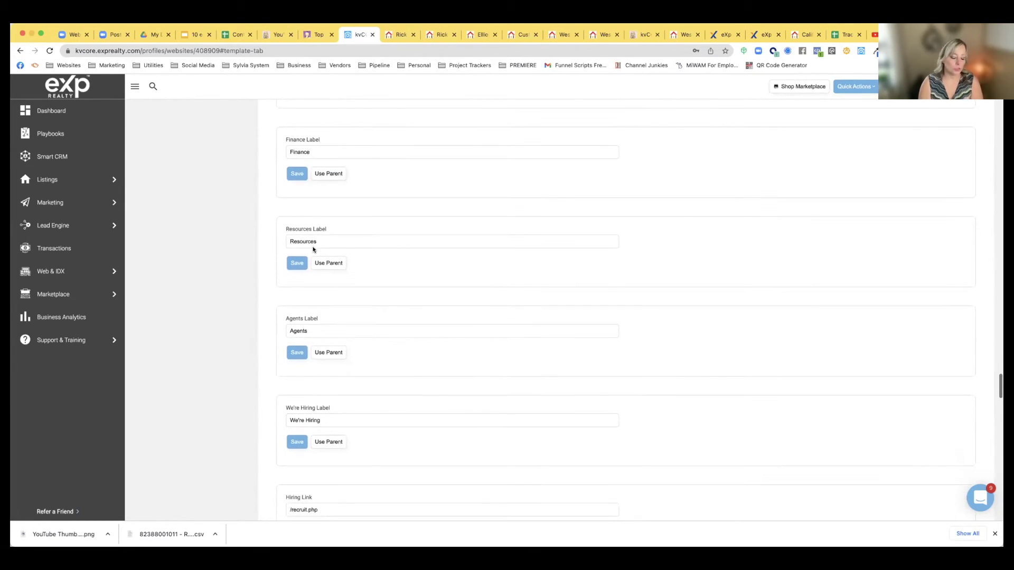
{"action": "scroll", "coordinate": [361, 269], "scroll_direction": "down", "scroll_amount": 1}
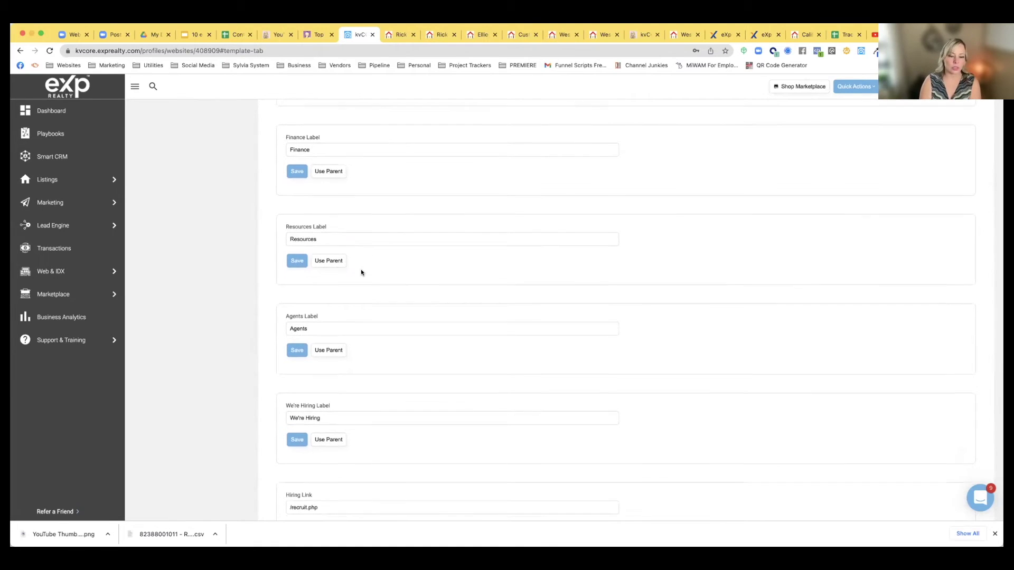
{"action": "scroll", "coordinate": [361, 270], "scroll_direction": "down", "scroll_amount": 2}
{"action": "left_click_drag", "start_coordinate": [286, 279], "coordinate": [341, 280]}
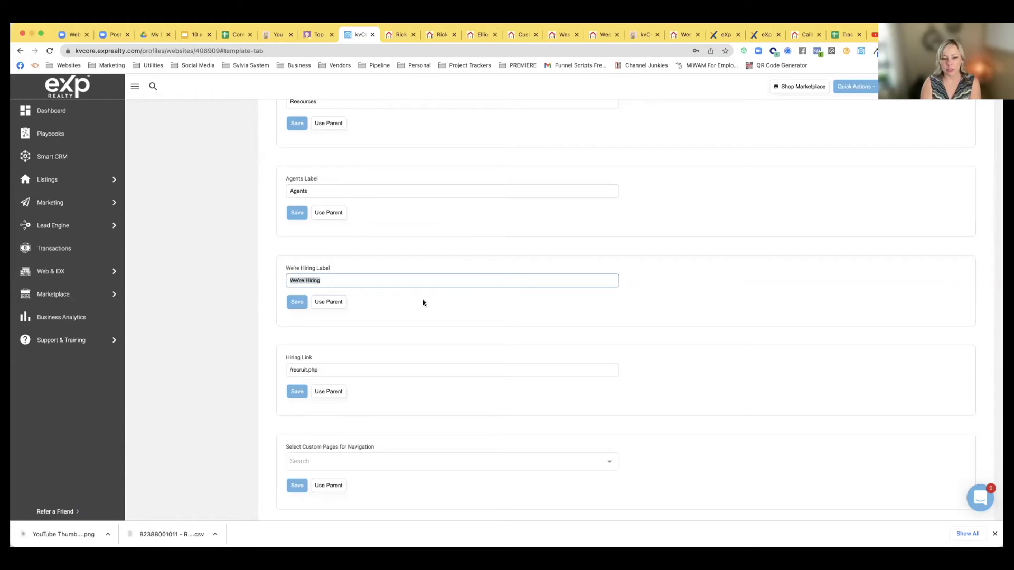
{"action": "left_click_drag", "start_coordinate": [288, 368], "coordinate": [359, 369]}
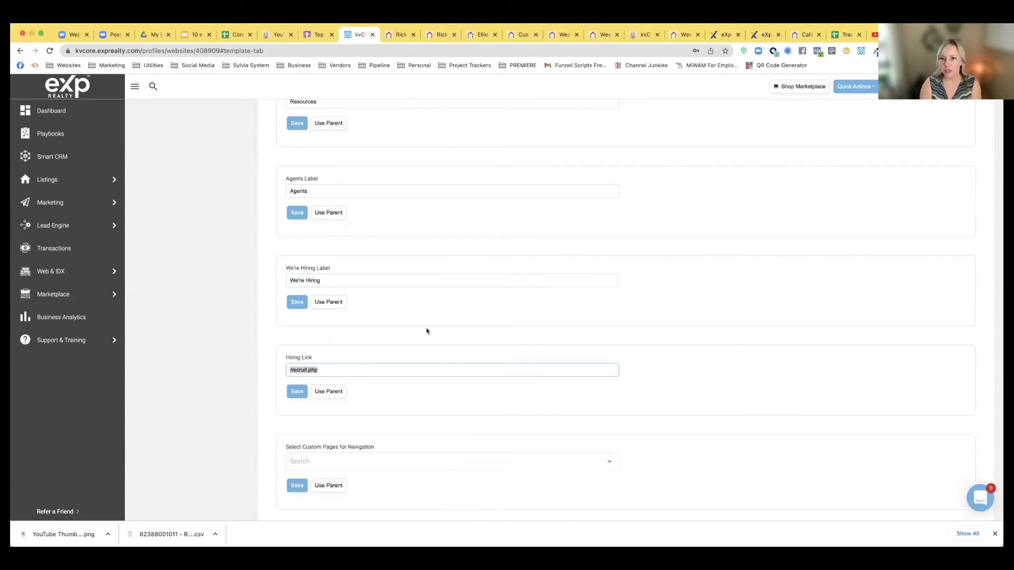
{"action": "left_click", "coordinate": [799, 36]}
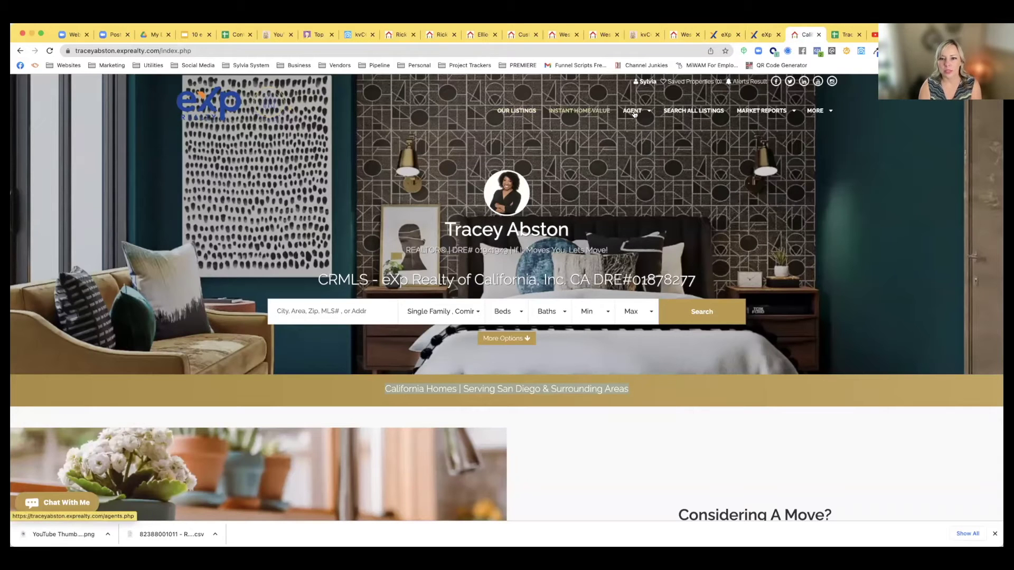
Open the example agent's Join eXp Realty careers page from the AGENT menu
{"action": "mouse_move", "coordinate": [633, 114]}
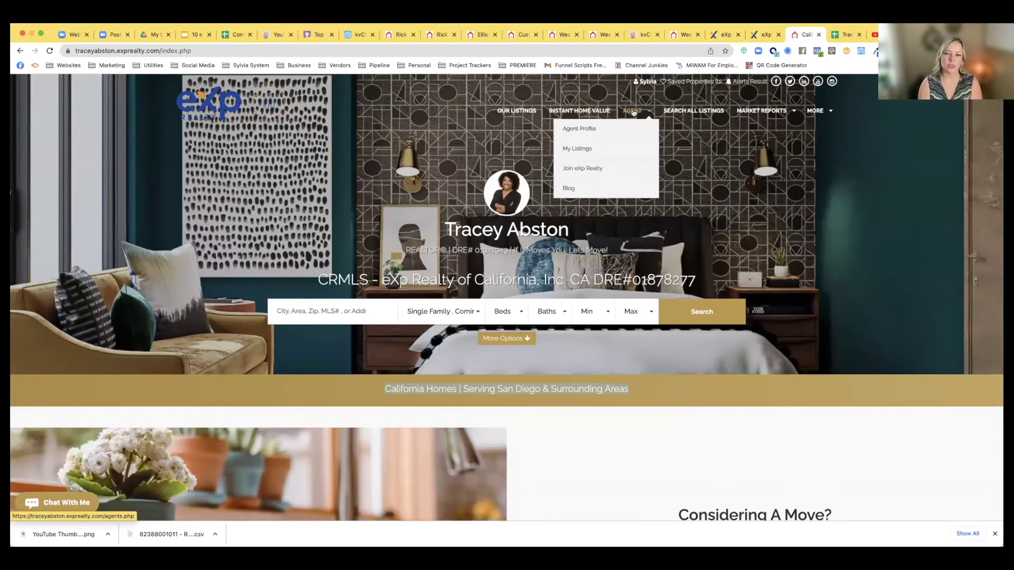
{"action": "left_click", "coordinate": [580, 169]}
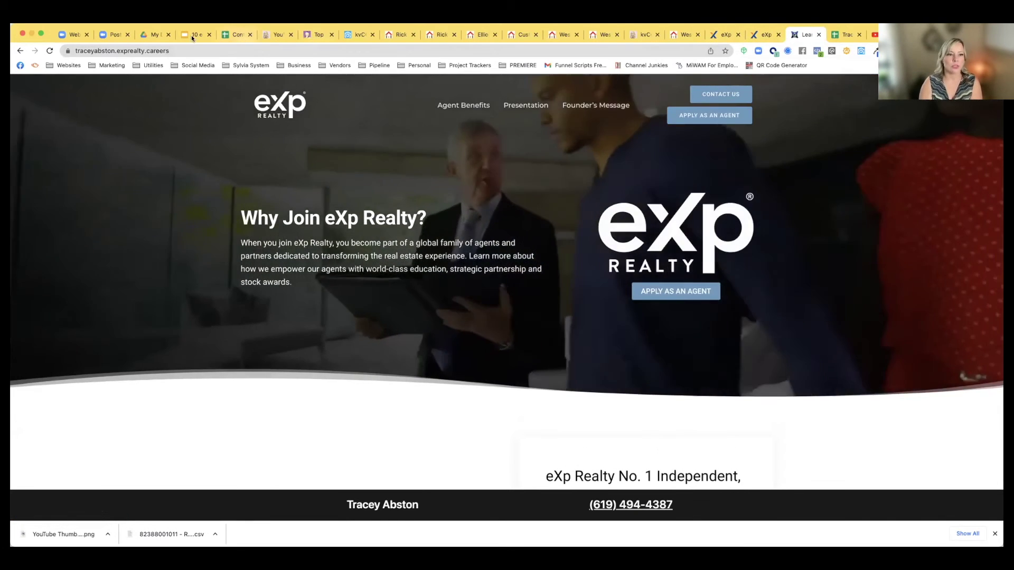
{"action": "left_click", "coordinate": [359, 34]}
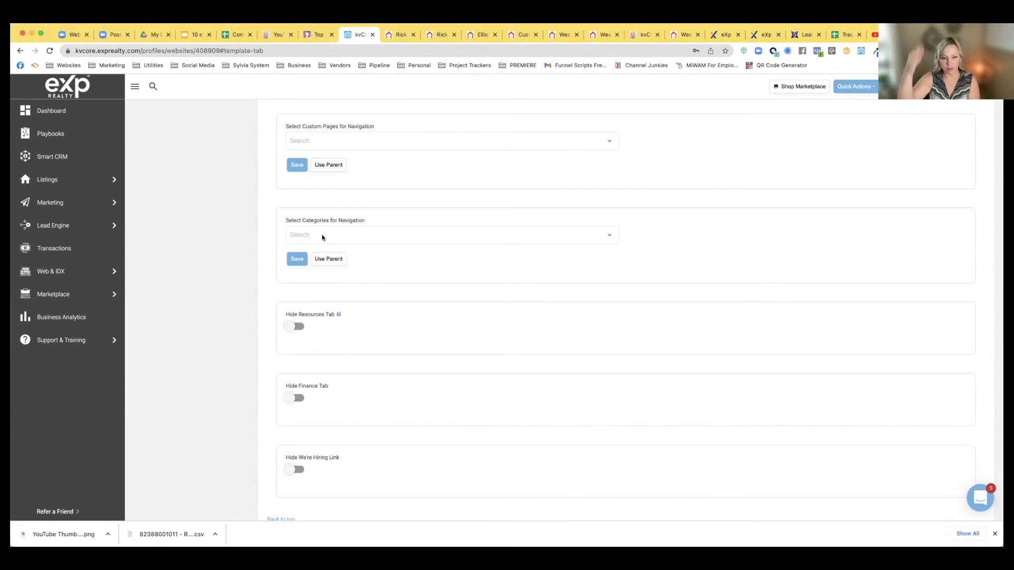
{"action": "scroll", "coordinate": [322, 237], "scroll_direction": "down", "scroll_amount": 10}
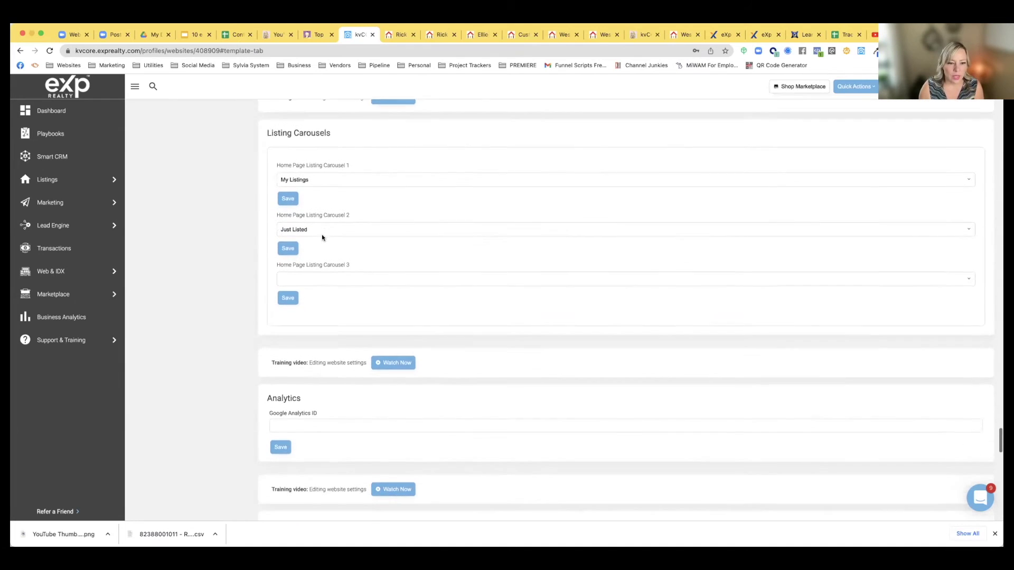
{"action": "scroll", "coordinate": [322, 237], "scroll_direction": "down", "scroll_amount": 5}
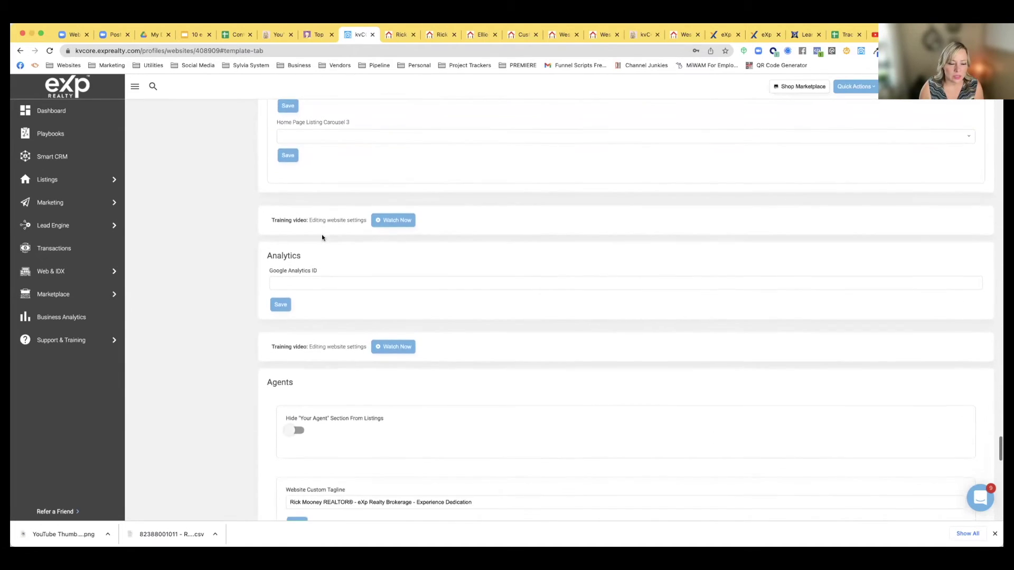
{"action": "scroll", "coordinate": [322, 237], "scroll_direction": "down", "scroll_amount": 6}
{"action": "scroll", "coordinate": [322, 237], "scroll_direction": "down", "scroll_amount": 4}
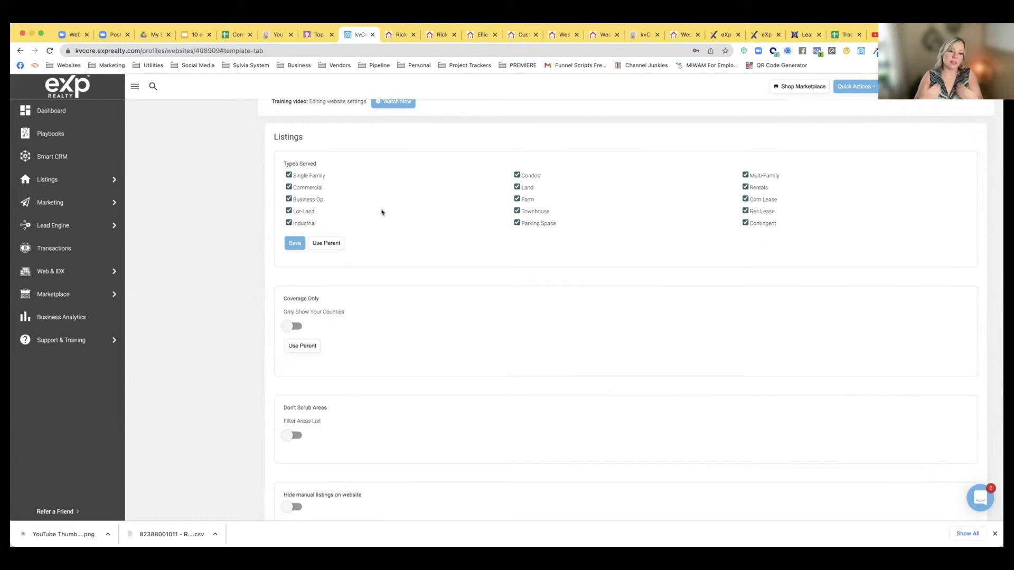
{"action": "scroll", "coordinate": [383, 194], "scroll_direction": "down", "scroll_amount": 2}
{"action": "left_click_drag", "start_coordinate": [284, 215], "coordinate": [353, 218]}
{"action": "left_click_drag", "start_coordinate": [285, 215], "coordinate": [346, 217]}
{"action": "left_click", "coordinate": [353, 225]}
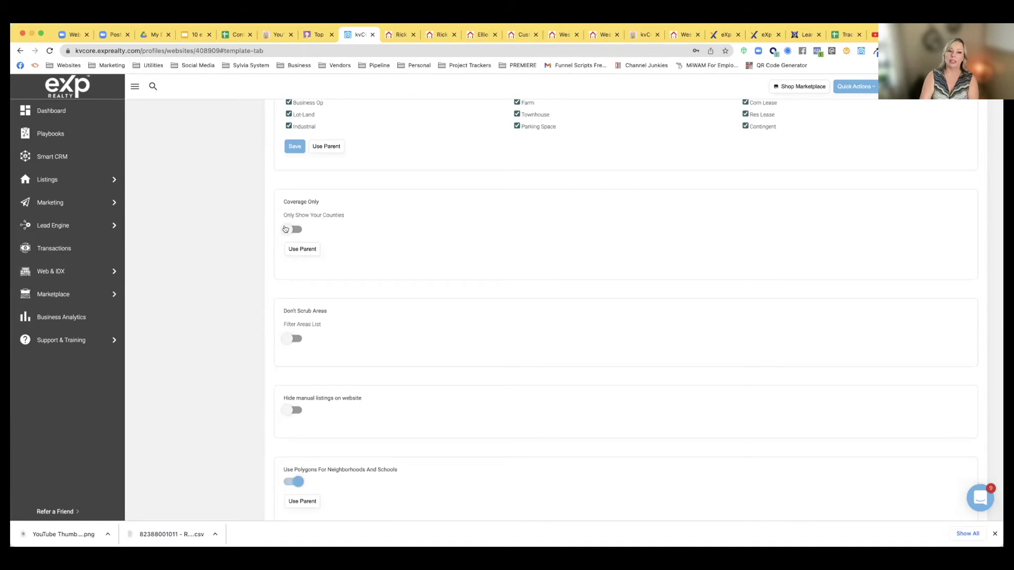
{"action": "left_click_drag", "start_coordinate": [353, 216], "coordinate": [285, 214]}
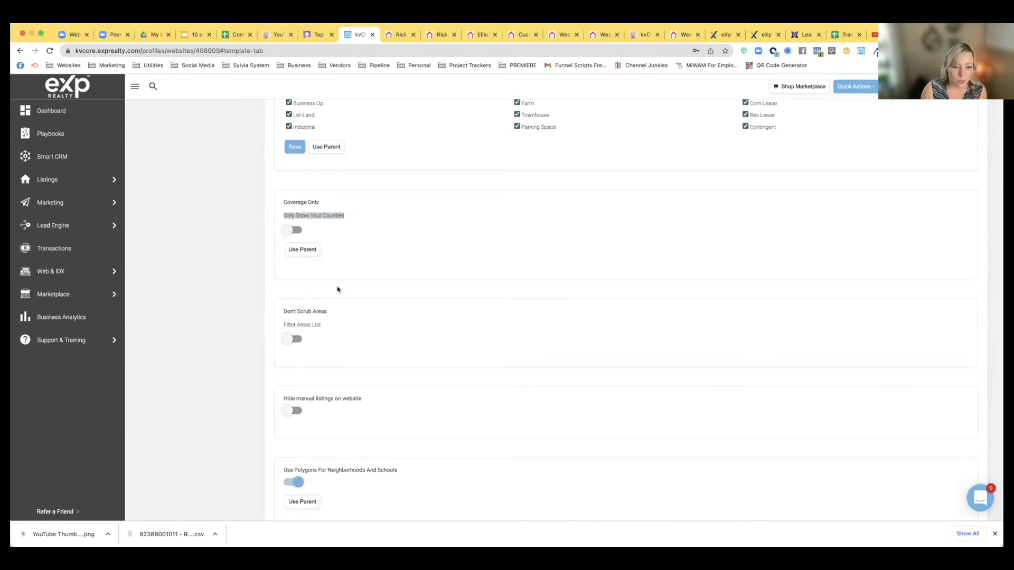
{"action": "scroll", "coordinate": [338, 289], "scroll_direction": "down", "scroll_amount": 2}
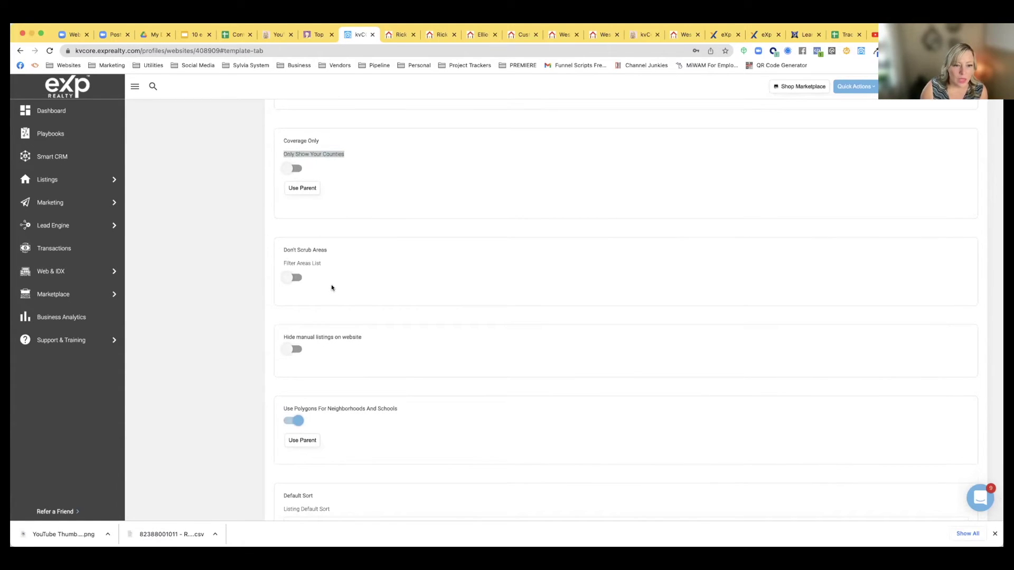
{"action": "scroll", "coordinate": [332, 287], "scroll_direction": "down", "scroll_amount": 3}
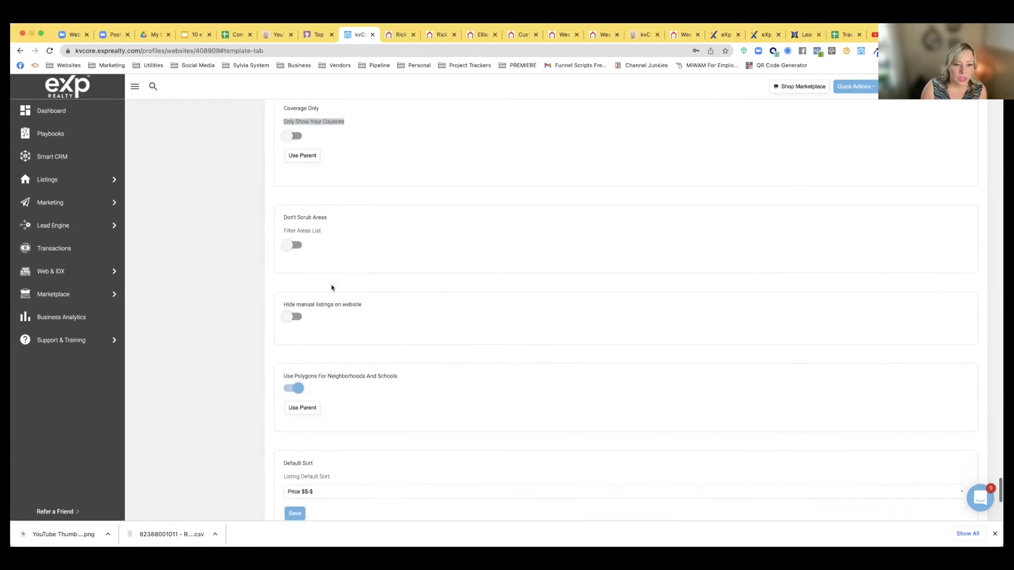
{"action": "scroll", "coordinate": [332, 288], "scroll_direction": "down", "scroll_amount": 5}
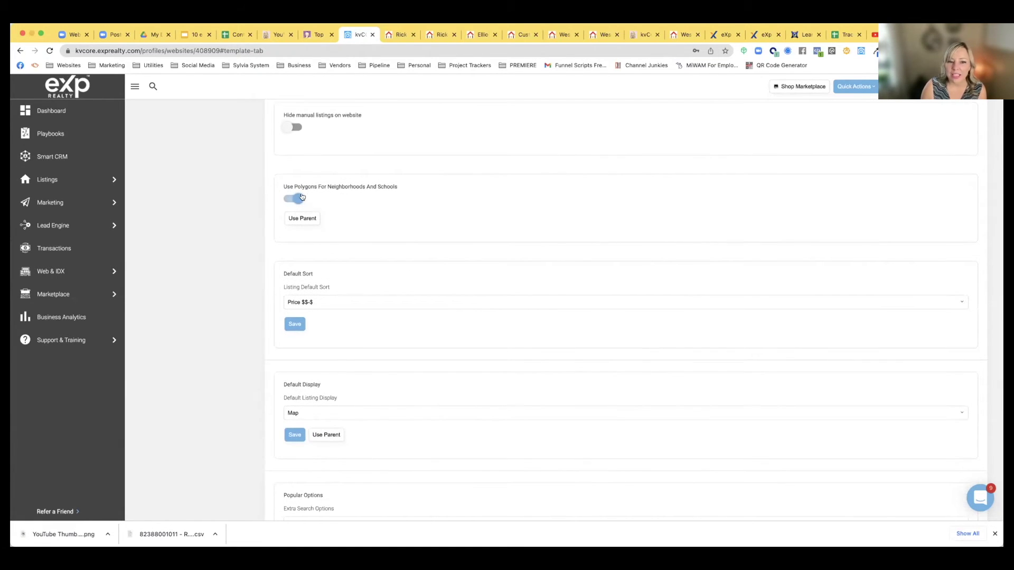
Turn off polygons for neighborhoods and schools and save Days on Website as default sort
{"action": "left_click", "coordinate": [298, 198]}
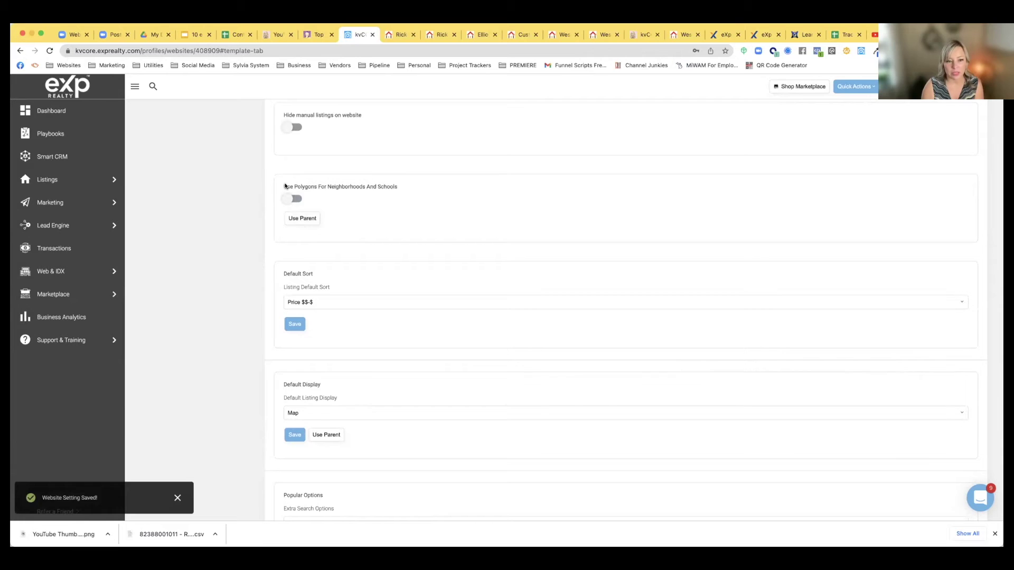
{"action": "scroll", "coordinate": [321, 233], "scroll_direction": "down", "scroll_amount": 3}
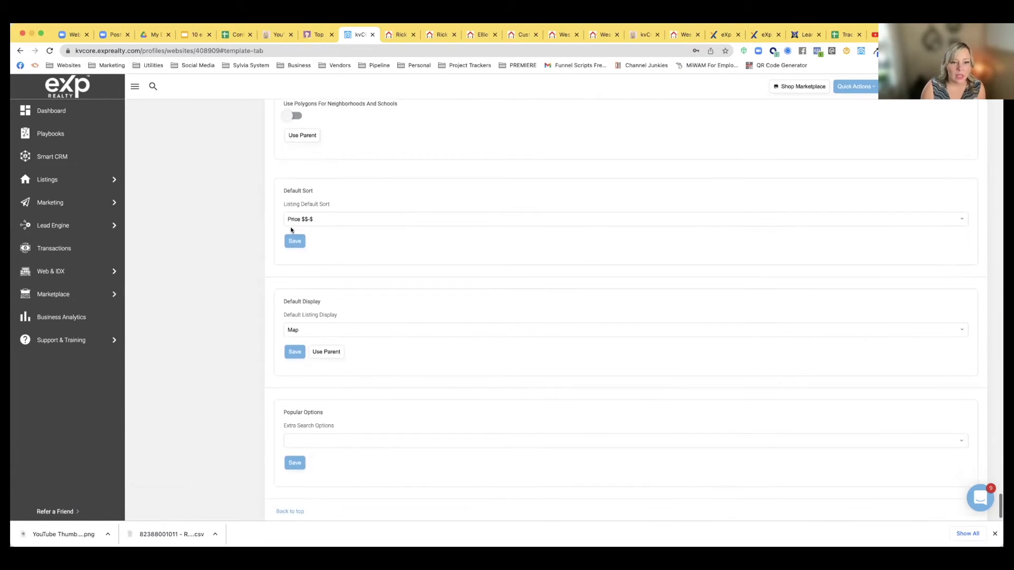
{"action": "left_click", "coordinate": [319, 220]}
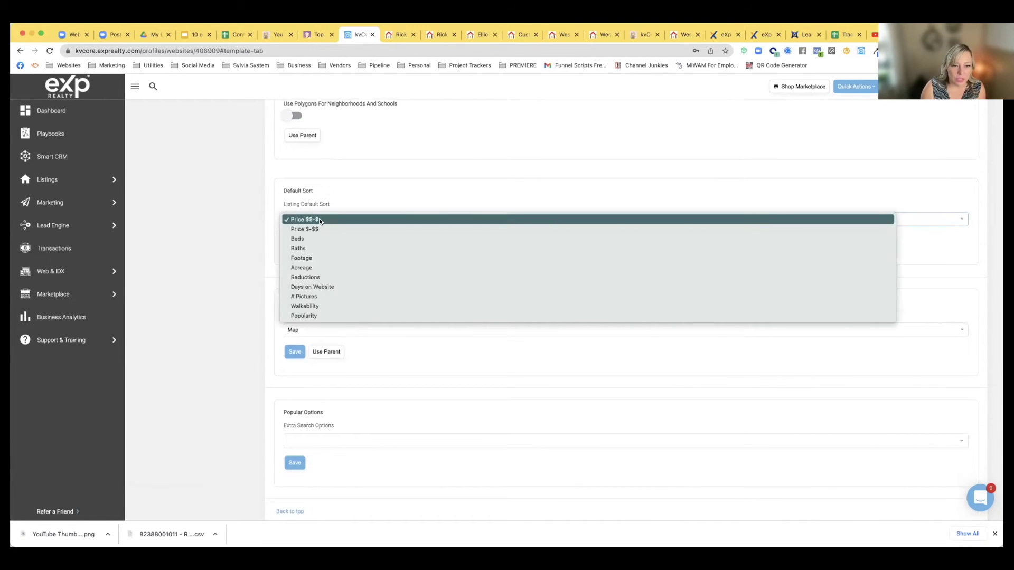
{"action": "left_click", "coordinate": [312, 287]}
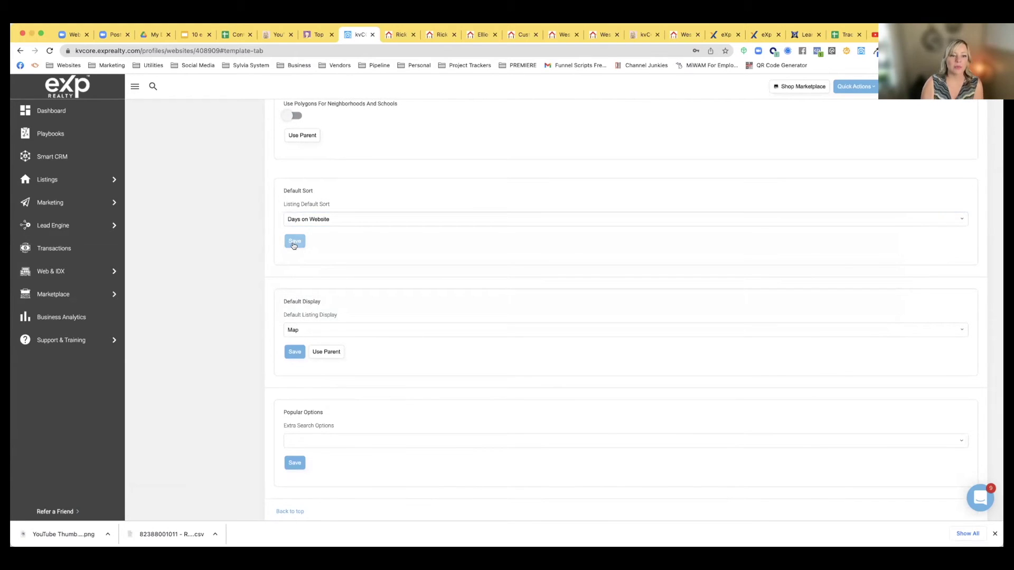
{"action": "left_click", "coordinate": [294, 243]}
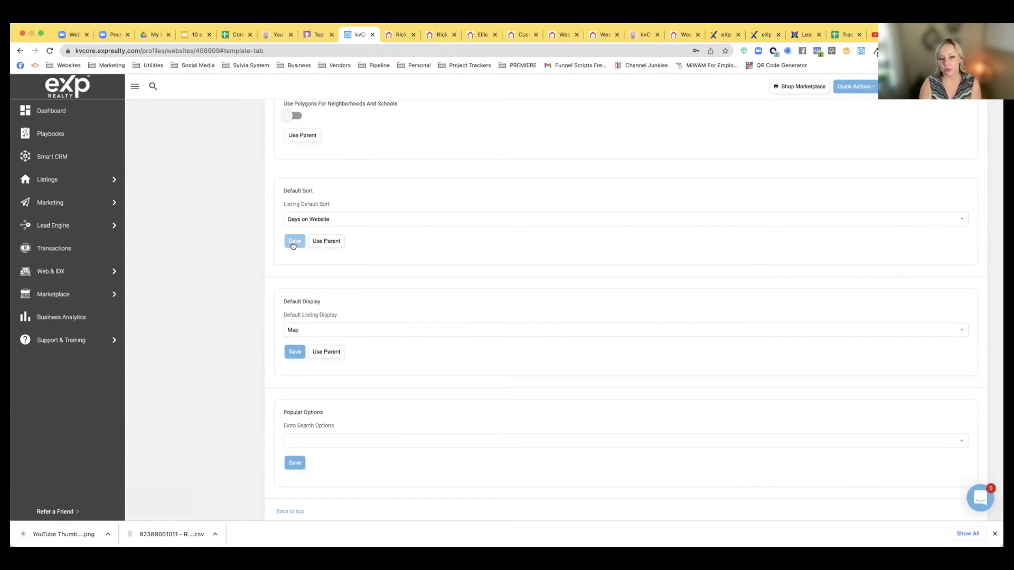
{"action": "left_click", "coordinate": [293, 244]}
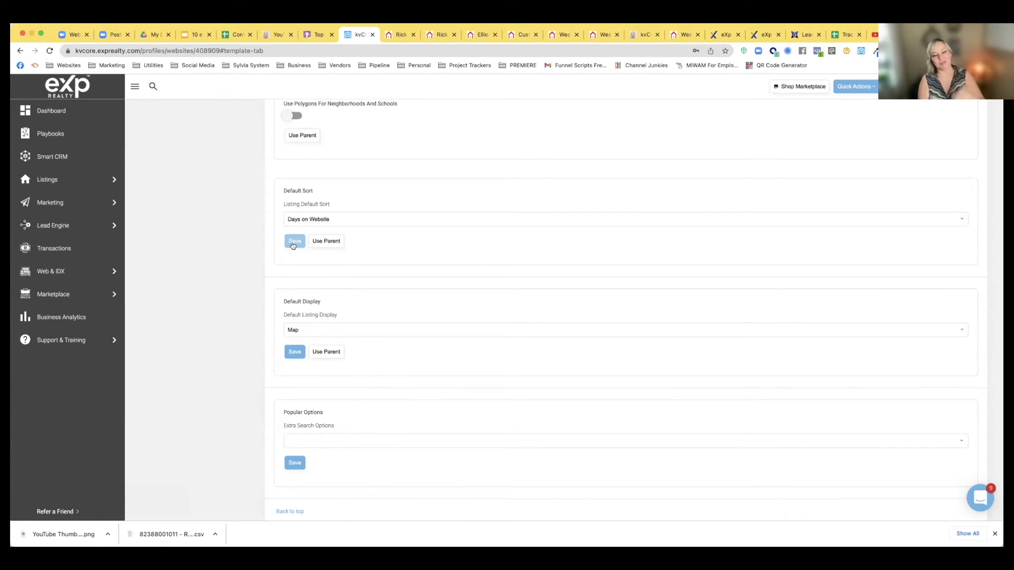
Search extra search options for 'elementary', remove Above Grade Finished Area, and save Popular Options
{"action": "scroll", "coordinate": [304, 303], "scroll_direction": "down", "scroll_amount": 1}
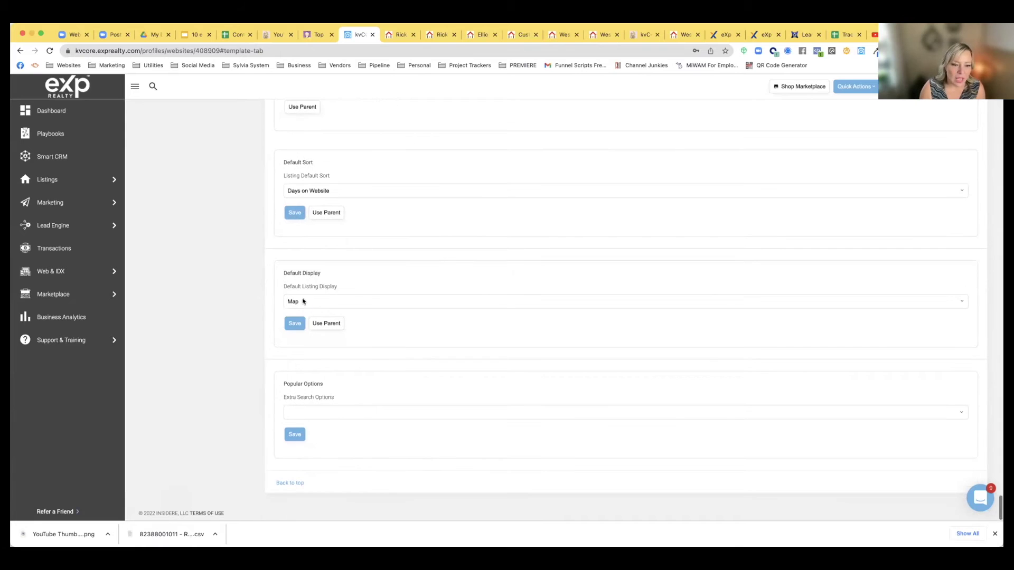
{"action": "left_click", "coordinate": [312, 411]}
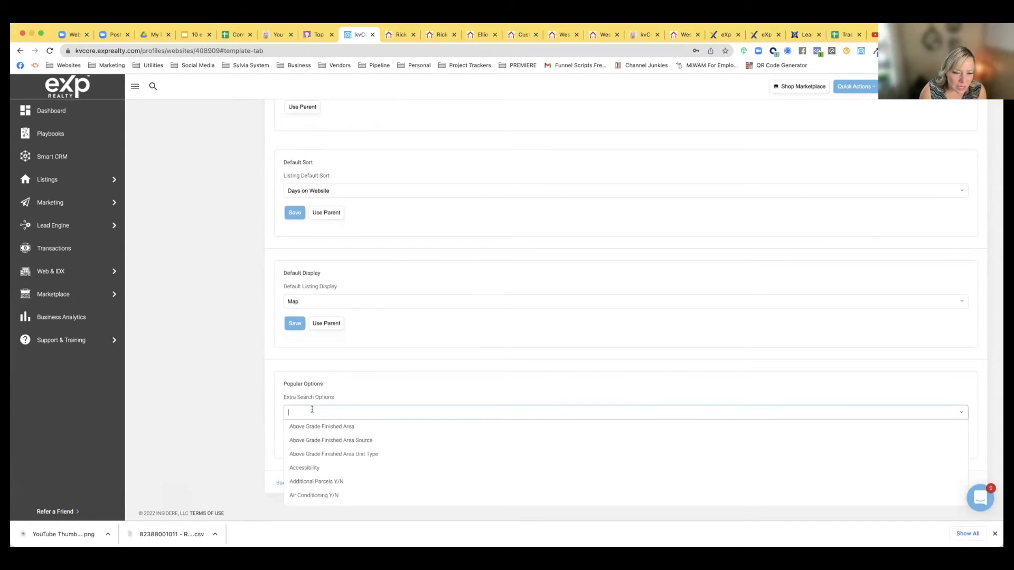
{"action": "scroll", "coordinate": [314, 401], "scroll_direction": "down", "scroll_amount": 1}
{"action": "type", "text": "school"}
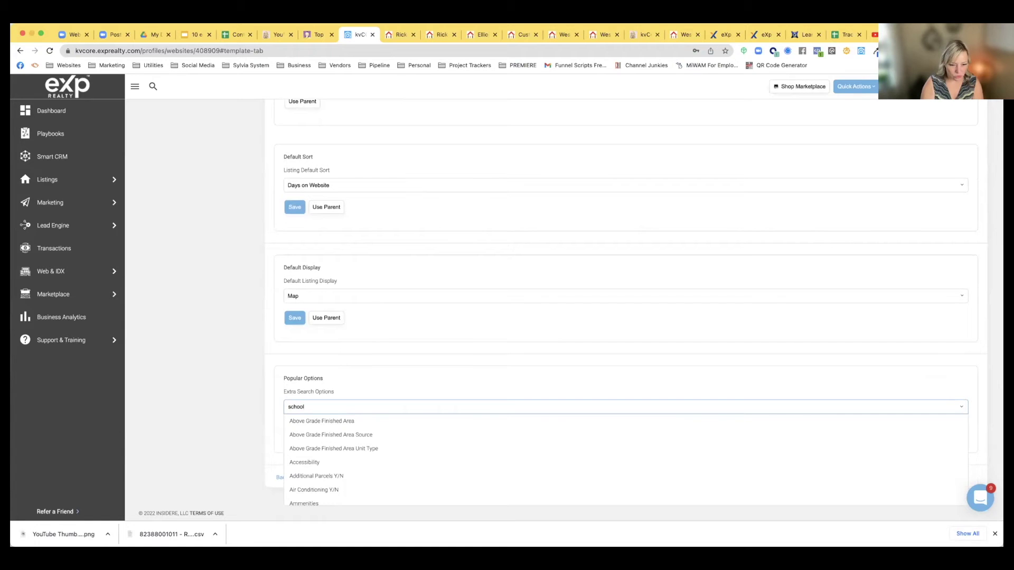
{"action": "key", "text": "BackSpace"}
{"action": "key", "text": "BackSpace"}
{"action": "key", "text": "BackSpace"}
{"action": "key", "text": "BackSpace"}
{"action": "type", "text": "elementary"}
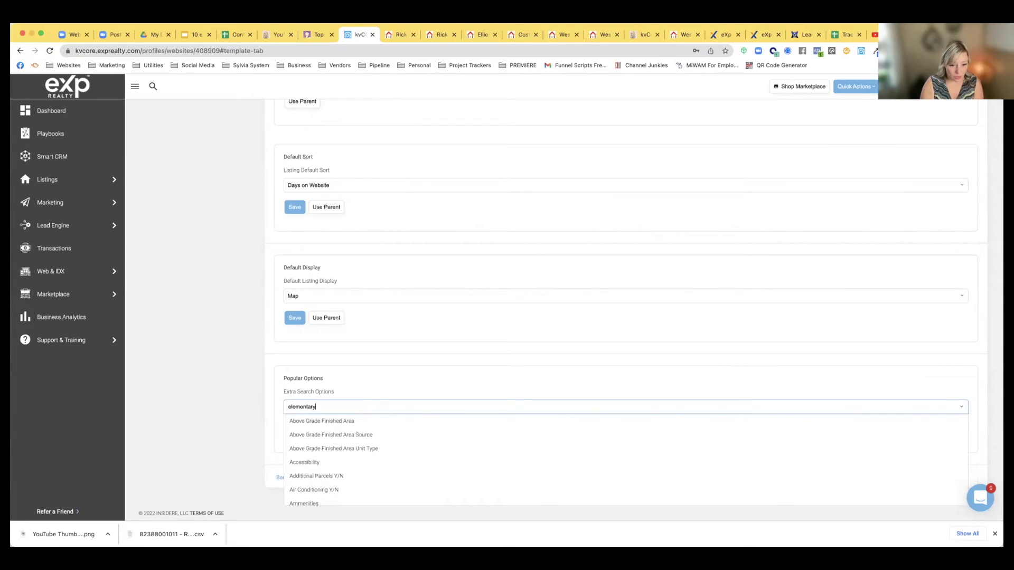
{"action": "key", "text": "Return"}
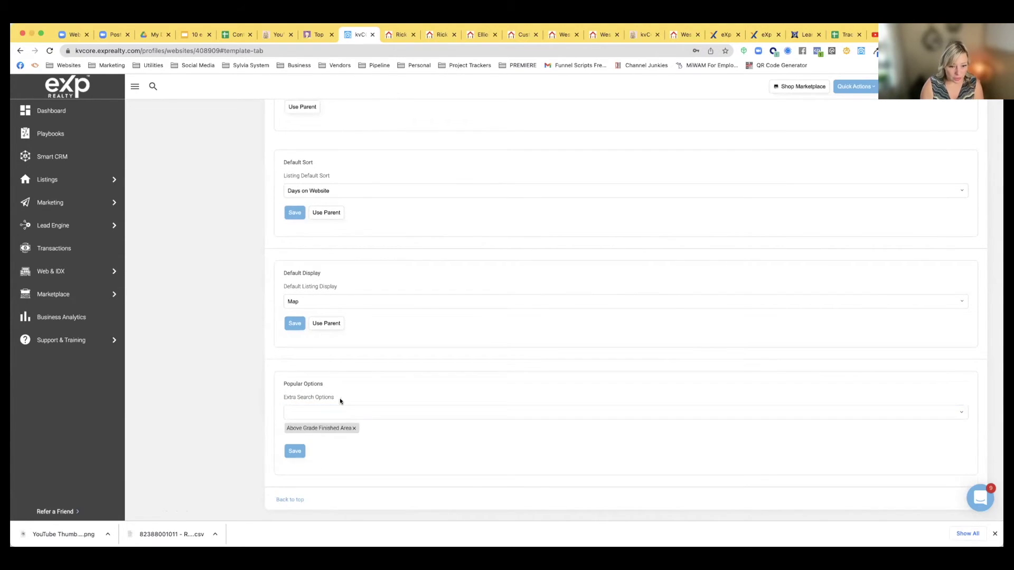
{"action": "left_click", "coordinate": [355, 428]}
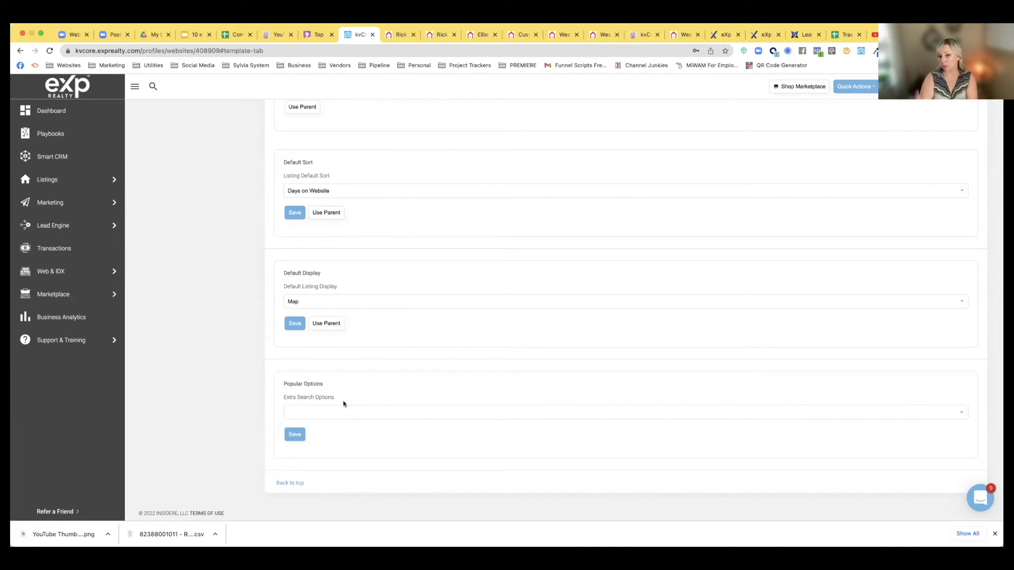
{"action": "left_click", "coordinate": [295, 433]}
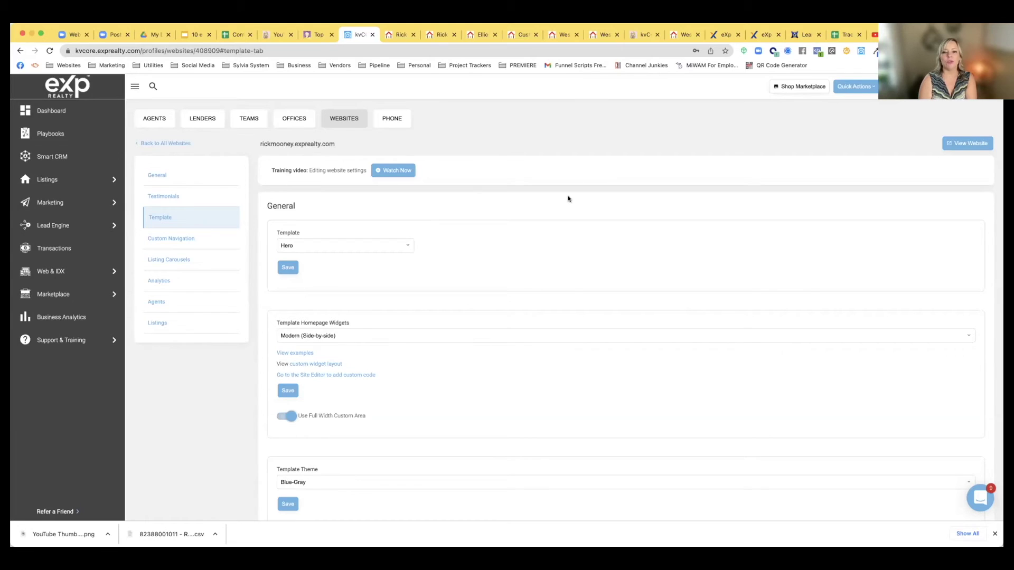
{"action": "mouse_move", "coordinate": [55, 344]}
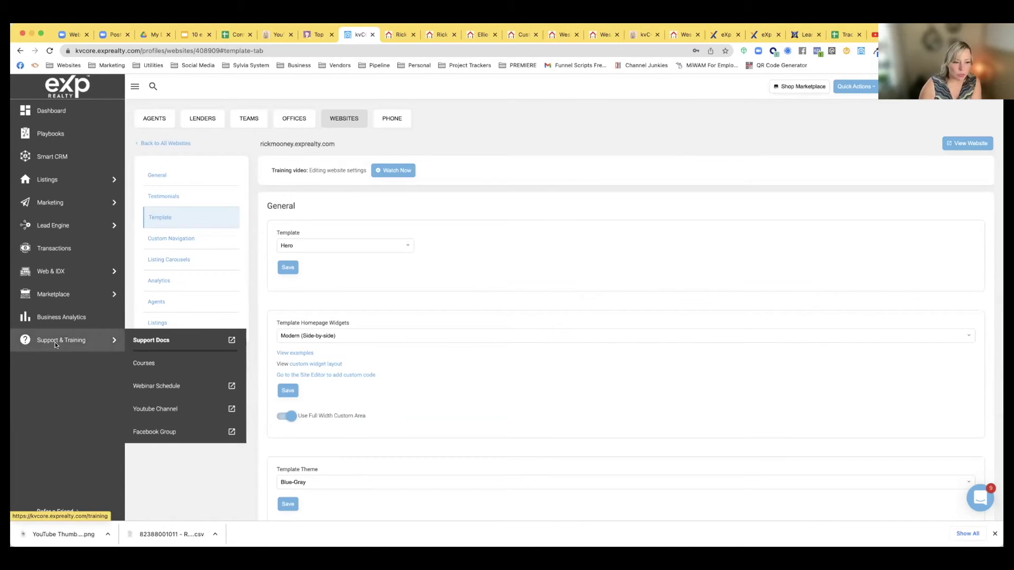
Search the kvCORE support docs for 'scrub area'
{"action": "left_click", "coordinate": [148, 343]}
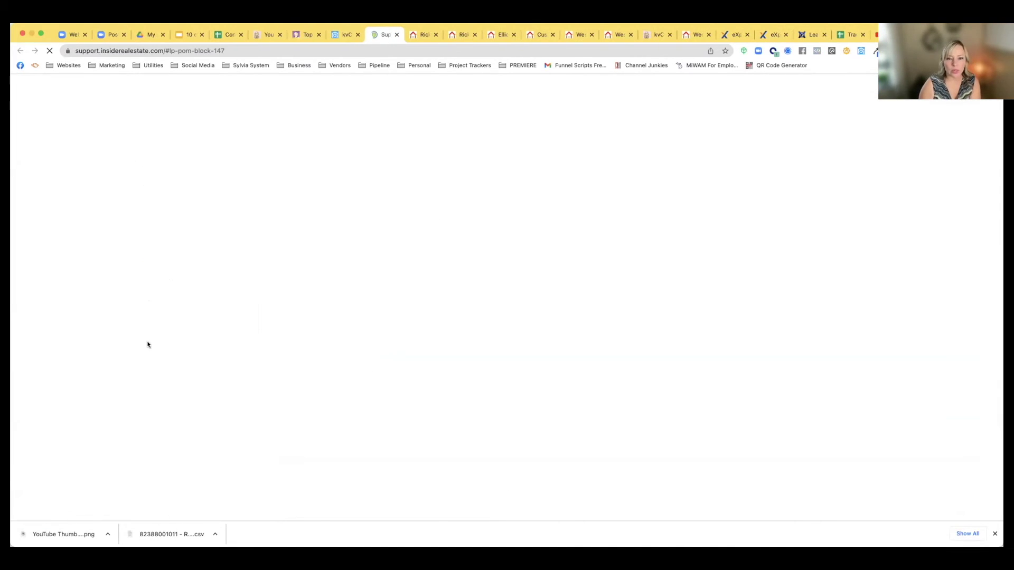
{"action": "left_click", "coordinate": [660, 326]}
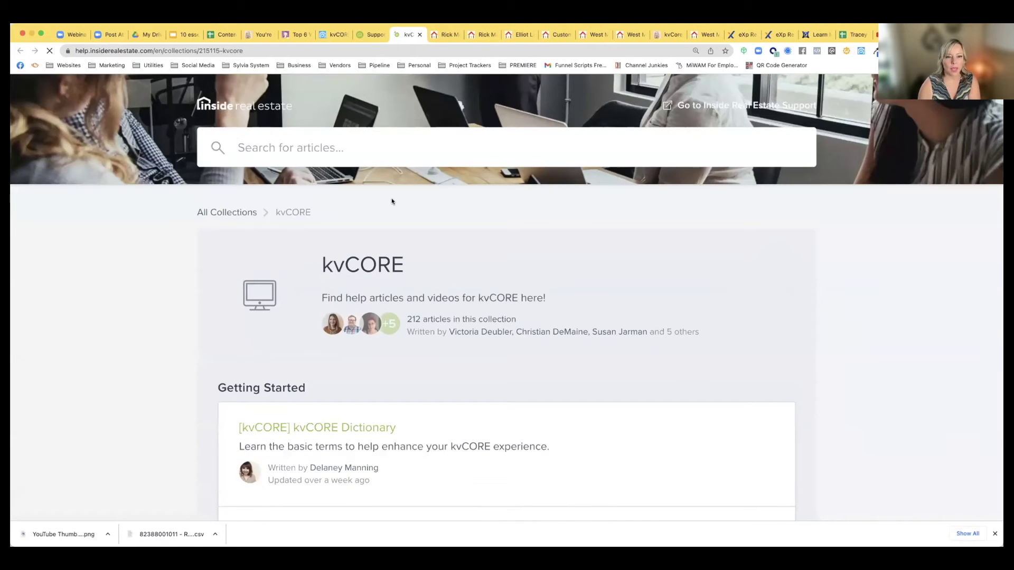
{"action": "type", "text": "scrube"}
{"action": "key", "text": "BackSpace"}
{"action": "type", "text": "area"}
{"action": "key", "text": "Return"}
{"action": "scroll", "coordinate": [358, 255], "scroll_direction": "down", "scroll_amount": 10}
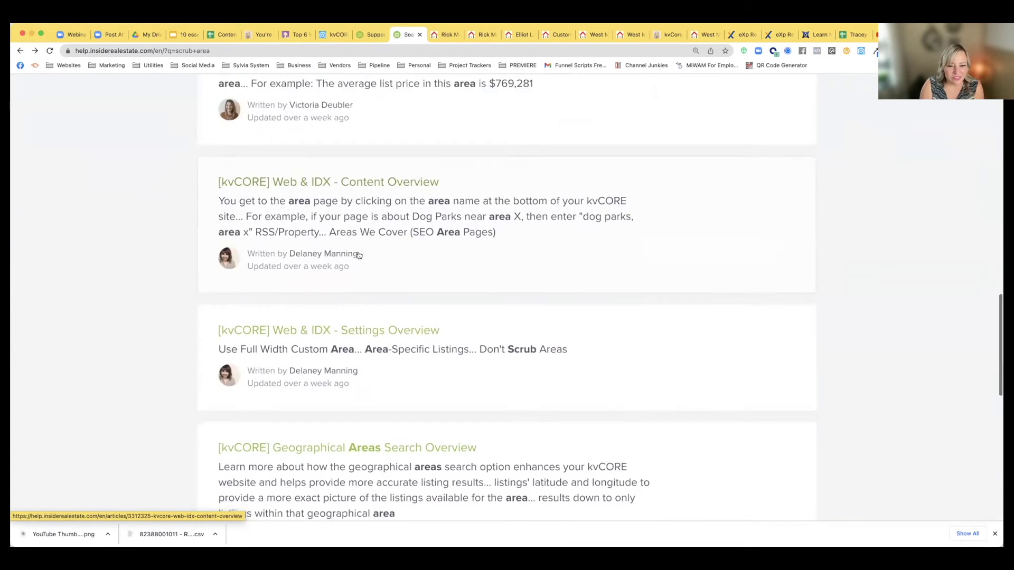
{"action": "scroll", "coordinate": [359, 259], "scroll_direction": "down", "scroll_amount": 2}
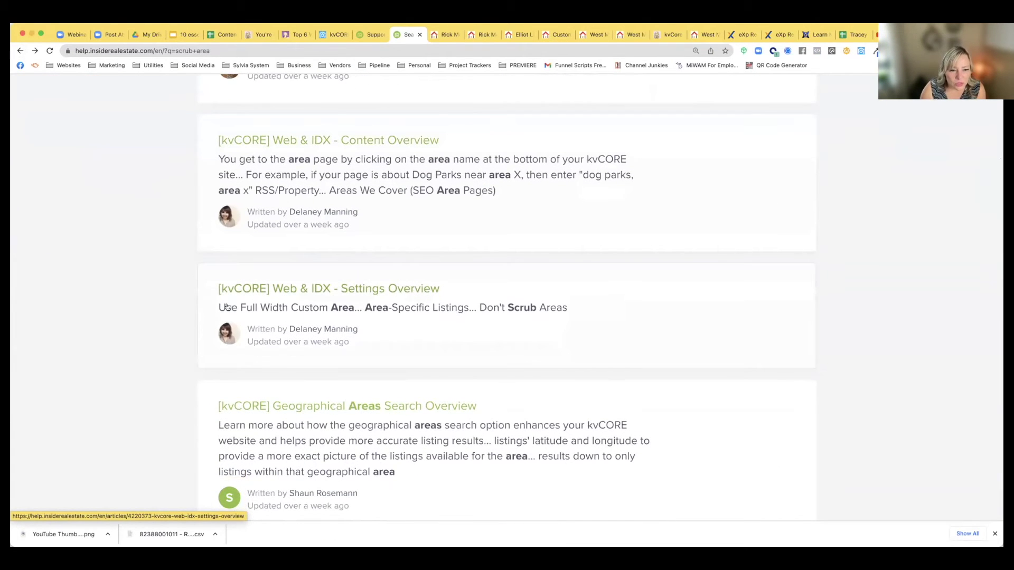
Read Don't Scrub Areas in the Web & IDX Settings Overview article, then open Smart CRM
{"action": "left_click", "coordinate": [344, 290]}
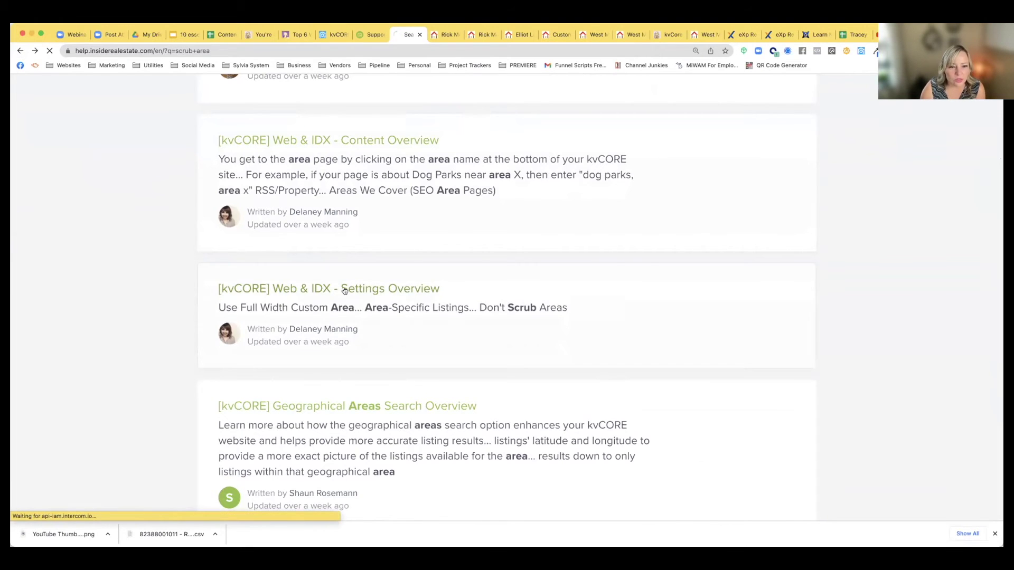
{"action": "scroll", "coordinate": [351, 291], "scroll_direction": "down", "scroll_amount": 6}
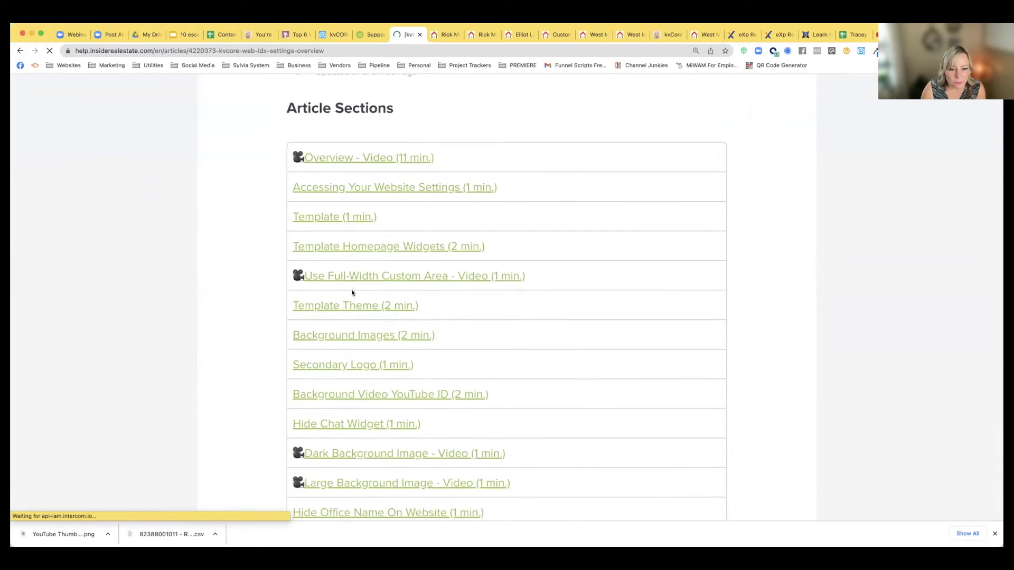
{"action": "scroll", "coordinate": [352, 292], "scroll_direction": "down", "scroll_amount": 8}
{"action": "left_click", "coordinate": [379, 225]}
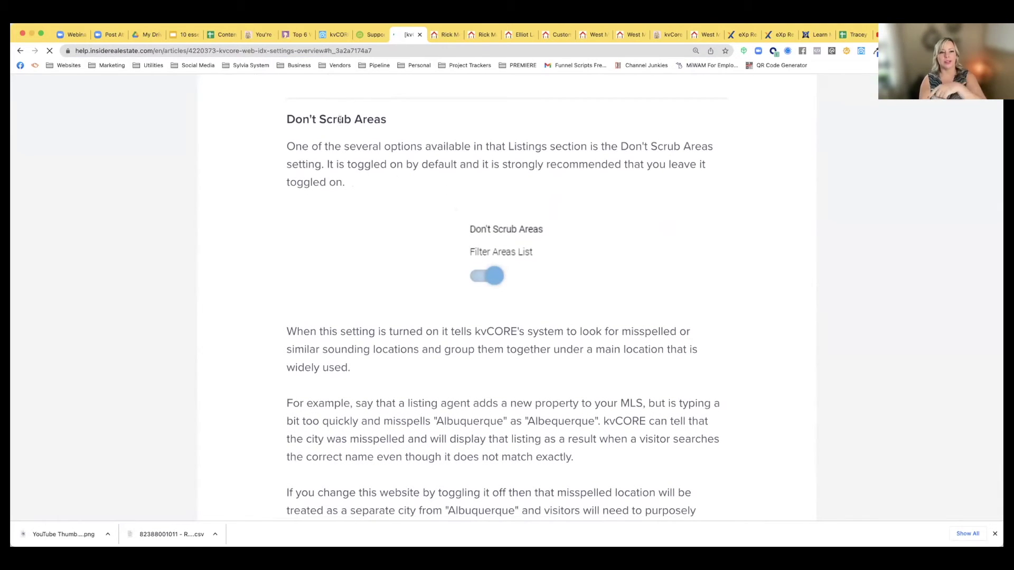
{"action": "key", "text": "super+l"}
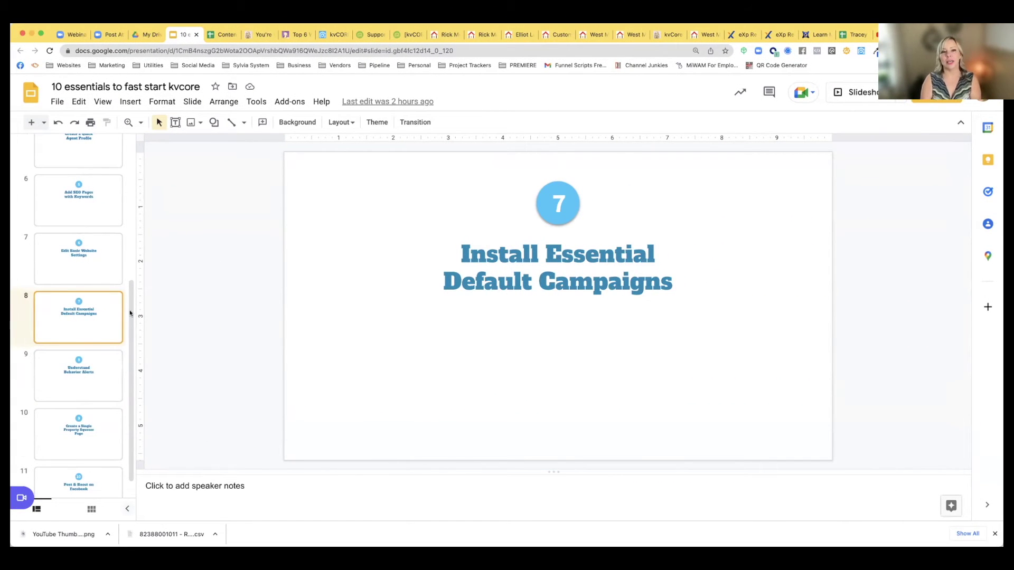
{"action": "left_click", "coordinate": [334, 34]}
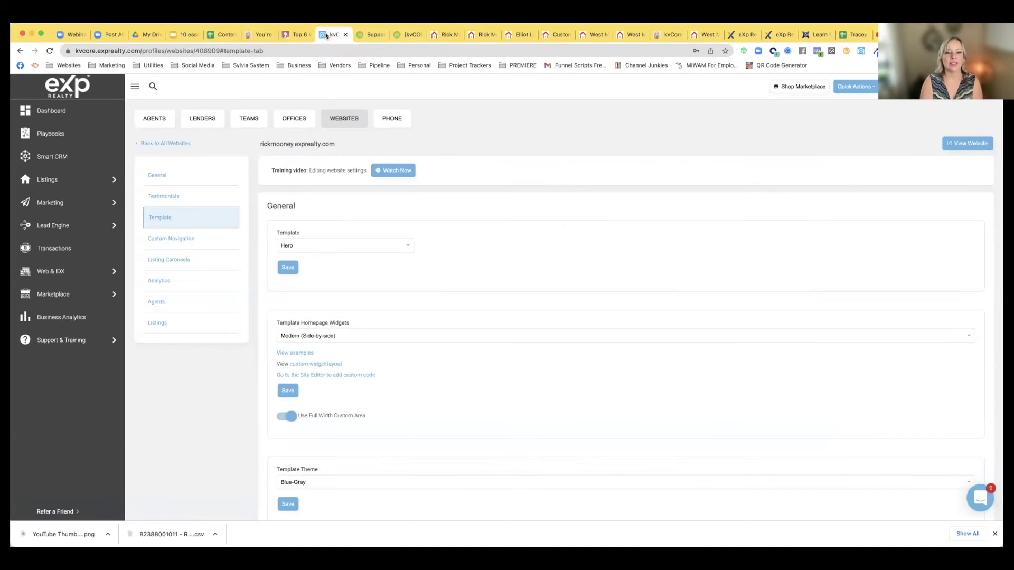
{"action": "left_click", "coordinate": [53, 161]}
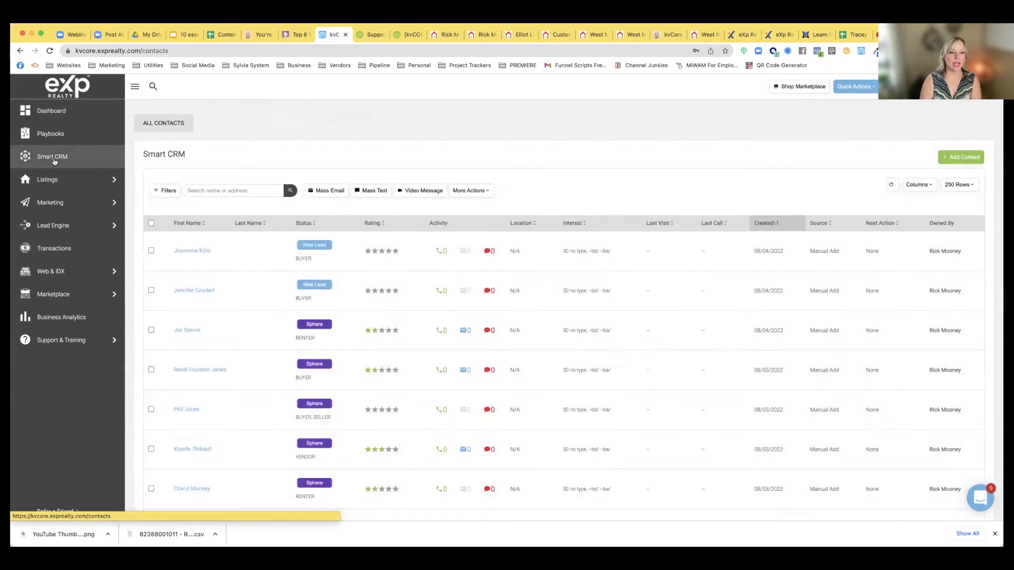
Open Smart Campaigns from Marketing and browse the kvCORE campaign library
{"action": "left_click", "coordinate": [48, 204]}
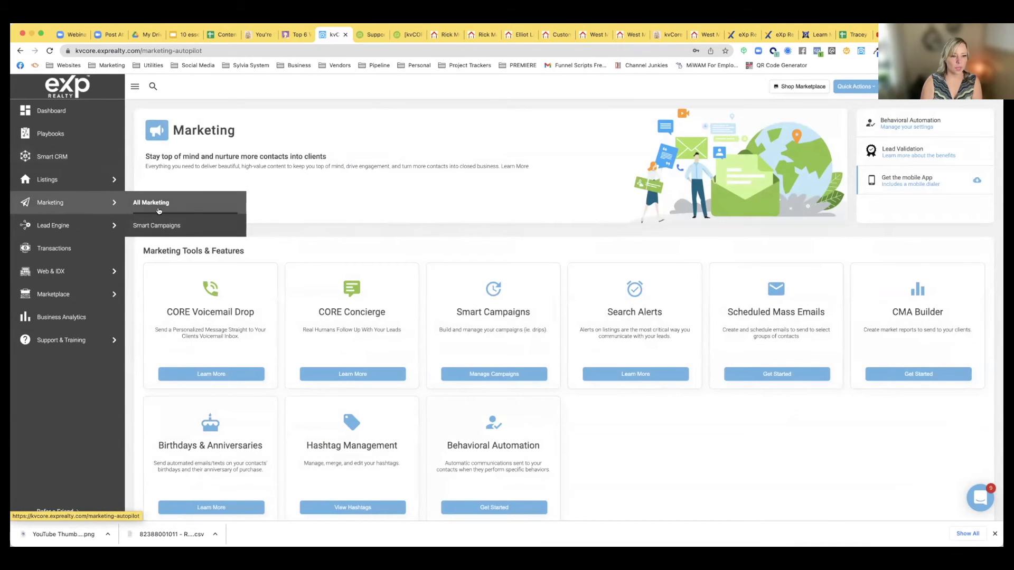
{"action": "left_click", "coordinate": [489, 370]}
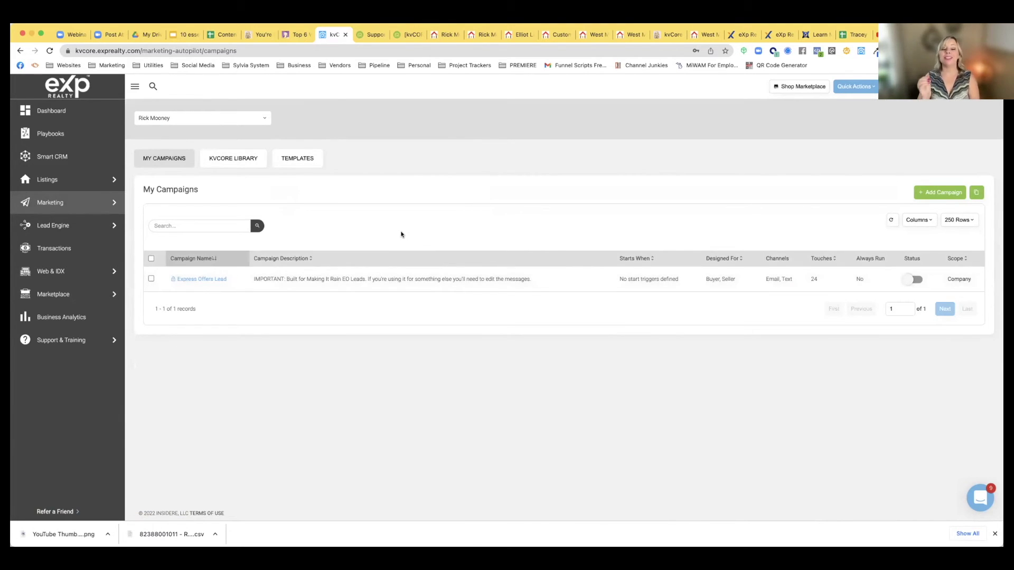
{"action": "left_click", "coordinate": [229, 164]}
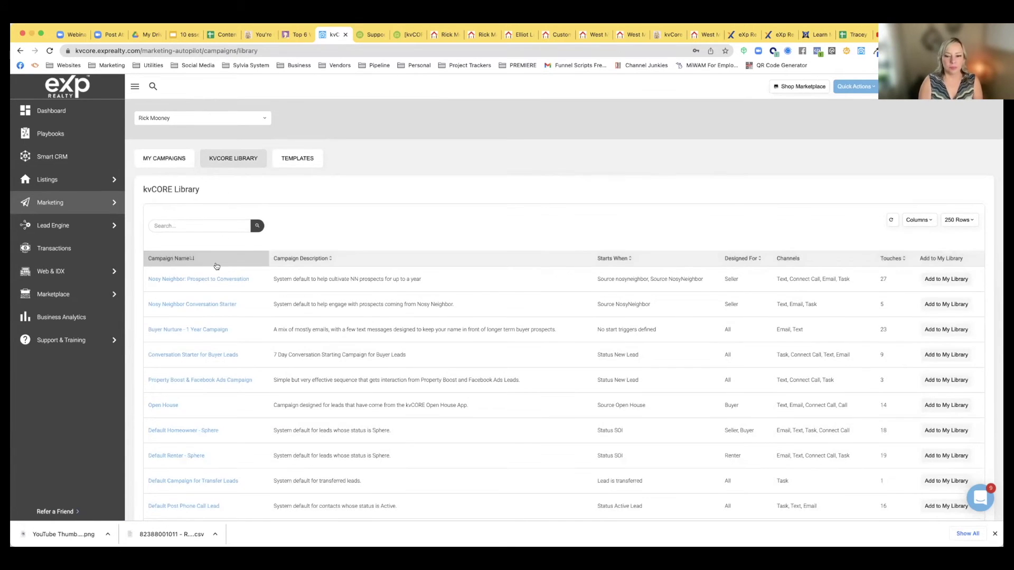
Search the kvCORE Library for 'buyer', add Kunversion Default - Buyer, and return to My Campaigns
{"action": "scroll", "coordinate": [216, 263], "scroll_direction": "down", "scroll_amount": 3}
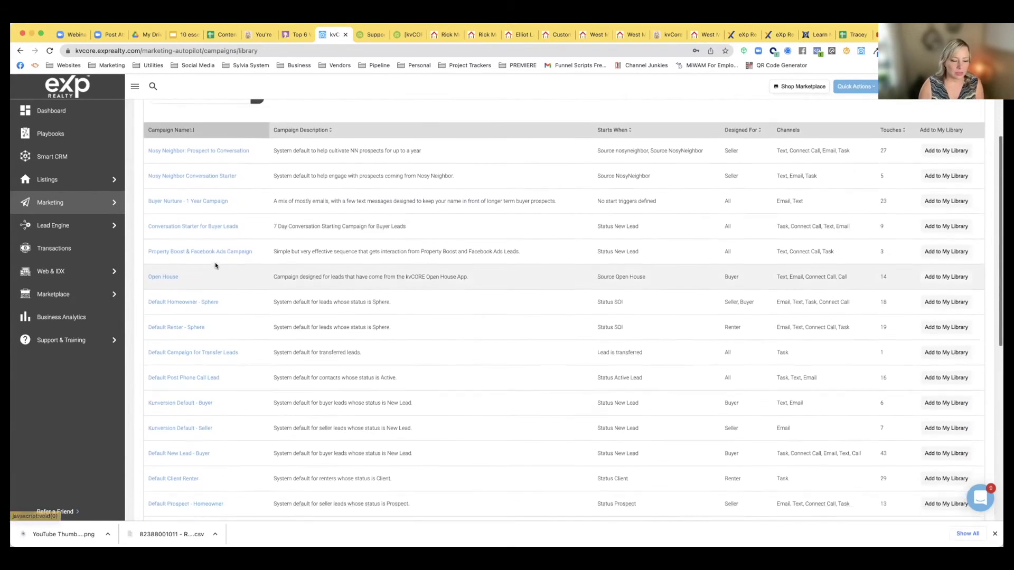
{"action": "scroll", "coordinate": [214, 262], "scroll_direction": "up", "scroll_amount": 3}
{"action": "left_click", "coordinate": [185, 226]}
{"action": "type", "text": "buyer"}
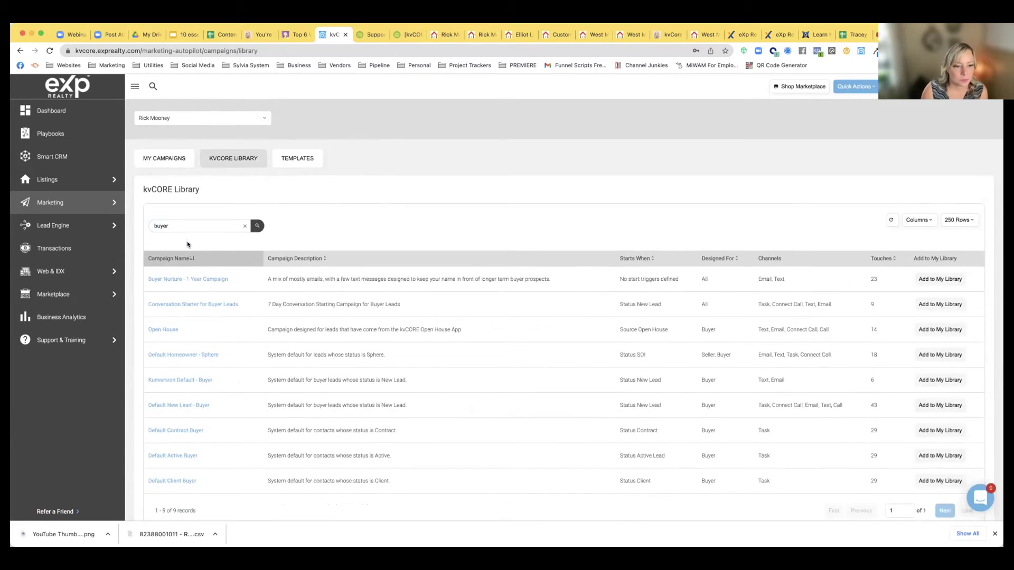
{"action": "key", "text": "Return"}
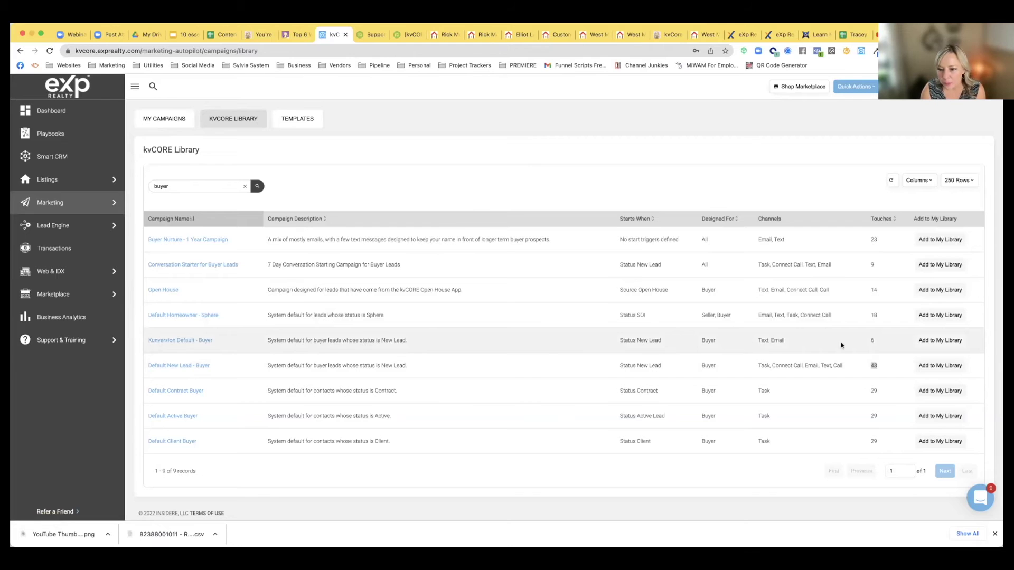
{"action": "left_click", "coordinate": [928, 341]}
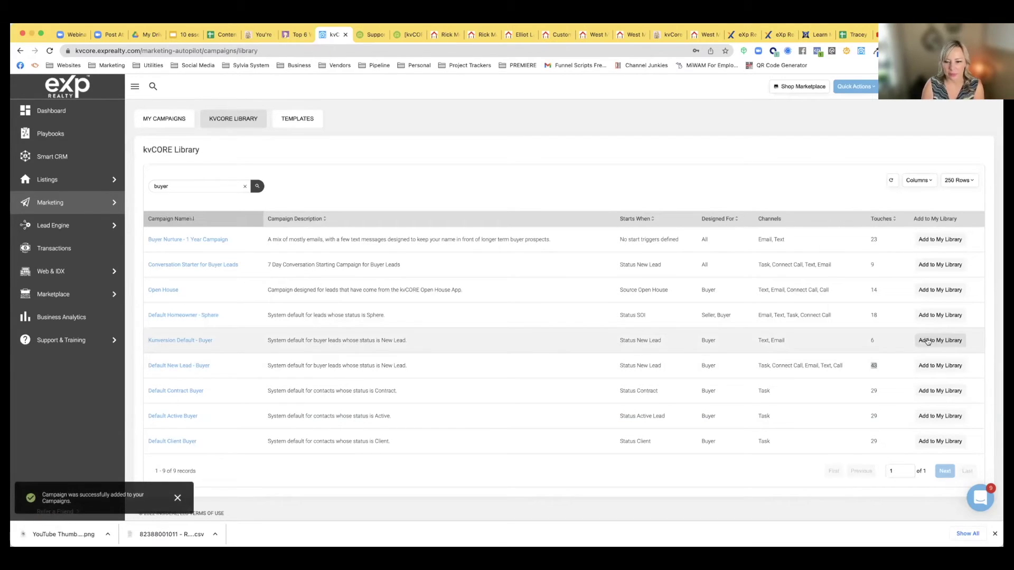
{"action": "left_click", "coordinate": [164, 119]}
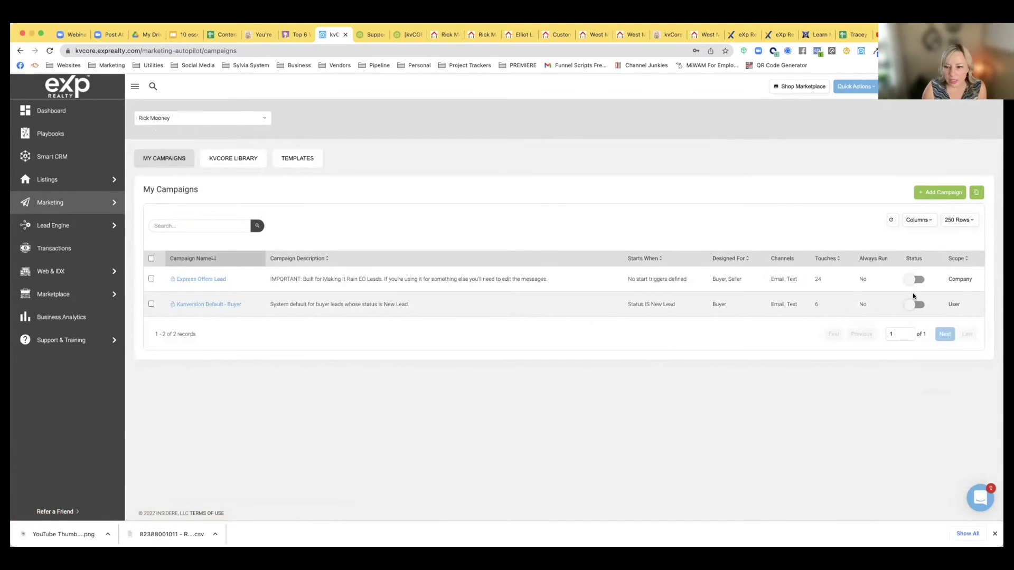
Activate Kunversion Default - Buyer and review its description, audience and Status IS New Lead trigger
{"action": "left_click", "coordinate": [921, 306]}
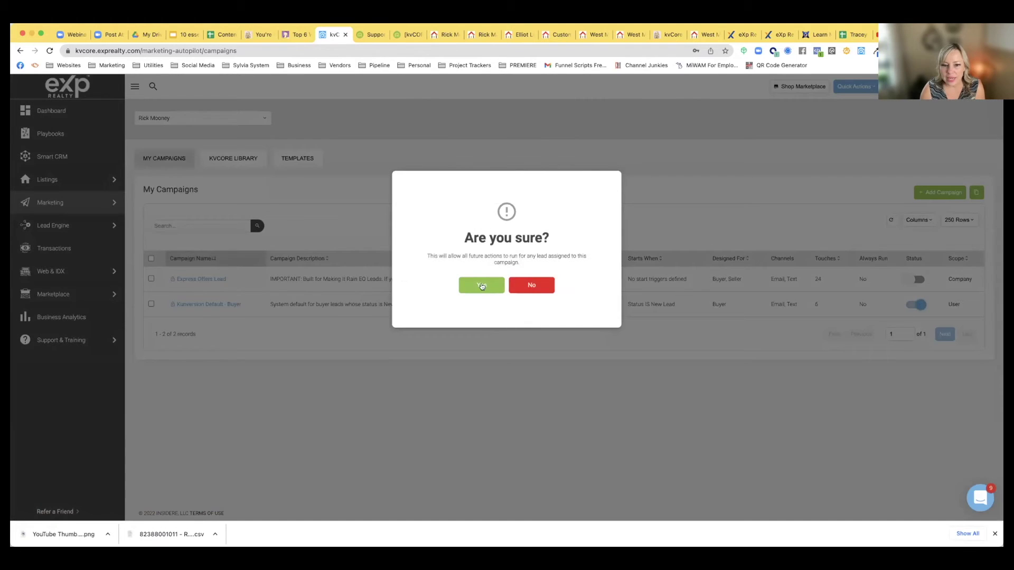
{"action": "left_click", "coordinate": [481, 286]}
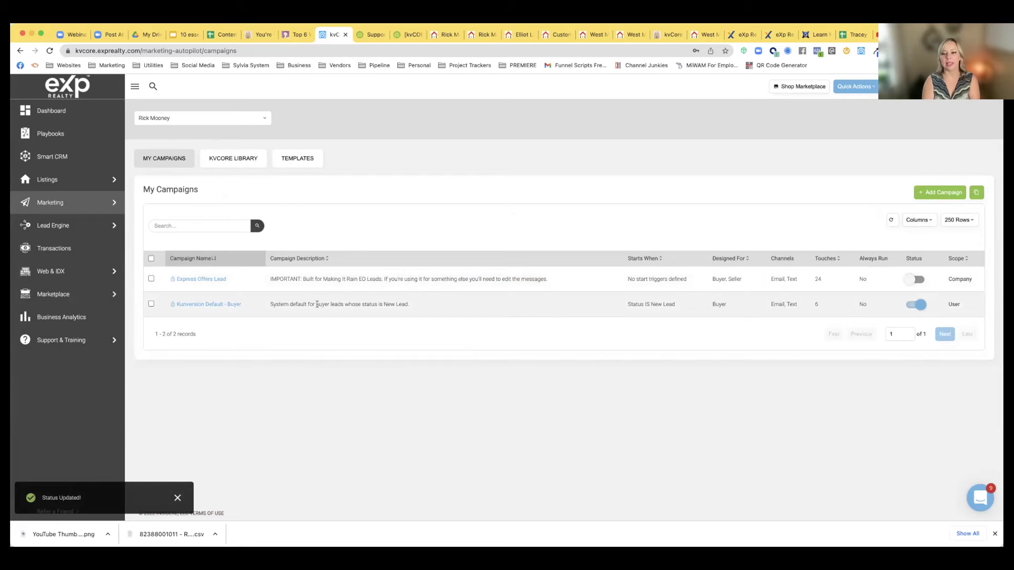
{"action": "left_click", "coordinate": [211, 304]}
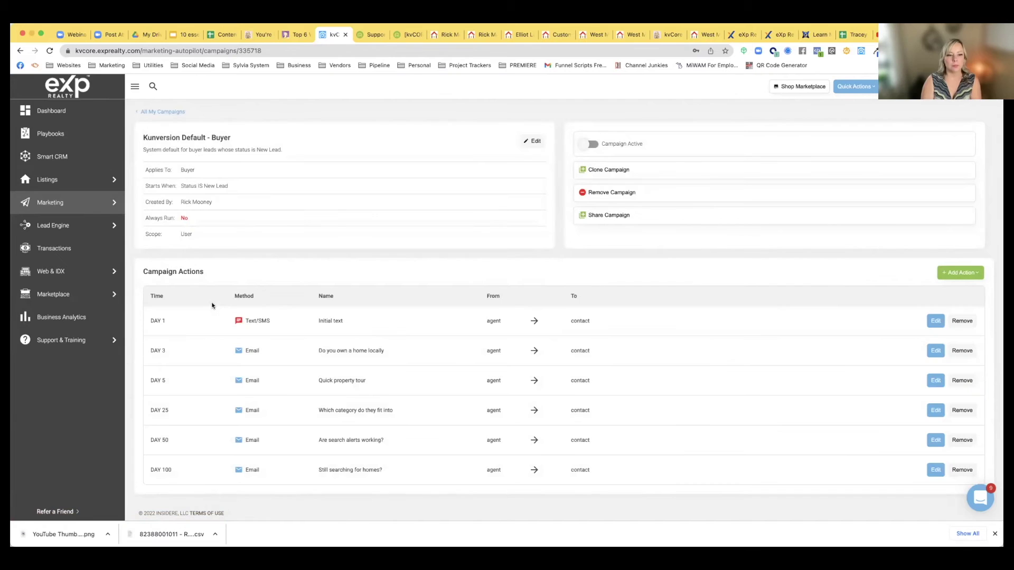
{"action": "left_click_drag", "start_coordinate": [144, 150], "coordinate": [289, 152]}
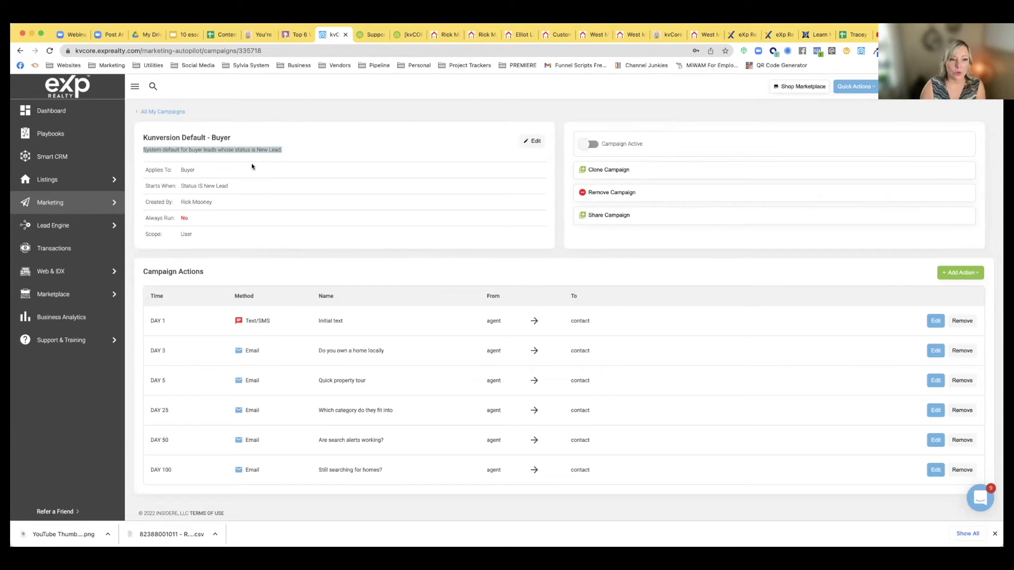
{"action": "left_click_drag", "start_coordinate": [181, 169], "coordinate": [200, 171]}
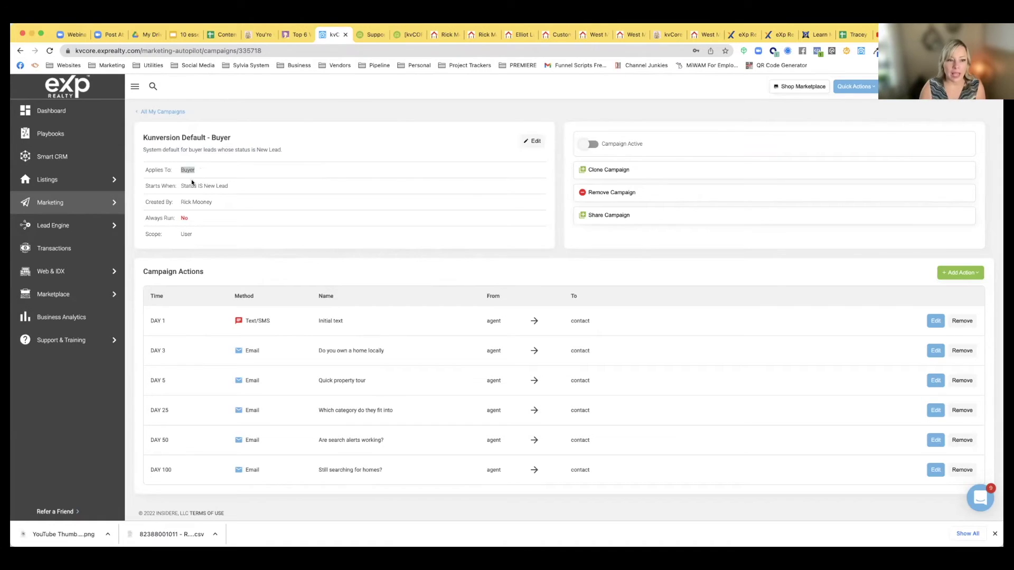
{"action": "left_click_drag", "start_coordinate": [179, 183], "coordinate": [250, 189]}
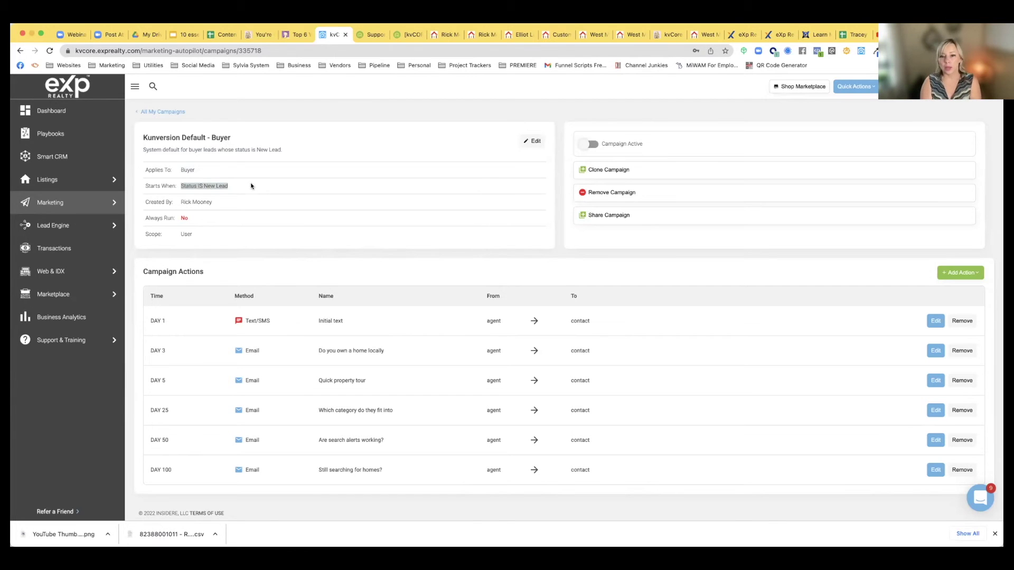
Switch the campaign on from its details and open the Day 1 Text/SMS action for editing
{"action": "left_click", "coordinate": [581, 144]}
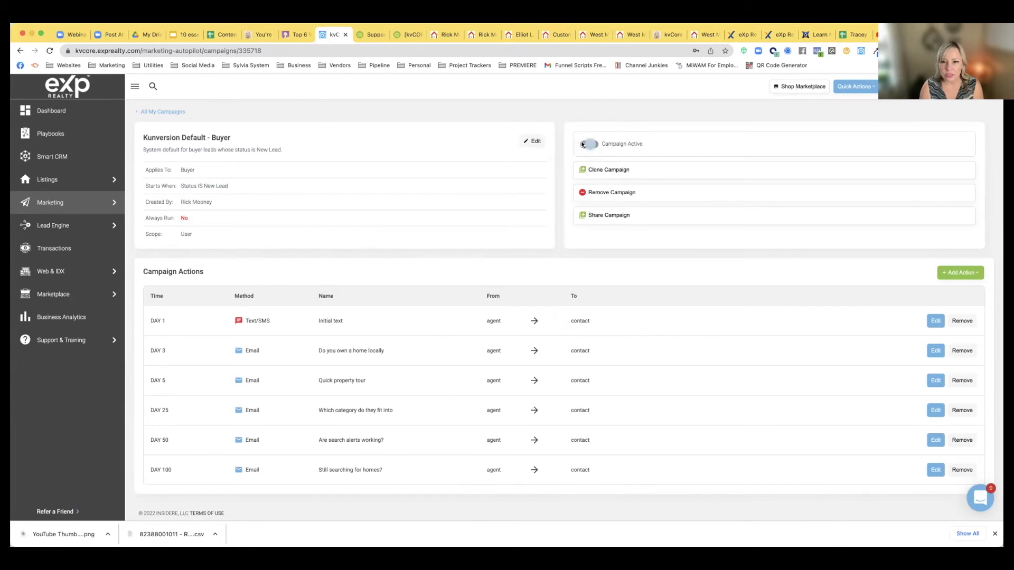
{"action": "left_click", "coordinate": [482, 284]}
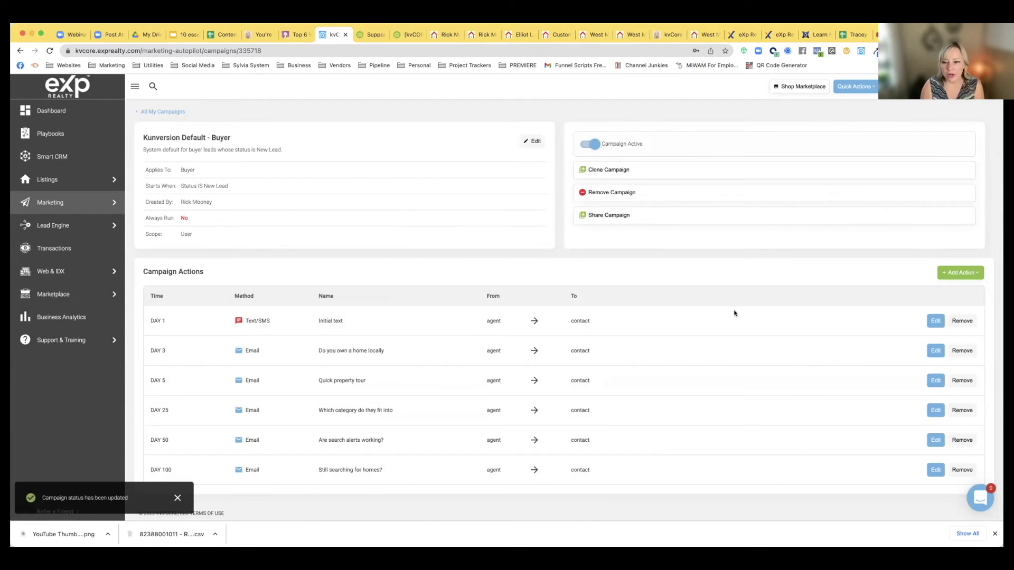
{"action": "left_click", "coordinate": [936, 320]}
{"action": "scroll", "coordinate": [161, 267], "scroll_direction": "down", "scroll_amount": 3}
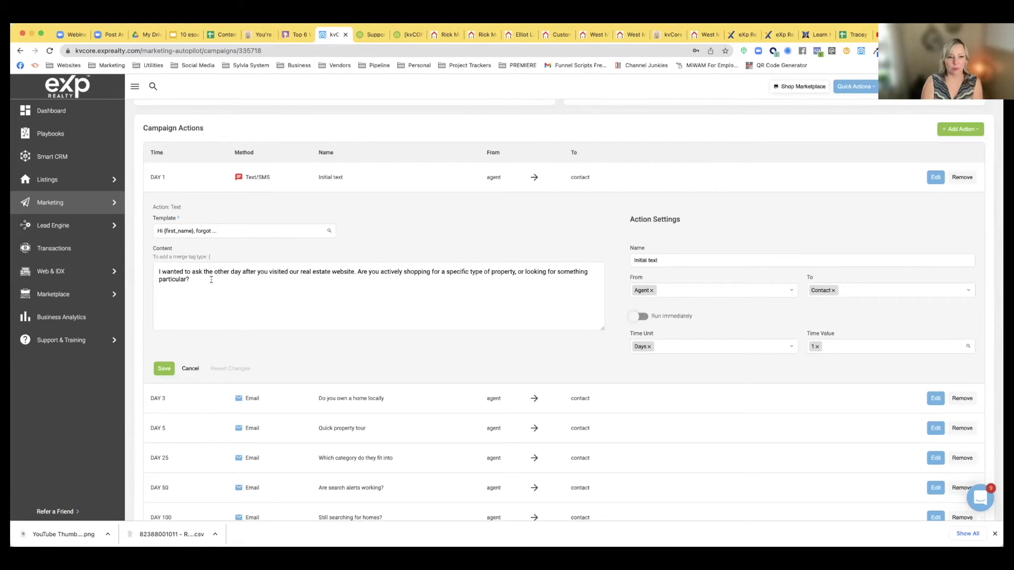
Start the Day 1 message with 'Hi {lead_first_name} - It's'
{"action": "left_click", "coordinate": [211, 279]}
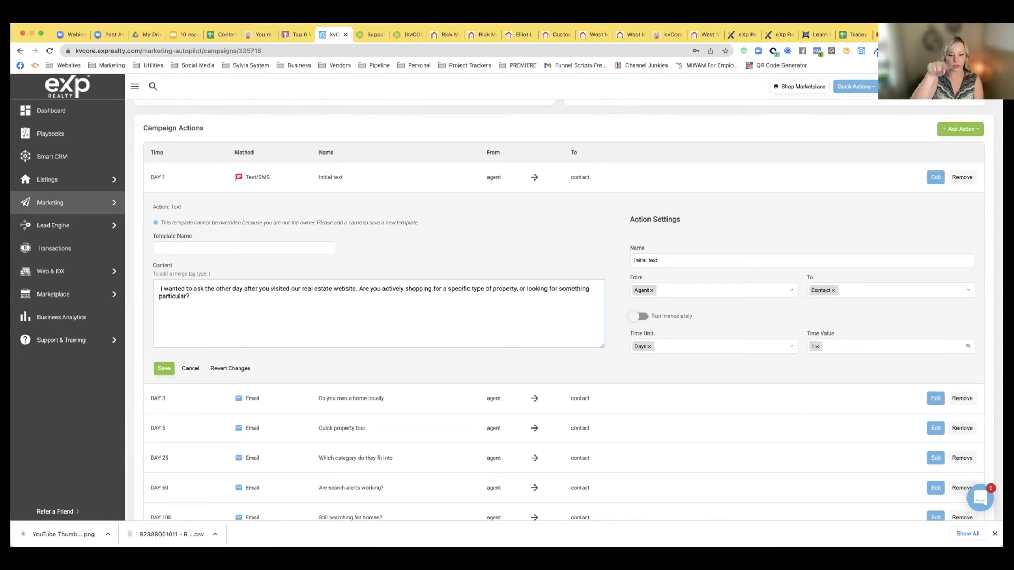
{"action": "type", "text": "{"}
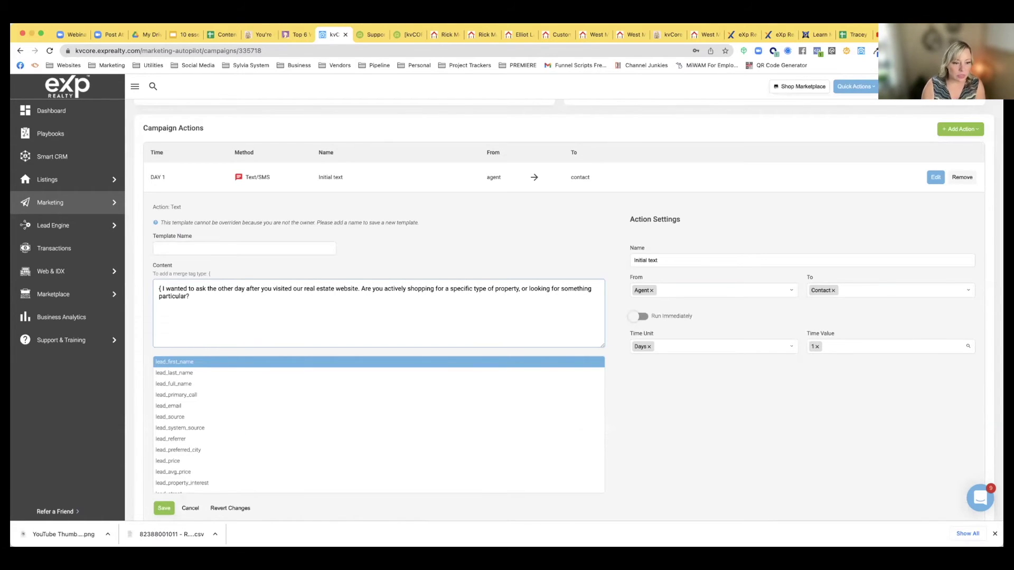
{"action": "left_click", "coordinate": [163, 363]}
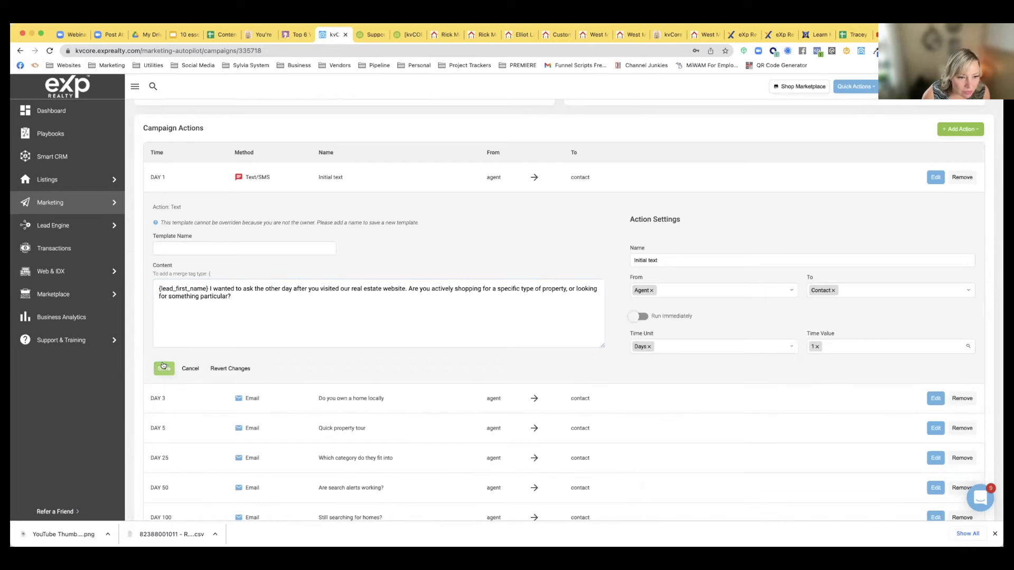
{"action": "left_click", "coordinate": [160, 288]}
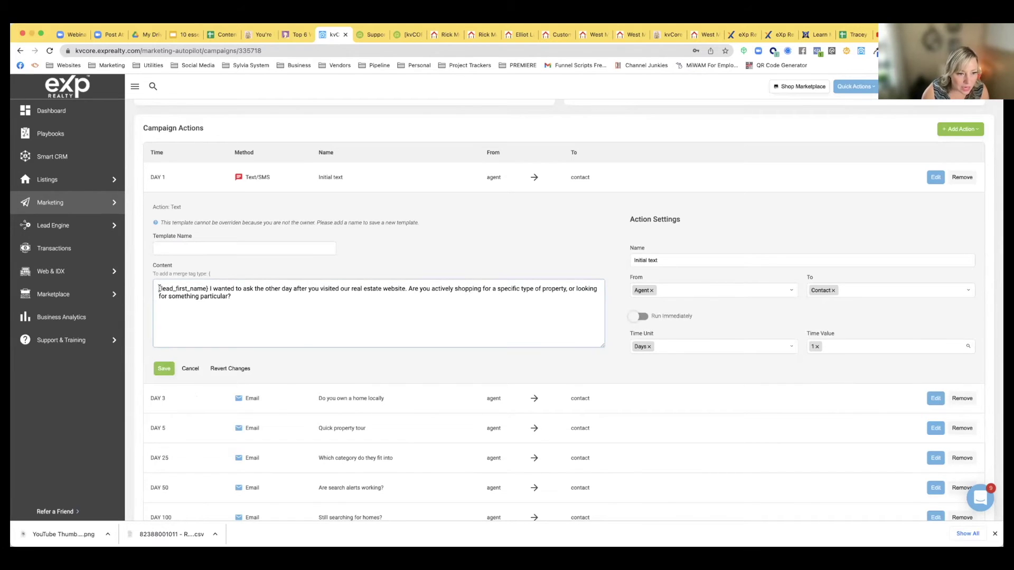
{"action": "type", "text": "Hi"}
{"action": "left_click", "coordinate": [217, 288]}
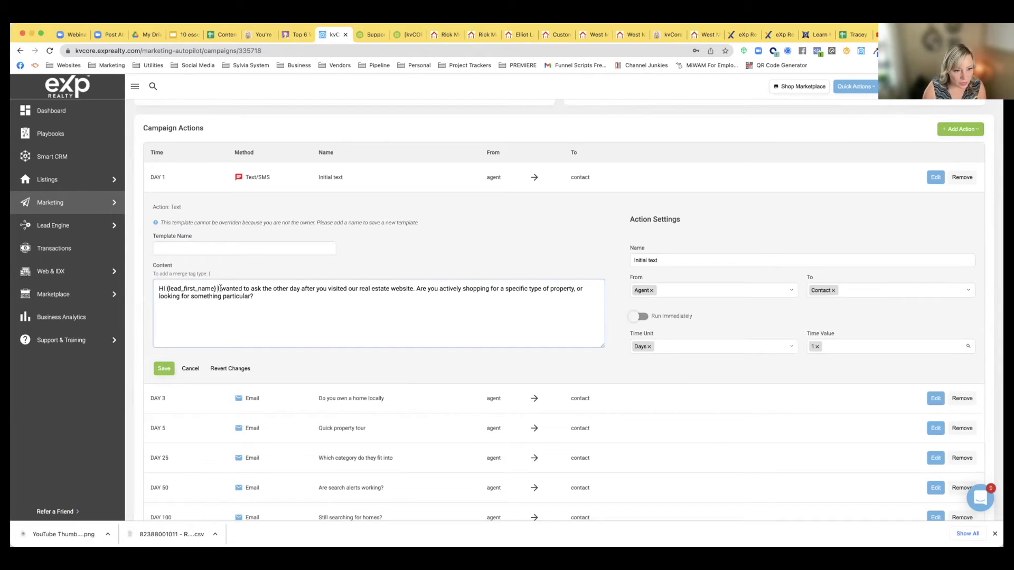
{"action": "type", "text": "- I"}
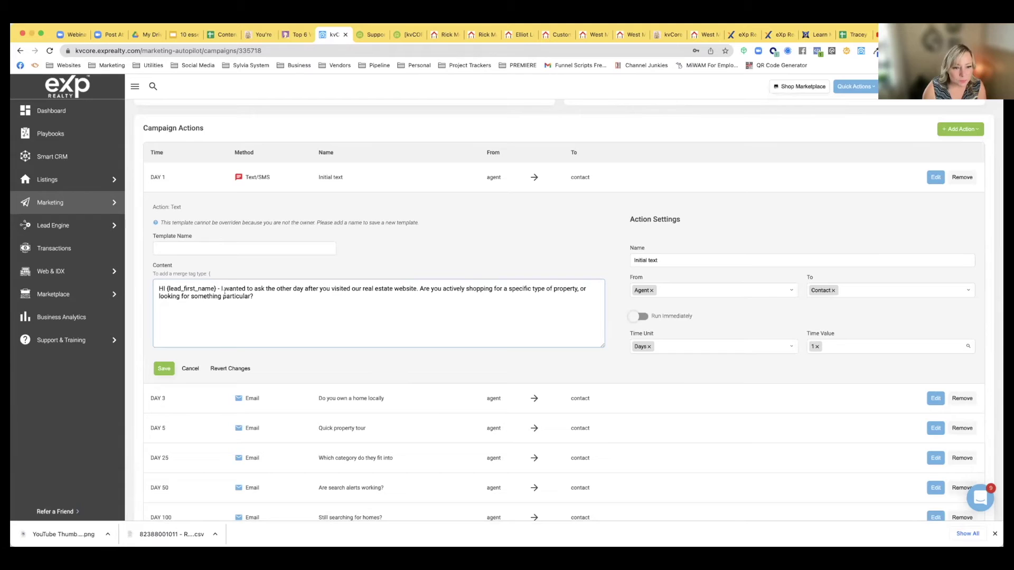
{"action": "type", "text": "t's "}
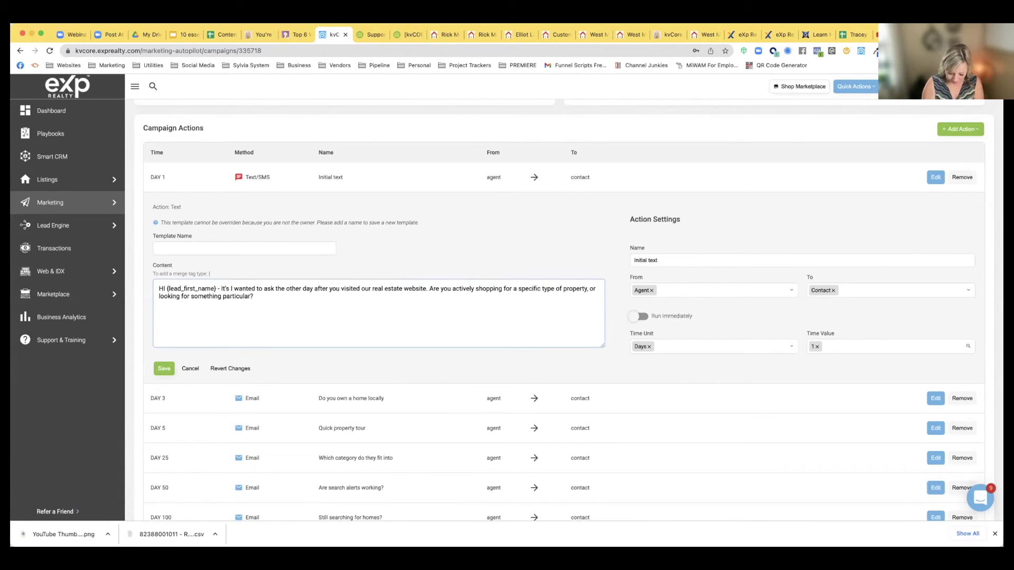
{"action": "type", "text": "{"}
Insert {agent_full_name} followed by 'and', and add an ellipsis after 'website'
{"action": "scroll", "coordinate": [199, 422], "scroll_direction": "down", "scroll_amount": 3}
{"action": "scroll", "coordinate": [199, 422], "scroll_direction": "down", "scroll_amount": 10}
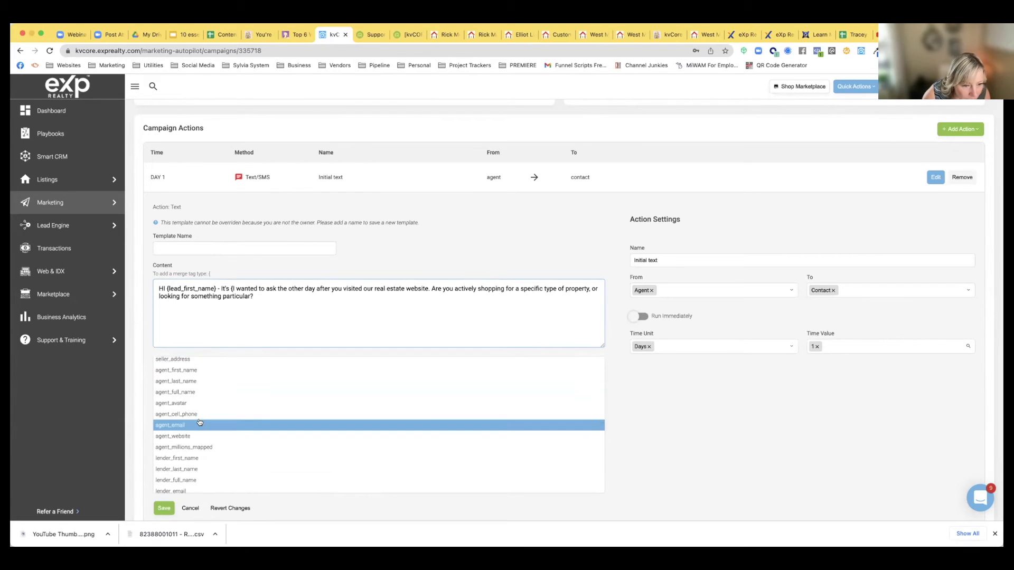
{"action": "left_click", "coordinate": [197, 393]}
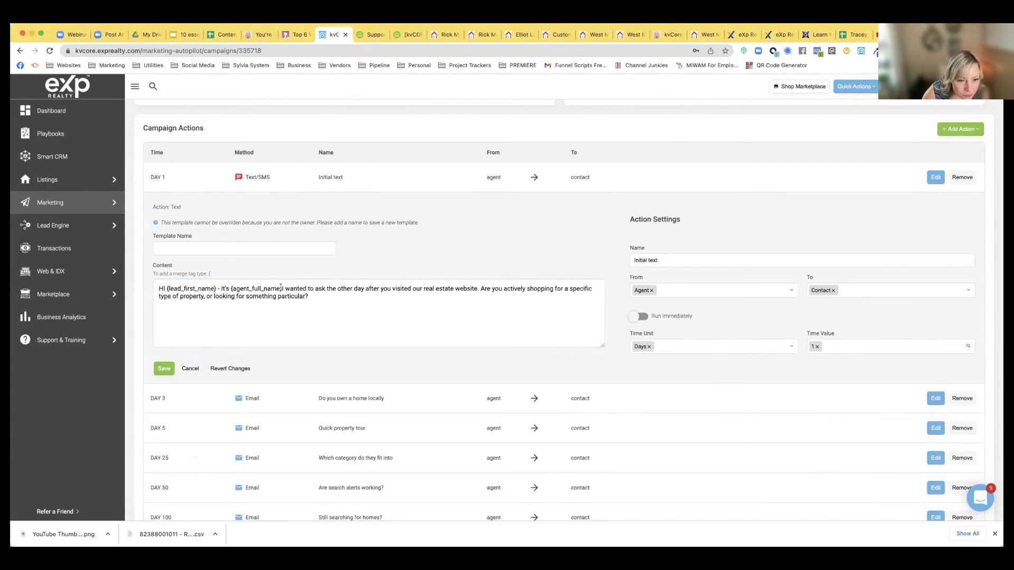
{"action": "type", "text": "and"}
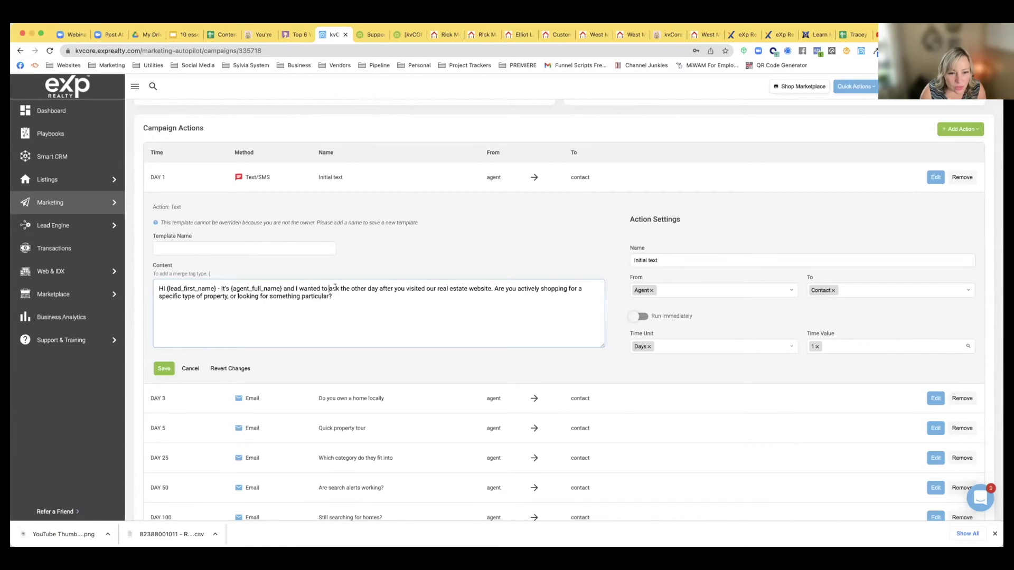
{"action": "left_click", "coordinate": [492, 288]}
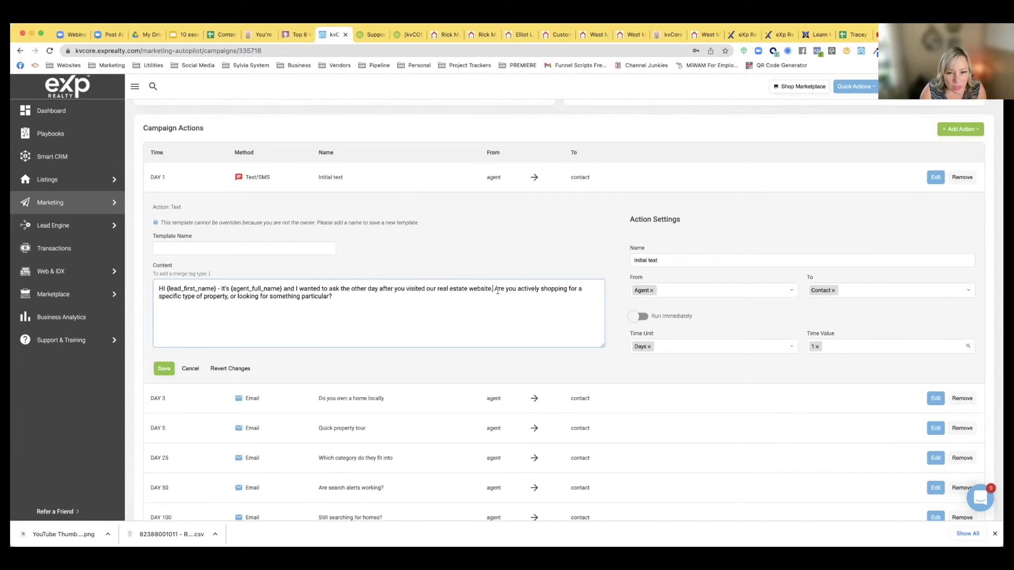
{"action": "type", "text": ".."}
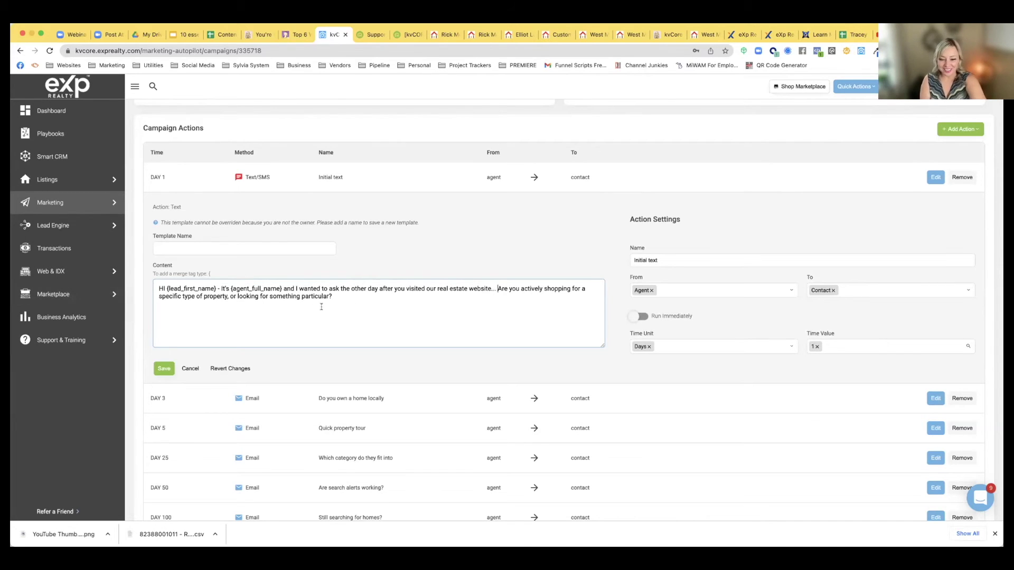
{"action": "scroll", "coordinate": [333, 308], "scroll_direction": "down", "scroll_amount": 1}
Append 'Feel free to call or text me at {agent_cell_phone} -- {office_name}' to the message
{"action": "left_click", "coordinate": [337, 290]}
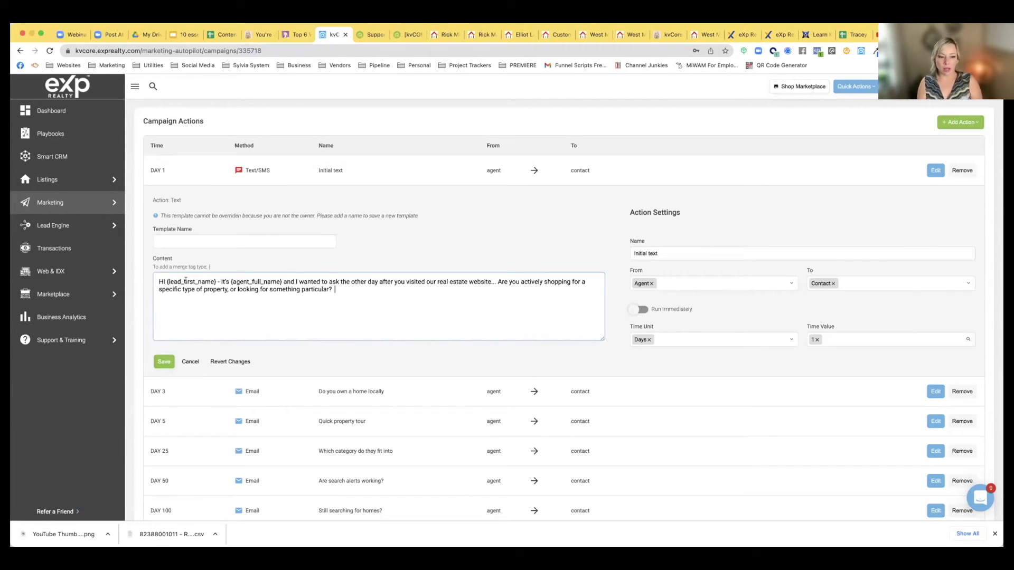
{"action": "left_click", "coordinate": [344, 289]}
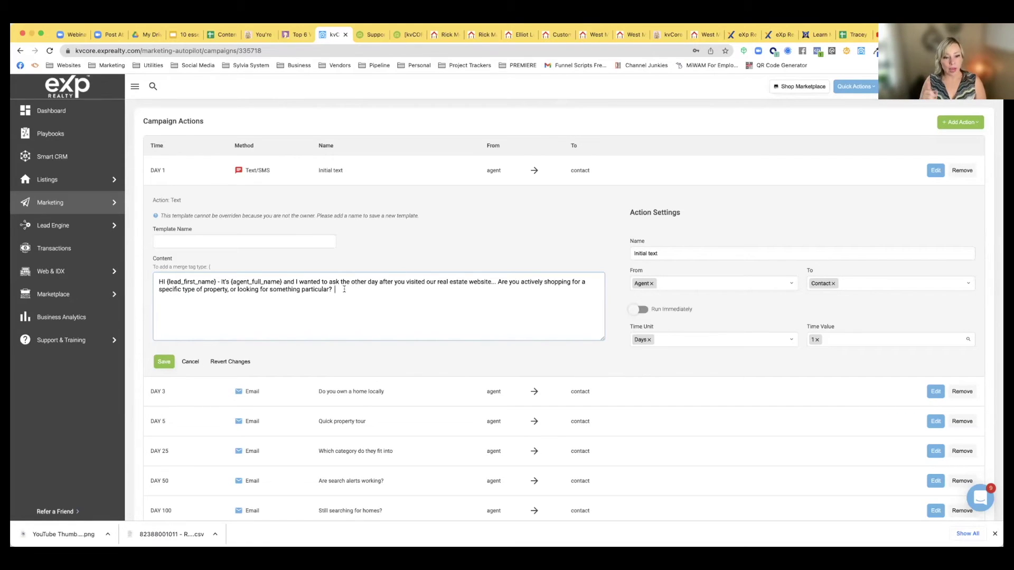
{"action": "type", "text": "Fee"}
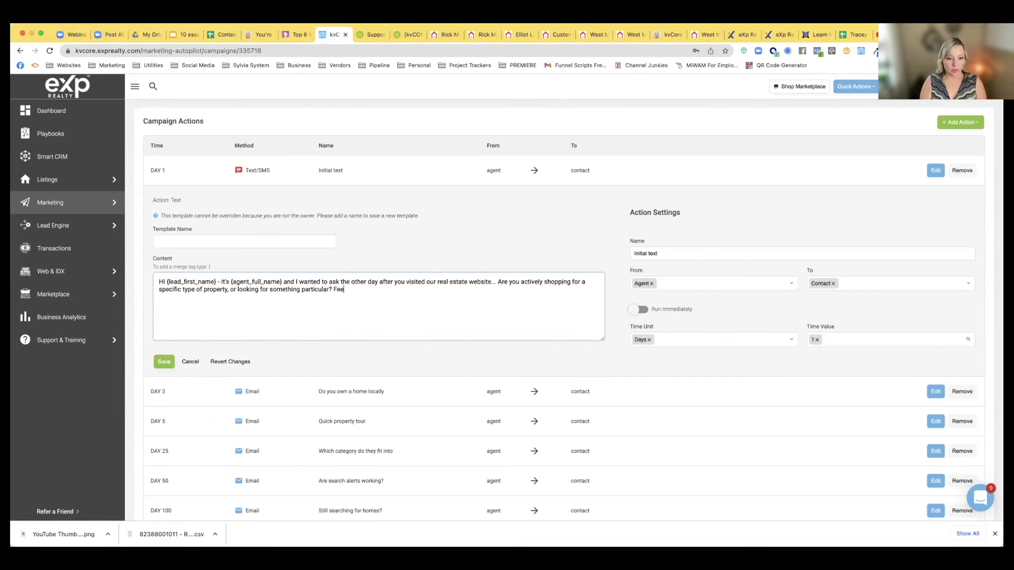
{"action": "type", "text": "l free to call o"}
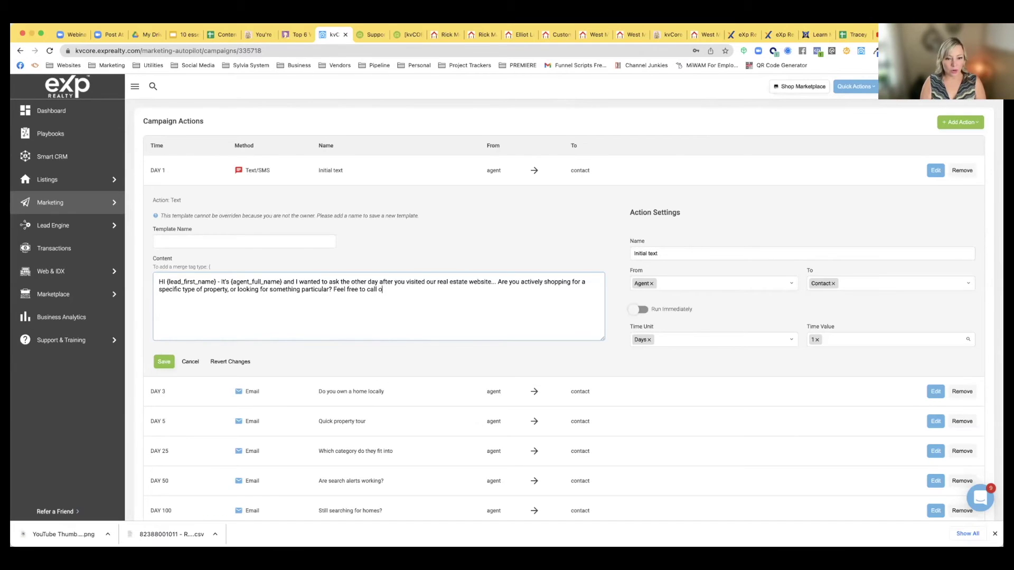
{"action": "type", "text": "r text me at"}
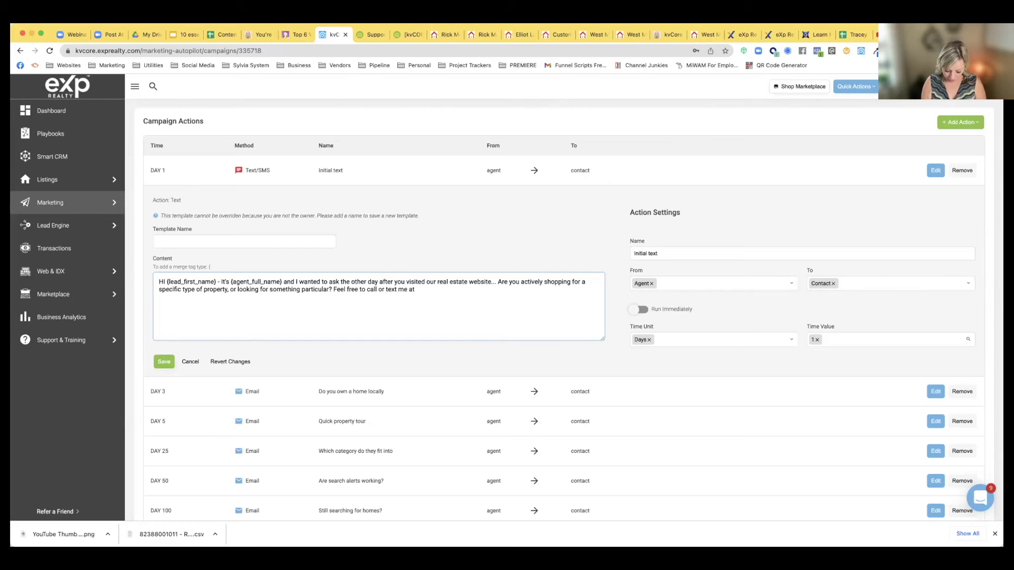
{"action": "type", "text": " {"}
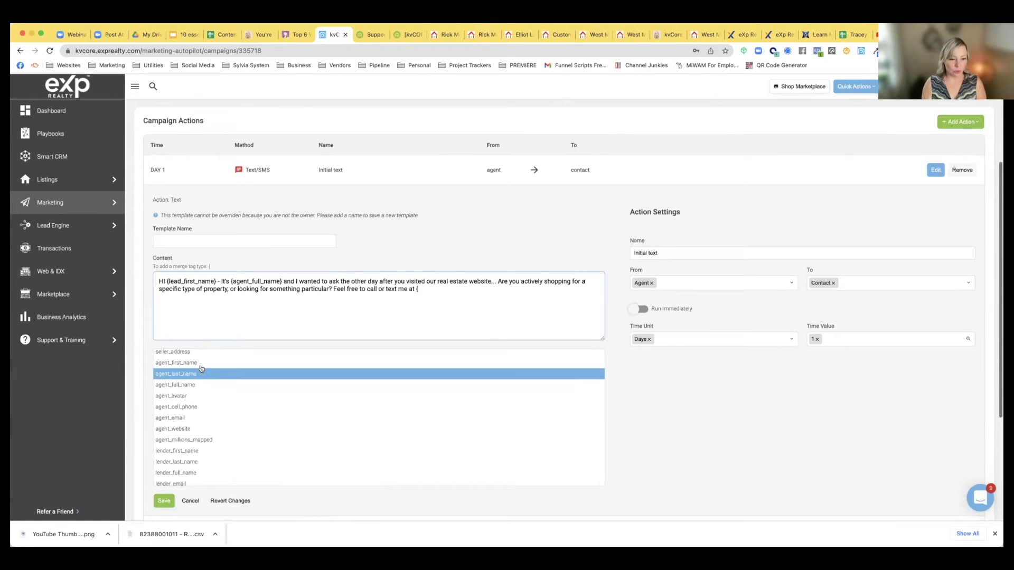
{"action": "left_click", "coordinate": [197, 407]}
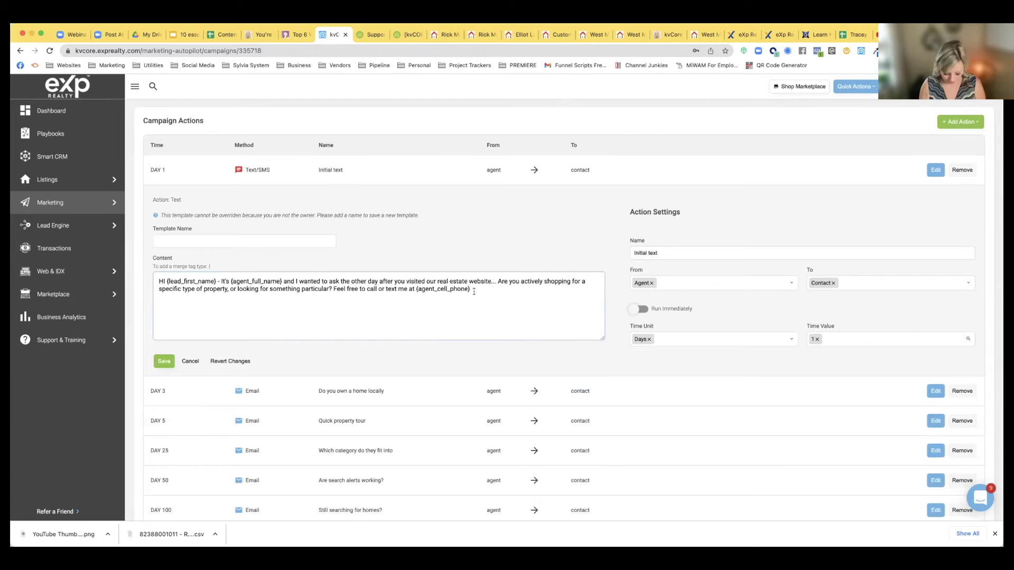
{"action": "type", "text": "--"}
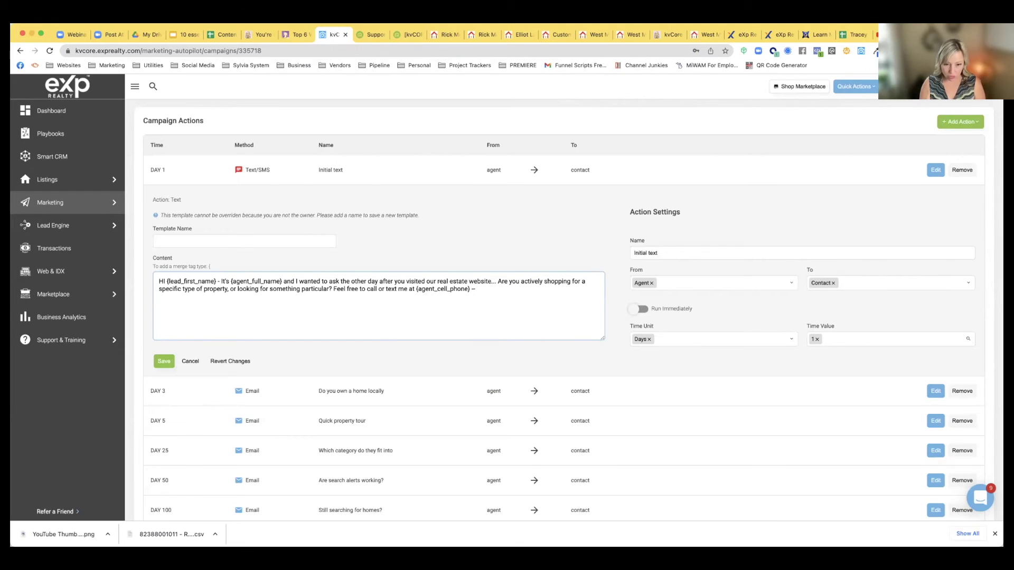
{"action": "type", "text": " {"}
{"action": "scroll", "coordinate": [256, 420], "scroll_direction": "down", "scroll_amount": 3}
{"action": "scroll", "coordinate": [256, 420], "scroll_direction": "down", "scroll_amount": 3}
{"action": "left_click", "coordinate": [256, 420]}
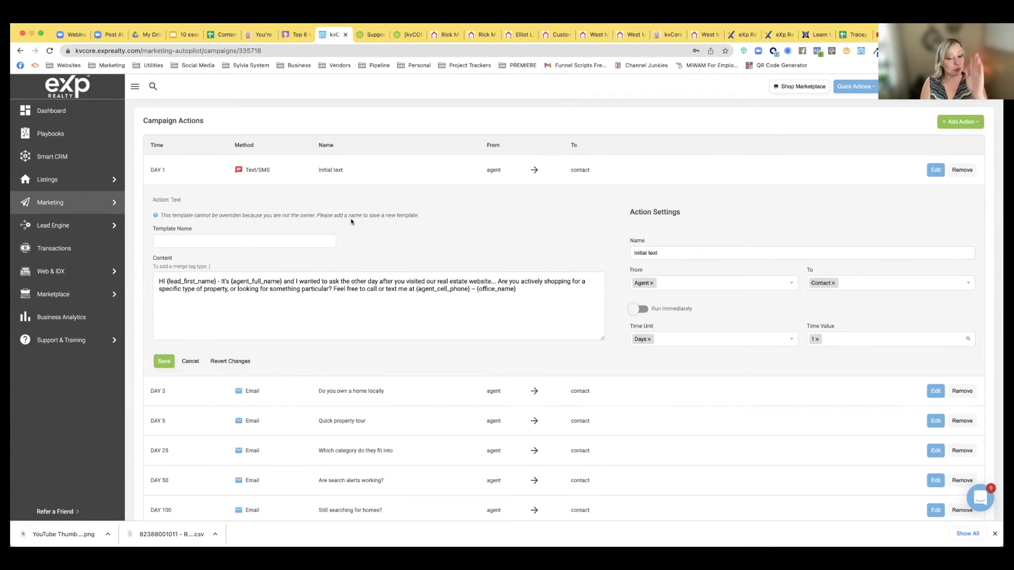
Save the edited text as template 'DefaultyBuyer Tx#1 (Aleernate) -' followed by the agent's name
{"action": "left_click", "coordinate": [204, 242]}
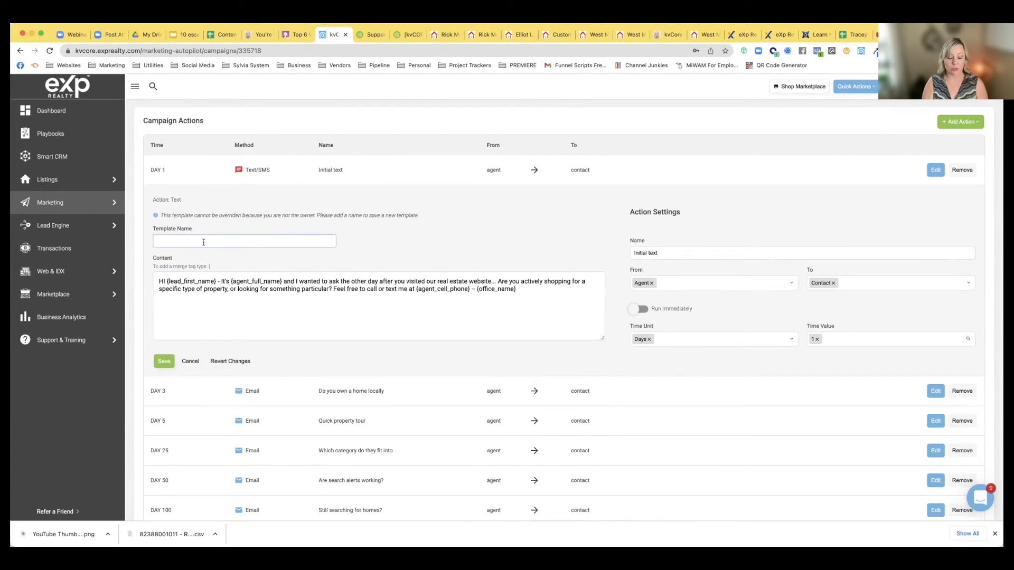
{"action": "type", "text": "Defa"}
{"action": "type", "text": "ulty"}
{"action": "type", "text": "Buyer Tx"}
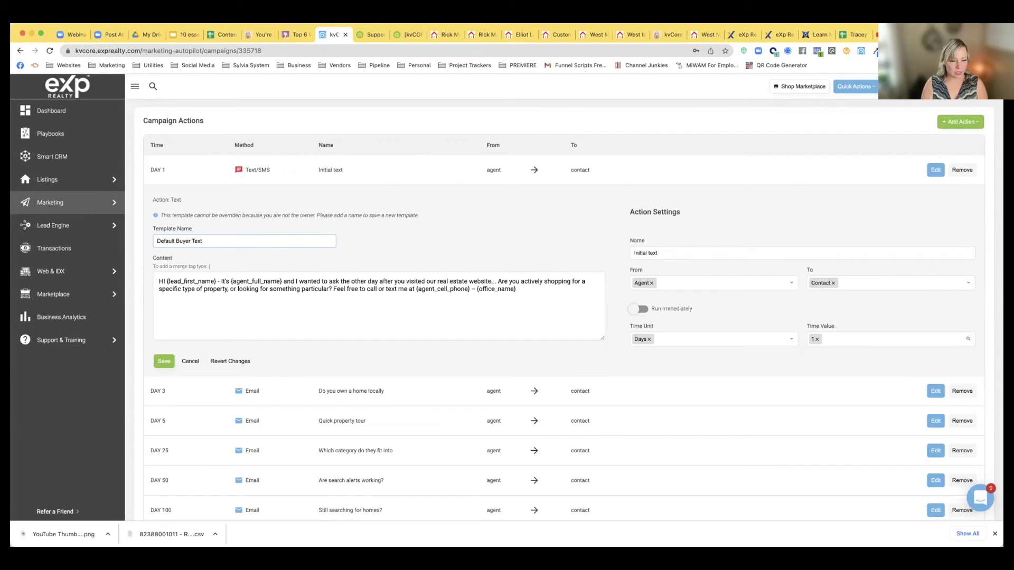
{"action": "type", "text": "#1 (Ale"}
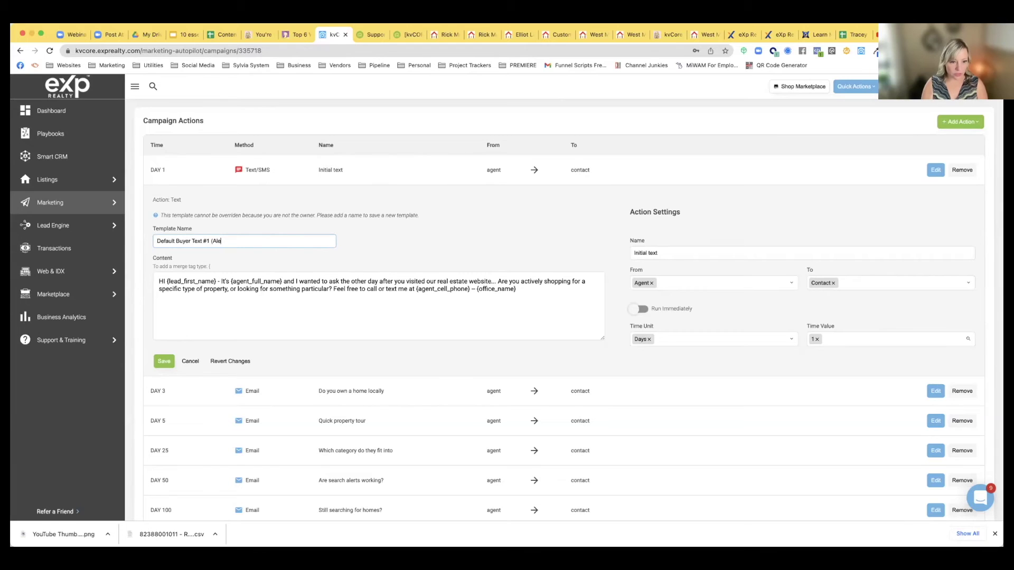
{"action": "type", "text": "ernate"}
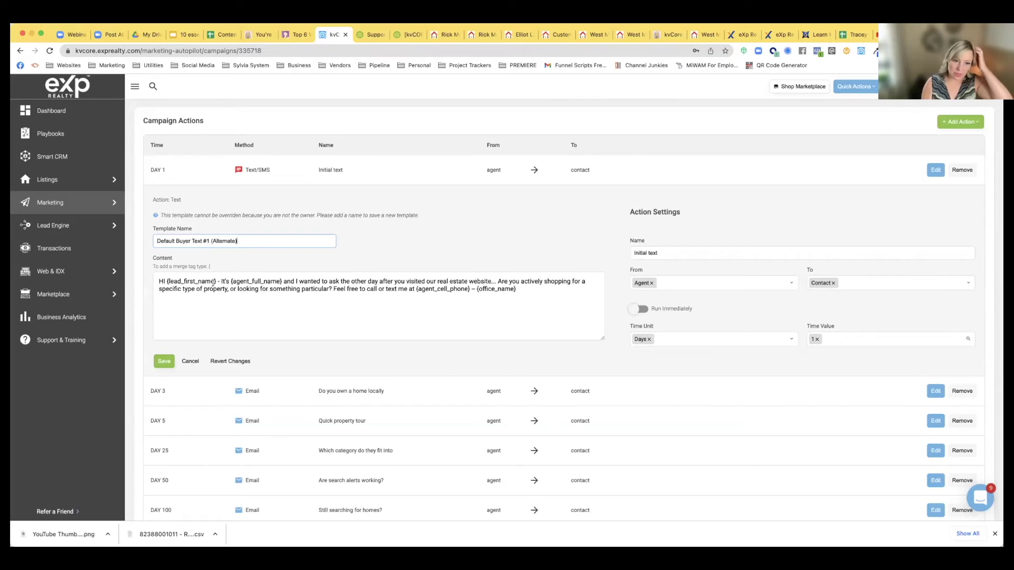
{"action": "type", "text": ") - Ric"}
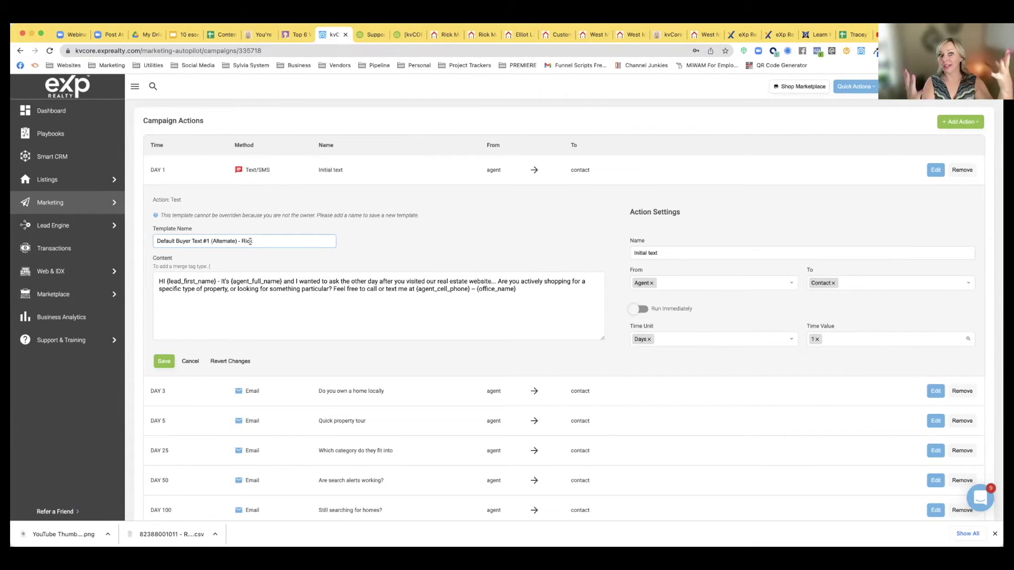
{"action": "type", "text": "k"}
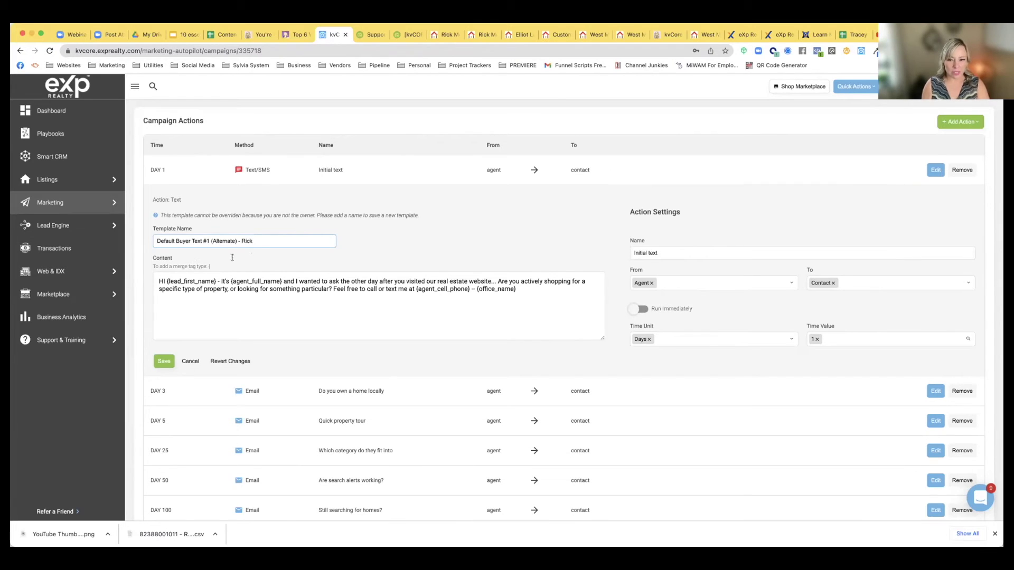
{"action": "left_click", "coordinate": [162, 363]}
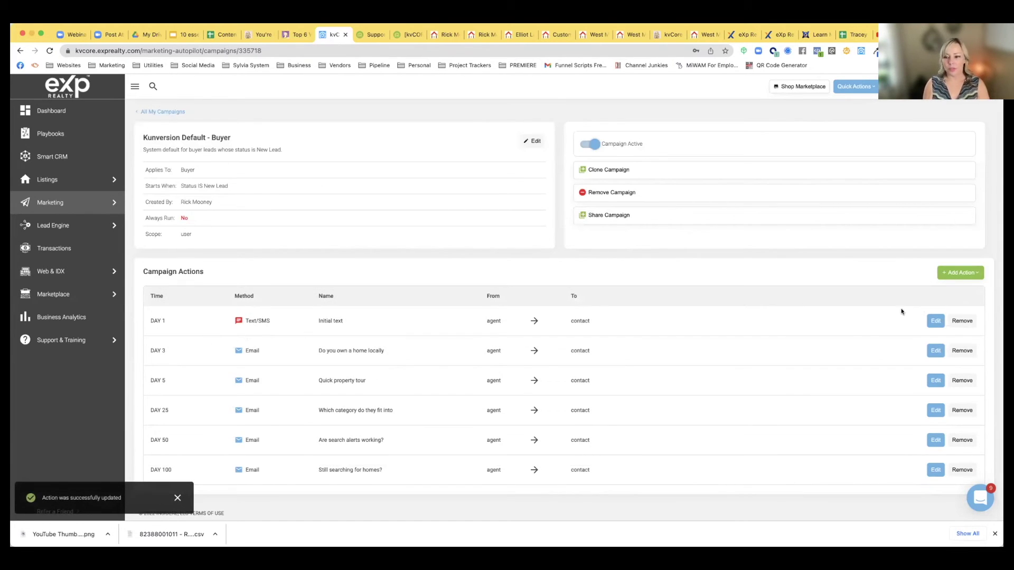
{"action": "left_click", "coordinate": [935, 320]}
{"action": "scroll", "coordinate": [459, 409], "scroll_direction": "down", "scroll_amount": 3}
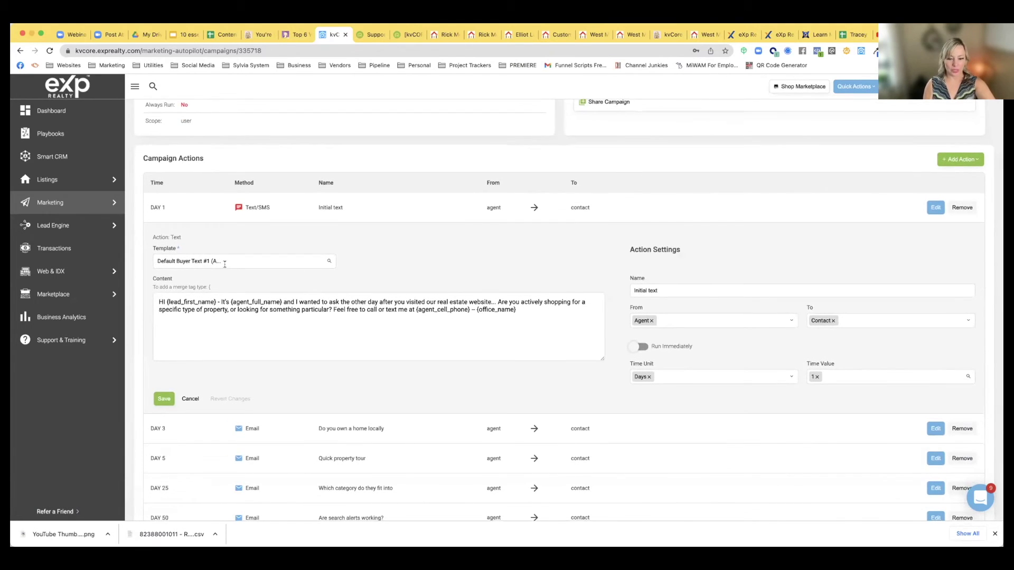
{"action": "scroll", "coordinate": [224, 264], "scroll_direction": "down", "scroll_amount": 2}
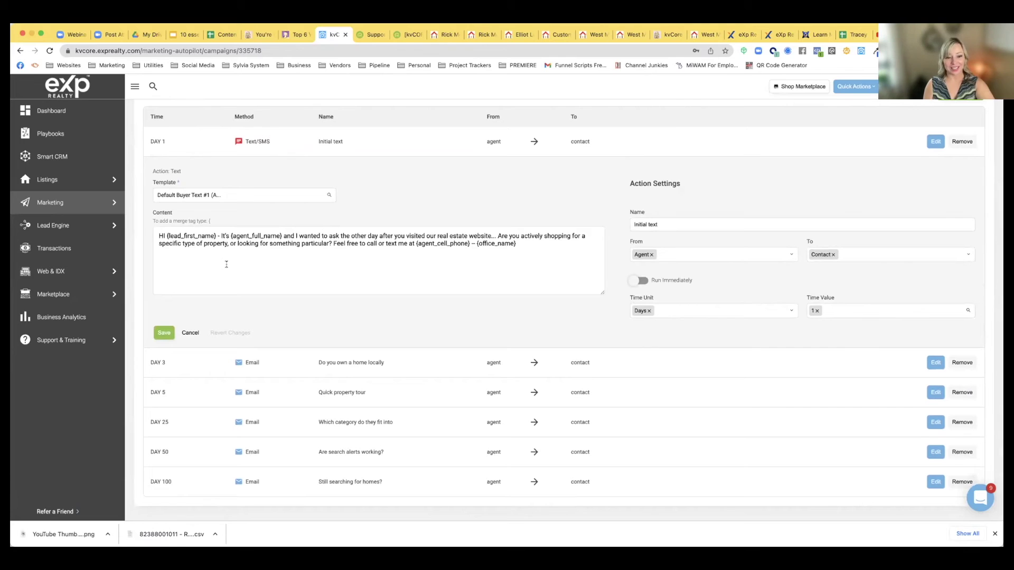
{"action": "scroll", "coordinate": [226, 264], "scroll_direction": "down", "scroll_amount": 1}
{"action": "scroll", "coordinate": [226, 264], "scroll_direction": "up", "scroll_amount": 2}
{"action": "scroll", "coordinate": [226, 263], "scroll_direction": "down", "scroll_amount": 2}
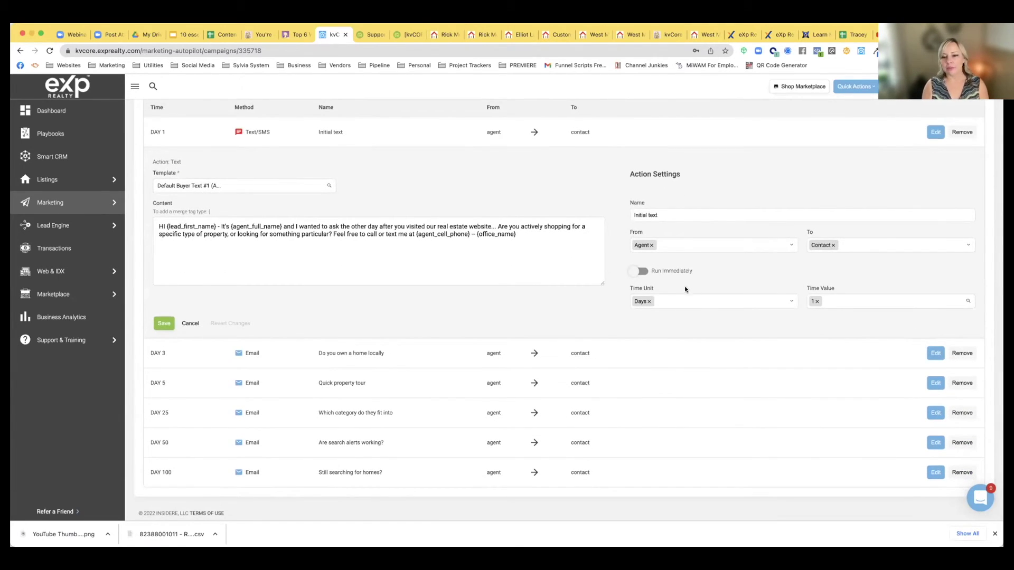
{"action": "scroll", "coordinate": [662, 215], "scroll_direction": "up", "scroll_amount": 1}
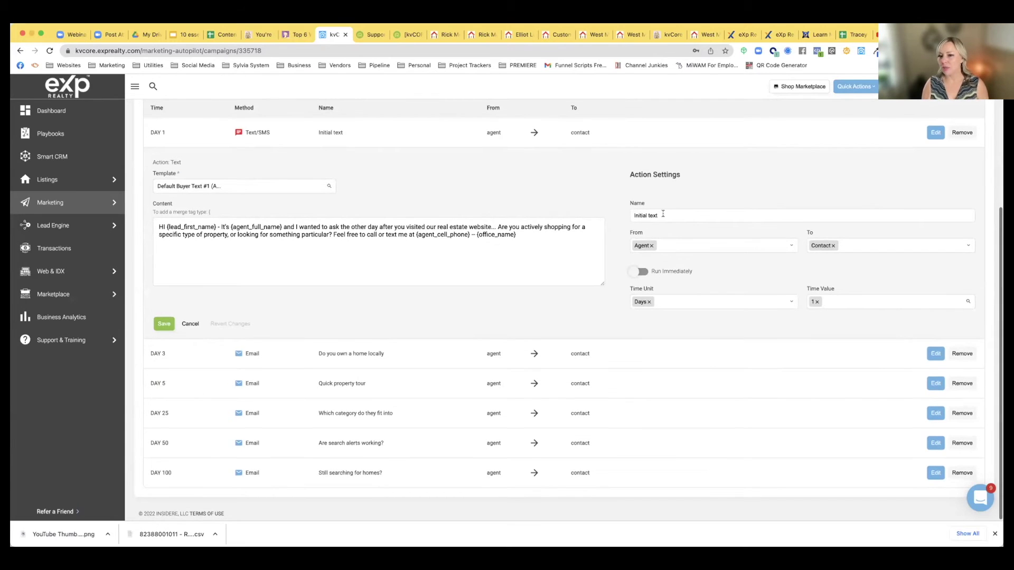
{"action": "scroll", "coordinate": [662, 214], "scroll_direction": "up", "scroll_amount": 1}
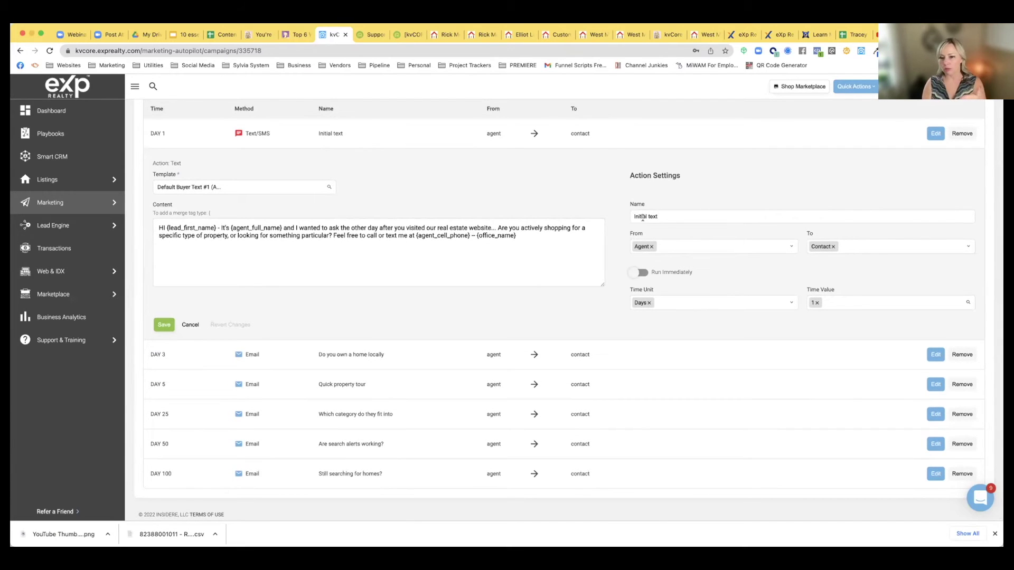
{"action": "scroll", "coordinate": [675, 216], "scroll_direction": "up", "scroll_amount": 3}
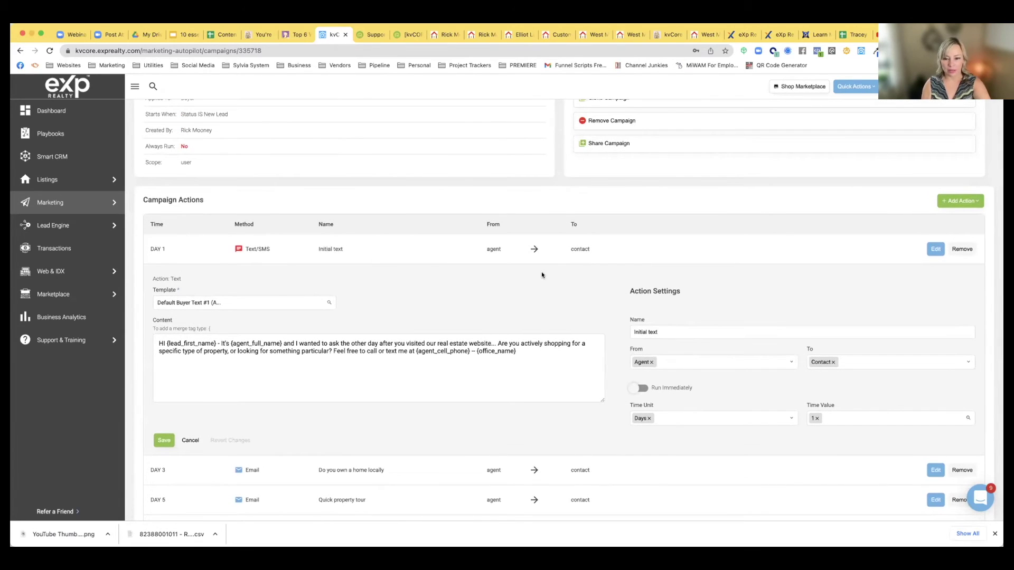
{"action": "scroll", "coordinate": [543, 277], "scroll_direction": "down", "scroll_amount": 2}
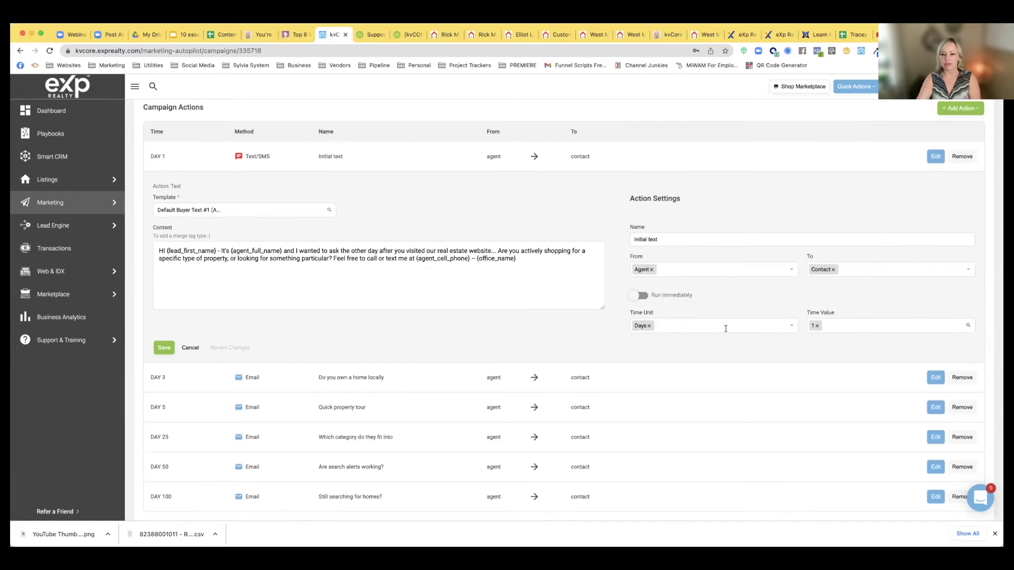
{"action": "scroll", "coordinate": [724, 325], "scroll_direction": "down", "scroll_amount": 1}
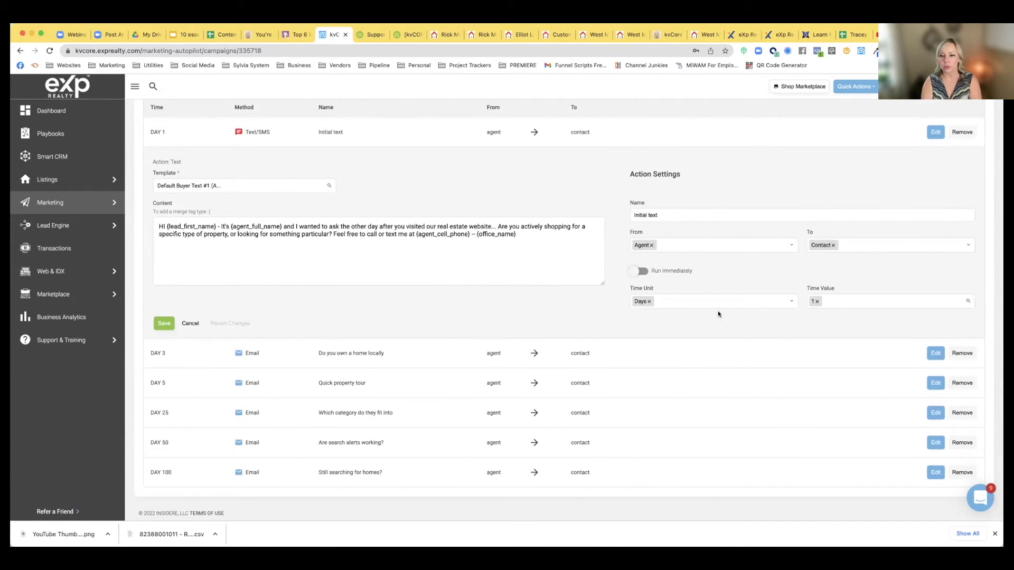
{"action": "scroll", "coordinate": [619, 316], "scroll_direction": "up", "scroll_amount": 4}
Save the Initial text action and return to My Campaigns, clearing a 'kunversion' search
{"action": "left_click", "coordinate": [161, 511]}
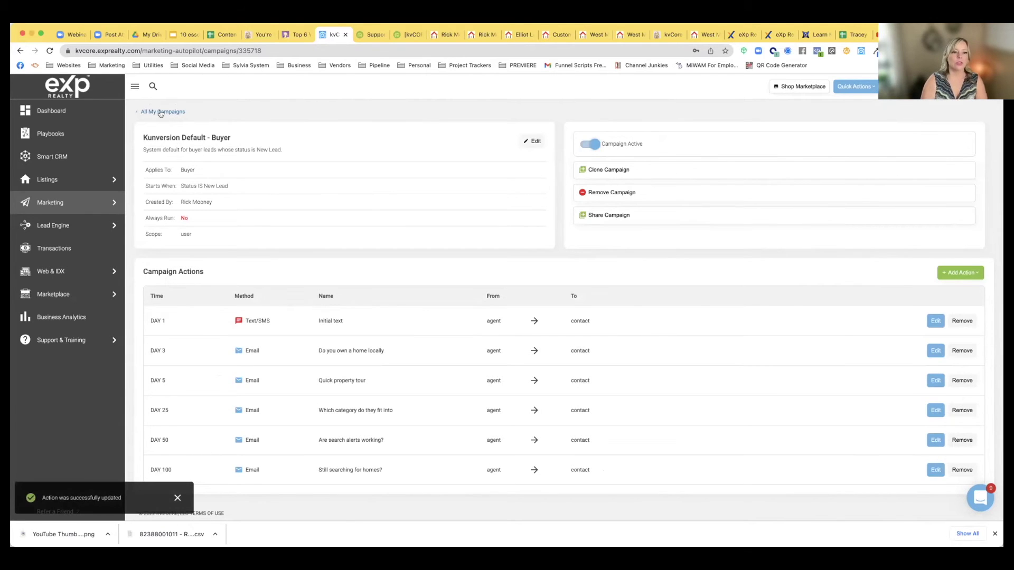
{"action": "left_click", "coordinate": [161, 112]}
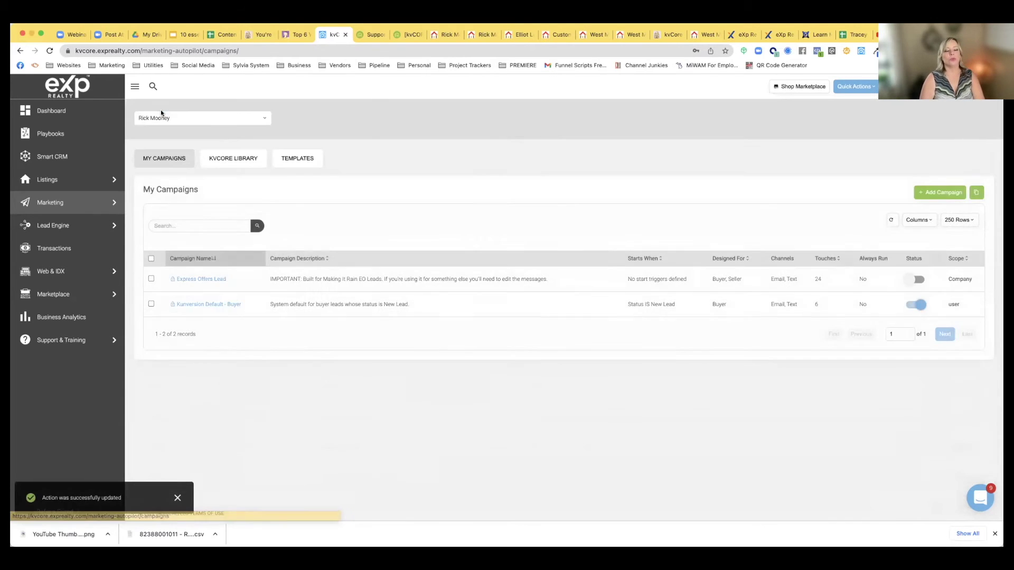
{"action": "left_click", "coordinate": [178, 222]}
{"action": "type", "text": "kunversion"}
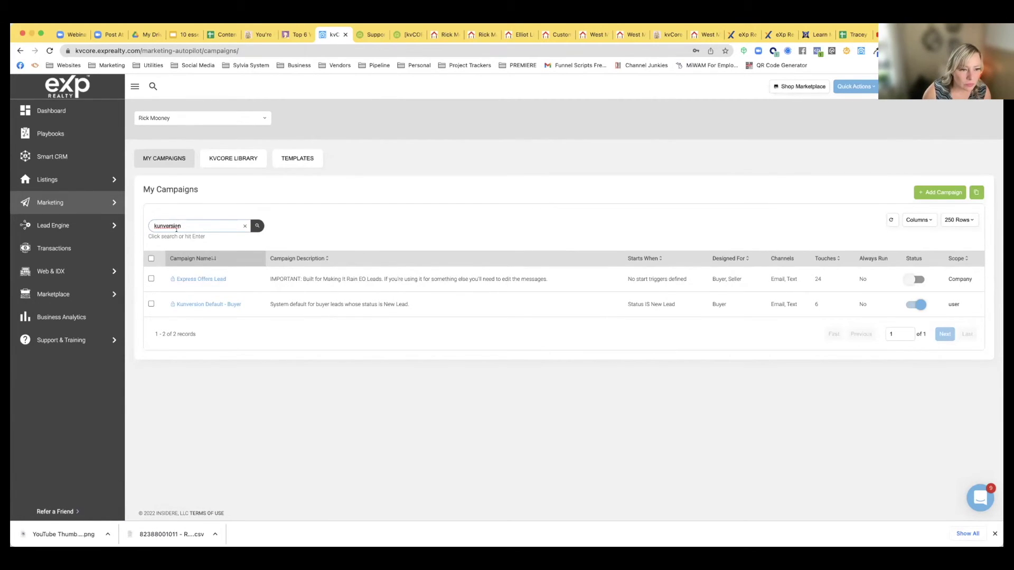
{"action": "left_click_drag", "start_coordinate": [183, 226], "coordinate": [135, 226]}
{"action": "key", "text": "BackSpace"}
Search the kvCORE Library for 'kunversion' and add Kunversion Default - Seller
{"action": "left_click", "coordinate": [233, 159]}
{"action": "left_click", "coordinate": [197, 226]}
{"action": "type", "text": "kunversion"}
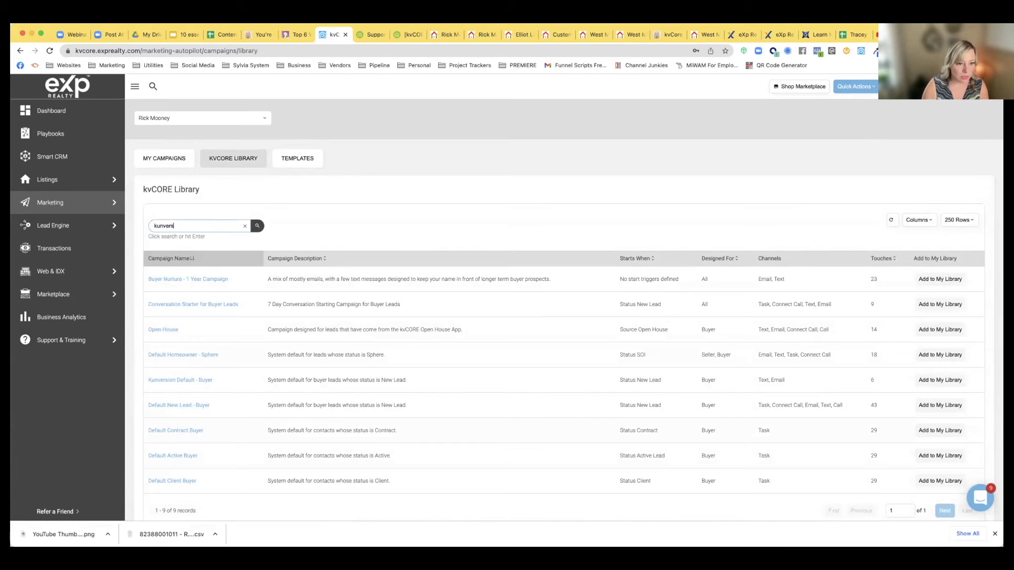
{"action": "key", "text": "Return"}
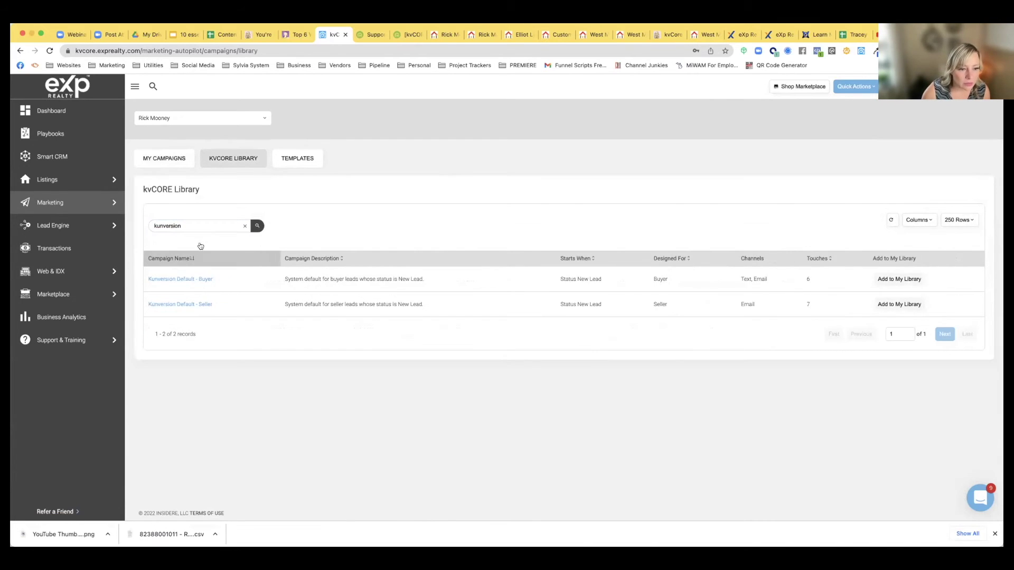
{"action": "left_click", "coordinate": [883, 305]}
Search the library for 'homeowner', add Default Prospect - Homeowner, and return to My Campaigns
{"action": "double_click", "coordinate": [161, 225]}
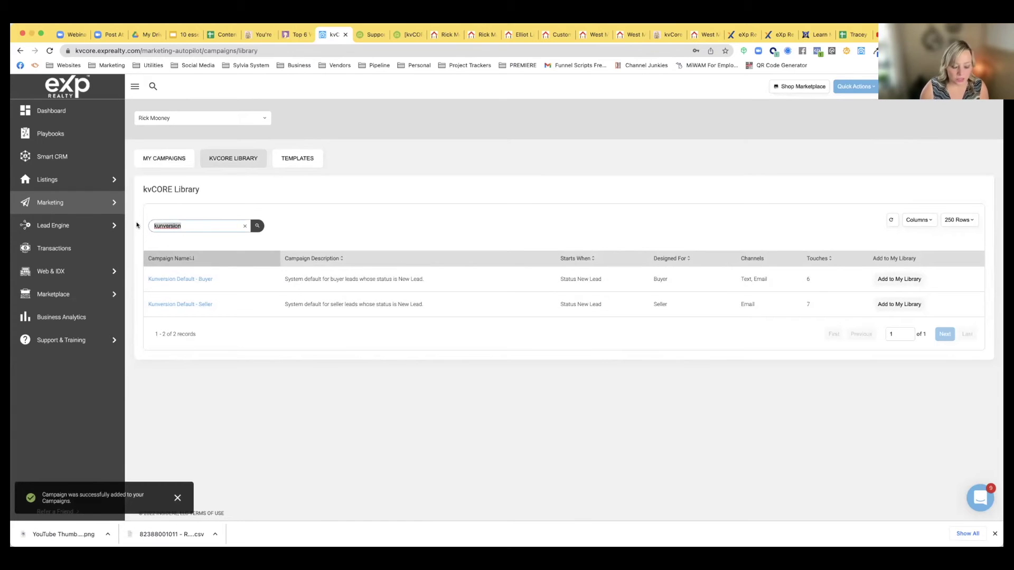
{"action": "key", "text": "BackSpace"}
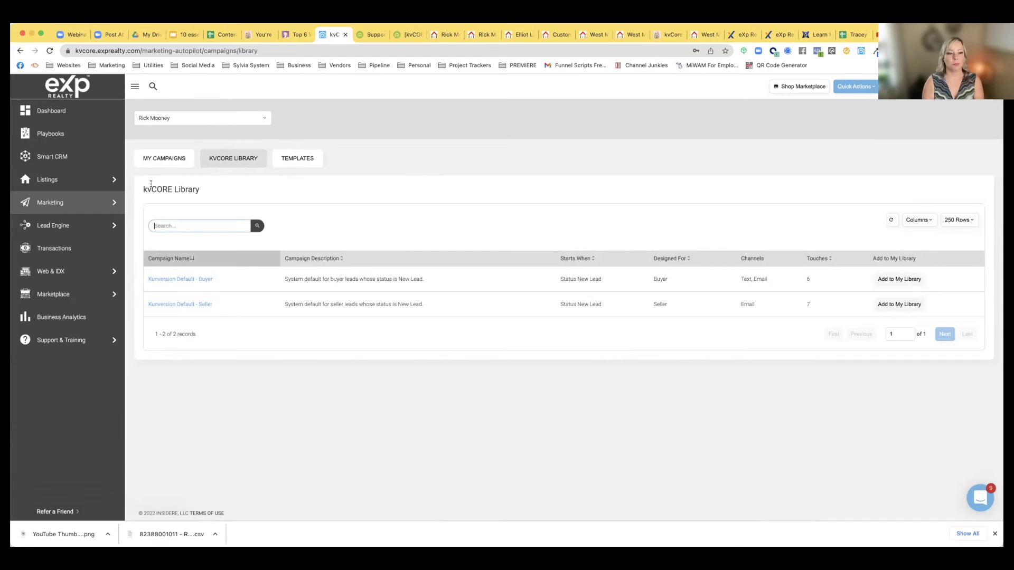
{"action": "type", "text": "homeowner"}
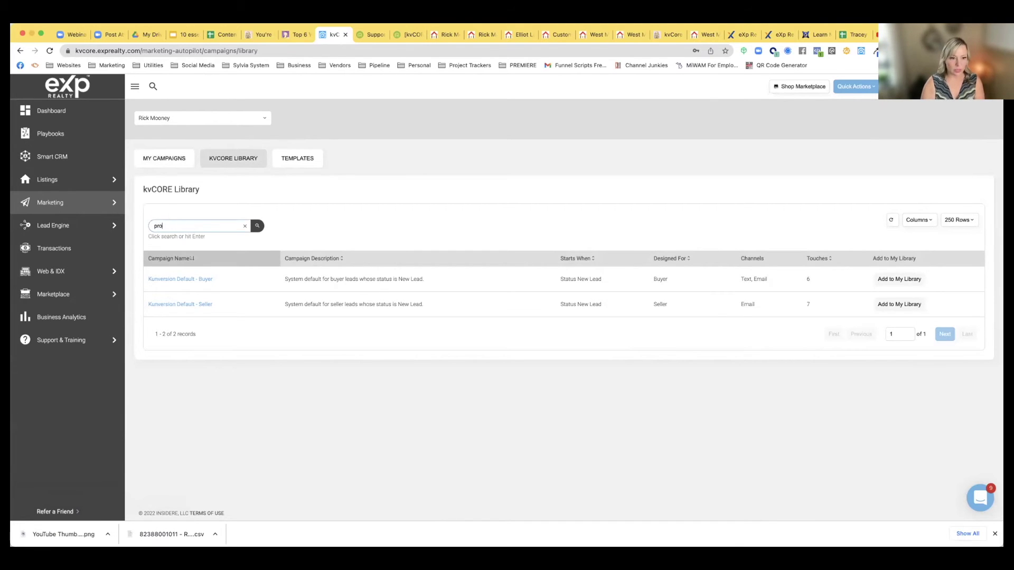
{"action": "key", "text": "Return"}
{"action": "left_click", "coordinate": [895, 304]}
{"action": "left_click", "coordinate": [245, 226]}
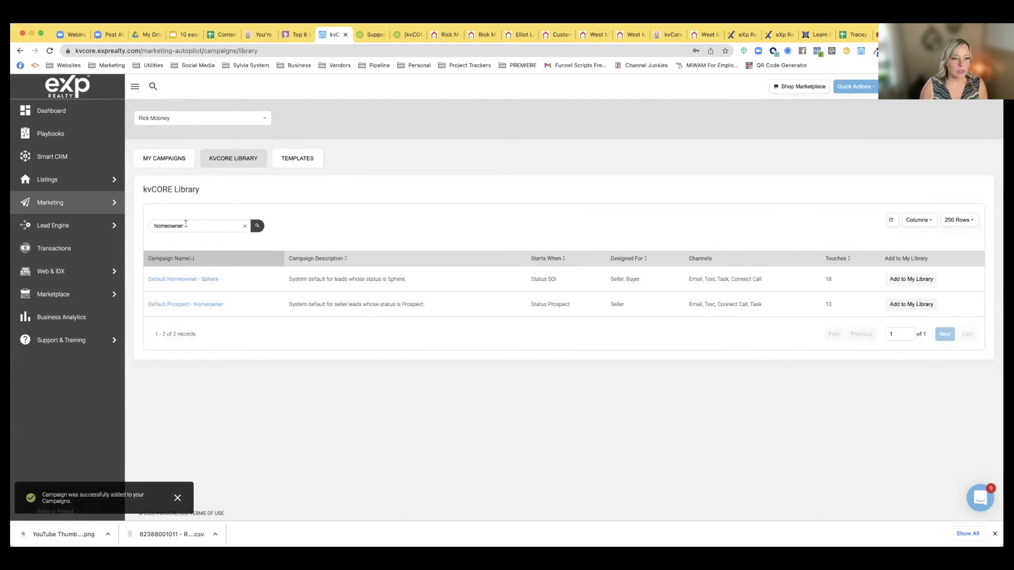
{"action": "left_click", "coordinate": [162, 165]}
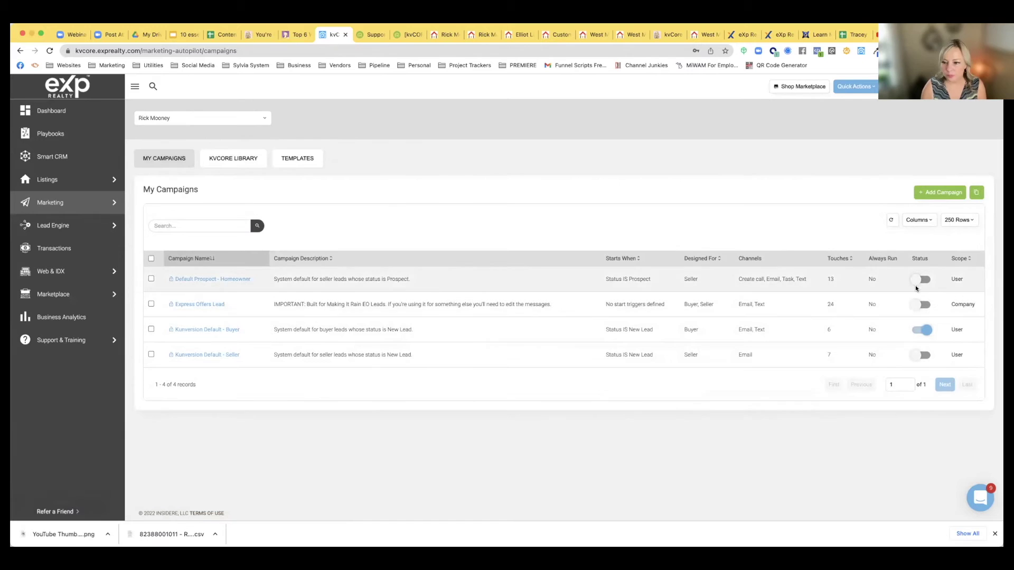
Activate Default Prospect - Homeowner and Kunversion Default - Seller, confirming each
{"action": "left_click", "coordinate": [921, 279]}
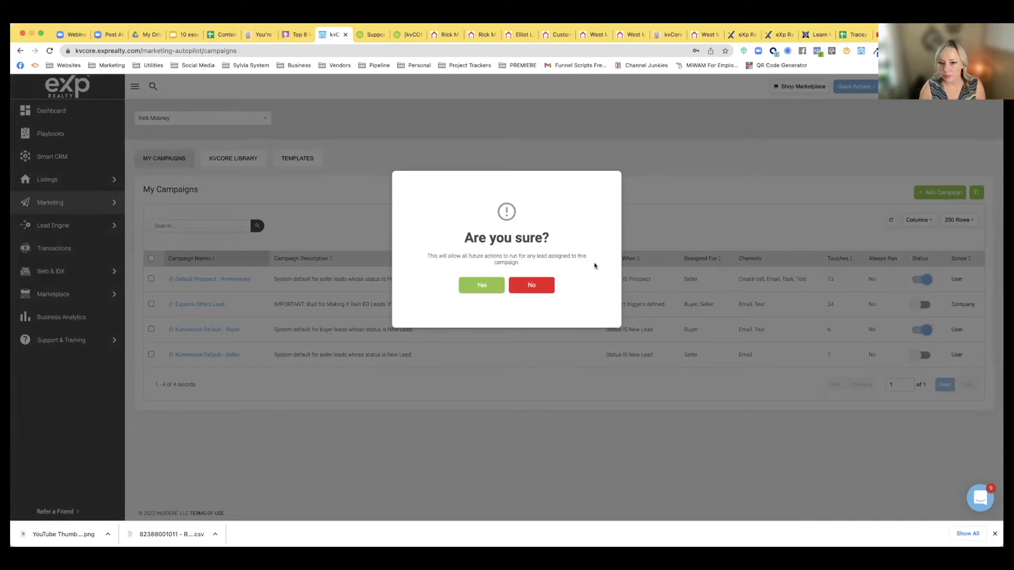
{"action": "left_click", "coordinate": [482, 285]}
{"action": "left_click", "coordinate": [922, 354]}
{"action": "left_click", "coordinate": [489, 286]}
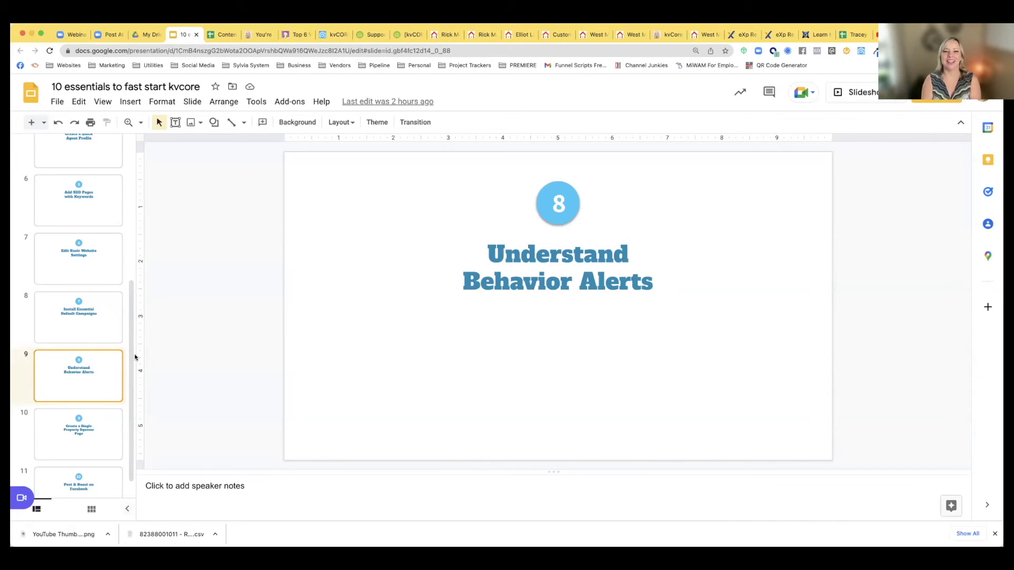
In the kvCORE tab, go Dashboard > Marketing > All Marketing and start Behavioral Automation
{"action": "left_click", "coordinate": [331, 35]}
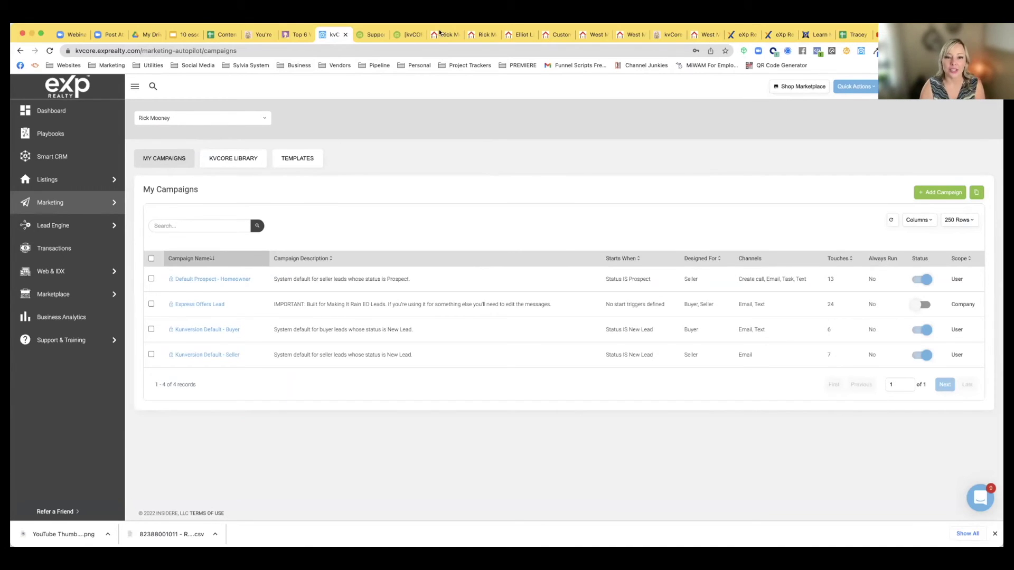
{"action": "left_click", "coordinate": [57, 109]}
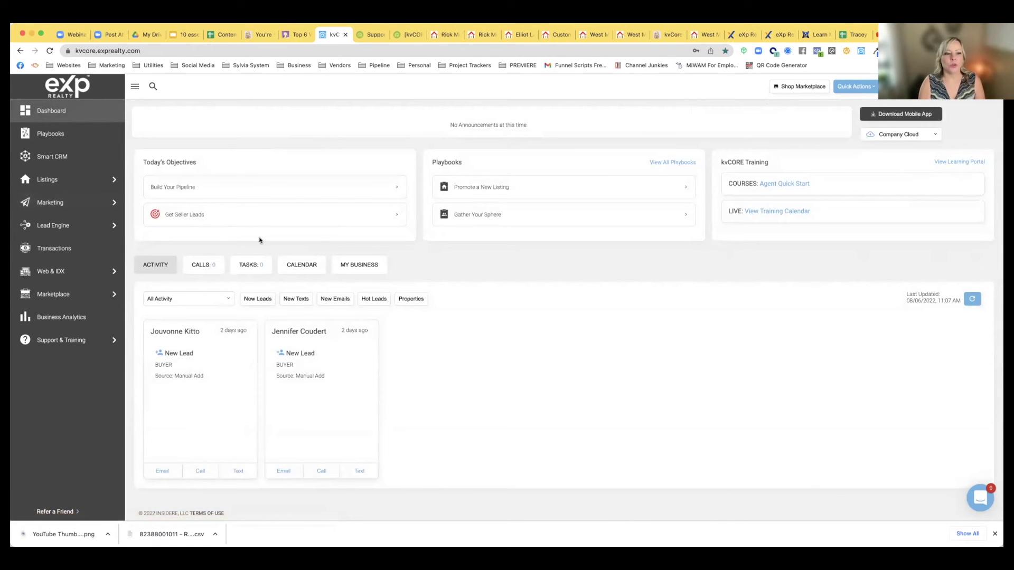
{"action": "mouse_move", "coordinate": [42, 227]}
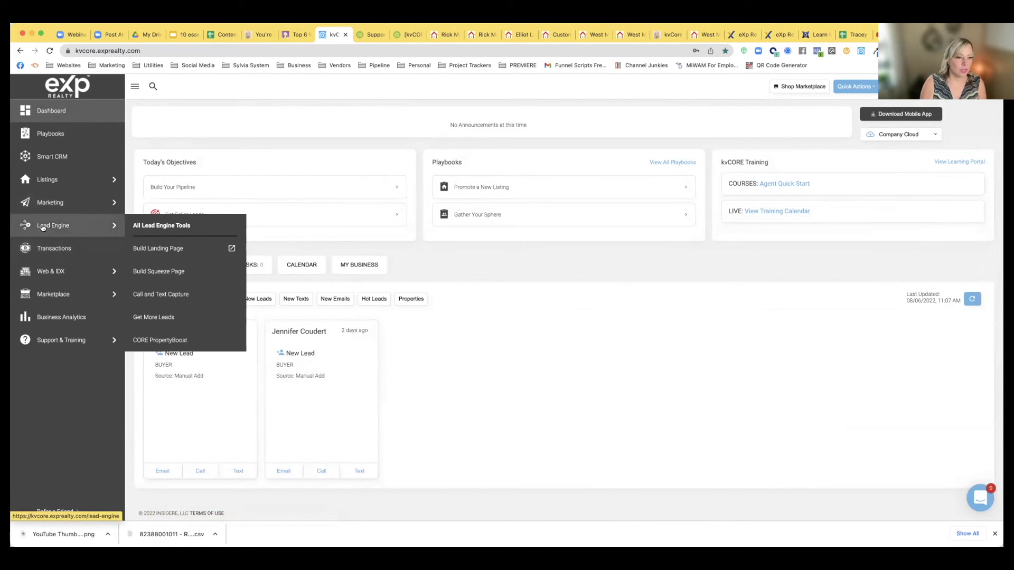
{"action": "mouse_move", "coordinate": [51, 203]}
{"action": "left_click", "coordinate": [171, 203]}
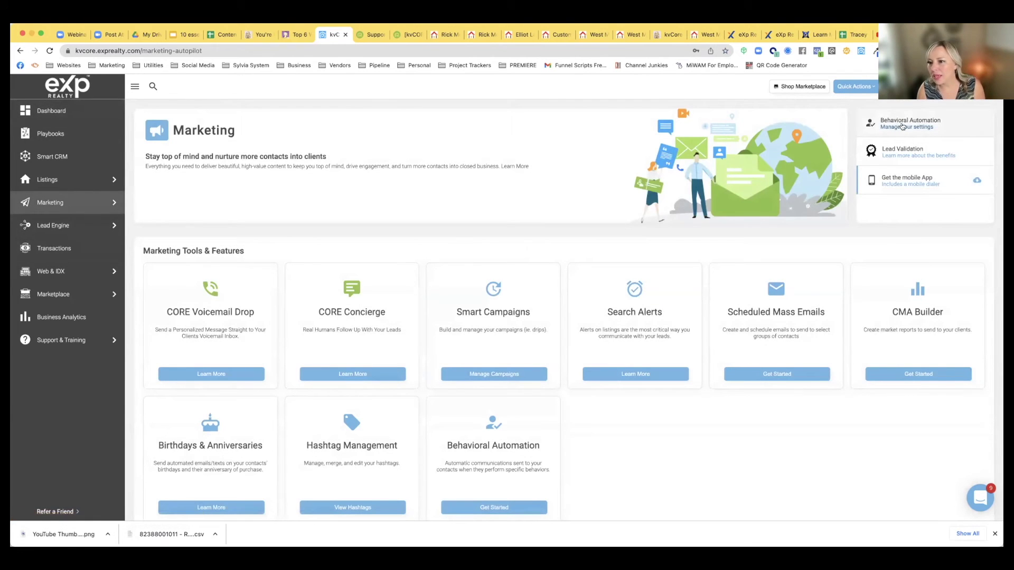
{"action": "left_click", "coordinate": [503, 510]}
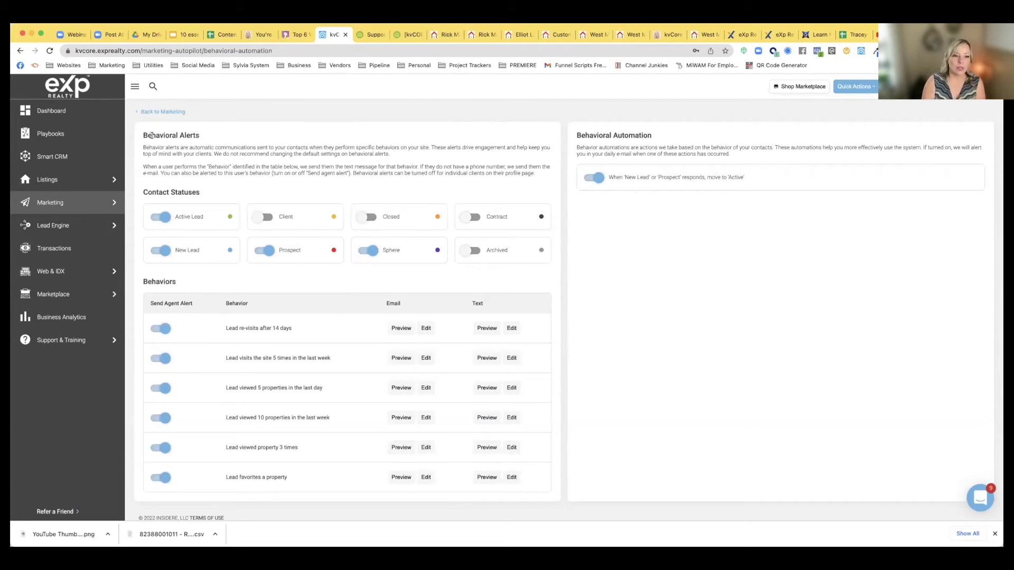
{"action": "left_click_drag", "start_coordinate": [143, 148], "coordinate": [352, 182]}
{"action": "left_click", "coordinate": [354, 182]}
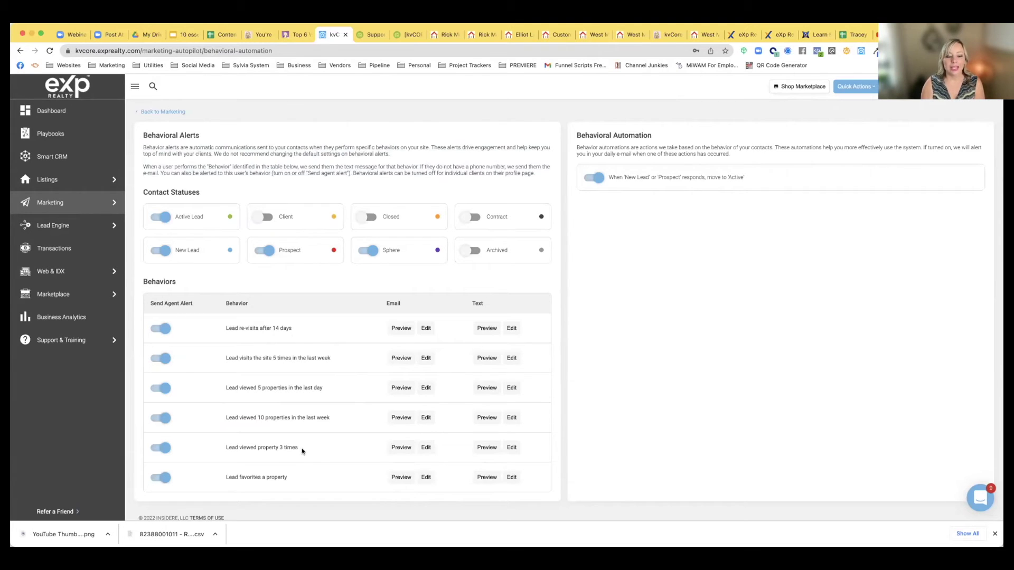
{"action": "left_click_drag", "start_coordinate": [224, 328], "coordinate": [299, 331]}
{"action": "left_click", "coordinate": [231, 333]}
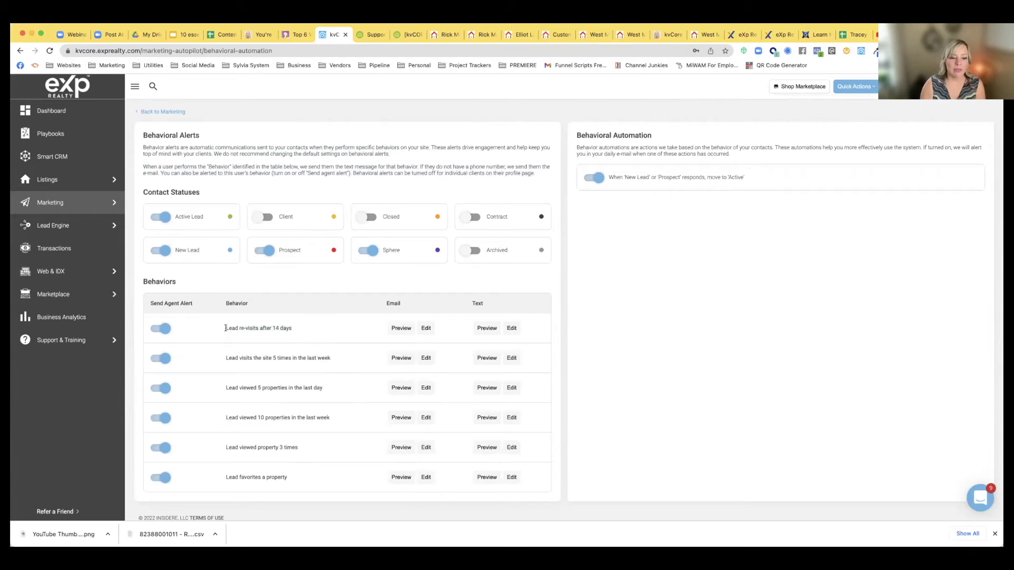
{"action": "left_click_drag", "start_coordinate": [226, 327], "coordinate": [316, 330]}
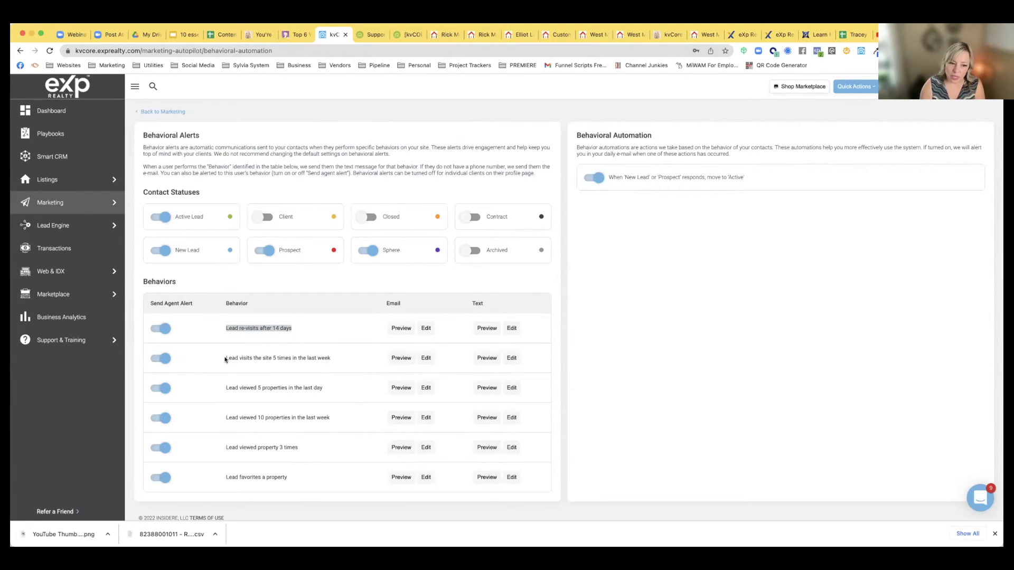
{"action": "left_click_drag", "start_coordinate": [226, 358], "coordinate": [347, 359]}
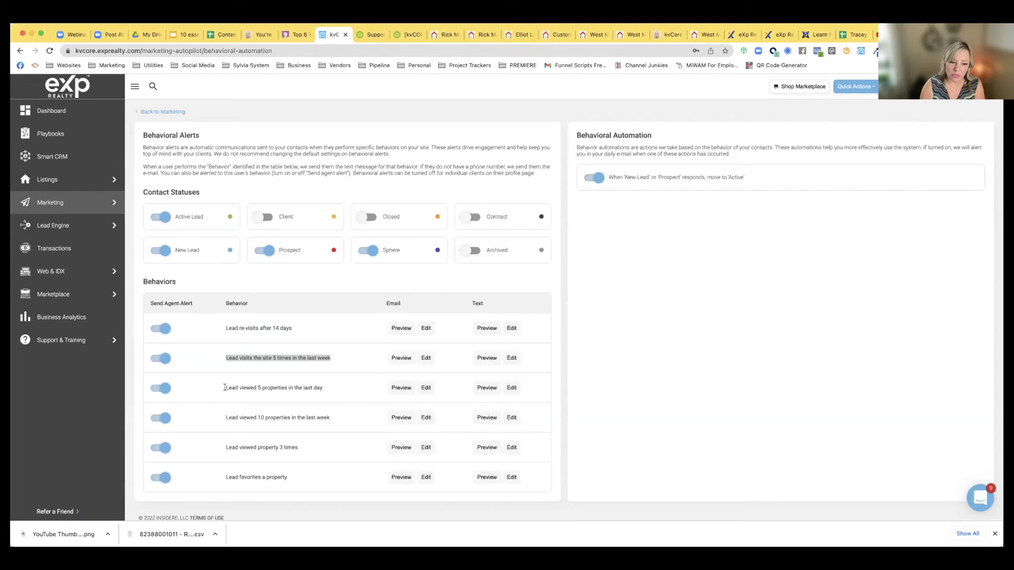
{"action": "left_click_drag", "start_coordinate": [225, 387], "coordinate": [335, 390]}
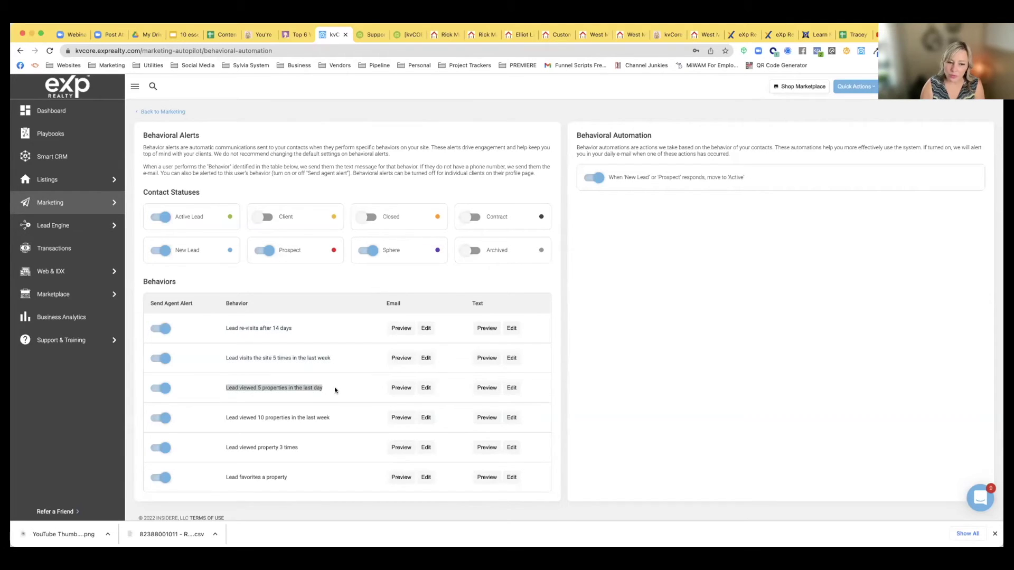
{"action": "left_click_drag", "start_coordinate": [226, 418], "coordinate": [336, 420]}
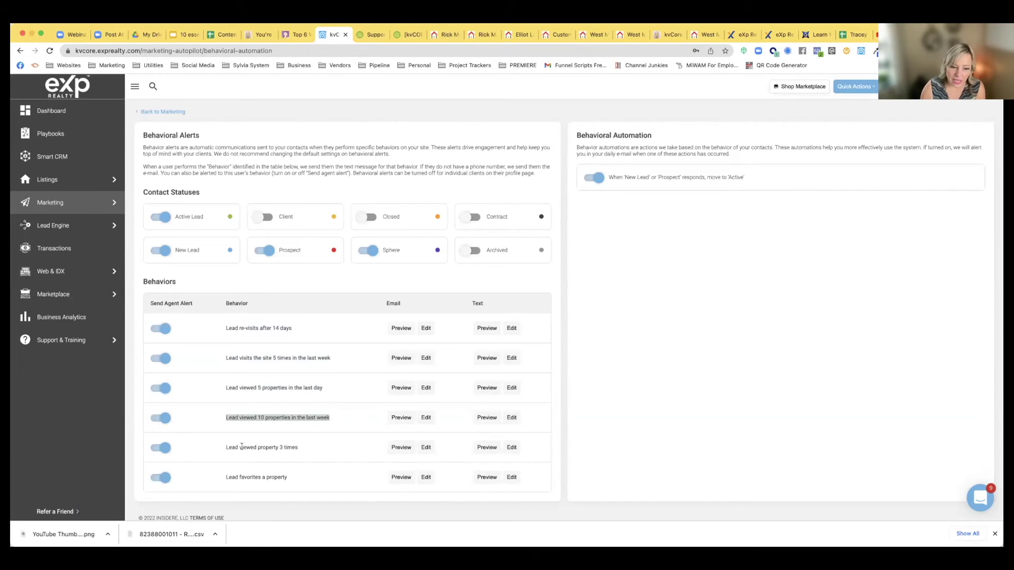
{"action": "left_click_drag", "start_coordinate": [226, 448], "coordinate": [290, 455]}
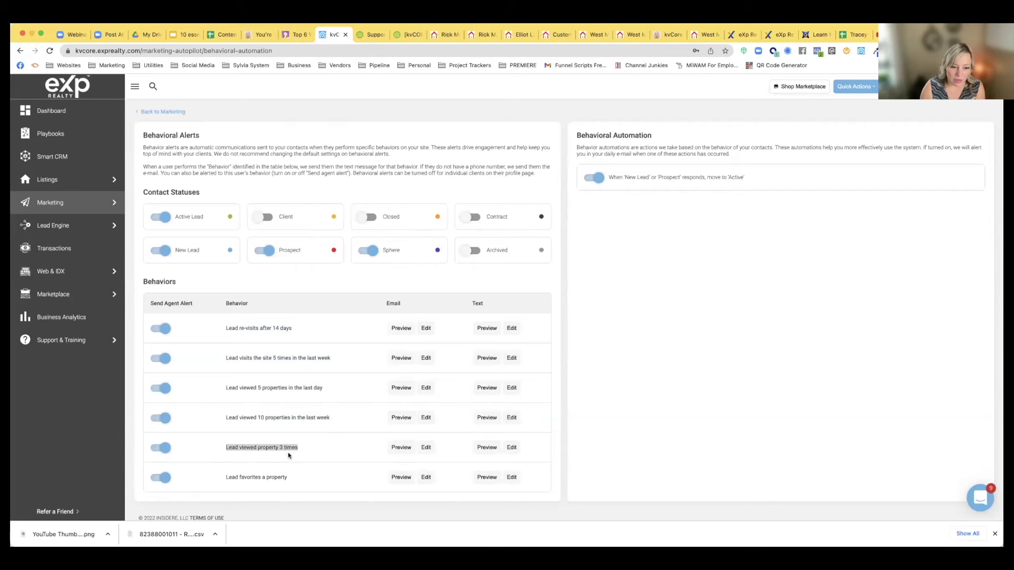
{"action": "left_click_drag", "start_coordinate": [226, 477], "coordinate": [291, 478]}
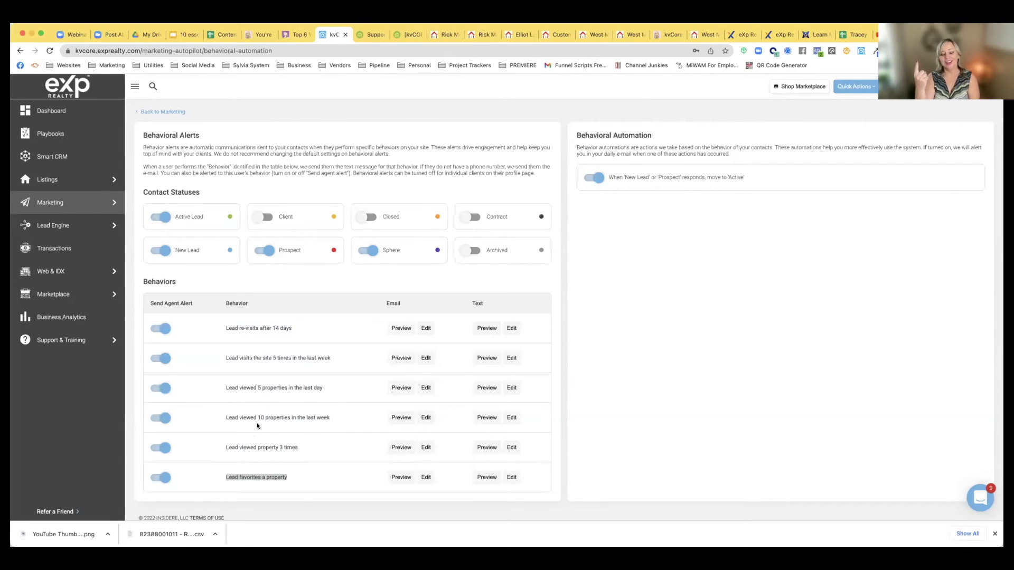
{"action": "scroll", "coordinate": [257, 426], "scroll_direction": "down", "scroll_amount": 1}
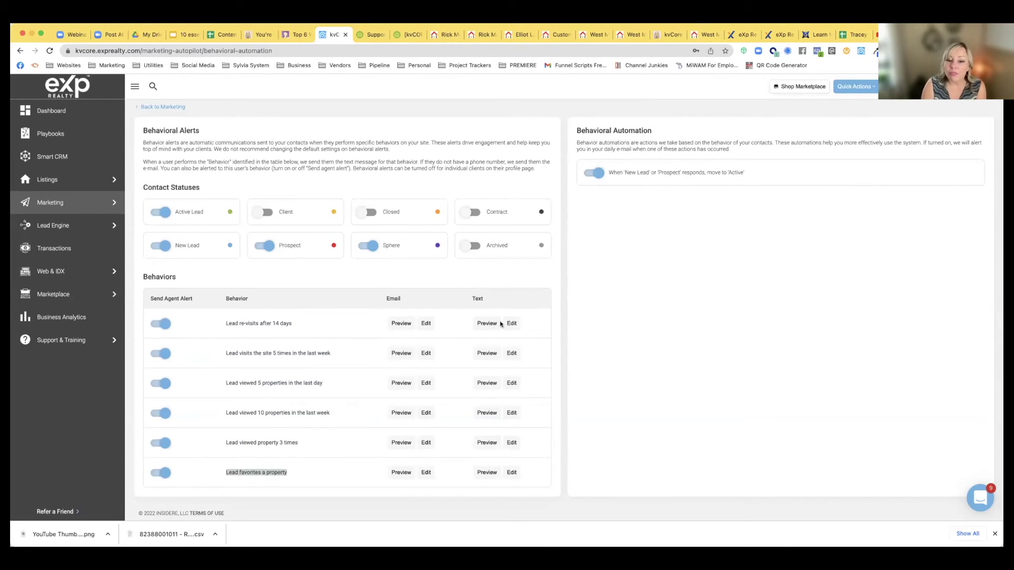
{"action": "left_click", "coordinate": [484, 324]}
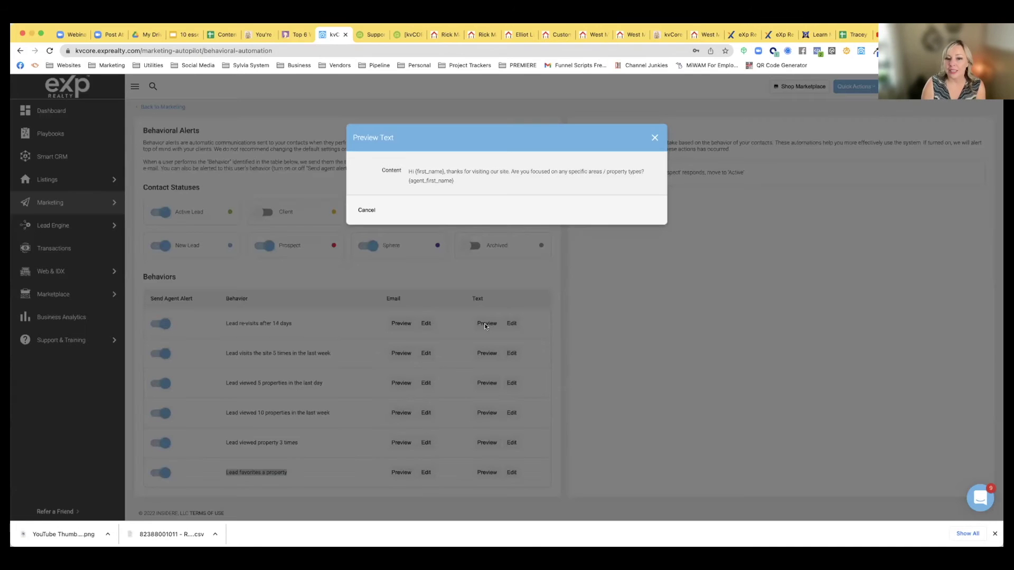
{"action": "left_click_drag", "start_coordinate": [409, 171], "coordinate": [476, 194]}
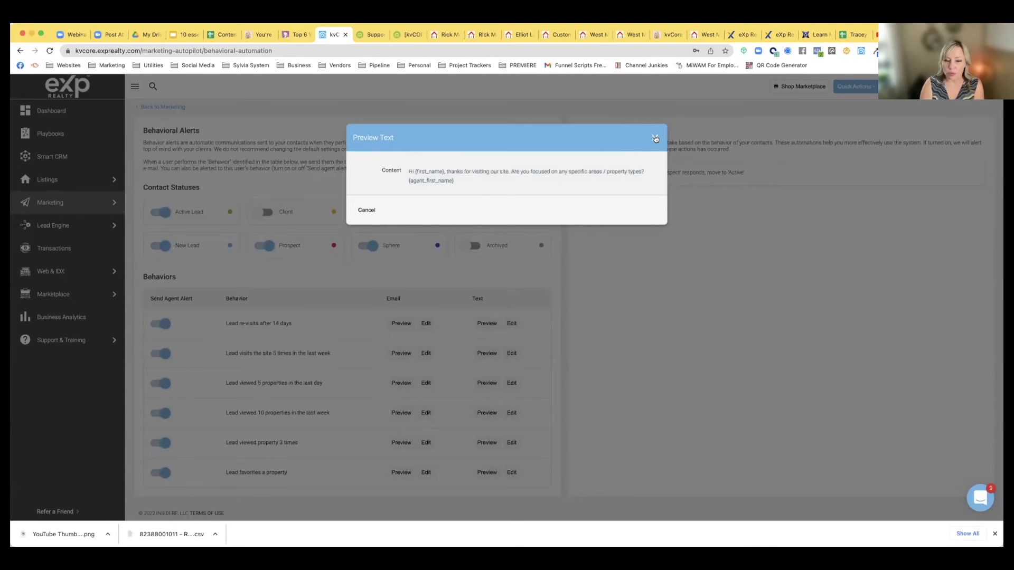
{"action": "left_click", "coordinate": [655, 139]}
{"action": "left_click", "coordinate": [400, 323]}
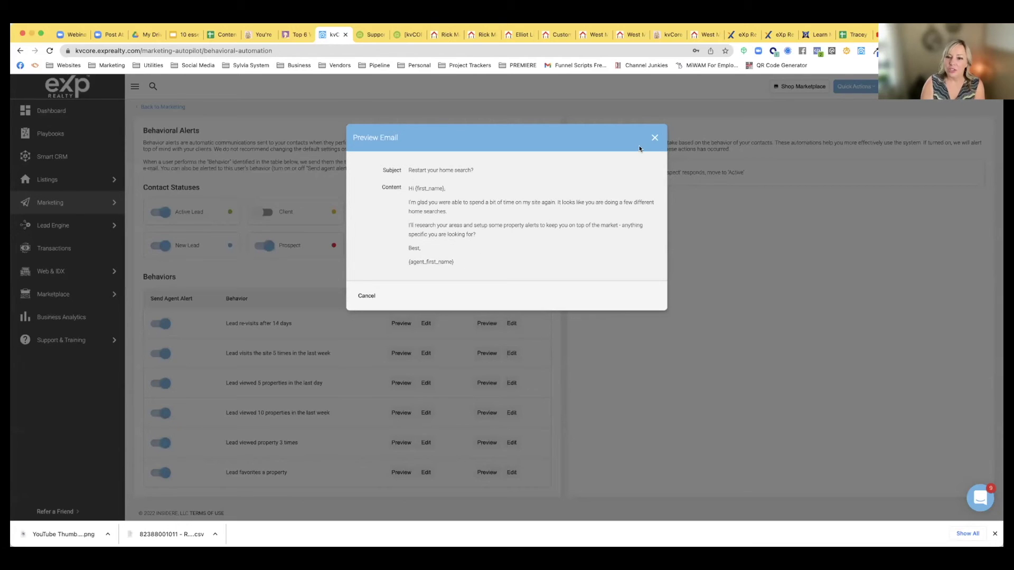
{"action": "left_click", "coordinate": [655, 138]}
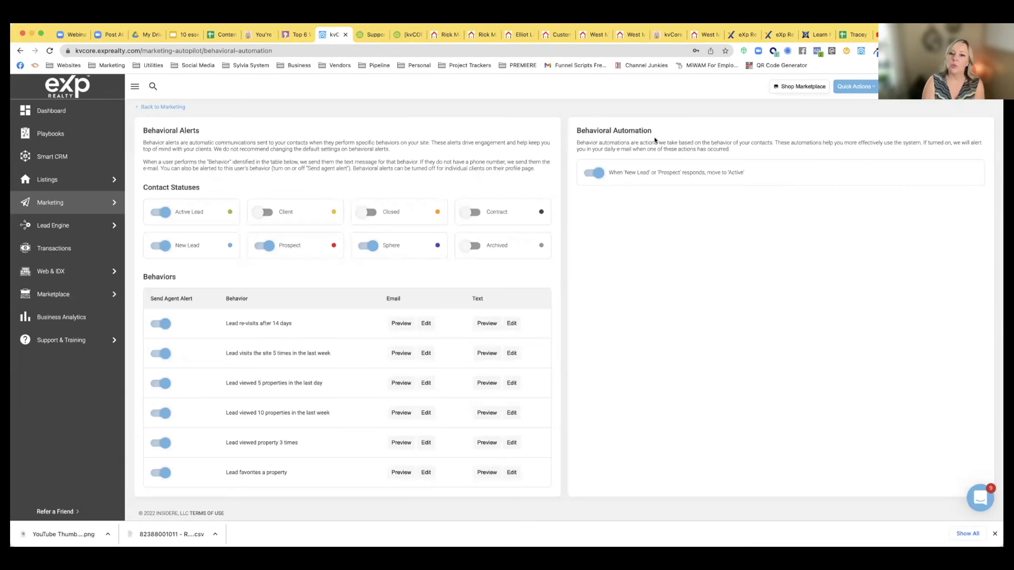
{"action": "left_click", "coordinate": [511, 323]}
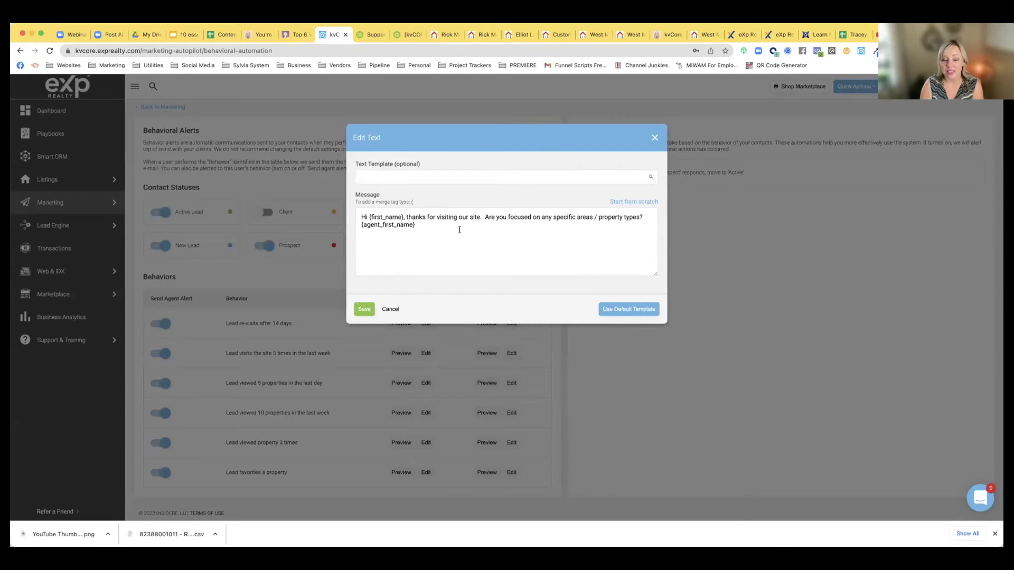
{"action": "left_click", "coordinate": [391, 309]}
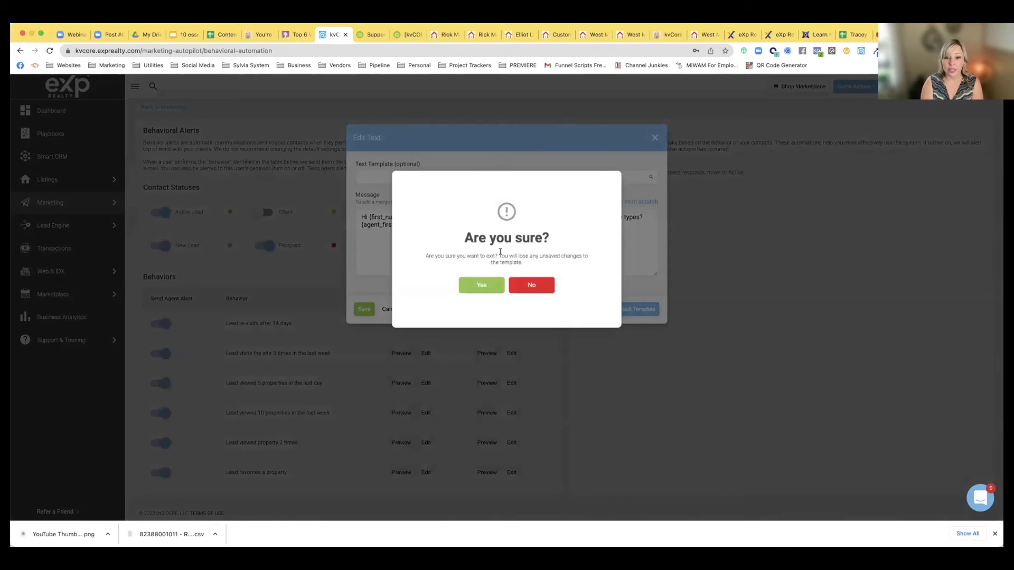
{"action": "left_click", "coordinate": [489, 289]}
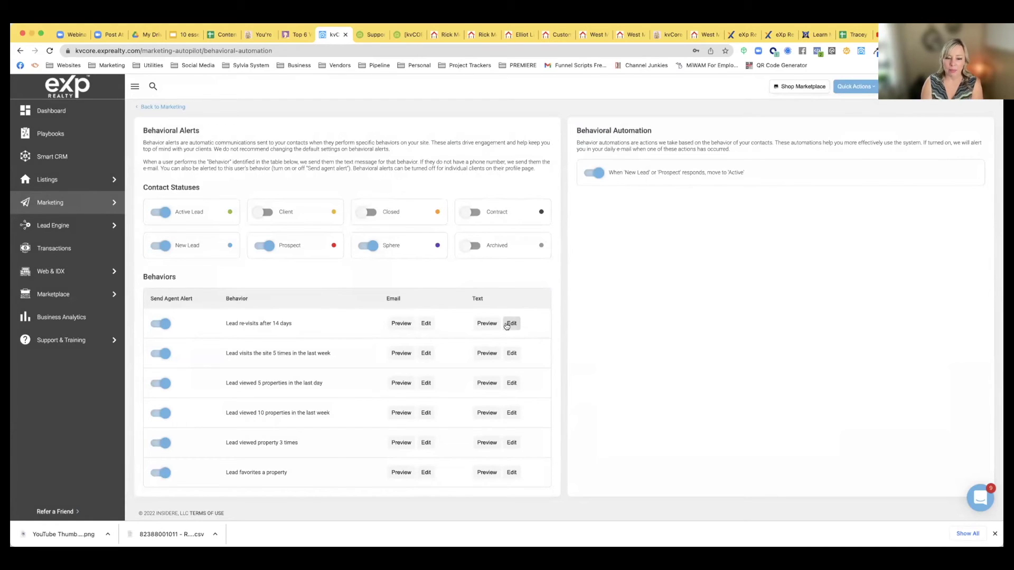
Preview the 14-day re-visit text, then append 'Feel free to call me on my cell at {agent_cell_phone}'
{"action": "left_click", "coordinate": [488, 324]}
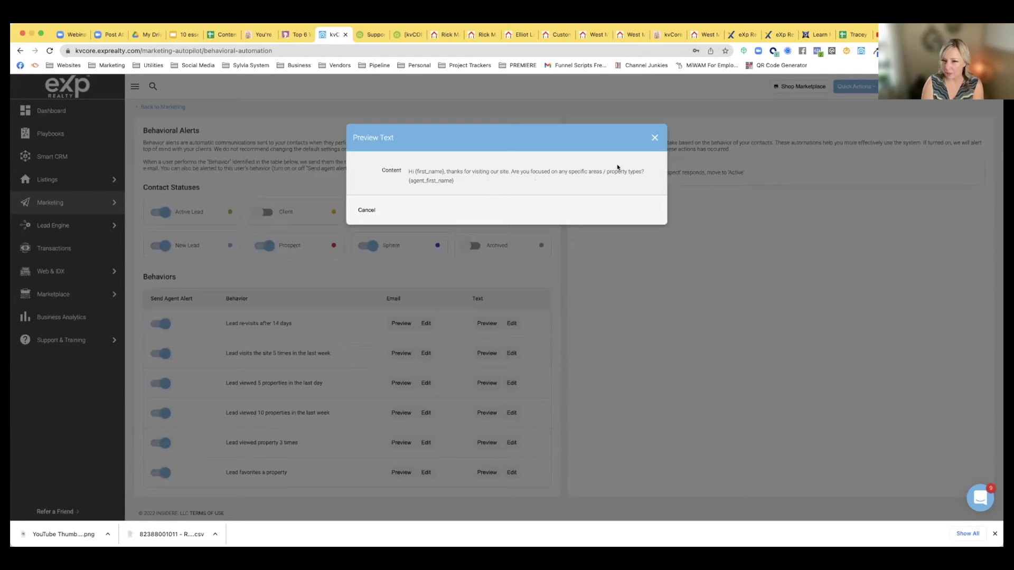
{"action": "left_click", "coordinate": [656, 138]}
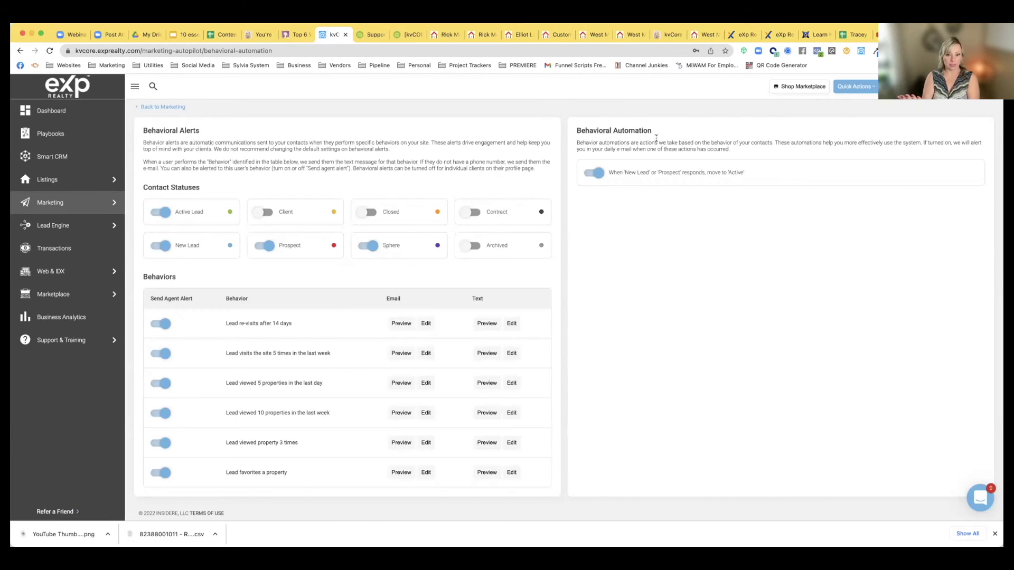
{"action": "left_click", "coordinate": [512, 323]}
{"action": "left_click", "coordinate": [426, 226]}
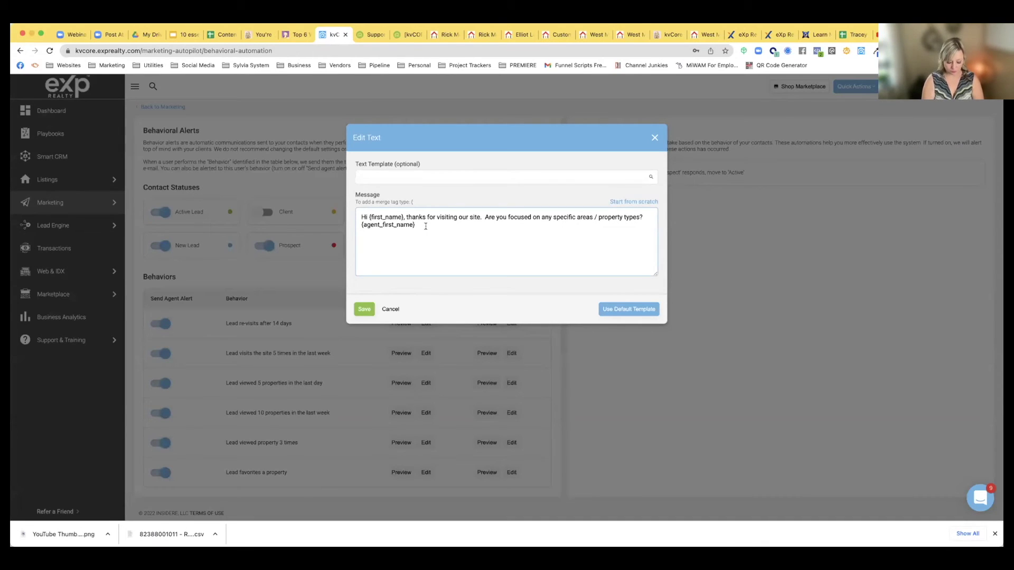
{"action": "type", "text": "Fe"}
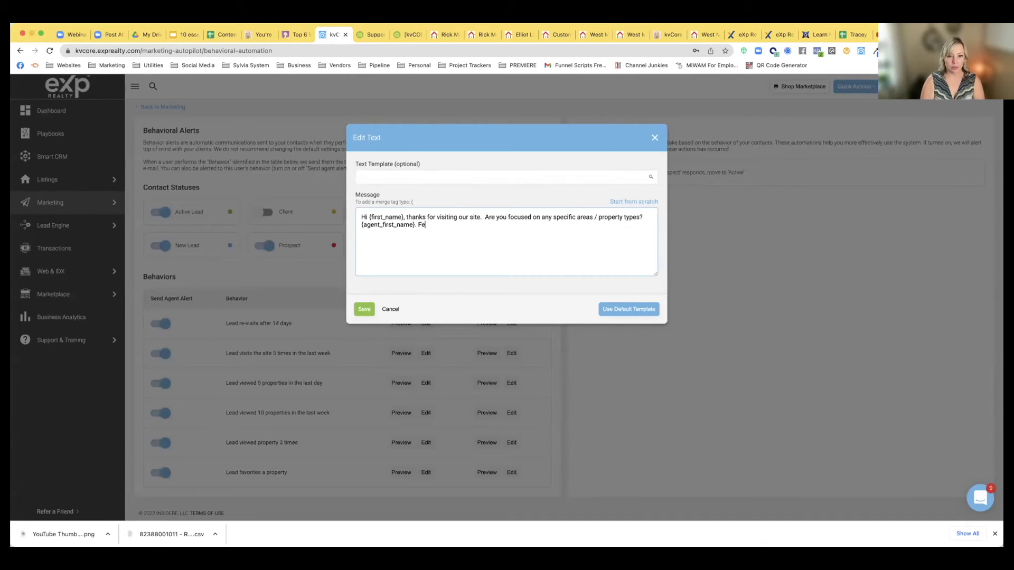
{"action": "type", "text": "el free to c"}
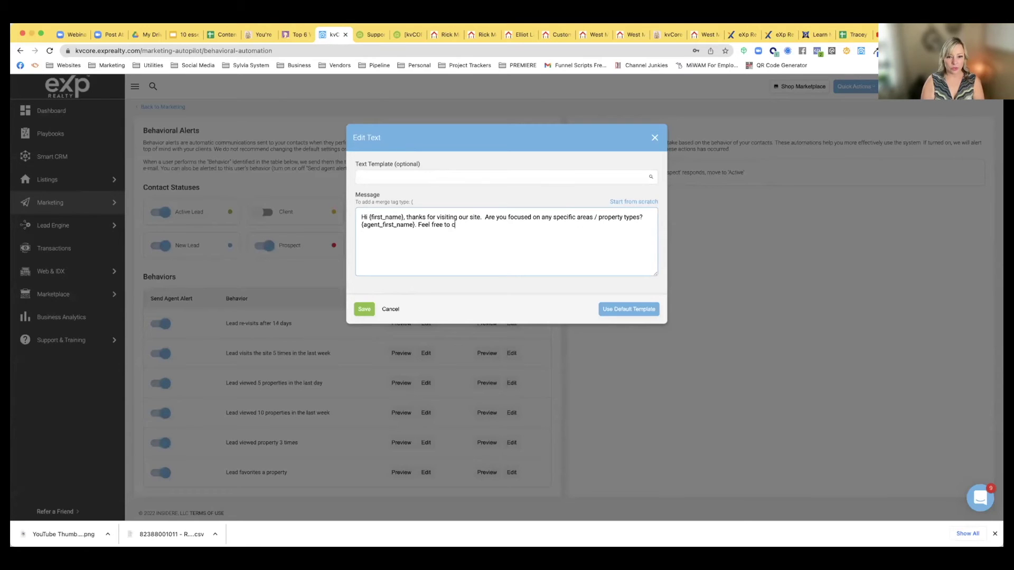
{"action": "type", "text": "all me o"}
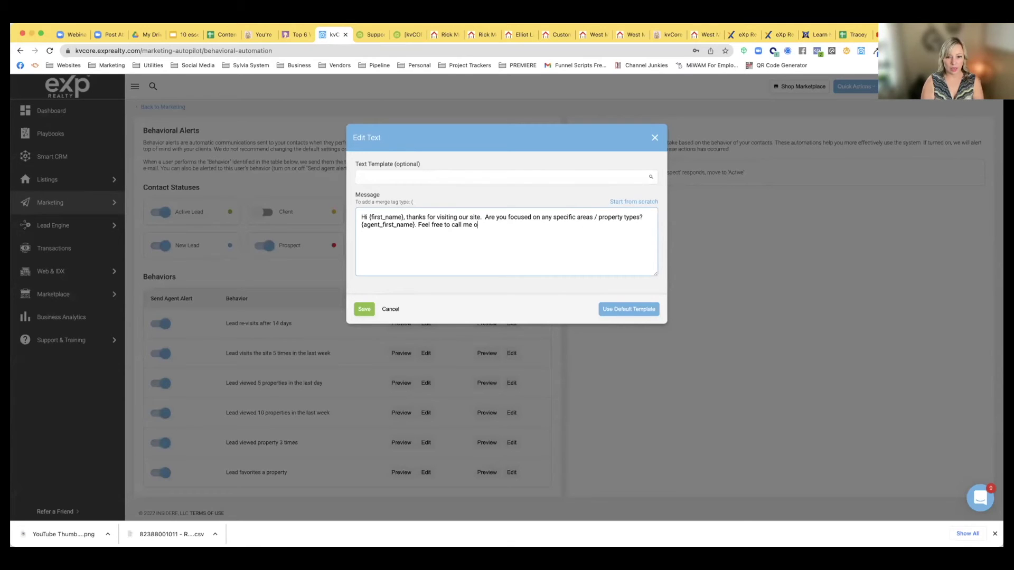
{"action": "type", "text": "n my cell at {"}
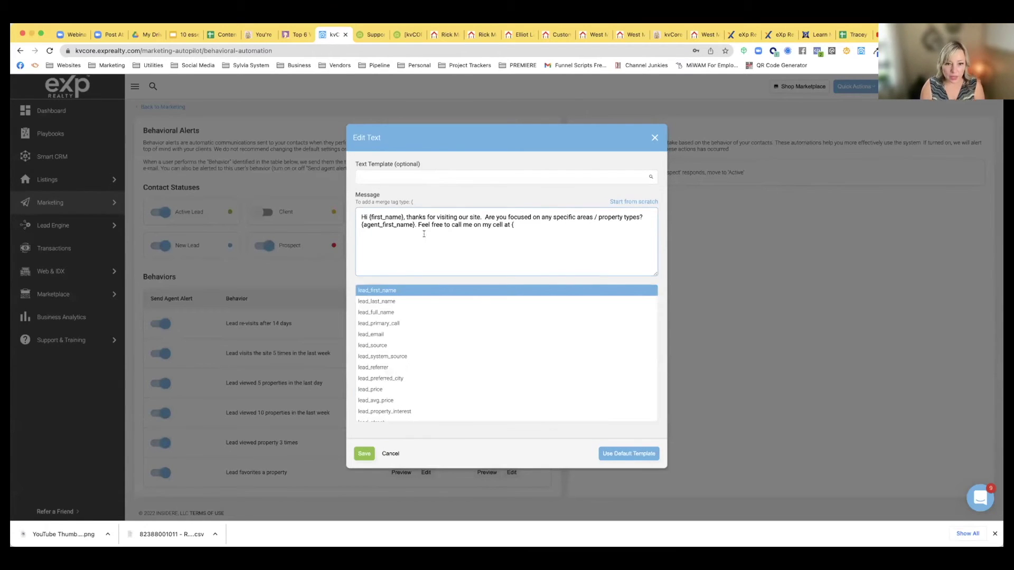
{"action": "scroll", "coordinate": [406, 349], "scroll_direction": "down", "scroll_amount": 3}
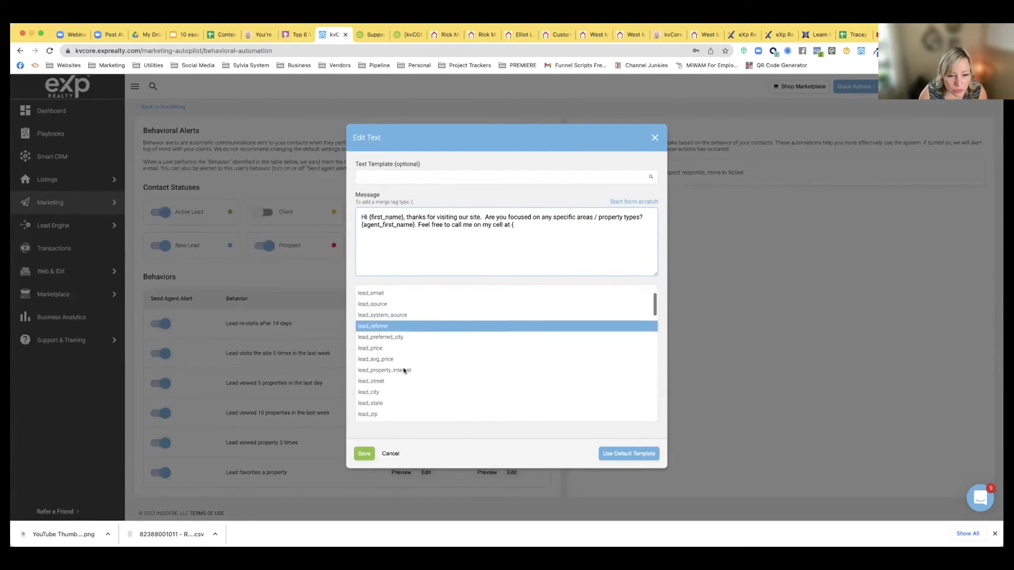
{"action": "scroll", "coordinate": [404, 371], "scroll_direction": "down", "scroll_amount": 5}
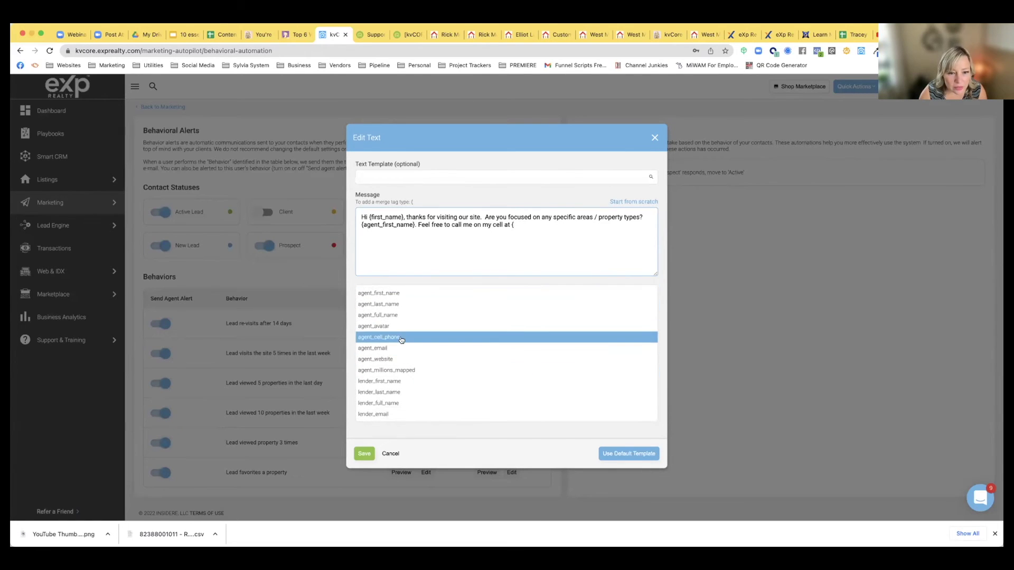
{"action": "left_click", "coordinate": [400, 336]}
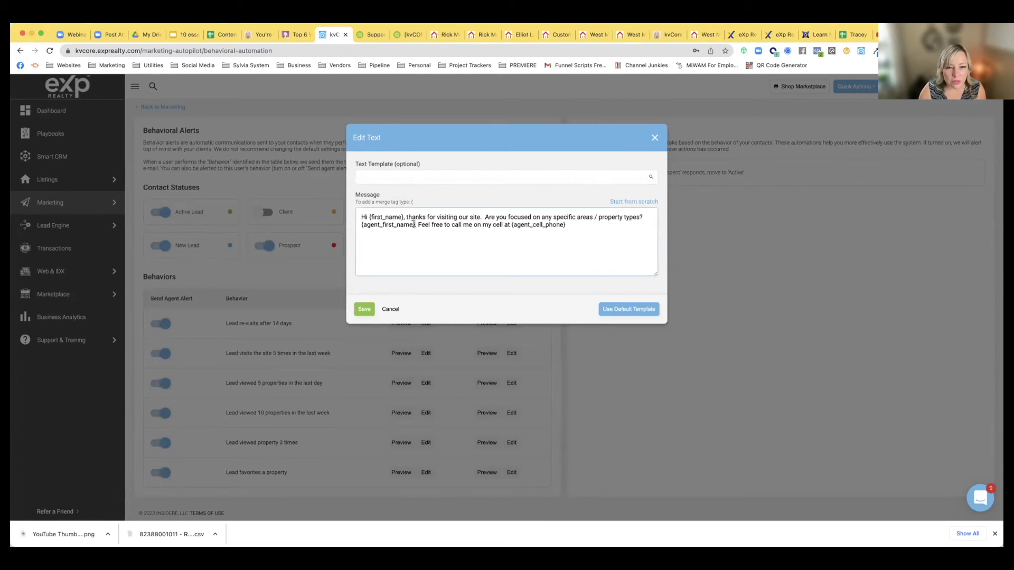
Replace {agent_first_name} with {agent_full_name} followed by a period, and save the text
{"action": "left_click_drag", "start_coordinate": [415, 224], "coordinate": [356, 223]}
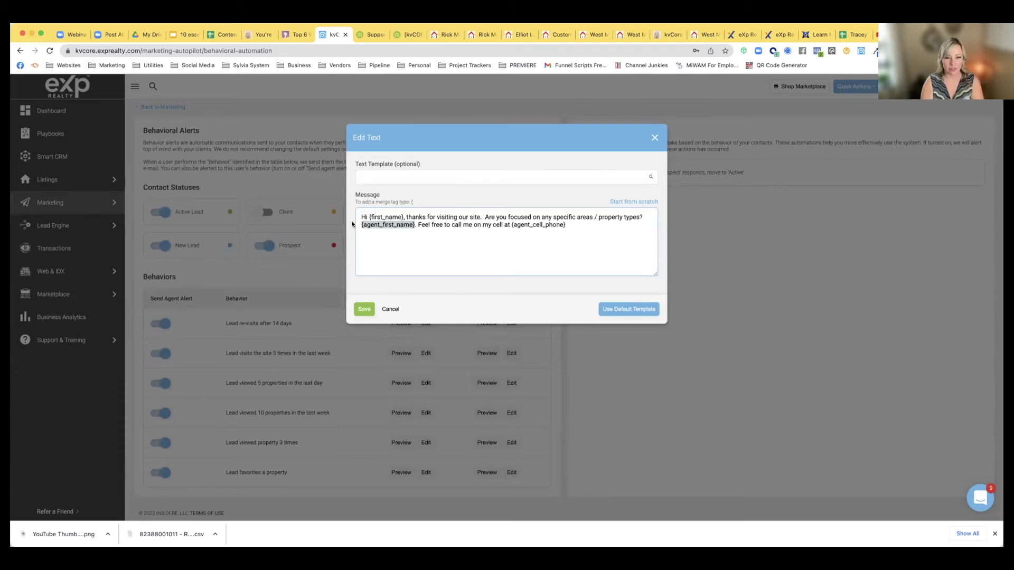
{"action": "key", "text": "BackSpace"}
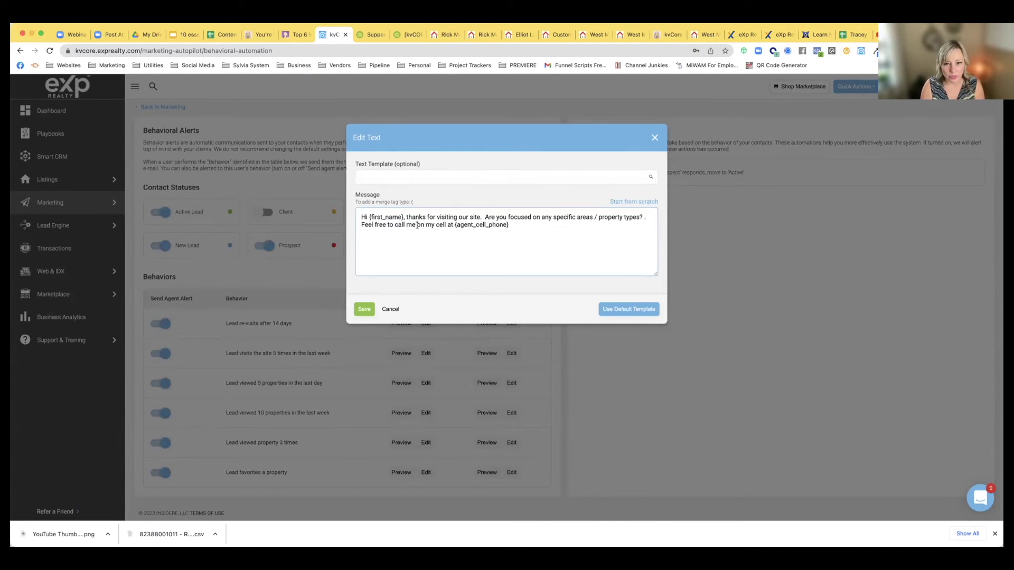
{"action": "type", "text": "{"}
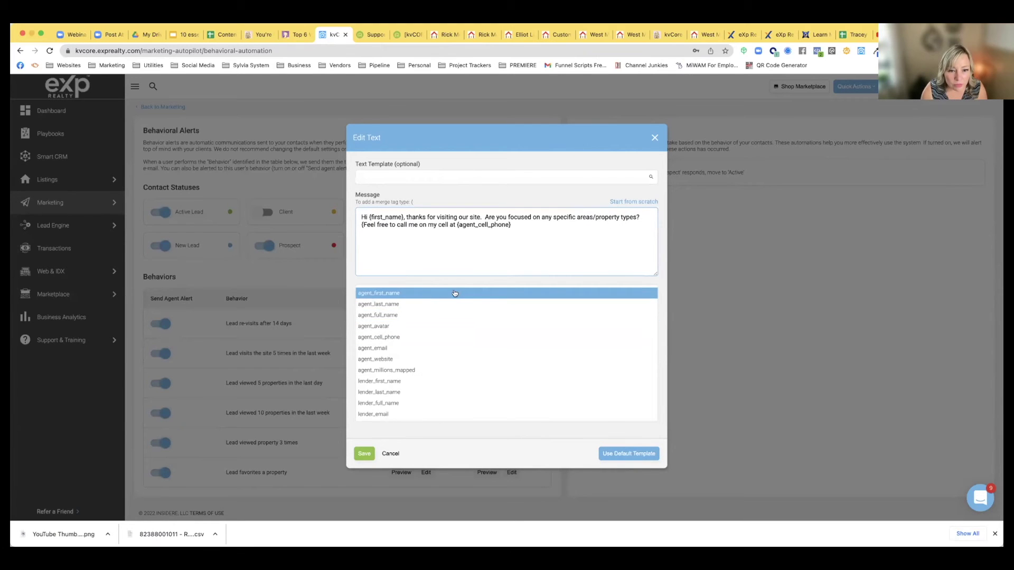
{"action": "left_click", "coordinate": [448, 314]}
{"action": "left_click", "coordinate": [412, 224]}
{"action": "type", "text": "."}
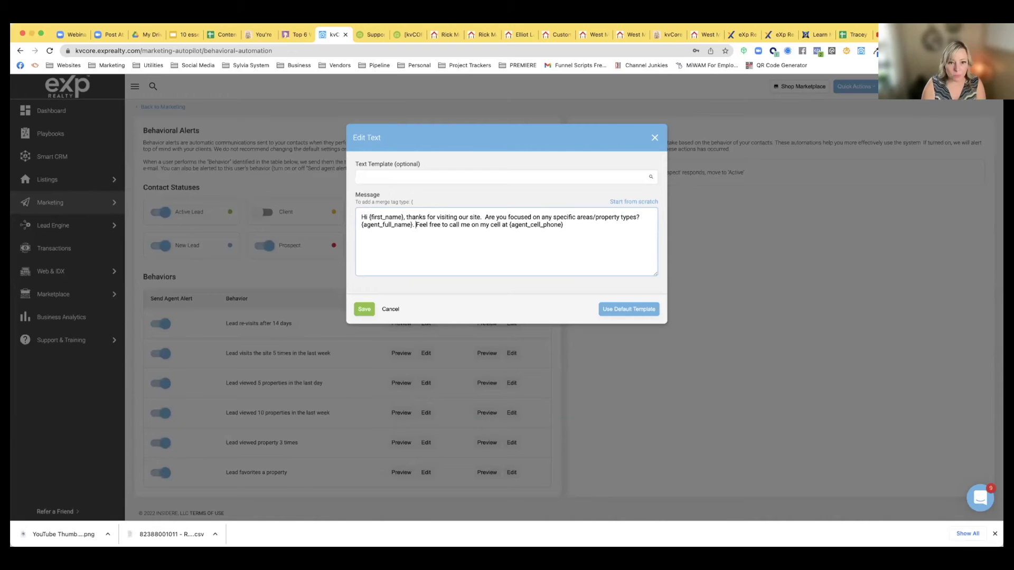
{"action": "key", "text": "BackSpace"}
{"action": "key", "text": "BackSpace"}
{"action": "type", "text": ","}
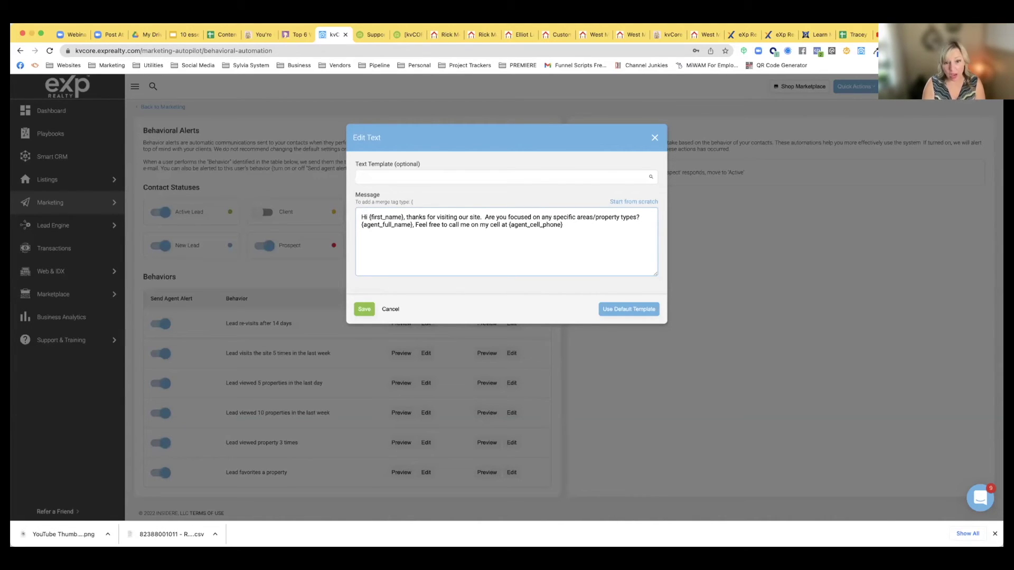
{"action": "key", "text": "BackSpace"}
{"action": "key", "text": "BackSpace"}
{"action": "type", "text": "."}
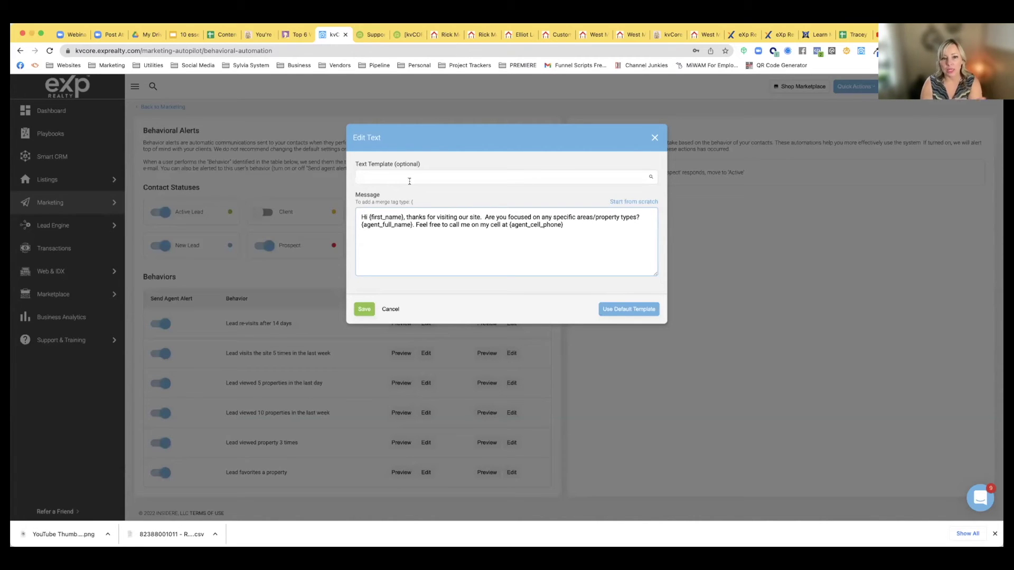
{"action": "left_click", "coordinate": [363, 311]}
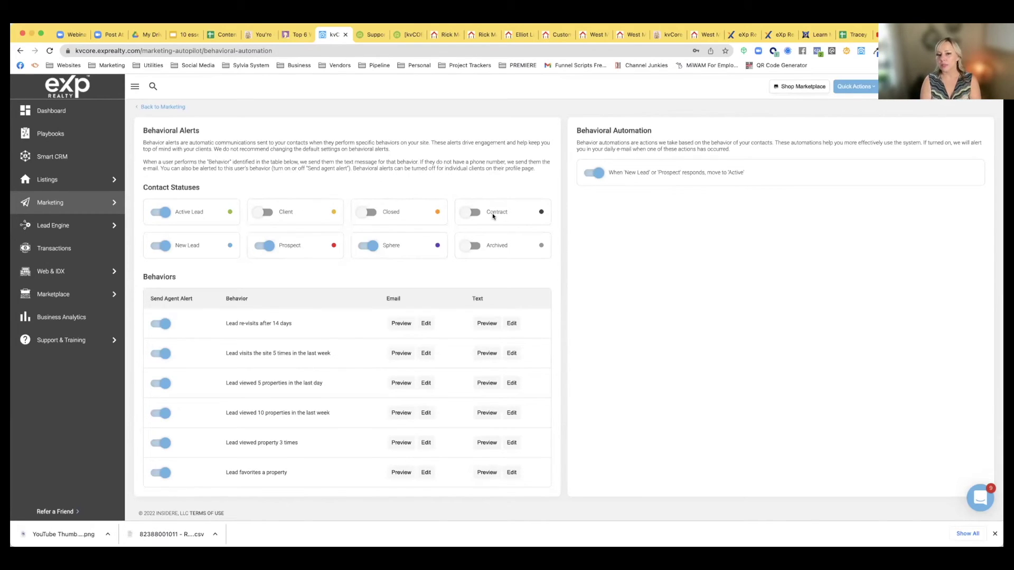
Go to the Smart CRM contacts list from the left sidebar
{"action": "left_click", "coordinate": [56, 156]}
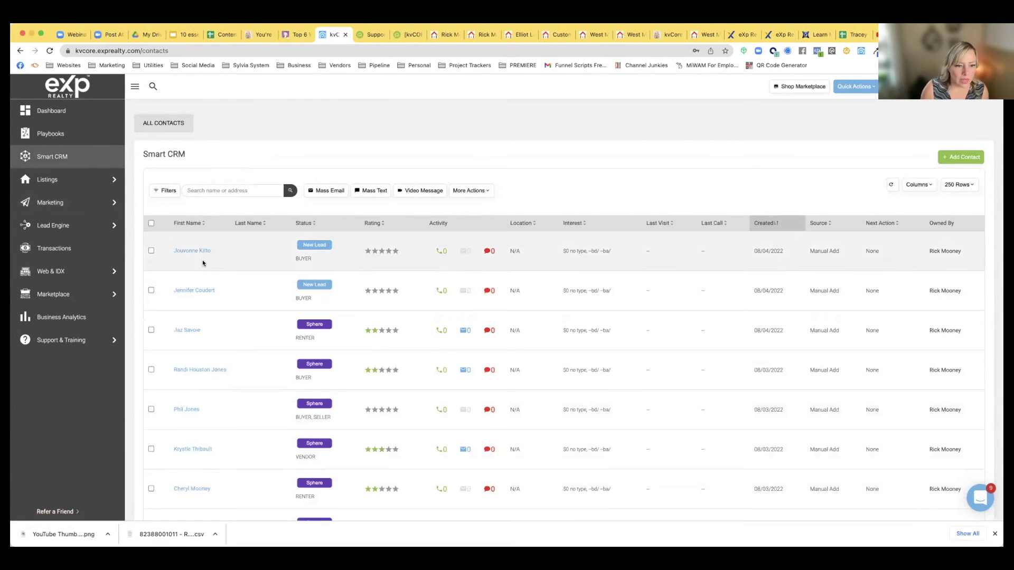
{"action": "left_click", "coordinate": [193, 252]}
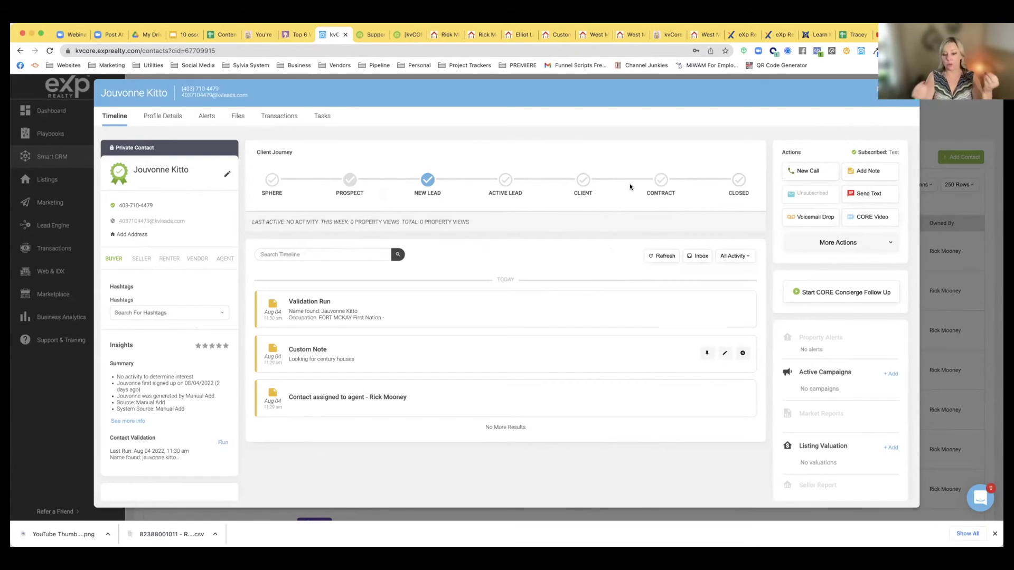
{"action": "left_click", "coordinate": [816, 250]}
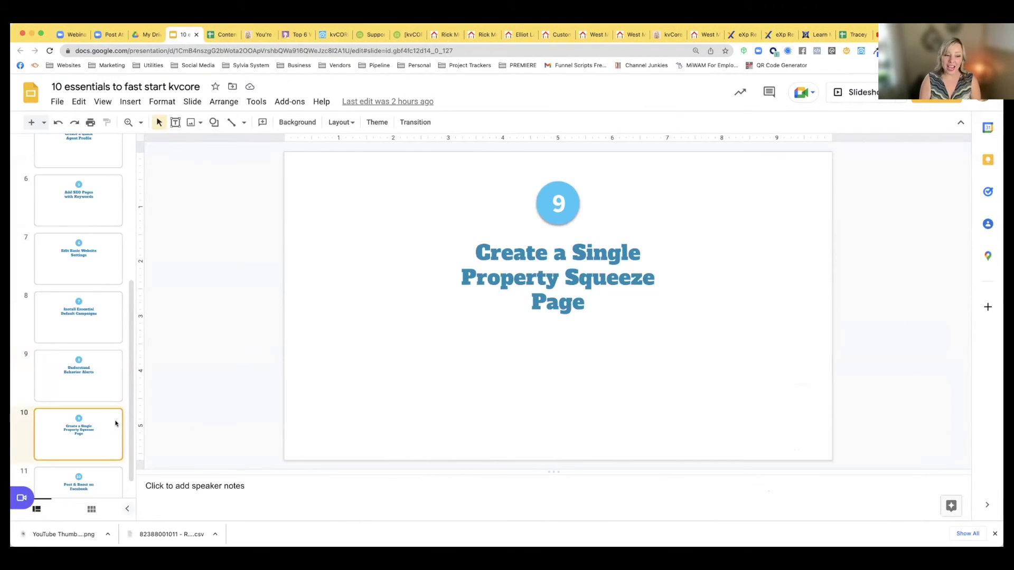
{"action": "scroll", "coordinate": [90, 425], "scroll_direction": "down", "scroll_amount": 1}
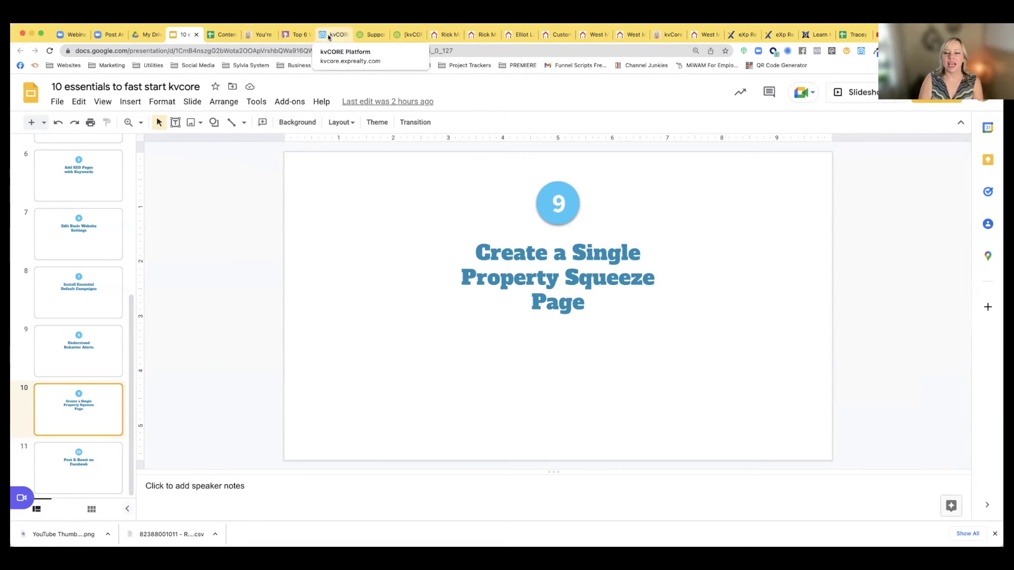
{"action": "left_click", "coordinate": [328, 37]}
{"action": "left_click", "coordinate": [987, 86]}
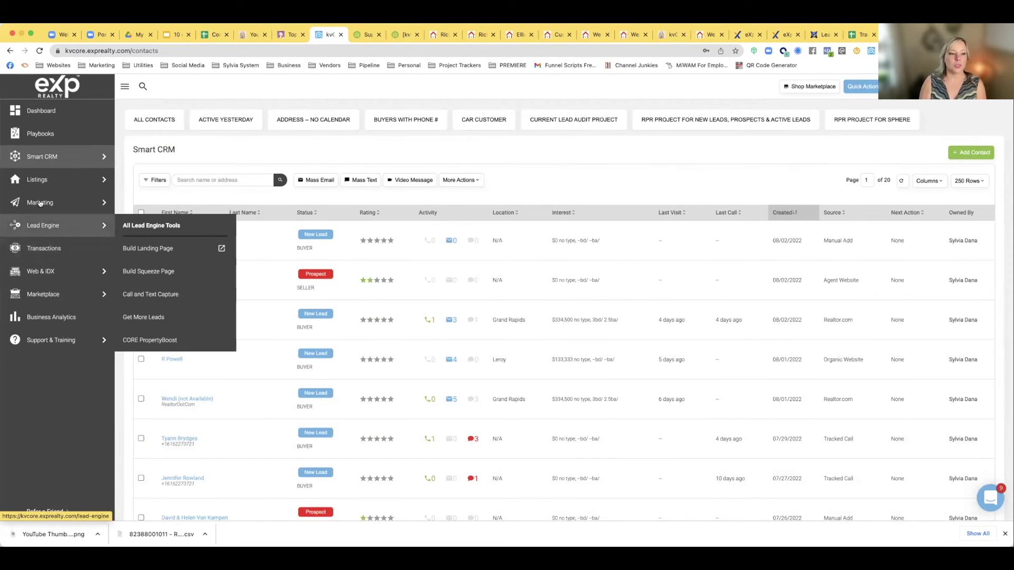
{"action": "mouse_move", "coordinate": [37, 184]}
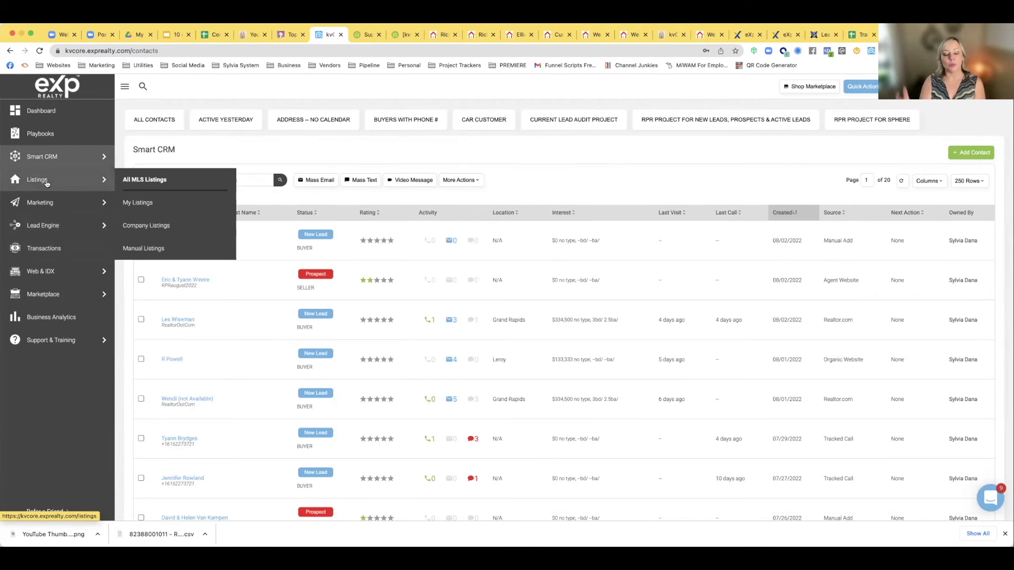
Show All MLS Listings from the Listings menu
{"action": "left_click", "coordinate": [46, 183]}
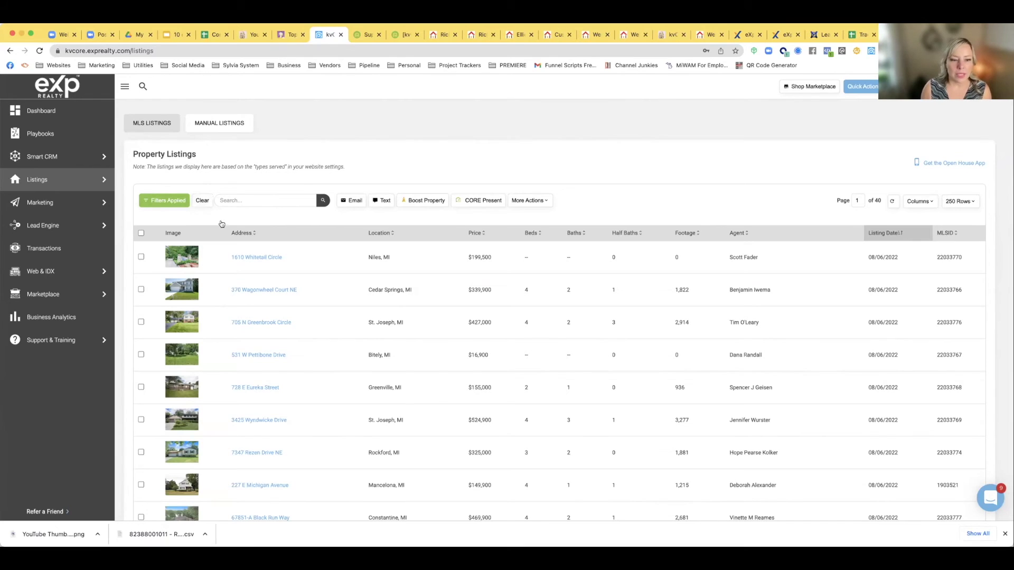
{"action": "scroll", "coordinate": [264, 250], "scroll_direction": "down", "scroll_amount": 2}
{"action": "scroll", "coordinate": [262, 245], "scroll_direction": "down", "scroll_amount": 4}
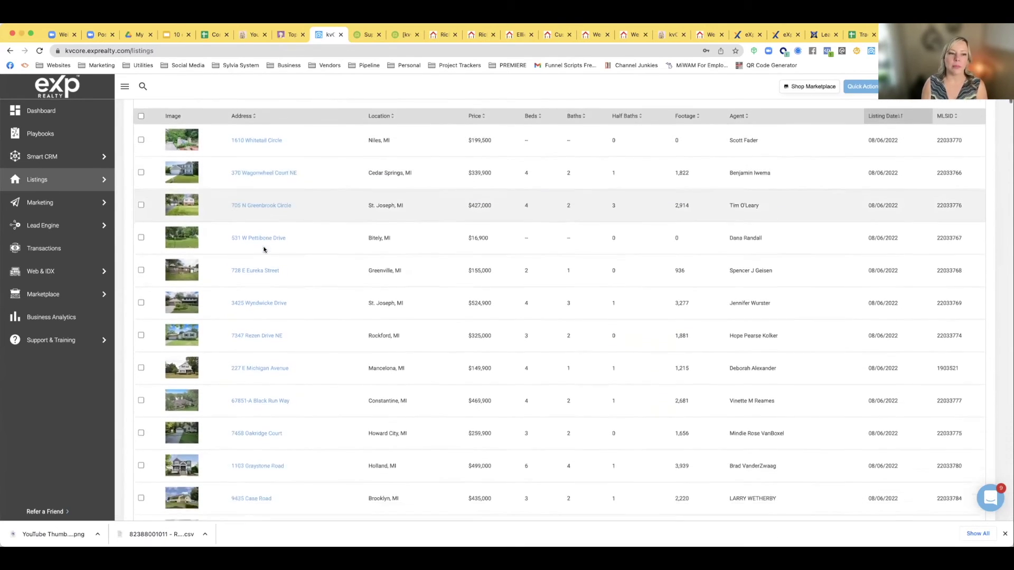
{"action": "scroll", "coordinate": [262, 244], "scroll_direction": "up", "scroll_amount": 6}
{"action": "mouse_move", "coordinate": [41, 181]}
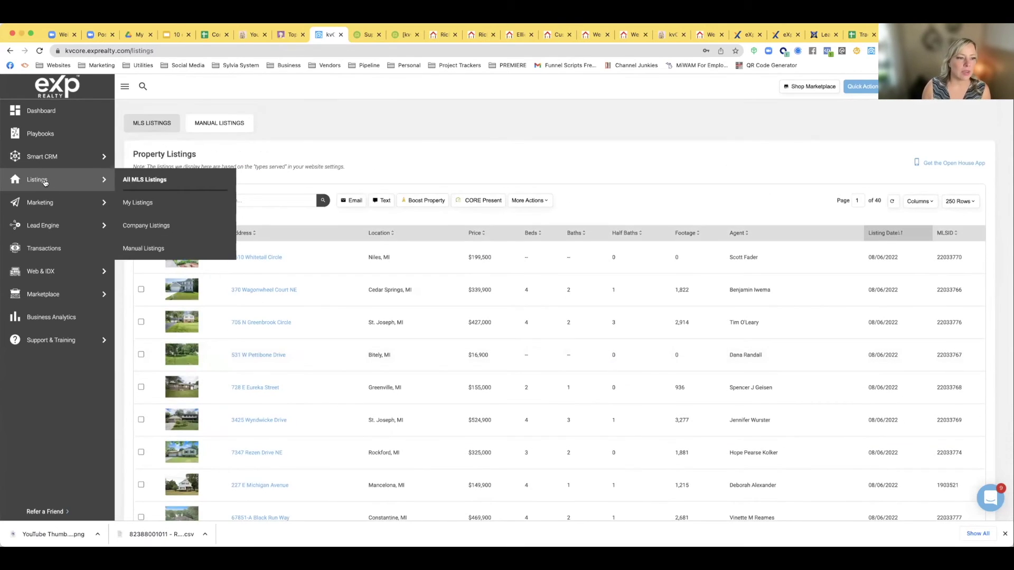
{"action": "left_click", "coordinate": [154, 180]}
Open the Filters side panel beside the MLS listings table
{"action": "scroll", "coordinate": [244, 272], "scroll_direction": "down", "scroll_amount": 3}
{"action": "scroll", "coordinate": [245, 274], "scroll_direction": "down", "scroll_amount": 17}
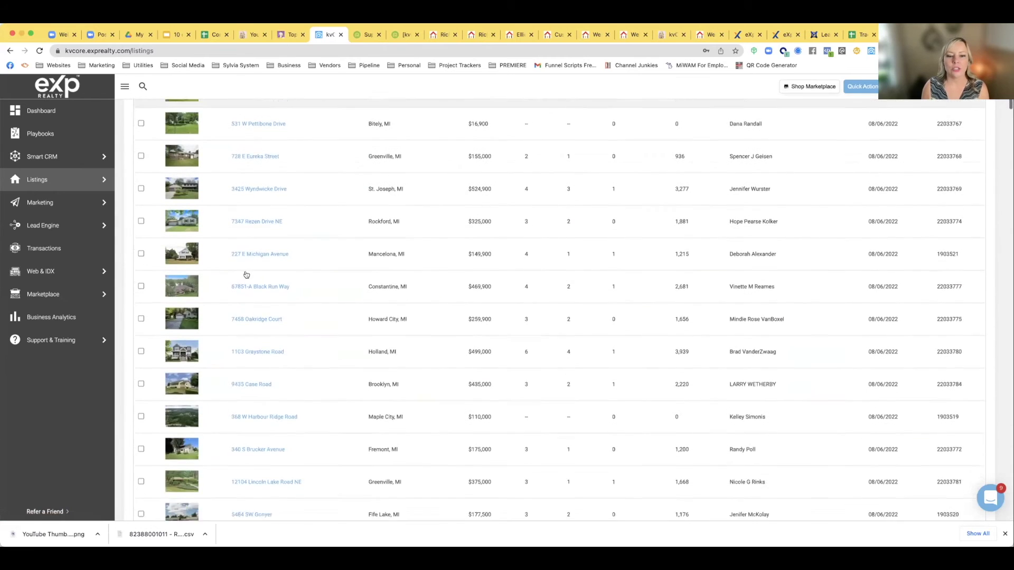
{"action": "scroll", "coordinate": [245, 273], "scroll_direction": "up", "scroll_amount": 20}
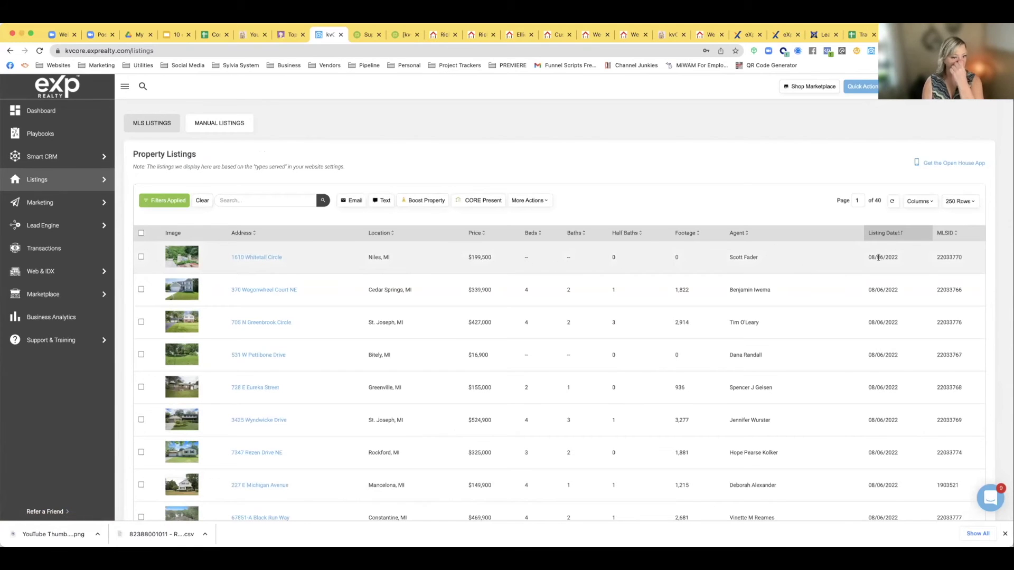
{"action": "left_click", "coordinate": [163, 204]}
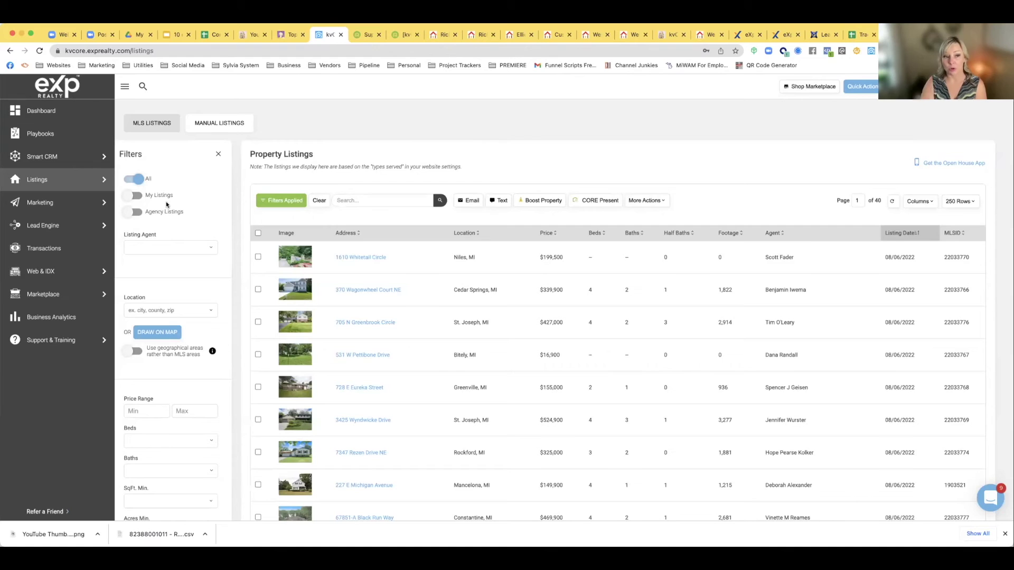
Filter the MLS listings to Agency Listings only
{"action": "left_click", "coordinate": [132, 212]}
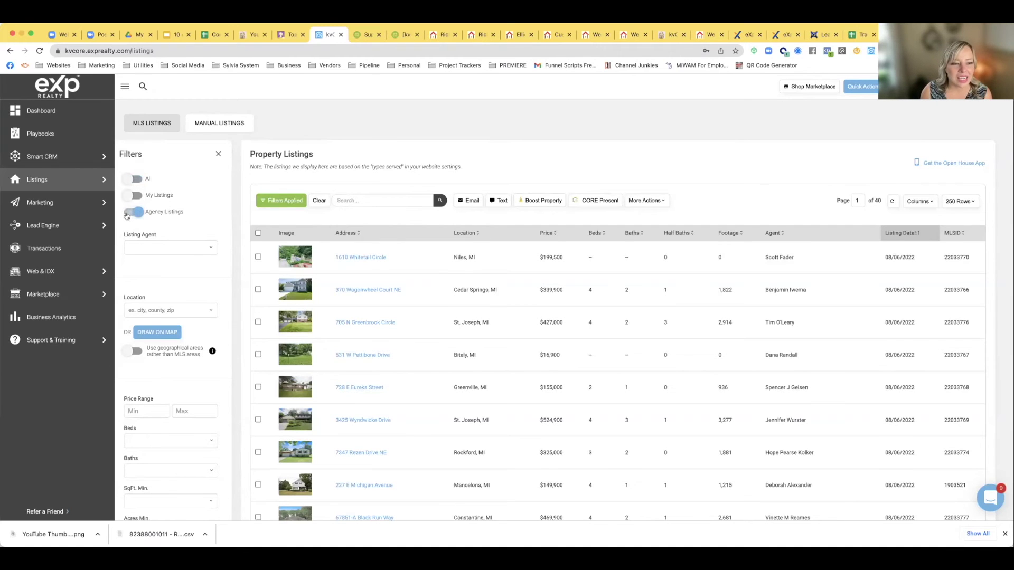
{"action": "scroll", "coordinate": [145, 228], "scroll_direction": "down", "scroll_amount": 6}
{"action": "scroll", "coordinate": [145, 228], "scroll_direction": "down", "scroll_amount": 5}
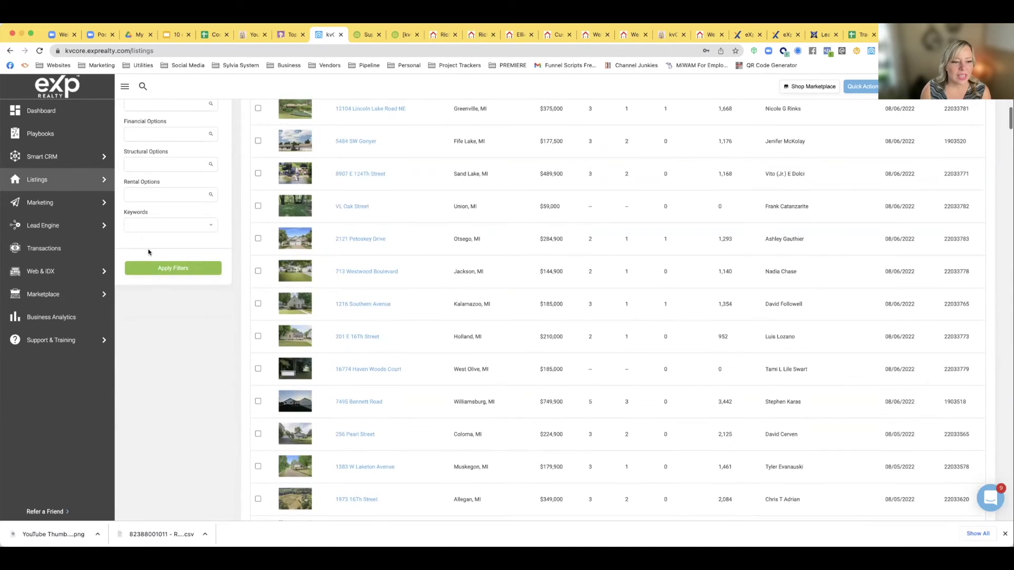
{"action": "left_click", "coordinate": [152, 267]}
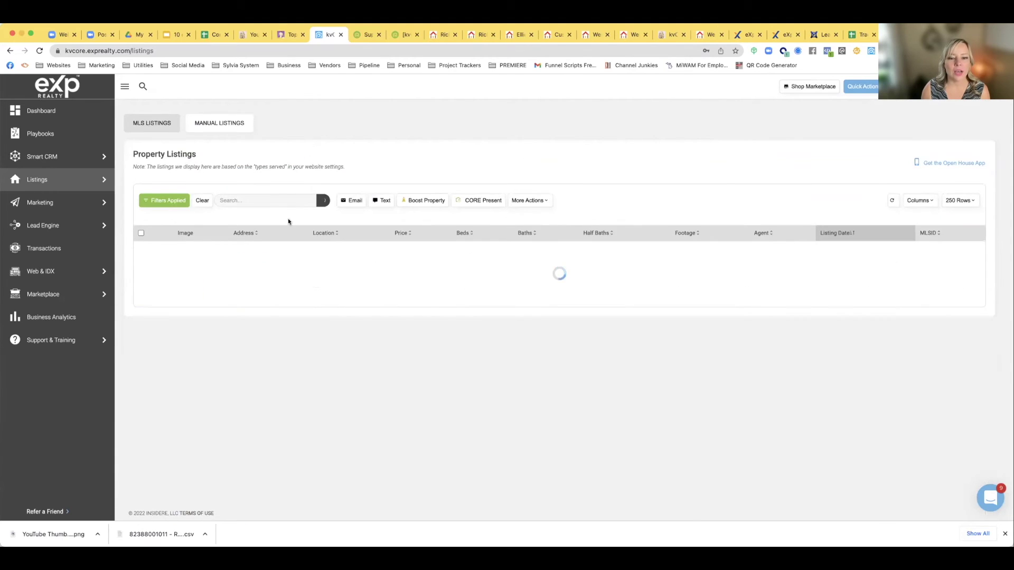
{"action": "scroll", "coordinate": [280, 354], "scroll_direction": "down", "scroll_amount": 1}
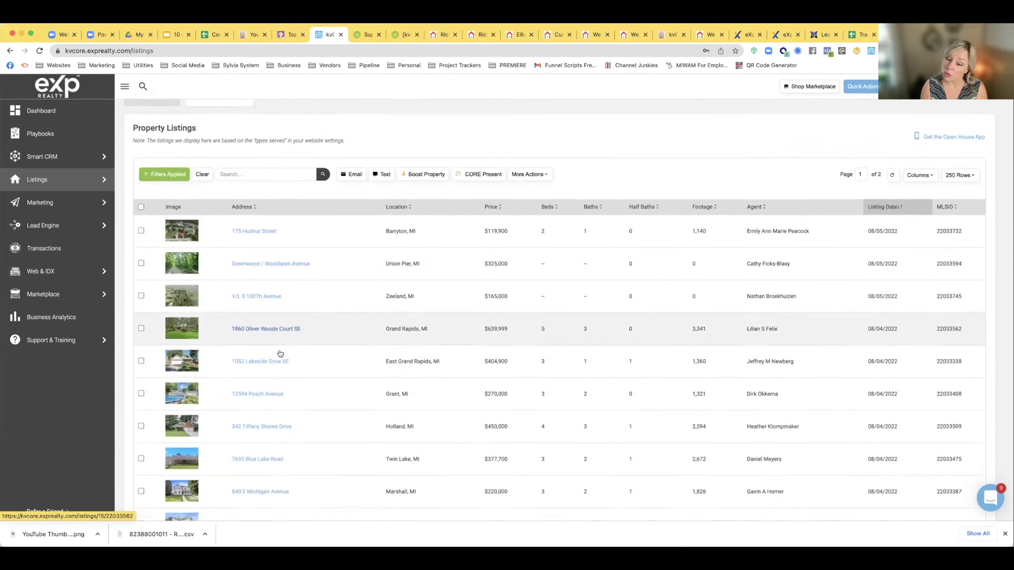
{"action": "scroll", "coordinate": [280, 353], "scroll_direction": "down", "scroll_amount": 3}
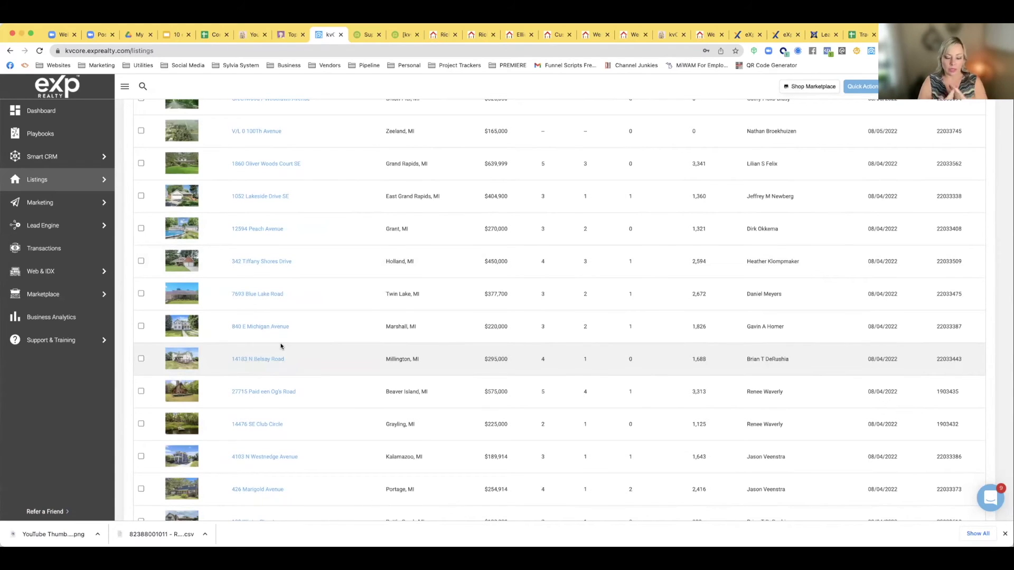
{"action": "scroll", "coordinate": [231, 332], "scroll_direction": "up", "scroll_amount": 4}
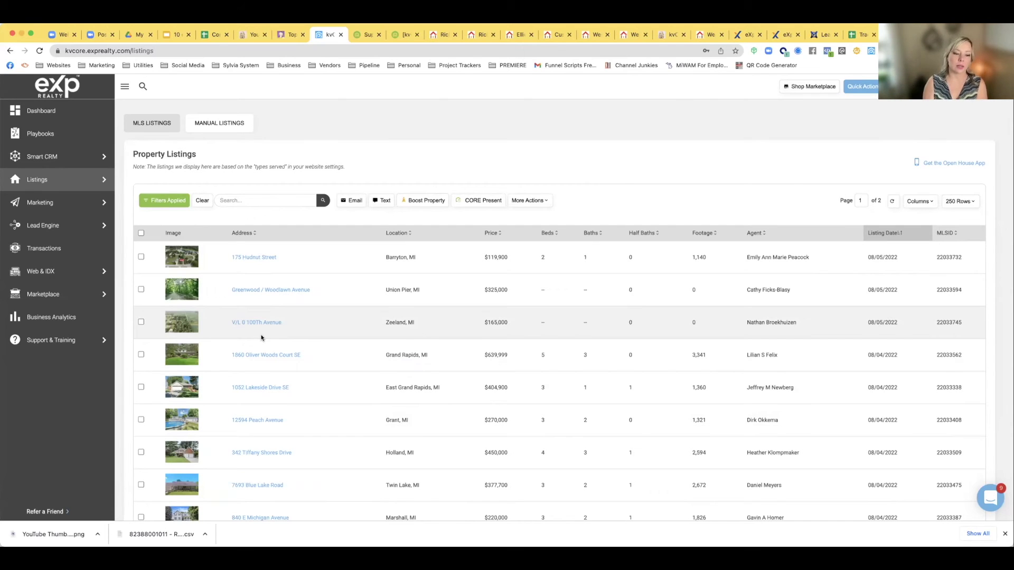
{"action": "left_click", "coordinate": [157, 201]}
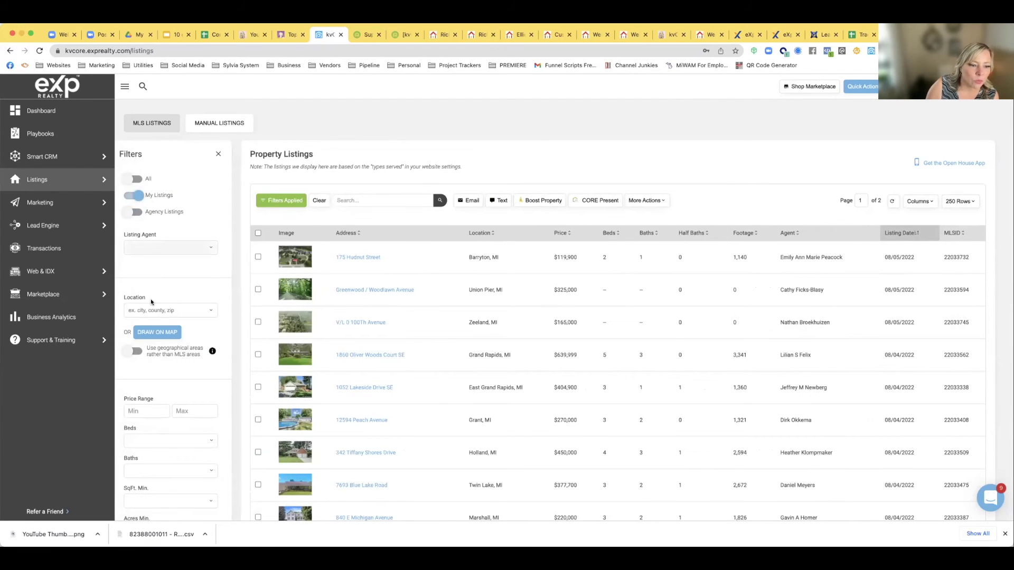
{"action": "scroll", "coordinate": [152, 299], "scroll_direction": "down", "scroll_amount": 15}
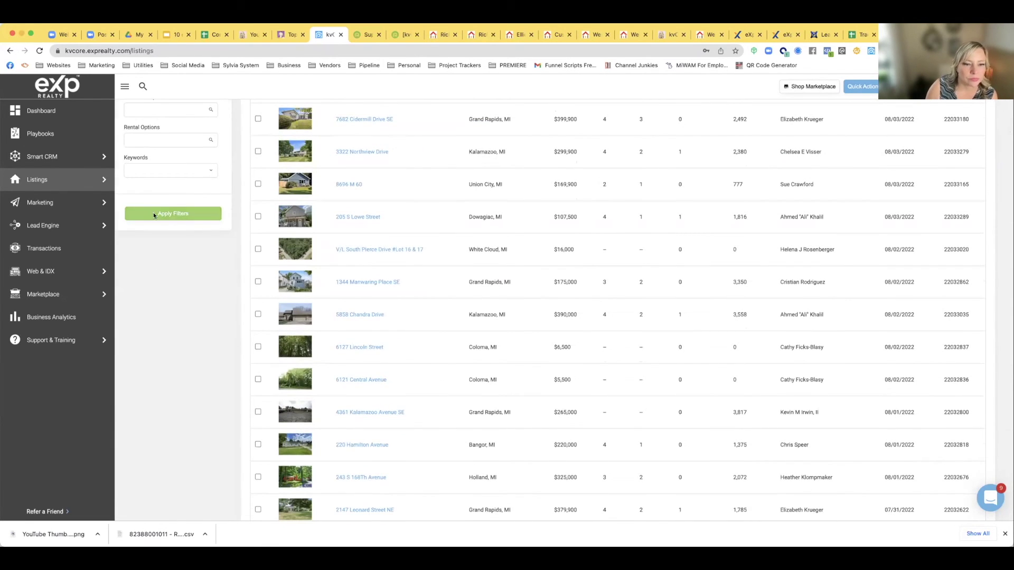
{"action": "left_click", "coordinate": [153, 212]}
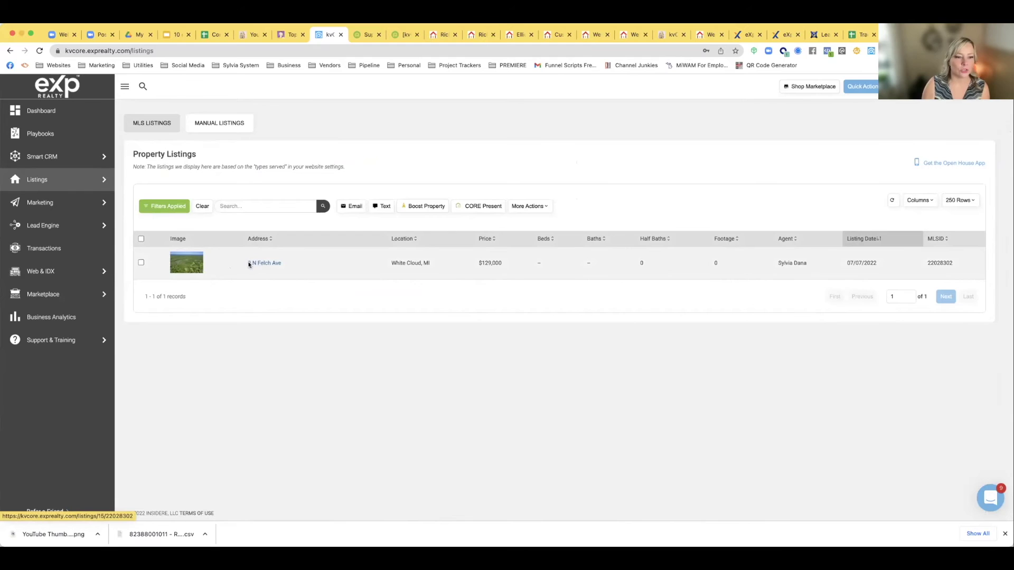
{"action": "left_click", "coordinate": [261, 264]}
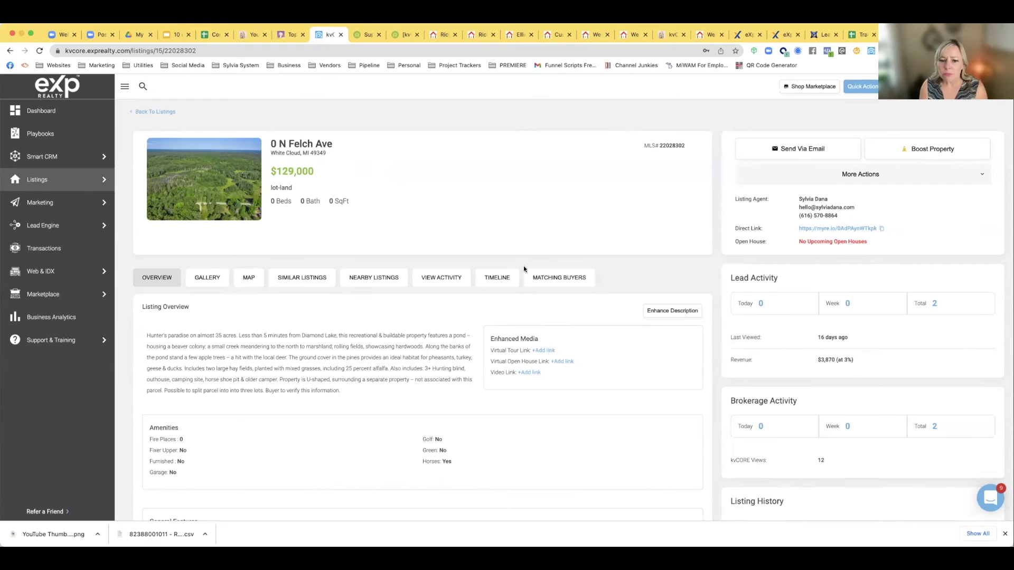
{"action": "scroll", "coordinate": [547, 331], "scroll_direction": "down", "scroll_amount": 3}
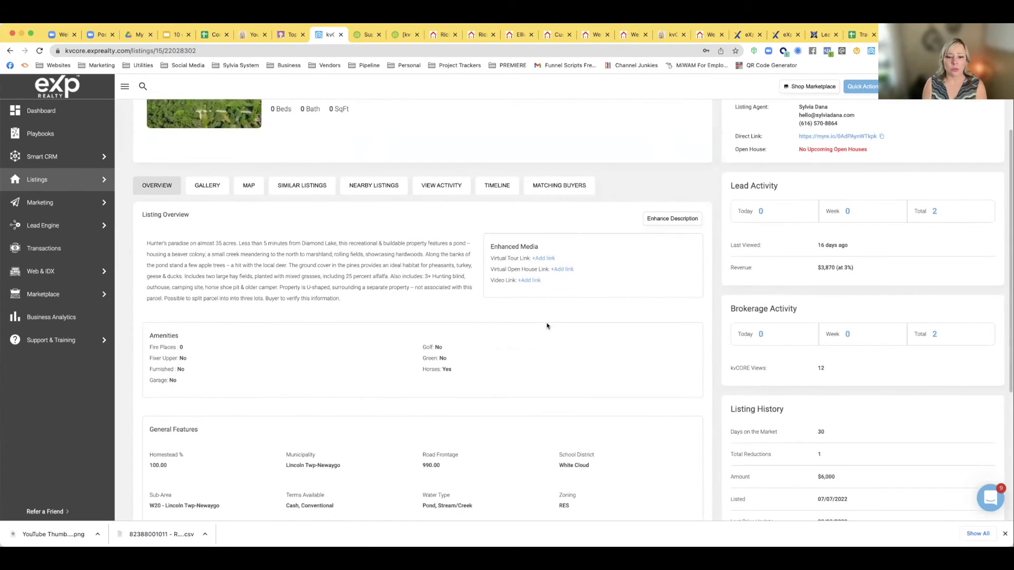
{"action": "scroll", "coordinate": [515, 272], "scroll_direction": "up", "scroll_amount": 3}
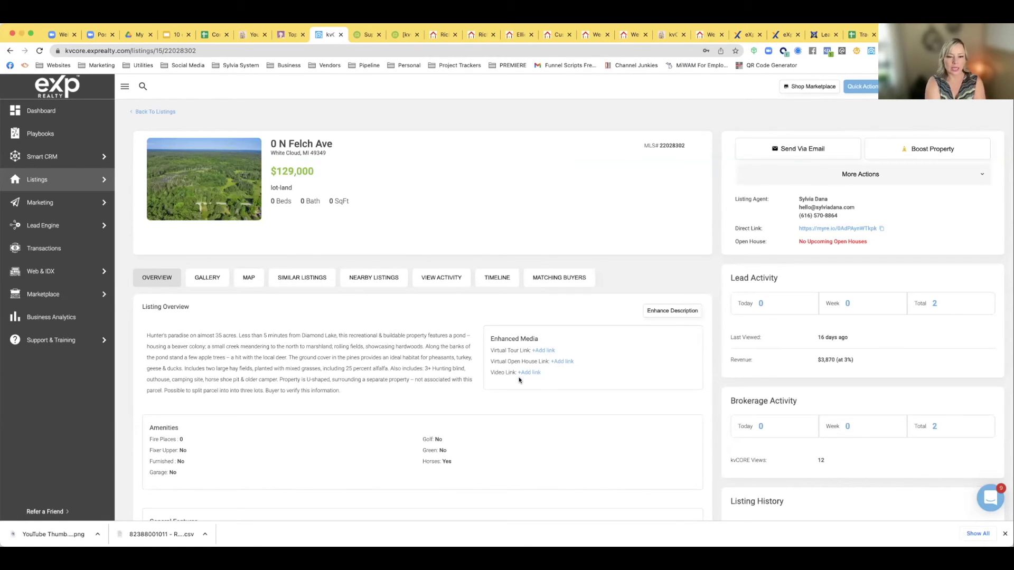
{"action": "scroll", "coordinate": [342, 359], "scroll_direction": "down", "scroll_amount": 6}
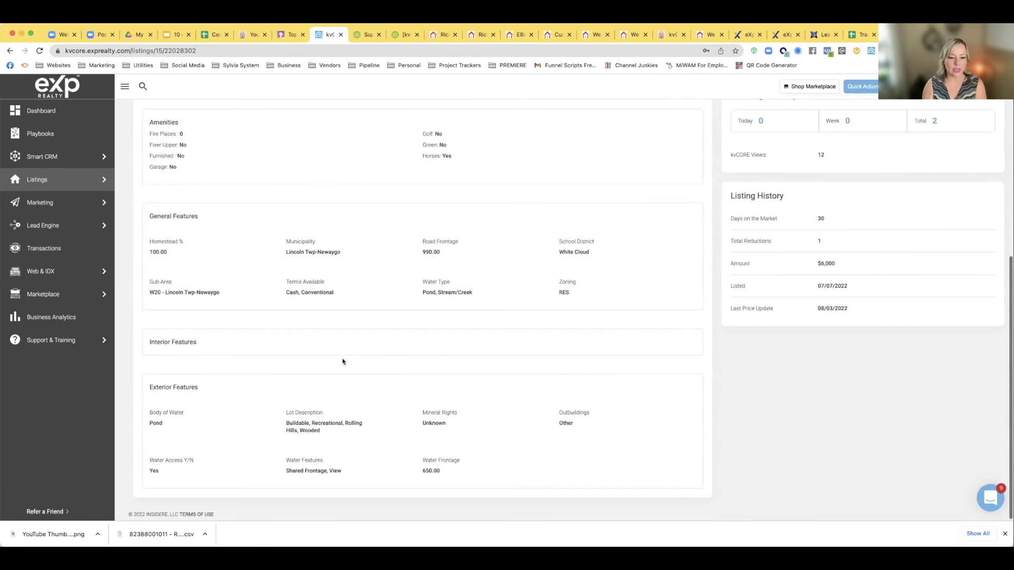
{"action": "scroll", "coordinate": [342, 362], "scroll_direction": "up", "scroll_amount": 6}
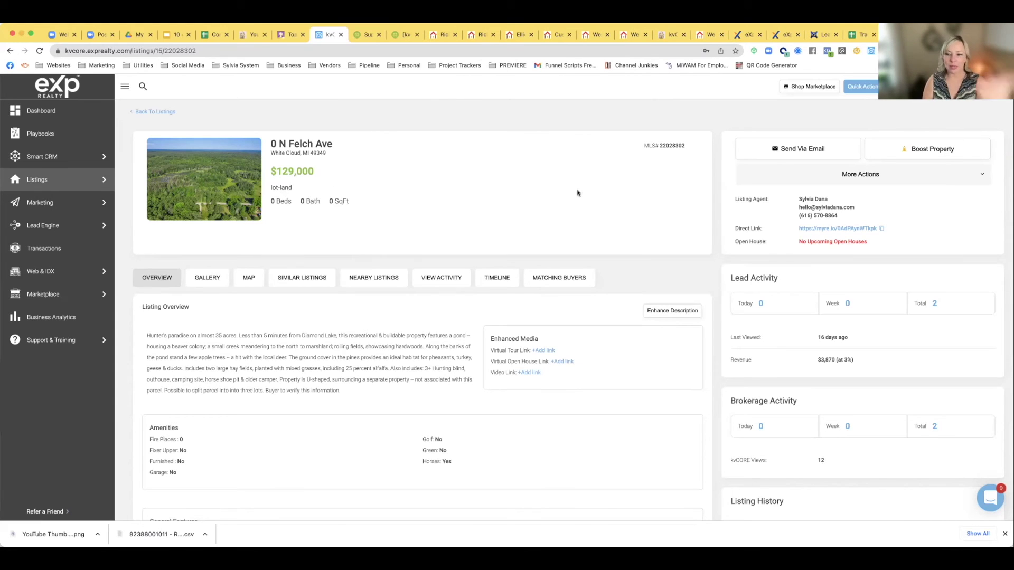
{"action": "left_click", "coordinate": [827, 230]}
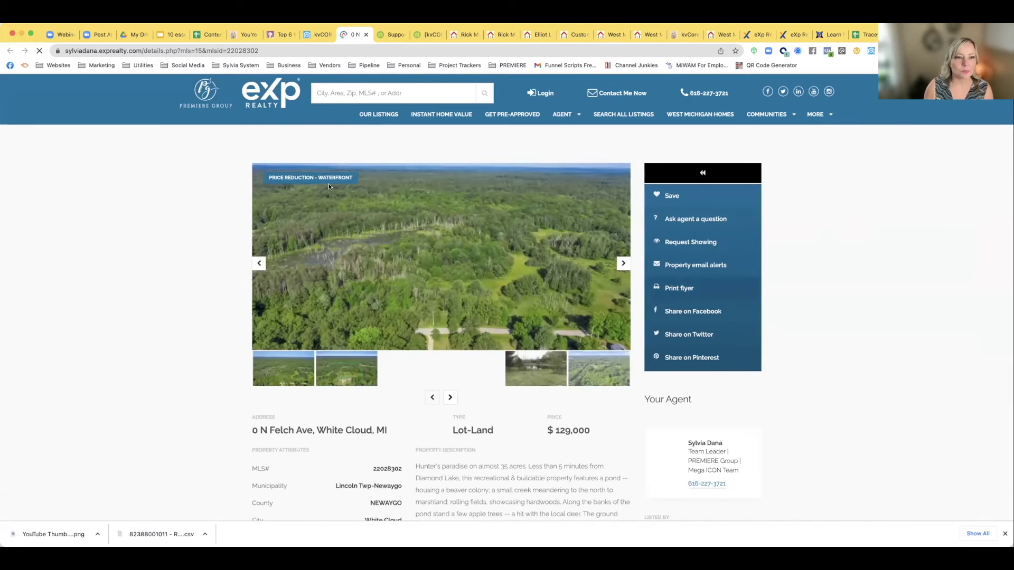
Advance through the listing's photo gallery until the Login & Get Full Access popup appears
{"action": "left_click", "coordinate": [200, 50]}
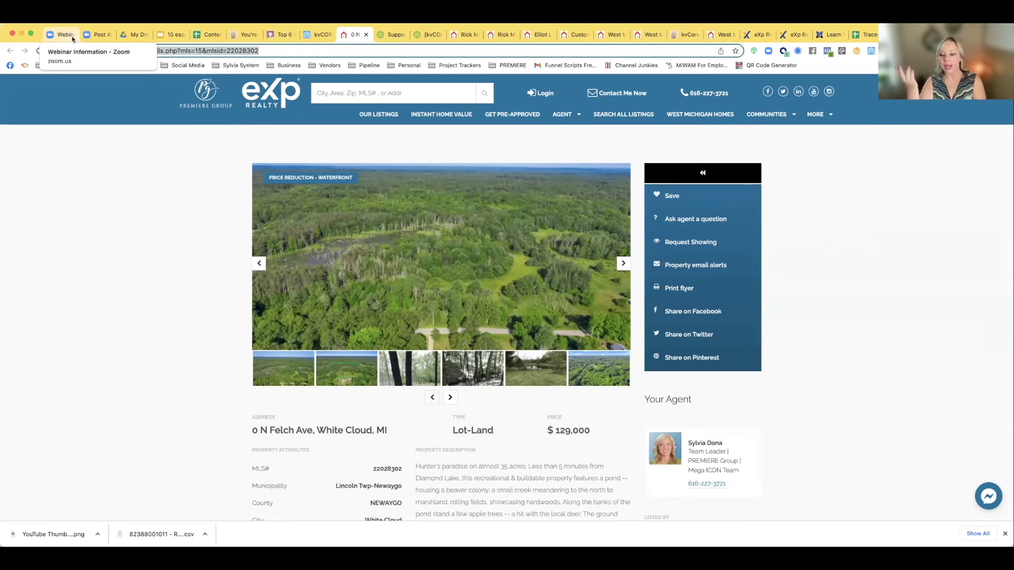
{"action": "left_click", "coordinate": [110, 197]}
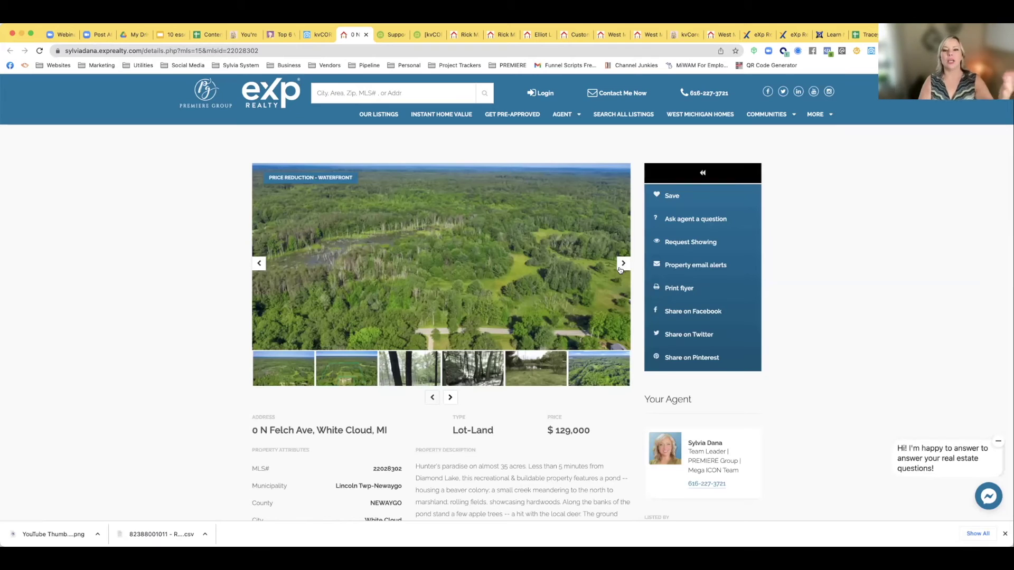
{"action": "left_click", "coordinate": [621, 264]}
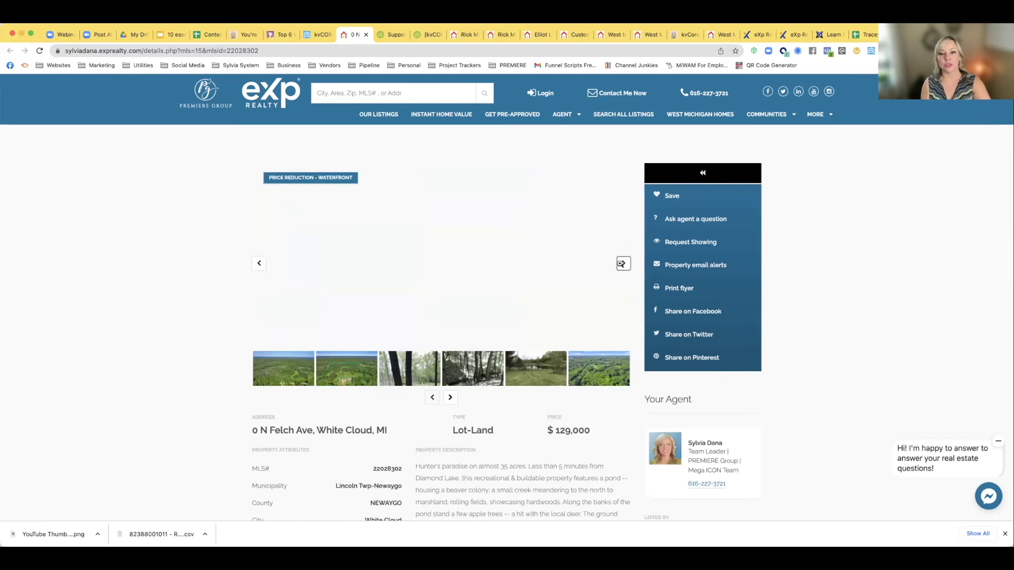
{"action": "left_click", "coordinate": [622, 264]}
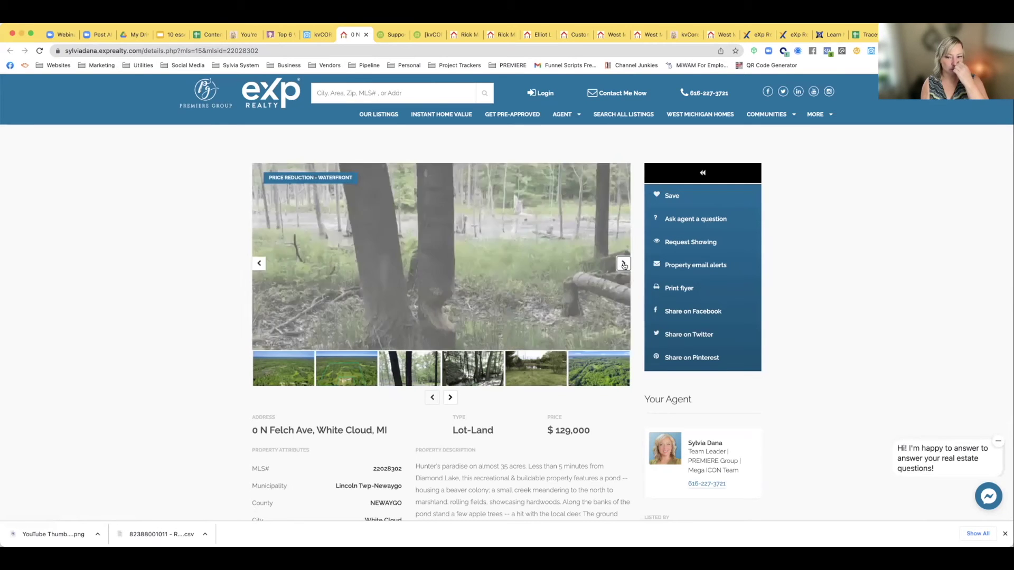
{"action": "left_click", "coordinate": [624, 265]}
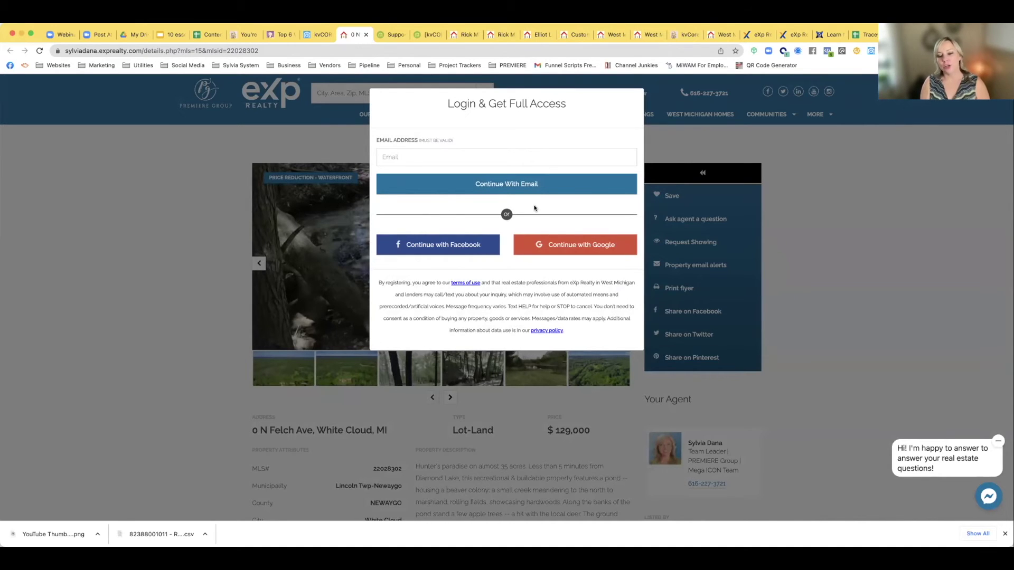
Reload the listing URL, which lands on the IDX home page, then return to kvCORE
{"action": "left_click", "coordinate": [266, 51]}
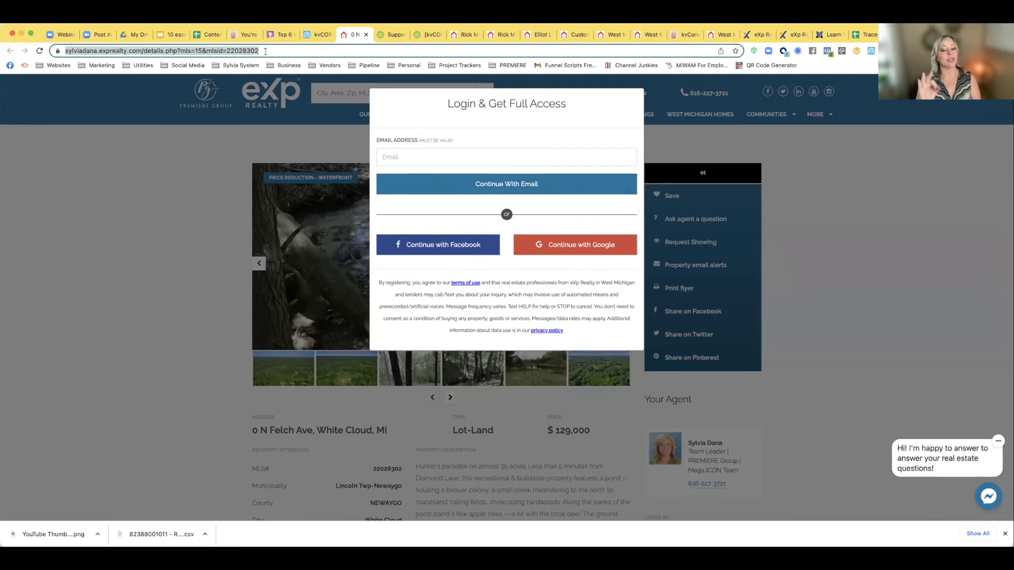
{"action": "left_click", "coordinate": [266, 51]}
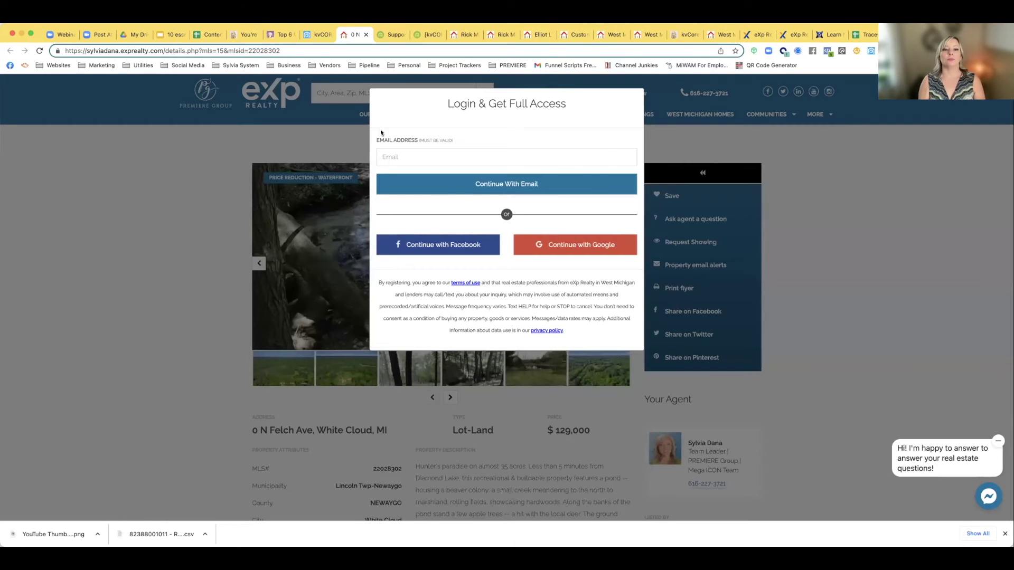
{"action": "key", "text": "Return"}
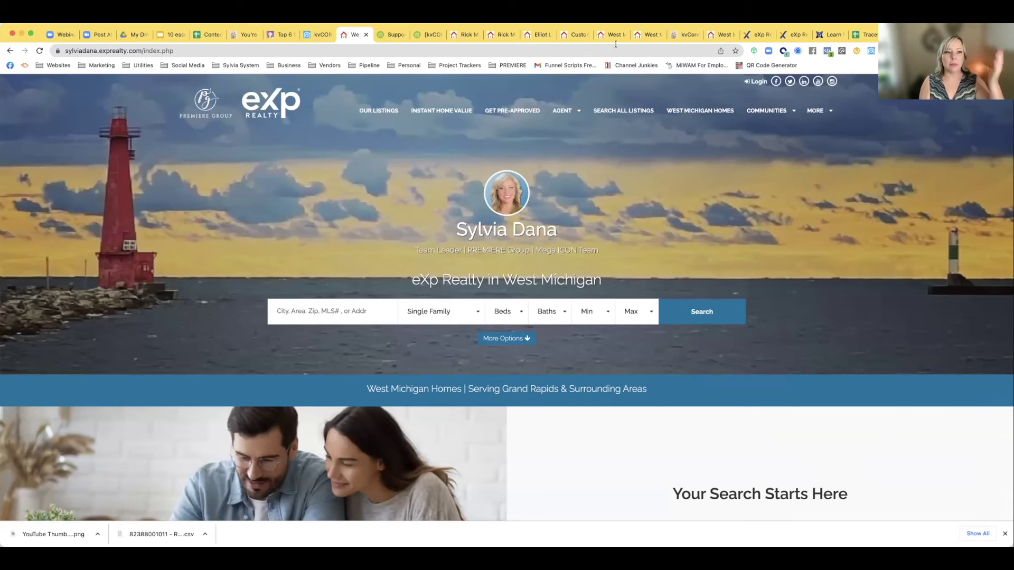
{"action": "left_click", "coordinate": [317, 36]}
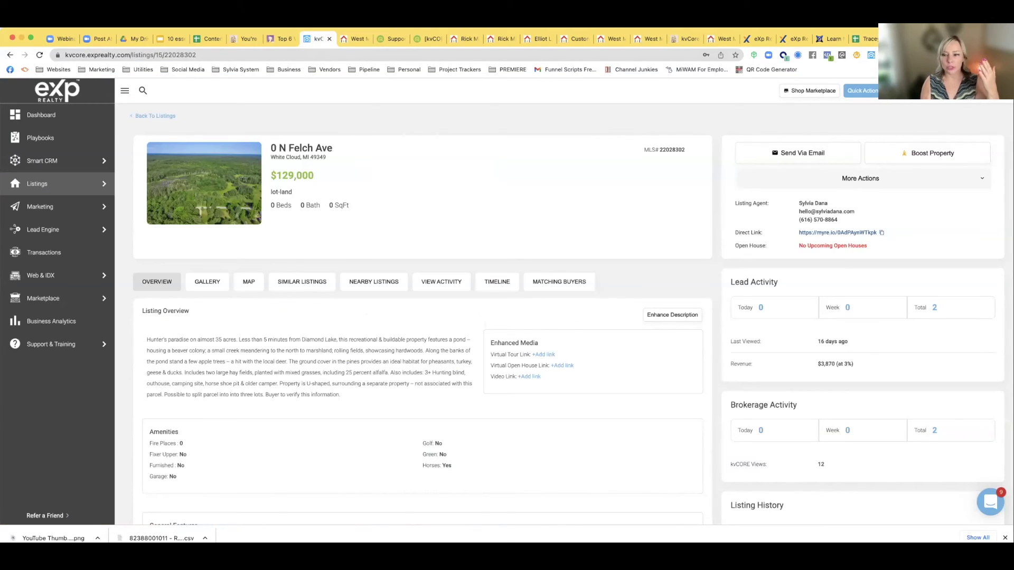
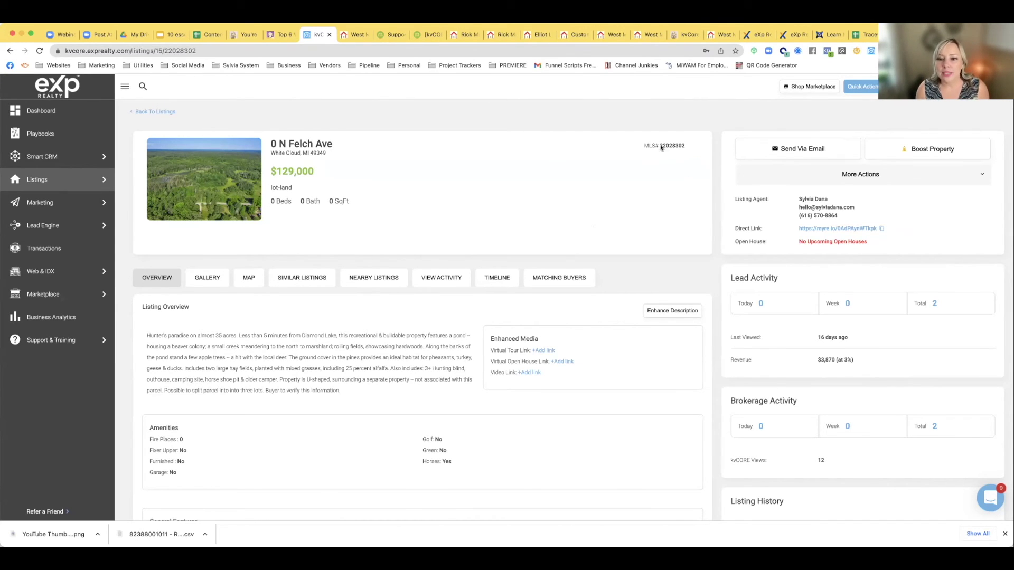
{"action": "left_click_drag", "start_coordinate": [659, 146], "coordinate": [683, 147]}
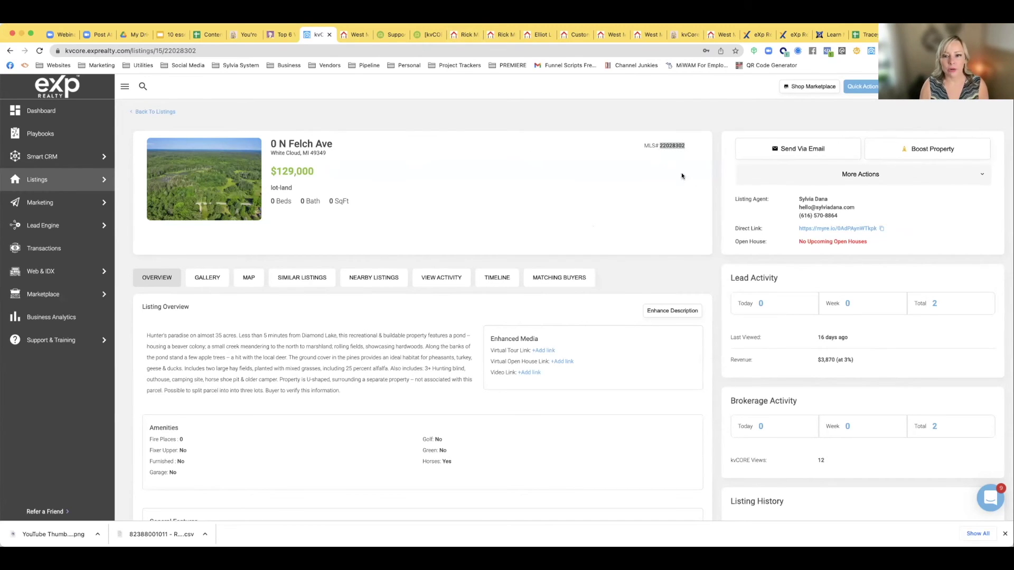
{"action": "left_click", "coordinate": [659, 145]}
{"action": "double_click", "coordinate": [668, 145]}
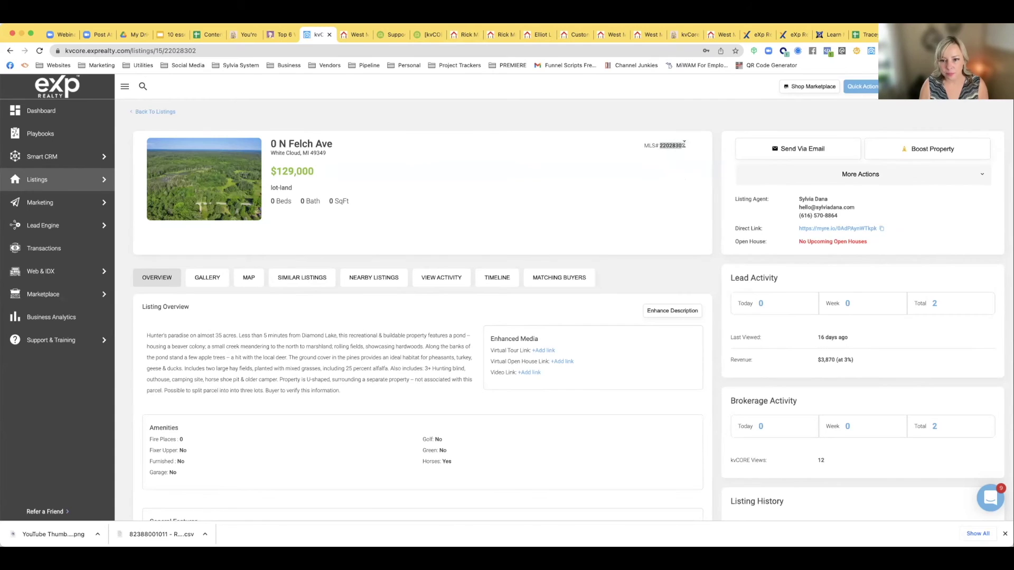
{"action": "mouse_move", "coordinate": [30, 270]}
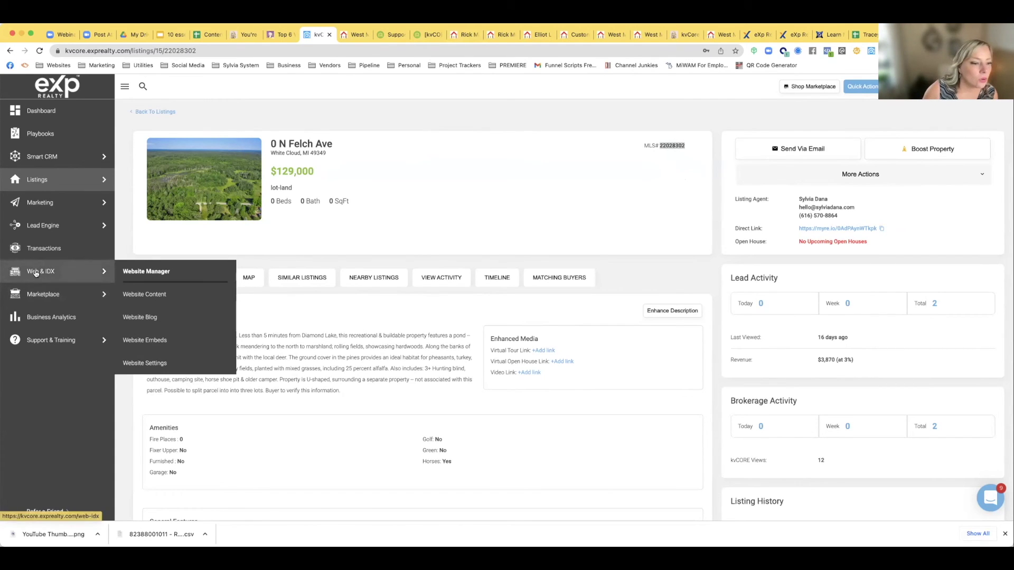
{"action": "mouse_move", "coordinate": [103, 232]}
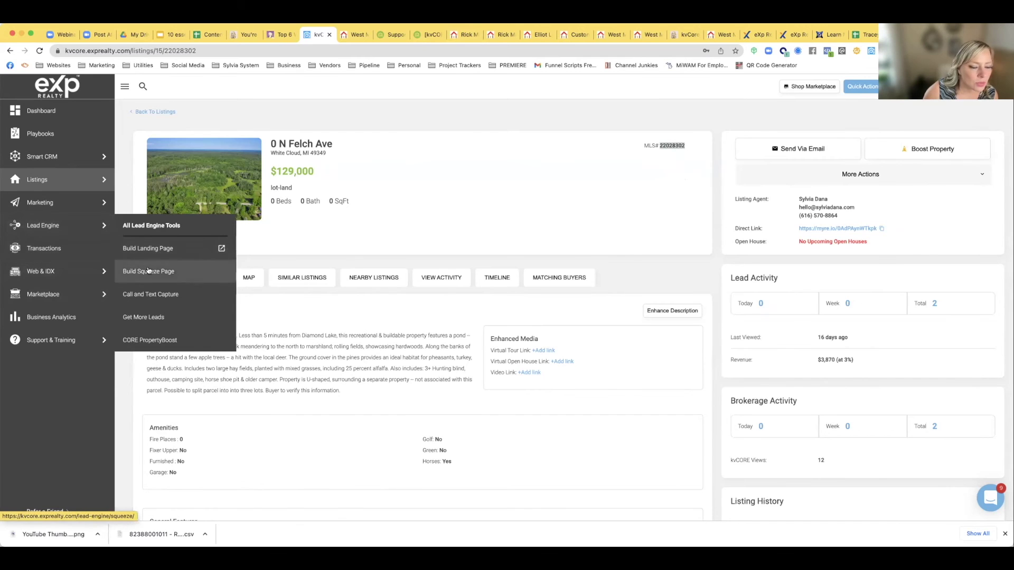
{"action": "left_click", "coordinate": [149, 271]}
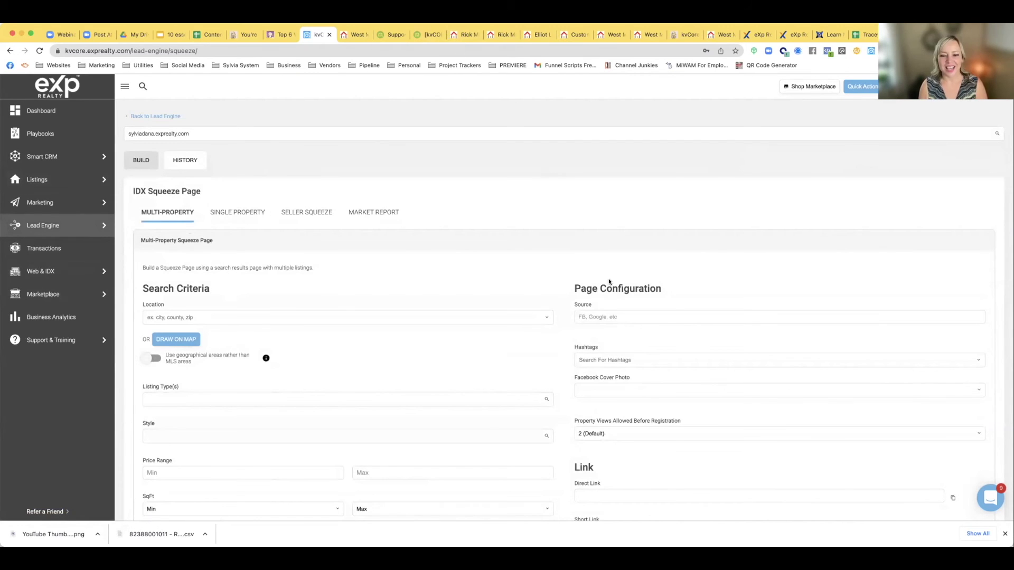
{"action": "left_click", "coordinate": [237, 212]}
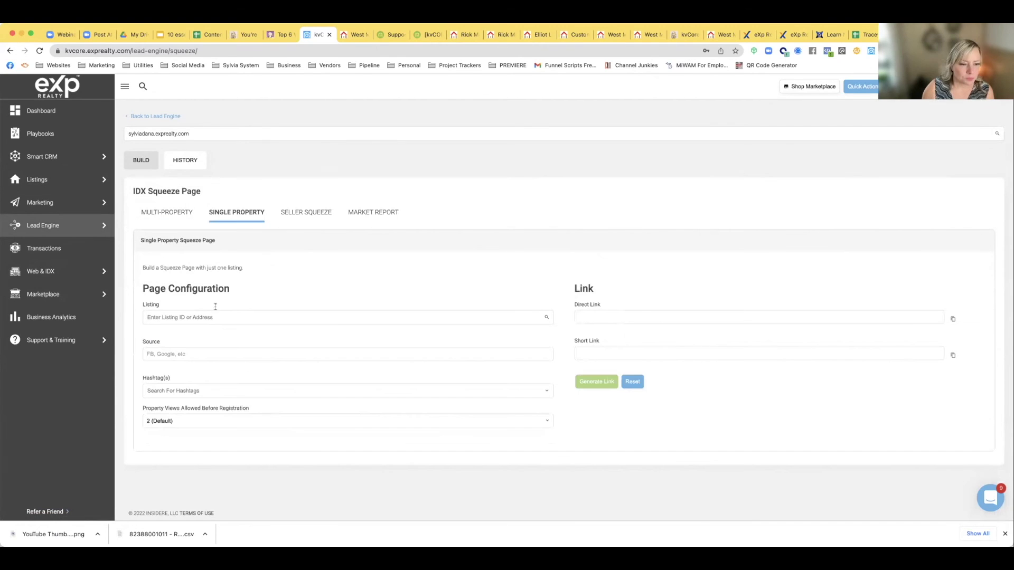
{"action": "key", "text": "super+v"}
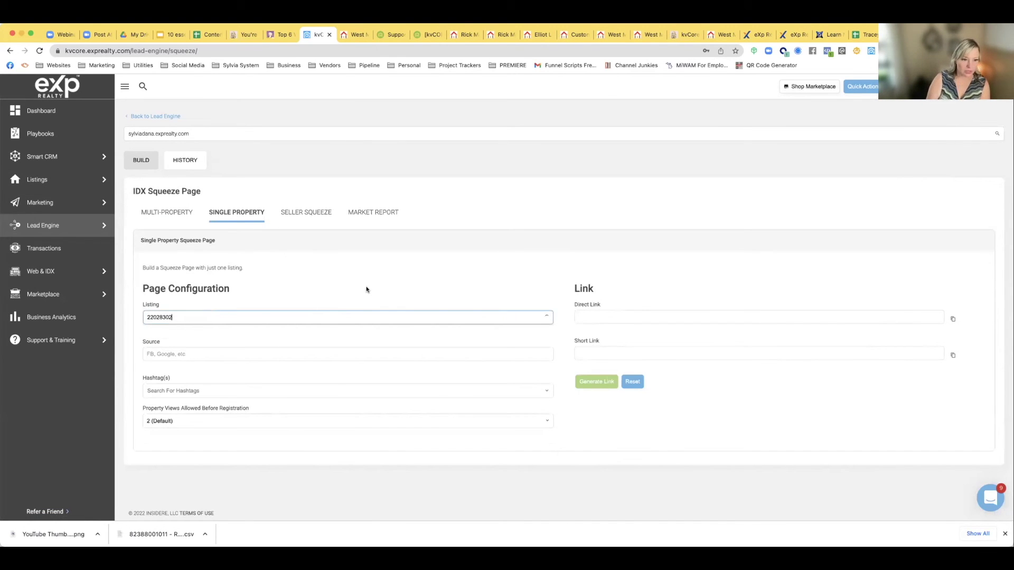
{"action": "left_click", "coordinate": [262, 330]}
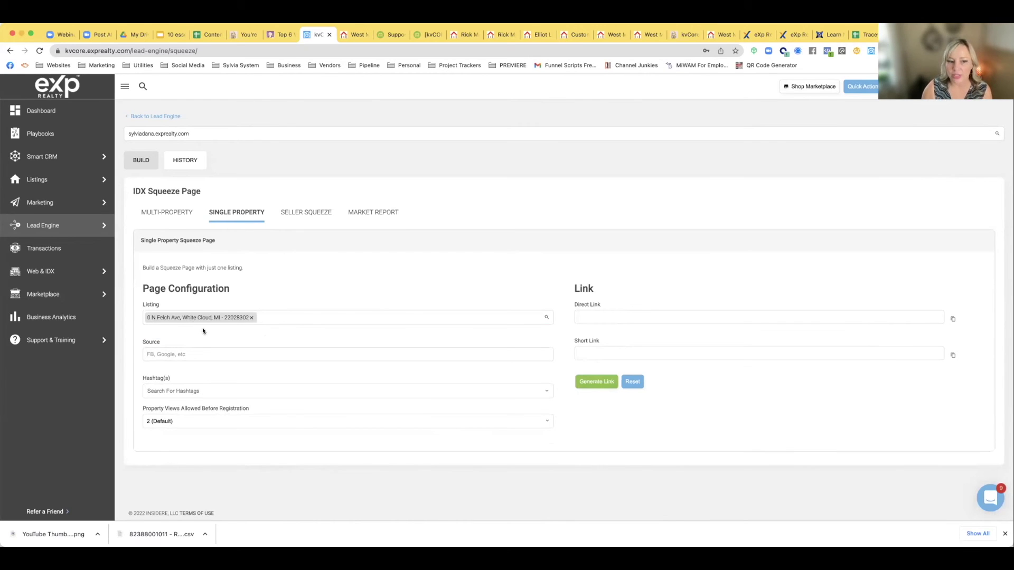
{"action": "left_click", "coordinate": [183, 356]}
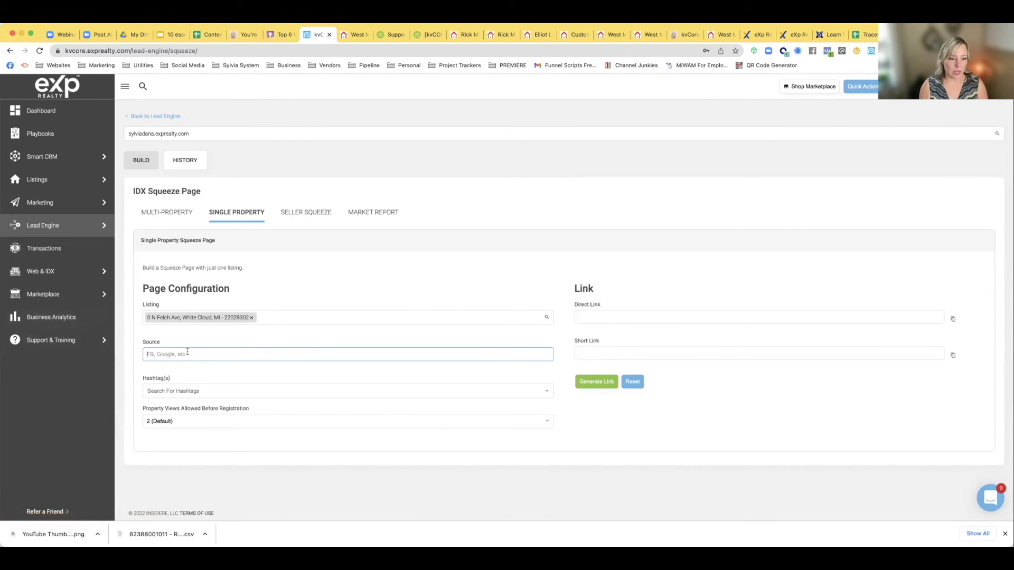
Enter FB in the squeeze page's Source field
{"action": "type", "text": "FB"}
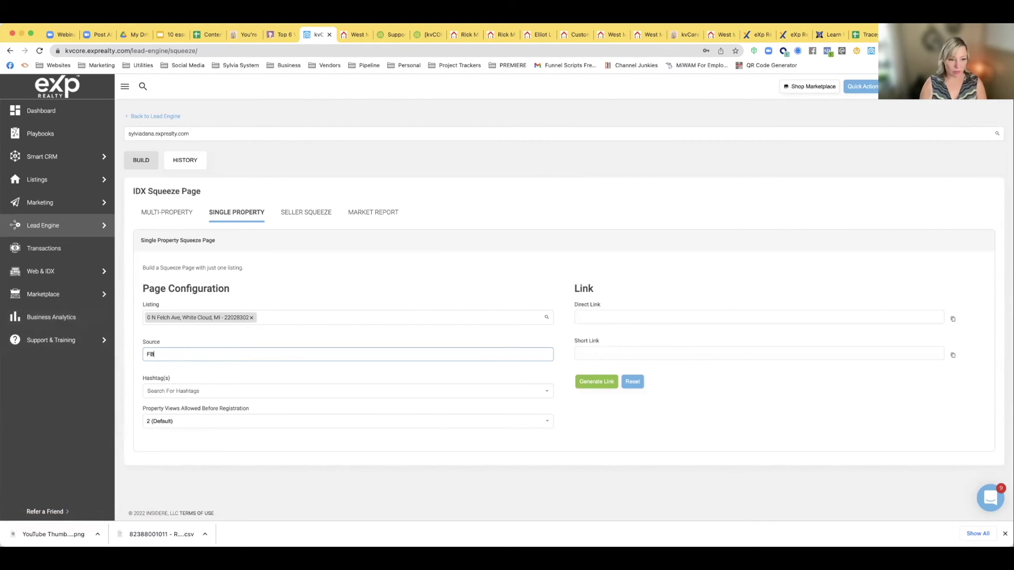
{"action": "left_click", "coordinate": [170, 343]}
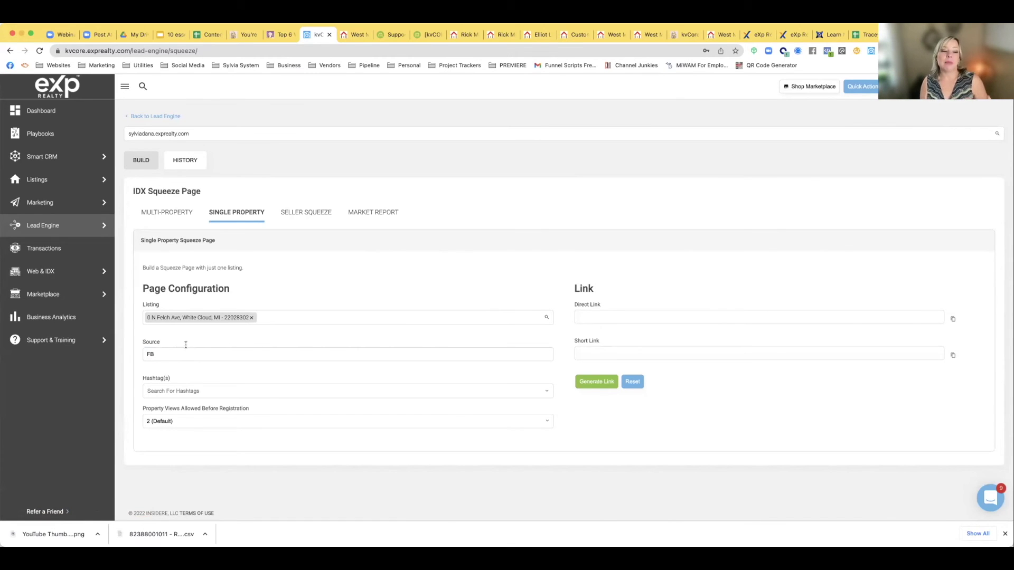
{"action": "type", "text": "B"}
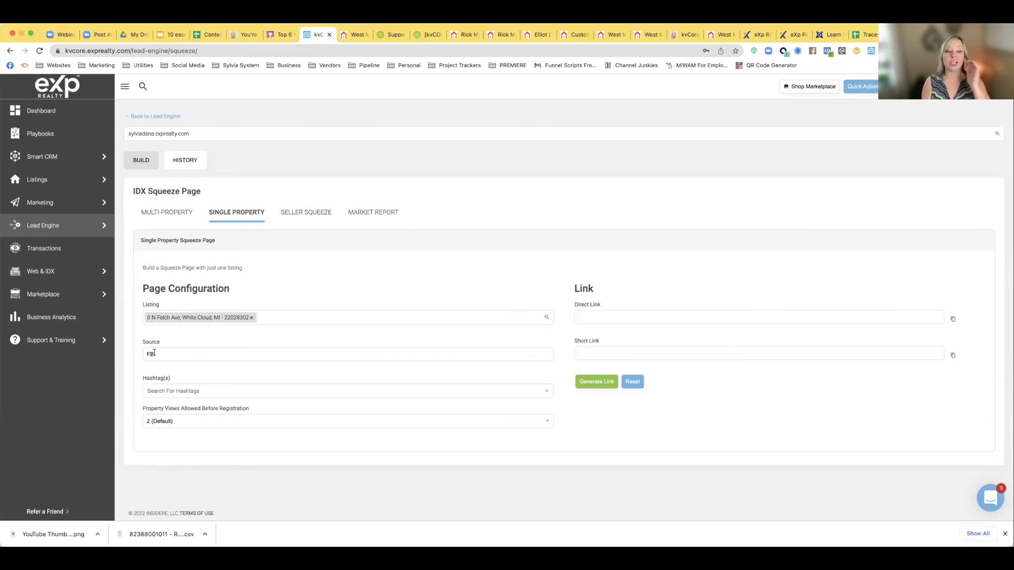
{"action": "left_click_drag", "start_coordinate": [157, 353], "coordinate": [132, 354]}
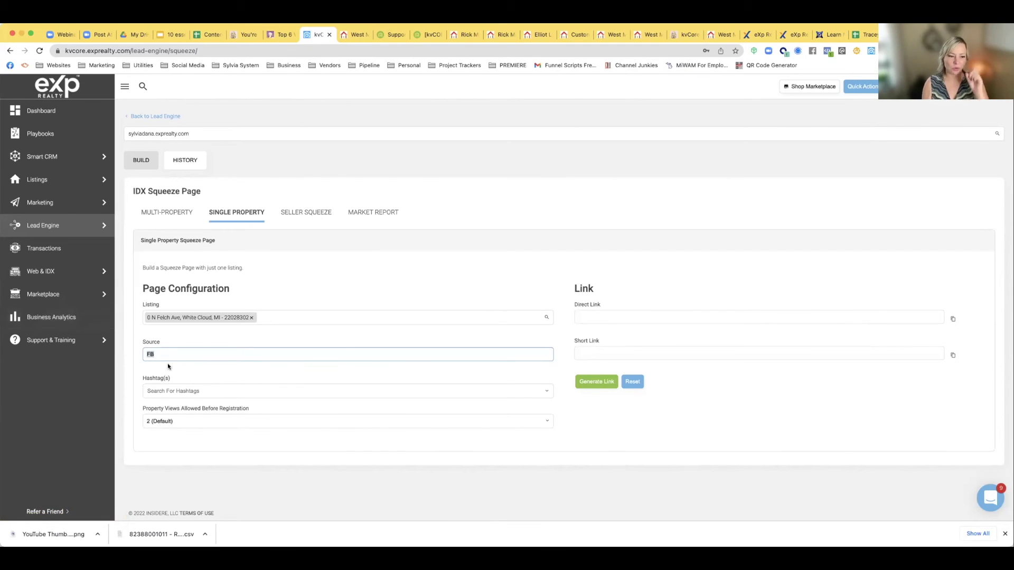
{"action": "left_click", "coordinate": [165, 389]}
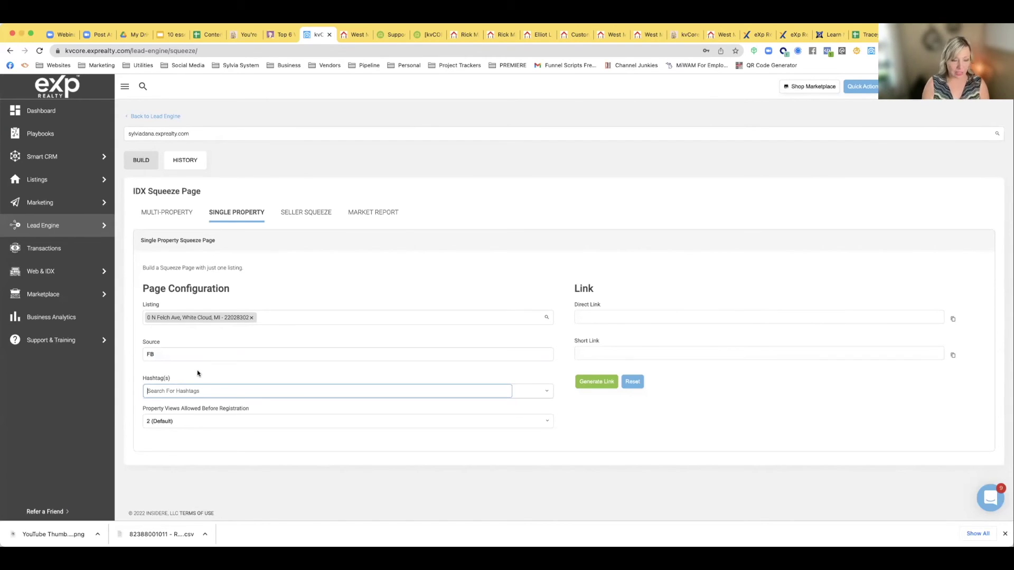
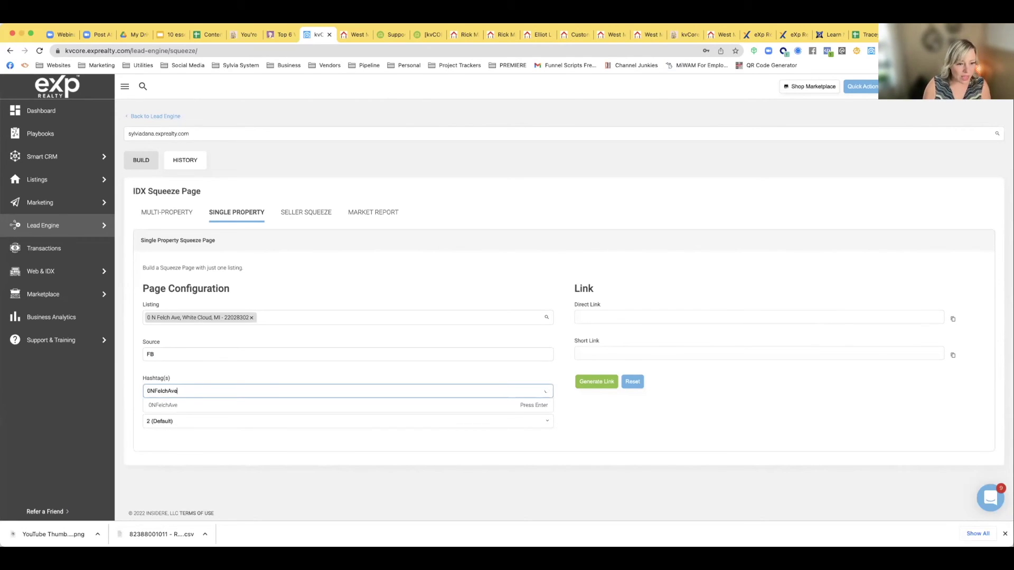
{"action": "left_click", "coordinate": [161, 405]}
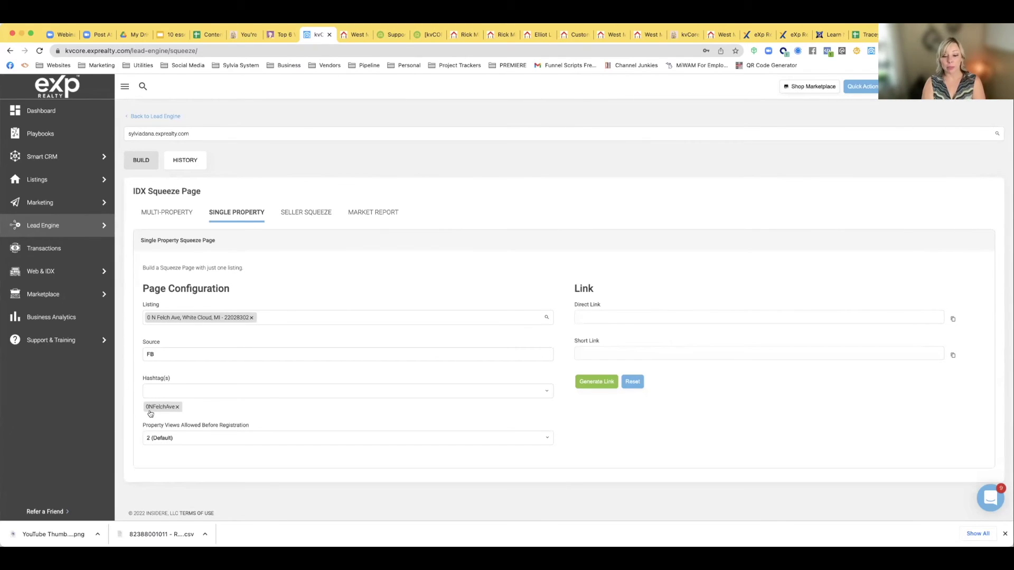
{"action": "left_click", "coordinate": [157, 391]}
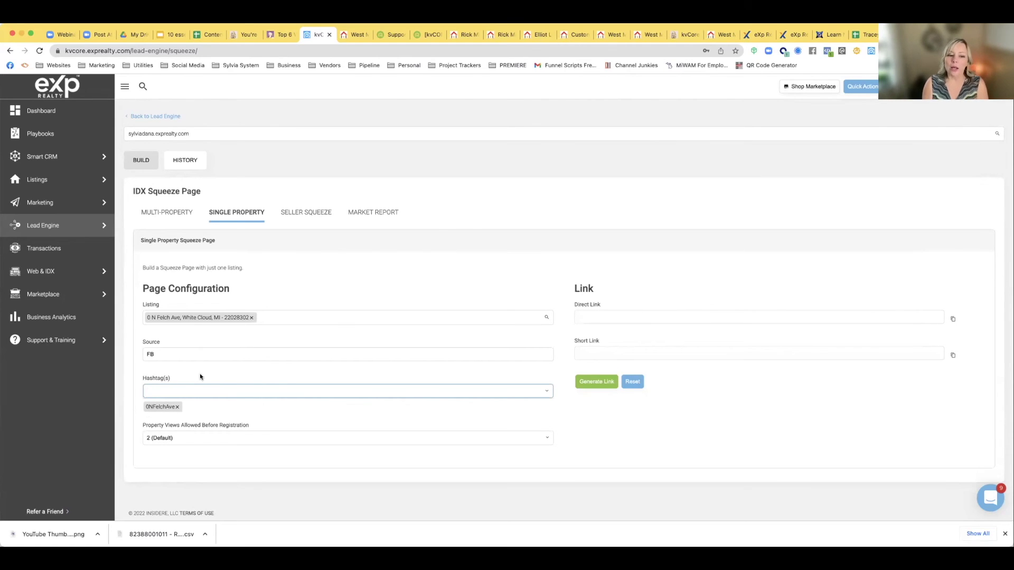
{"action": "type", "text": "W"}
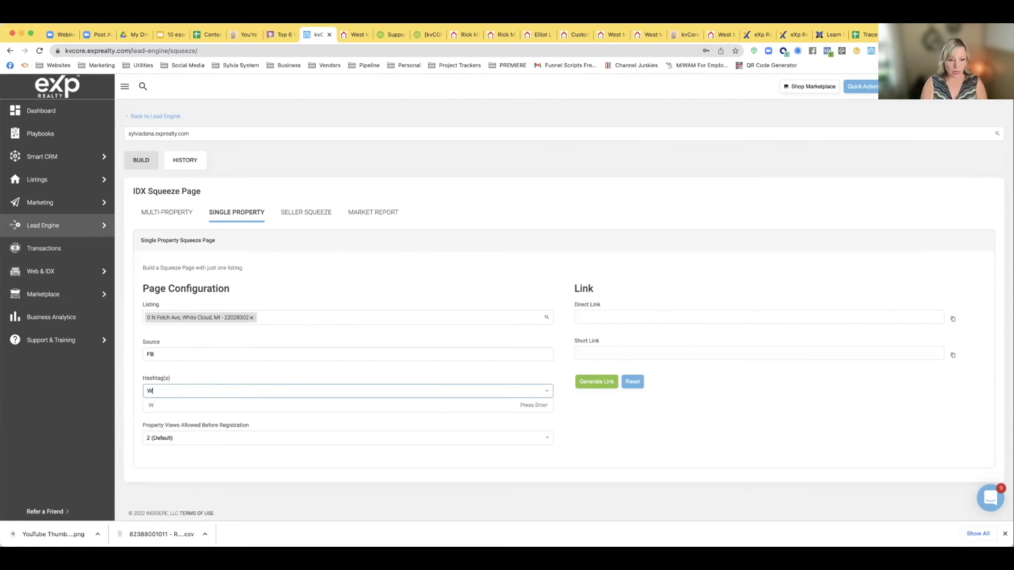
{"action": "type", "text": "hiteCloud"}
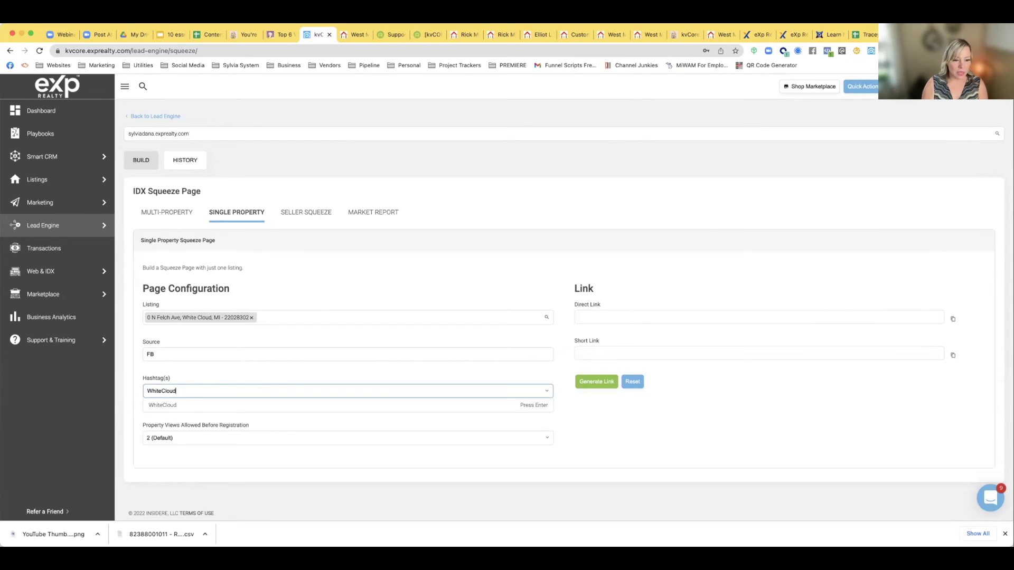
{"action": "left_click", "coordinate": [182, 405]}
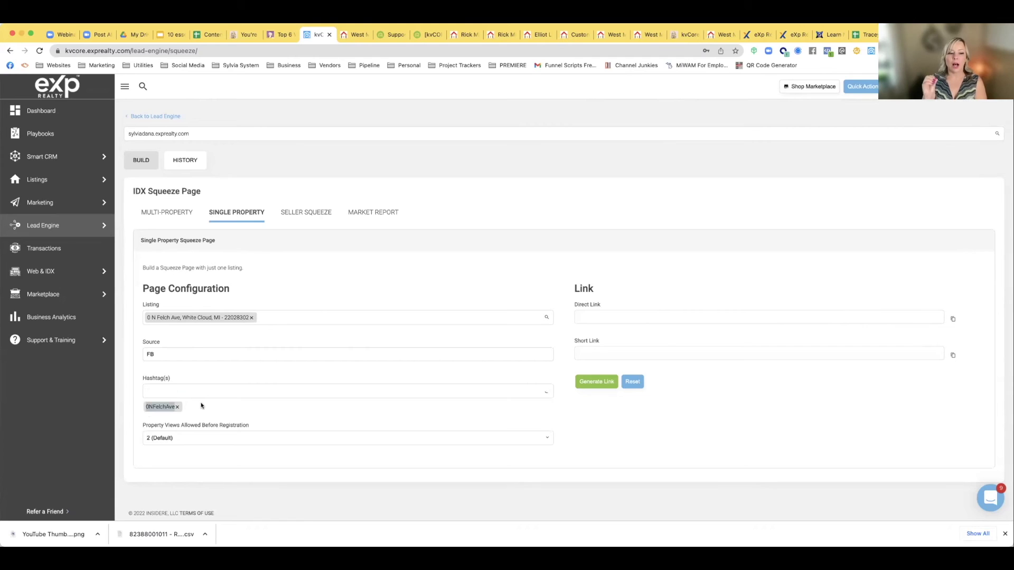
{"action": "left_click", "coordinate": [200, 392]}
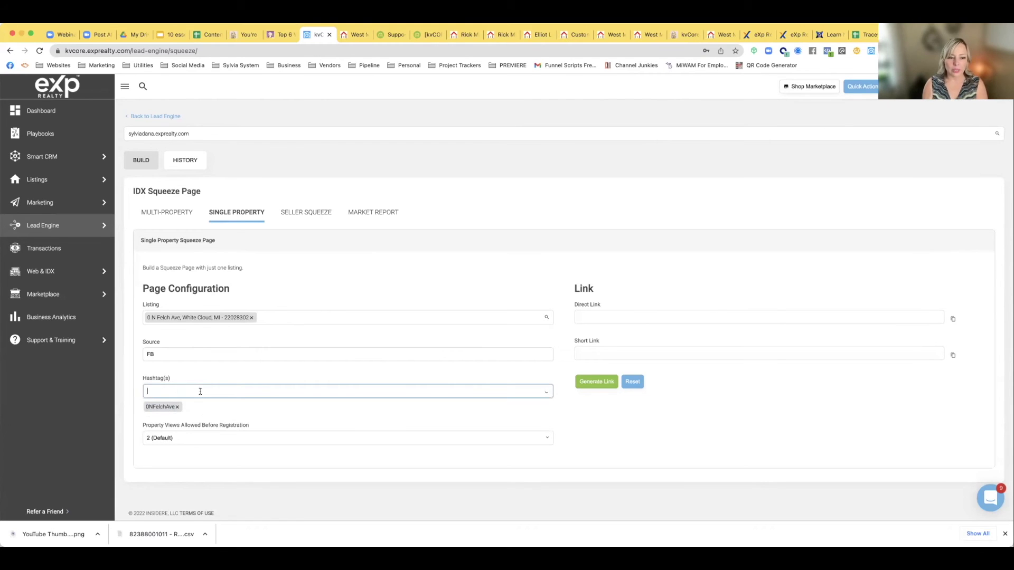
{"action": "type", "text": "White"}
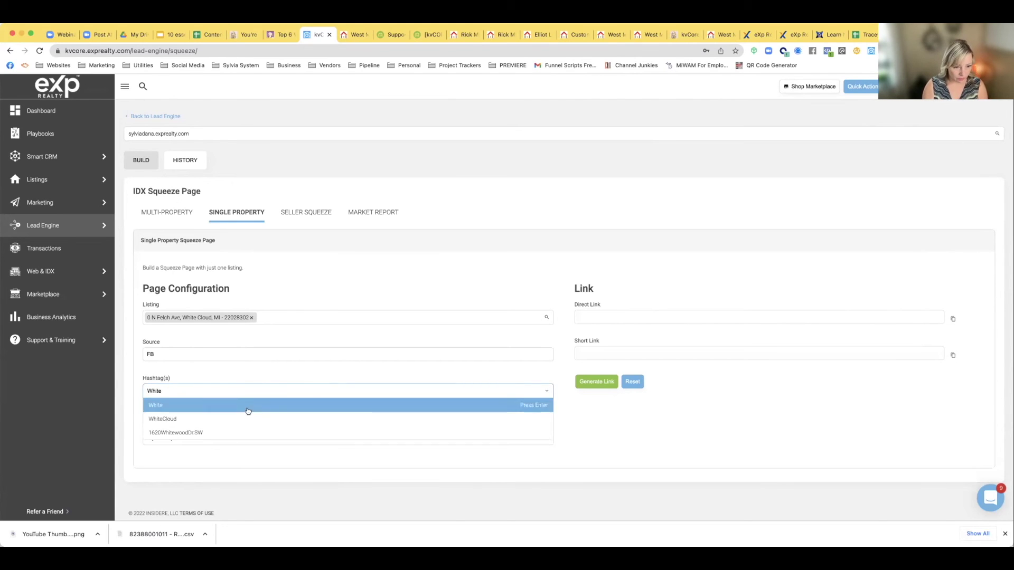
{"action": "left_click", "coordinate": [243, 417]}
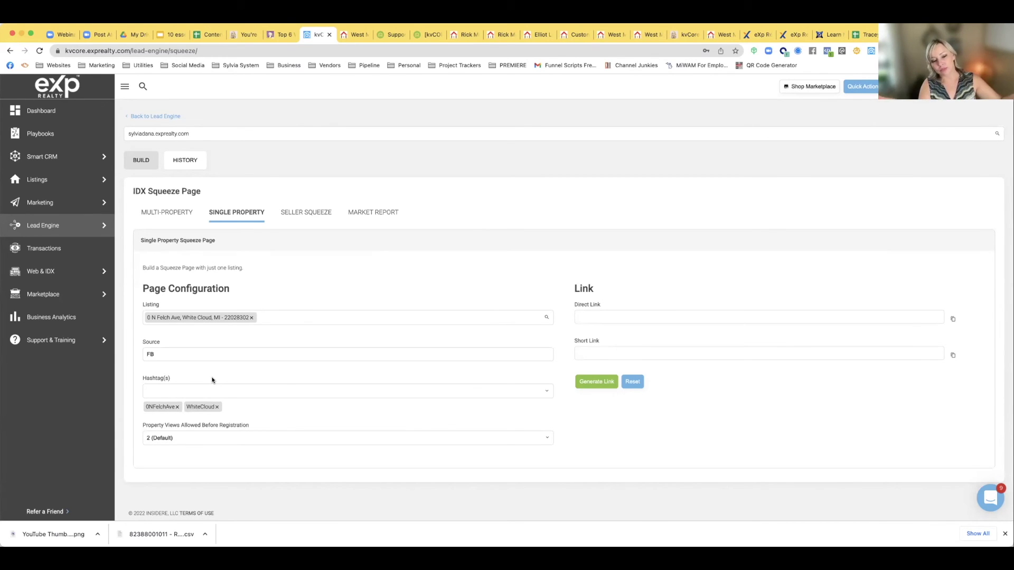
Add FacebookBuyer as a third hashtag
{"action": "left_click", "coordinate": [196, 392]}
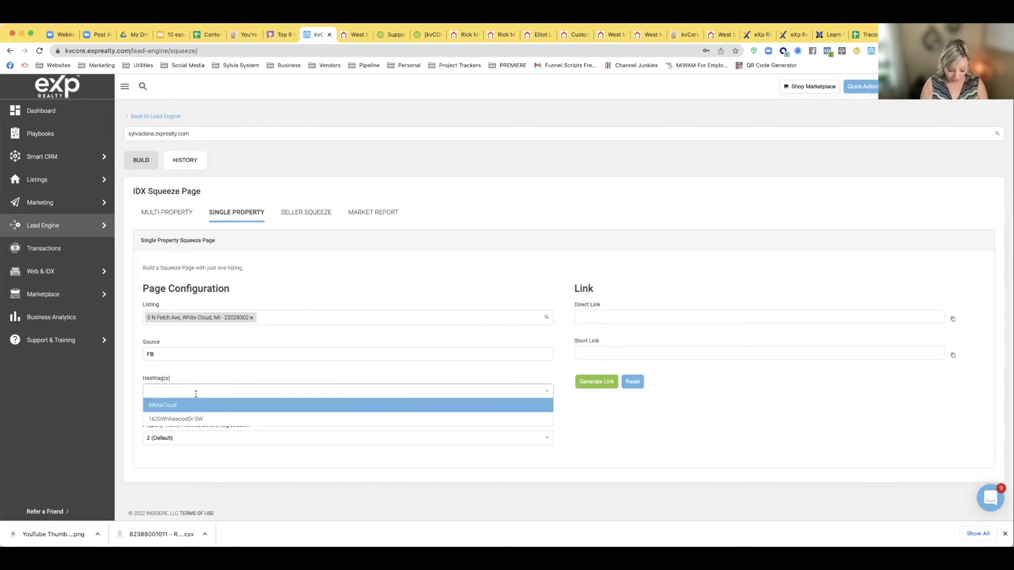
{"action": "type", "text": "facebook"}
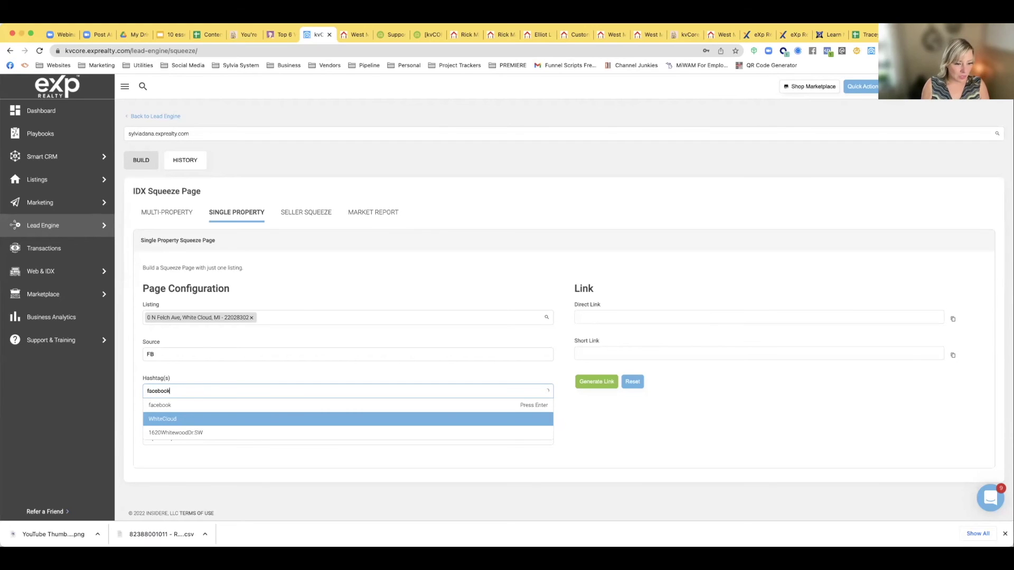
{"action": "type", "text": "buyer"}
{"action": "left_click", "coordinate": [194, 417]}
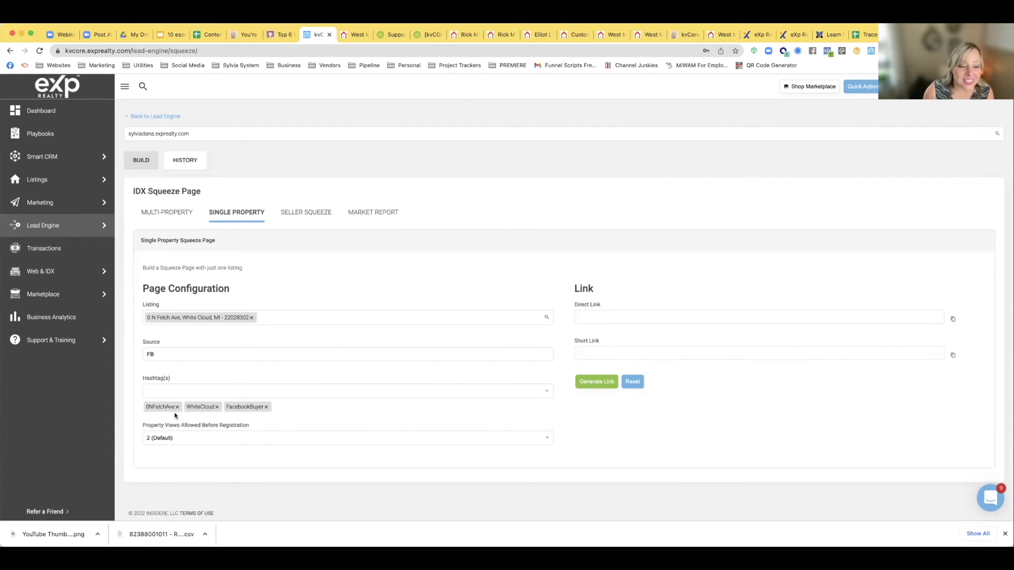
{"action": "left_click", "coordinate": [177, 437]}
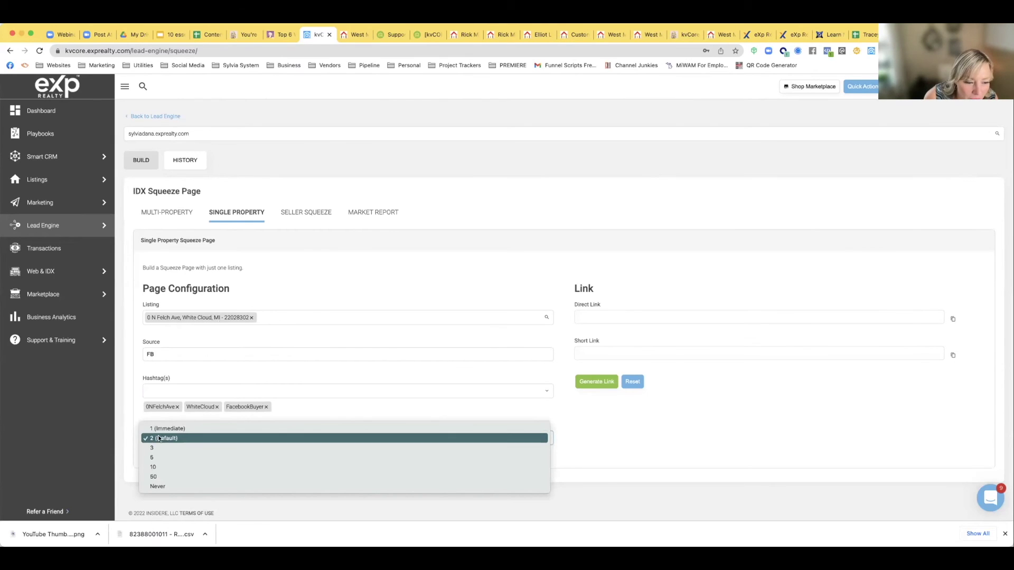
Require registration after 1 (Immediate) property view and generate the page's links
{"action": "left_click", "coordinate": [159, 428]}
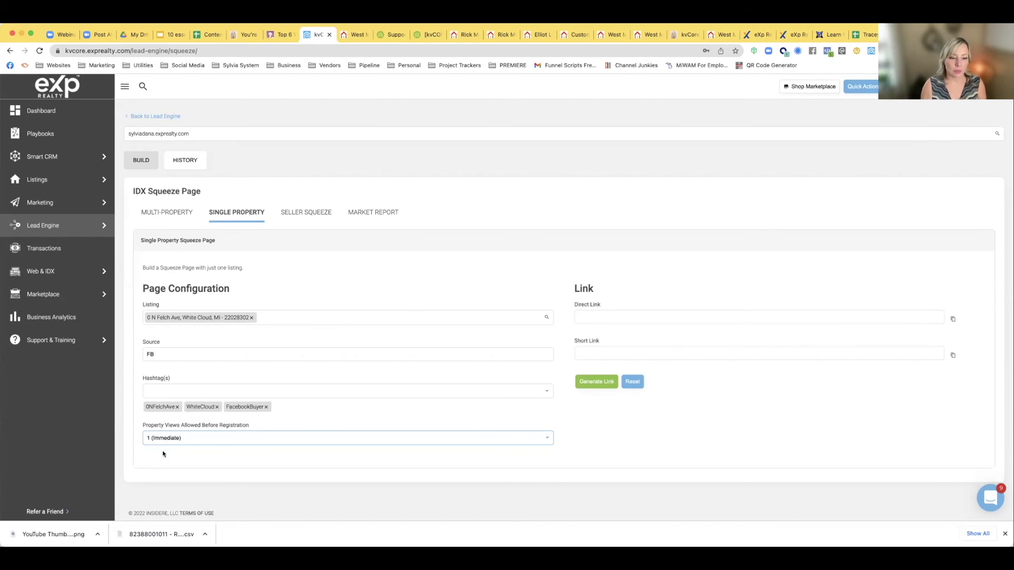
{"action": "left_click", "coordinate": [598, 381]}
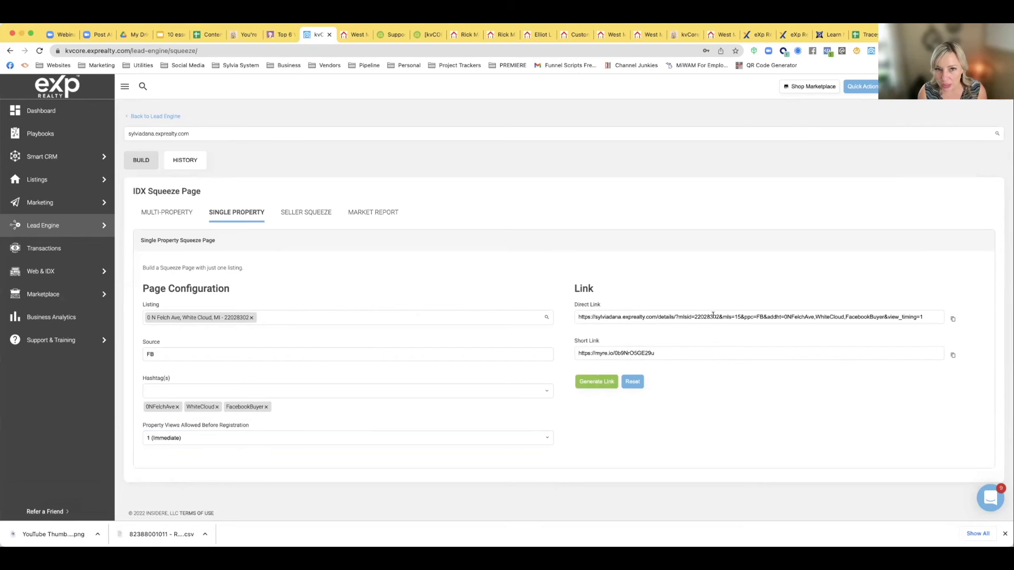
Select the whole generated short link URL and copy it
{"action": "left_click_drag", "start_coordinate": [577, 317], "coordinate": [888, 316]}
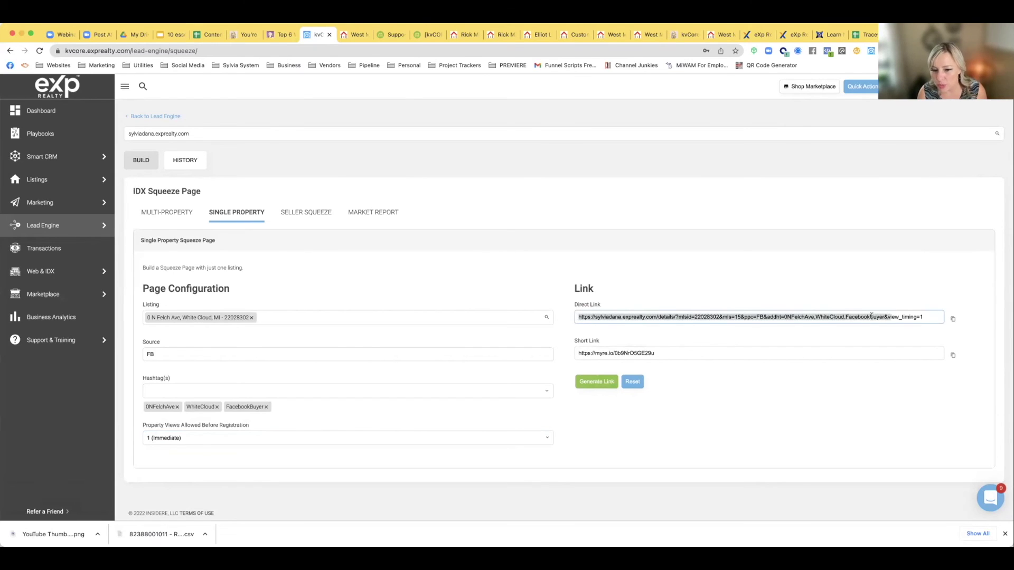
{"action": "left_click_drag", "start_coordinate": [577, 352], "coordinate": [669, 352]}
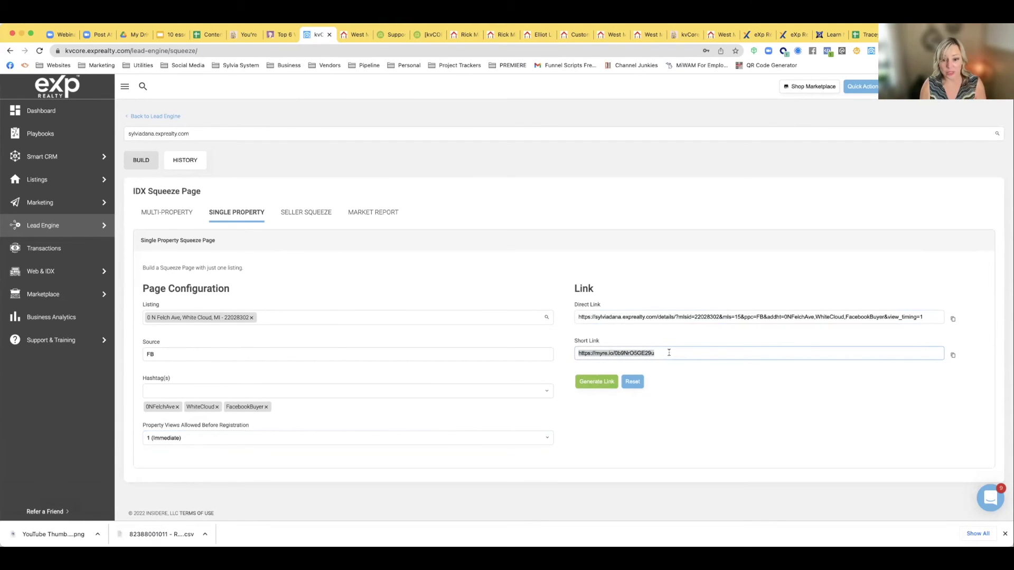
{"action": "left_click", "coordinate": [608, 352]}
{"action": "left_click_drag", "start_coordinate": [613, 352], "coordinate": [573, 353]}
{"action": "left_click_drag", "start_coordinate": [660, 353], "coordinate": [568, 354]}
{"action": "key", "text": "super+c"}
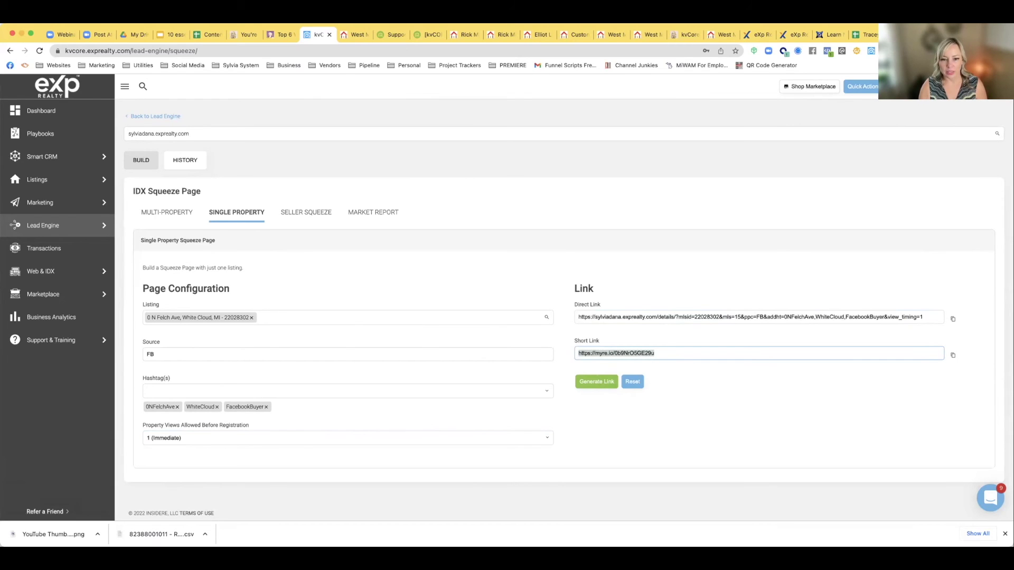
{"action": "key", "text": "super+t"}
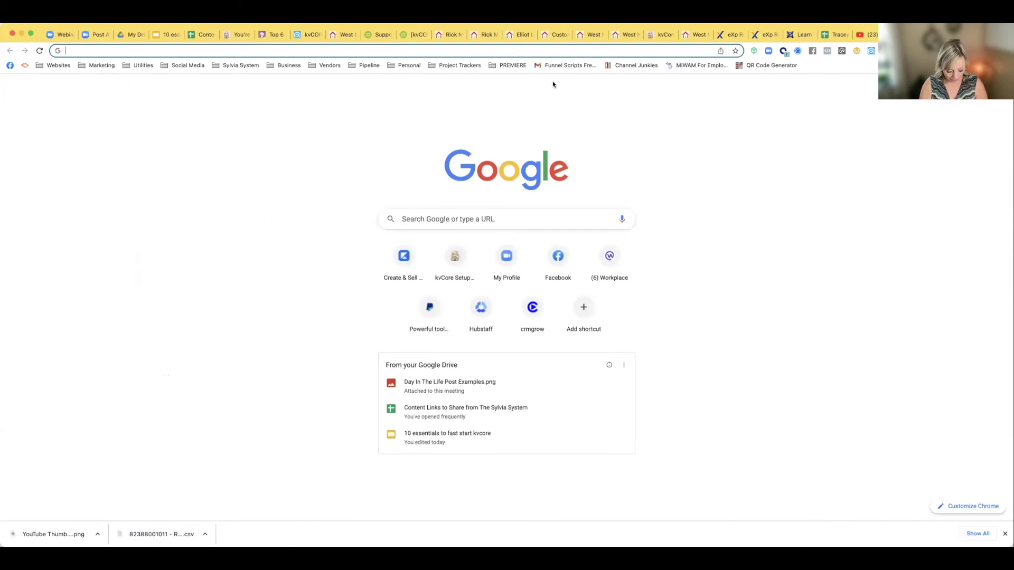
Load the copied short link in a new tab to view the listing's squeeze page
{"action": "key", "text": "super+v"}
{"action": "key", "text": "Return"}
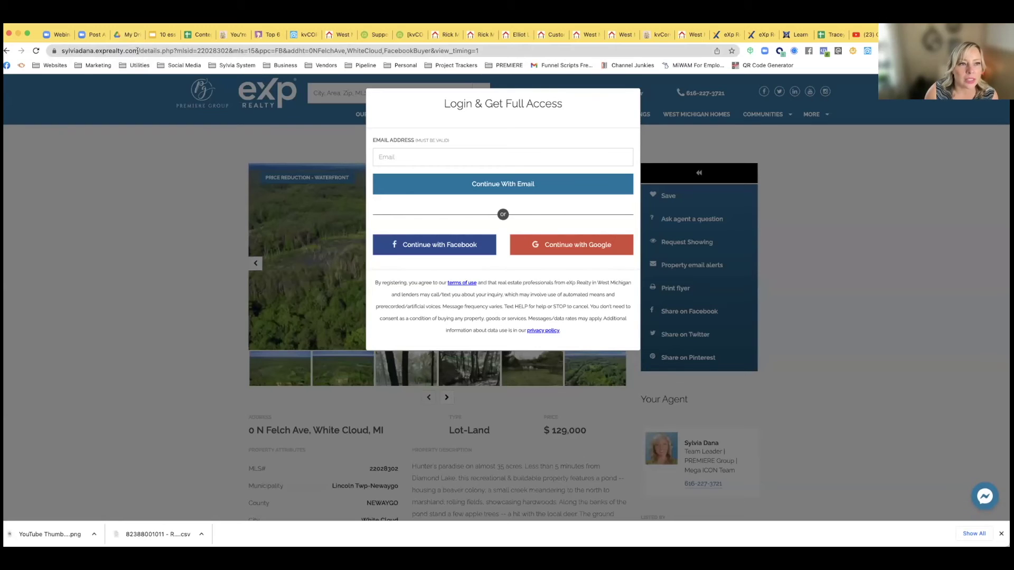
Highlight the URL's domain, mlsid, source, hashtag and view_timing parameters one by one
{"action": "left_click_drag", "start_coordinate": [62, 51], "coordinate": [137, 51]}
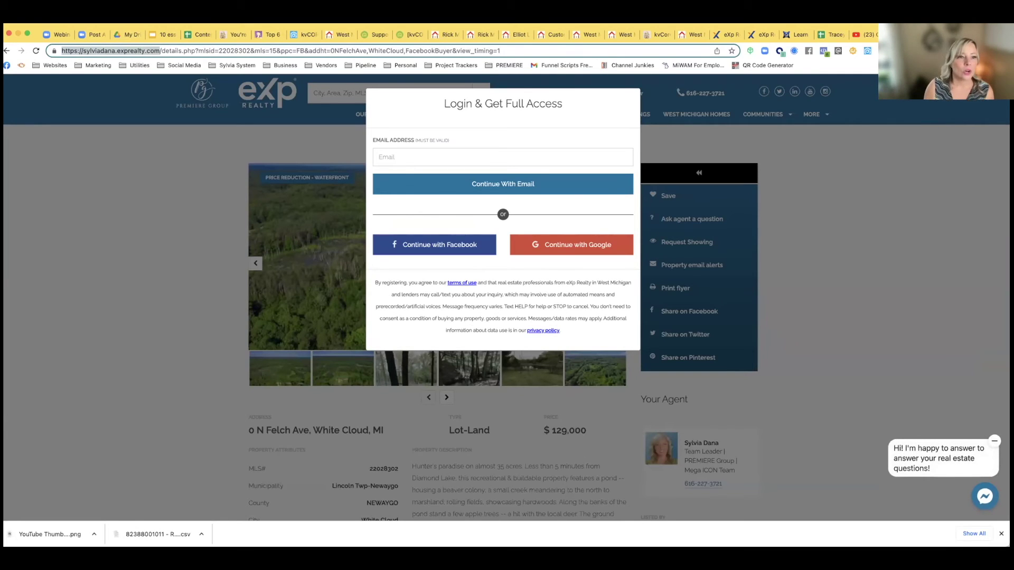
{"action": "left_click", "coordinate": [74, 52]}
{"action": "left_click_drag", "start_coordinate": [62, 51], "coordinate": [157, 49]}
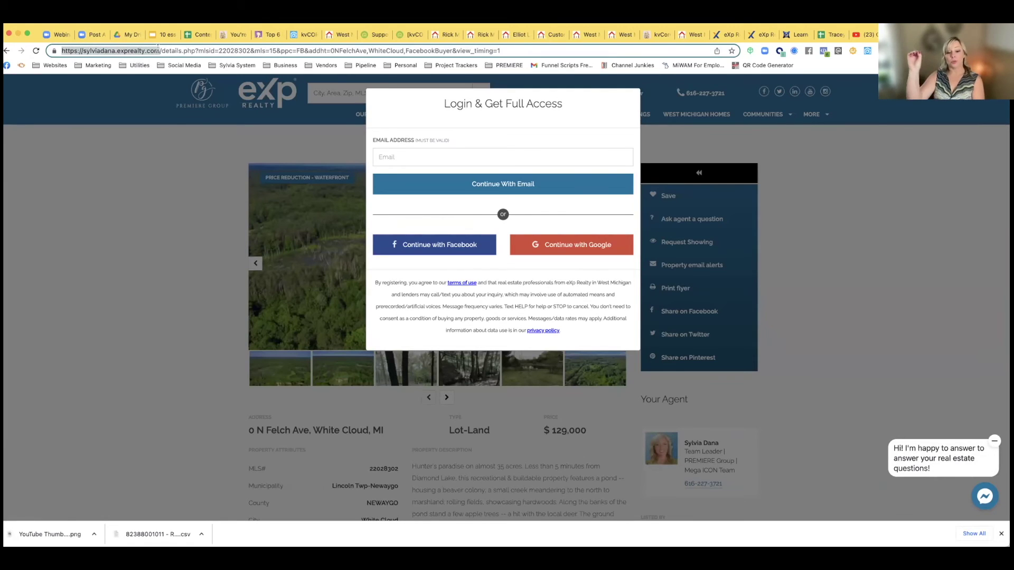
{"action": "left_click_drag", "start_coordinate": [219, 50], "coordinate": [303, 50]}
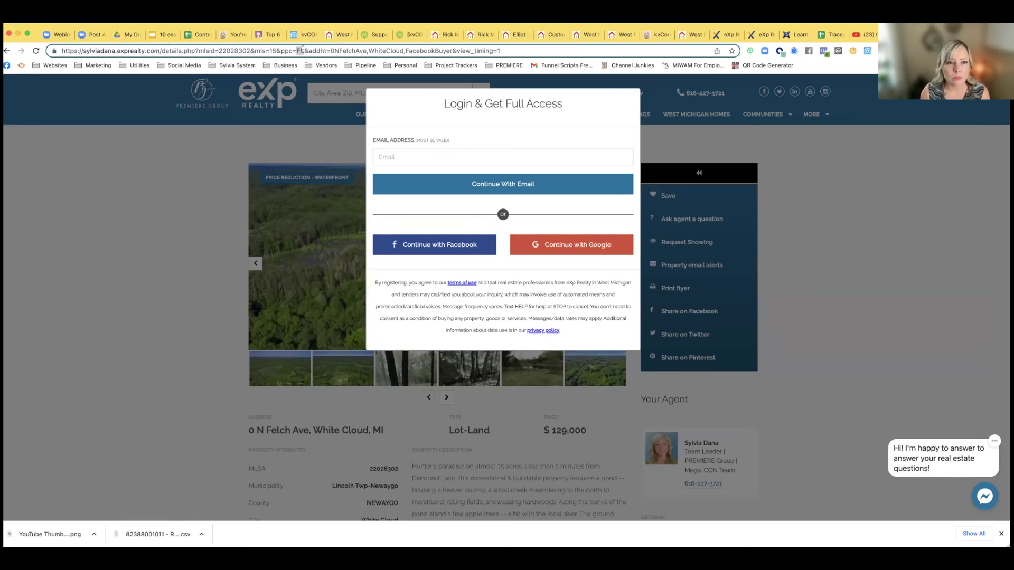
{"action": "left_click", "coordinate": [309, 50]}
{"action": "left_click_drag", "start_coordinate": [309, 50], "coordinate": [331, 50]}
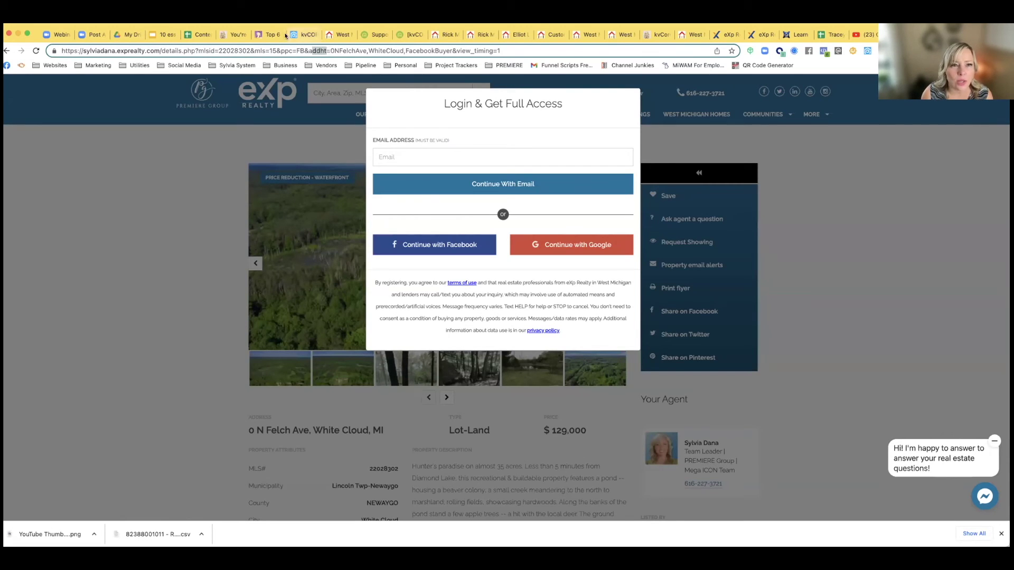
{"action": "left_click_drag", "start_coordinate": [331, 50], "coordinate": [404, 50]}
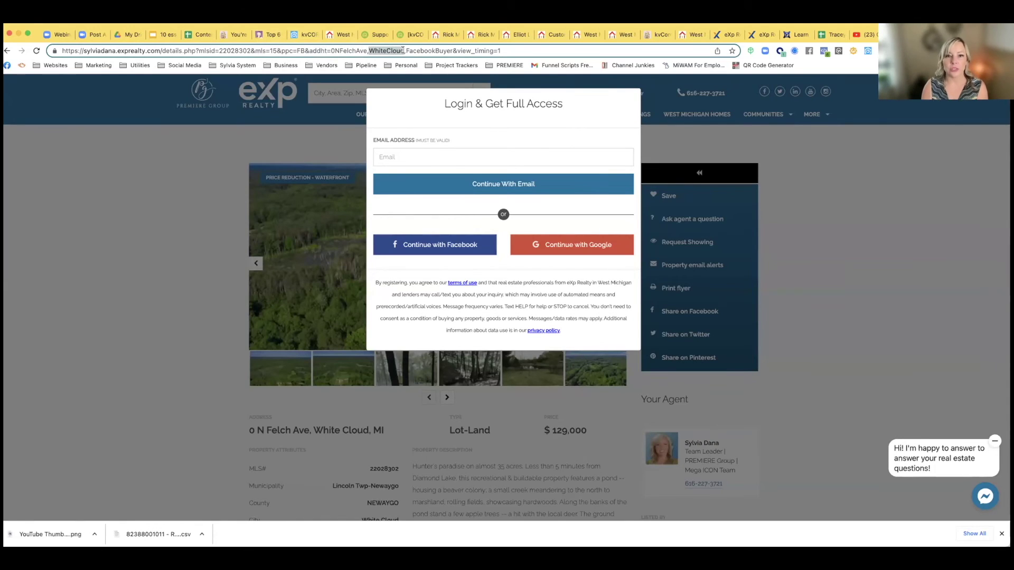
{"action": "double_click", "coordinate": [449, 50]}
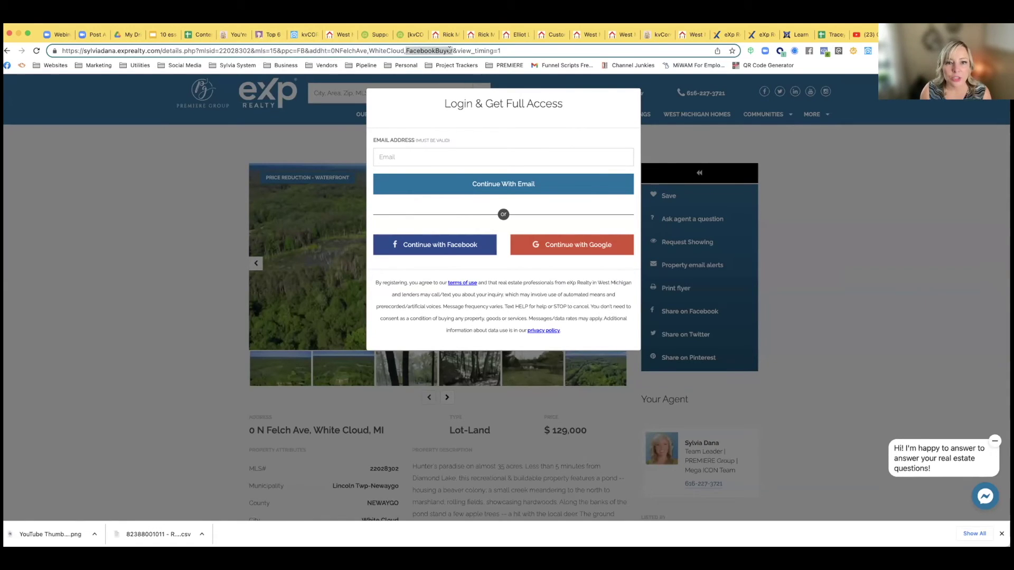
{"action": "double_click", "coordinate": [500, 51]}
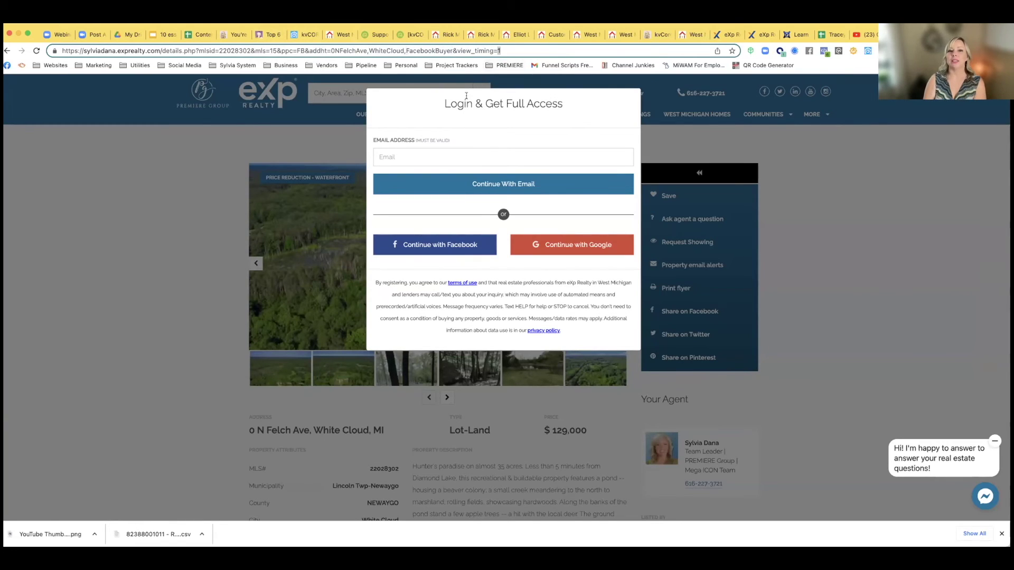
Select the entire long listing URL for copying
{"action": "left_click_drag", "start_coordinate": [509, 49], "coordinate": [62, 51]}
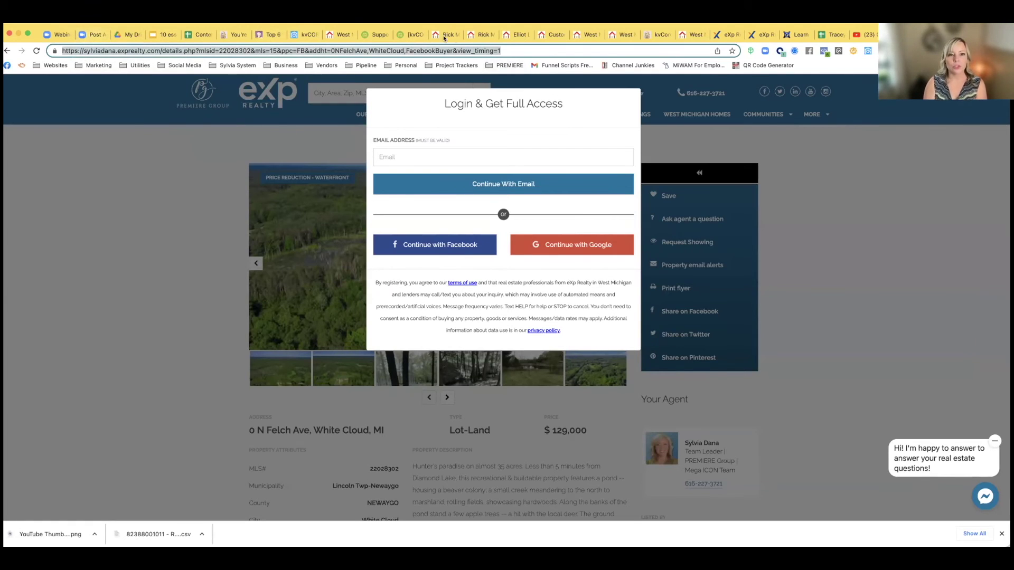
{"action": "left_click", "coordinate": [515, 49]}
{"action": "left_click_drag", "start_coordinate": [517, 49], "coordinate": [52, 55]}
{"action": "key", "text": "super+c"}
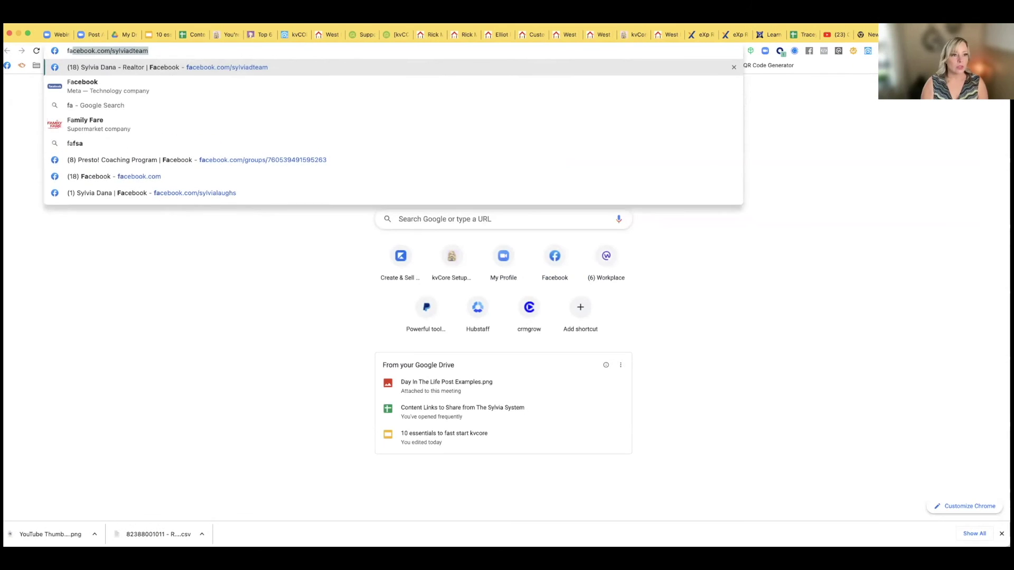
Go to the realtor's Facebook business page from the address bar
{"action": "key", "text": "Return"}
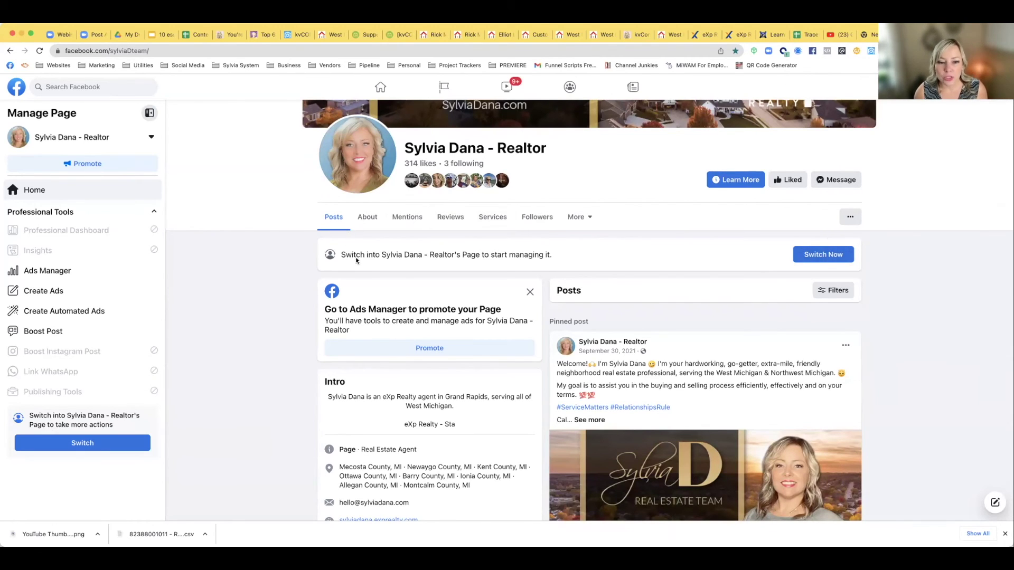
Switch to acting as the business Page and open an empty Create Post composer
{"action": "left_click", "coordinate": [819, 259]}
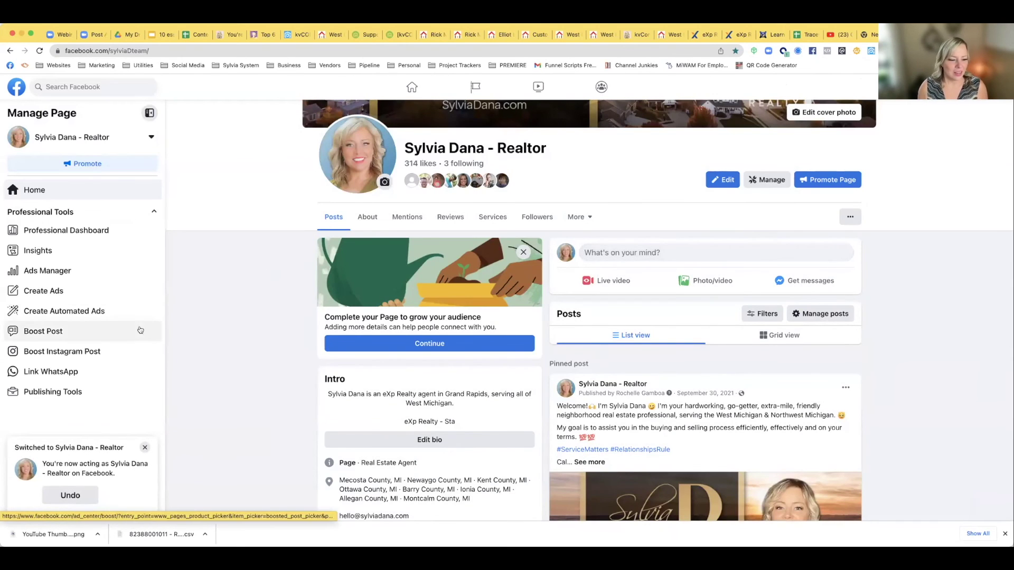
{"action": "left_click", "coordinate": [142, 448]}
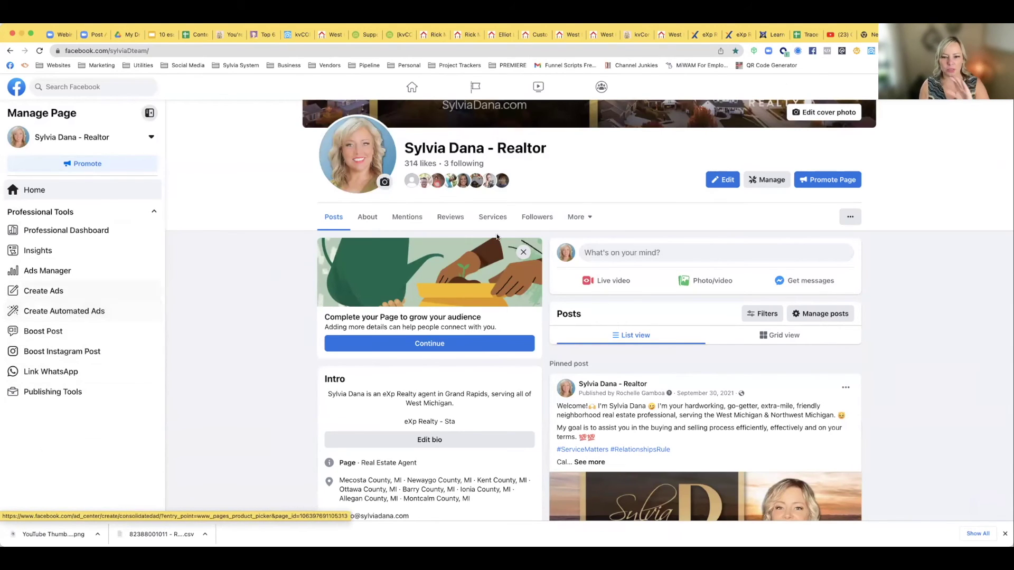
{"action": "left_click", "coordinate": [589, 252]}
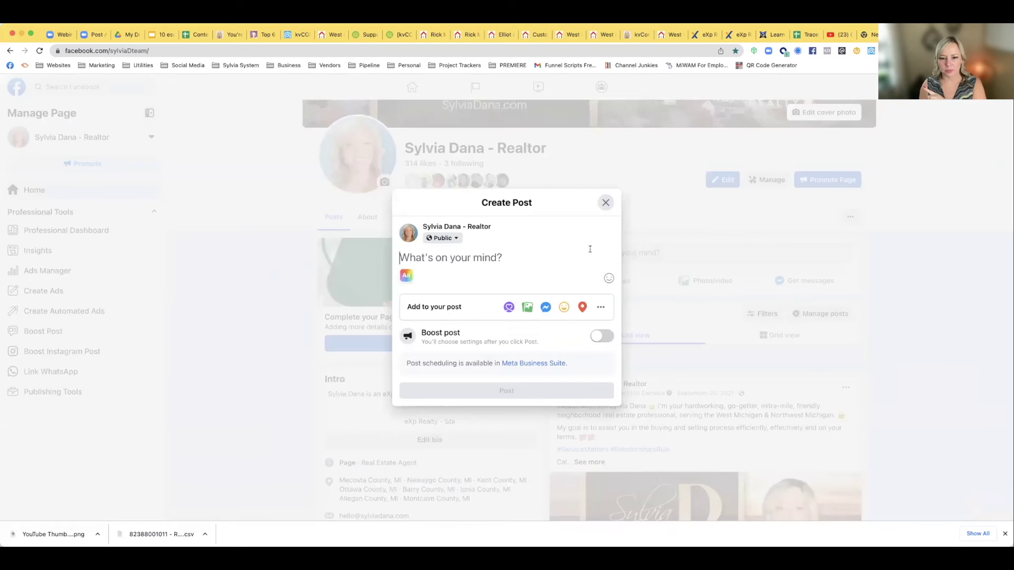
{"action": "key", "text": "super+v"}
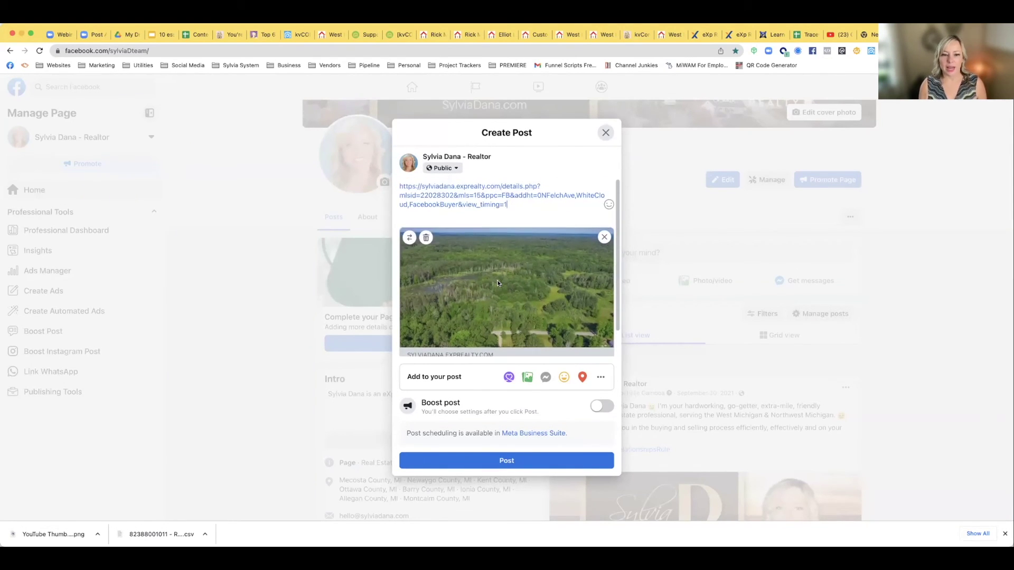
{"action": "left_click_drag", "start_coordinate": [508, 205], "coordinate": [395, 186]}
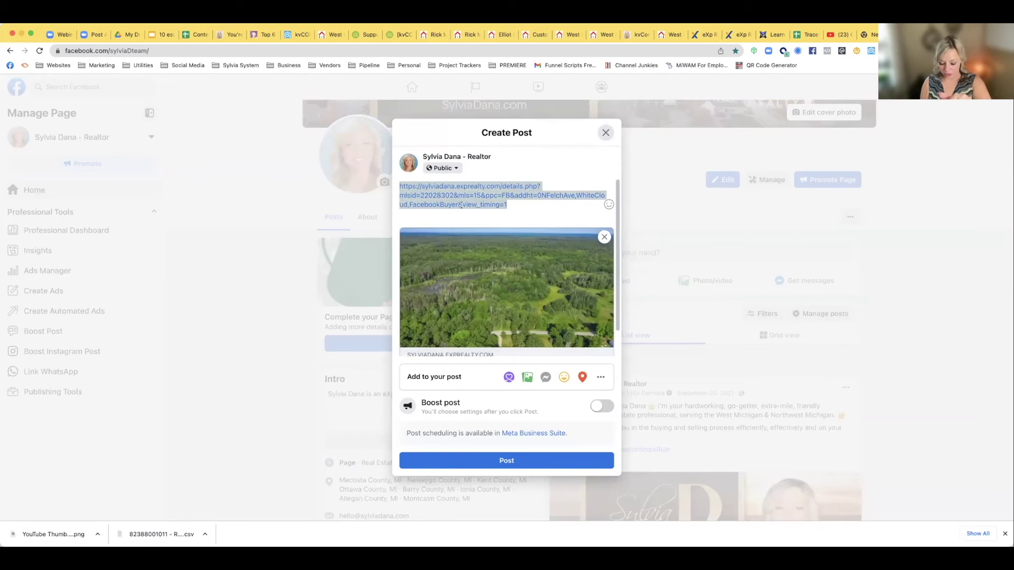
{"action": "key", "text": "BackSpace"}
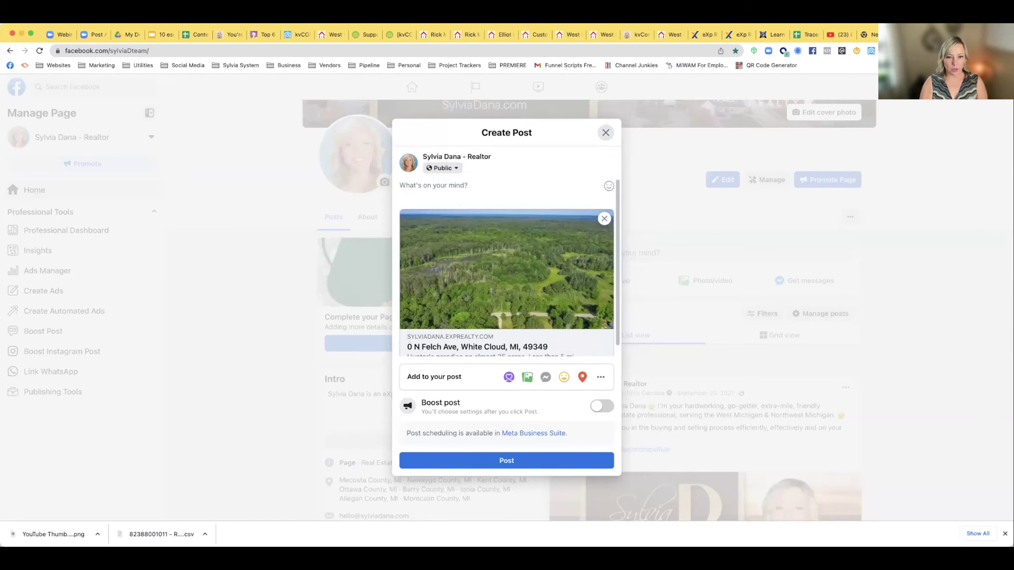
Type the headline 'JUST REDUCED - Almost 35 Acres for sale in White Cloud!'
{"action": "type", "text": "JUST RE"}
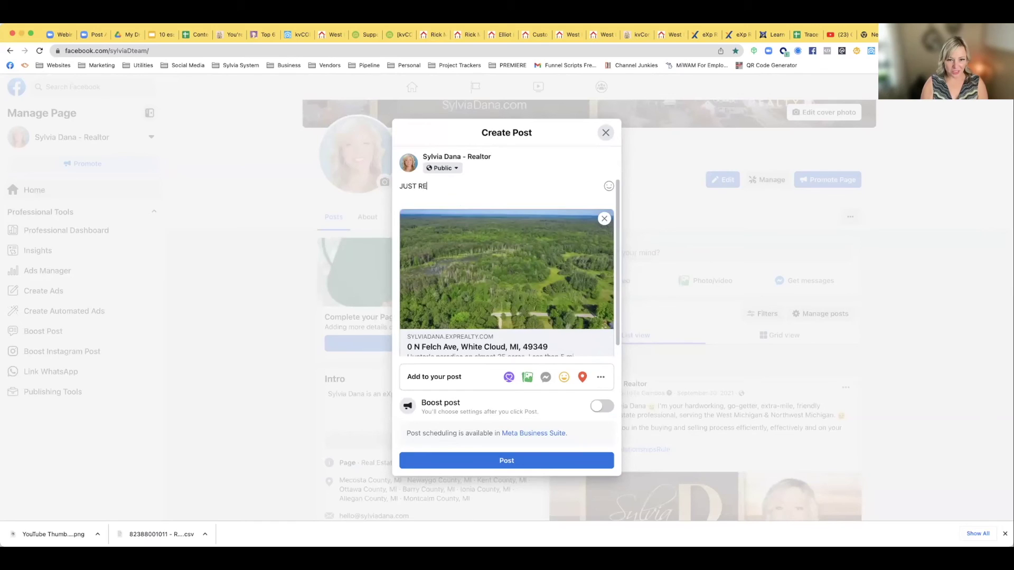
{"action": "type", "text": "DUCED"}
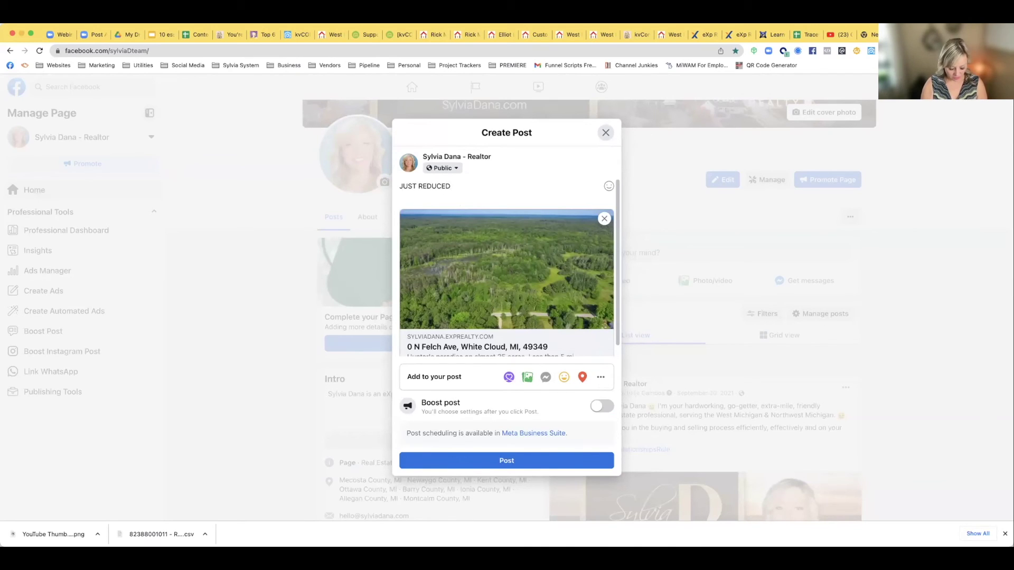
{"action": "type", "text": " - Aol"}
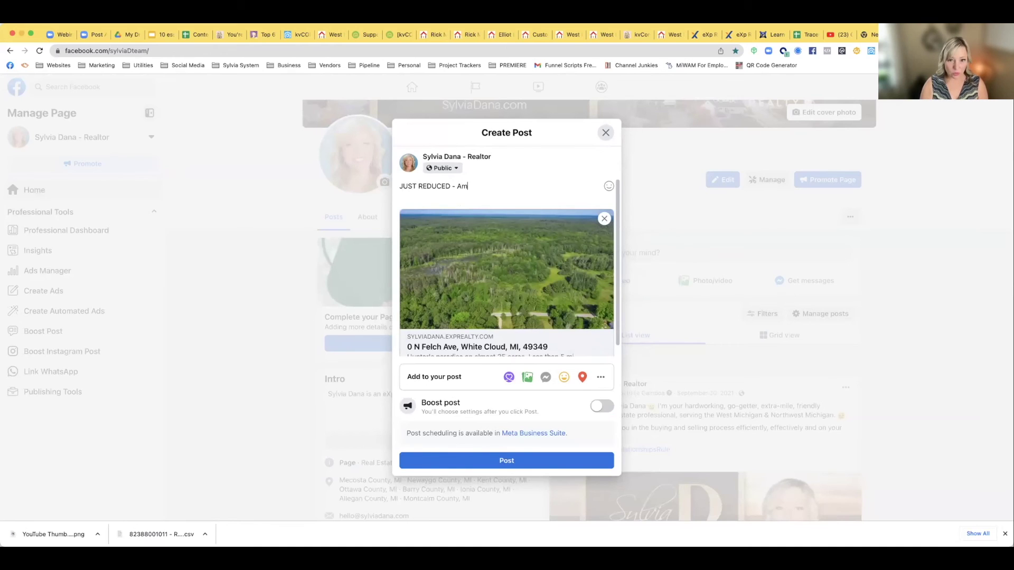
{"action": "key", "text": "BackSpace"}
{"action": "key", "text": "BackSpace"}
{"action": "type", "text": "lmost"}
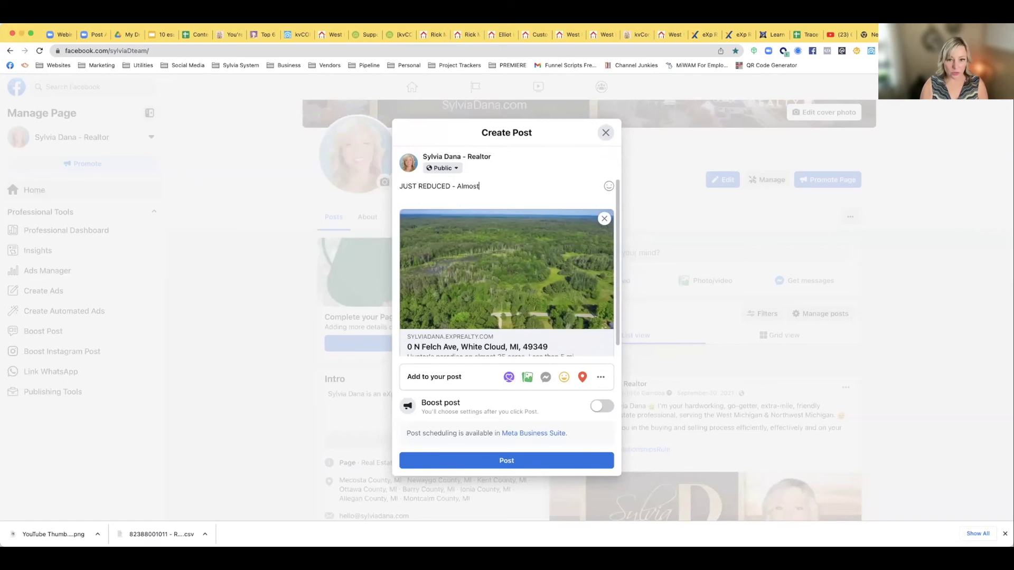
{"action": "type", "text": " 35 Acres for sale in White Clou"}
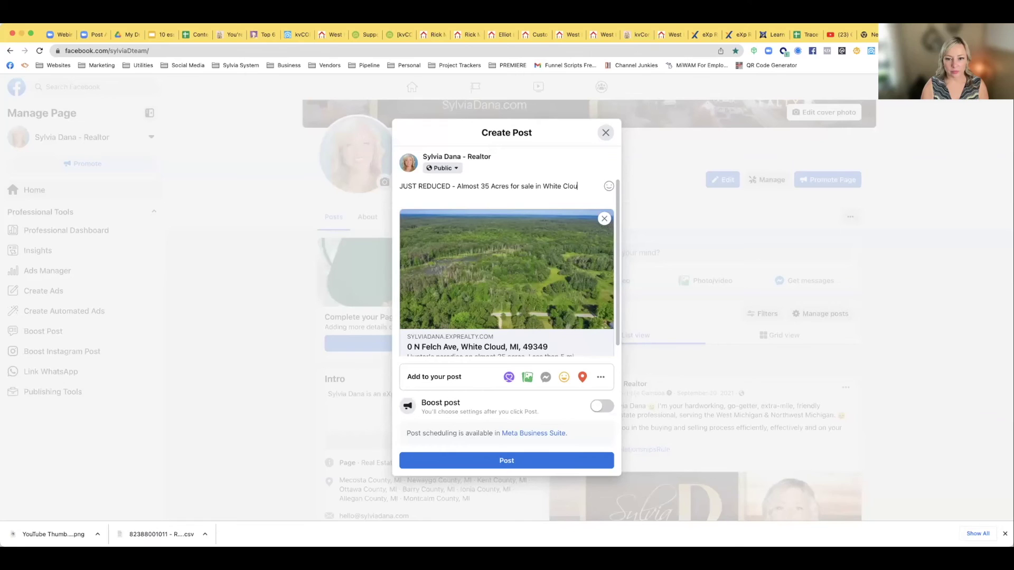
{"action": "type", "text": "d!"}
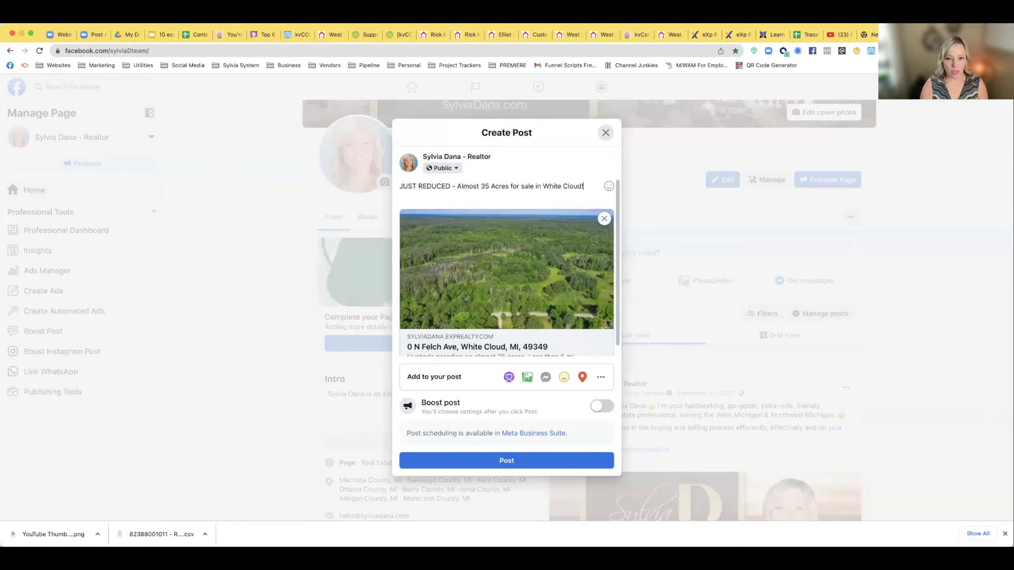
{"action": "key", "text": "Return"}
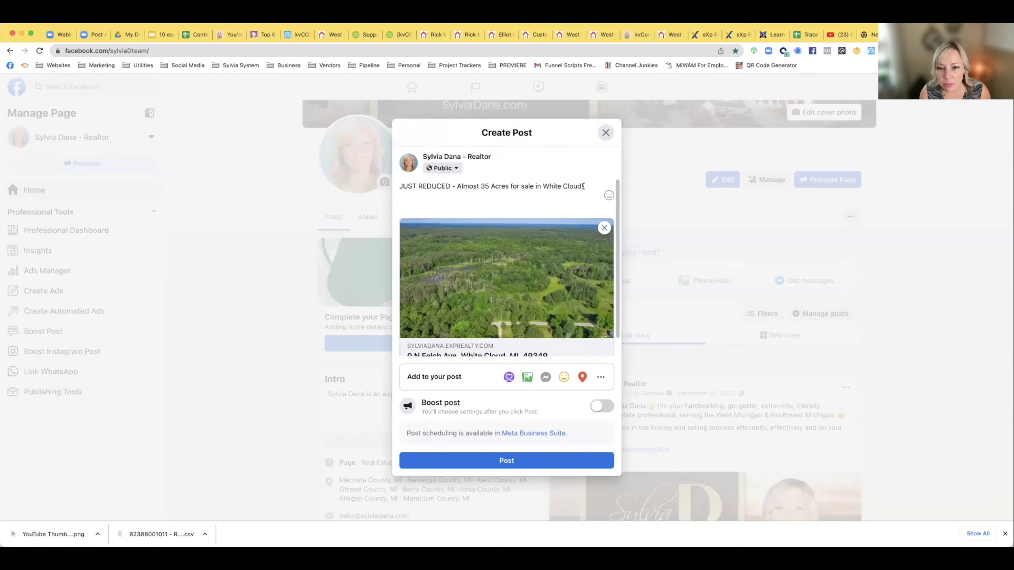
Add tree emojis before '35' and after 'White Cloud!' in the headline, then start a new line
{"action": "left_click", "coordinate": [609, 196]}
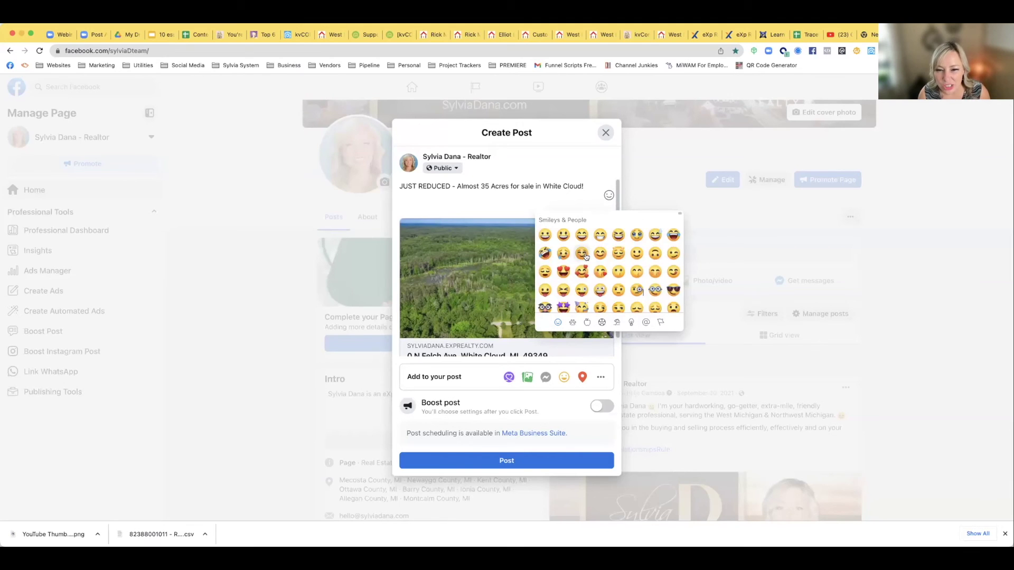
{"action": "scroll", "coordinate": [581, 274], "scroll_direction": "down", "scroll_amount": 3}
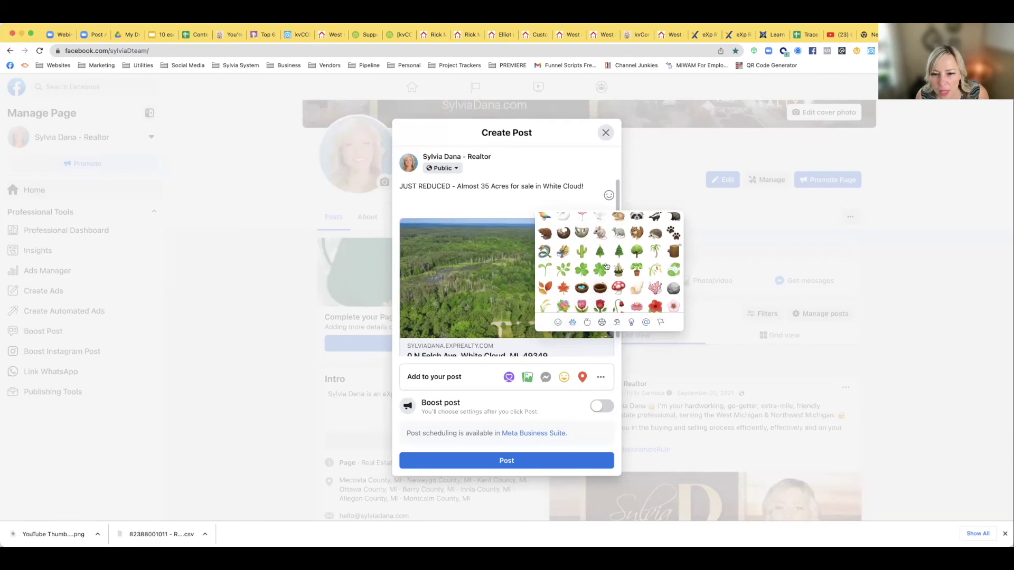
{"action": "left_click", "coordinate": [635, 255]}
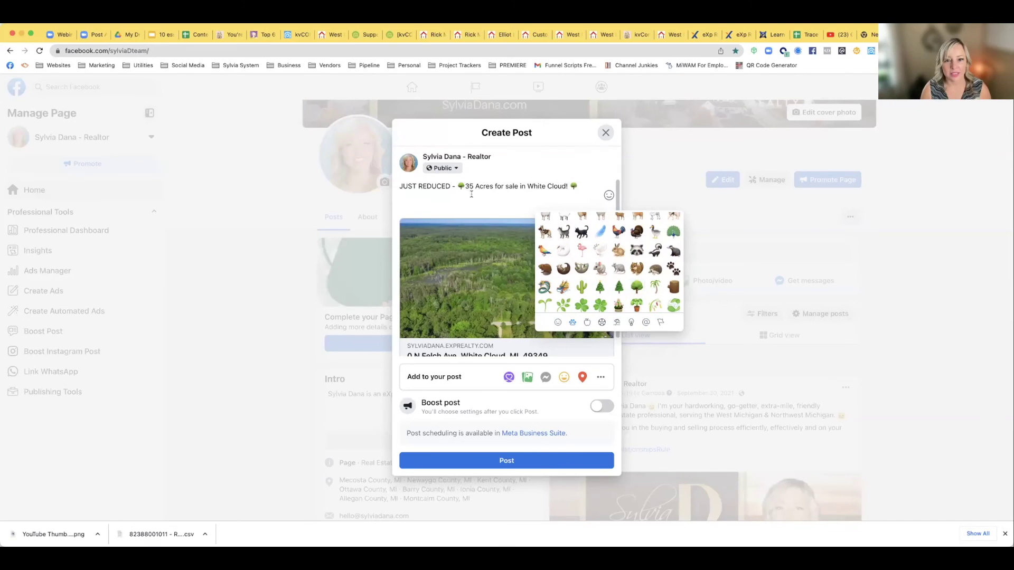
{"action": "left_click", "coordinate": [582, 187]}
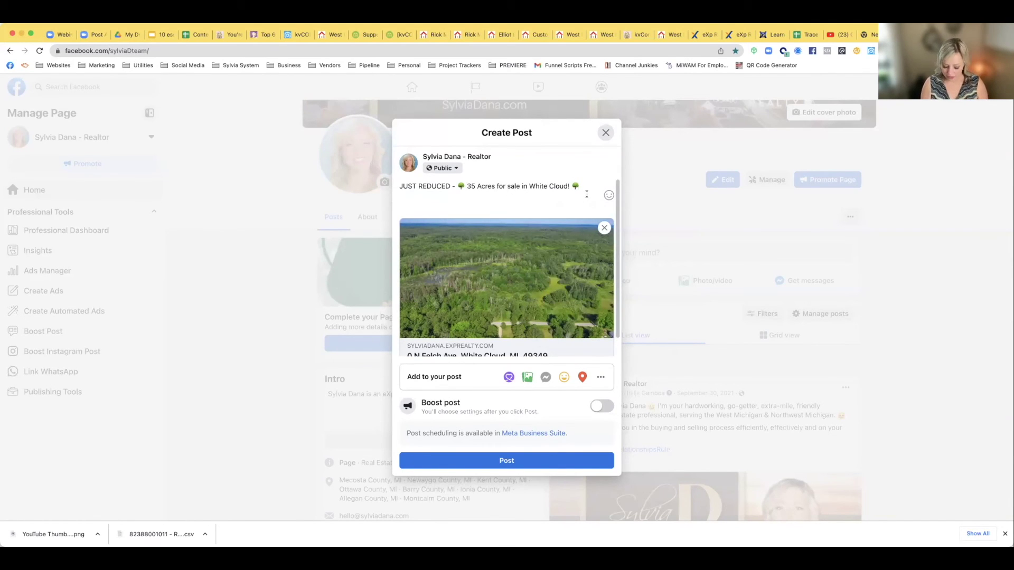
{"action": "key", "text": "Return"}
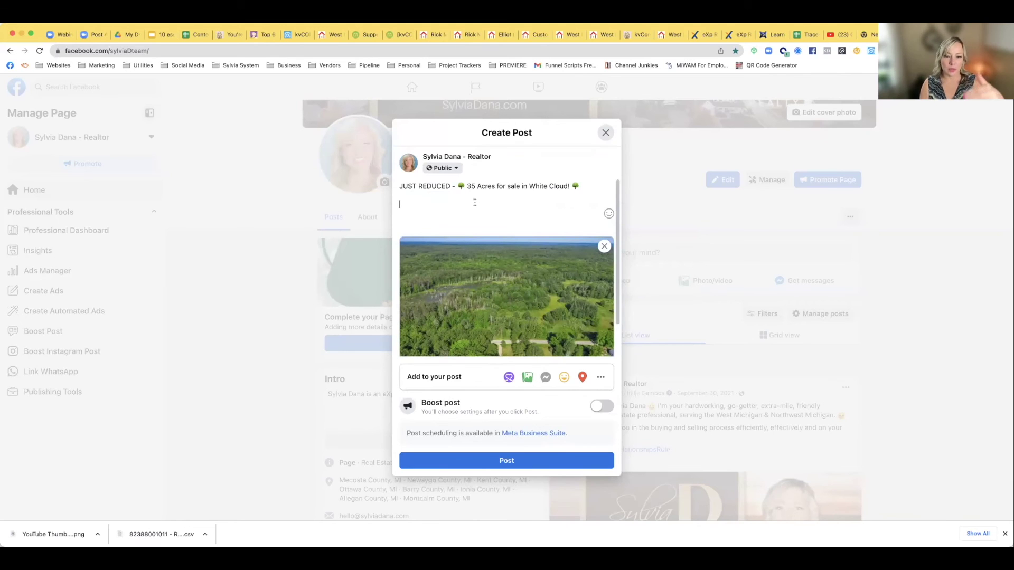
Add a deer-emoji line reading 'Buildable vacant land -- hunter's paradise'
{"action": "left_click", "coordinate": [609, 213]}
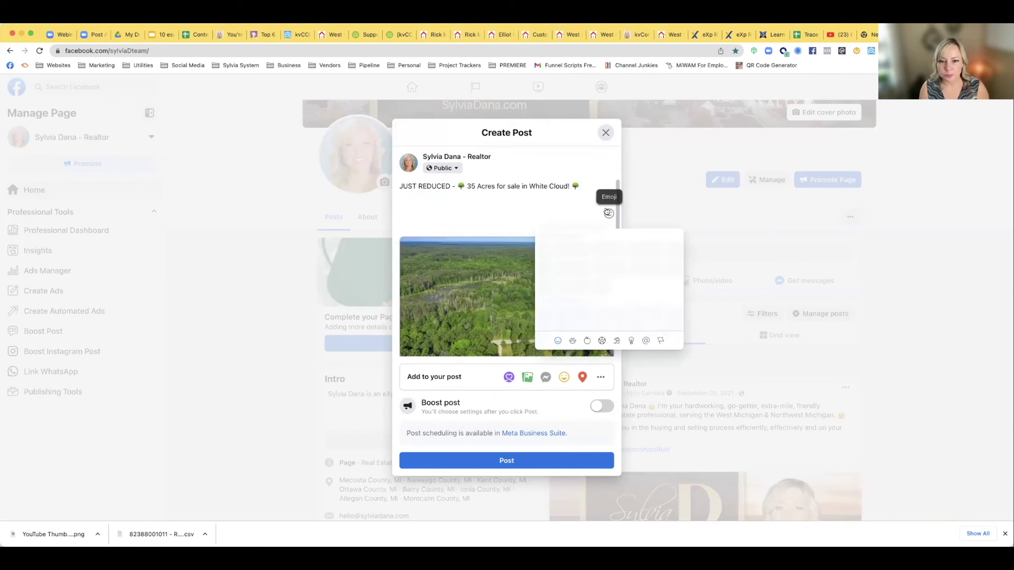
{"action": "scroll", "coordinate": [574, 283], "scroll_direction": "down", "scroll_amount": 15}
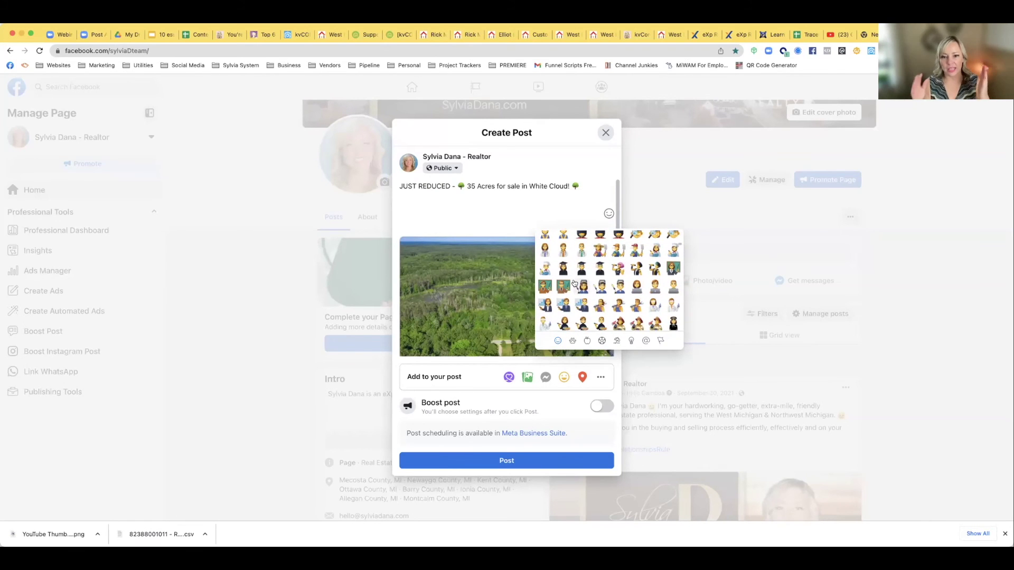
{"action": "scroll", "coordinate": [580, 285], "scroll_direction": "down", "scroll_amount": 10}
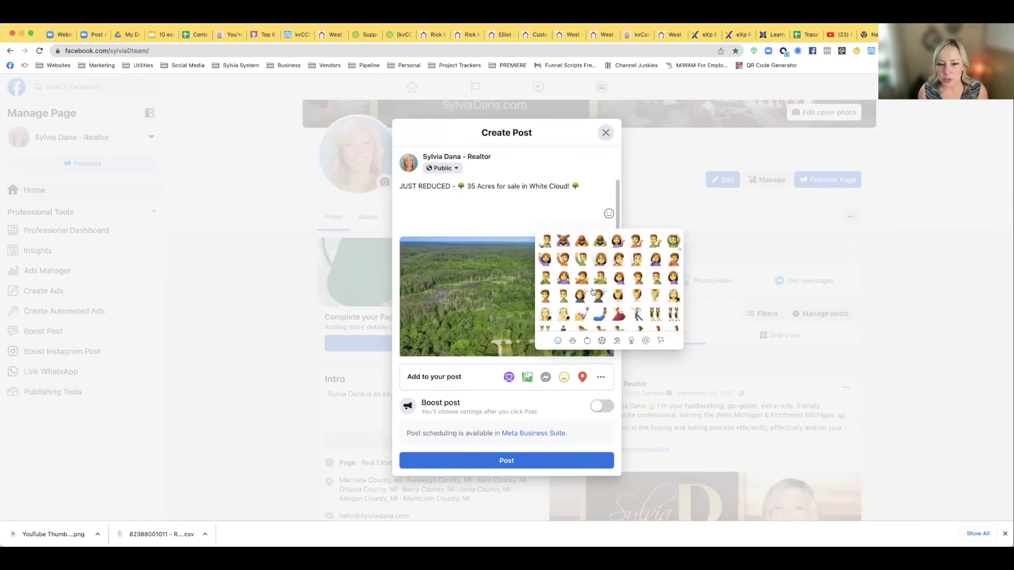
{"action": "scroll", "coordinate": [594, 291], "scroll_direction": "down", "scroll_amount": 10}
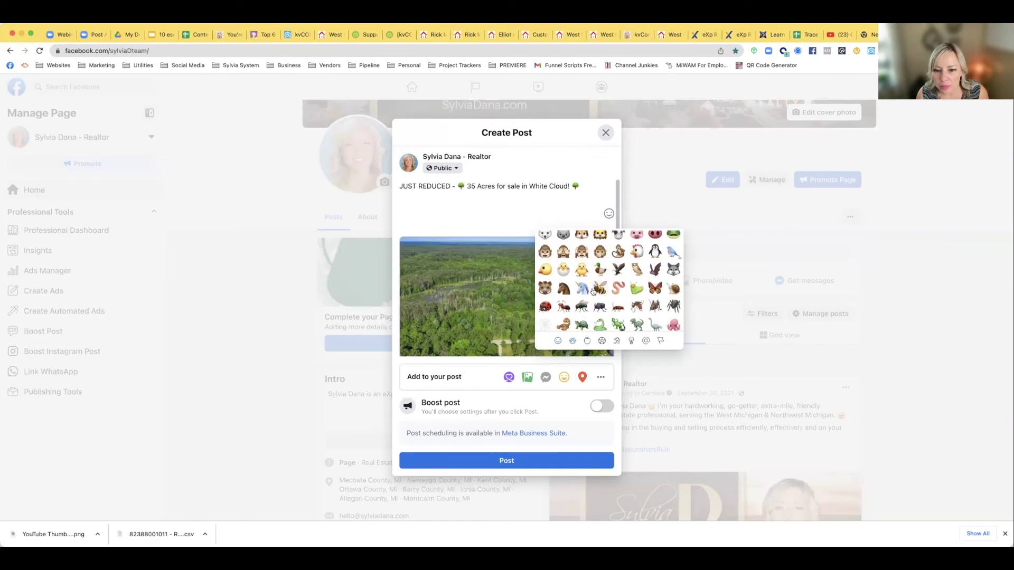
{"action": "scroll", "coordinate": [566, 296], "scroll_direction": "up", "scroll_amount": 2}
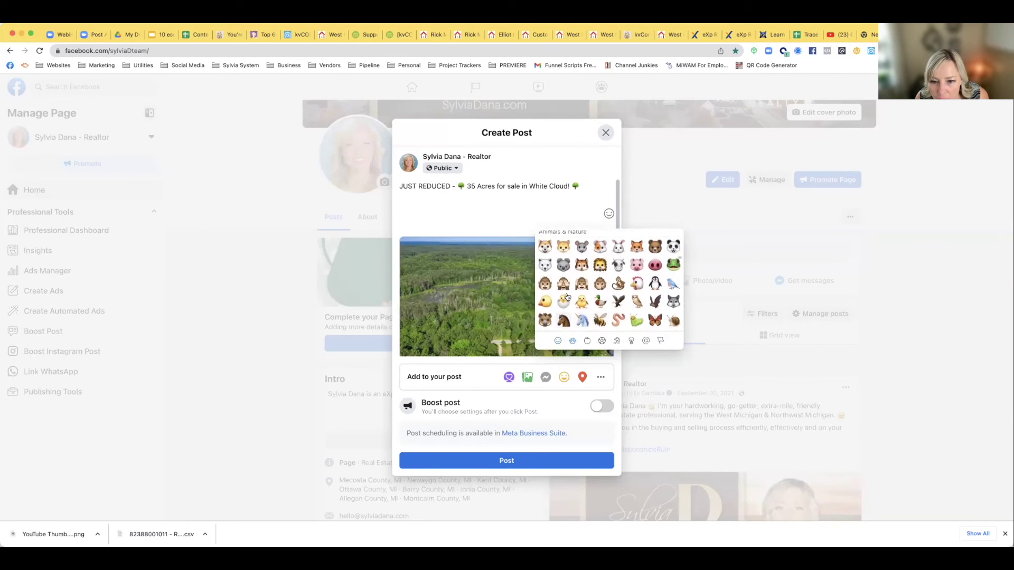
{"action": "scroll", "coordinate": [567, 296], "scroll_direction": "down", "scroll_amount": 4}
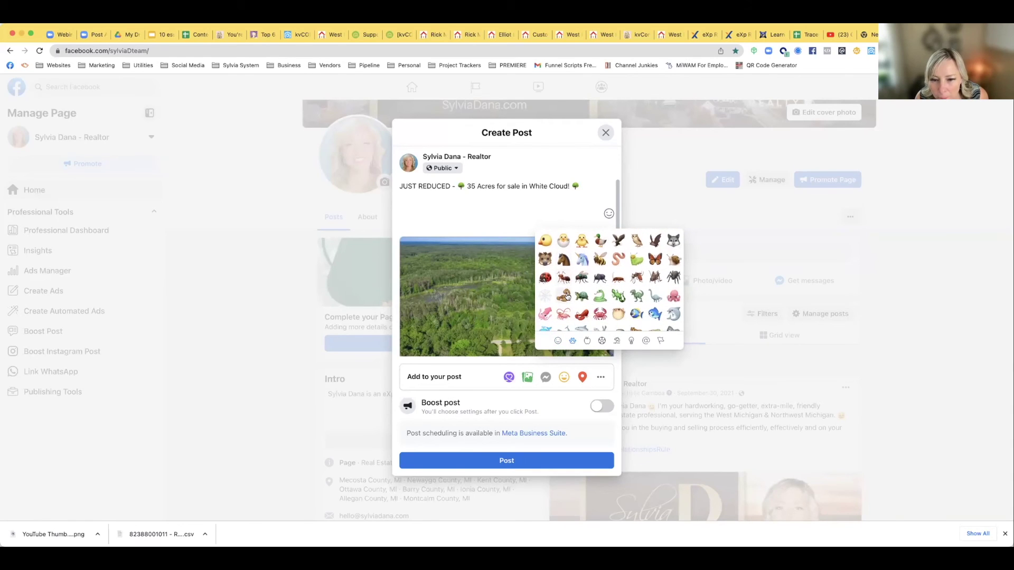
{"action": "scroll", "coordinate": [566, 296], "scroll_direction": "down", "scroll_amount": 3}
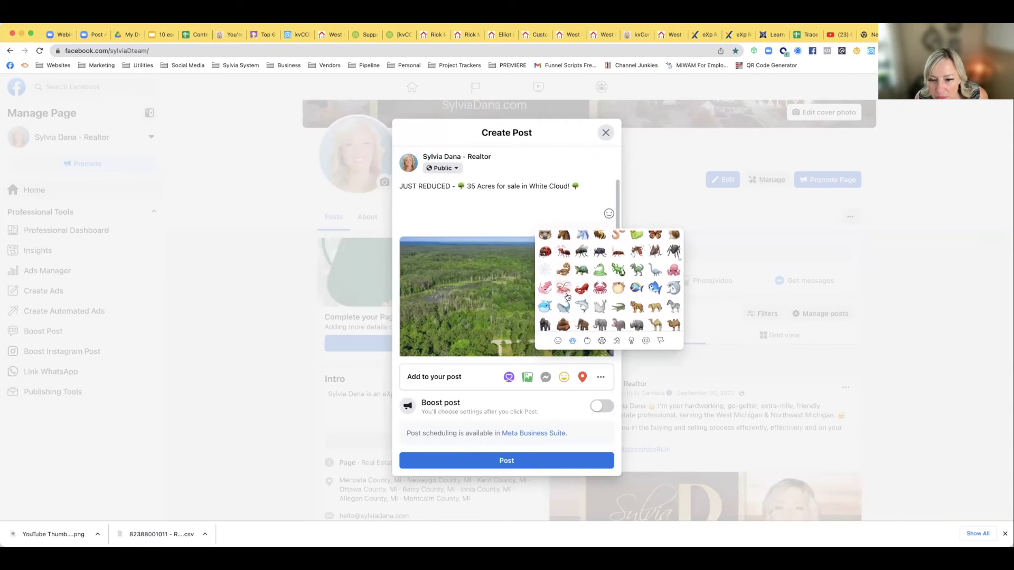
{"action": "scroll", "coordinate": [566, 296], "scroll_direction": "down", "scroll_amount": 2}
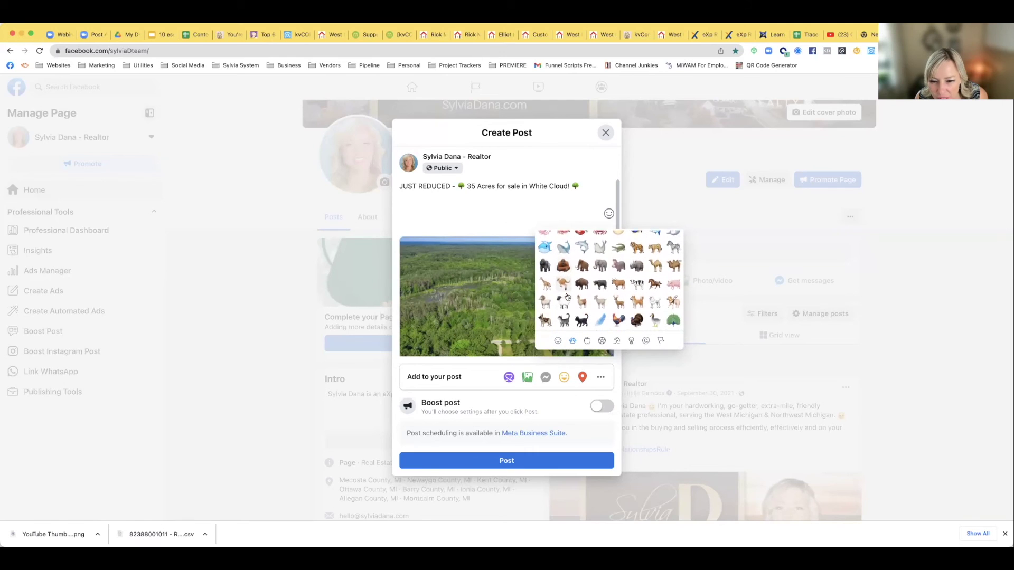
{"action": "left_click", "coordinate": [618, 300]}
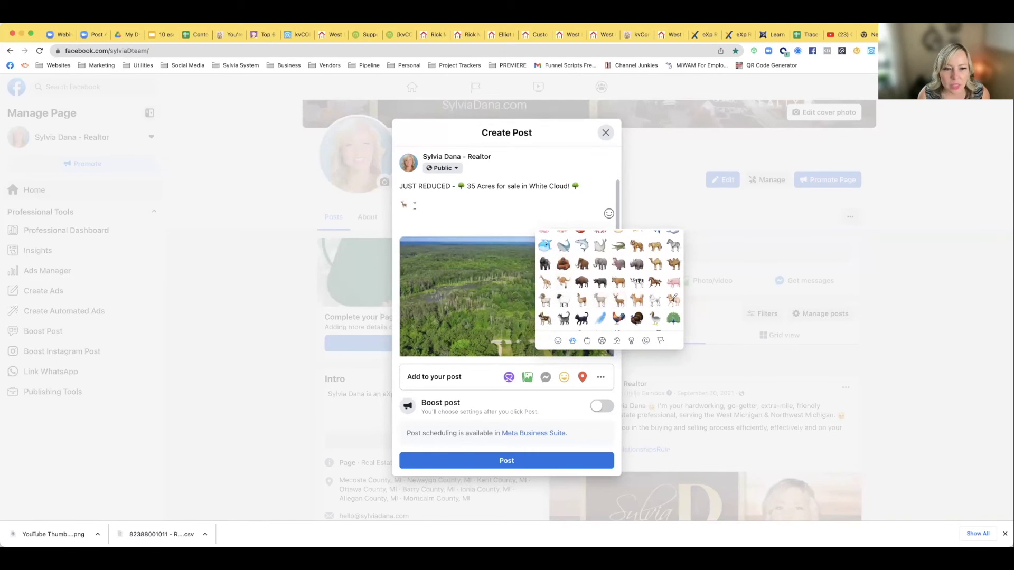
{"action": "type", "text": "Vac"}
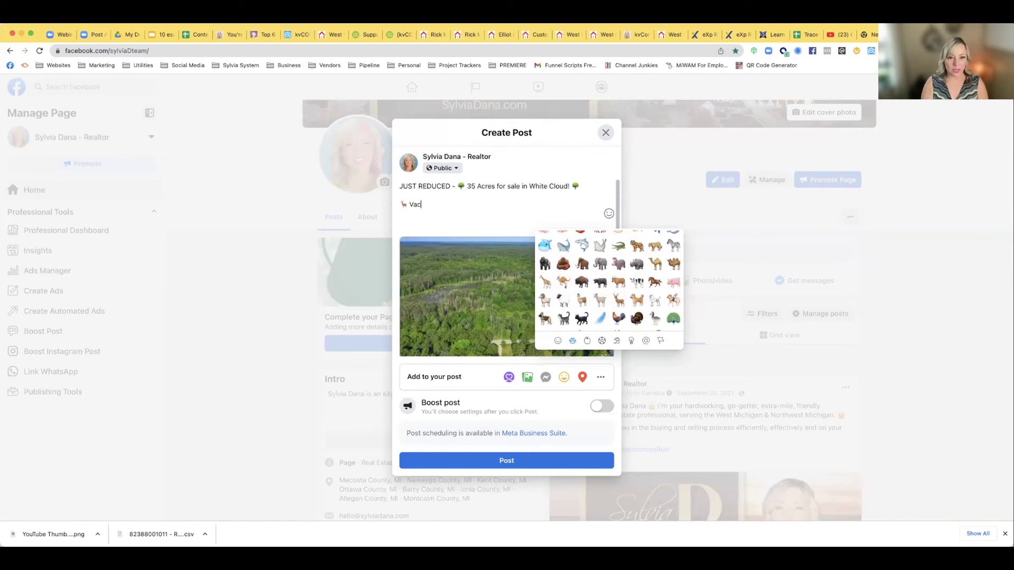
{"action": "key", "text": "BackSpace"}
{"action": "key", "text": "BackSpace"}
{"action": "key", "text": "BackSpace"}
{"action": "type", "text": "B"}
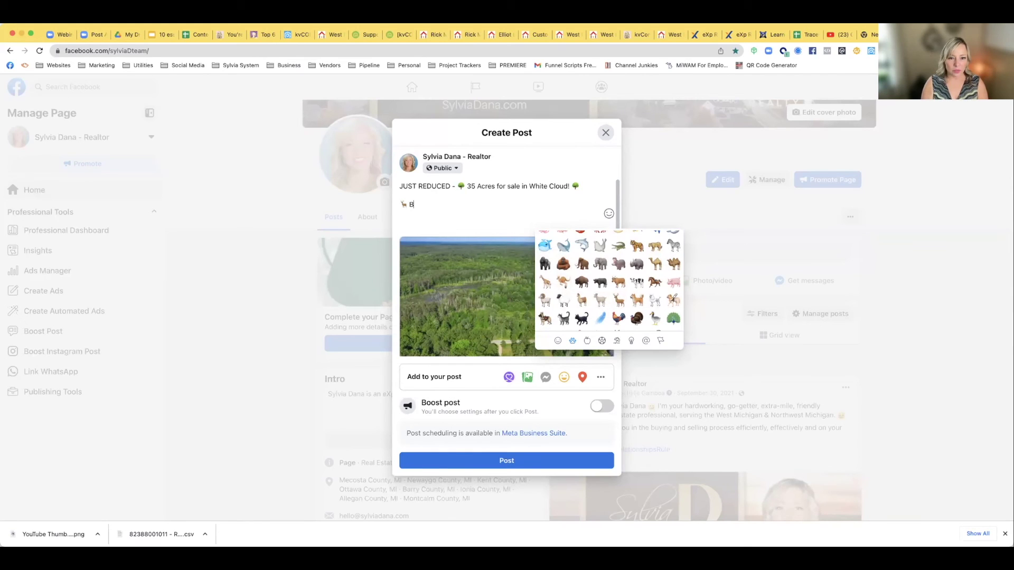
{"action": "type", "text": "uildable"}
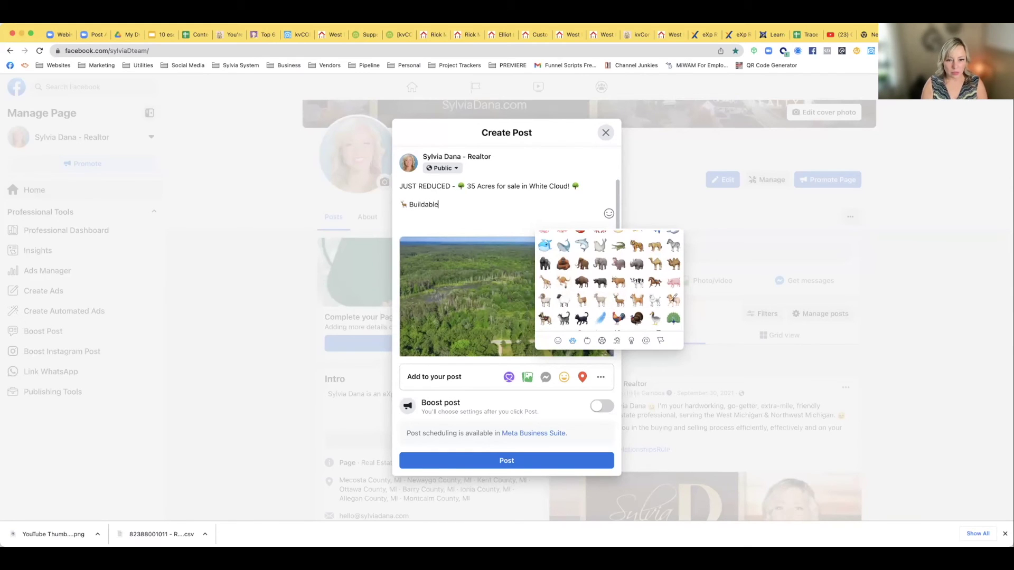
{"action": "type", "text": " vacant "}
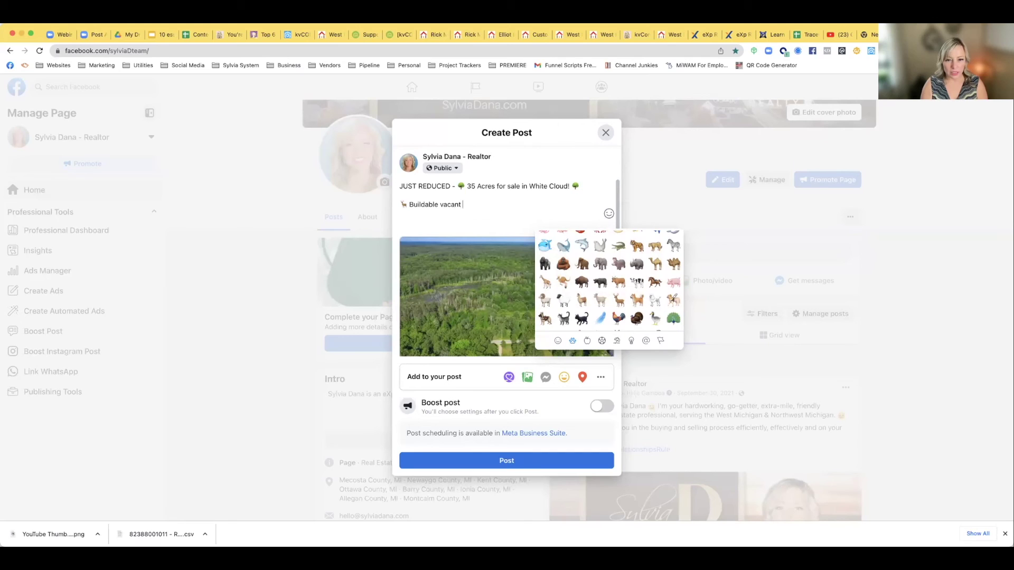
{"action": "type", "text": "land -- ideal for n"}
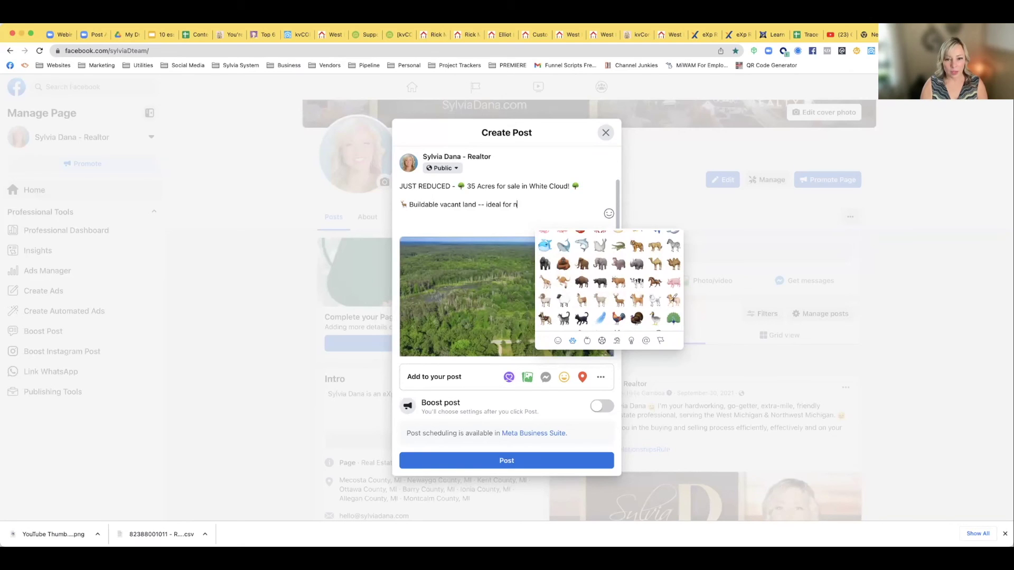
{"action": "key", "text": "BackSpace"}
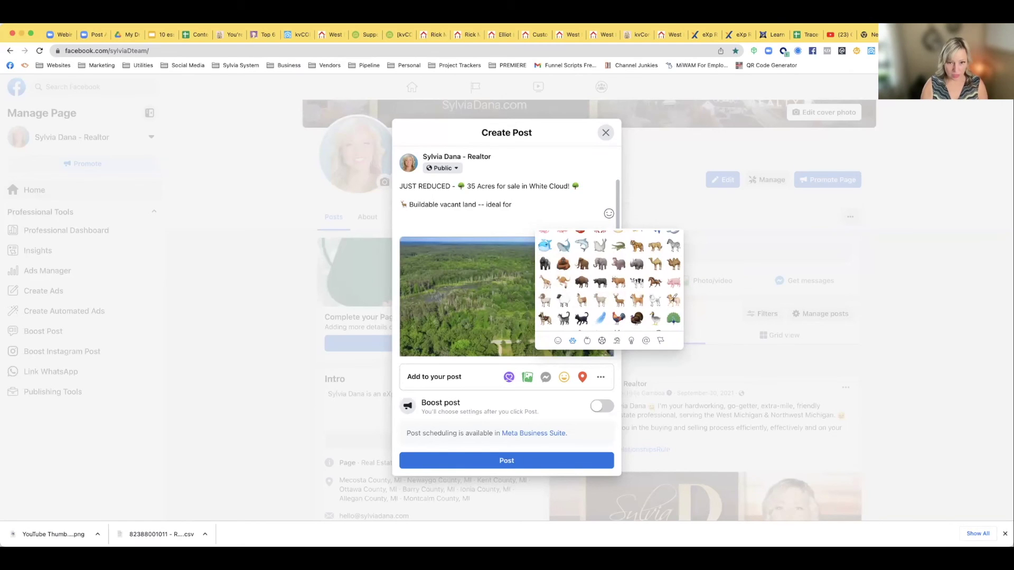
{"action": "key", "text": "BackSpace"}
{"action": "key", "text": "BackSpace"}
{"action": "key", "text": "BackSpace"}
{"action": "key", "text": "BackSpace"}
{"action": "key", "text": "BackSpace"}
{"action": "key", "text": "BackSpace"}
{"action": "key", "text": "BackSpace"}
{"action": "key", "text": "BackSpace"}
{"action": "type", "text": "hunt"}
{"action": "type", "text": "paradise"}
{"action": "key", "text": "Return"}
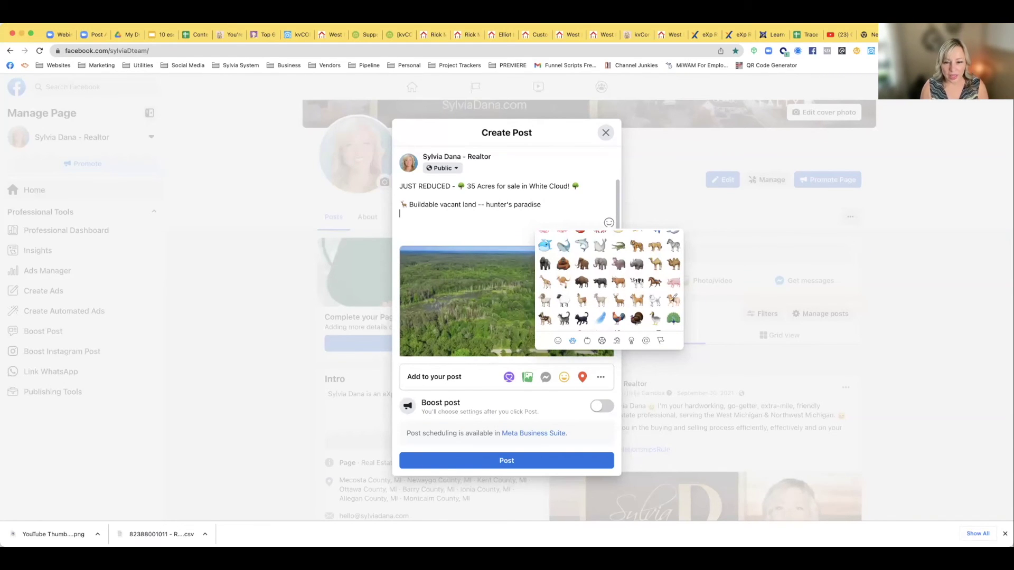
Add a bird-emoji line reading 'Perfect habitat for a variety of wildlife', fixing the misspellings
{"action": "scroll", "coordinate": [598, 260], "scroll_direction": "down", "scroll_amount": 3}
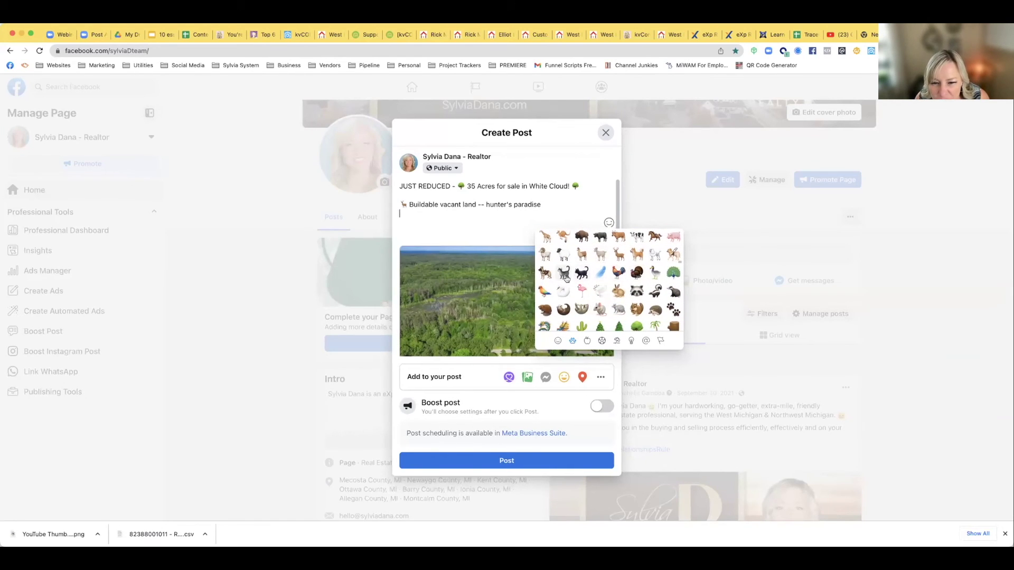
{"action": "scroll", "coordinate": [567, 279], "scroll_direction": "down", "scroll_amount": 1}
{"action": "scroll", "coordinate": [566, 278], "scroll_direction": "up", "scroll_amount": 3}
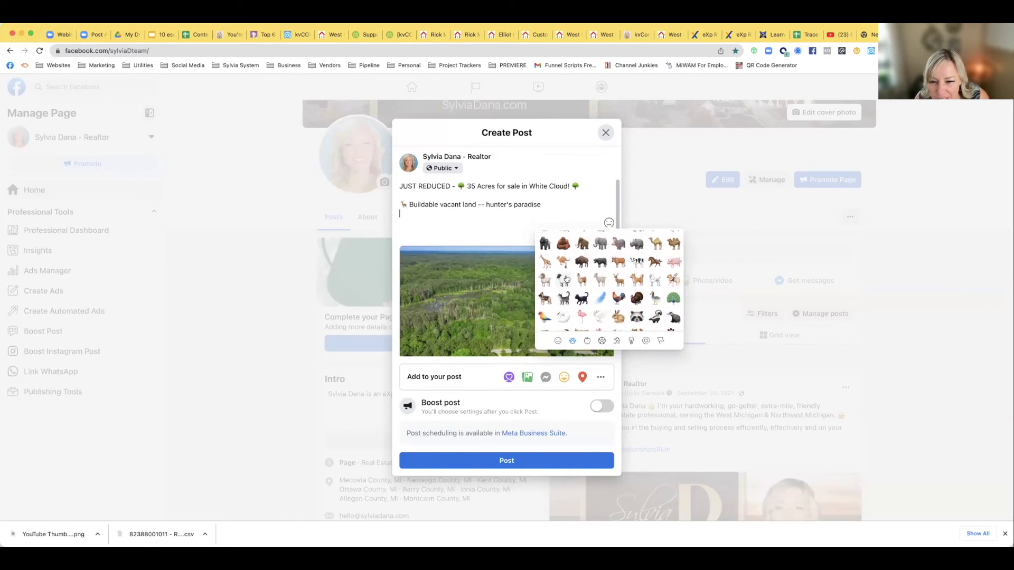
{"action": "scroll", "coordinate": [567, 278], "scroll_direction": "up", "scroll_amount": 5}
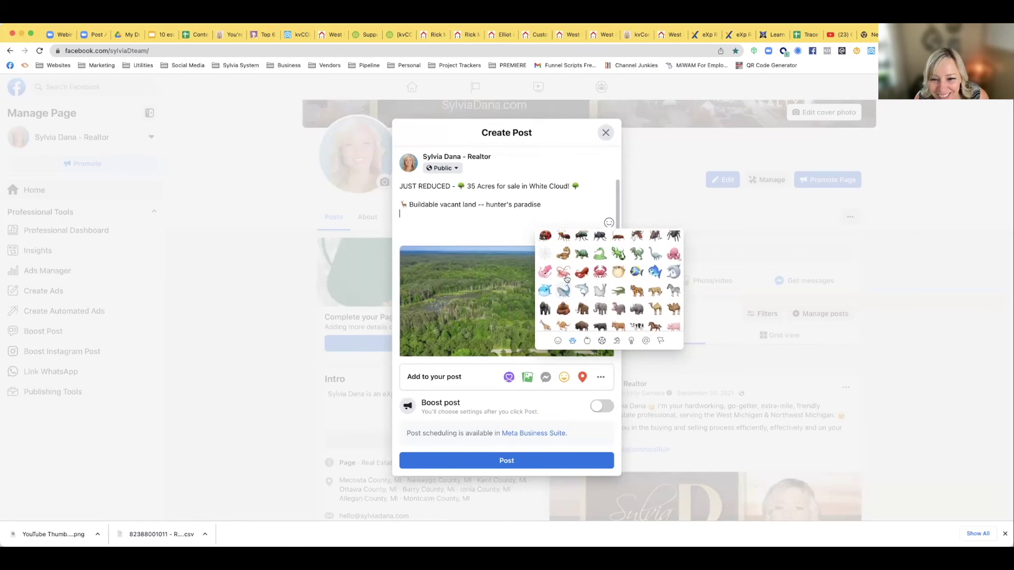
{"action": "scroll", "coordinate": [567, 278], "scroll_direction": "up", "scroll_amount": 4}
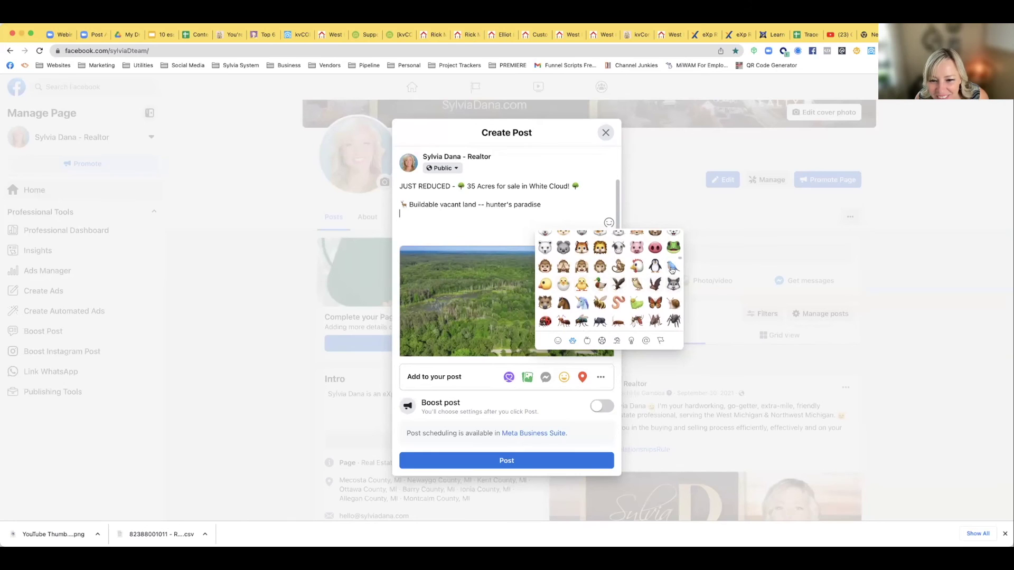
{"action": "left_click", "coordinate": [671, 269]}
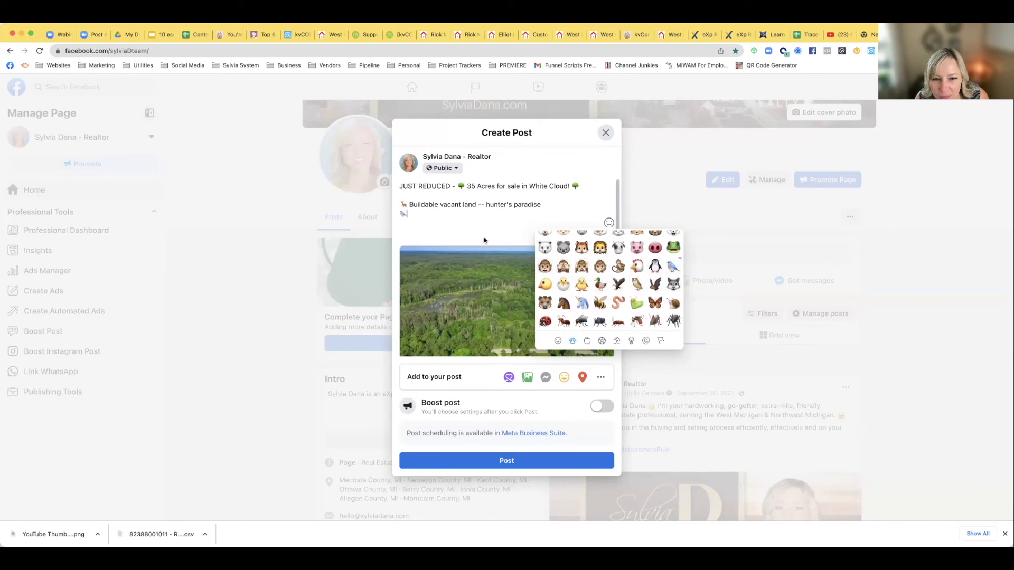
{"action": "left_click", "coordinate": [425, 211]}
{"action": "type", "text": "Perfect habititaa"}
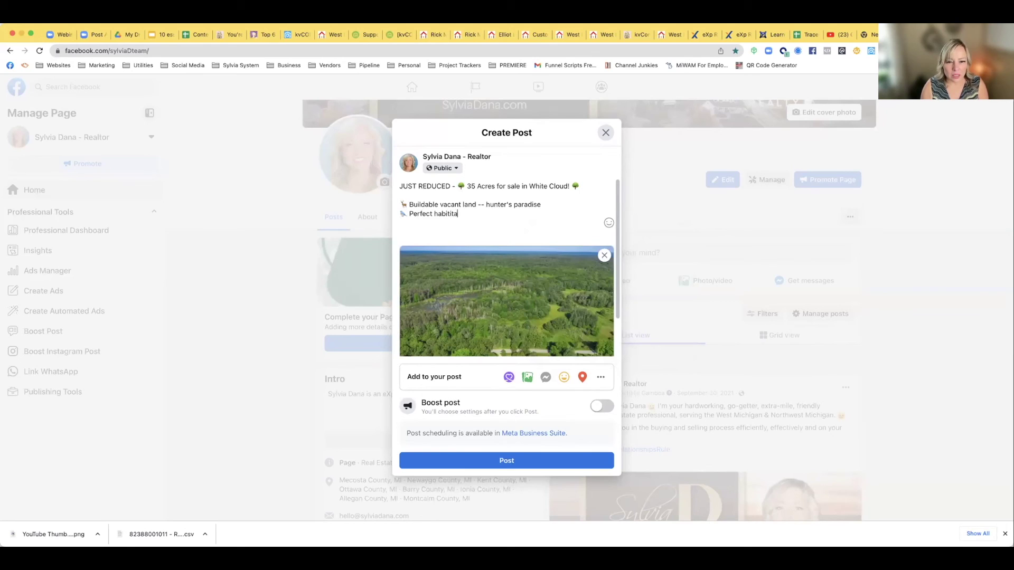
{"action": "type", "text": " for"}
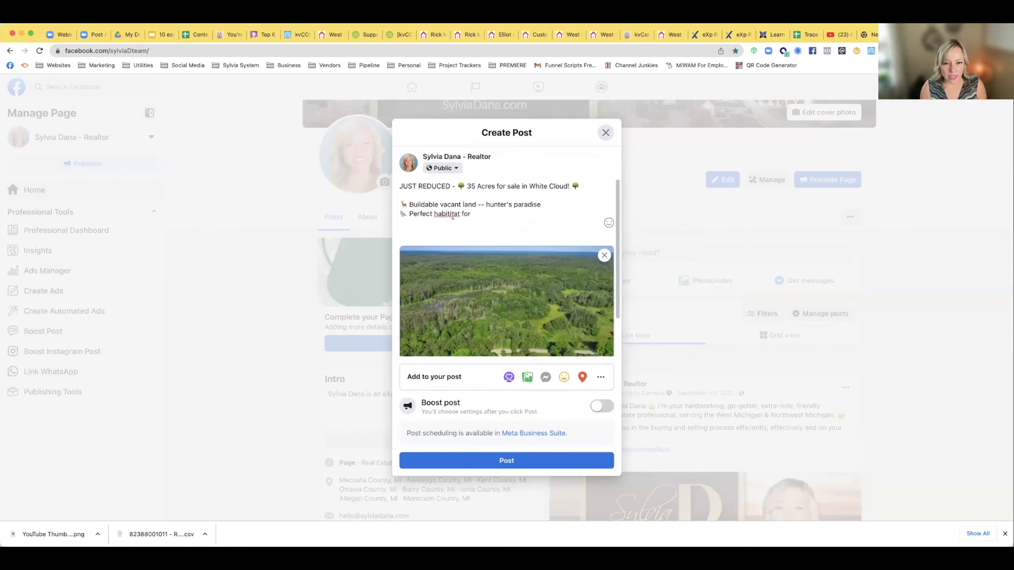
{"action": "left_click", "coordinate": [451, 228]}
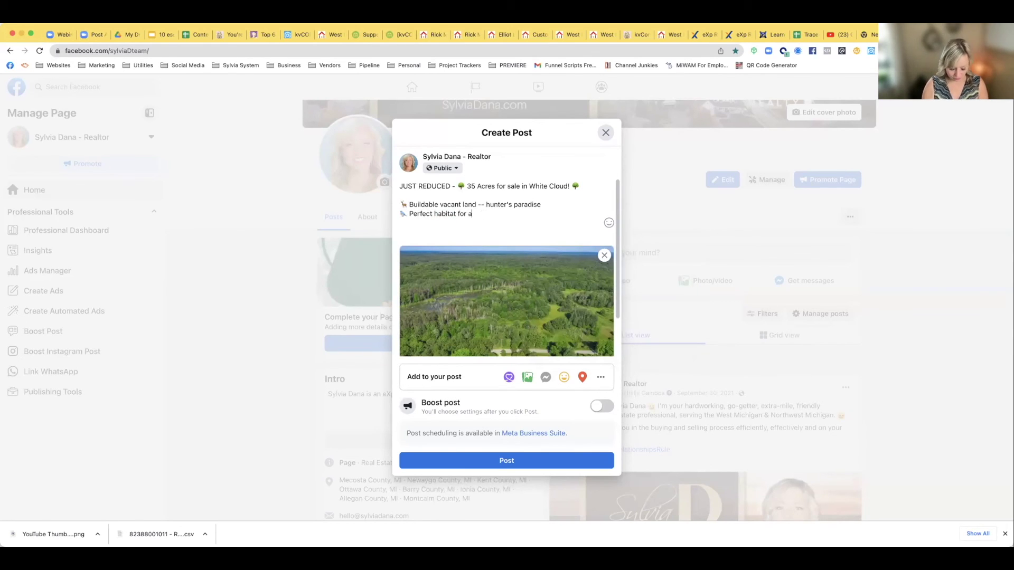
{"action": "type", "text": "a vareity of"}
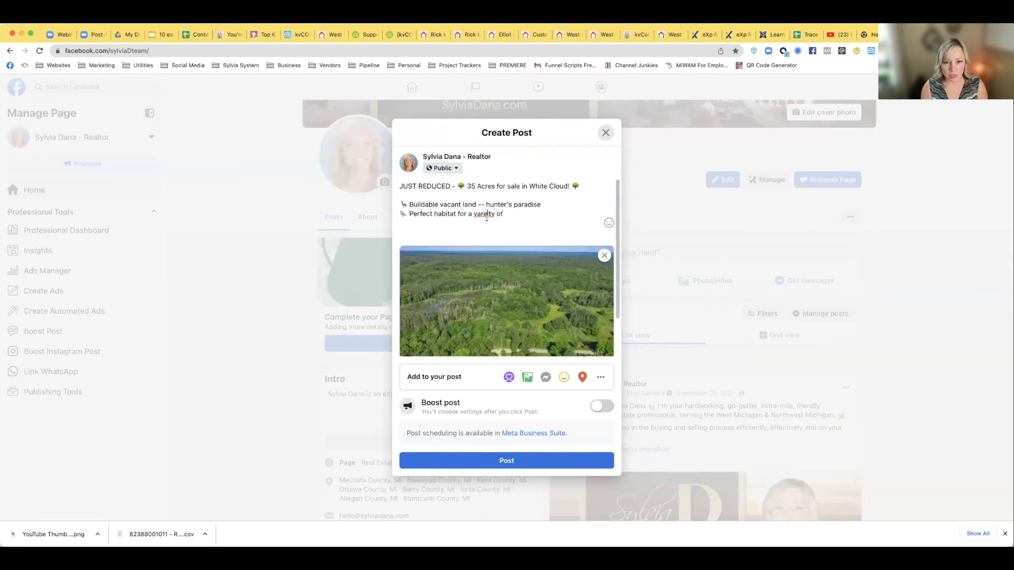
{"action": "left_click", "coordinate": [488, 214]}
{"action": "type", "text": "wildlife"}
{"action": "right_click", "coordinate": [490, 213]}
{"action": "left_click", "coordinate": [489, 223]}
{"action": "left_click", "coordinate": [530, 213]}
{"action": "key", "text": "Return"}
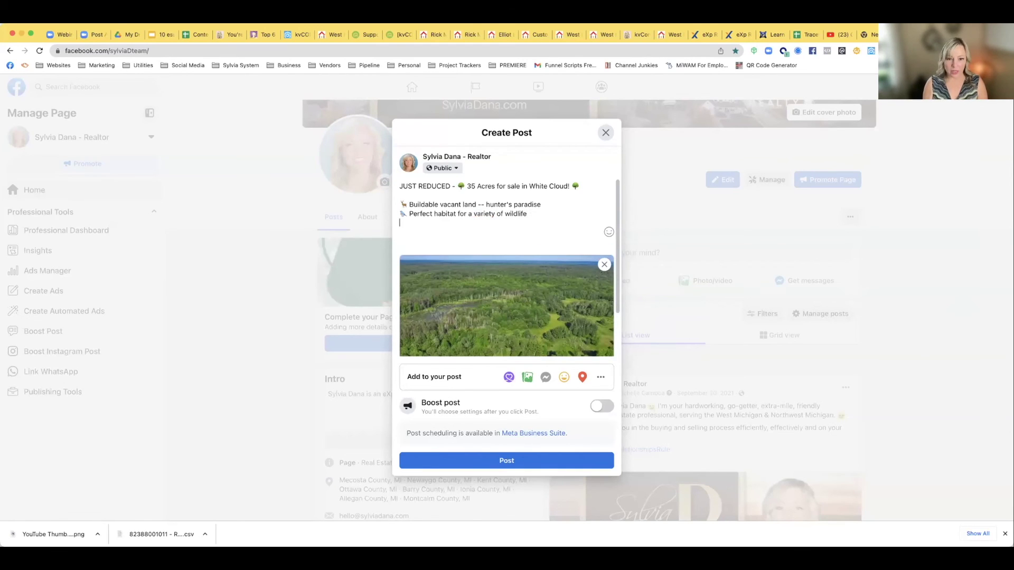
Add a wave-emoji line reading 'Pond'
{"action": "left_click", "coordinate": [608, 232]}
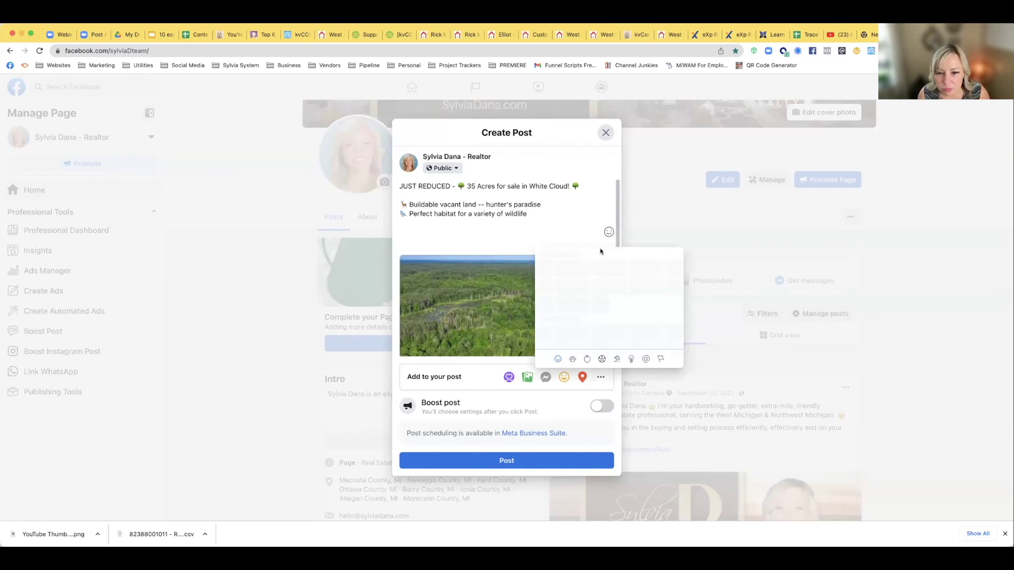
{"action": "scroll", "coordinate": [601, 317], "scroll_direction": "down", "scroll_amount": 5}
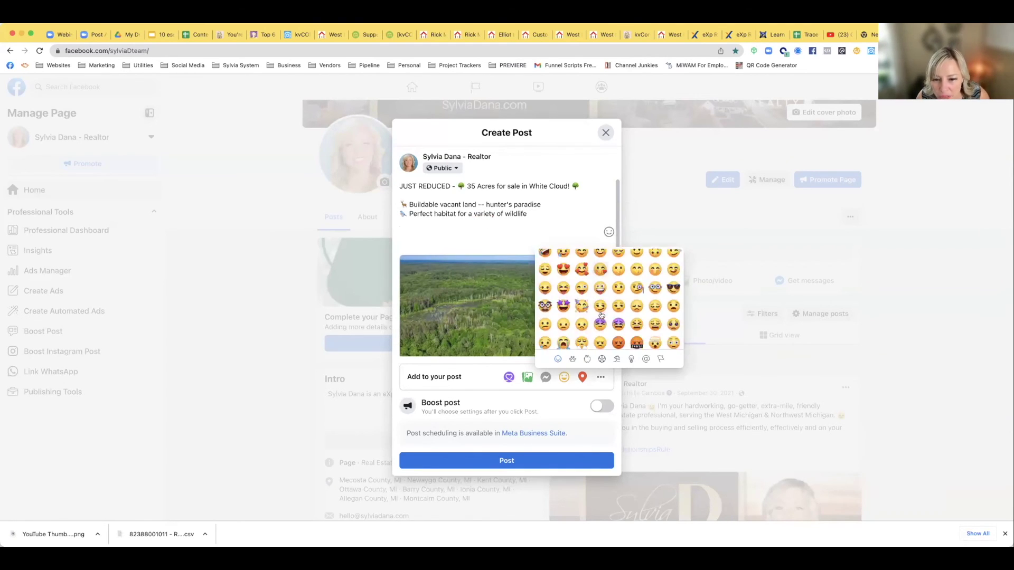
{"action": "left_click", "coordinate": [601, 359]}
{"action": "left_click", "coordinate": [616, 360]}
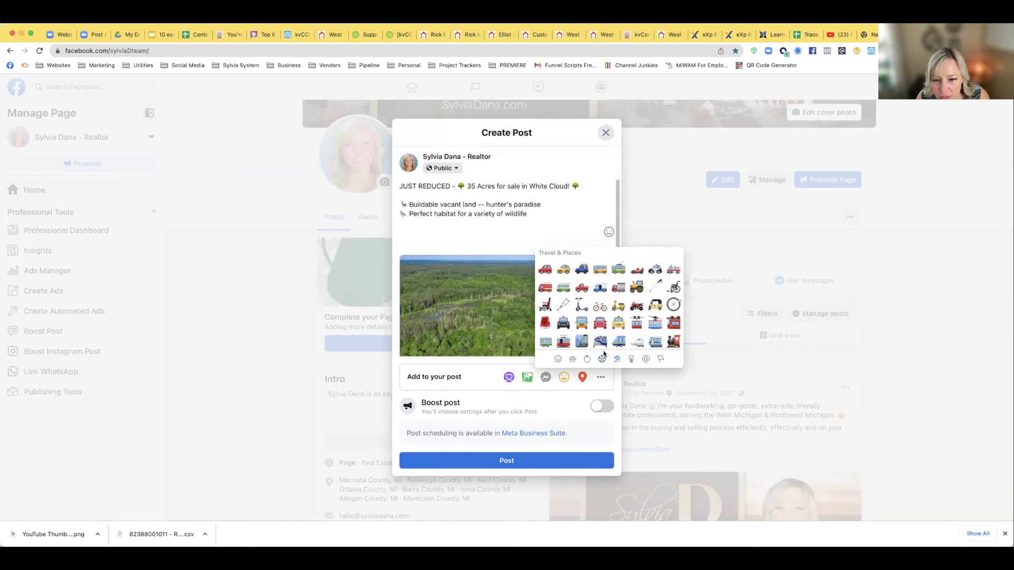
{"action": "left_click", "coordinate": [587, 359]}
{"action": "scroll", "coordinate": [584, 330], "scroll_direction": "down", "scroll_amount": 2}
{"action": "scroll", "coordinate": [585, 330], "scroll_direction": "down", "scroll_amount": 10}
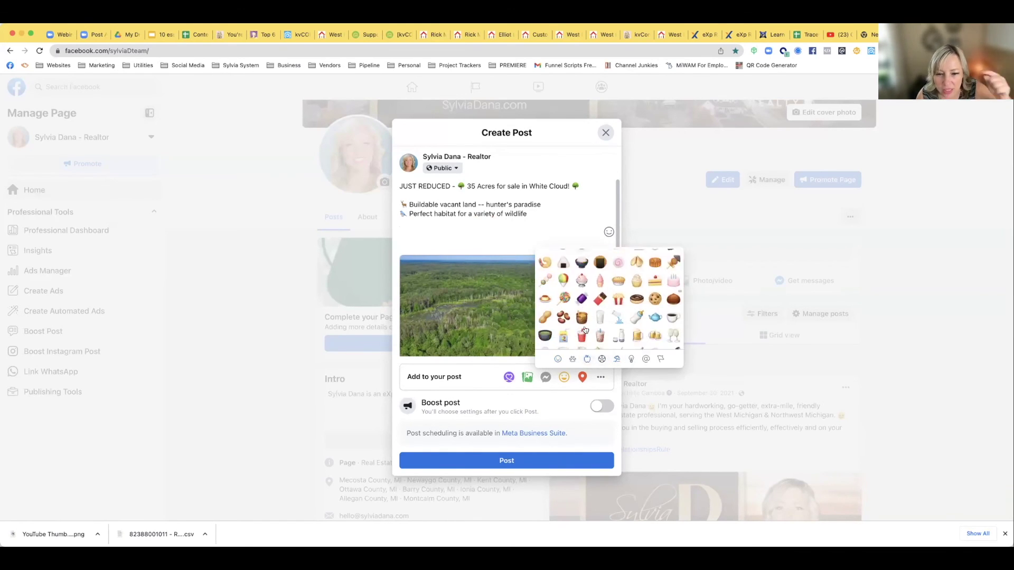
{"action": "scroll", "coordinate": [584, 330], "scroll_direction": "down", "scroll_amount": 5}
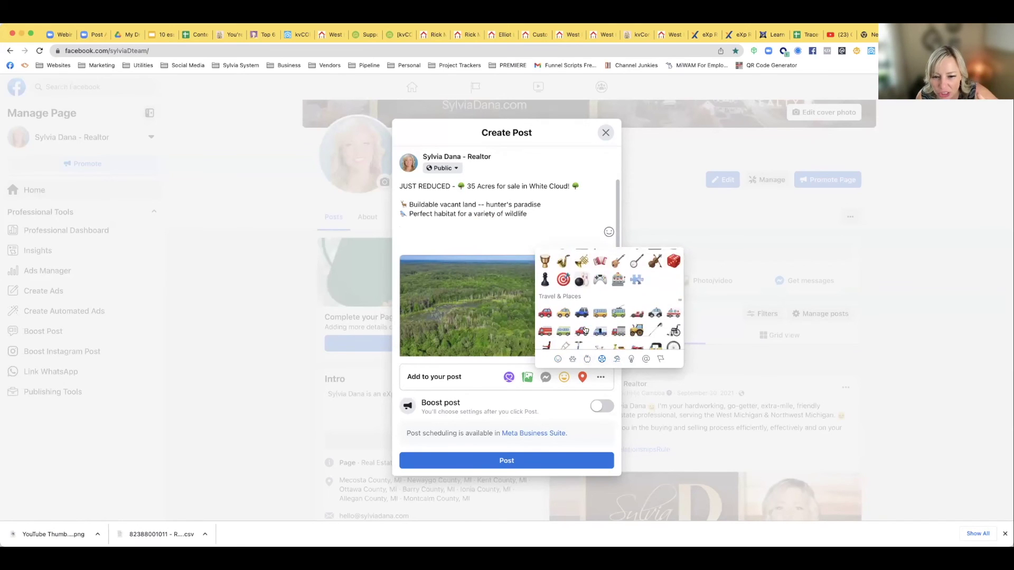
{"action": "scroll", "coordinate": [584, 330], "scroll_direction": "up", "scroll_amount": 8}
{"action": "scroll", "coordinate": [584, 330], "scroll_direction": "up", "scroll_amount": 12}
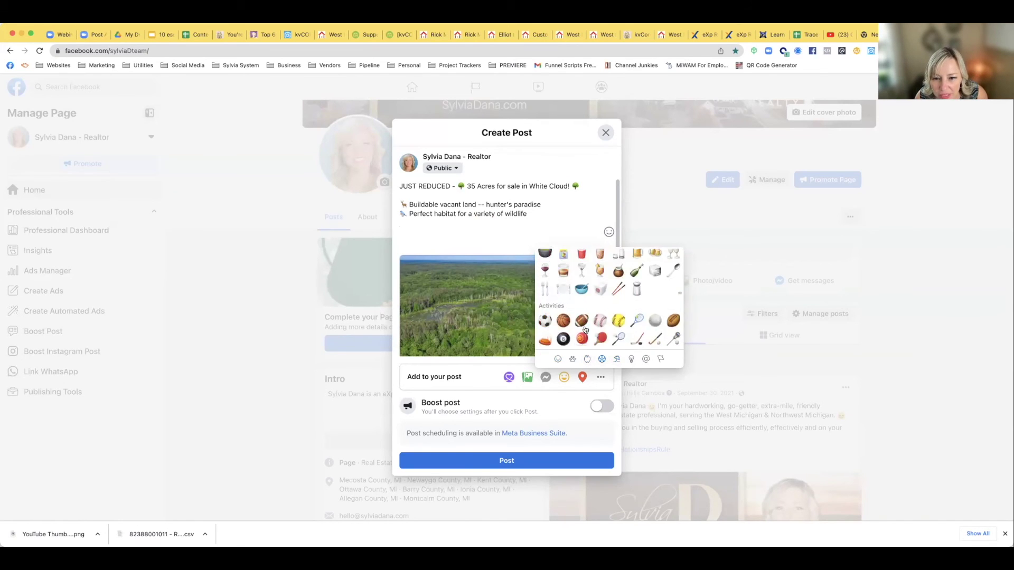
{"action": "scroll", "coordinate": [585, 330], "scroll_direction": "down", "scroll_amount": 3}
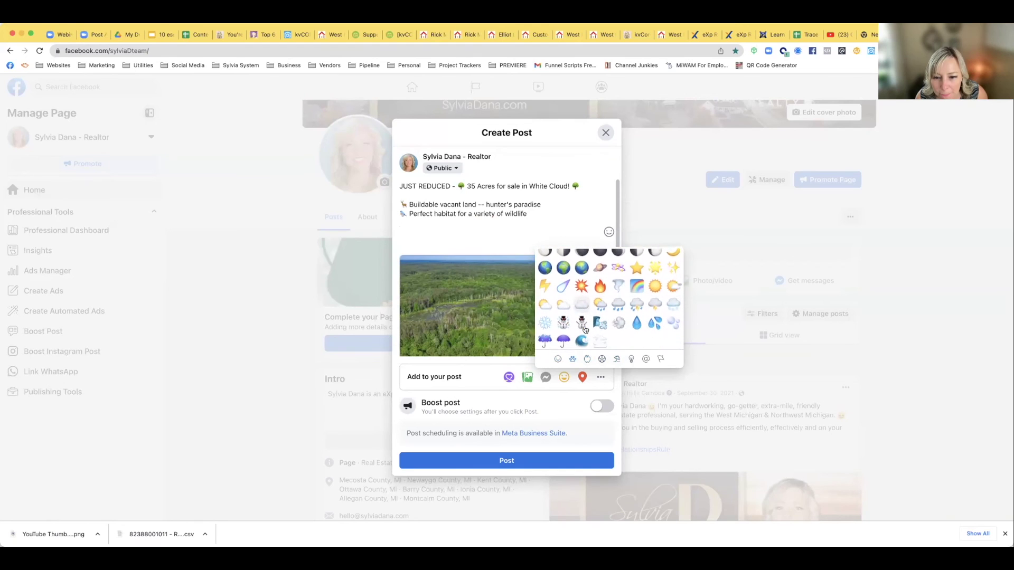
{"action": "left_click", "coordinate": [584, 326]}
{"action": "type", "text": "Pond"}
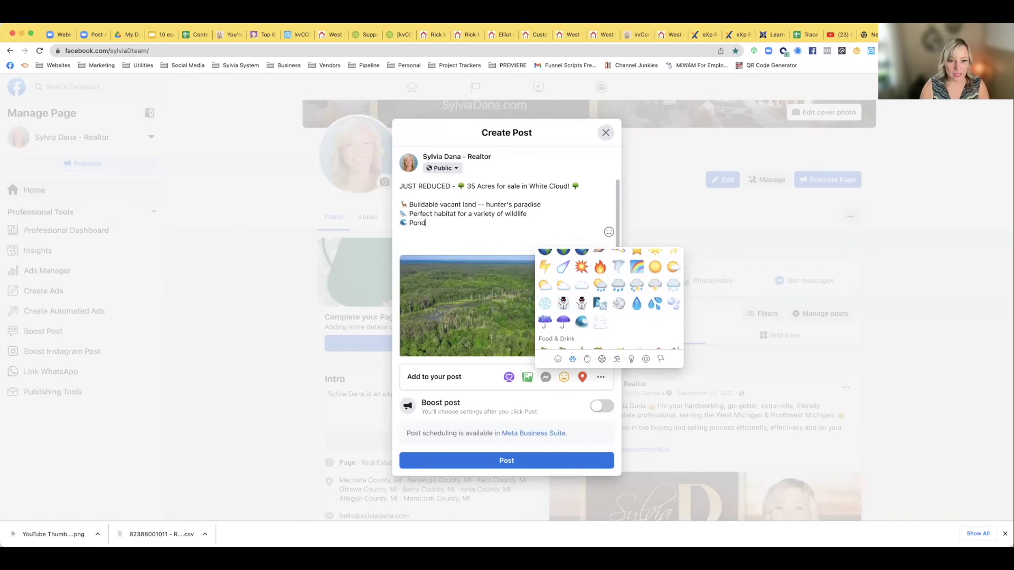
{"action": "left_click", "coordinate": [447, 223]}
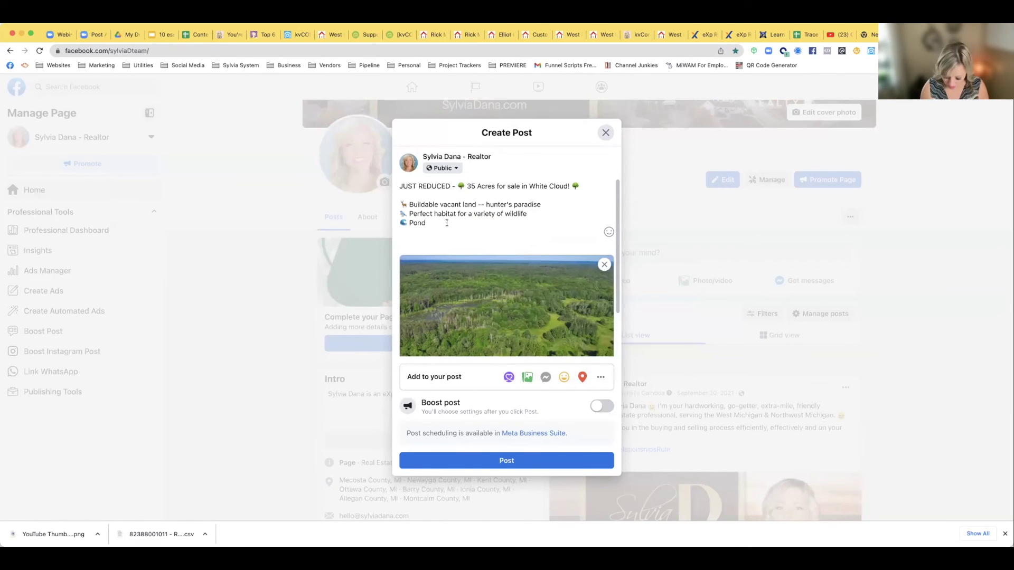
{"action": "key", "text": "Return"}
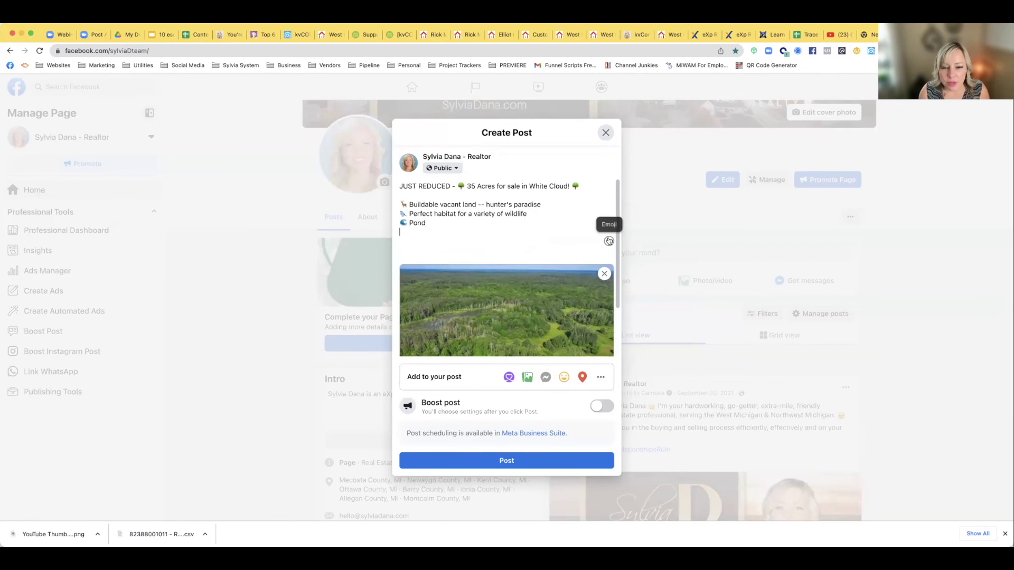
Add a house-emoji line reading '3 hunting blinds and an outhouse'
{"action": "left_click", "coordinate": [608, 242]}
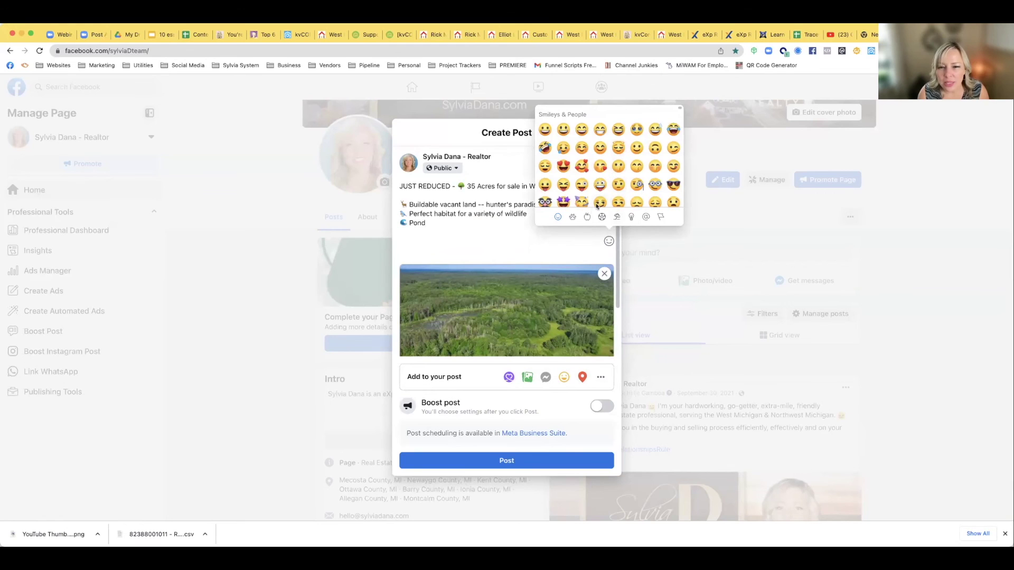
{"action": "scroll", "coordinate": [583, 187], "scroll_direction": "down", "scroll_amount": 3}
{"action": "scroll", "coordinate": [583, 187], "scroll_direction": "down", "scroll_amount": 5}
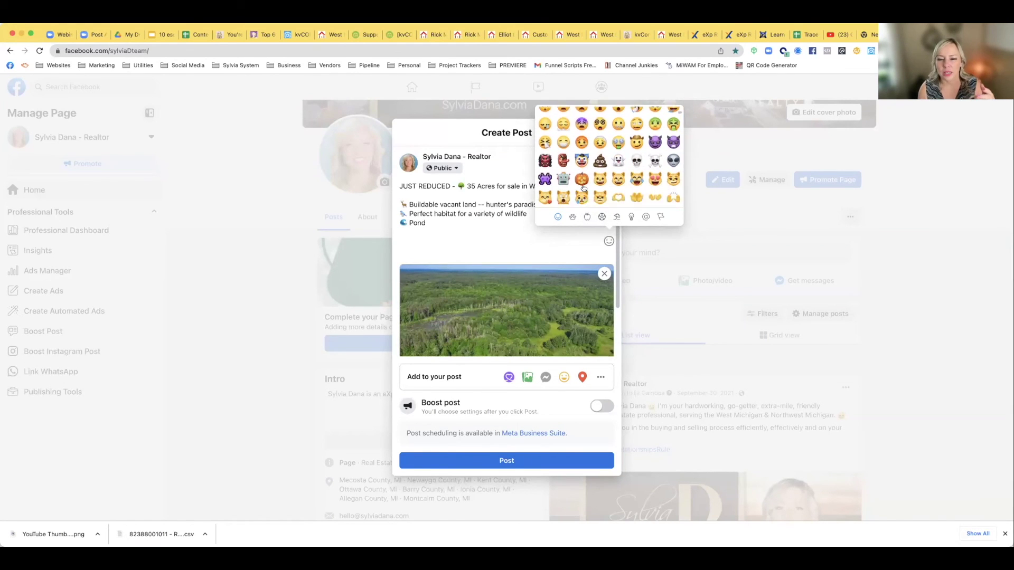
{"action": "left_click", "coordinate": [573, 216]}
{"action": "left_click", "coordinate": [616, 217]}
{"action": "scroll", "coordinate": [585, 185], "scroll_direction": "down", "scroll_amount": 2}
{"action": "scroll", "coordinate": [585, 185], "scroll_direction": "down", "scroll_amount": 5}
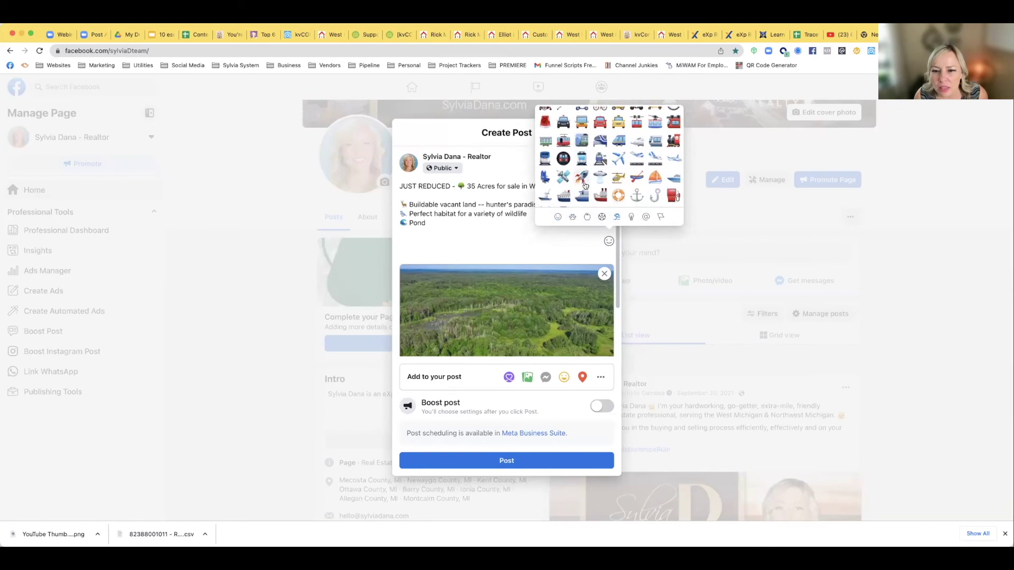
{"action": "scroll", "coordinate": [584, 185], "scroll_direction": "down", "scroll_amount": 3}
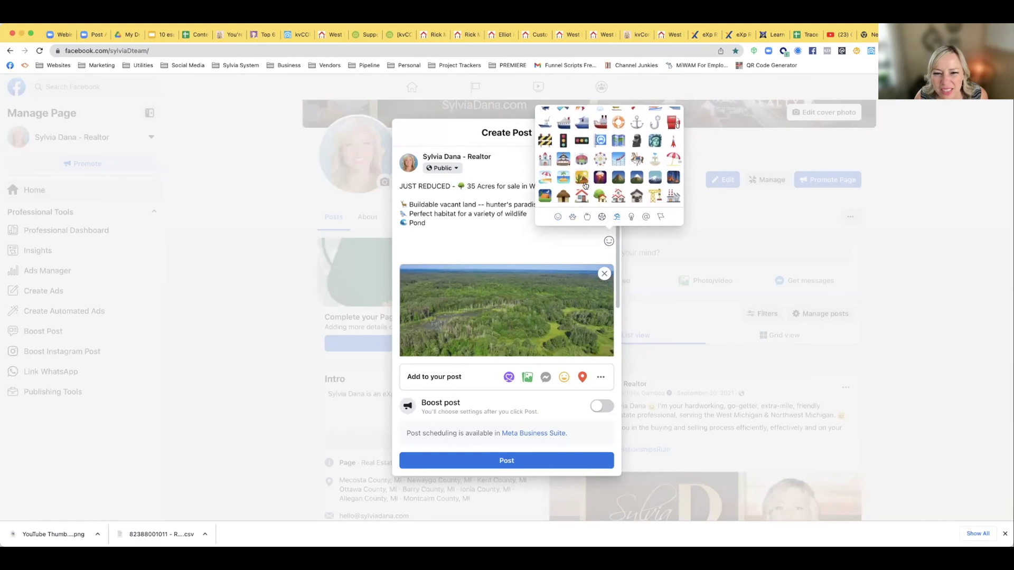
{"action": "scroll", "coordinate": [584, 185], "scroll_direction": "down", "scroll_amount": 1}
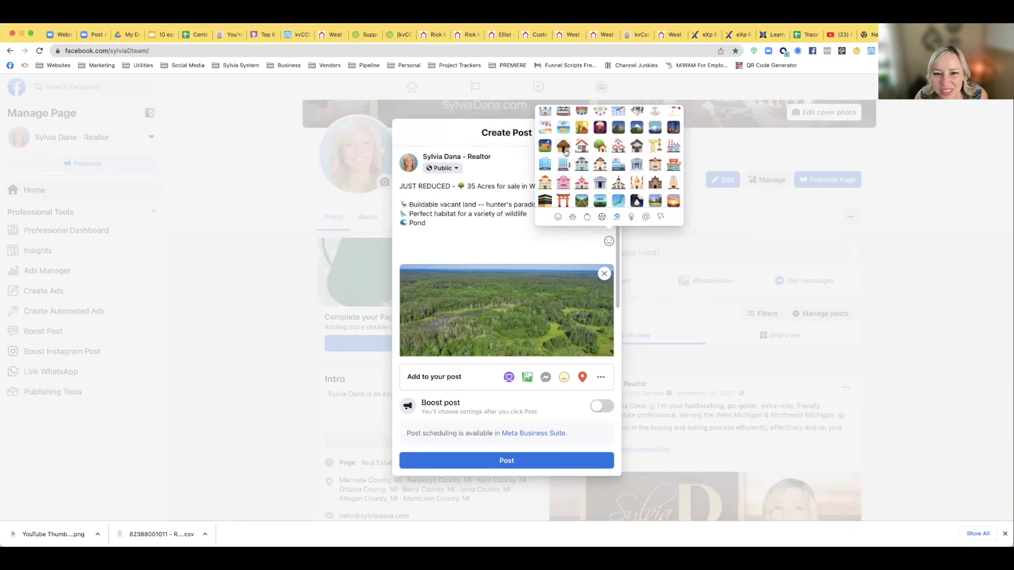
{"action": "left_click", "coordinate": [638, 150]}
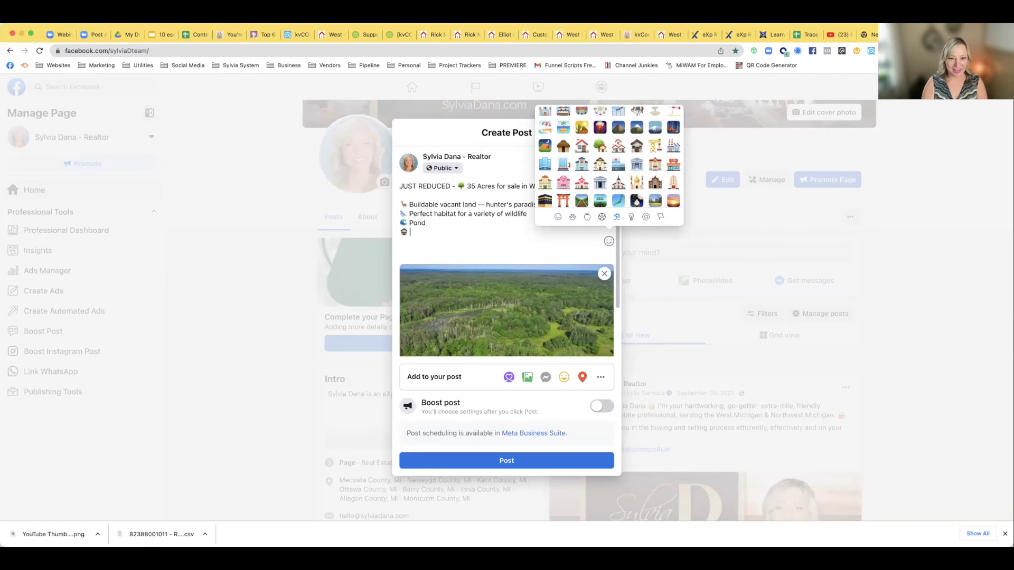
{"action": "type", "text": "3hunting"}
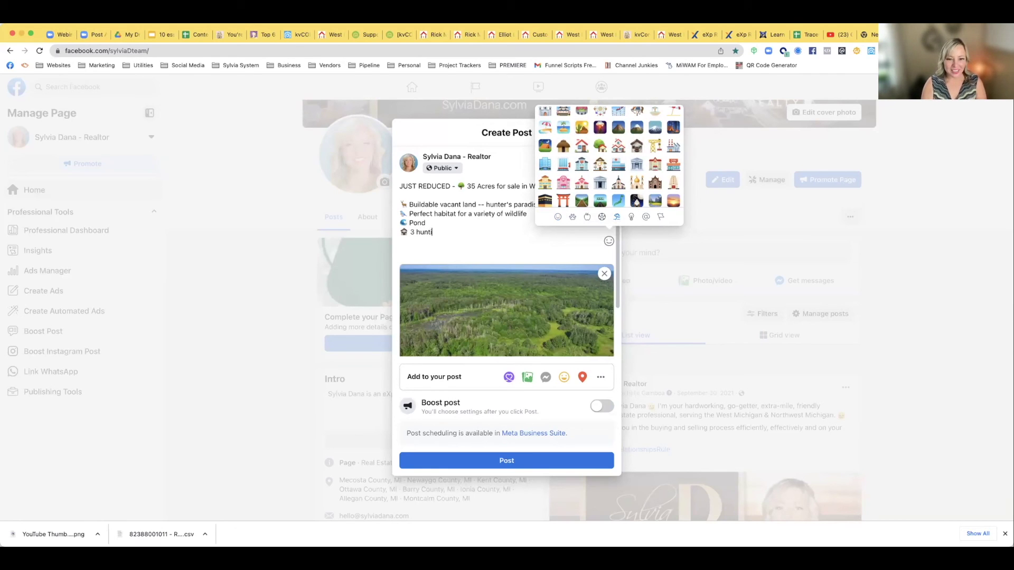
{"action": "type", "text": " bline"}
{"action": "type", "text": "s and"}
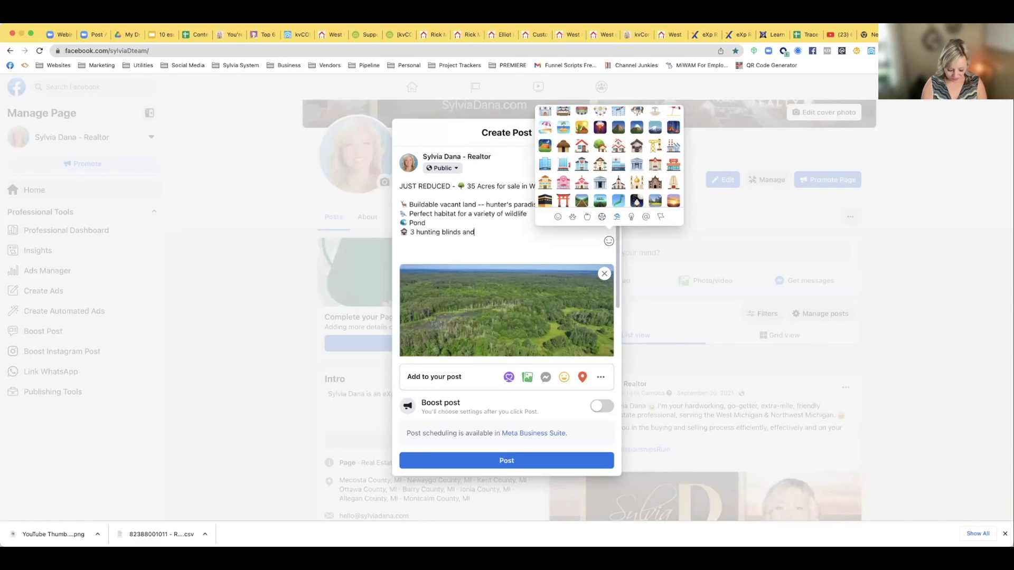
{"action": "type", "text": " an outhouse"}
{"action": "key", "text": "Return"}
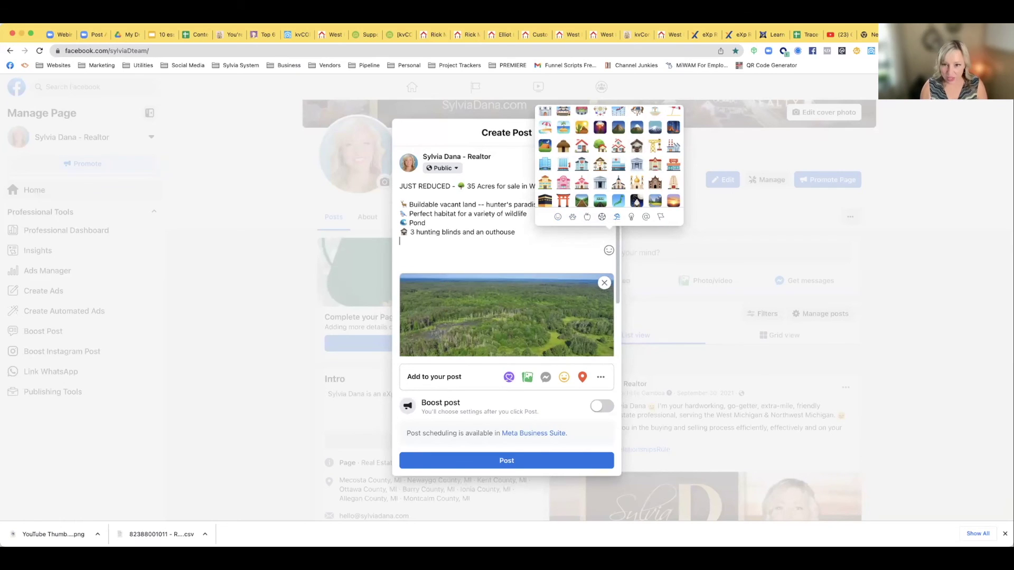
Add a minibus-emoji line reading 'Older camper included'
{"action": "scroll", "coordinate": [586, 203], "scroll_direction": "down", "scroll_amount": 5}
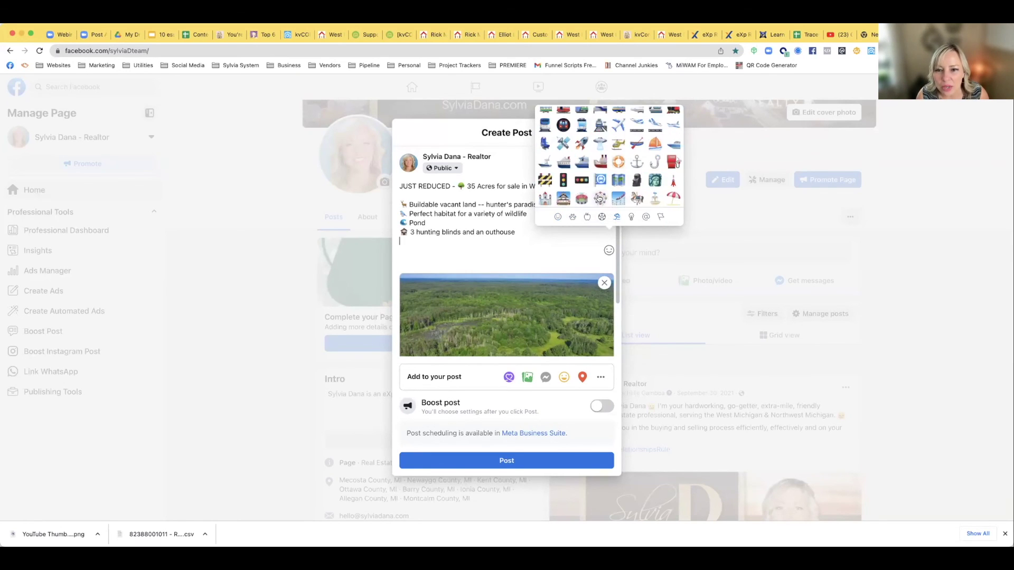
{"action": "scroll", "coordinate": [598, 198], "scroll_direction": "up", "scroll_amount": 3}
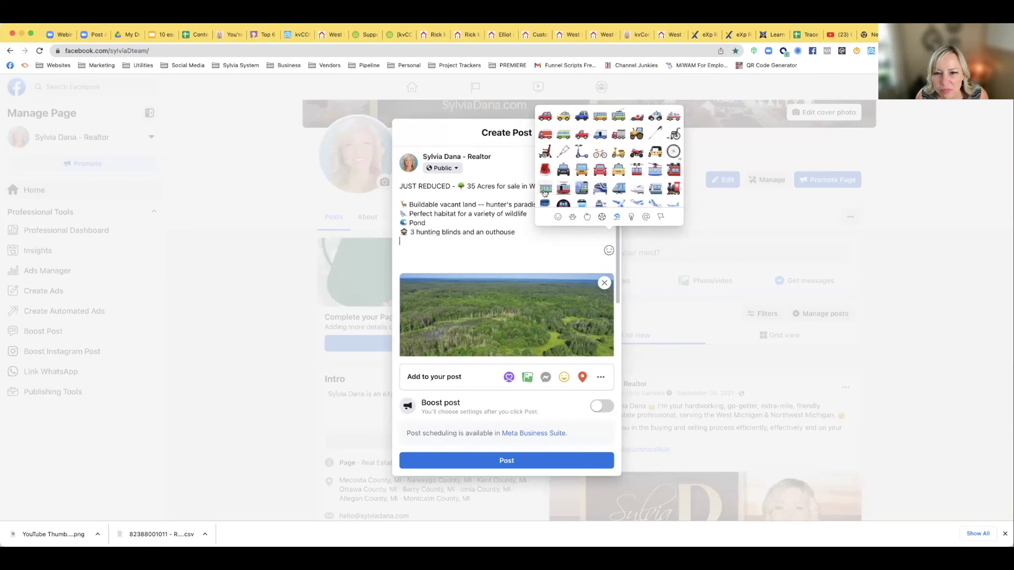
{"action": "scroll", "coordinate": [575, 169], "scroll_direction": "up", "scroll_amount": 2}
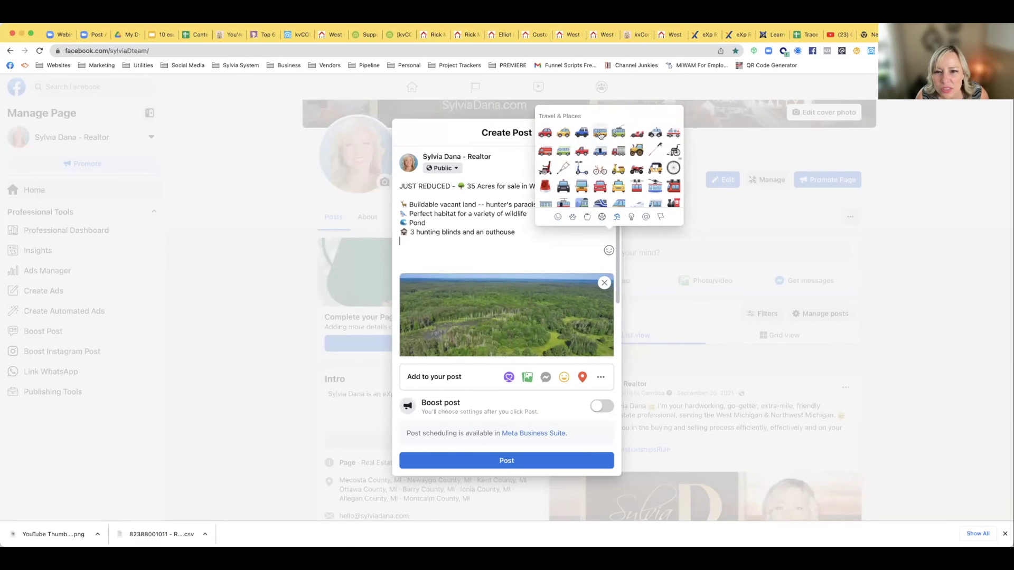
{"action": "left_click", "coordinate": [562, 151]}
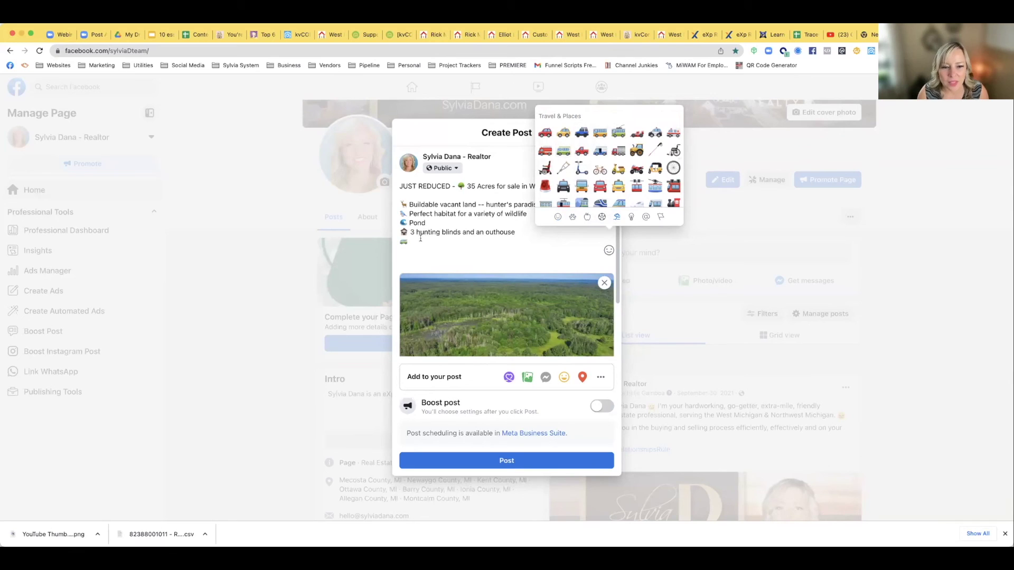
{"action": "type", "text": "Old"}
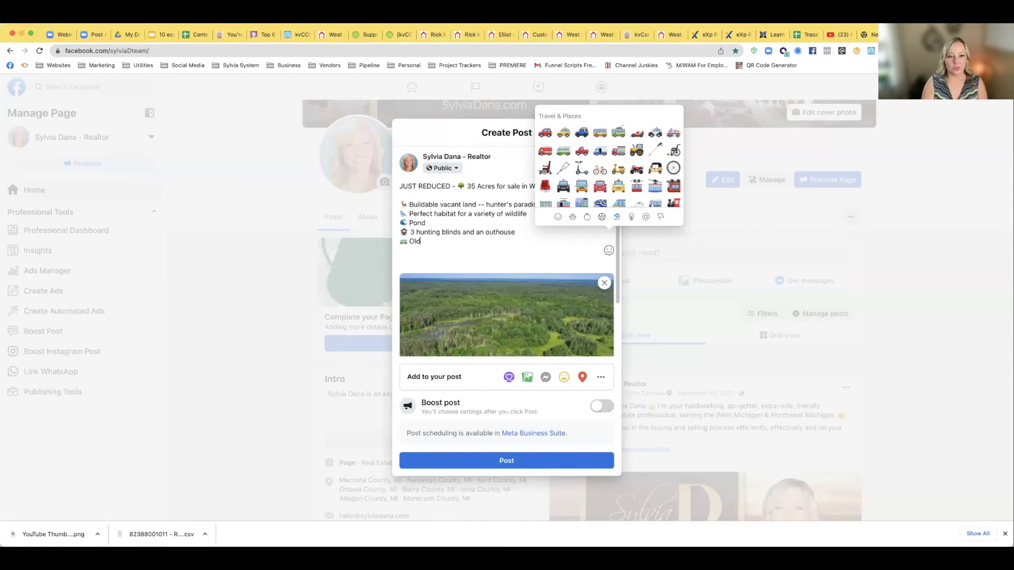
{"action": "type", "text": "er camper on property"}
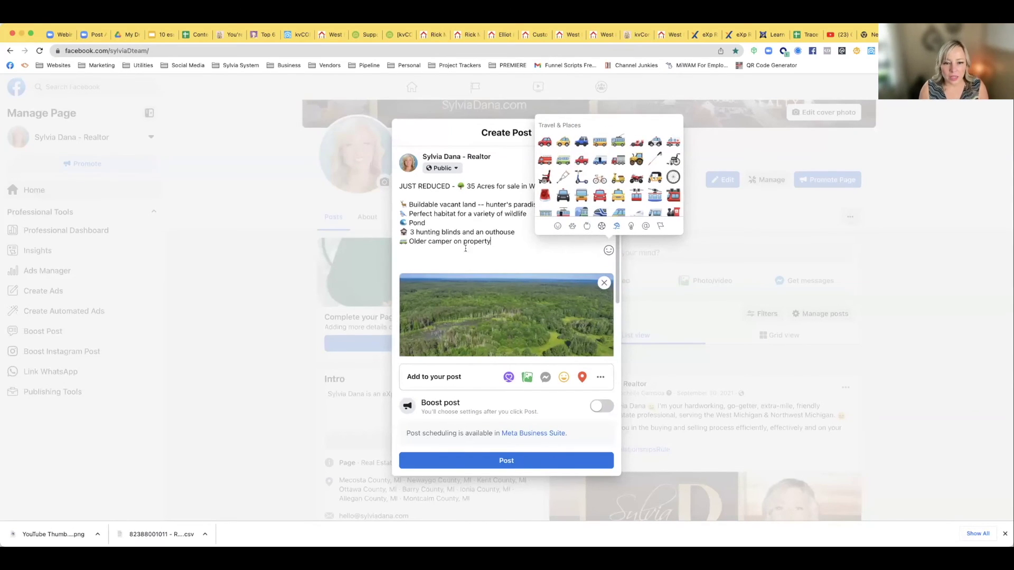
{"action": "left_click_drag", "start_coordinate": [493, 251], "coordinate": [453, 241]}
{"action": "key", "text": "BackSpace"}
{"action": "type", "text": "included"}
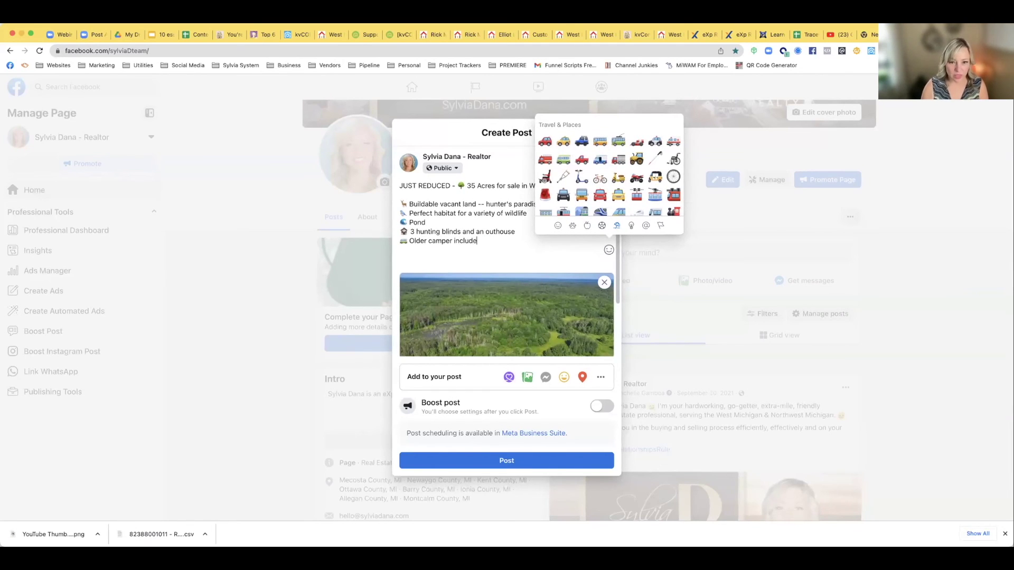
{"action": "left_click", "coordinate": [494, 243]}
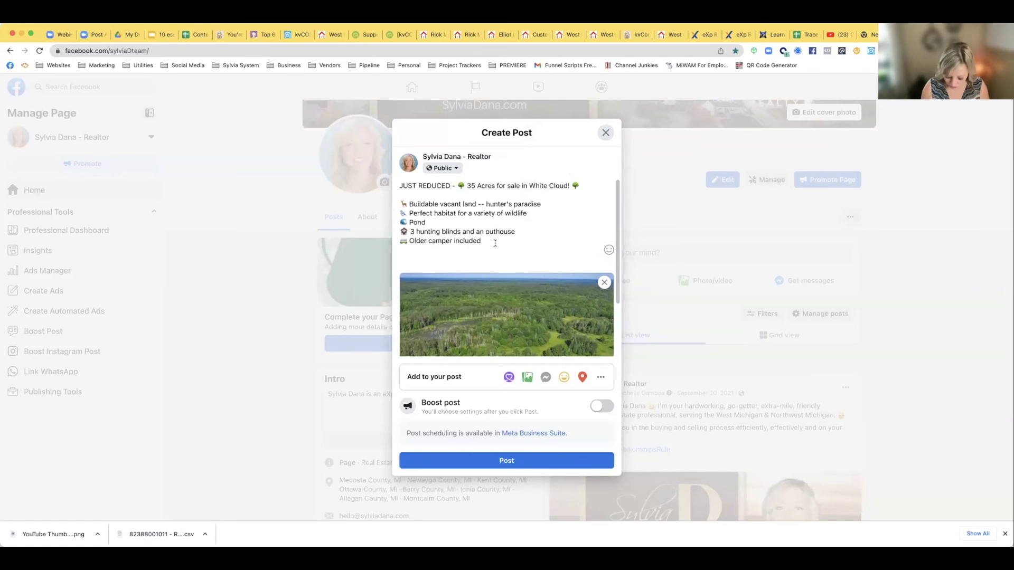
{"action": "key", "text": "Return"}
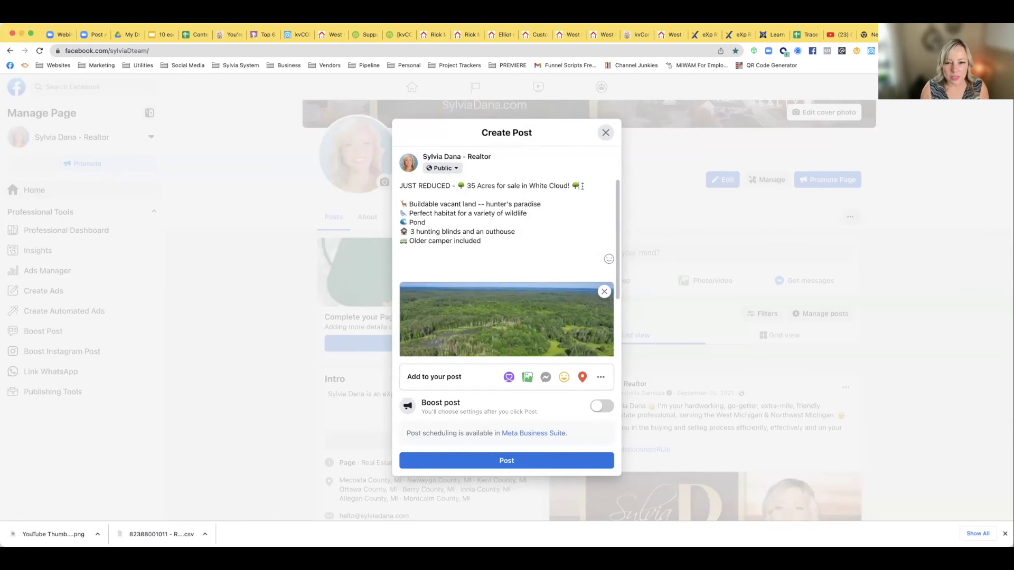
Add 'Listed for $129K' on a new line below the JUST REDUCED headline
{"action": "left_click", "coordinate": [581, 186]}
{"action": "key", "text": "Return"}
{"action": "key", "text": "Return"}
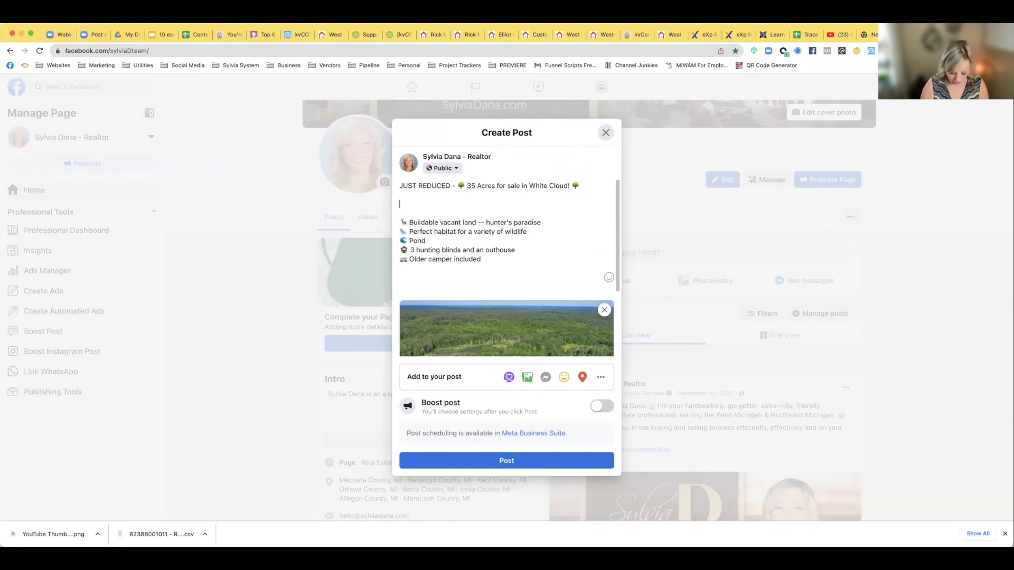
{"action": "type", "text": "List"}
{"action": "key", "text": "BackSpace"}
{"action": "key", "text": "BackSpace"}
{"action": "key", "text": "BackSpace"}
{"action": "key", "text": "BackSpace"}
{"action": "key", "text": "BackSpace"}
{"action": "key", "text": "BackSpace"}
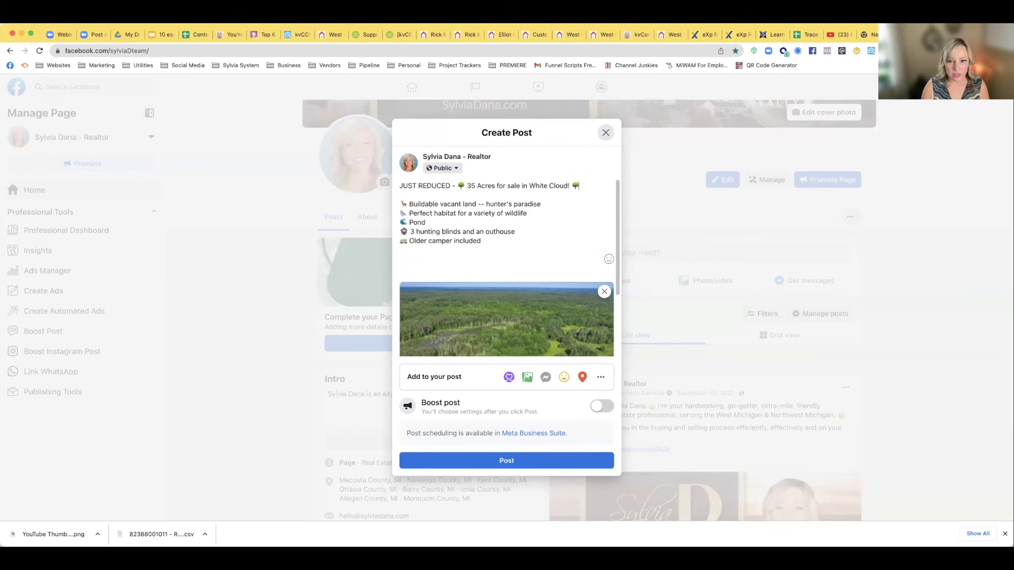
{"action": "type", "text": "LIst"}
{"action": "key", "text": "Return"}
{"action": "key", "text": "BackSpace"}
{"action": "type", "text": "ed for #12"}
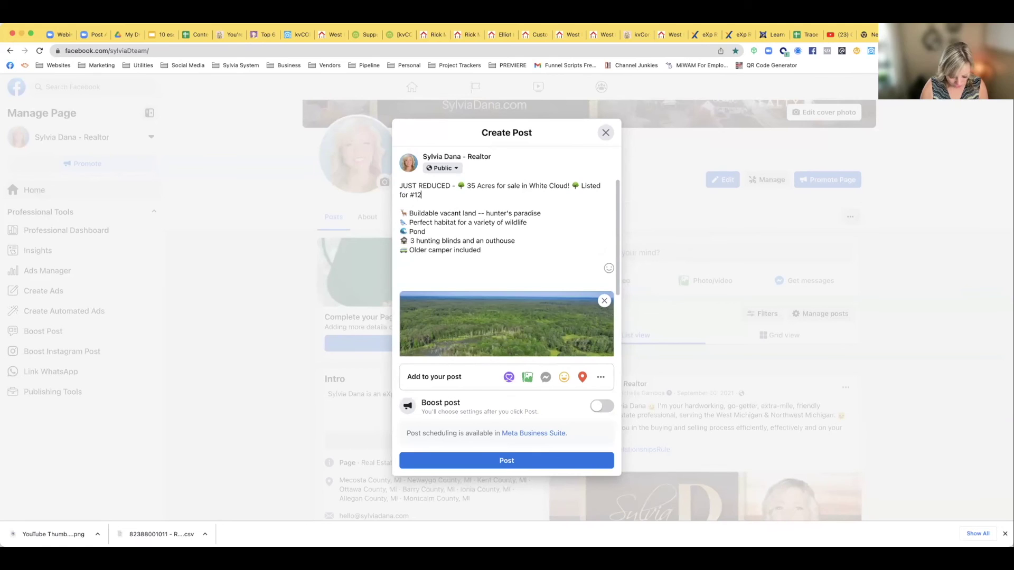
{"action": "key", "text": "BackSpace"}
{"action": "key", "text": "BackSpace"}
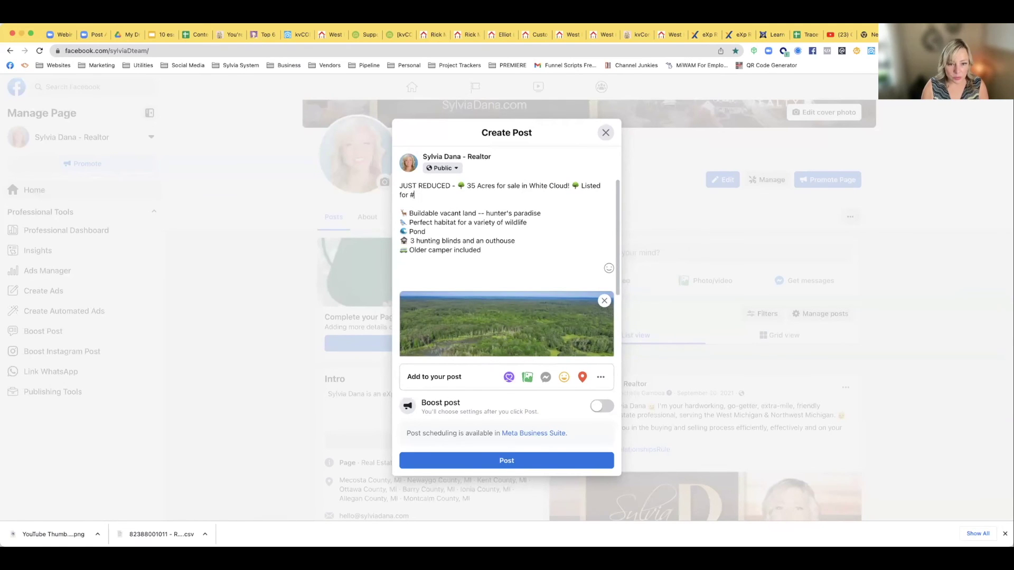
{"action": "type", "text": "129K"}
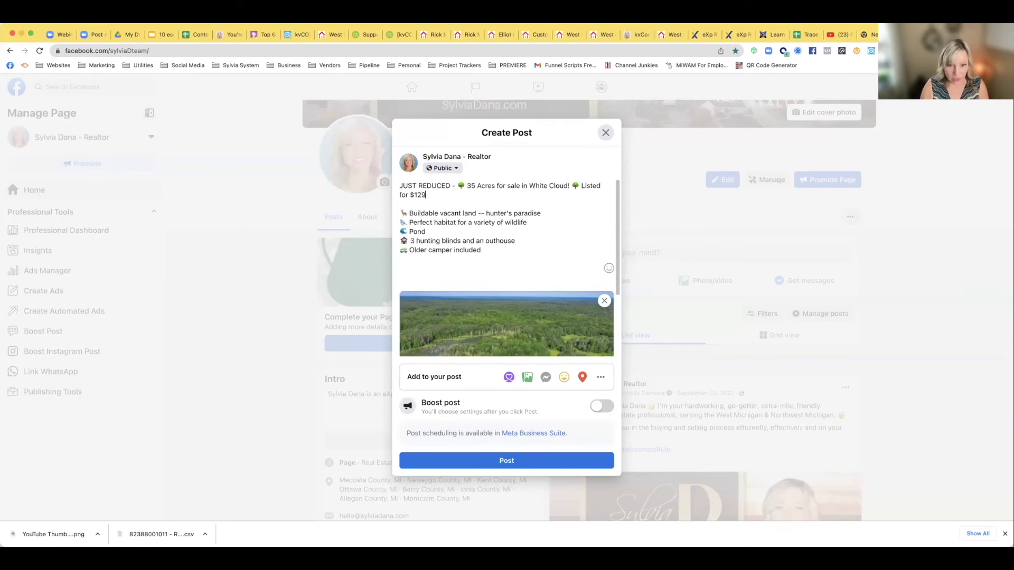
End the post with 'Contact me for a private showing!' and publish it to the Page
{"action": "left_click", "coordinate": [503, 250]}
{"action": "key", "text": "Return"}
{"action": "key", "text": "Return"}
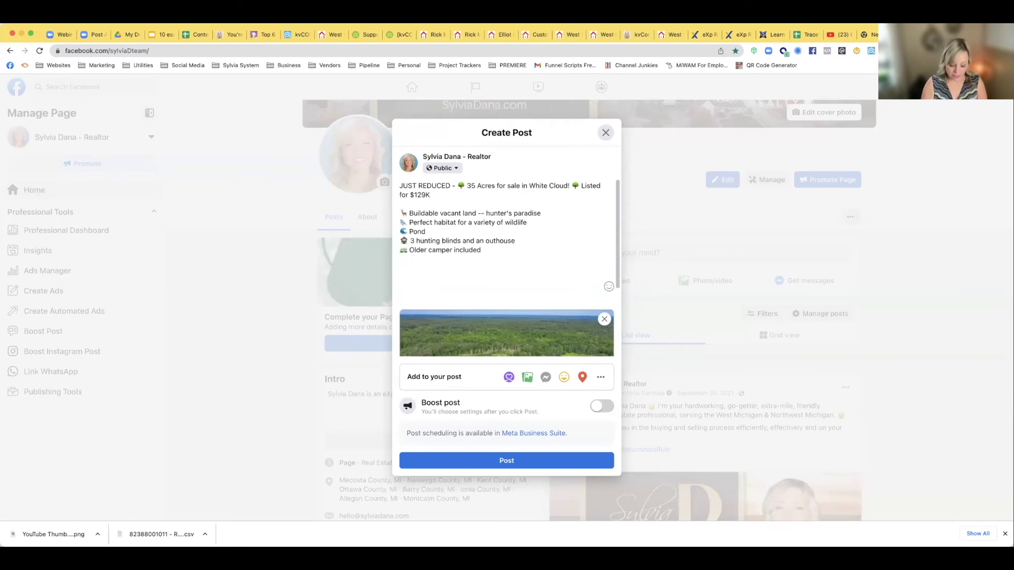
{"action": "type", "text": "Contact"}
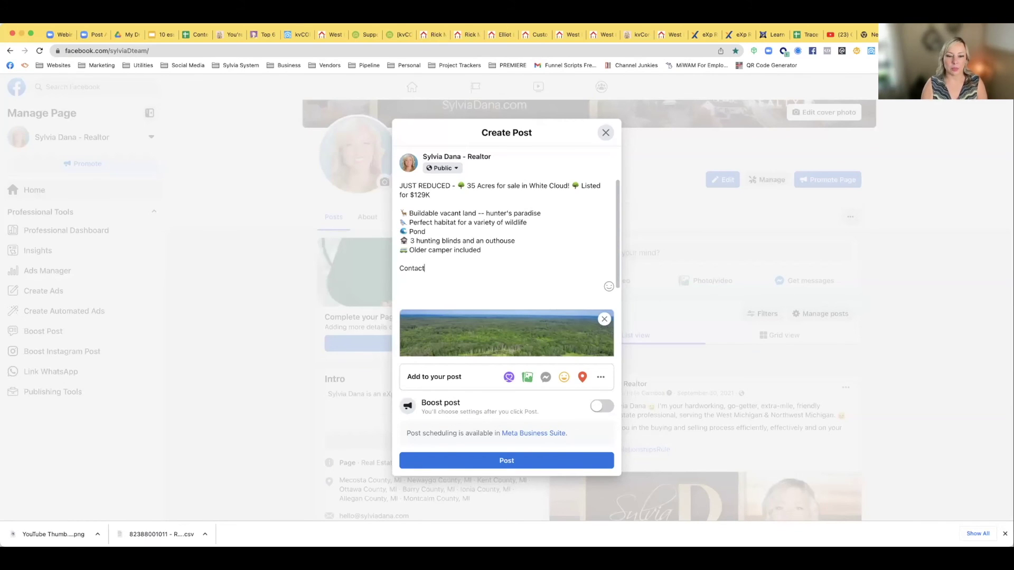
{"action": "type", "text": " me for a private showing"}
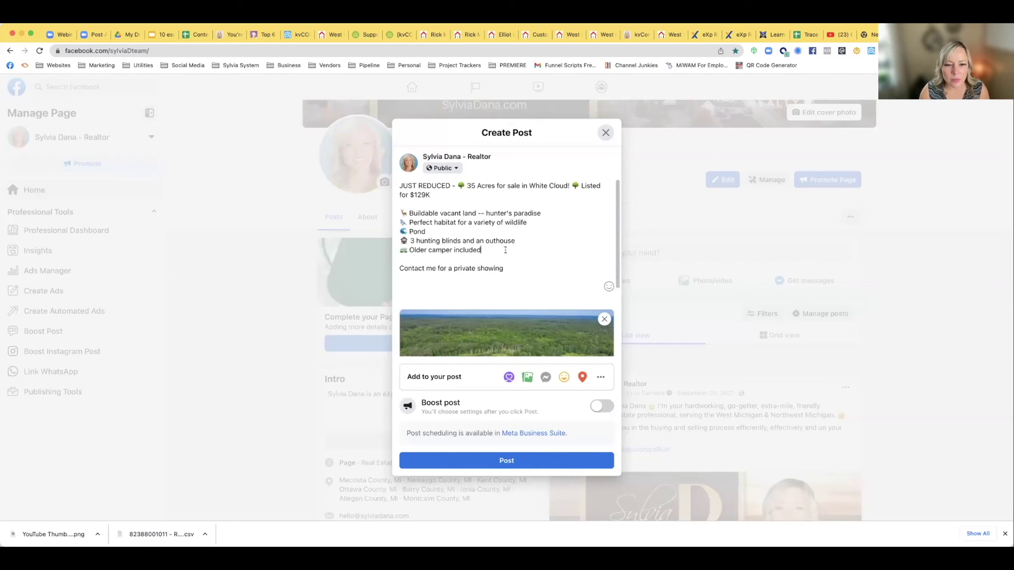
{"action": "type", "text": "!"}
{"action": "key", "text": "Return"}
{"action": "key", "text": "Return"}
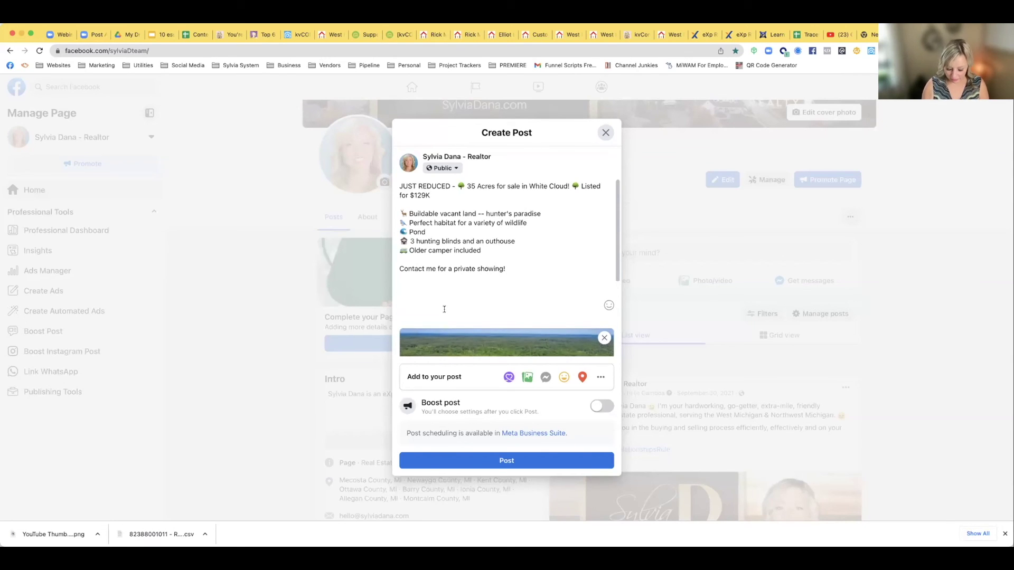
{"action": "key", "text": "BackSpace"}
{"action": "key", "text": "BackSpace"}
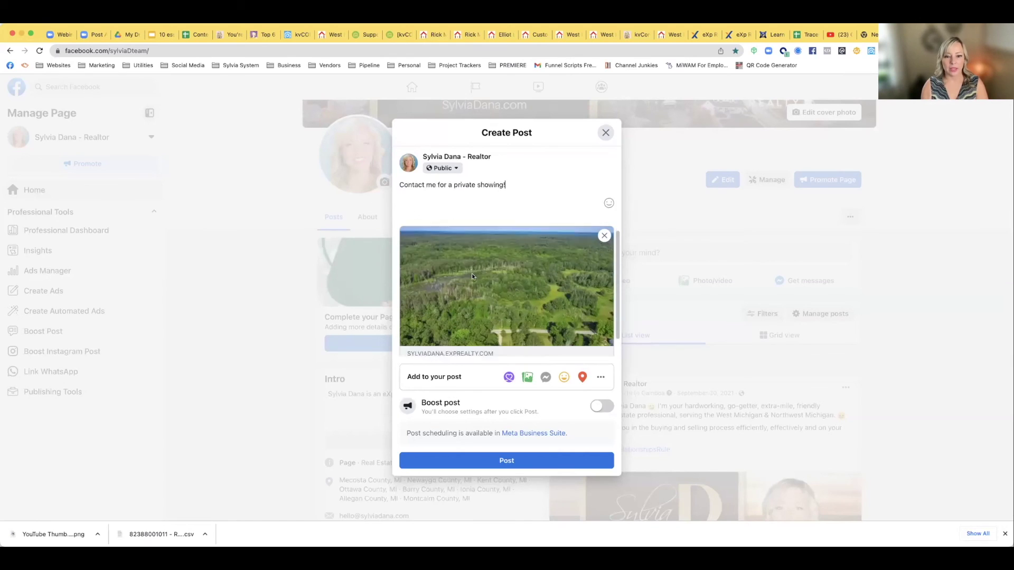
{"action": "left_click", "coordinate": [481, 460]}
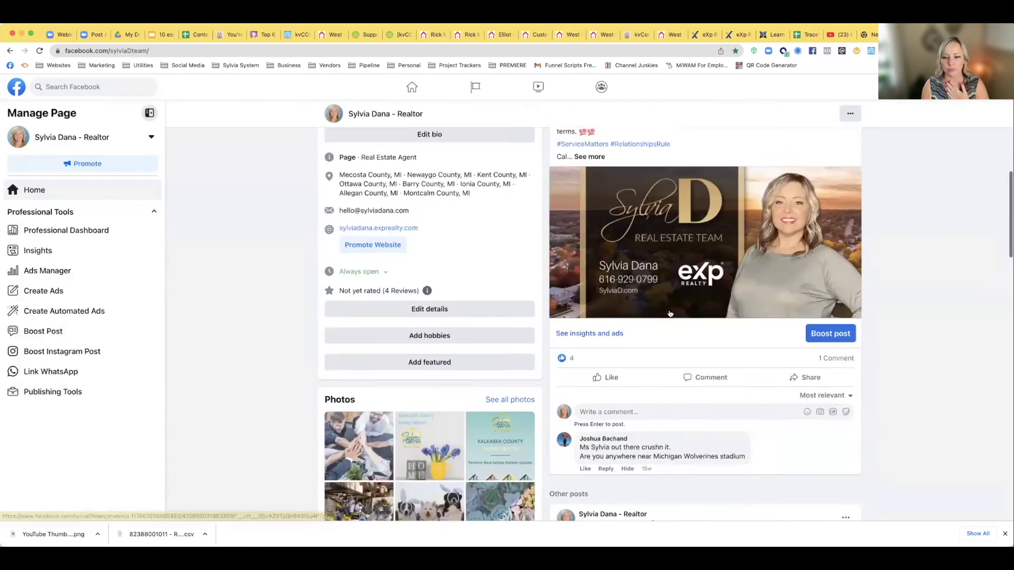
Start sharing the new White Cloud listing post to a group and browse the available groups
{"action": "scroll", "coordinate": [669, 315], "scroll_direction": "down", "scroll_amount": 7}
{"action": "scroll", "coordinate": [692, 291], "scroll_direction": "up", "scroll_amount": 1}
{"action": "scroll", "coordinate": [692, 291], "scroll_direction": "up", "scroll_amount": 1}
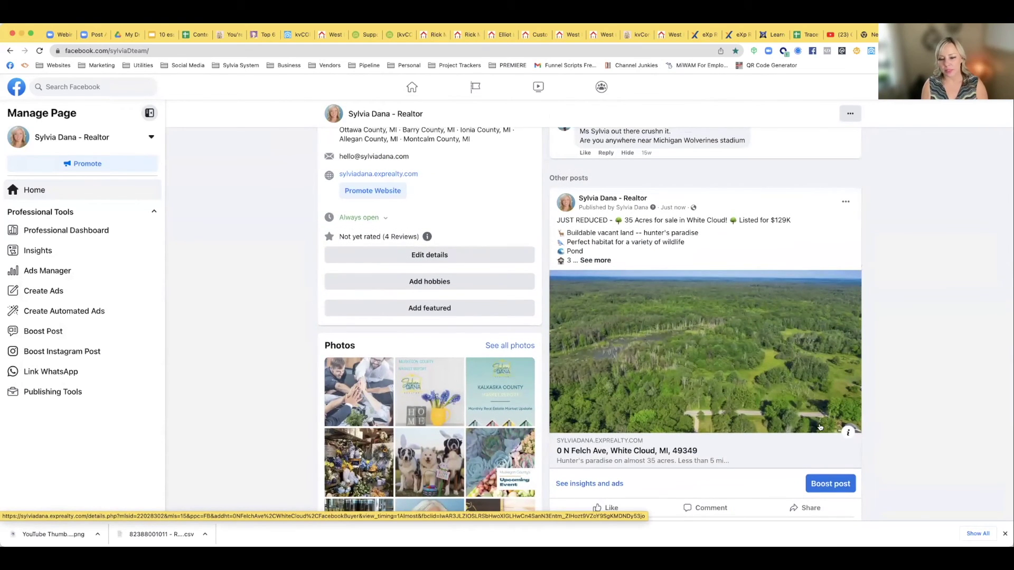
{"action": "scroll", "coordinate": [819, 427], "scroll_direction": "down", "scroll_amount": 1}
{"action": "left_click", "coordinate": [802, 450]}
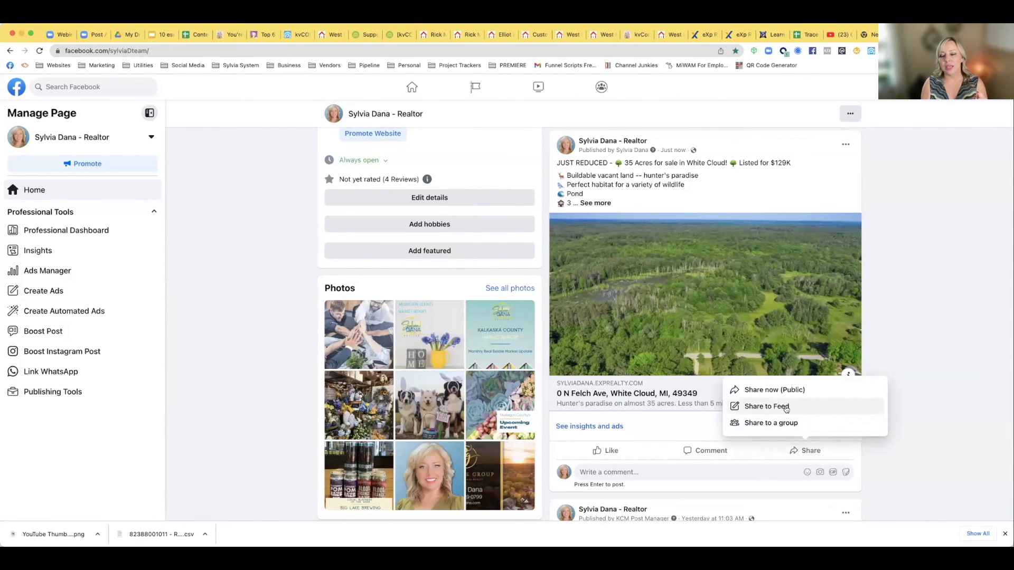
{"action": "left_click", "coordinate": [783, 423]}
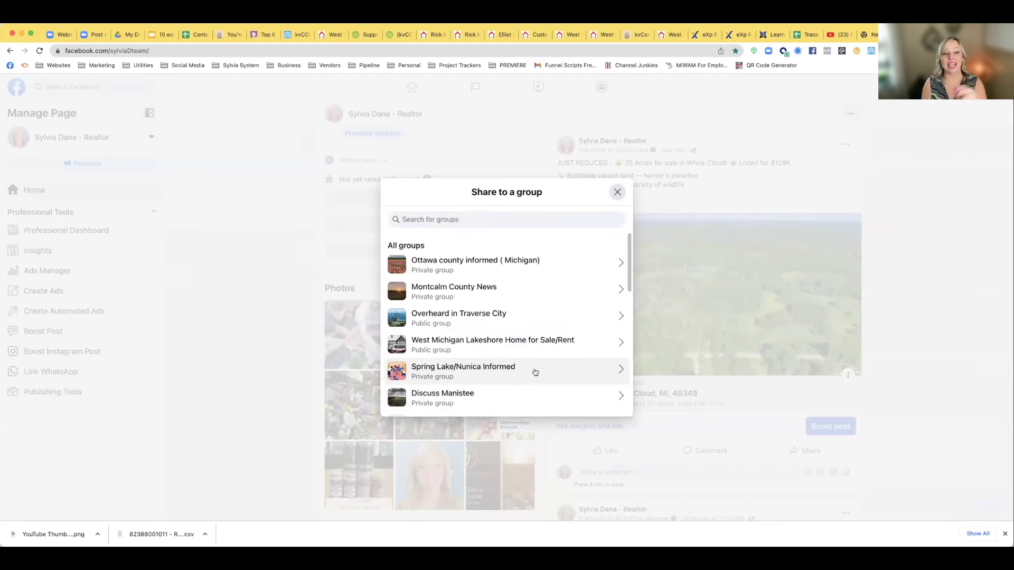
{"action": "scroll", "coordinate": [535, 372], "scroll_direction": "down", "scroll_amount": 4}
{"action": "scroll", "coordinate": [535, 372], "scroll_direction": "up", "scroll_amount": 3}
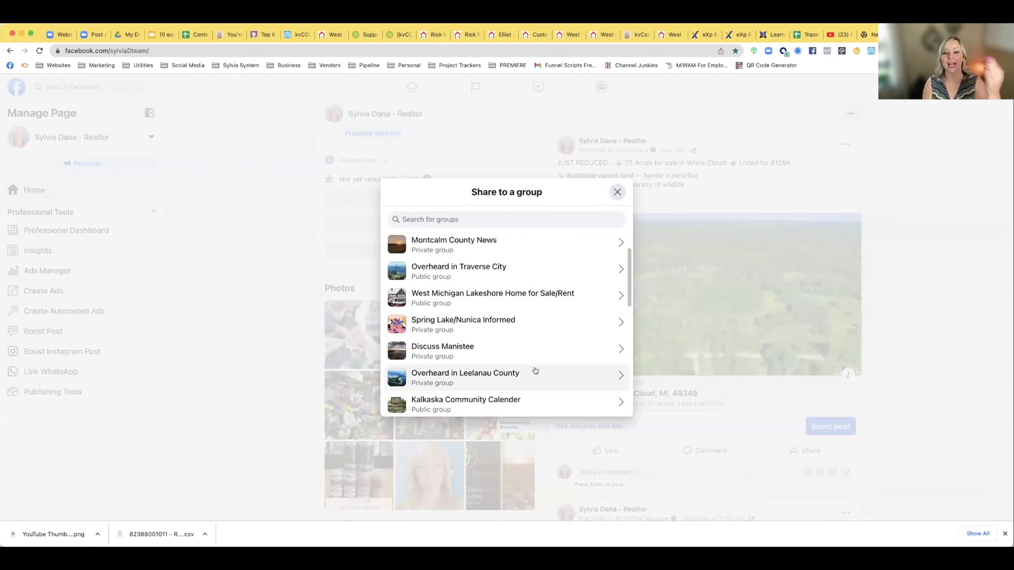
{"action": "scroll", "coordinate": [534, 371], "scroll_direction": "up", "scroll_amount": 2}
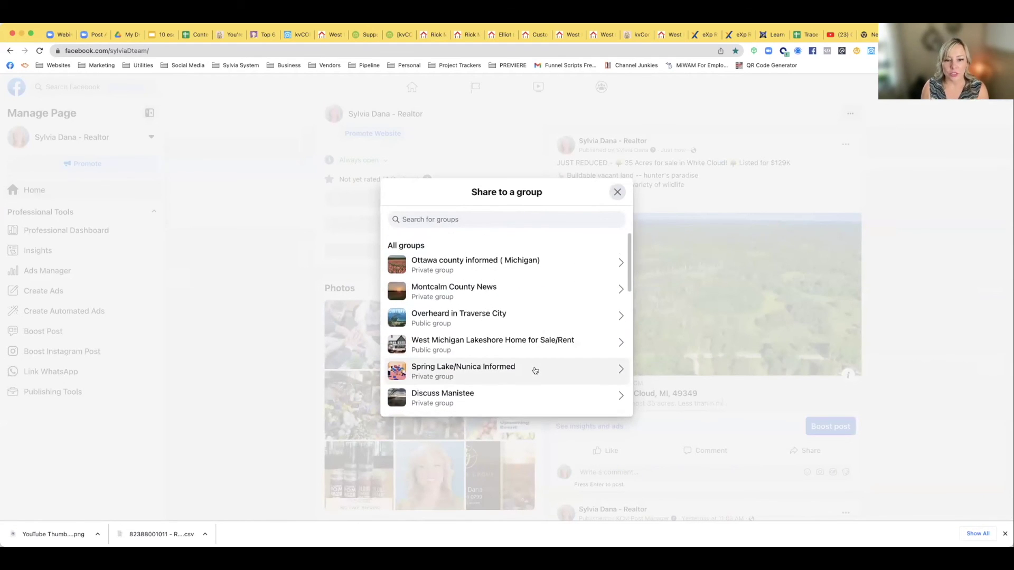
Cancel the Montcalm County News draft, copy the post's full description from Edit post, and discard the edit
{"action": "left_click", "coordinate": [484, 295]}
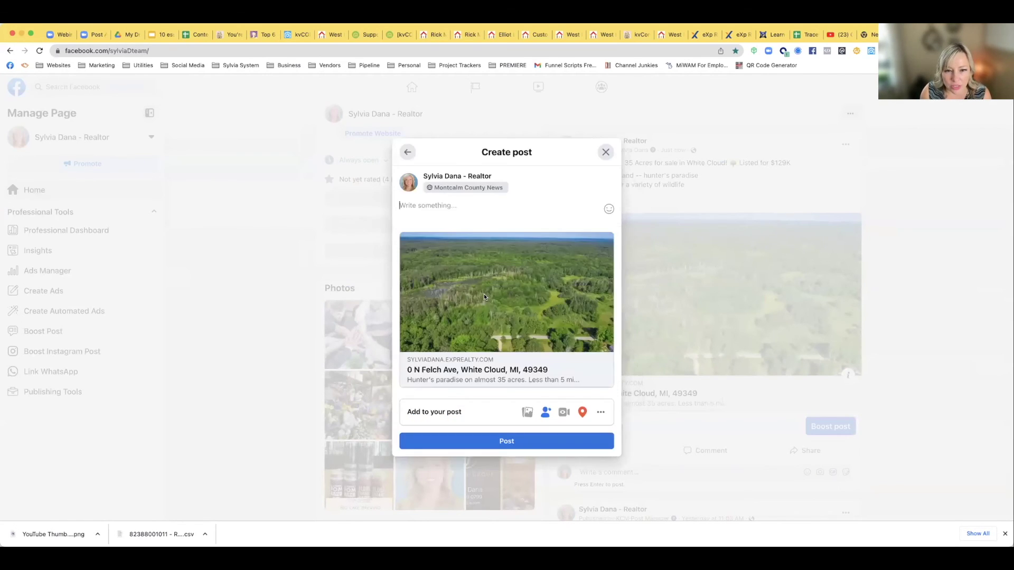
{"action": "left_click", "coordinate": [605, 153]}
{"action": "left_click", "coordinate": [845, 144]}
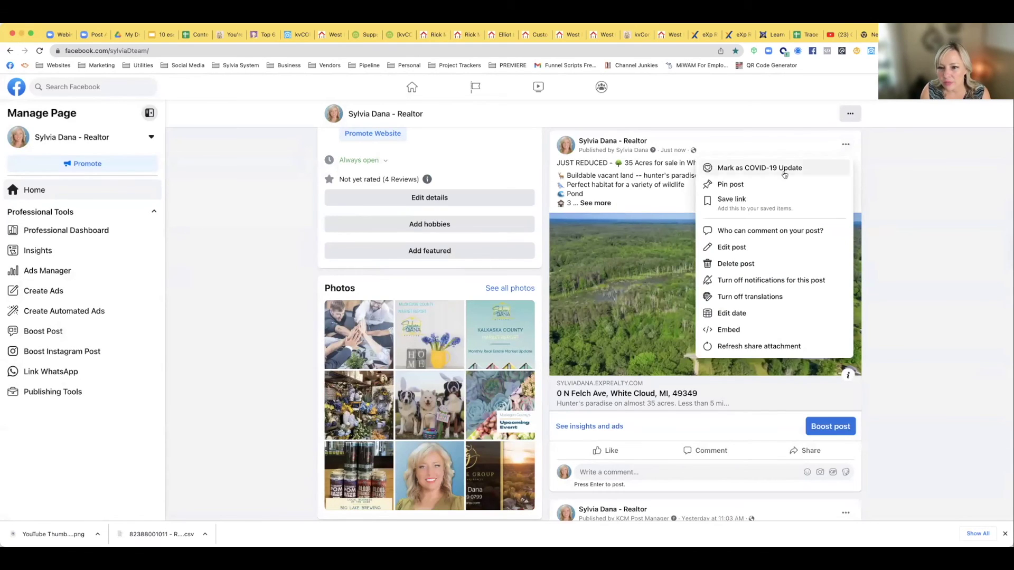
{"action": "left_click", "coordinate": [731, 247]}
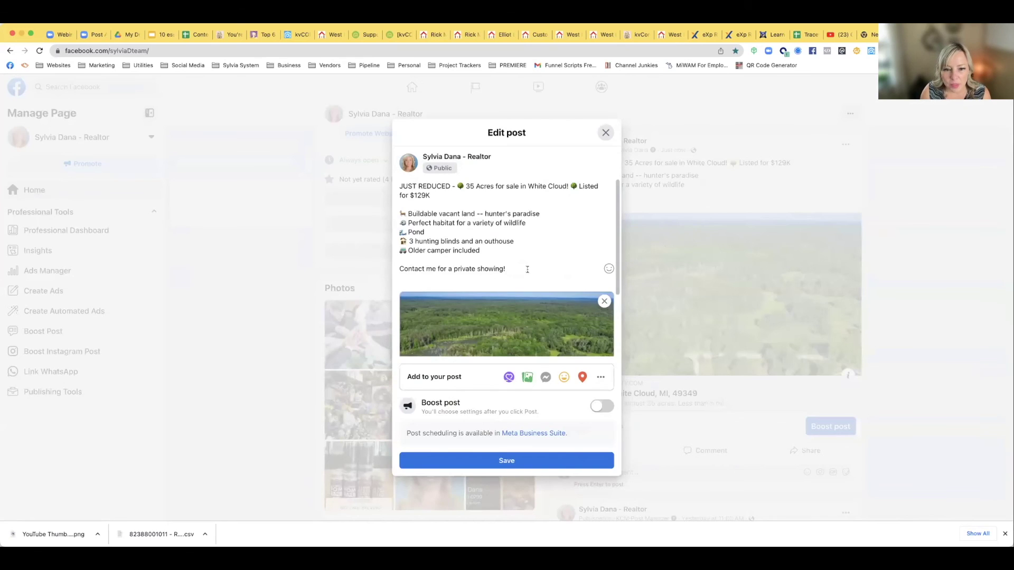
{"action": "left_click_drag", "start_coordinate": [531, 269], "coordinate": [379, 177]}
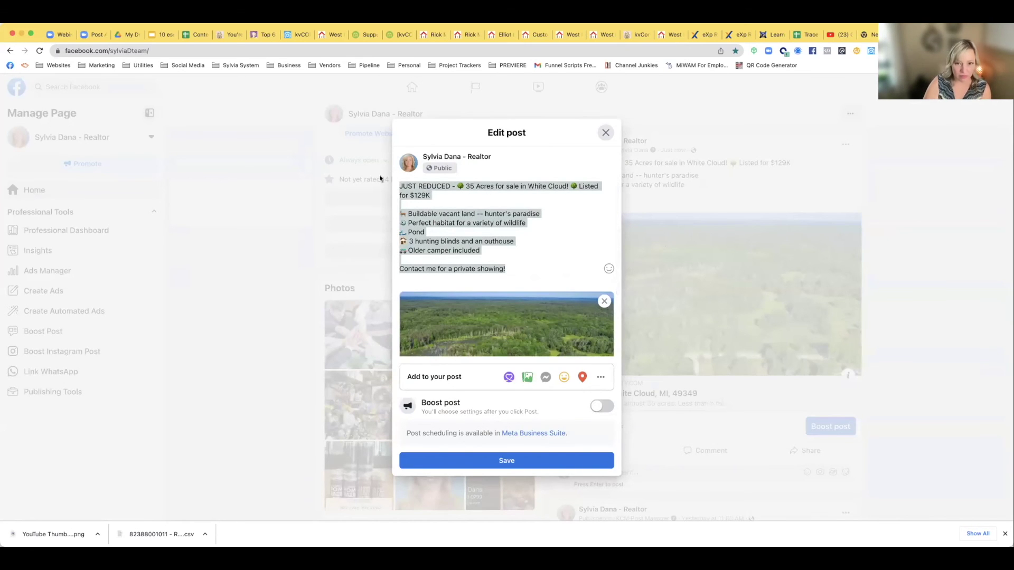
{"action": "left_click", "coordinate": [606, 133]}
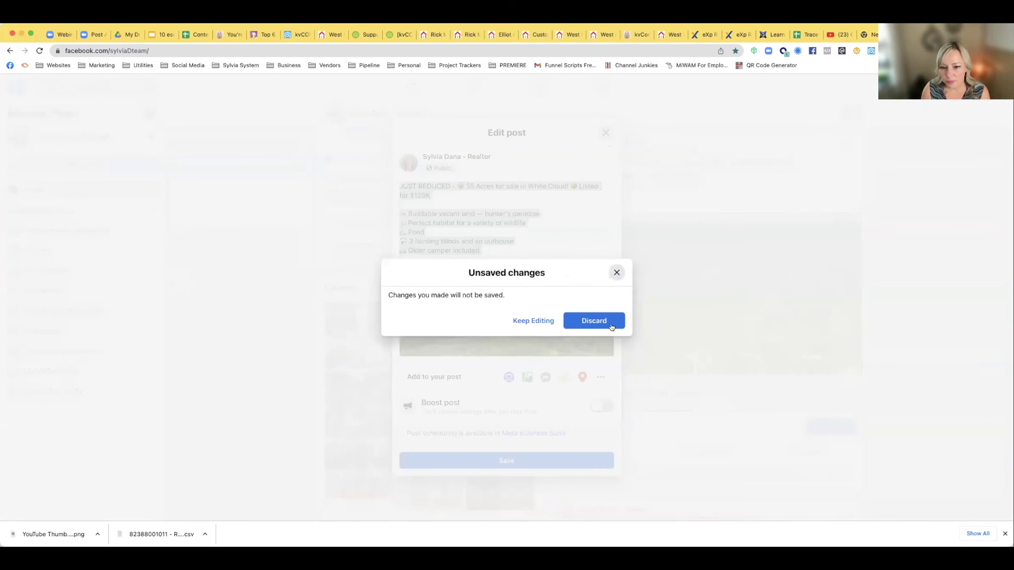
{"action": "left_click", "coordinate": [619, 326]}
{"action": "left_click", "coordinate": [798, 450]}
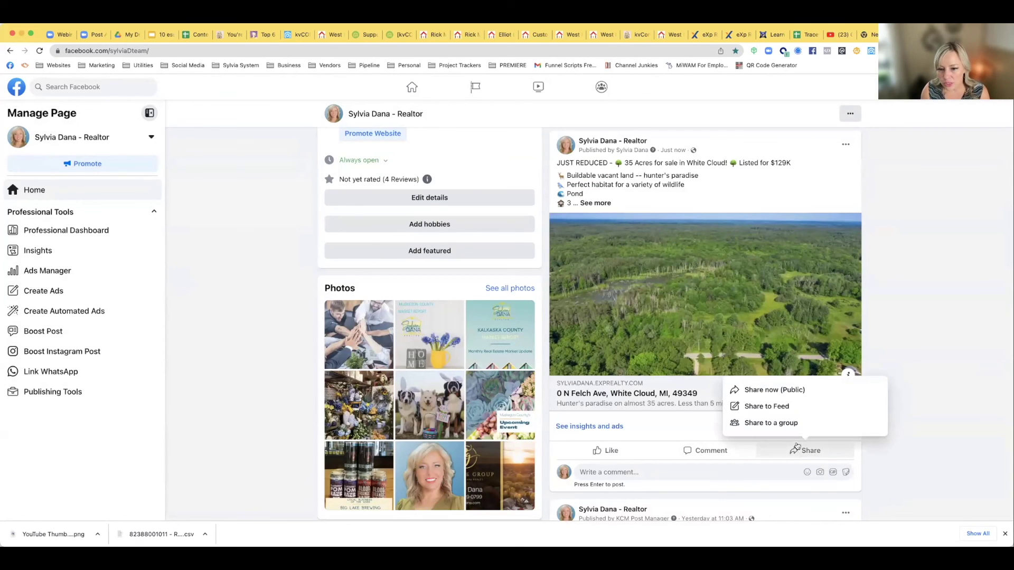
Share the listing to Montcalm County News with the pasted full description
{"action": "left_click", "coordinate": [766, 422]}
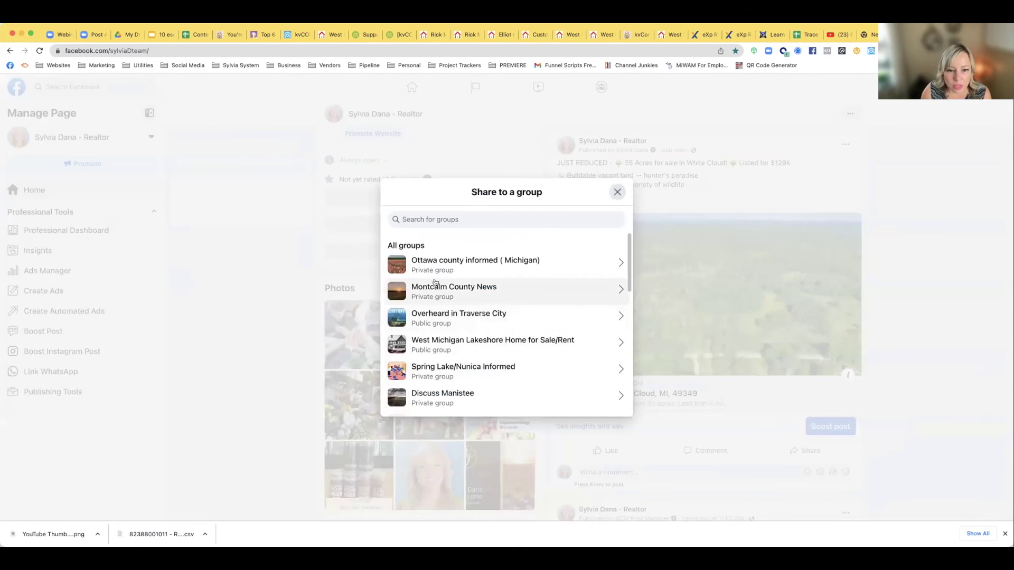
{"action": "left_click", "coordinate": [441, 293]}
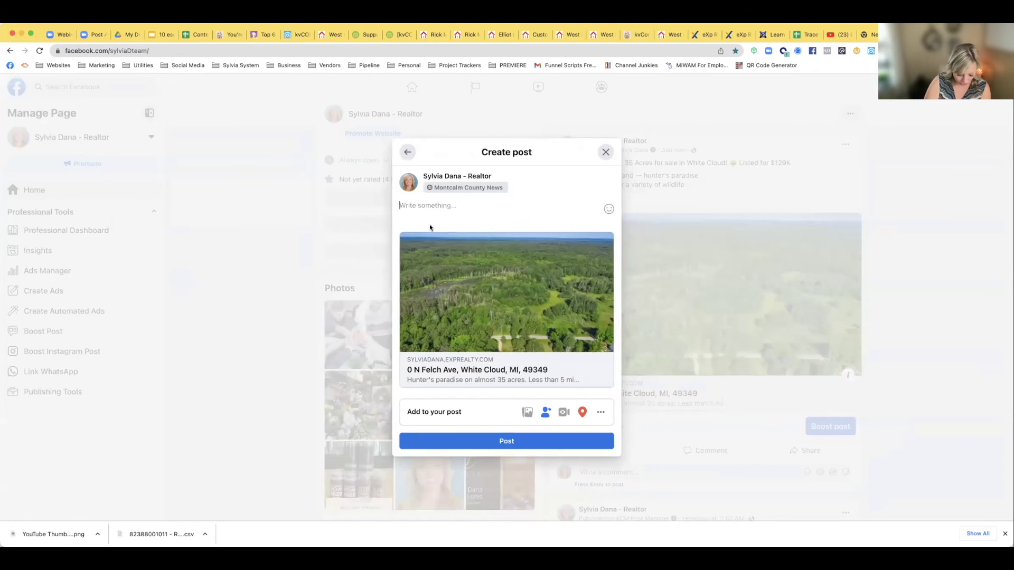
{"action": "type", "text": "JUST REDUCED - 🌳 35 Acres for sale in White Cloud! 🌳 Listed for $129K  🦌 Buildable vacant land -- hunter's paradise 🐟 Perfect habitat for a variety of wildlife 🏞 Pond 🏚 3 hunting blinds and an outhouse 🚐 Older camper included  Contact me for a private showing!"}
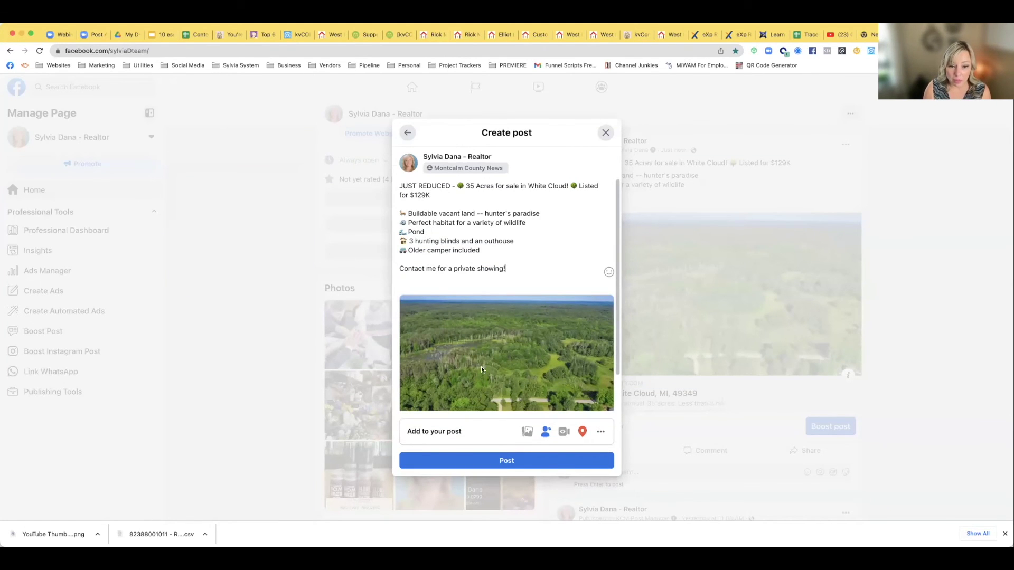
{"action": "left_click", "coordinate": [505, 460]}
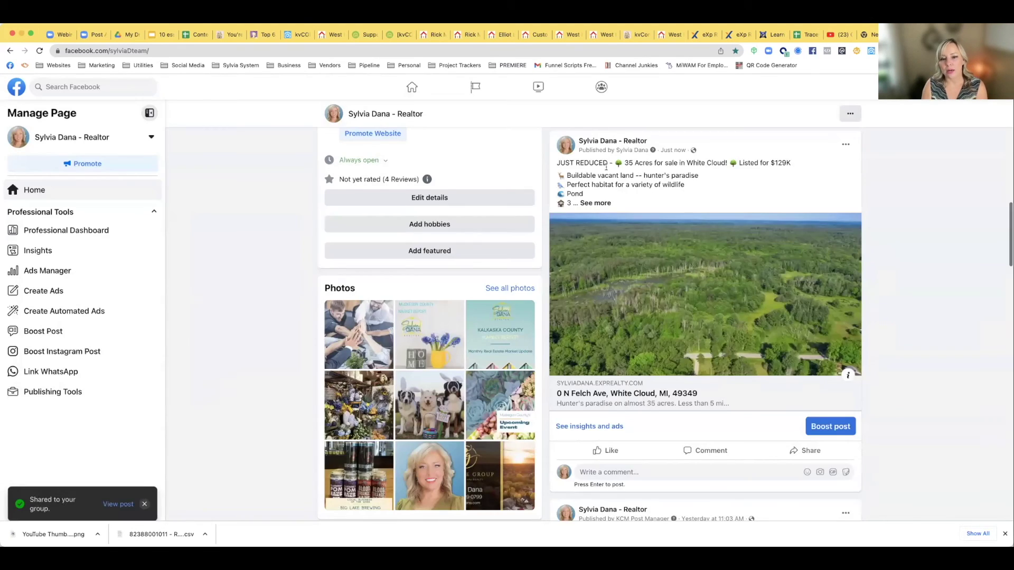
Share the listing with its pasted description to a West Michigan public group
{"action": "scroll", "coordinate": [739, 254], "scroll_direction": "down", "scroll_amount": 5}
{"action": "left_click", "coordinate": [803, 277]}
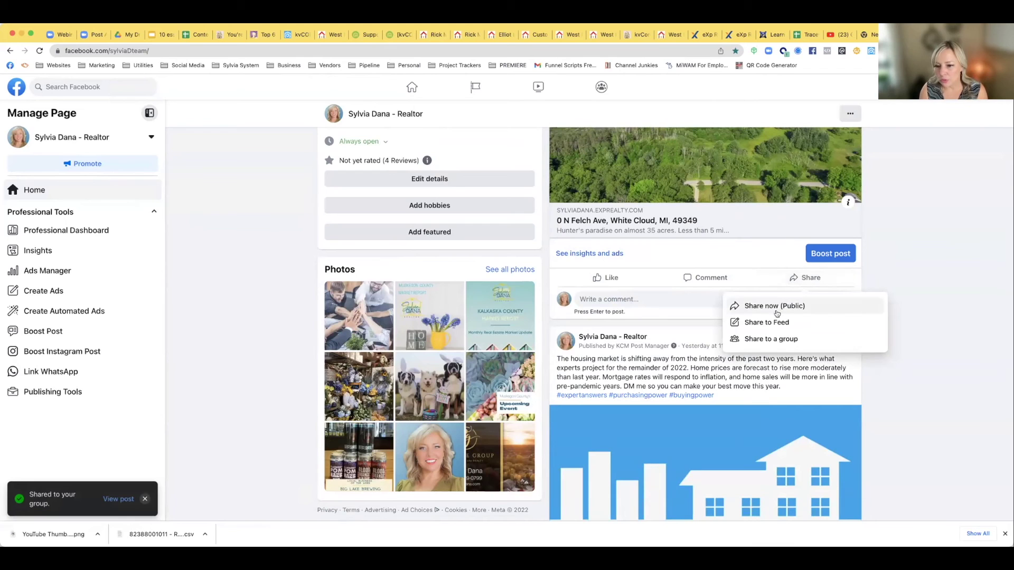
{"action": "left_click", "coordinate": [779, 338]}
{"action": "scroll", "coordinate": [458, 328], "scroll_direction": "down", "scroll_amount": 1}
{"action": "left_click", "coordinate": [472, 315]}
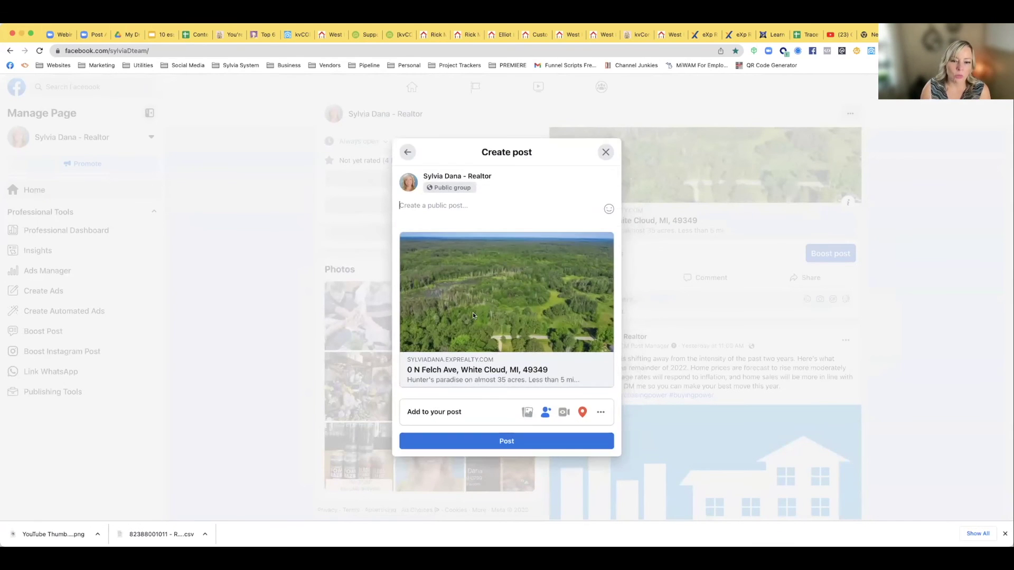
{"action": "type", "text": "JUST REDUCED - 🌳 35 Acres for sale in White Cloud! 🌳 Listed for $129K  🦌 Buildable vacant land -- hunter's paradise 🌳 Perfect habitat for a variety of wildlife 🏞 Pond 🏚 3 hunting blinds and an outhouse 🚙 Older camper included  Contact me for a private showing!"}
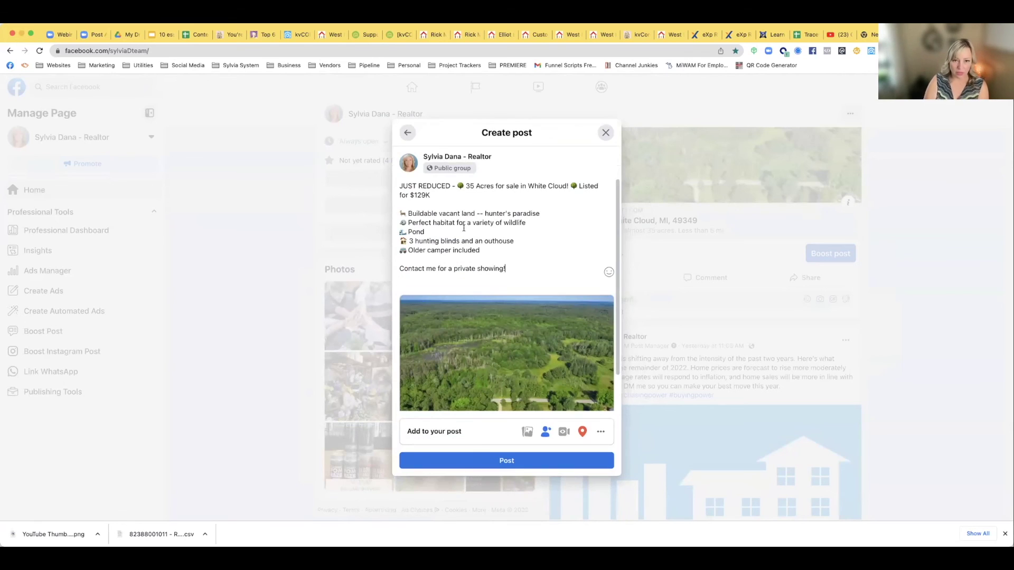
{"action": "left_click", "coordinate": [482, 461]}
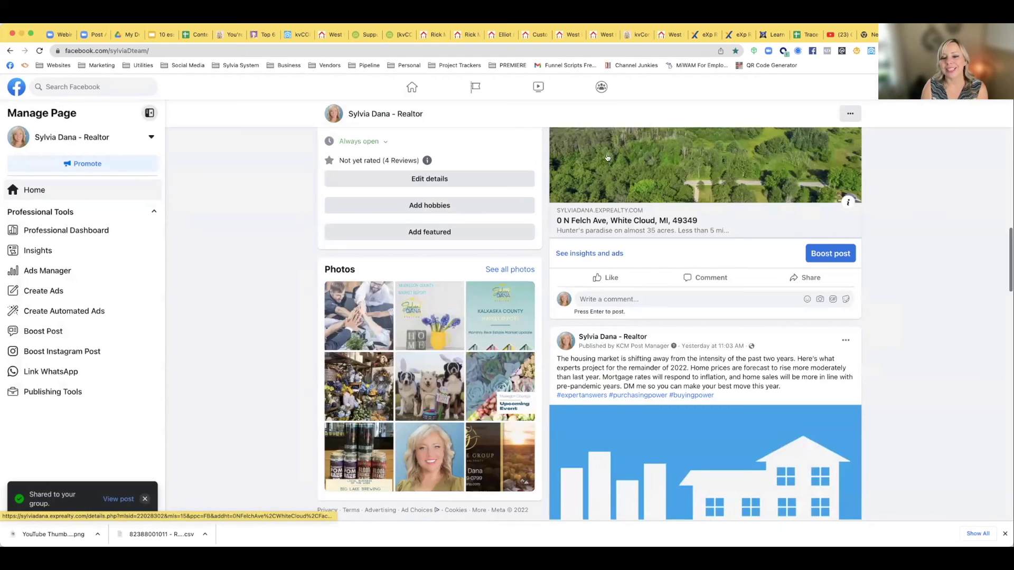
Share the listing with its pasted description to West Michigan Homes For Sale
{"action": "left_click", "coordinate": [806, 278]}
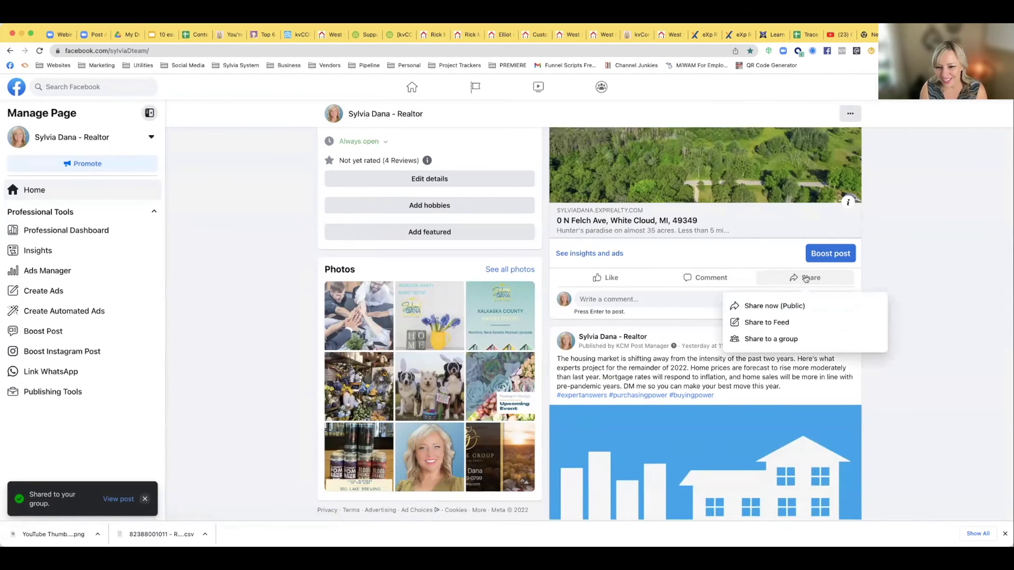
{"action": "left_click", "coordinate": [769, 337]}
{"action": "scroll", "coordinate": [518, 315], "scroll_direction": "down", "scroll_amount": 3}
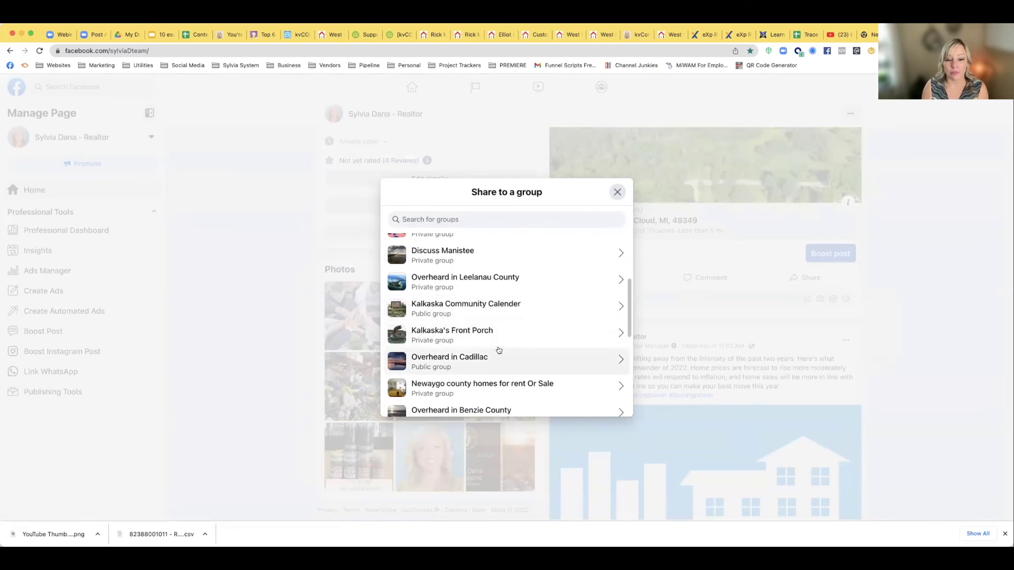
{"action": "scroll", "coordinate": [498, 351], "scroll_direction": "down", "scroll_amount": 3}
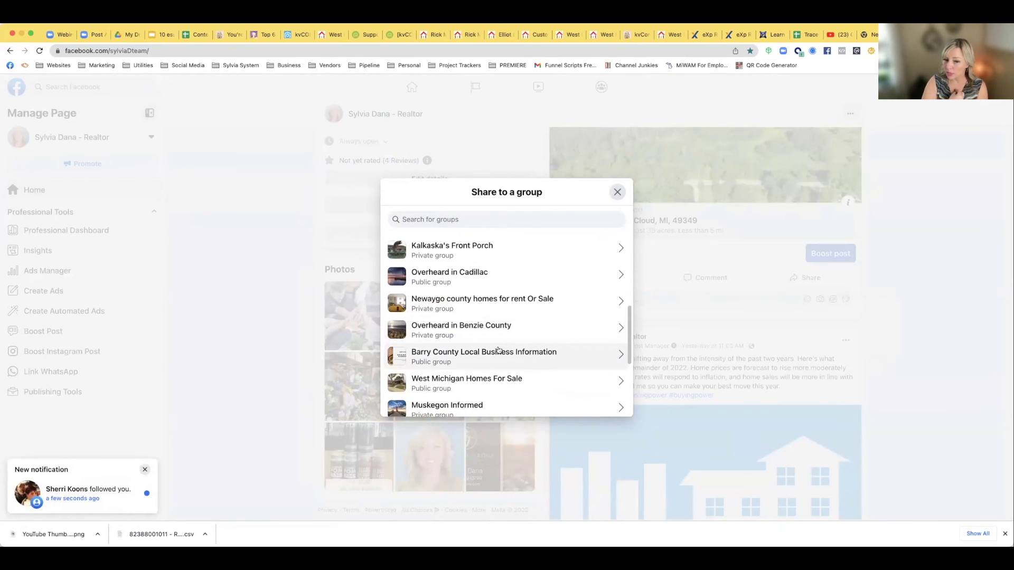
{"action": "scroll", "coordinate": [498, 349], "scroll_direction": "down", "scroll_amount": 2}
{"action": "left_click", "coordinate": [498, 348]}
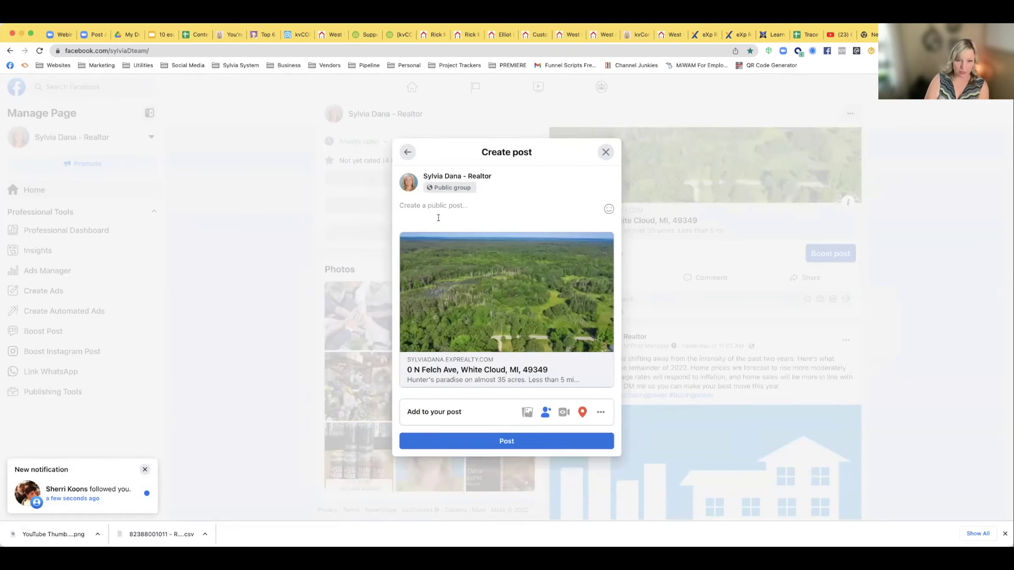
{"action": "type", "text": "JUST REDUCED - 🌳 35 Acres for sale in White Cloud! 🌳 Listed for $129K  🦌 Buildable vacant land -- hunter's paradise 🌎 Perfect habitat for a variety of wildlife 🏞 Pond 🏚 3 hunting blinds and an outhouse 🚐 Older camper included  Contact me for a private showing!"}
{"action": "left_click", "coordinate": [499, 466]}
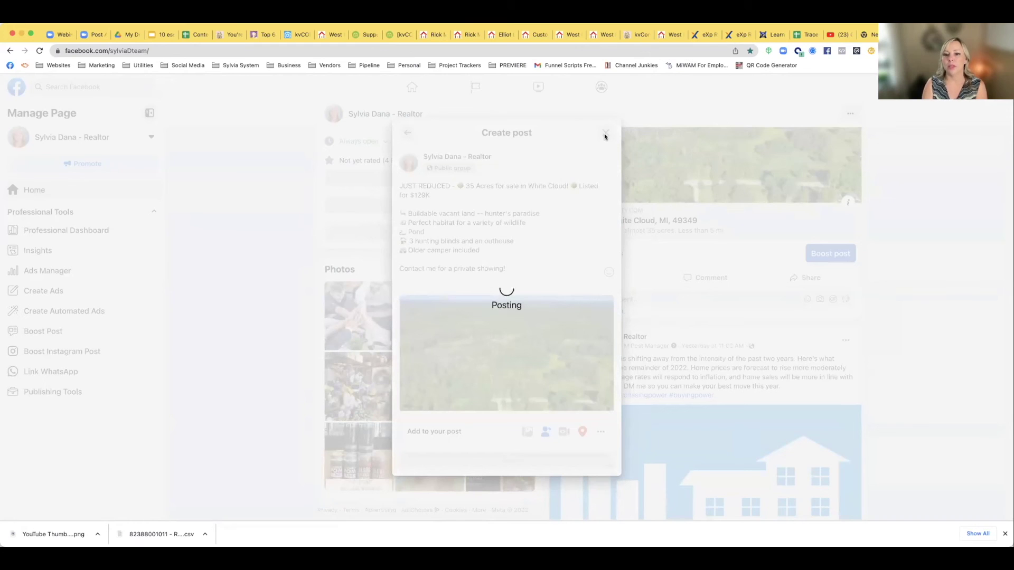
{"action": "scroll", "coordinate": [628, 205], "scroll_direction": "up", "scroll_amount": 6}
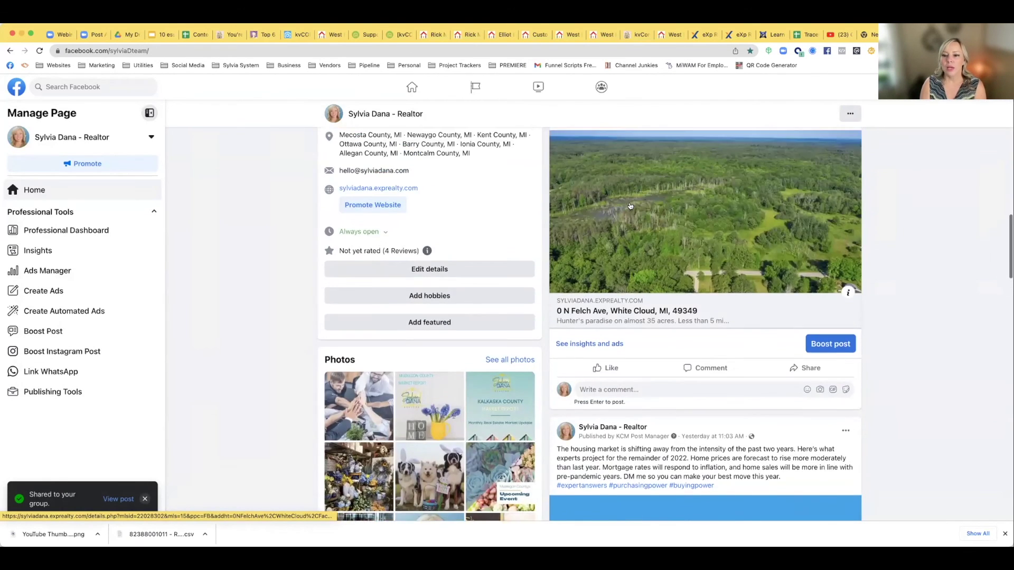
Scroll back to the White Cloud listing post and start boosting it
{"action": "scroll", "coordinate": [629, 205], "scroll_direction": "up", "scroll_amount": 10}
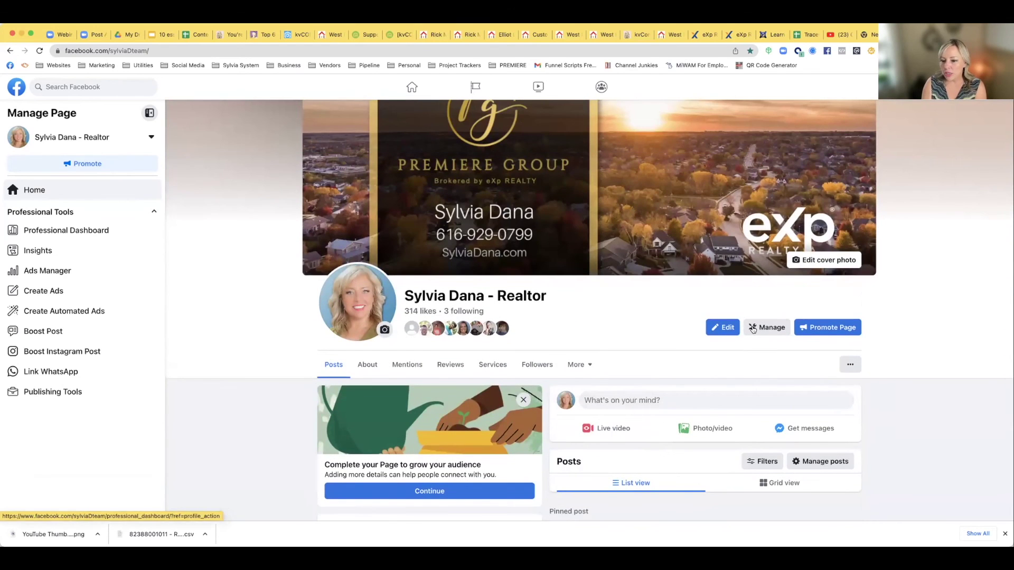
{"action": "scroll", "coordinate": [745, 330], "scroll_direction": "down", "scroll_amount": 6}
{"action": "scroll", "coordinate": [744, 330], "scroll_direction": "down", "scroll_amount": 10}
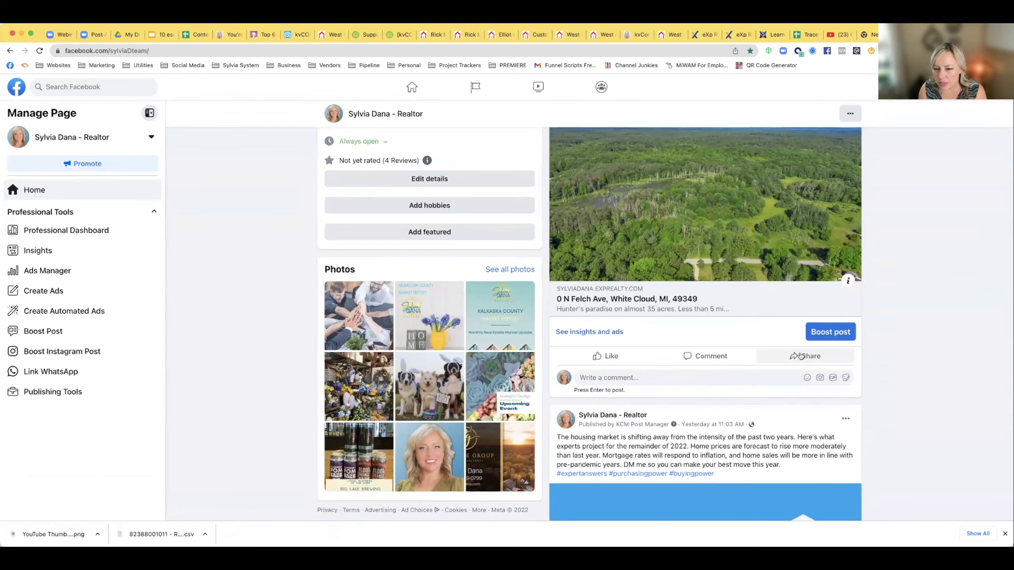
{"action": "scroll", "coordinate": [800, 355], "scroll_direction": "up", "scroll_amount": 15}
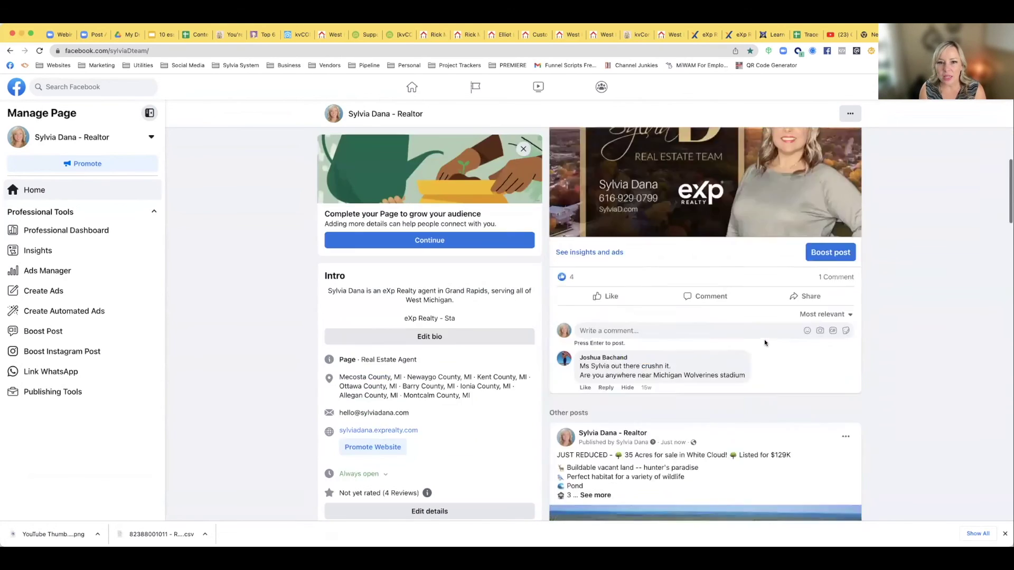
{"action": "scroll", "coordinate": [765, 342], "scroll_direction": "down", "scroll_amount": 3}
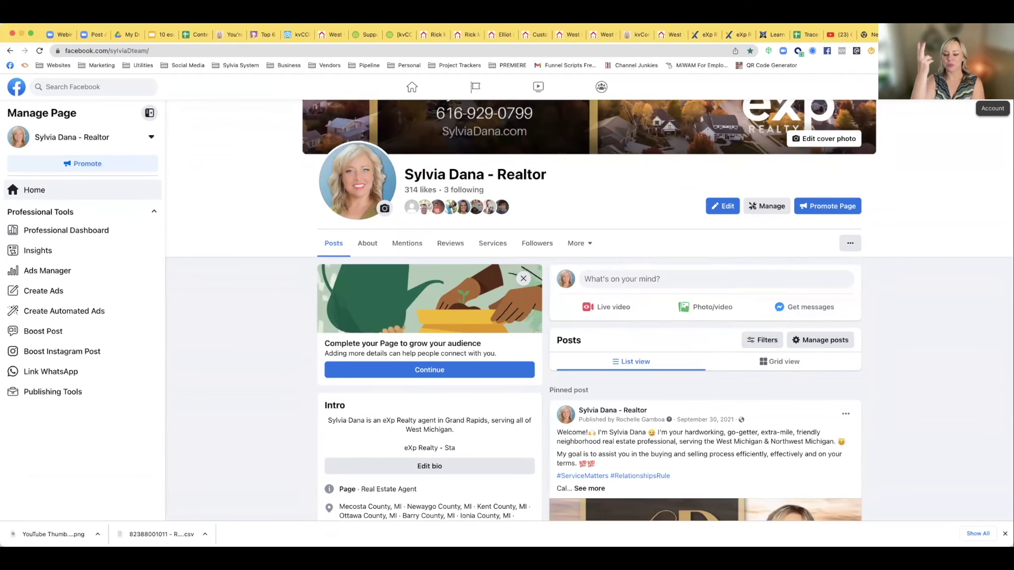
{"action": "scroll", "coordinate": [864, 193], "scroll_direction": "down", "scroll_amount": 10}
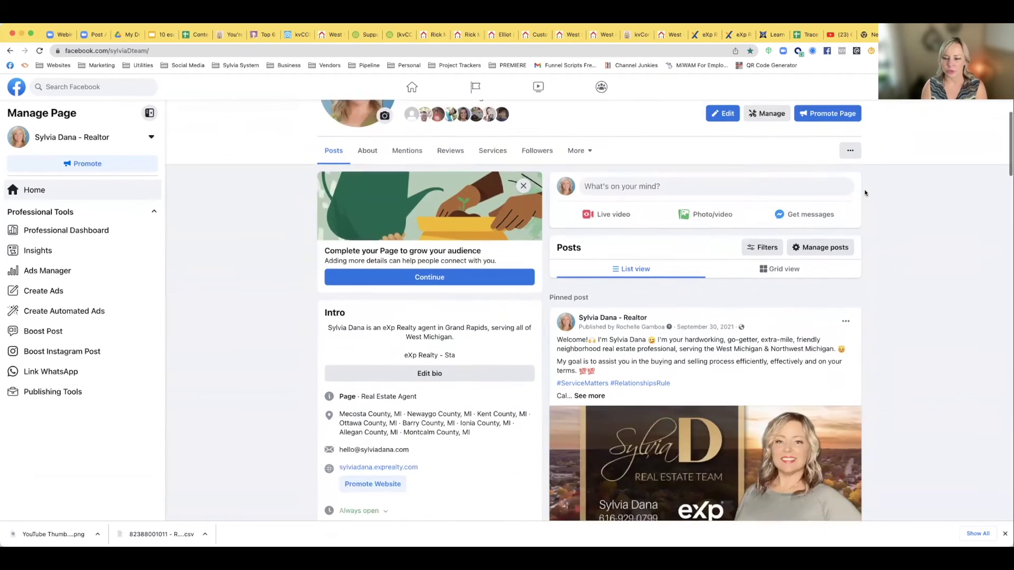
{"action": "scroll", "coordinate": [865, 193], "scroll_direction": "down", "scroll_amount": 5}
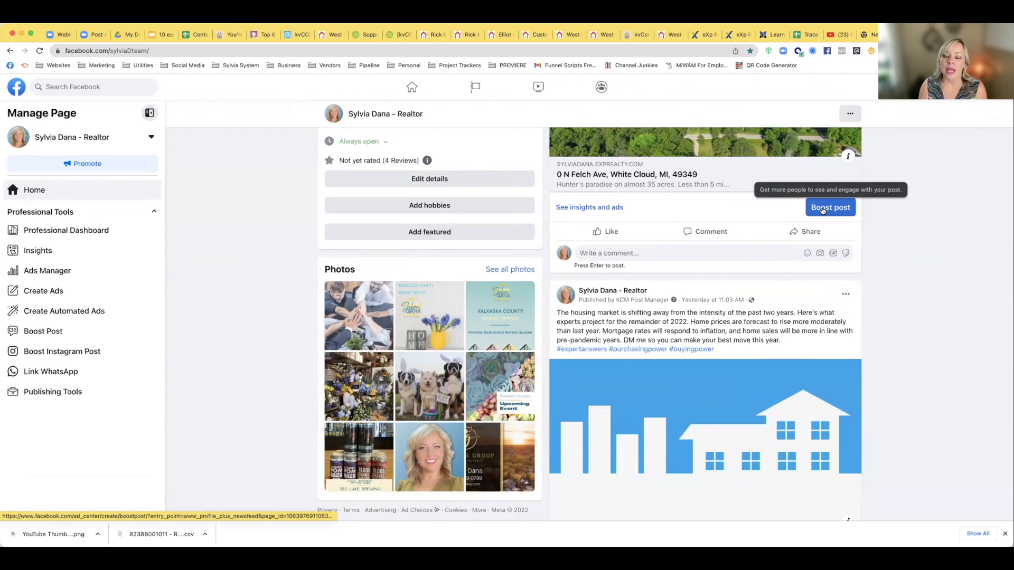
{"action": "left_click", "coordinate": [822, 212]}
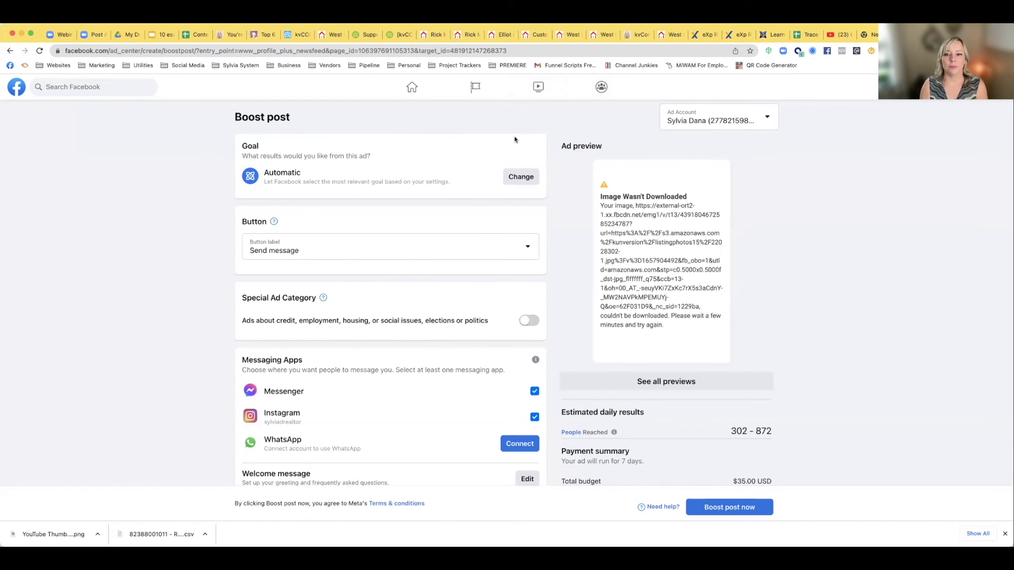
Bill the boost to the Go Icon 2022 ad account instead of the personal account
{"action": "left_click", "coordinate": [689, 121]}
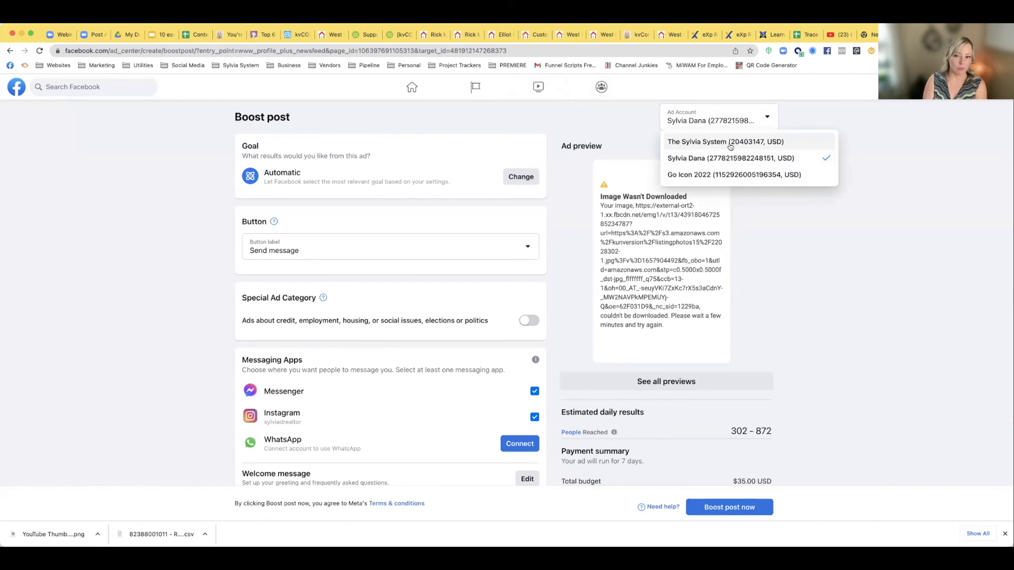
{"action": "left_click", "coordinate": [688, 176]}
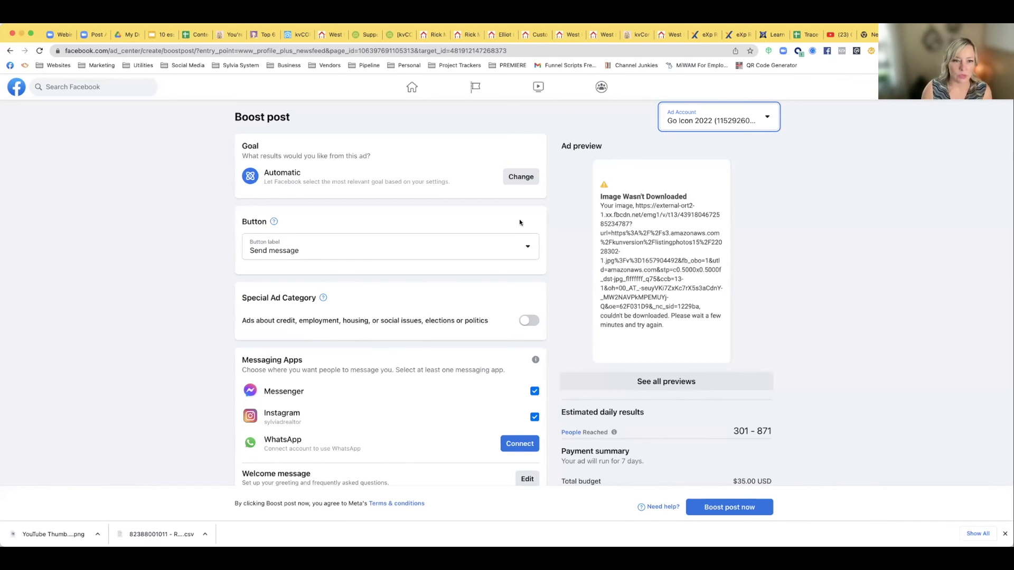
{"action": "left_click_drag", "start_coordinate": [262, 172], "coordinate": [407, 189]}
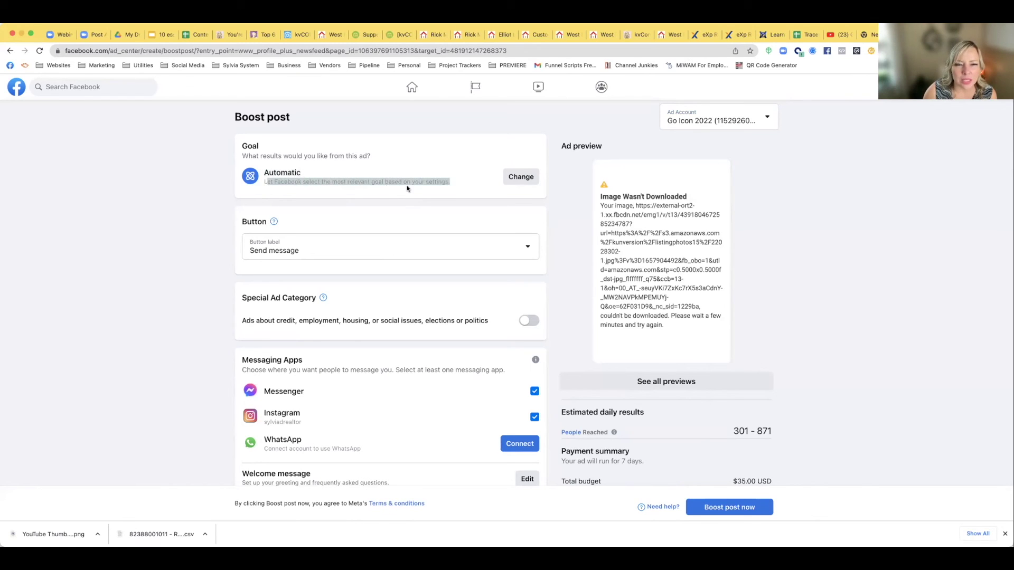
{"action": "left_click", "coordinate": [404, 189]}
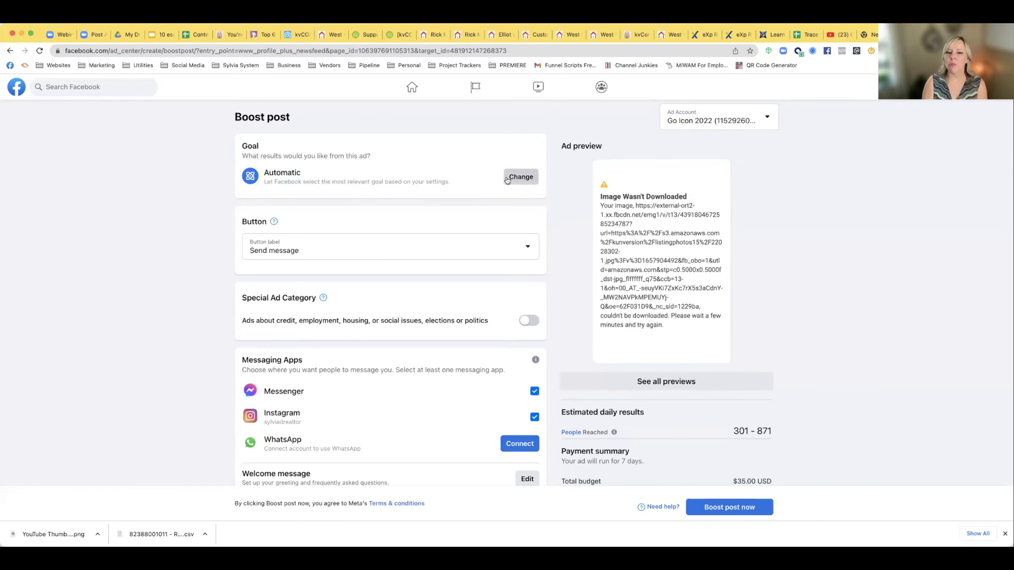
Change the boost goal from Automatic to Get more website visitors
{"action": "left_click", "coordinate": [507, 179]}
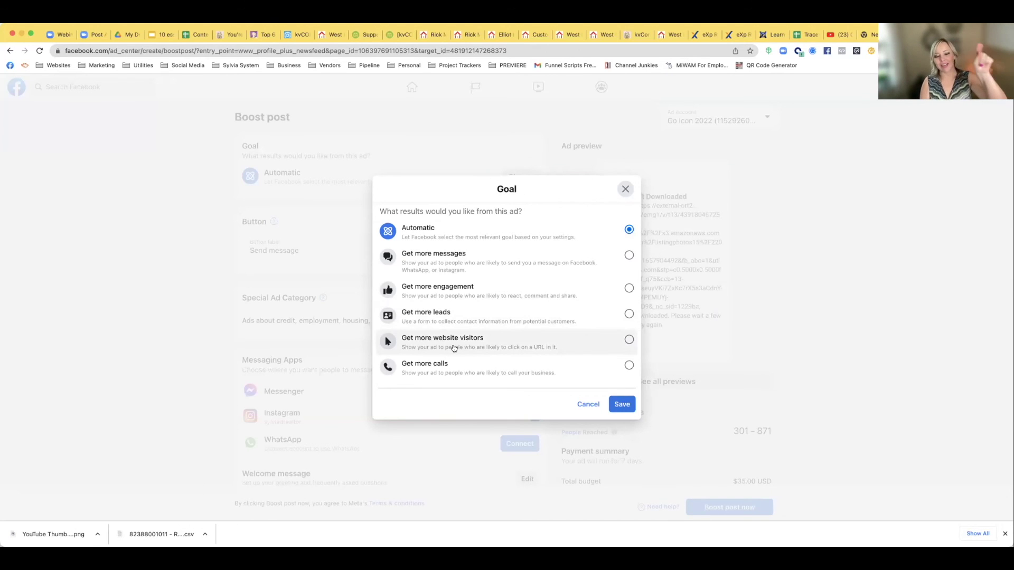
{"action": "left_click", "coordinate": [627, 340]}
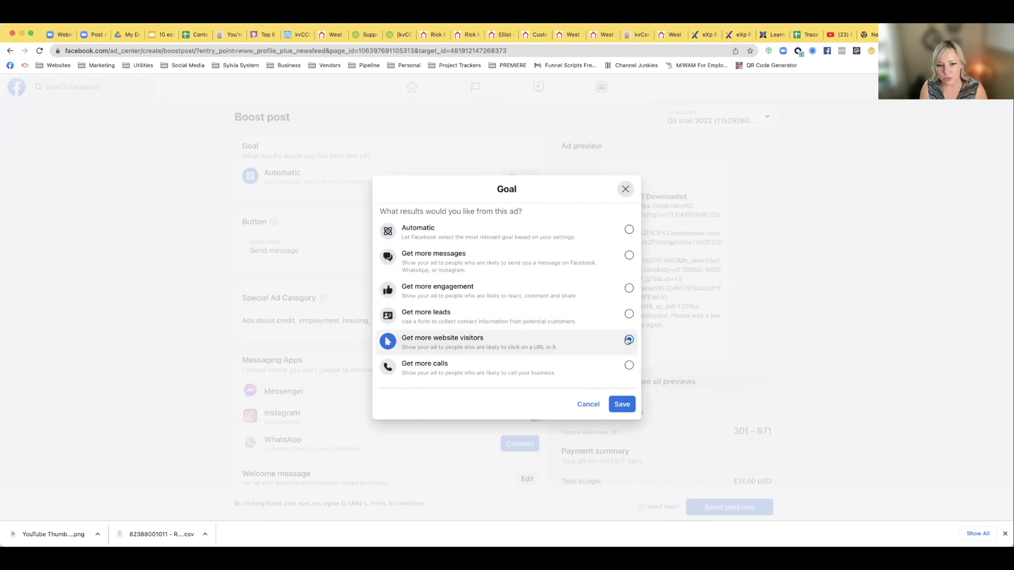
{"action": "left_click", "coordinate": [621, 405]}
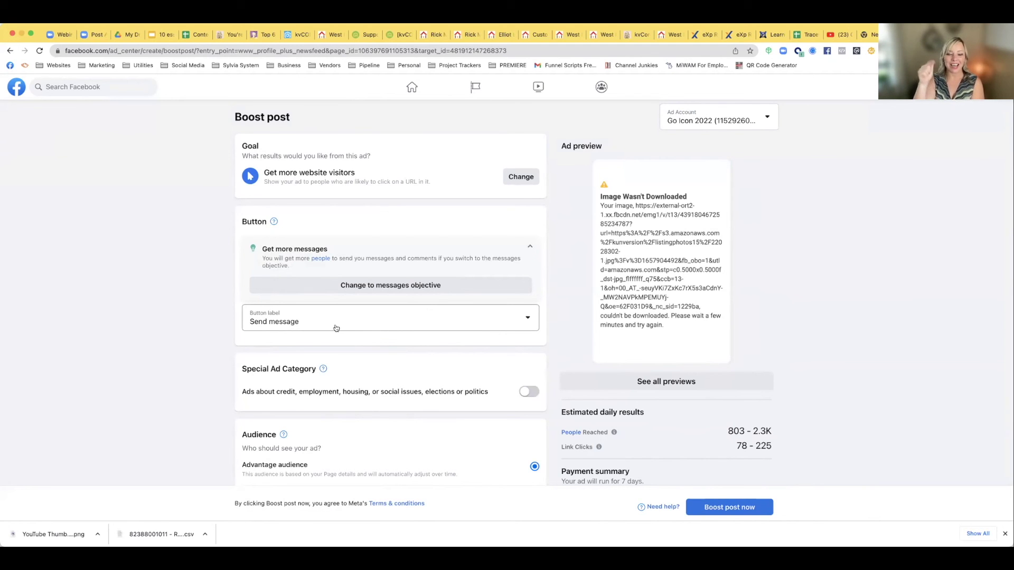
Set the ad button to Learn more and flag it as a Housing special ad category
{"action": "left_click", "coordinate": [336, 328]}
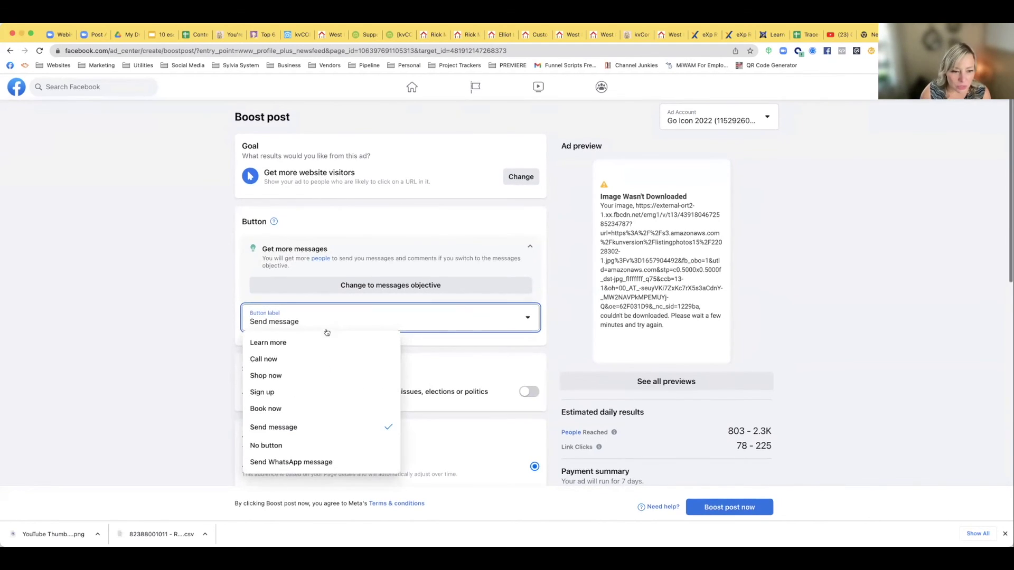
{"action": "left_click", "coordinate": [319, 339]}
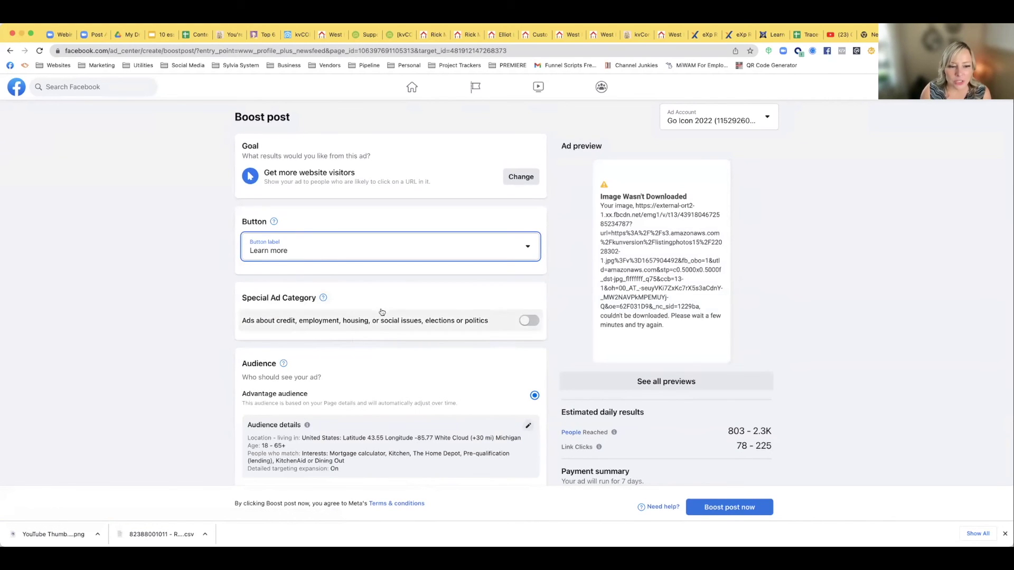
{"action": "left_click", "coordinate": [521, 322]}
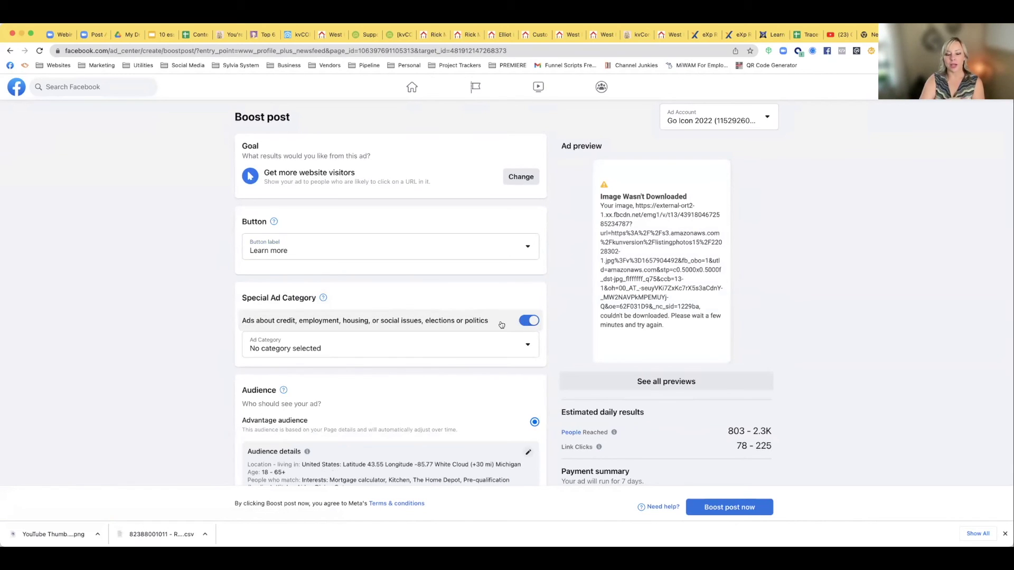
{"action": "left_click", "coordinate": [359, 352]}
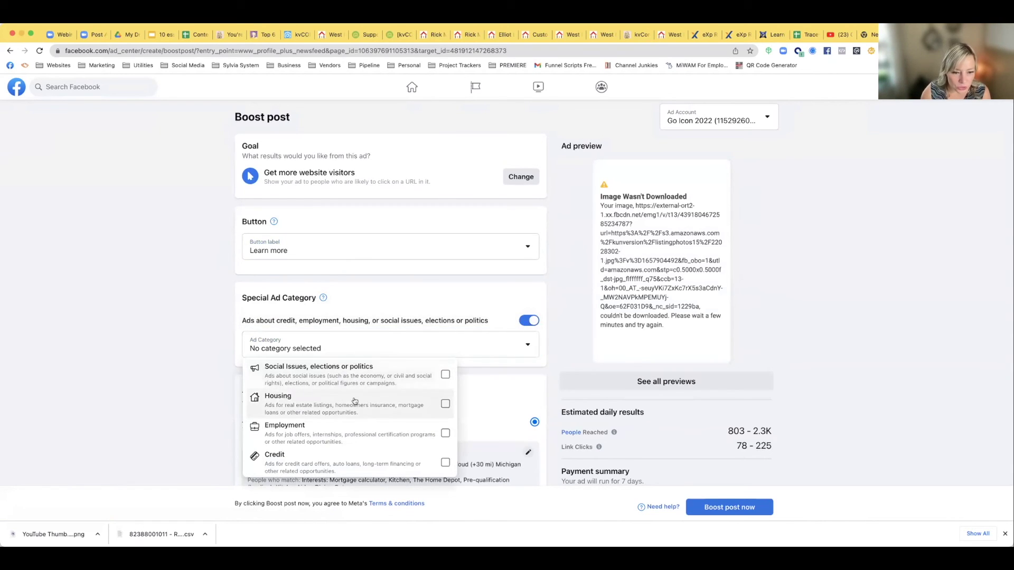
{"action": "left_click", "coordinate": [445, 404]}
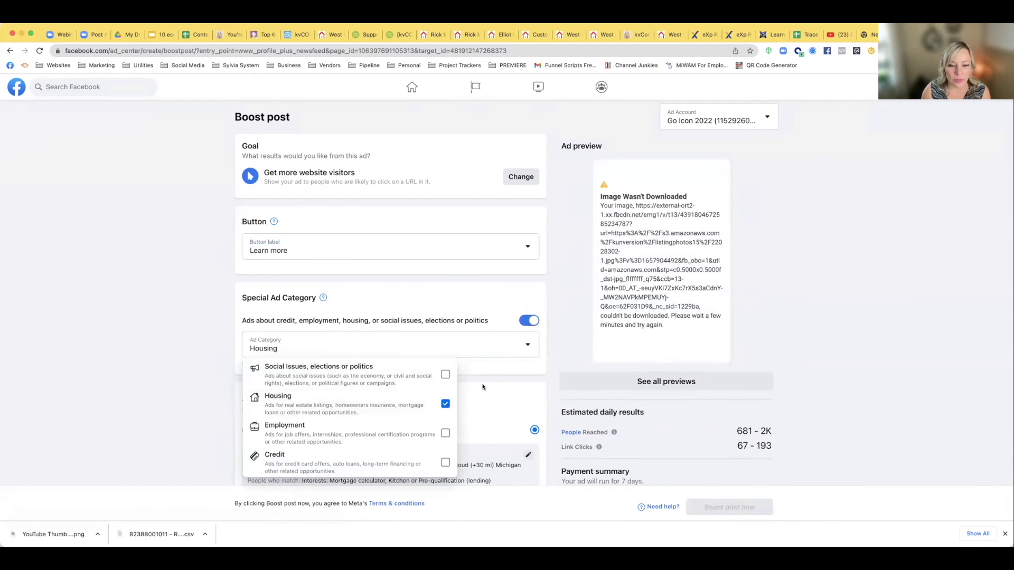
{"action": "left_click", "coordinate": [480, 373]}
{"action": "scroll", "coordinate": [408, 368], "scroll_direction": "down", "scroll_amount": 4}
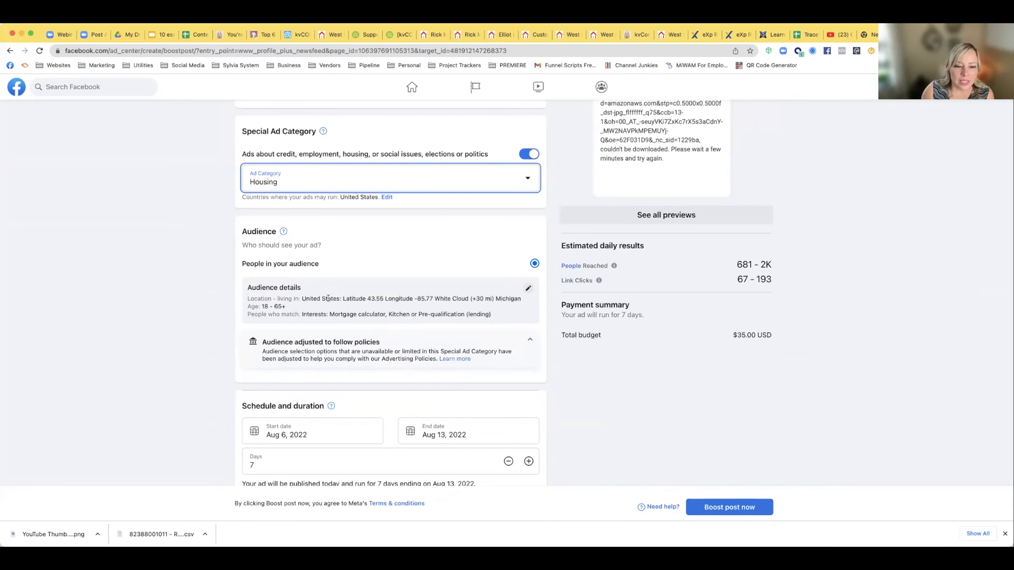
{"action": "left_click", "coordinate": [526, 288]}
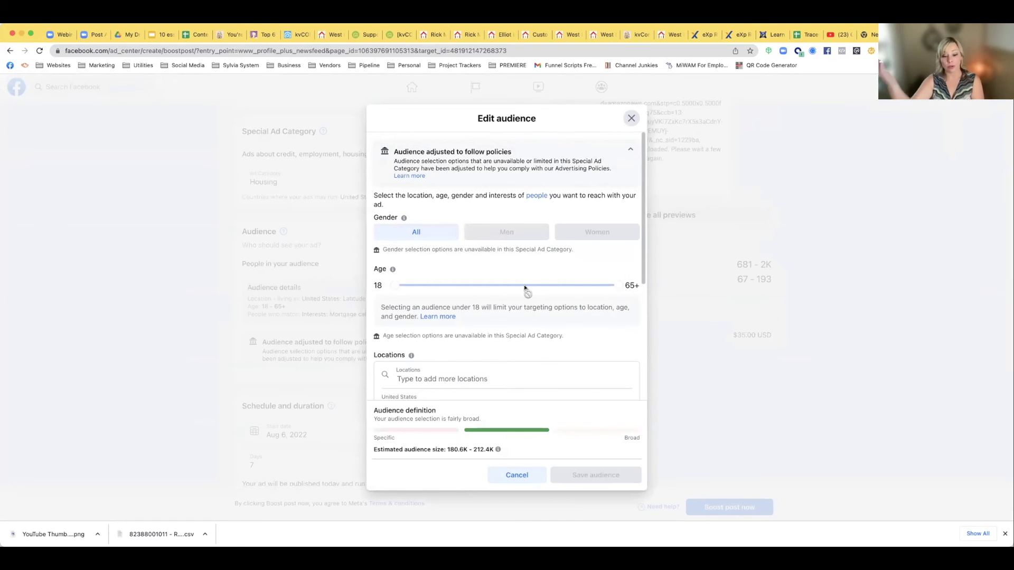
Remove the pinned-coordinate location from the boost audience
{"action": "scroll", "coordinate": [482, 325], "scroll_direction": "down", "scroll_amount": 2}
{"action": "scroll", "coordinate": [482, 325], "scroll_direction": "down", "scroll_amount": 2}
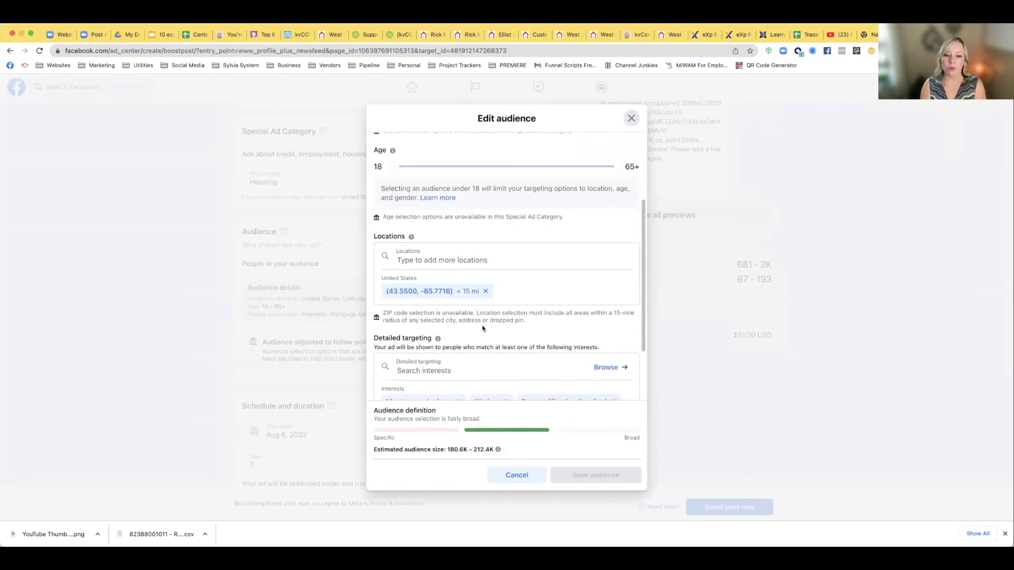
{"action": "left_click", "coordinate": [485, 278]}
{"action": "left_click", "coordinate": [435, 369]}
{"action": "scroll", "coordinate": [438, 368], "scroll_direction": "up", "scroll_amount": 5}
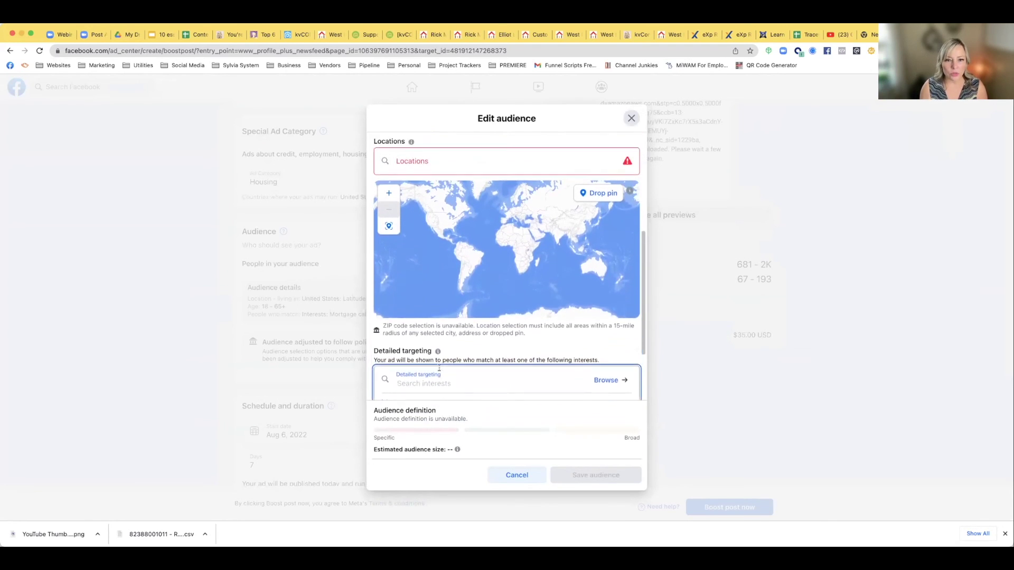
Search 'newaygo' and target Newaygo County + 25 mi as the audience location
{"action": "left_click", "coordinate": [429, 255]}
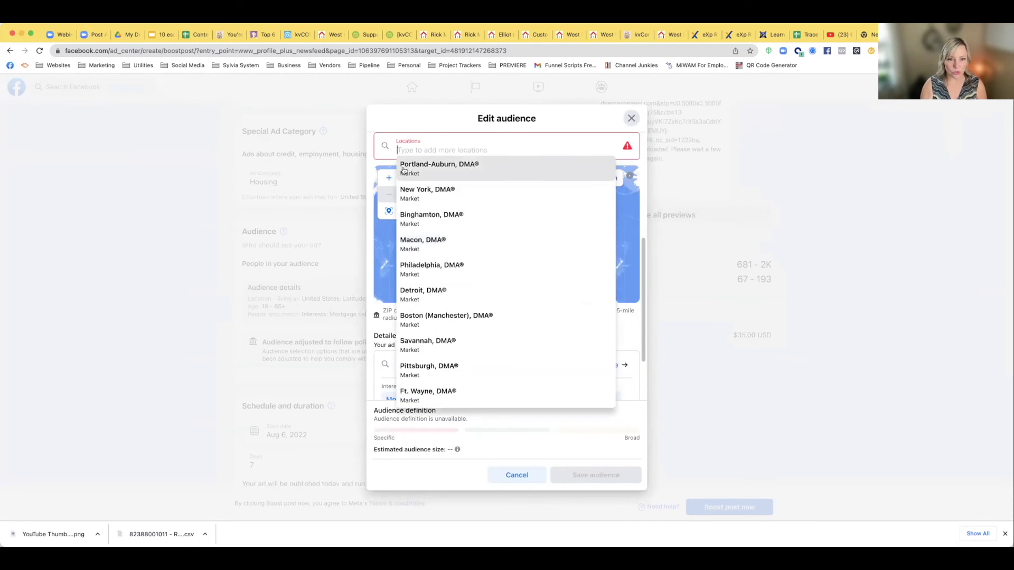
{"action": "type", "text": "newa"}
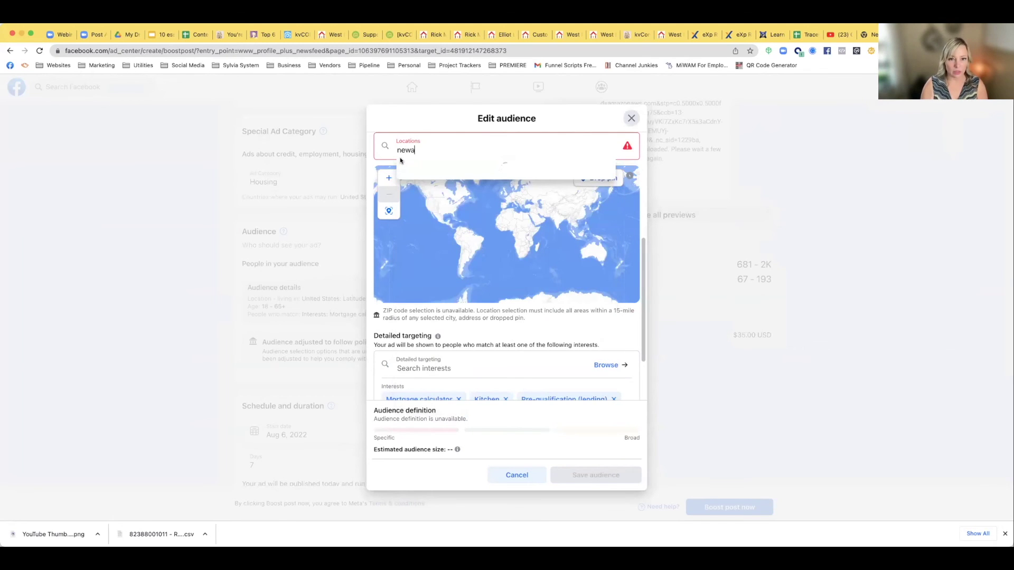
{"action": "type", "text": "ygo"}
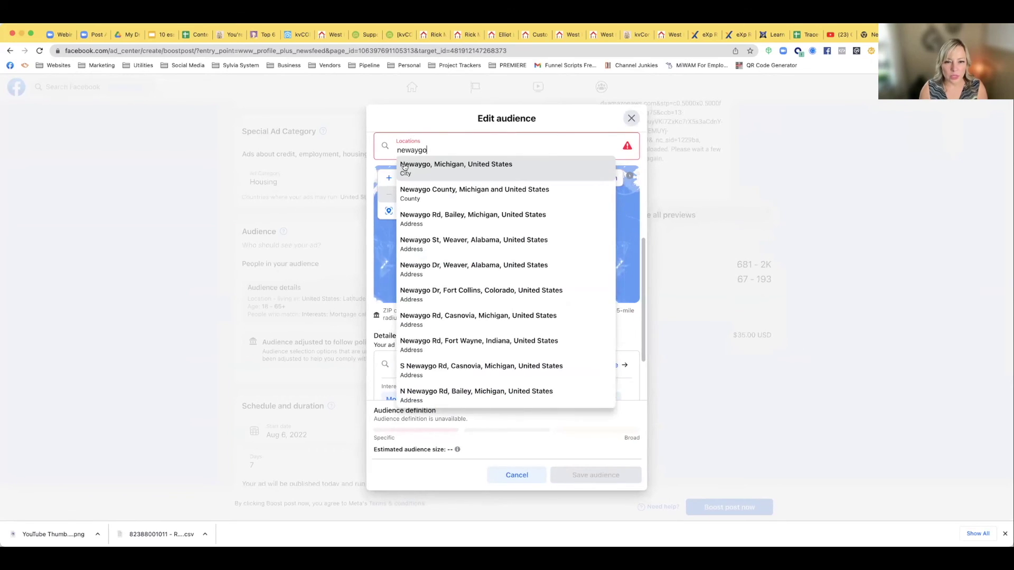
{"action": "left_click", "coordinate": [429, 194]}
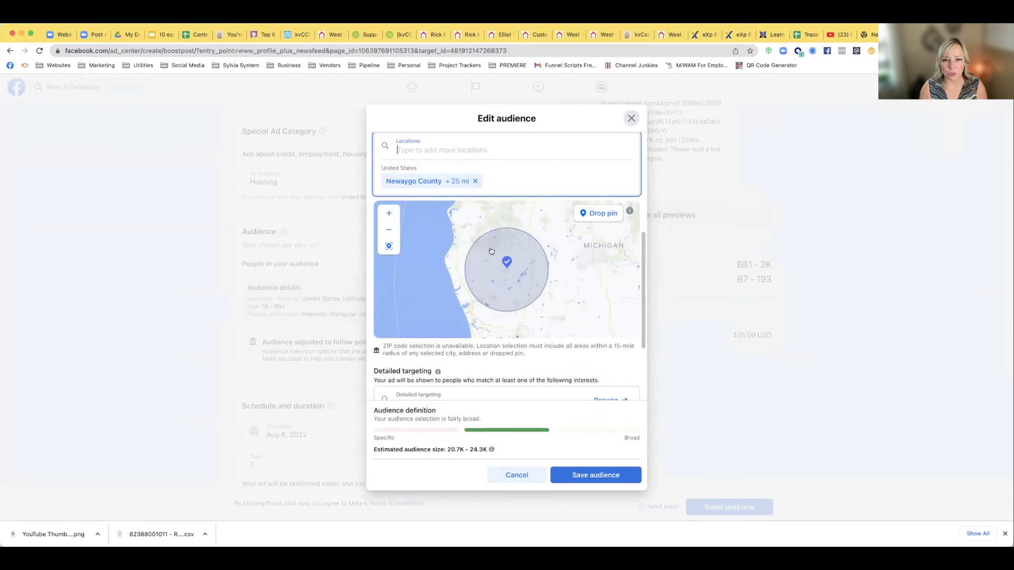
{"action": "left_click", "coordinate": [463, 185]}
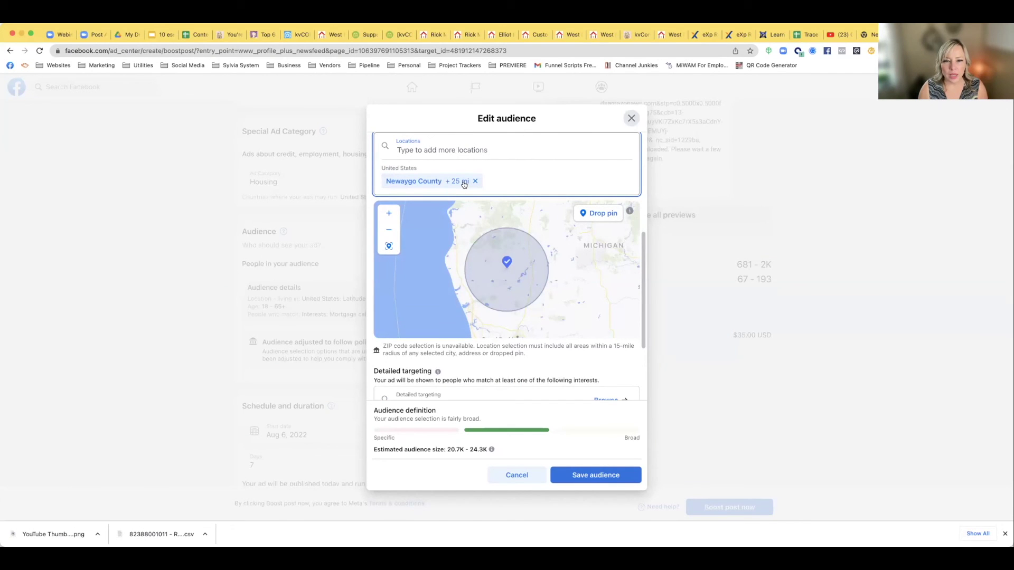
{"action": "scroll", "coordinate": [504, 189], "scroll_direction": "down", "scroll_amount": 3}
{"action": "scroll", "coordinate": [534, 196], "scroll_direction": "up", "scroll_amount": 2}
{"action": "scroll", "coordinate": [534, 196], "scroll_direction": "down", "scroll_amount": 3}
{"action": "scroll", "coordinate": [534, 196], "scroll_direction": "up", "scroll_amount": 2}
{"action": "scroll", "coordinate": [483, 197], "scroll_direction": "up", "scroll_amount": 2}
{"action": "scroll", "coordinate": [483, 197], "scroll_direction": "down", "scroll_amount": 3}
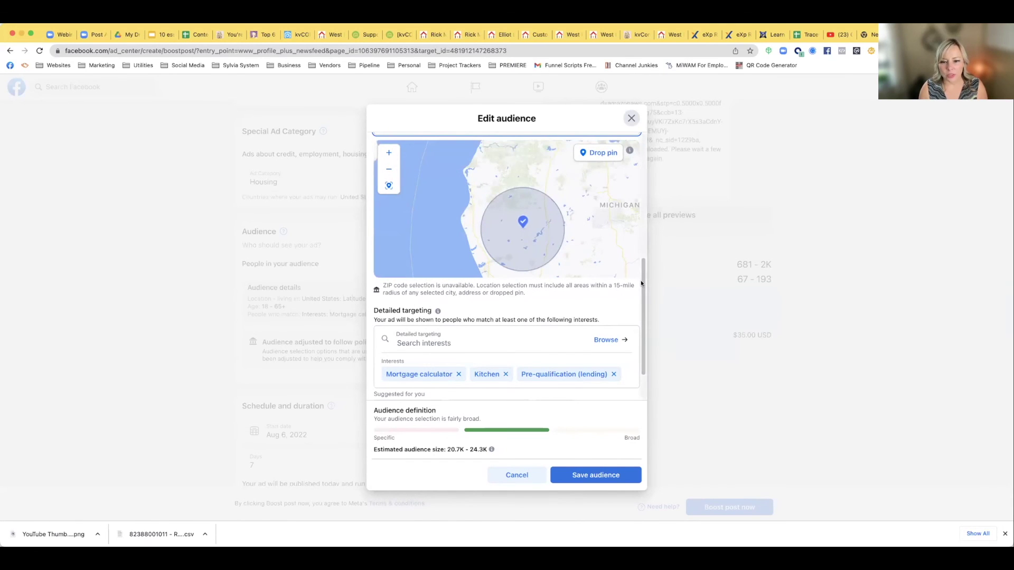
{"action": "left_click_drag", "start_coordinate": [641, 283], "coordinate": [642, 214]}
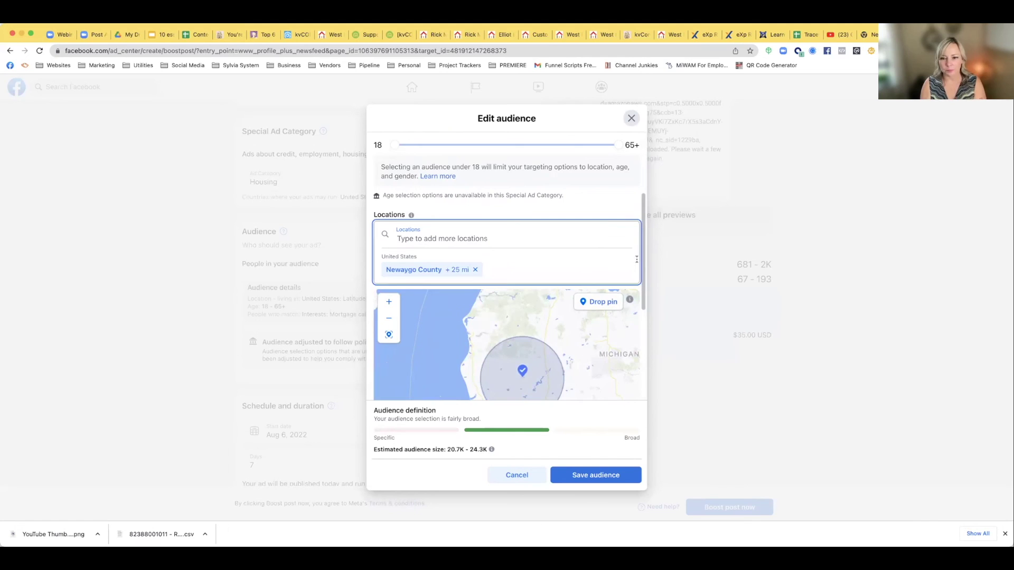
{"action": "left_click_drag", "start_coordinate": [642, 260], "coordinate": [642, 302]}
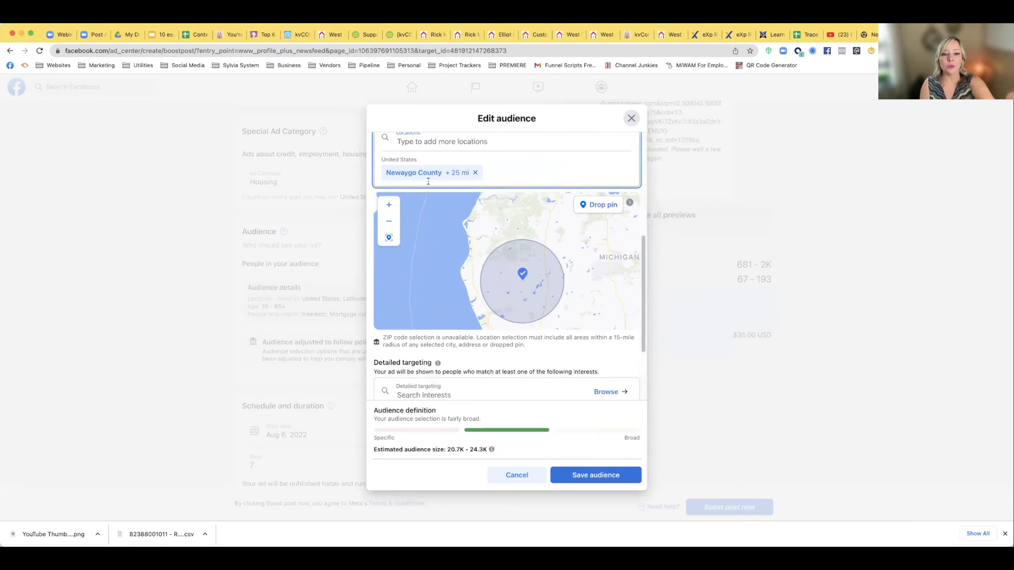
{"action": "left_click_drag", "start_coordinate": [642, 260], "coordinate": [642, 236]}
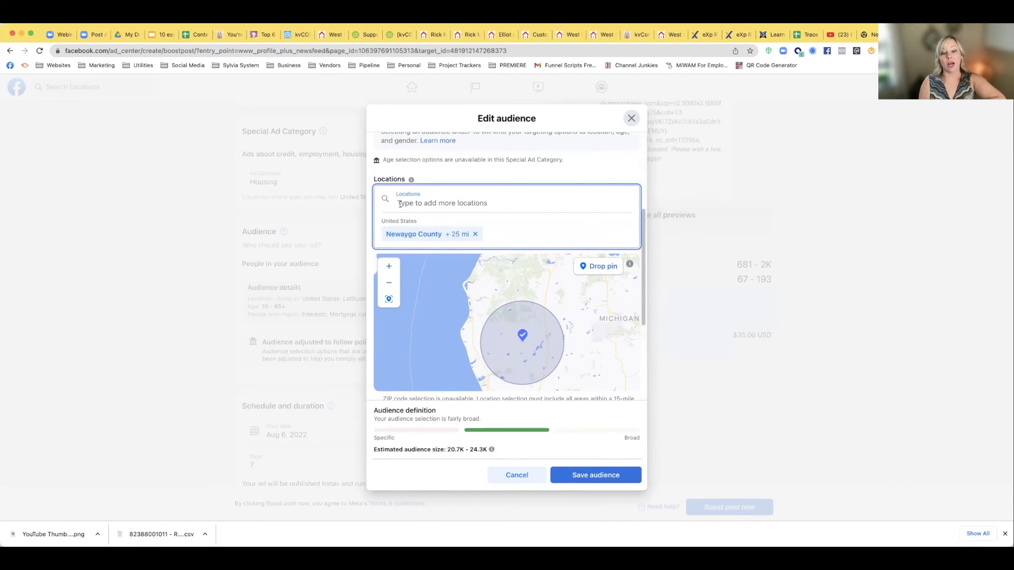
Add Chicago as a second location with a 35 mi radius, then review the interests
{"action": "scroll", "coordinate": [400, 203], "scroll_direction": "down", "scroll_amount": 2}
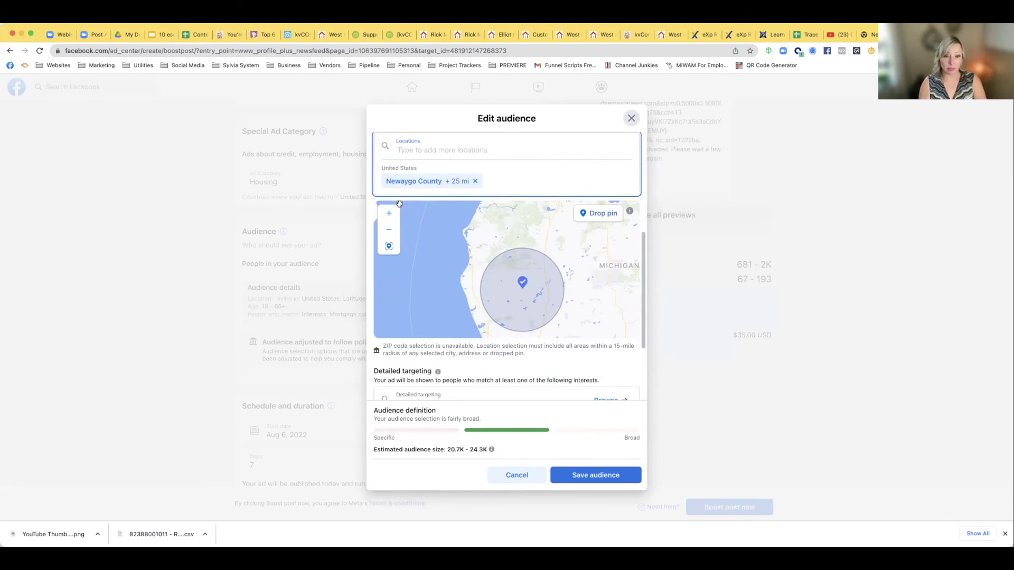
{"action": "type", "text": "chic"}
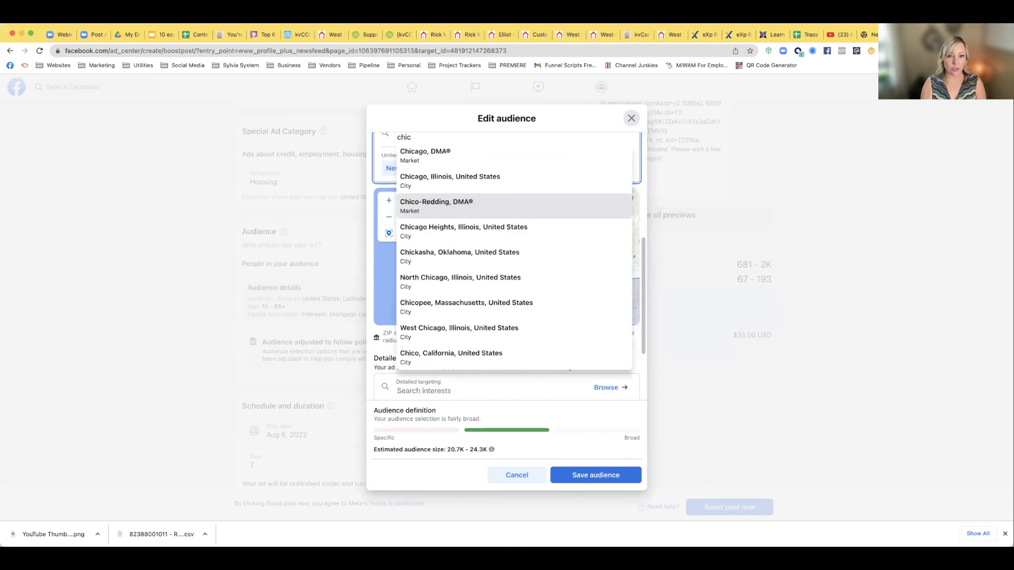
{"action": "left_click", "coordinate": [415, 189]}
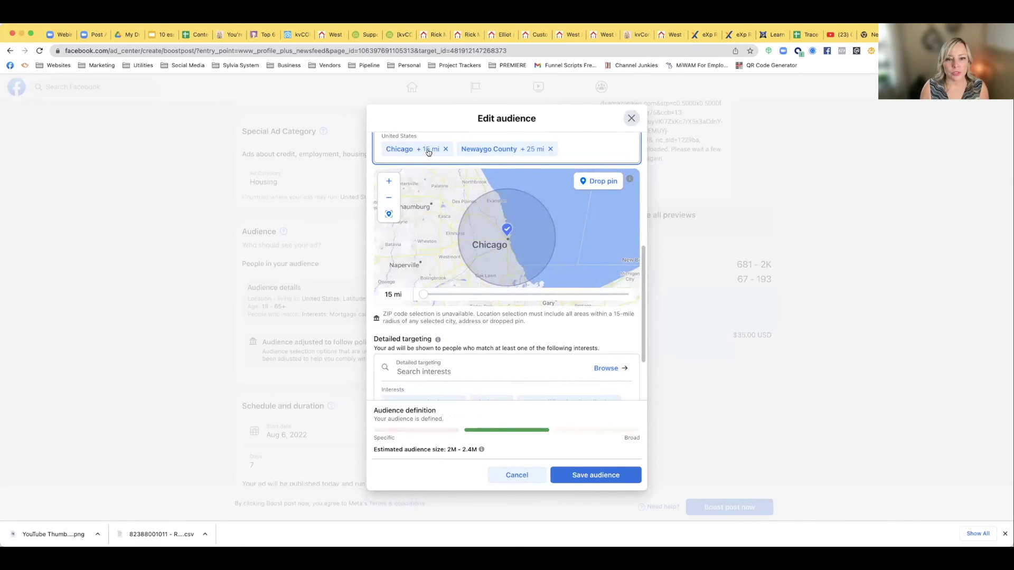
{"action": "scroll", "coordinate": [434, 194], "scroll_direction": "up", "scroll_amount": 2}
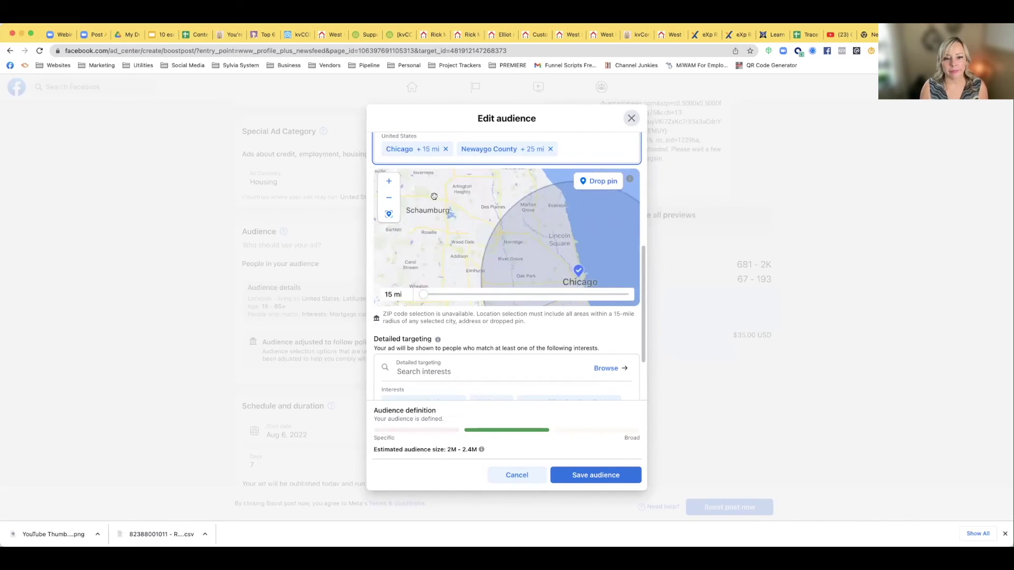
{"action": "scroll", "coordinate": [448, 206], "scroll_direction": "down", "scroll_amount": 2}
{"action": "left_click_drag", "start_coordinate": [423, 295], "coordinate": [540, 294]}
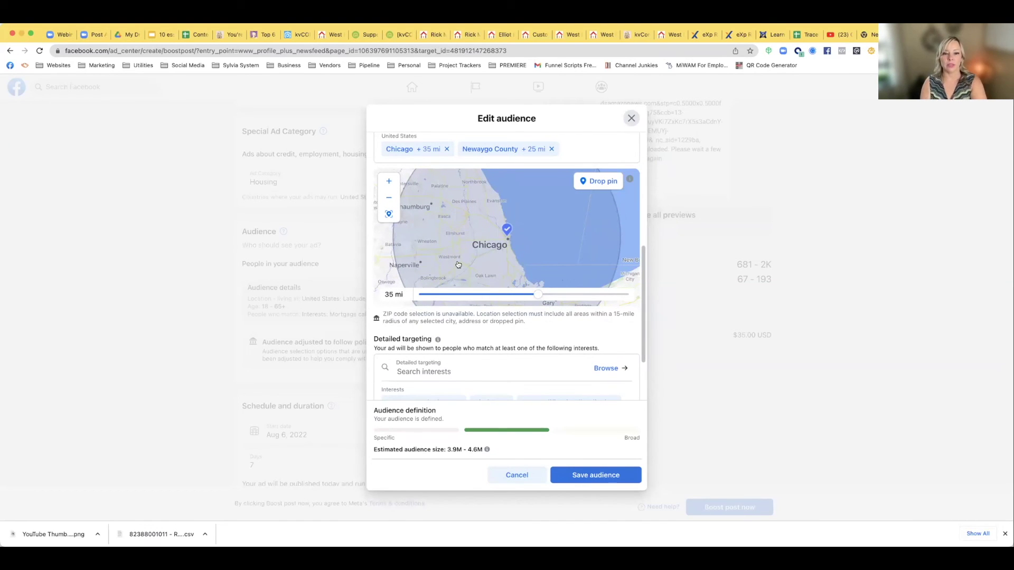
{"action": "scroll", "coordinate": [458, 267], "scroll_direction": "down", "scroll_amount": 3}
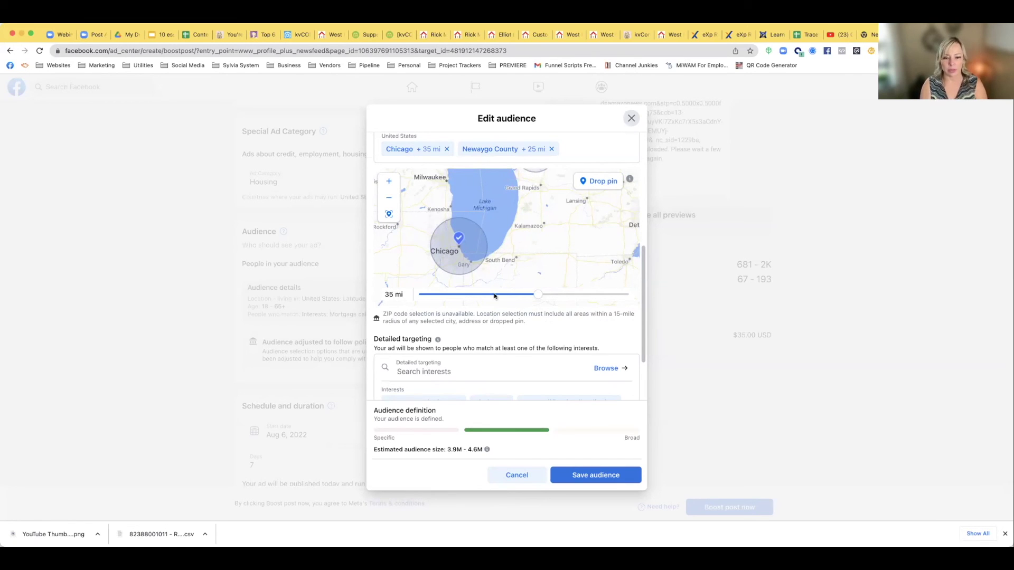
{"action": "scroll", "coordinate": [432, 376], "scroll_direction": "down", "scroll_amount": 3}
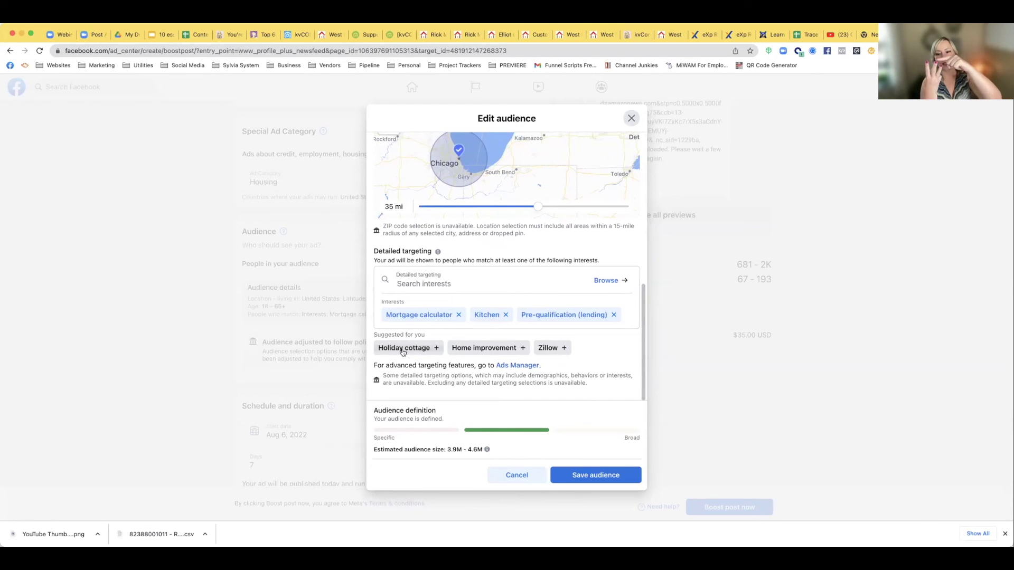
Add Home improvement, Zillow and Holiday cottage interests; remove Mortgage calculator and Kitchen
{"action": "left_click", "coordinate": [474, 350]}
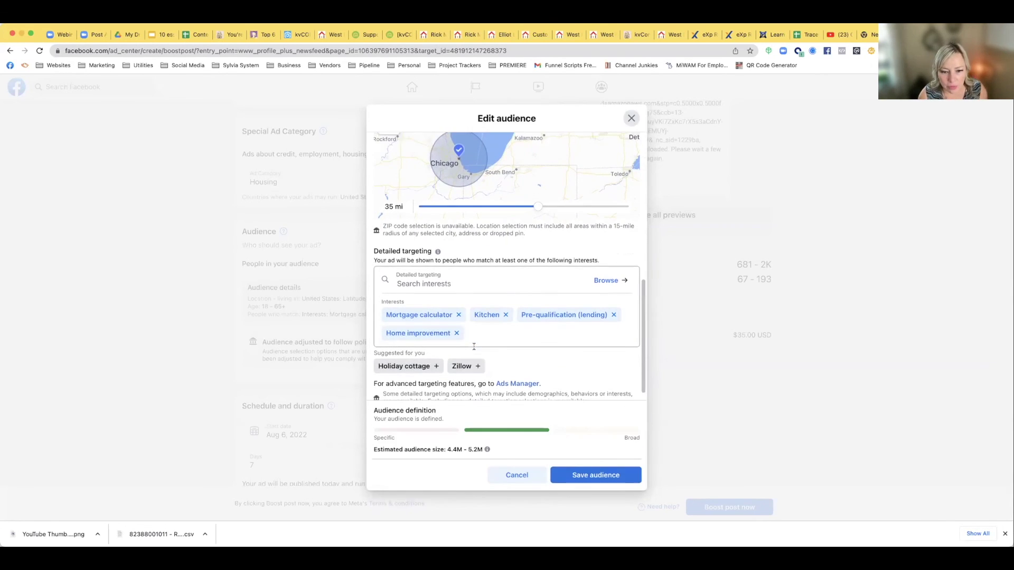
{"action": "left_click", "coordinate": [457, 367]}
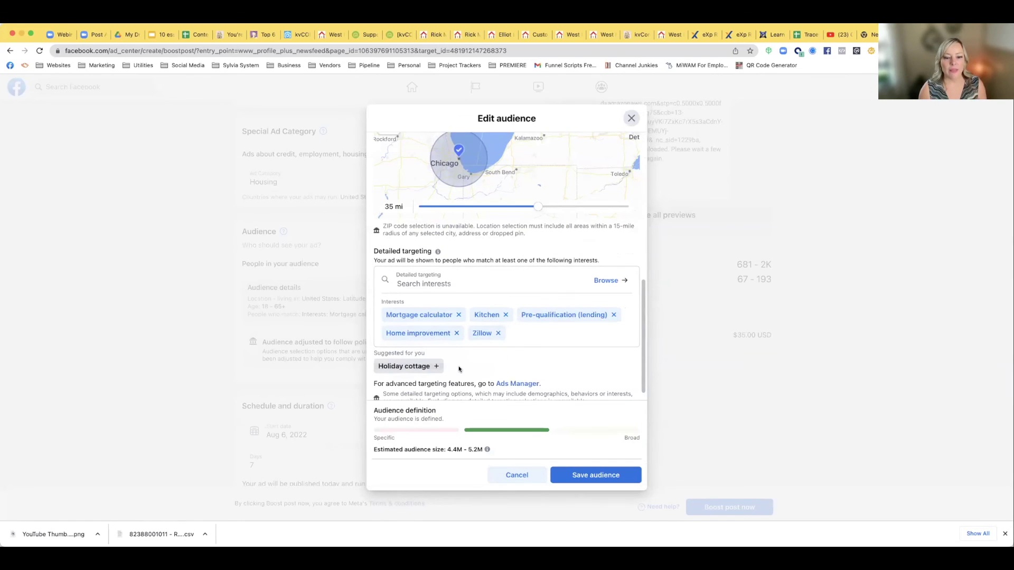
{"action": "left_click", "coordinate": [459, 315]}
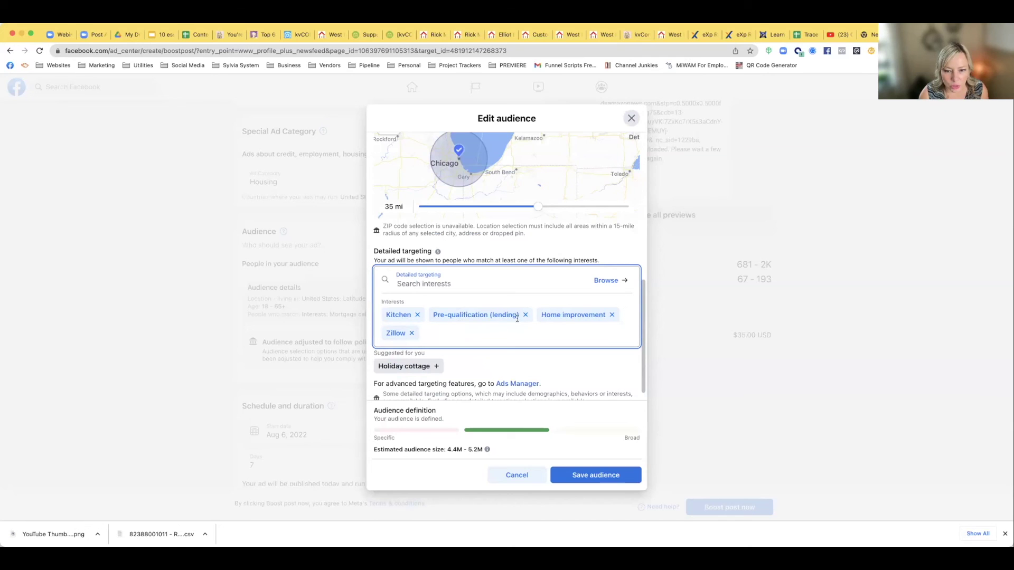
{"action": "left_click", "coordinate": [417, 314]}
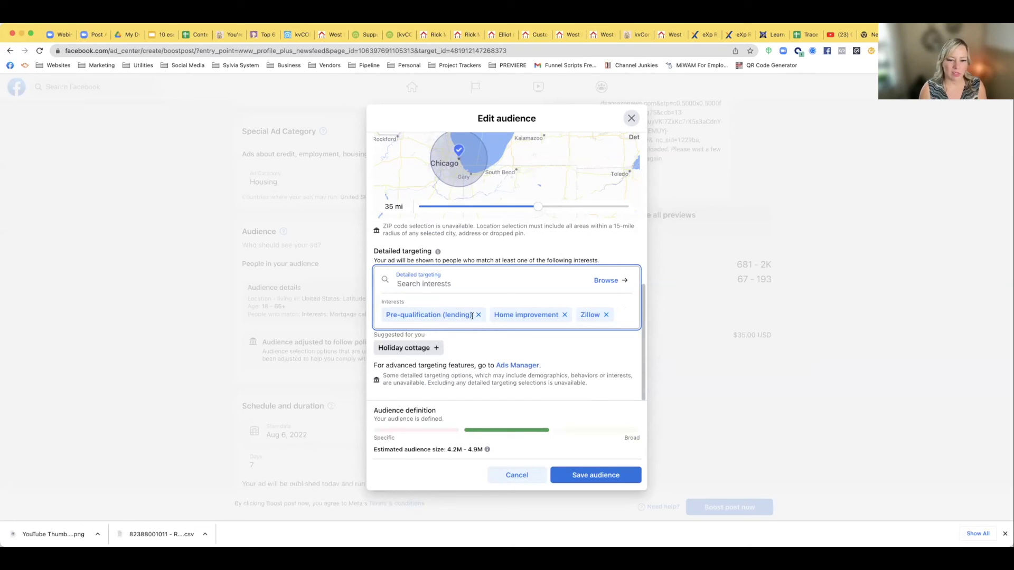
{"action": "left_click", "coordinate": [411, 350]}
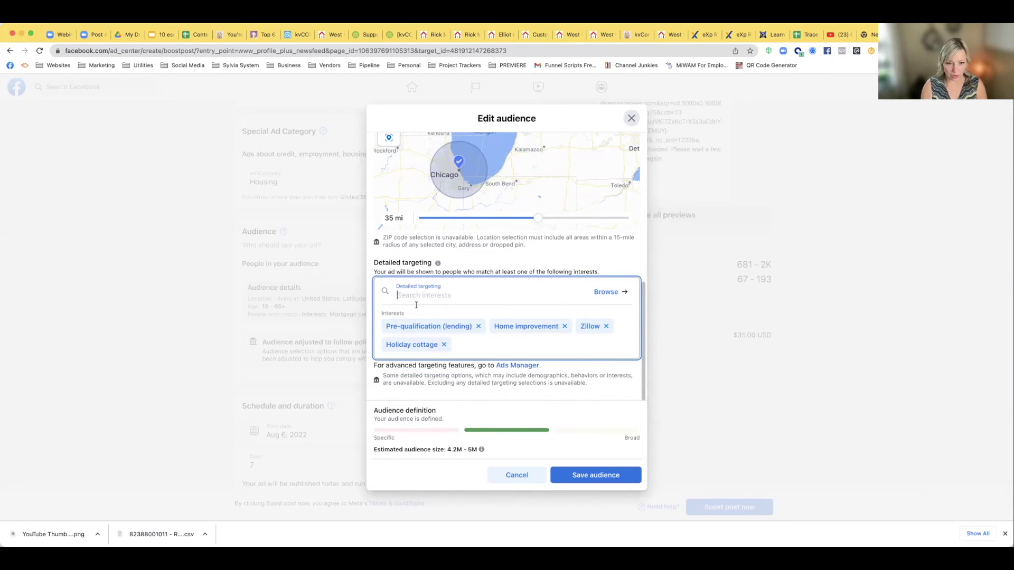
Search 'house hu' to add House Hunting, then try a 'lake house' interest search
{"action": "type", "text": "house h"}
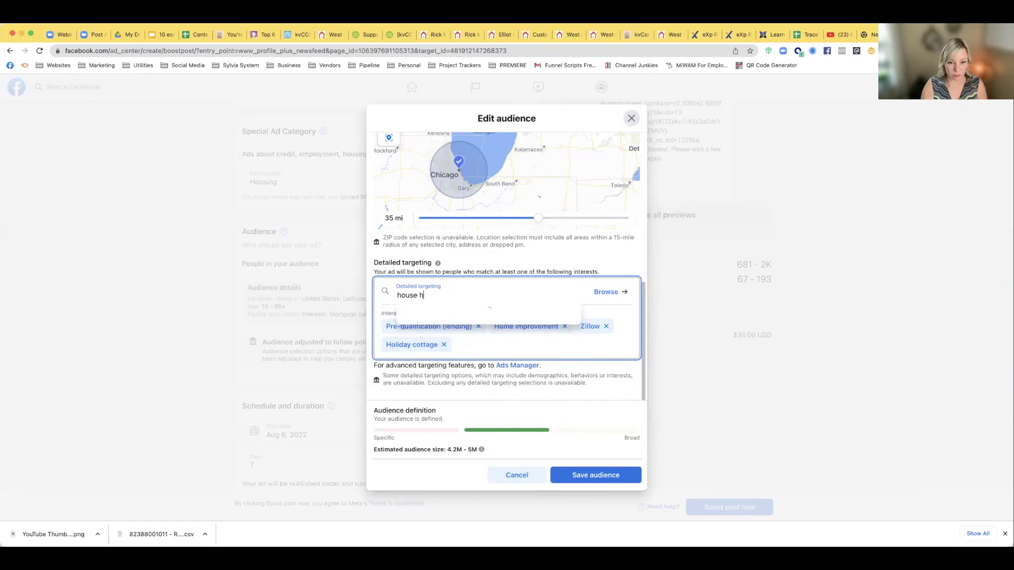
{"action": "type", "text": "u"}
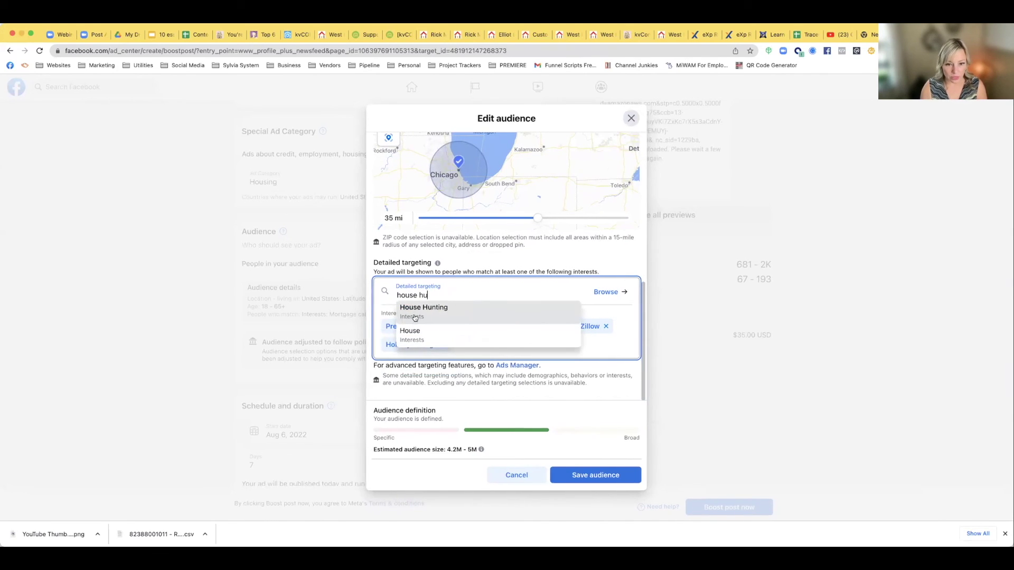
{"action": "left_click", "coordinate": [415, 310]}
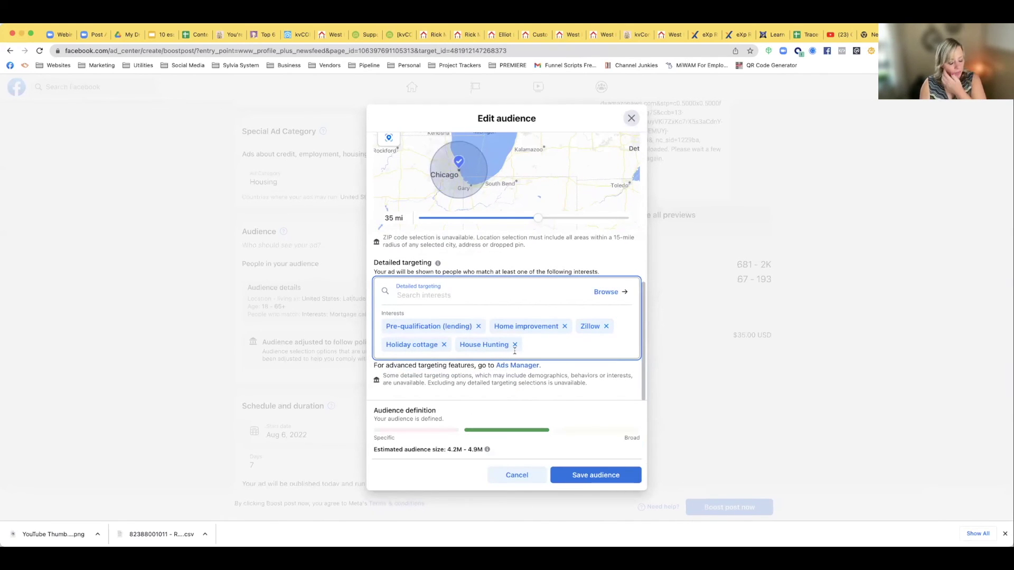
{"action": "type", "text": "lake ho"}
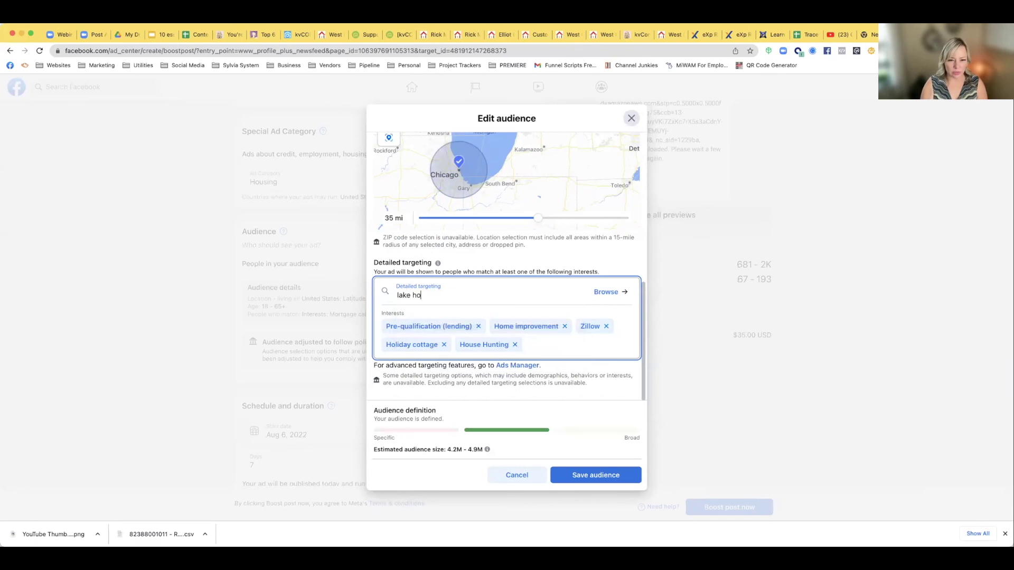
{"action": "type", "text": "use"}
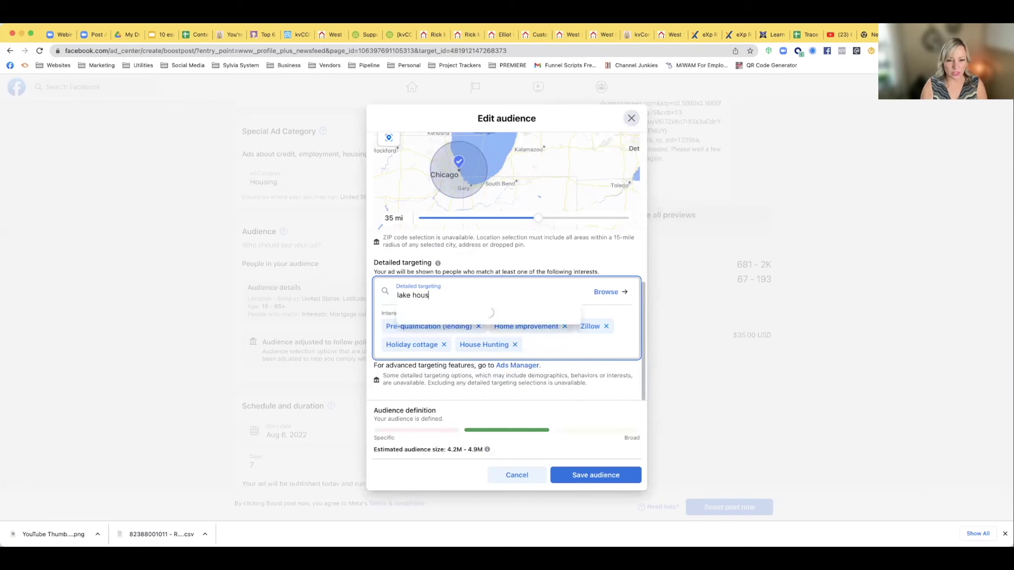
{"action": "key", "text": "BackSpace"}
{"action": "key", "text": "BackSpace"}
{"action": "key", "text": "BackSpace"}
{"action": "key", "text": "BackSpace"}
{"action": "key", "text": "BackSpace"}
{"action": "key", "text": "BackSpace"}
{"action": "key", "text": "BackSpace"}
{"action": "key", "text": "BackSpace"}
{"action": "key", "text": "BackSpace"}
{"action": "key", "text": "BackSpace"}
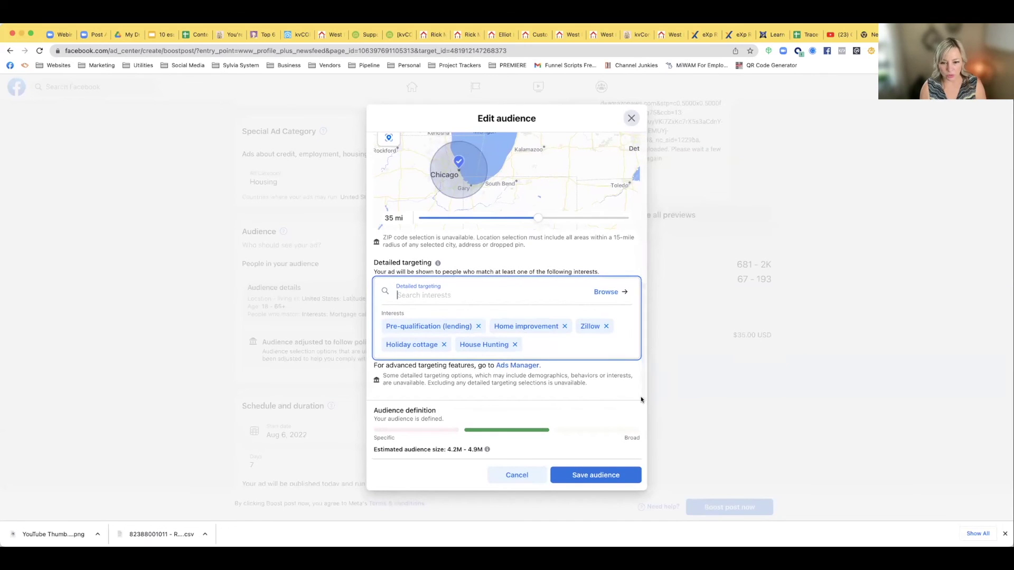
Save the edited audience for the boost
{"action": "left_click", "coordinate": [604, 478]}
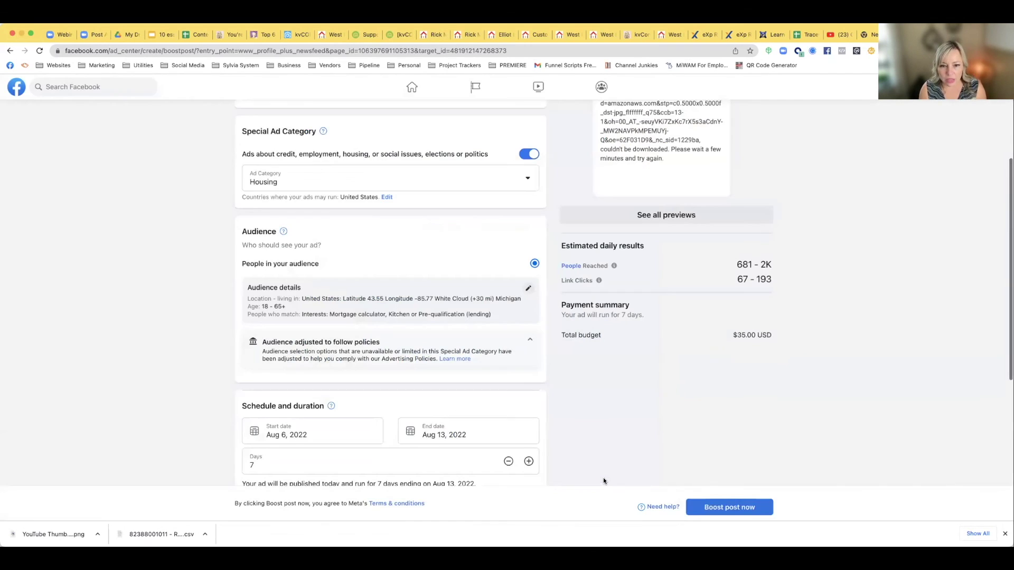
{"action": "scroll", "coordinate": [328, 350], "scroll_direction": "down", "scroll_amount": 1}
{"action": "scroll", "coordinate": [327, 351], "scroll_direction": "down", "scroll_amount": 3}
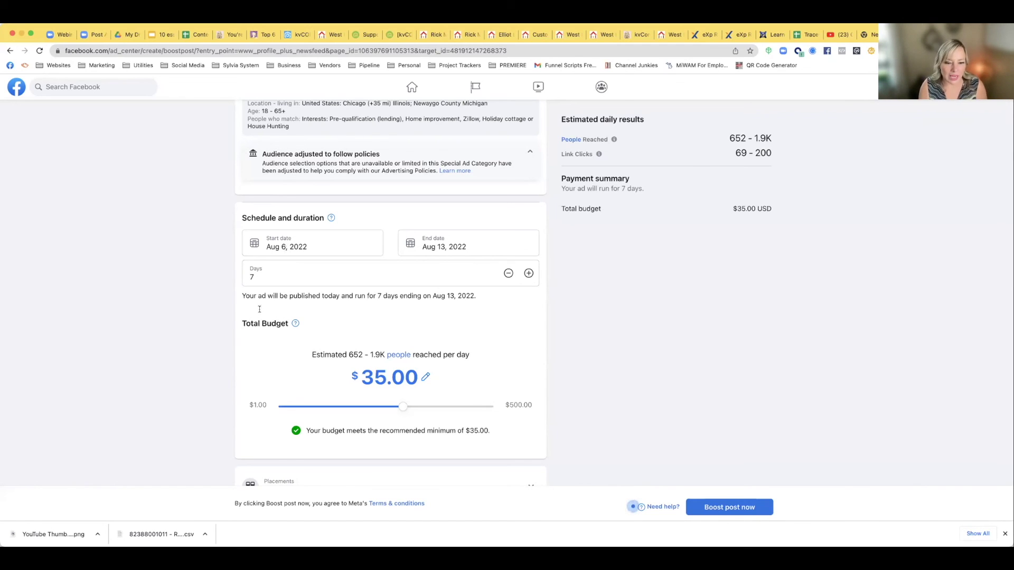
Set the boost end date to August 10, 2022, giving 4 days on $35.00
{"action": "mouse_move", "coordinate": [401, 408]}
{"action": "left_mouse_down"}
{"action": "mouse_move", "coordinate": [380, 408]}
{"action": "mouse_move", "coordinate": [398, 407]}
{"action": "left_mouse_up"}
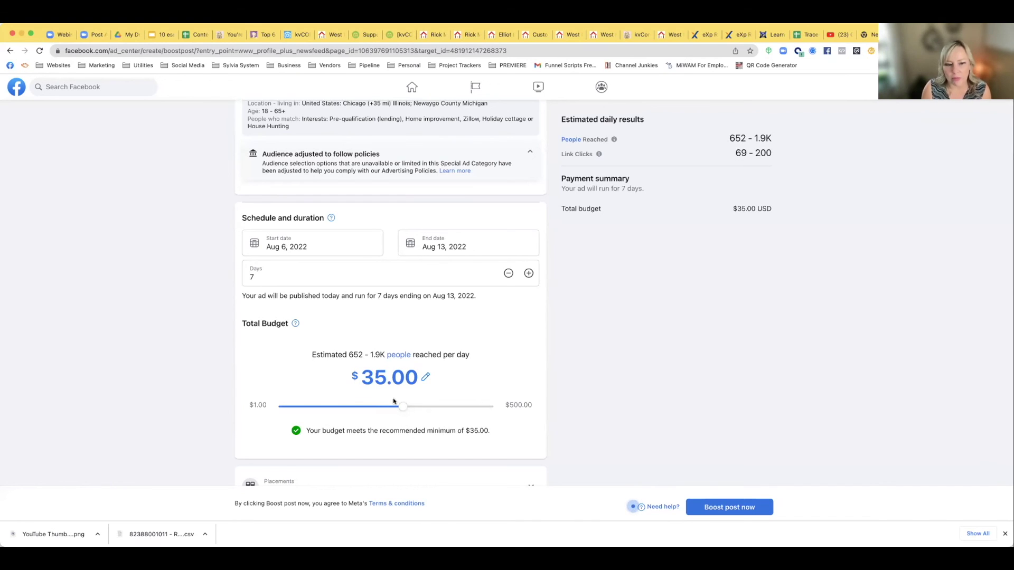
{"action": "left_click", "coordinate": [442, 247]}
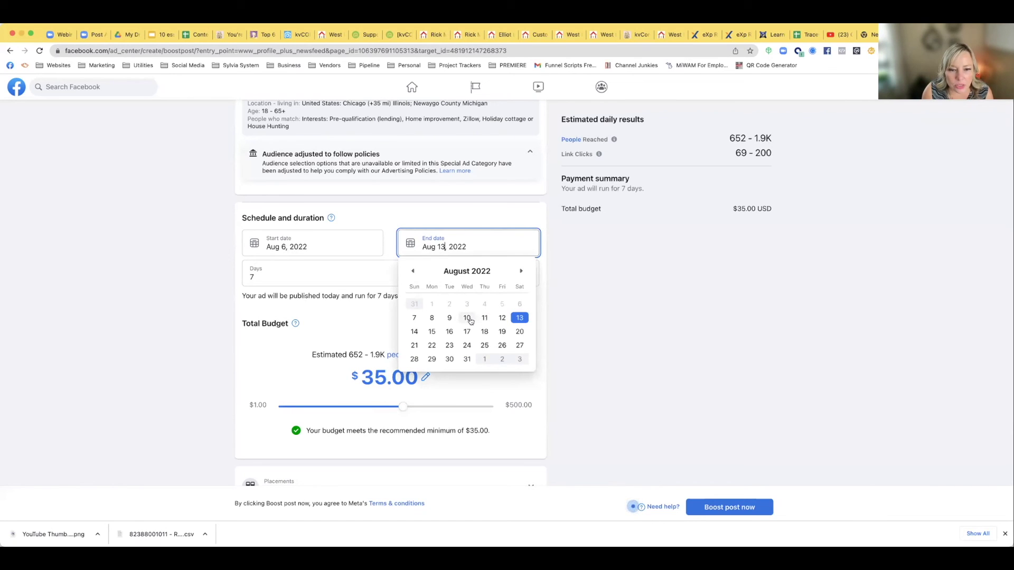
{"action": "left_click", "coordinate": [468, 319]}
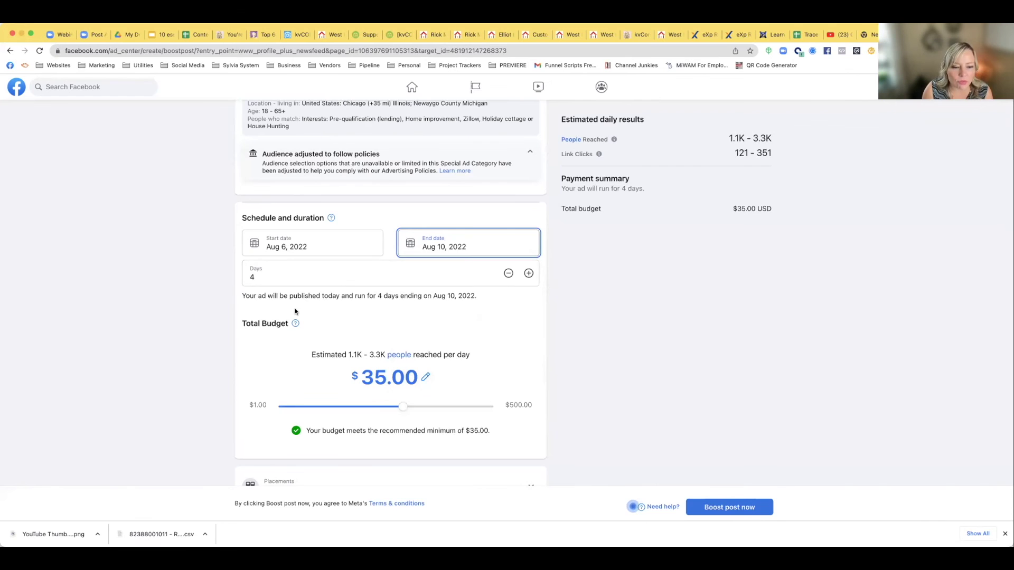
{"action": "scroll", "coordinate": [295, 312], "scroll_direction": "down", "scroll_amount": 3}
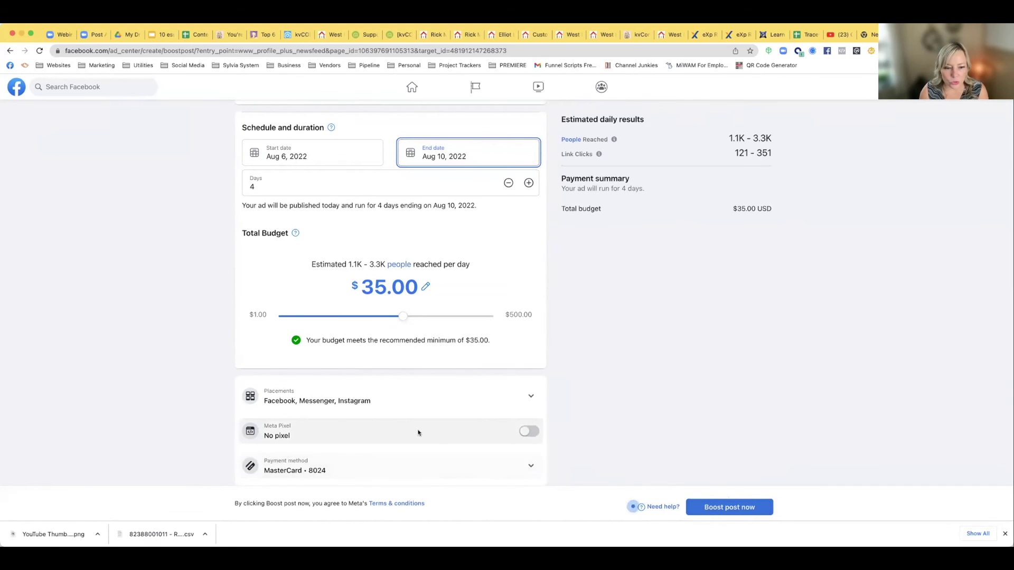
Leave Meta Pixel off, submit the boosted post, and return to the home feed
{"action": "left_click", "coordinate": [521, 433]}
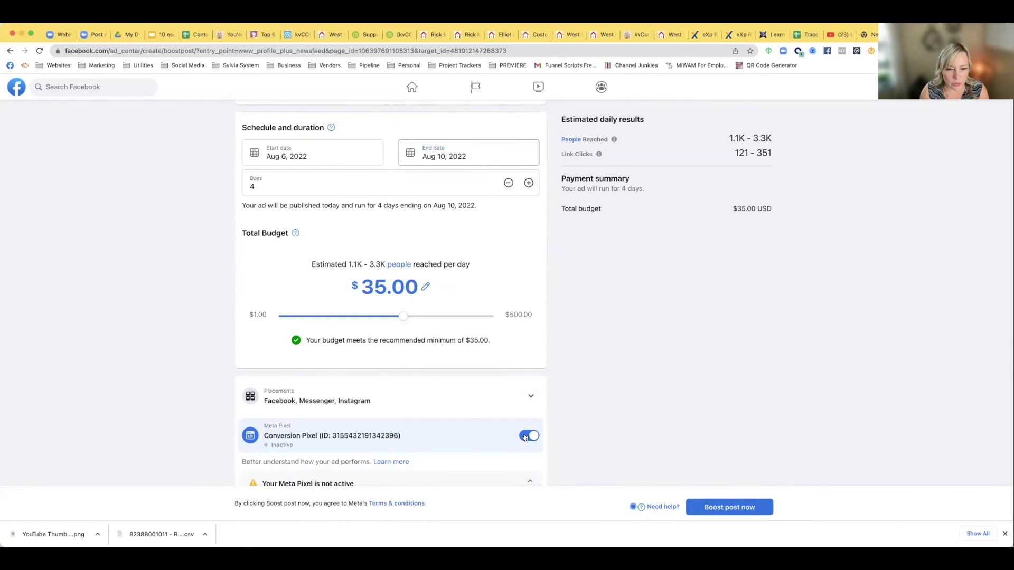
{"action": "left_click", "coordinate": [529, 435]}
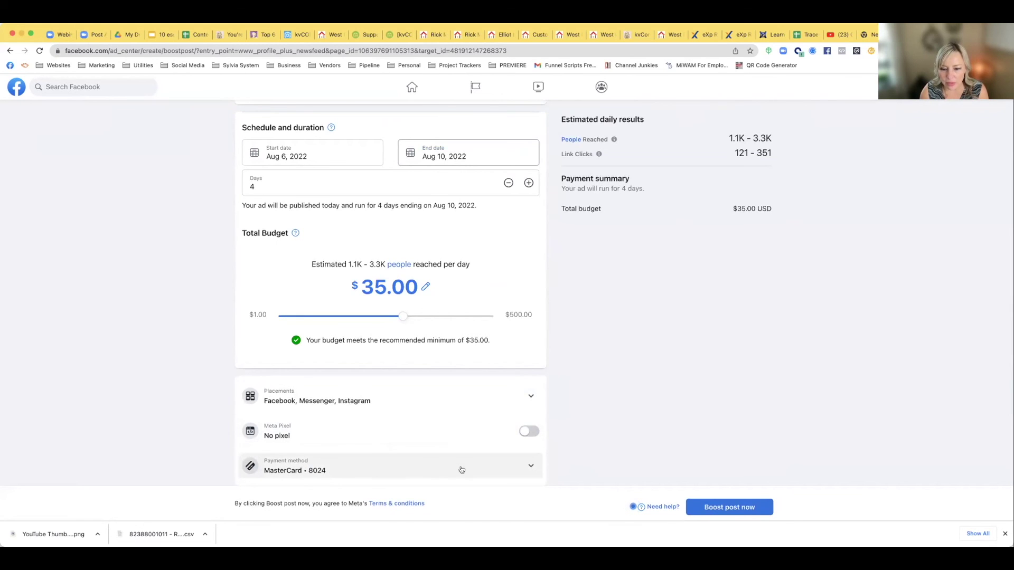
{"action": "scroll", "coordinate": [599, 394], "scroll_direction": "up", "scroll_amount": 2}
{"action": "scroll", "coordinate": [600, 393], "scroll_direction": "up", "scroll_amount": 8}
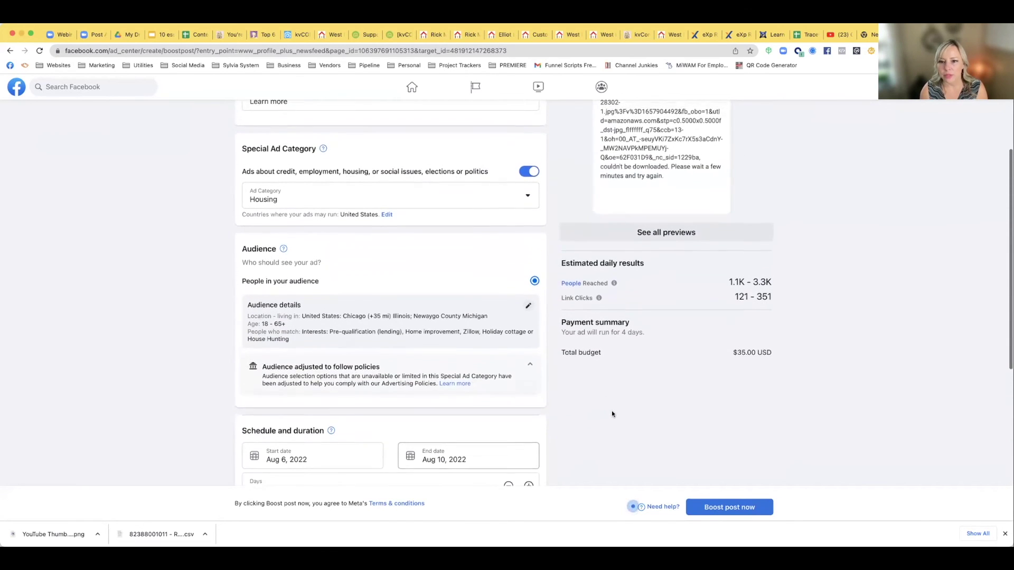
{"action": "left_click", "coordinate": [707, 507]}
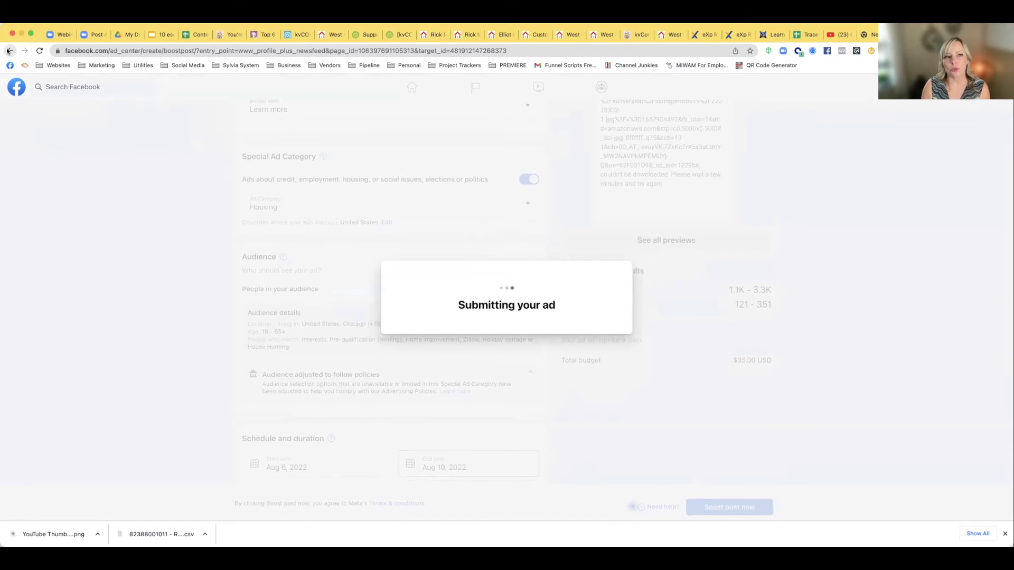
{"action": "left_click", "coordinate": [12, 87]}
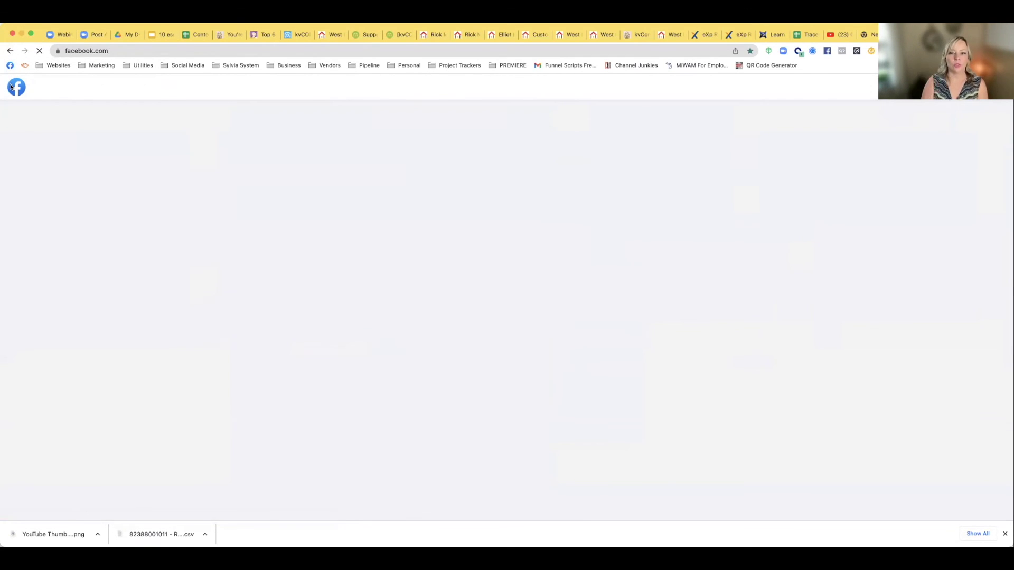
{"action": "scroll", "coordinate": [206, 391], "scroll_direction": "down", "scroll_amount": 2}
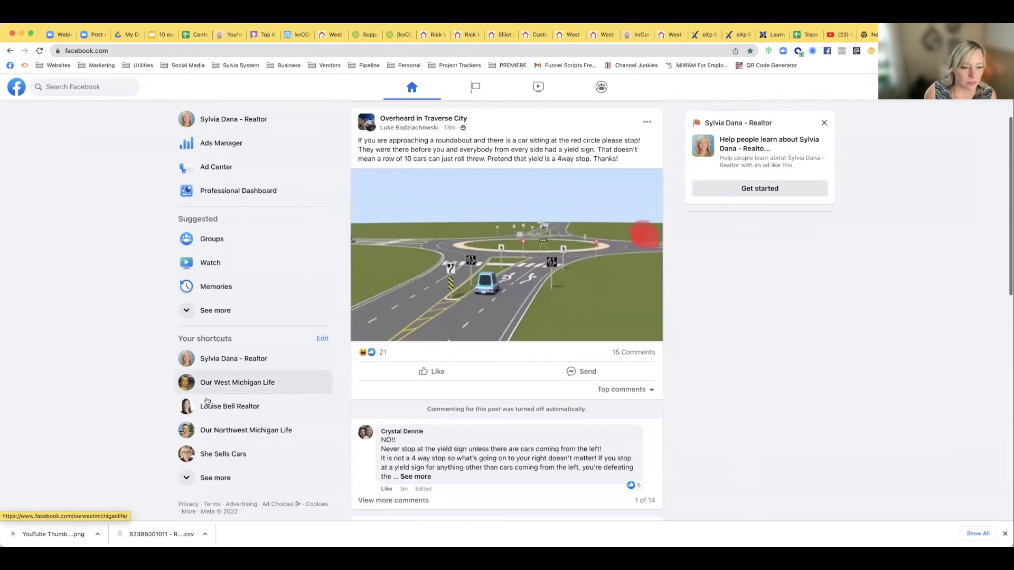
Open Our West Michigan Life from shortcuts and view its Published Posts in Publishing tools
{"action": "left_click", "coordinate": [209, 477]}
{"action": "scroll", "coordinate": [209, 454], "scroll_direction": "down", "scroll_amount": 2}
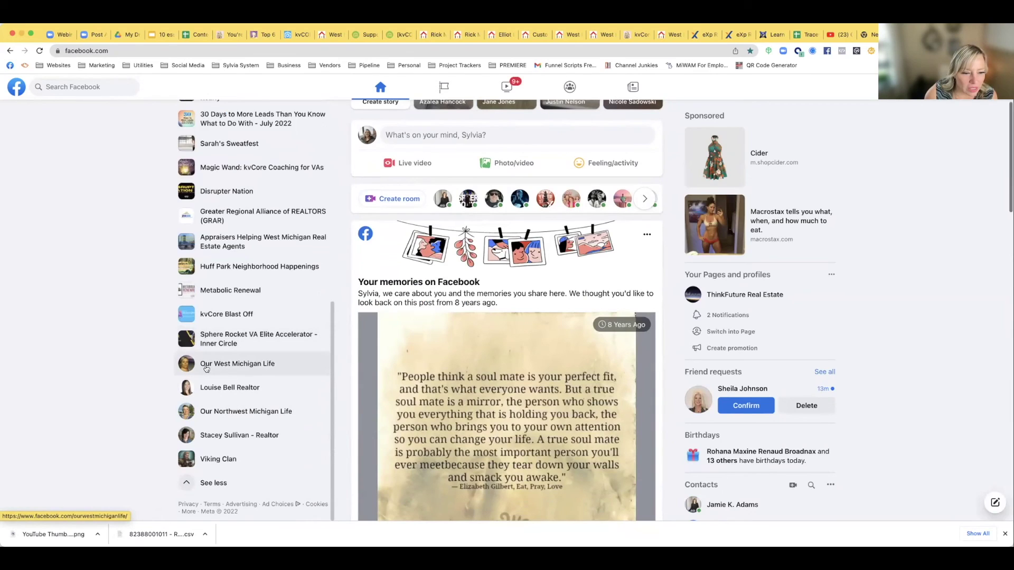
{"action": "left_click", "coordinate": [206, 369]}
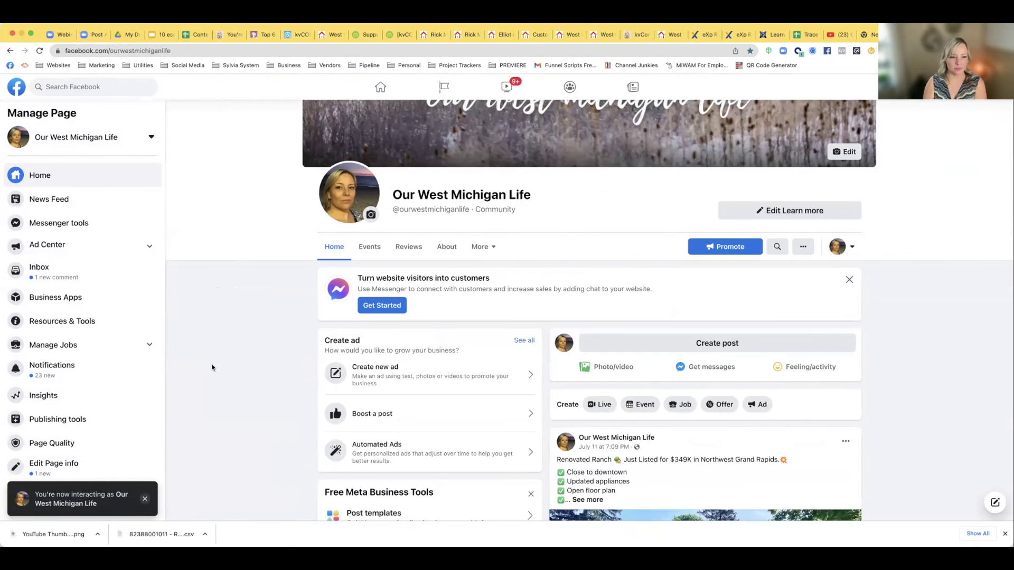
{"action": "scroll", "coordinate": [270, 366], "scroll_direction": "down", "scroll_amount": 5}
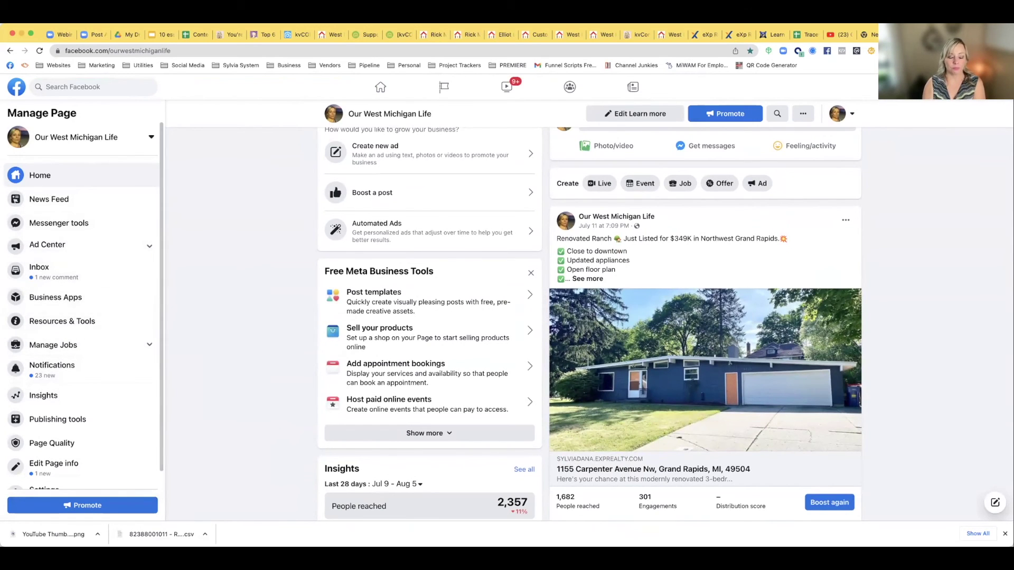
{"action": "scroll", "coordinate": [305, 351], "scroll_direction": "up", "scroll_amount": 3}
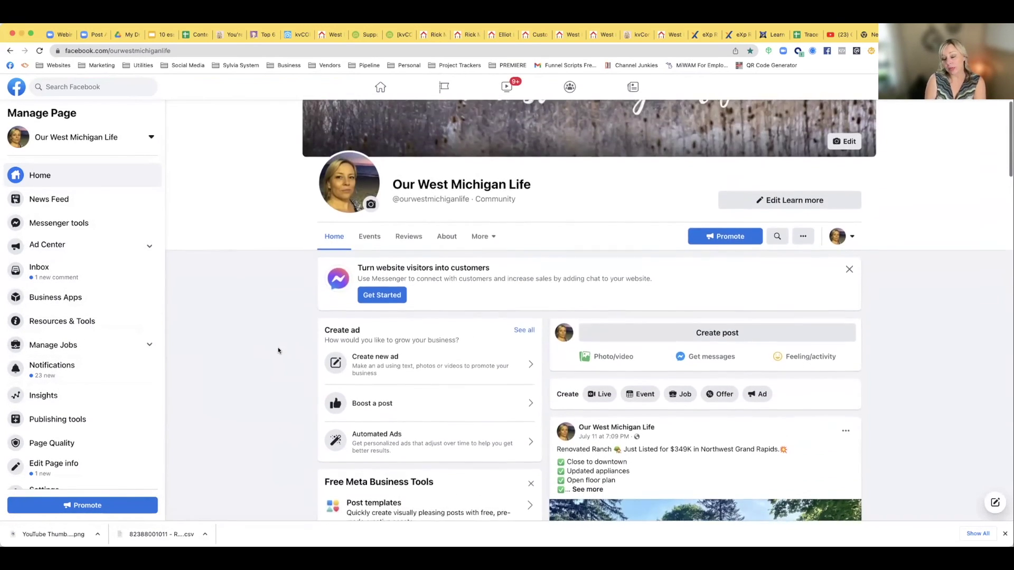
{"action": "scroll", "coordinate": [278, 350], "scroll_direction": "down", "scroll_amount": 4}
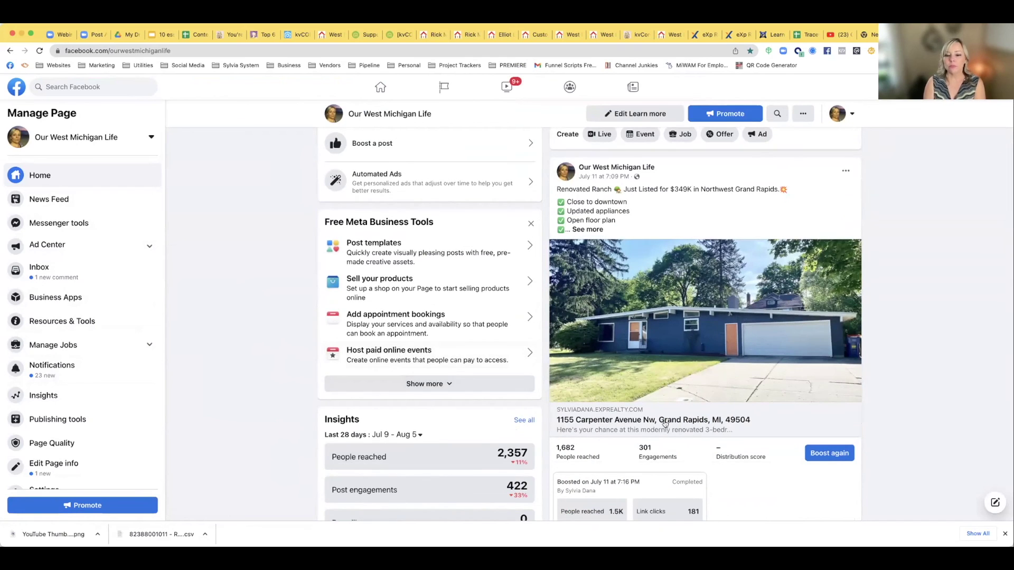
{"action": "scroll", "coordinate": [728, 404], "scroll_direction": "down", "scroll_amount": 1}
{"action": "scroll", "coordinate": [727, 399], "scroll_direction": "up", "scroll_amount": 5}
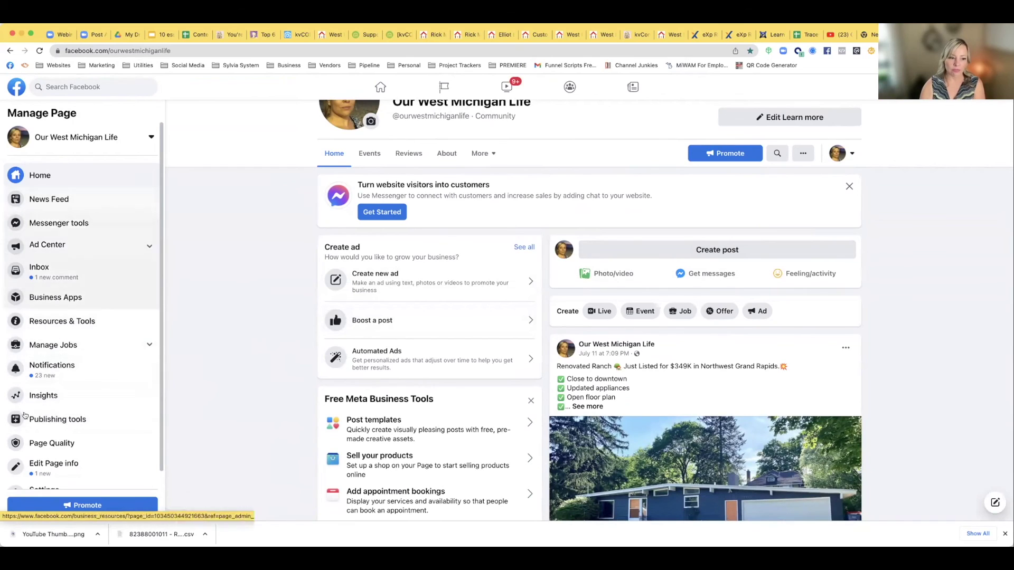
{"action": "left_click", "coordinate": [39, 423]}
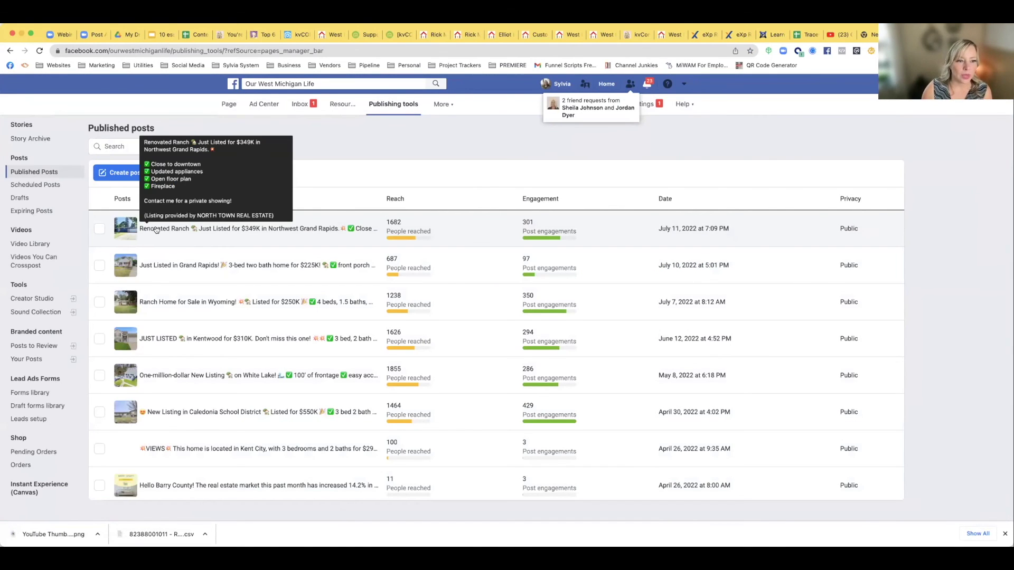
Discard a new Page post draft, view the Renovated Ranch post details, then leave publishing tools
{"action": "left_click", "coordinate": [115, 174]}
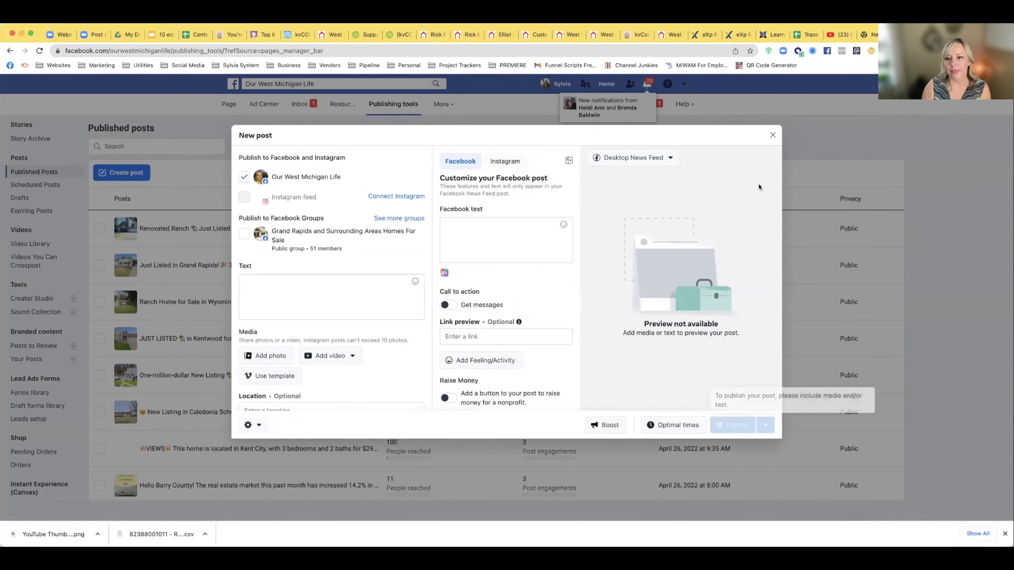
{"action": "left_click", "coordinate": [771, 135]}
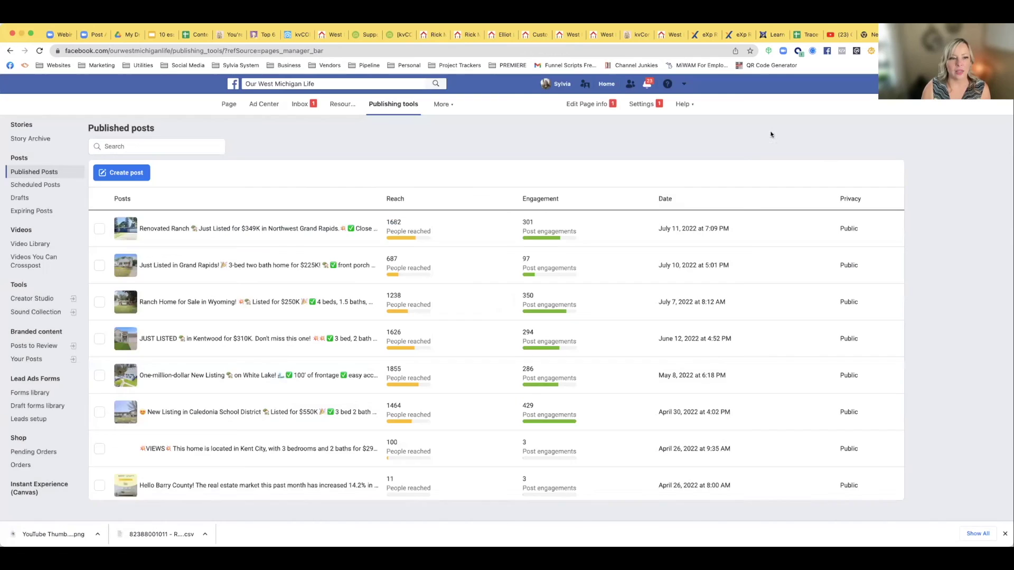
{"action": "left_click", "coordinate": [179, 230]}
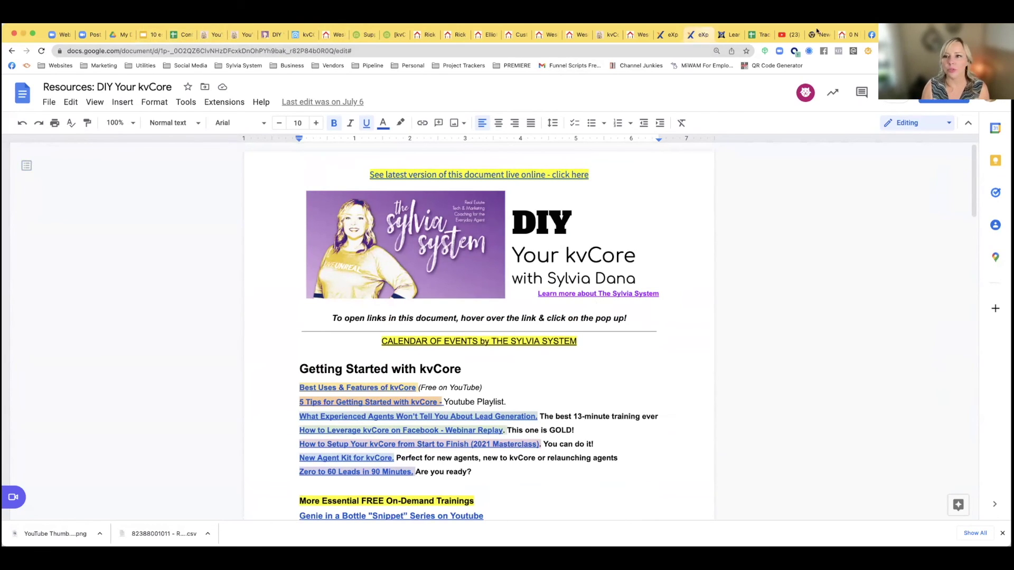
{"action": "left_click", "coordinate": [872, 35]}
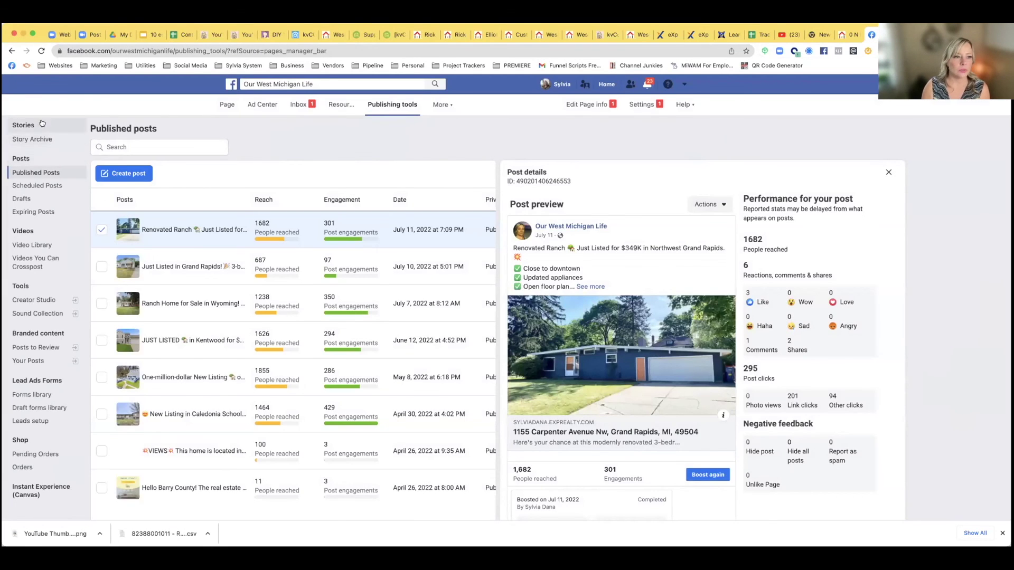
{"action": "left_click", "coordinate": [227, 104]}
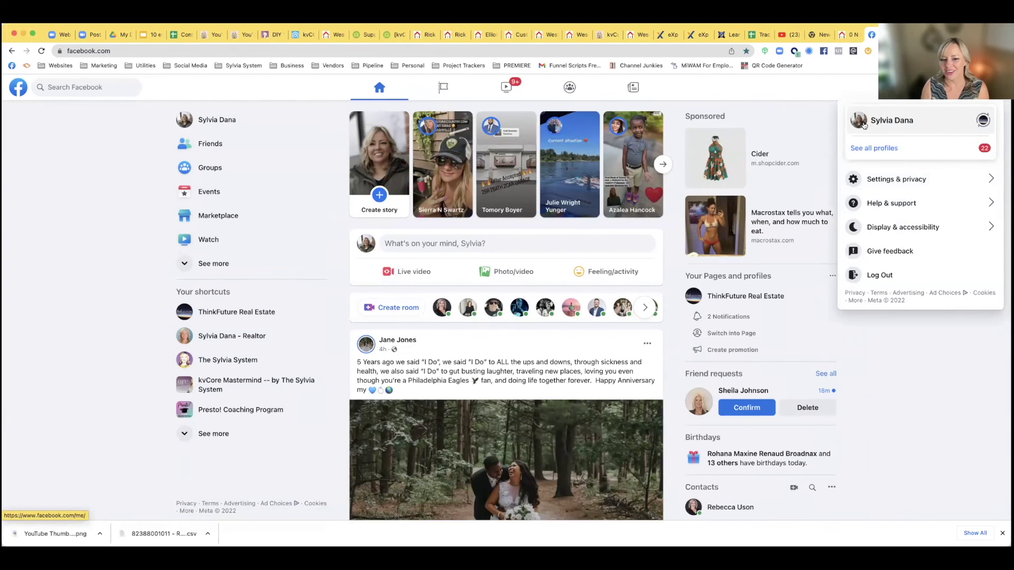
Open the realtor business Page and scroll down to the White Cloud land listing post
{"action": "left_click", "coordinate": [822, 115]}
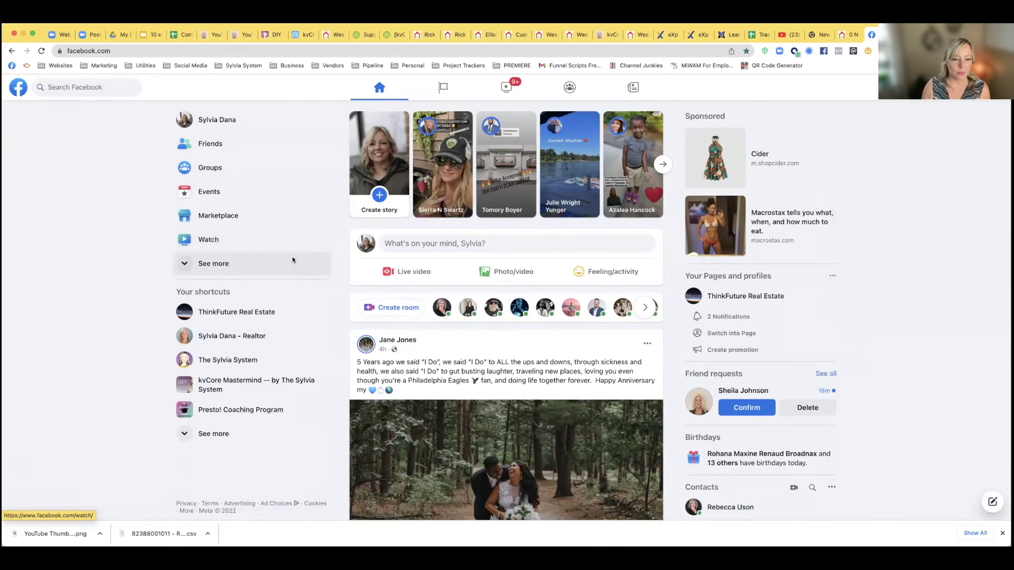
{"action": "left_click", "coordinate": [248, 339]}
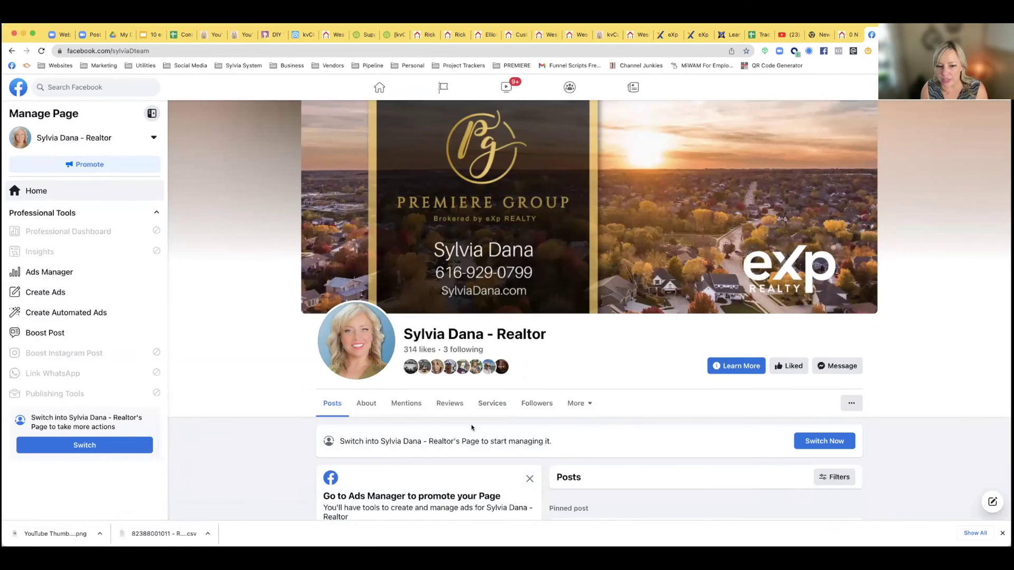
{"action": "scroll", "coordinate": [471, 427], "scroll_direction": "down", "scroll_amount": 4}
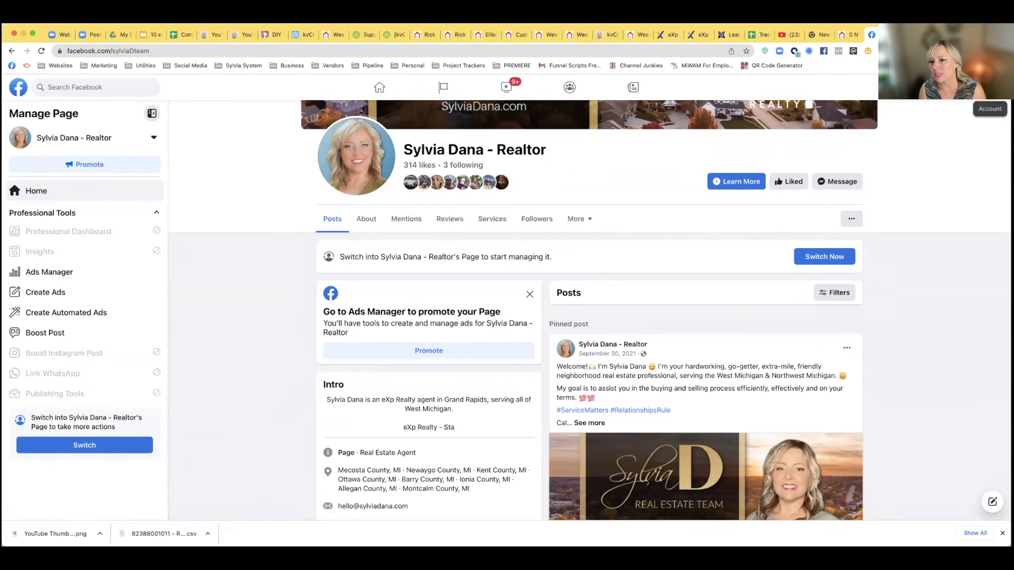
{"action": "scroll", "coordinate": [789, 242], "scroll_direction": "down", "scroll_amount": 5}
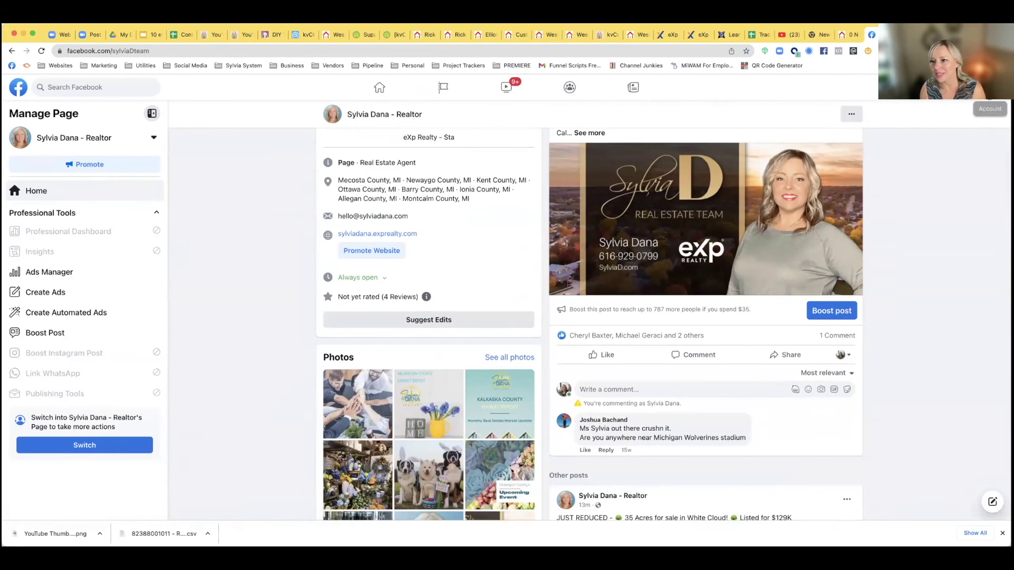
{"action": "scroll", "coordinate": [862, 250], "scroll_direction": "down", "scroll_amount": 1}
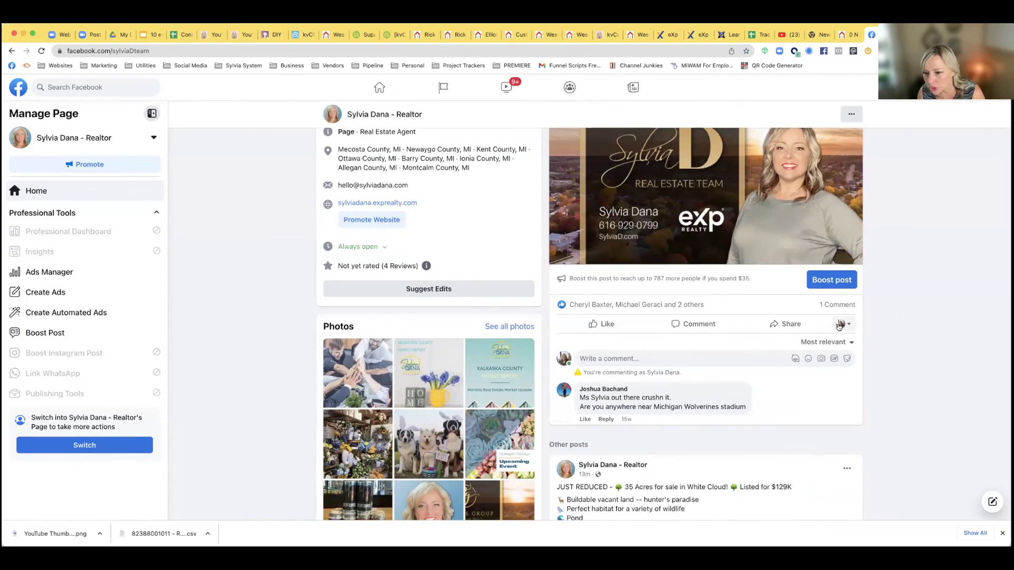
{"action": "scroll", "coordinate": [813, 348], "scroll_direction": "down", "scroll_amount": 6}
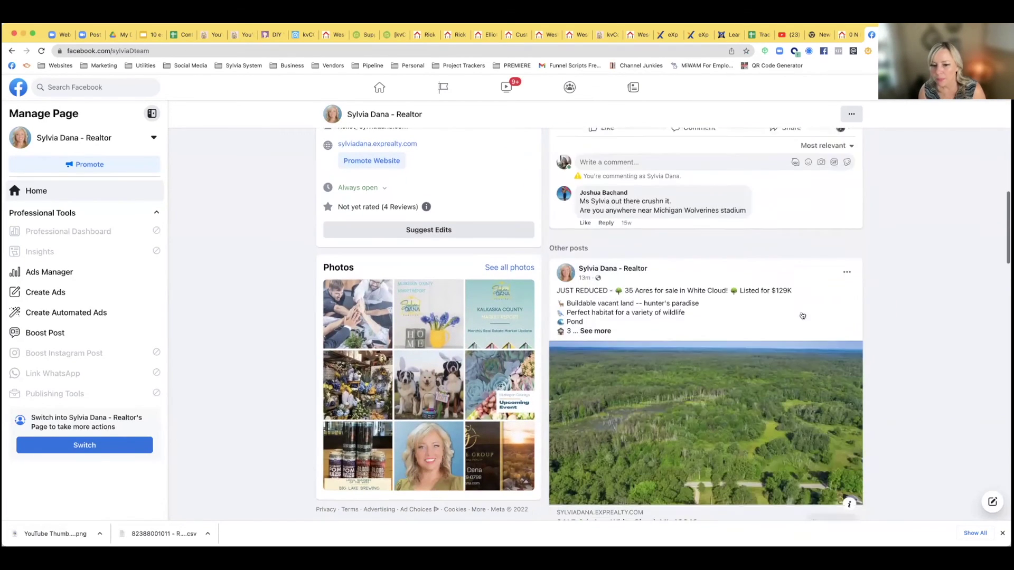
{"action": "scroll", "coordinate": [832, 437], "scroll_direction": "down", "scroll_amount": 2}
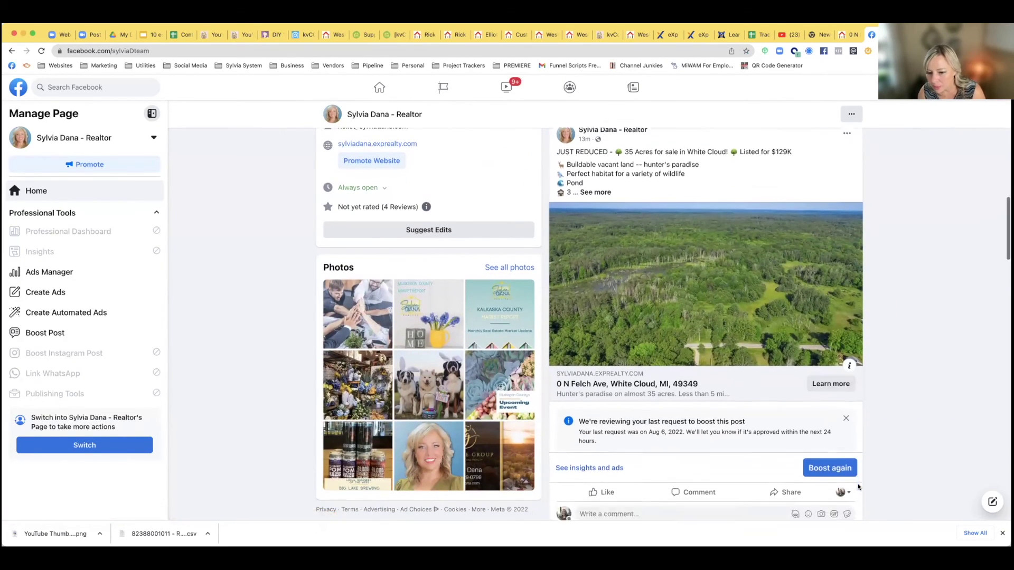
Check the interact-as profile chooser, then bring up Share options for the White Cloud listing
{"action": "left_click", "coordinate": [839, 436]}
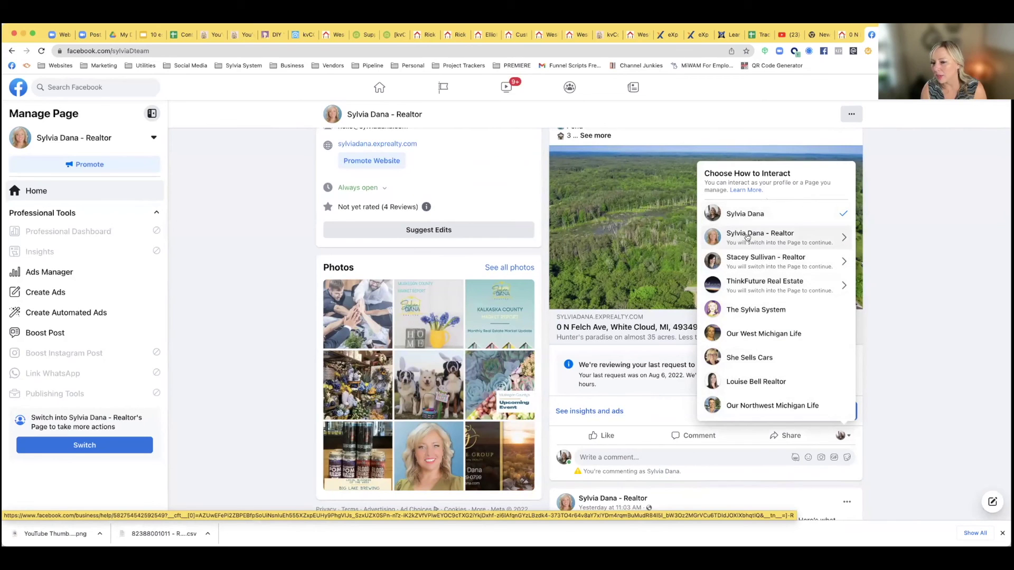
{"action": "left_click", "coordinate": [892, 240]}
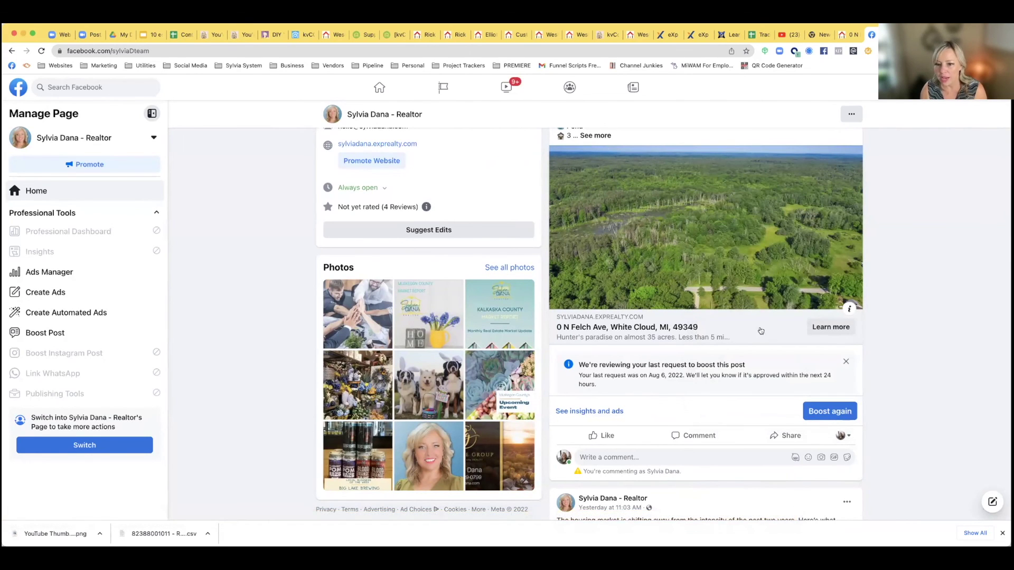
{"action": "left_click", "coordinate": [791, 436]}
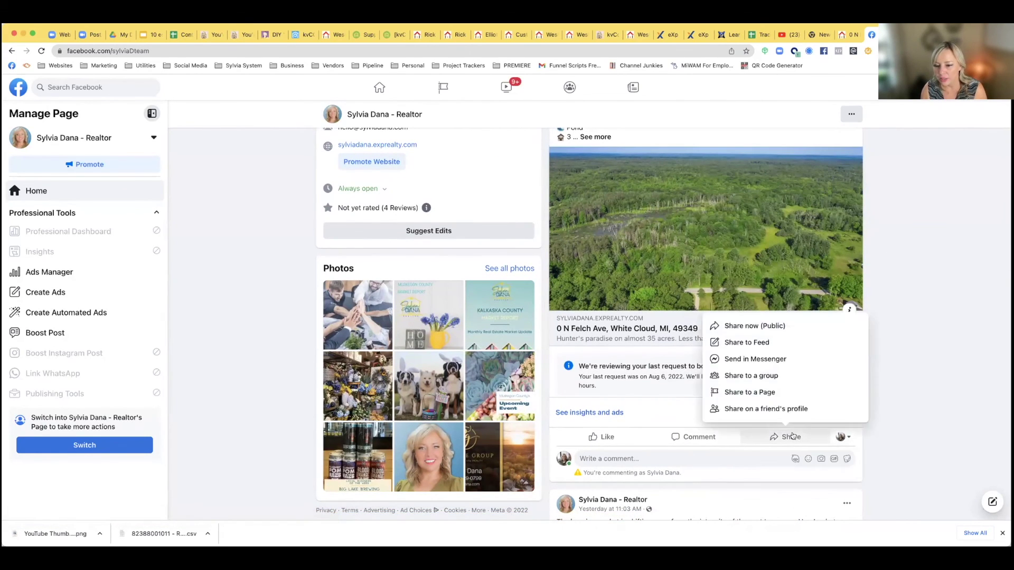
Share the White Cloud listing to Feed with the original post, a 'check it out, share' caption and smiley
{"action": "left_click", "coordinate": [755, 337]}
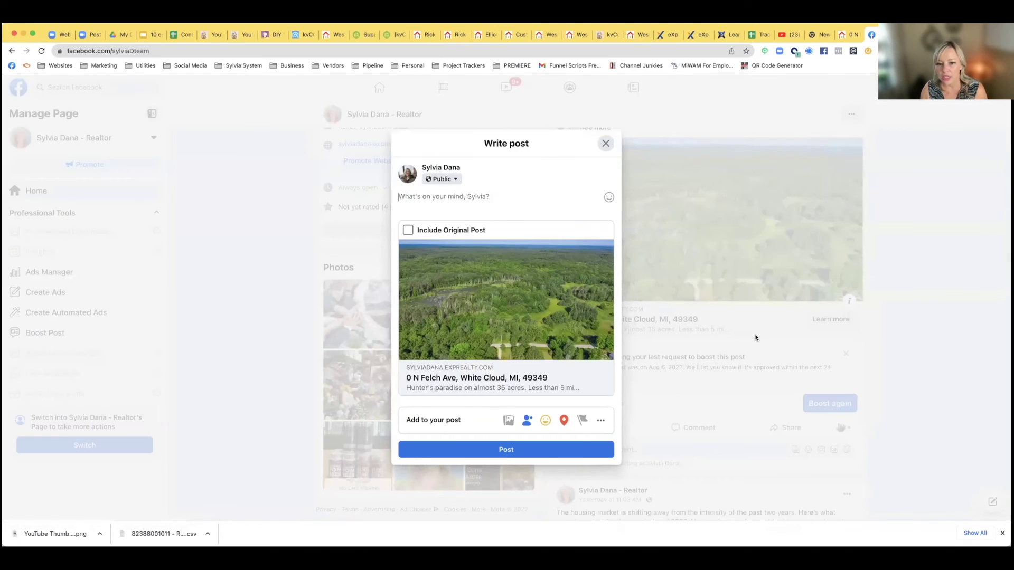
{"action": "left_click", "coordinate": [408, 230]}
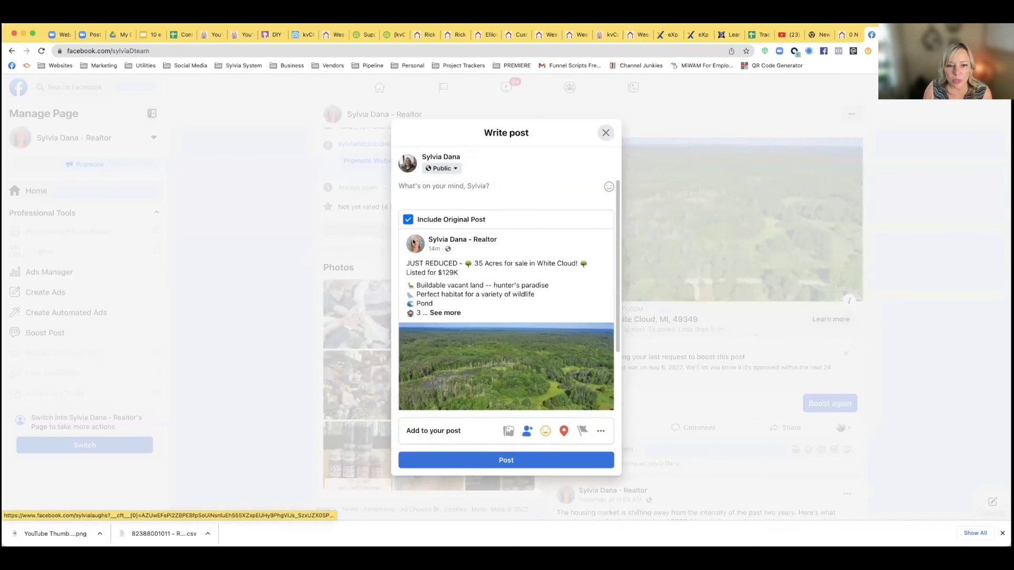
{"action": "scroll", "coordinate": [441, 298], "scroll_direction": "down", "scroll_amount": 3}
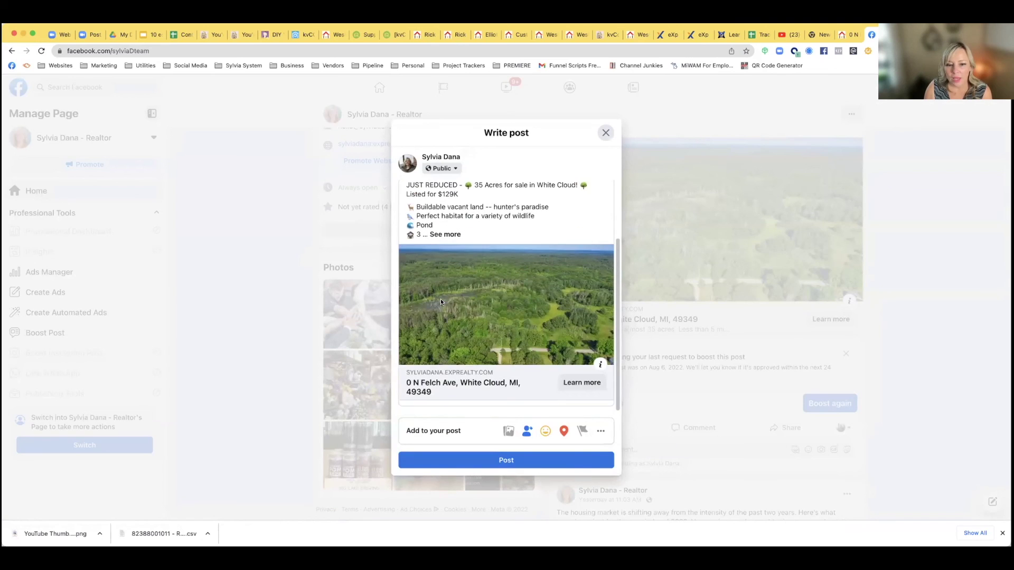
{"action": "scroll", "coordinate": [441, 302], "scroll_direction": "up", "scroll_amount": 3}
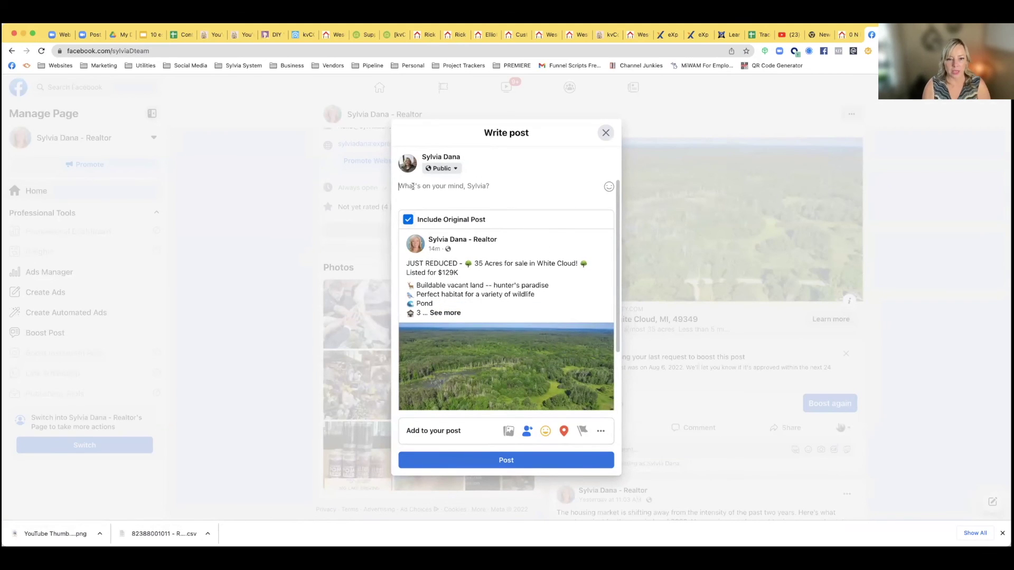
{"action": "type", "text": "I h"}
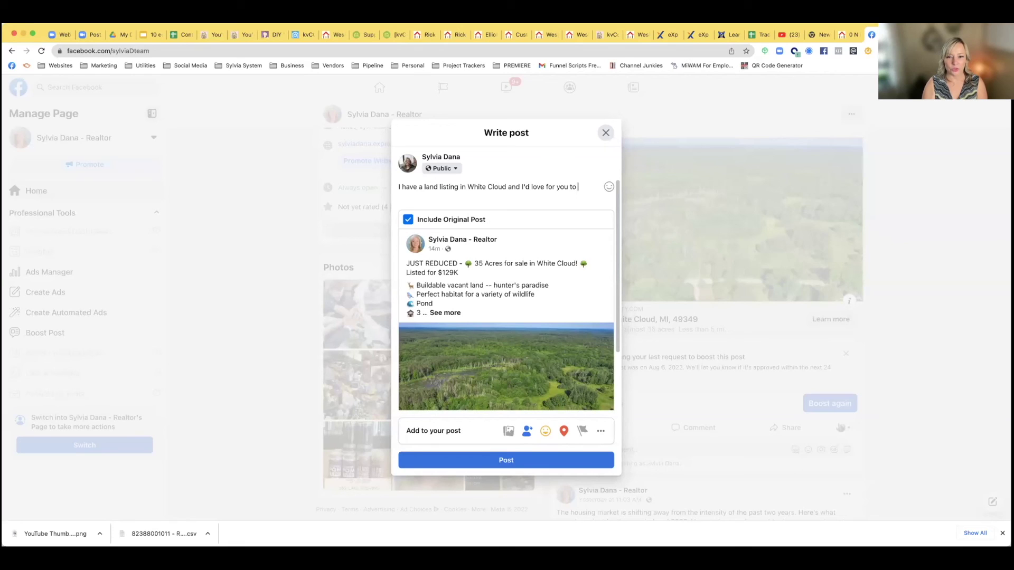
{"action": "type", "text": "eck it out"}
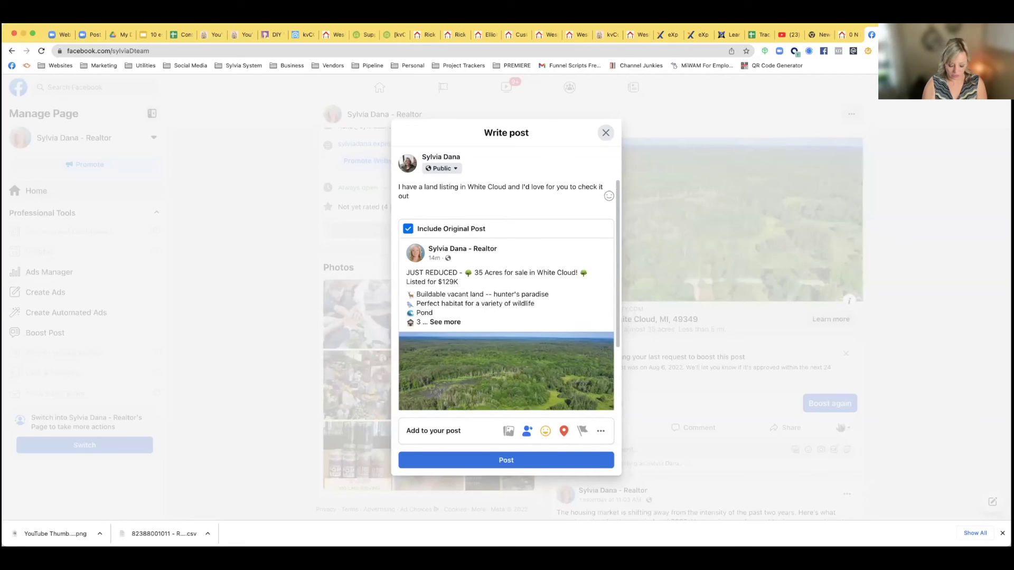
{"action": "type", "text": ", share it, like it (-:"}
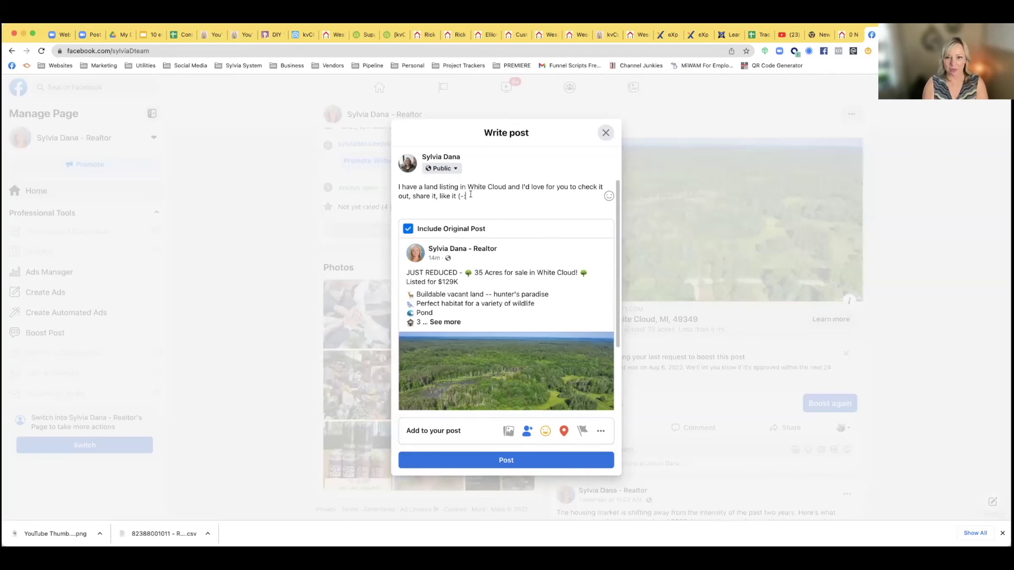
{"action": "left_click", "coordinate": [608, 196]}
{"action": "left_click", "coordinate": [545, 236]}
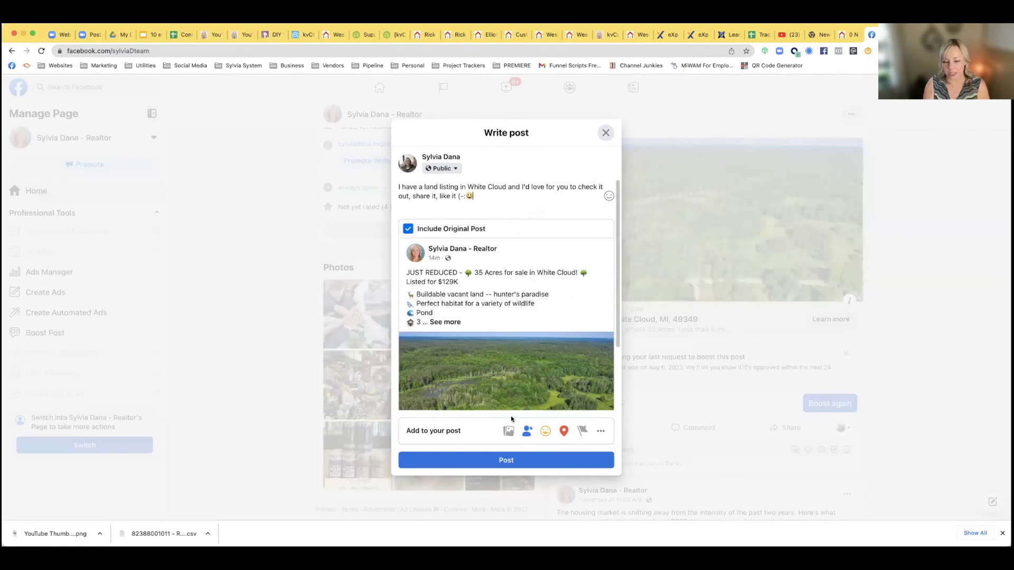
{"action": "left_click", "coordinate": [509, 459]}
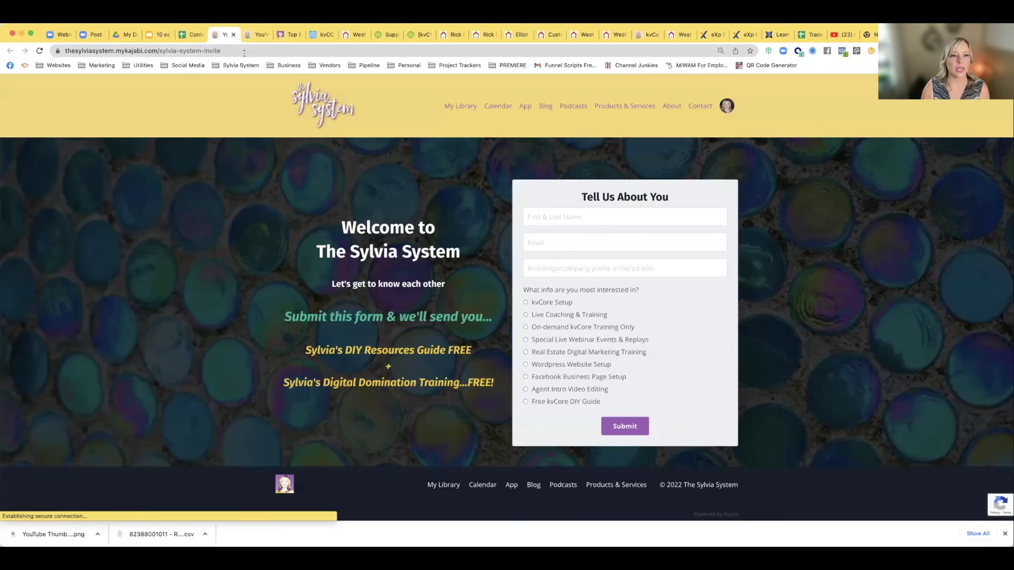
Select the Sylvia System invite page address, then switch to the Top 6 Ways to Master kvCore page
{"action": "left_click", "coordinate": [50, 66]}
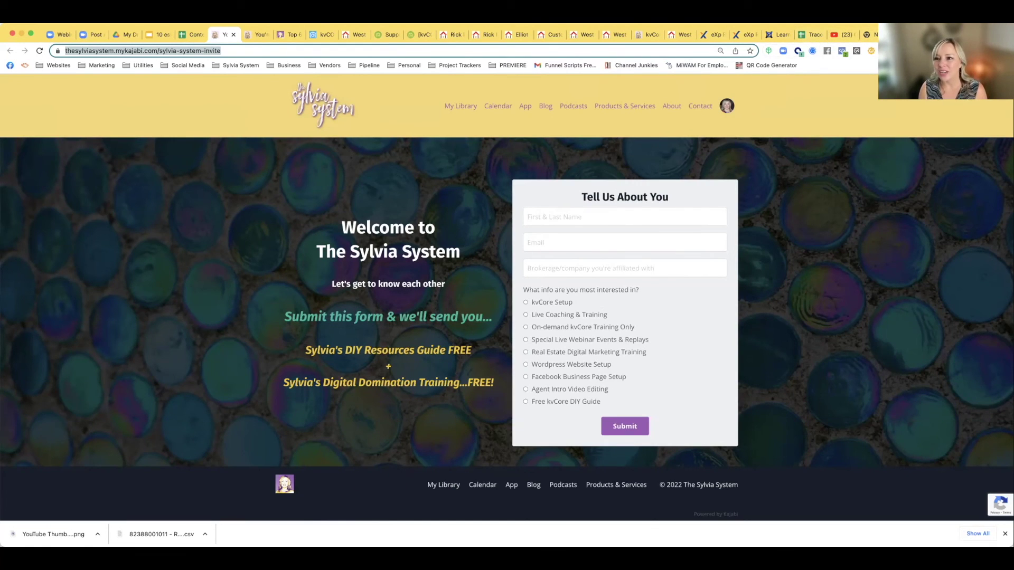
{"action": "left_click", "coordinate": [280, 35]}
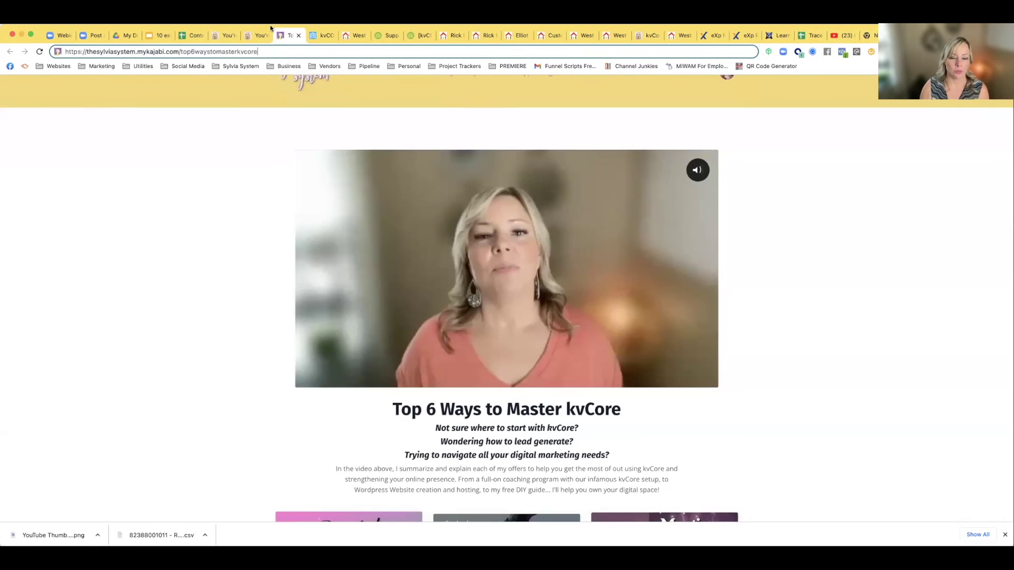
Scroll through the six kvCore offer cards and open the Get the DIY Guide opt-in page
{"action": "scroll", "coordinate": [295, 177], "scroll_direction": "down", "scroll_amount": 2}
{"action": "scroll", "coordinate": [294, 179], "scroll_direction": "down", "scroll_amount": 3}
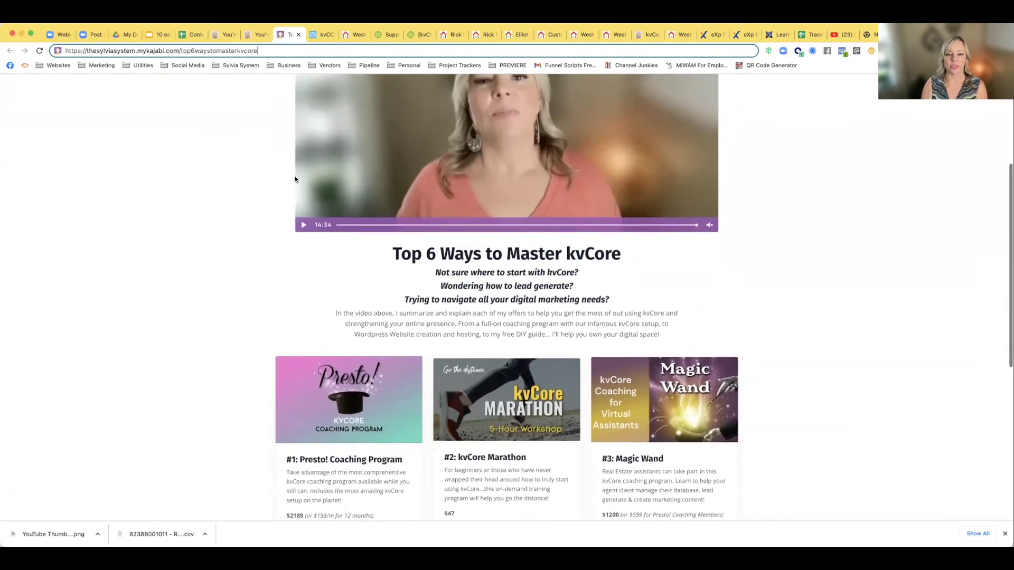
{"action": "scroll", "coordinate": [295, 179], "scroll_direction": "up", "scroll_amount": 5}
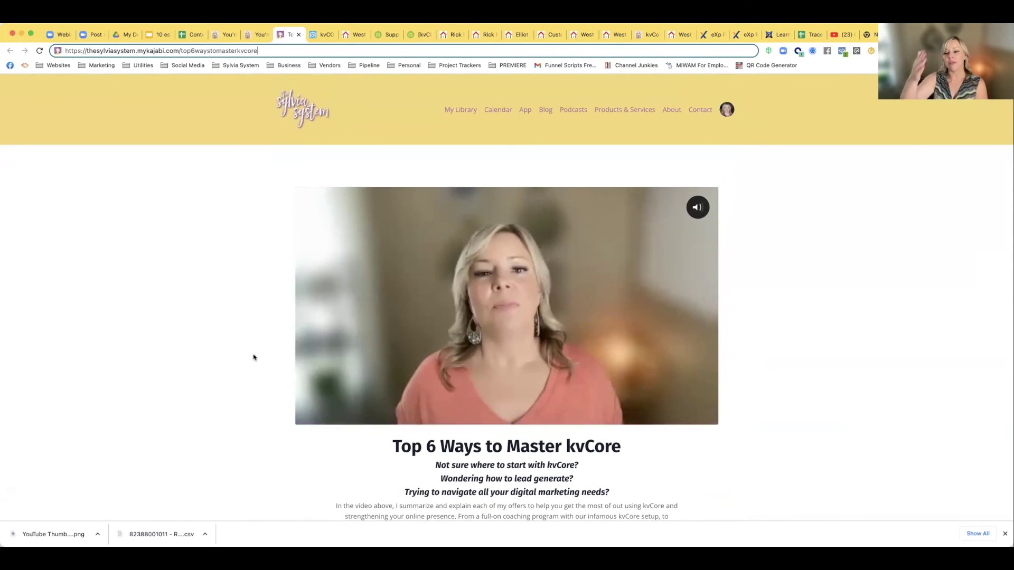
{"action": "scroll", "coordinate": [253, 357], "scroll_direction": "down", "scroll_amount": 4}
{"action": "scroll", "coordinate": [254, 358], "scroll_direction": "down", "scroll_amount": 3}
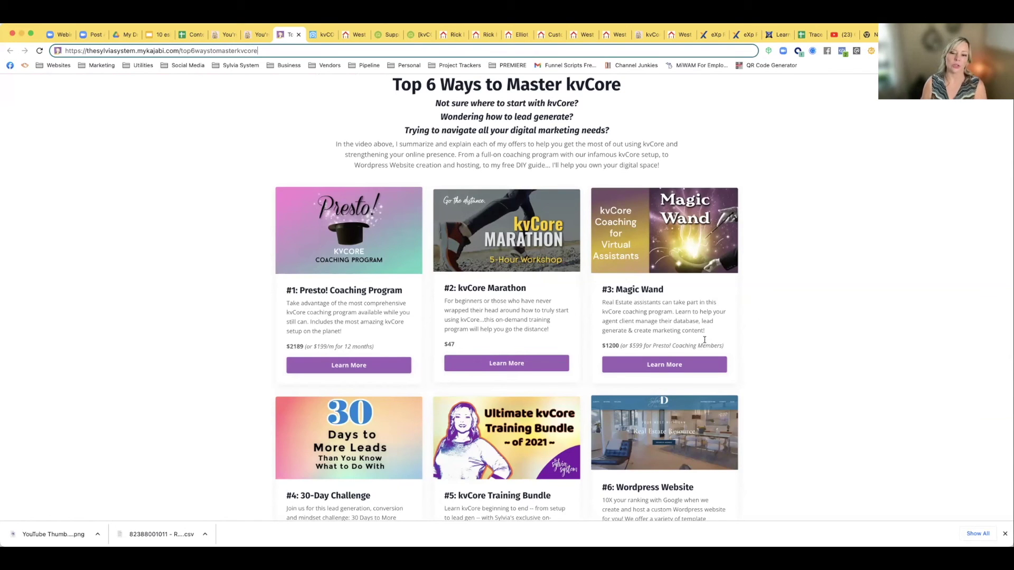
{"action": "scroll", "coordinate": [705, 339], "scroll_direction": "down", "scroll_amount": 3}
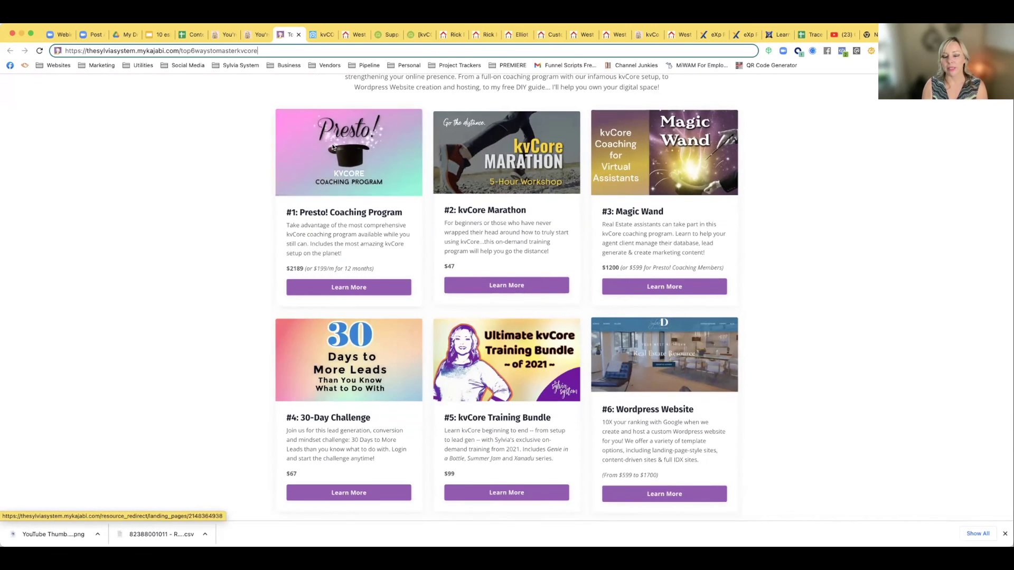
{"action": "scroll", "coordinate": [299, 344], "scroll_direction": "down", "scroll_amount": 3}
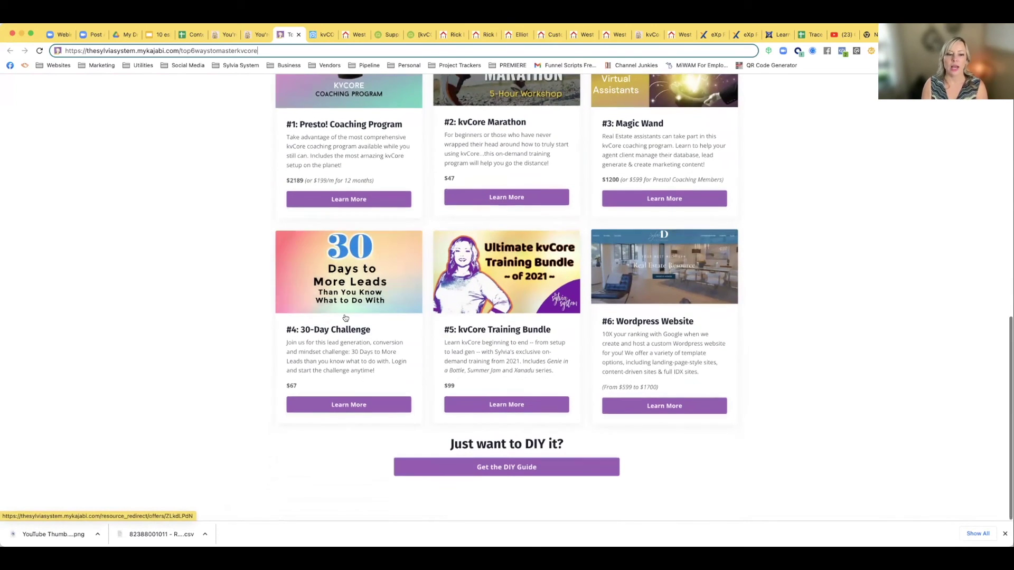
{"action": "scroll", "coordinate": [320, 393], "scroll_direction": "up", "scroll_amount": 3}
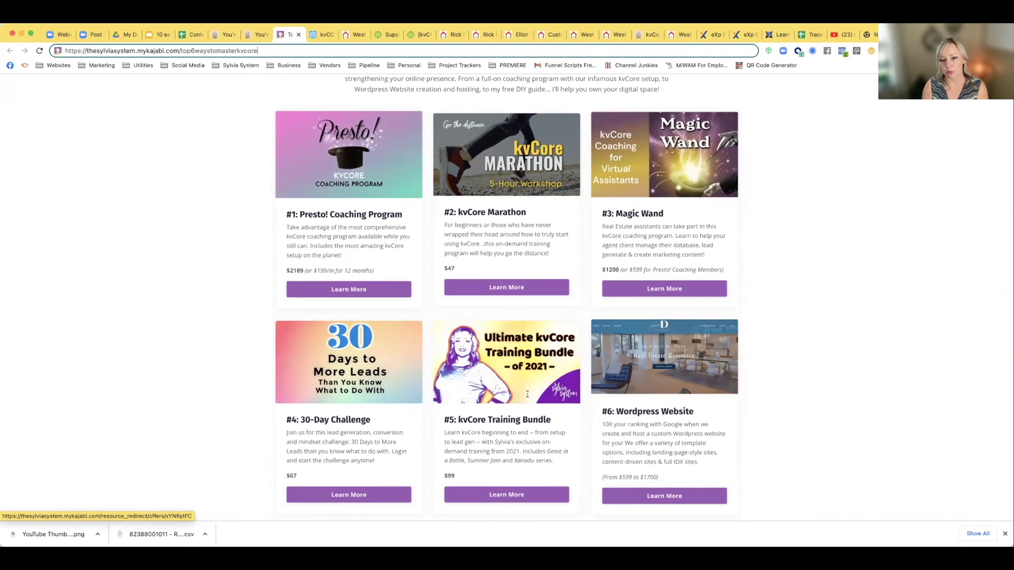
{"action": "scroll", "coordinate": [573, 380], "scroll_direction": "down", "scroll_amount": 3}
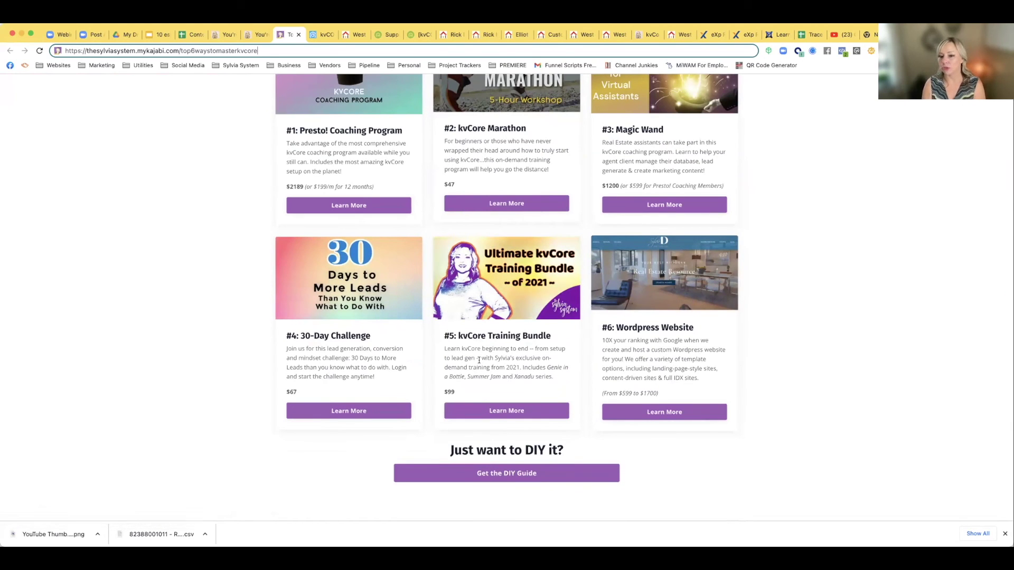
{"action": "scroll", "coordinate": [528, 369], "scroll_direction": "down", "scroll_amount": 1}
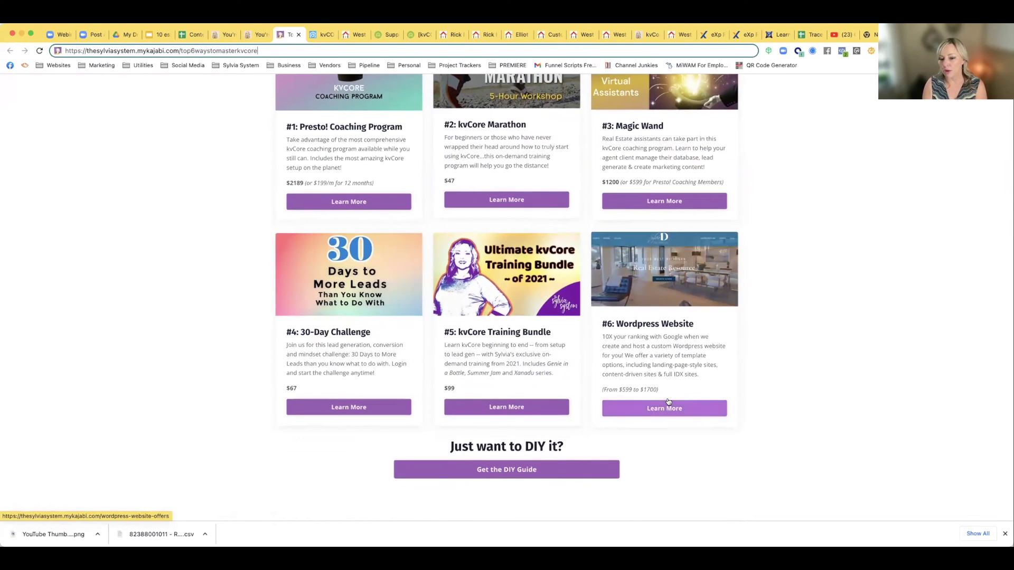
{"action": "left_click", "coordinate": [484, 476]}
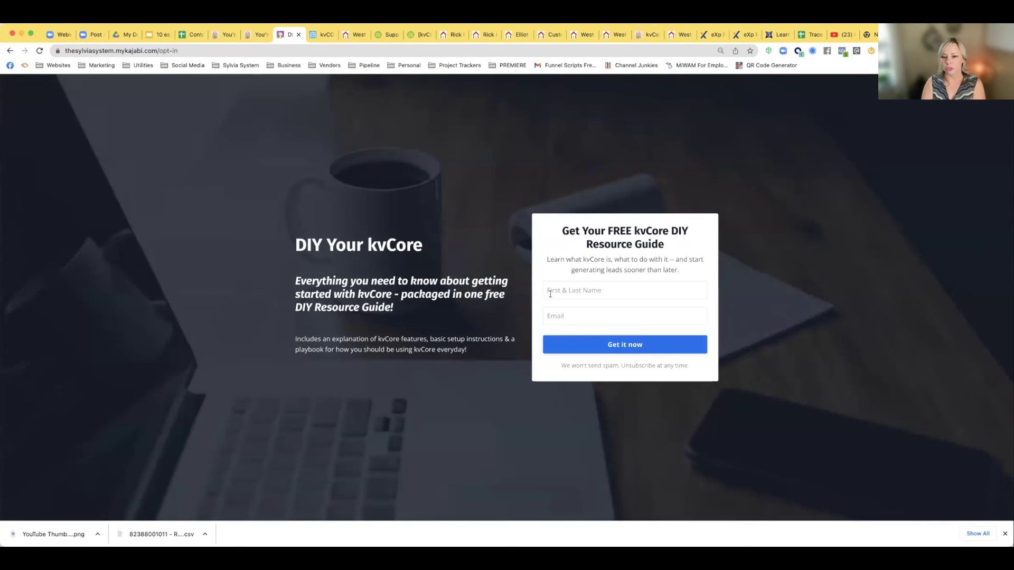
In a new tab, type 'r' and open the 'Resources: DIY Your kvCore - Google Docs' suggestion
{"action": "key", "text": "super+t"}
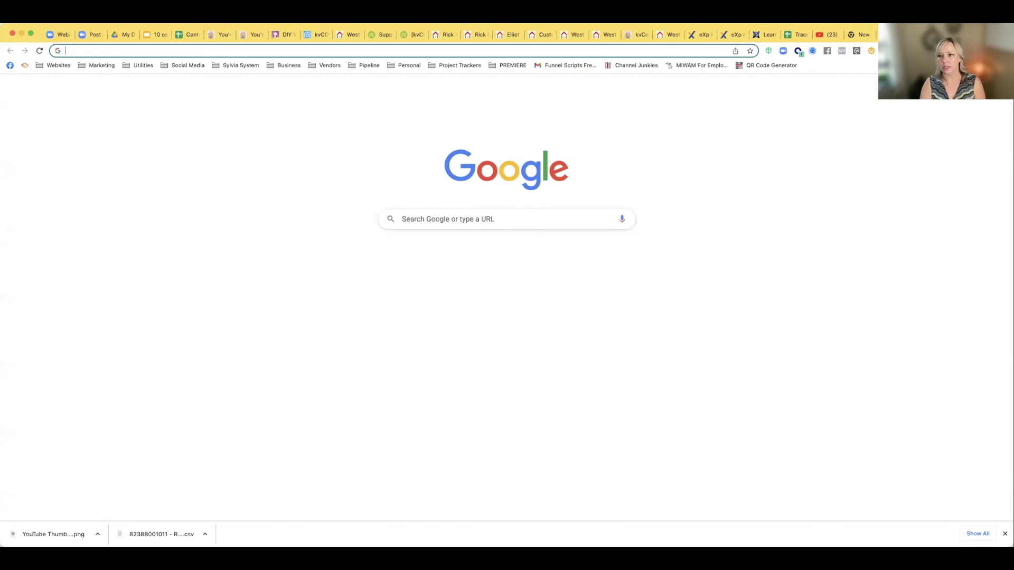
{"action": "type", "text": "r"}
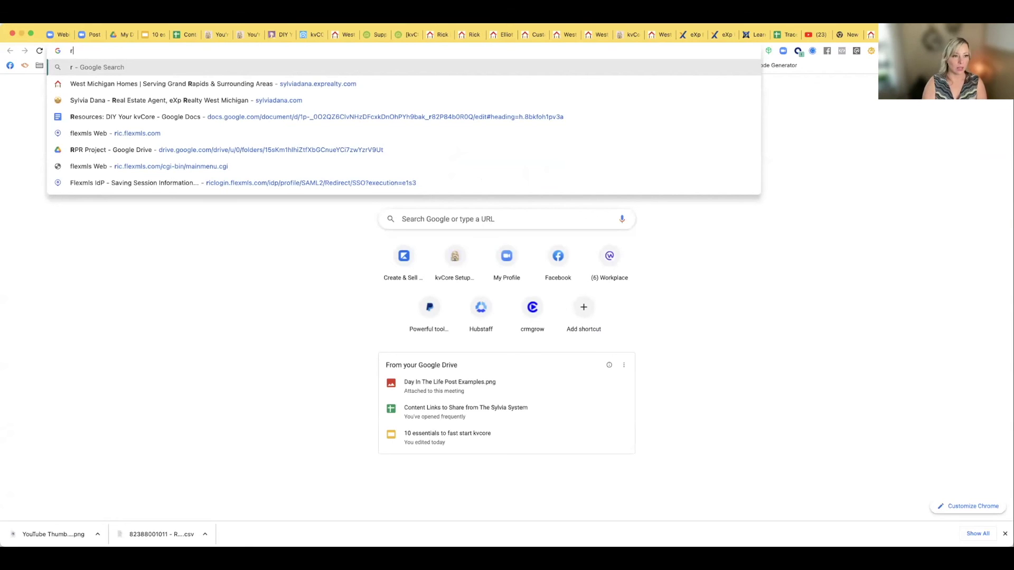
{"action": "left_click", "coordinate": [450, 116]}
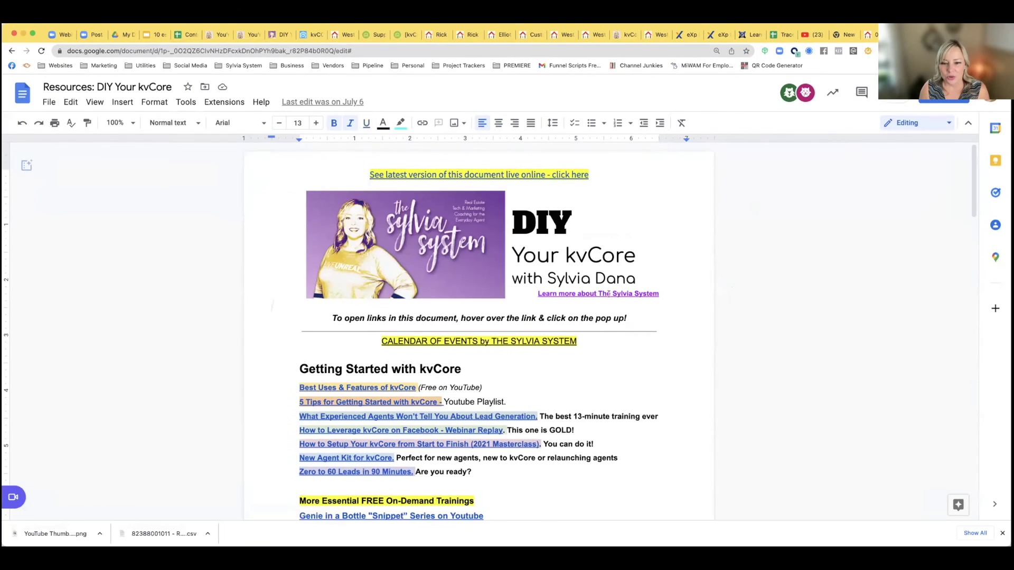
{"action": "left_click", "coordinate": [607, 293]}
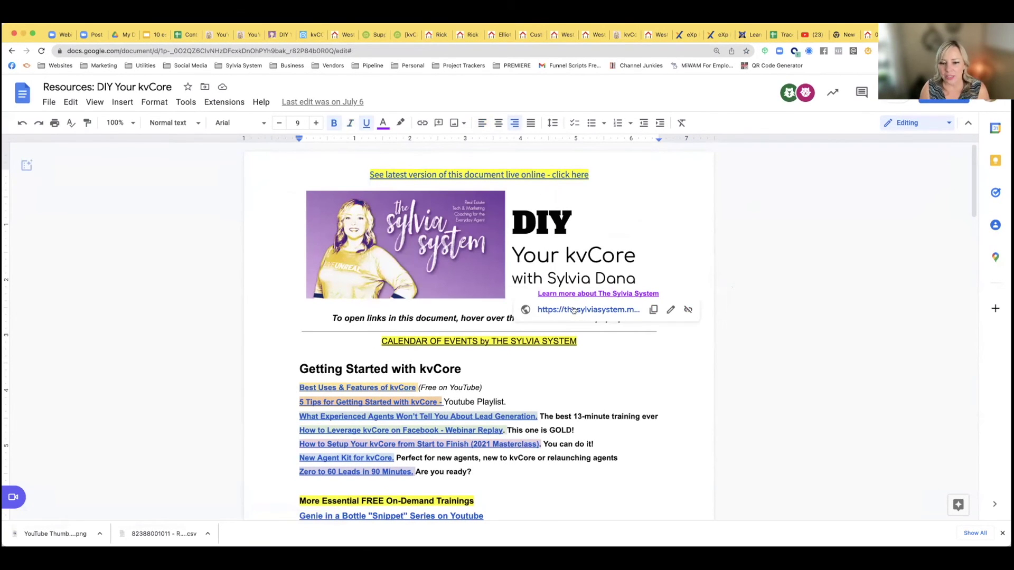
{"action": "left_click", "coordinate": [503, 341]}
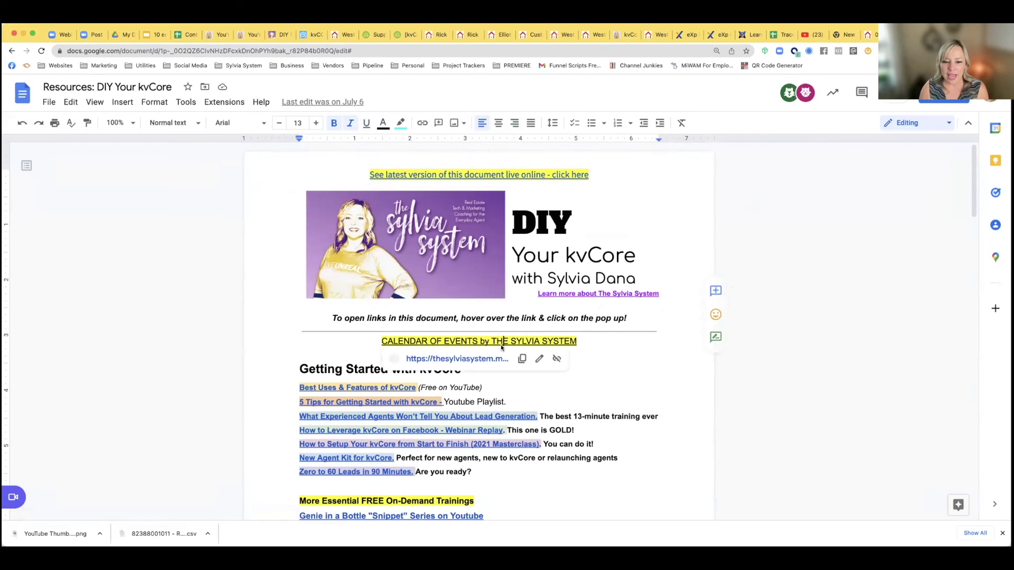
{"action": "left_click", "coordinate": [424, 359]}
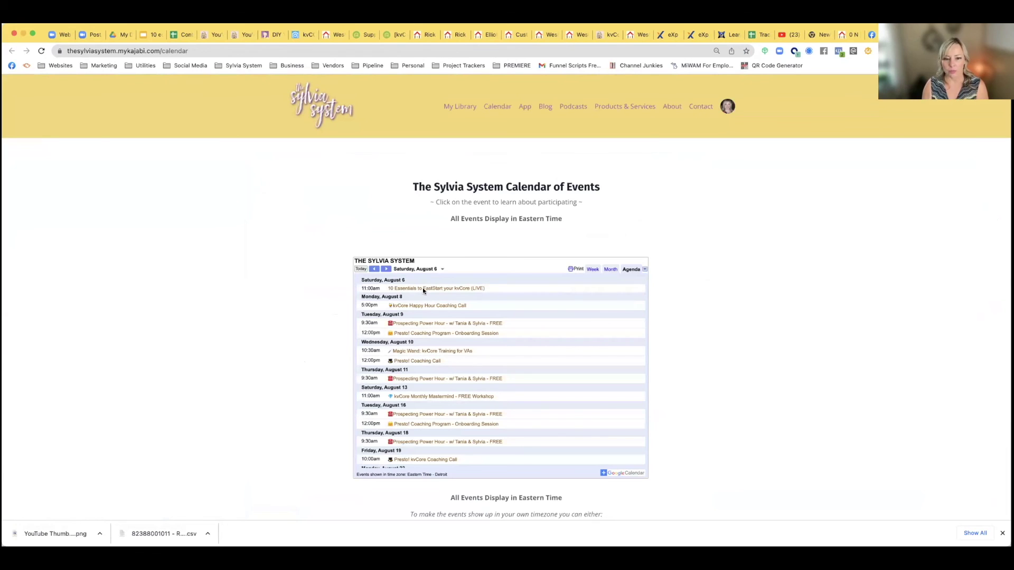
{"action": "key", "text": "super+w"}
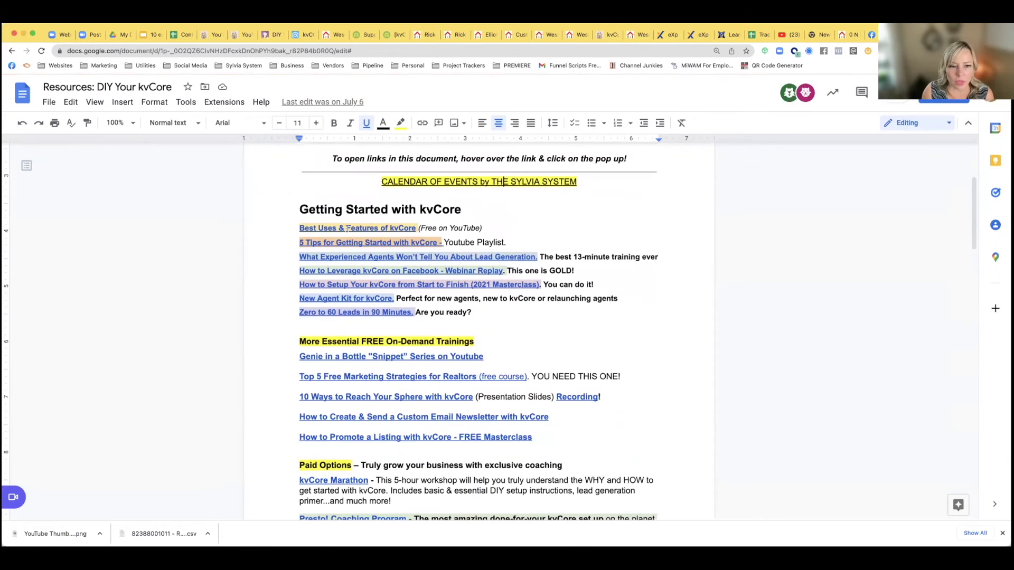
{"action": "left_click", "coordinate": [357, 258]}
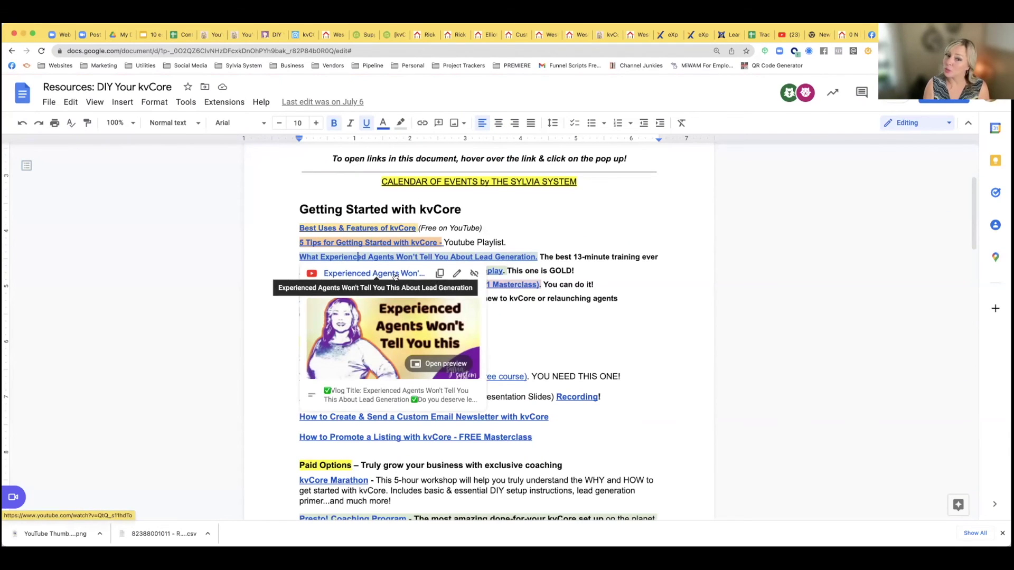
{"action": "left_click", "coordinate": [353, 270]}
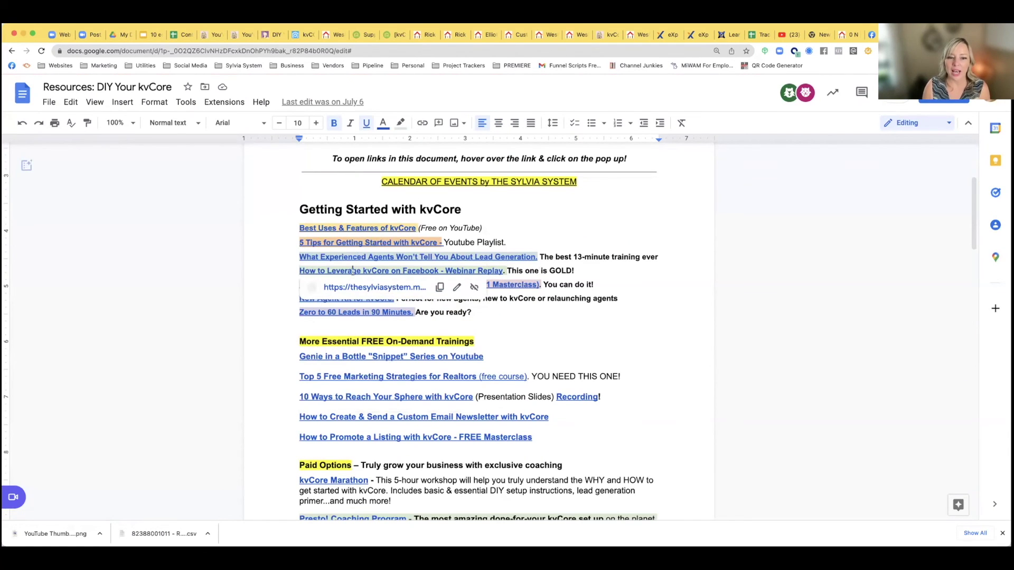
{"action": "left_click", "coordinate": [400, 285]}
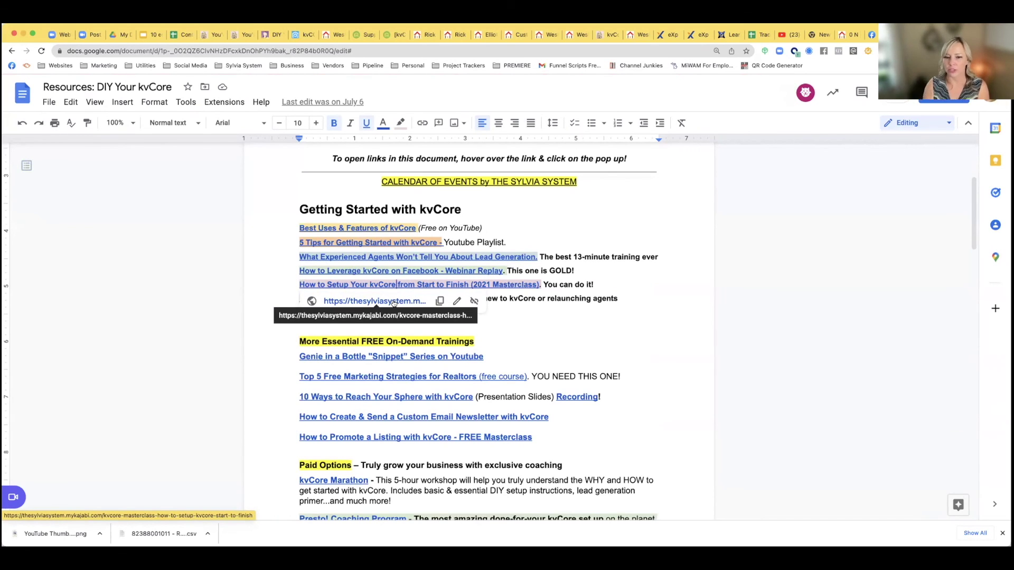
{"action": "left_click", "coordinate": [460, 328]}
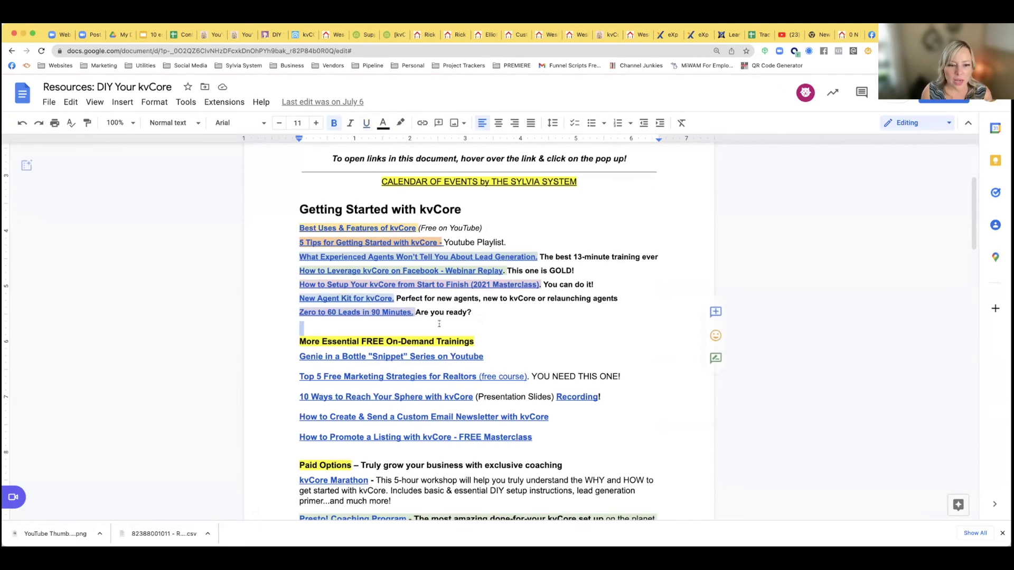
{"action": "left_click", "coordinate": [346, 299]}
{"action": "double_click", "coordinate": [546, 310]}
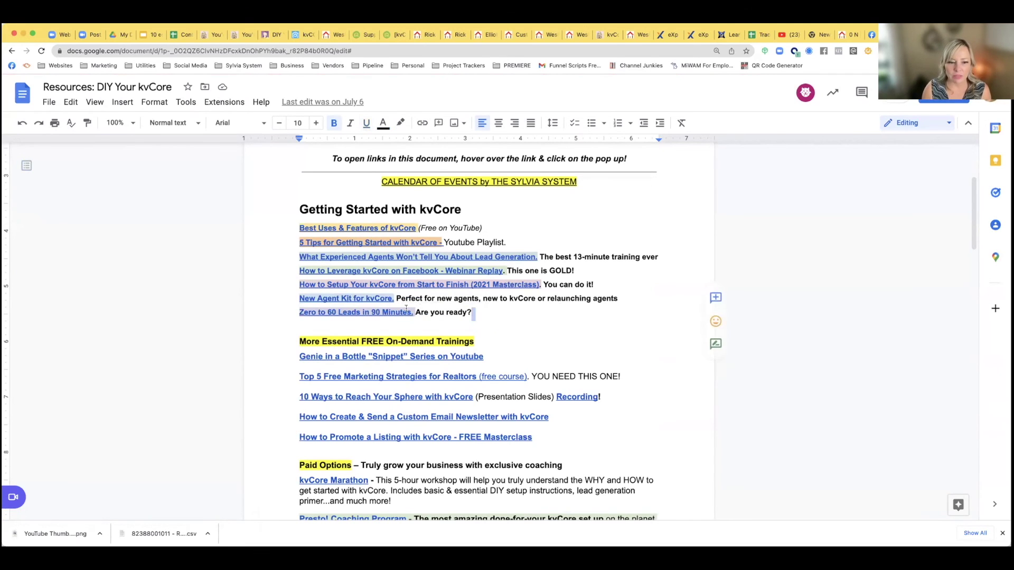
{"action": "left_click", "coordinate": [378, 311]}
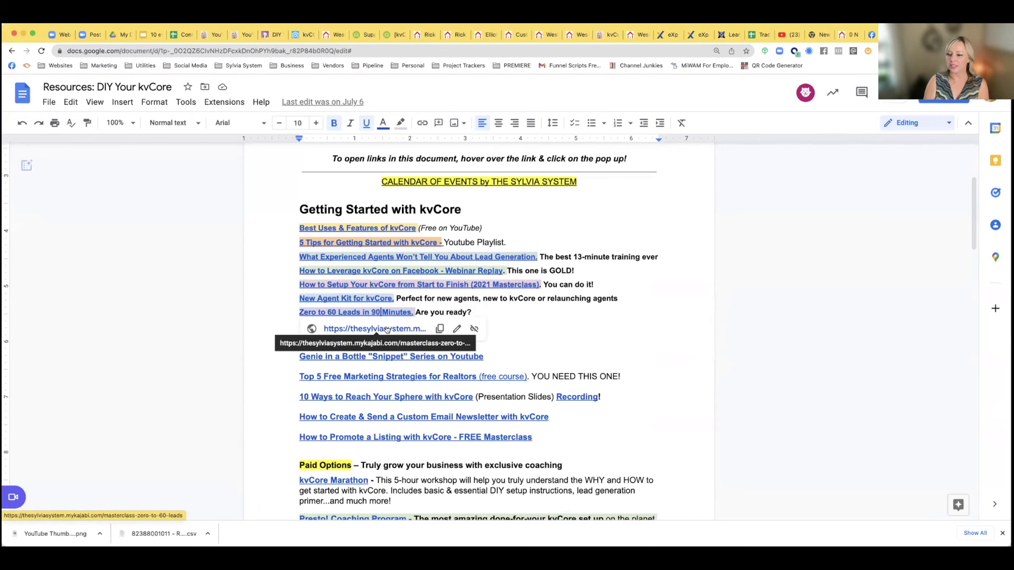
{"action": "left_click", "coordinate": [612, 336]}
{"action": "scroll", "coordinate": [423, 349], "scroll_direction": "down", "scroll_amount": 5}
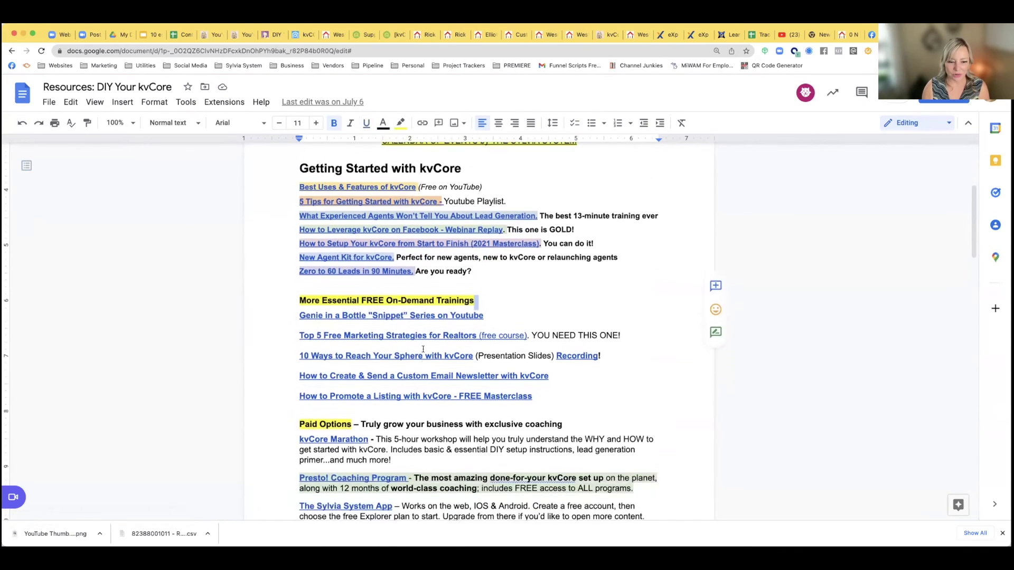
{"action": "scroll", "coordinate": [423, 348], "scroll_direction": "down", "scroll_amount": 3}
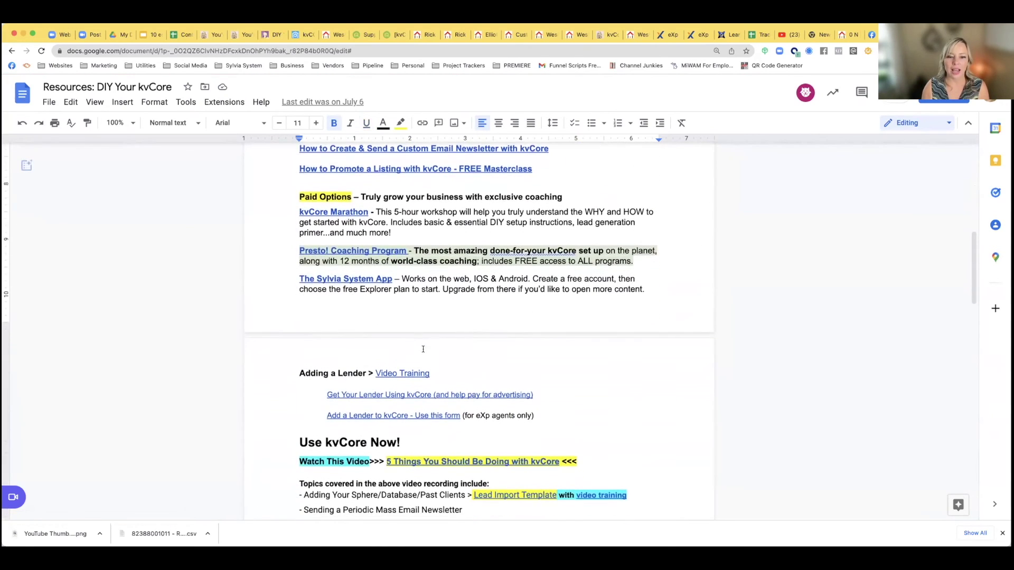
{"action": "scroll", "coordinate": [423, 348], "scroll_direction": "down", "scroll_amount": 3}
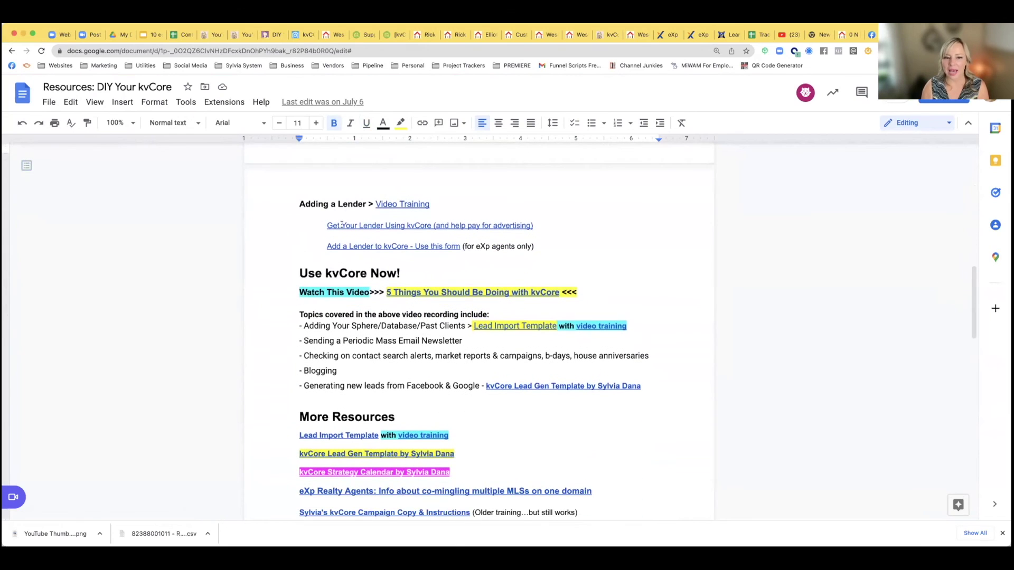
{"action": "scroll", "coordinate": [441, 266], "scroll_direction": "down", "scroll_amount": 2}
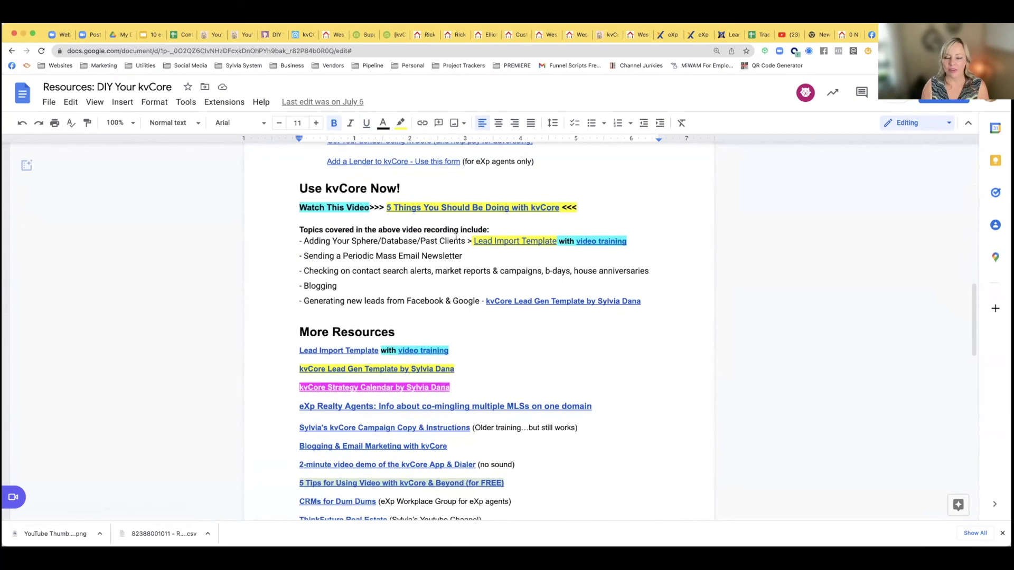
{"action": "scroll", "coordinate": [433, 290], "scroll_direction": "down", "scroll_amount": 3}
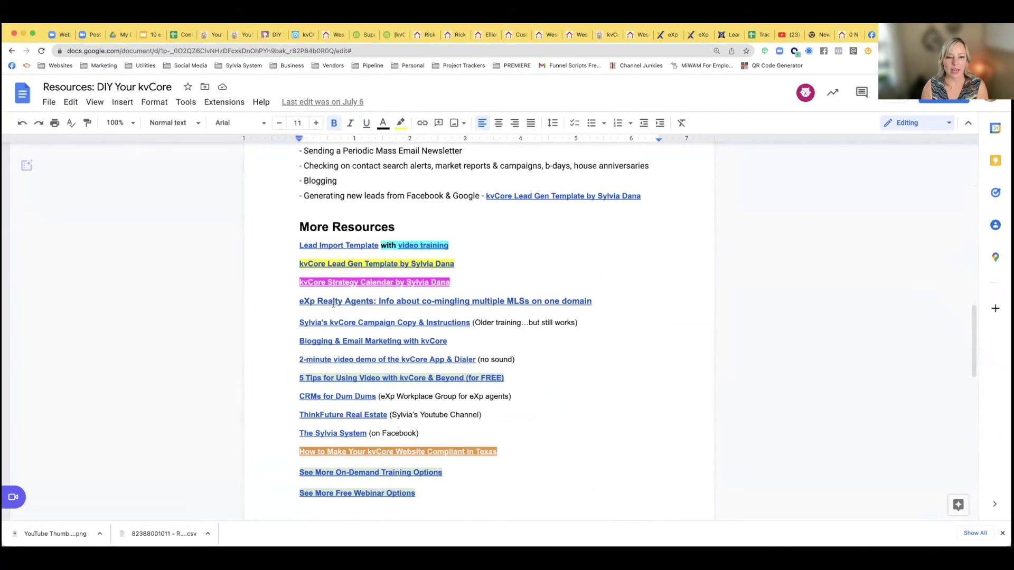
{"action": "left_click", "coordinate": [470, 302]}
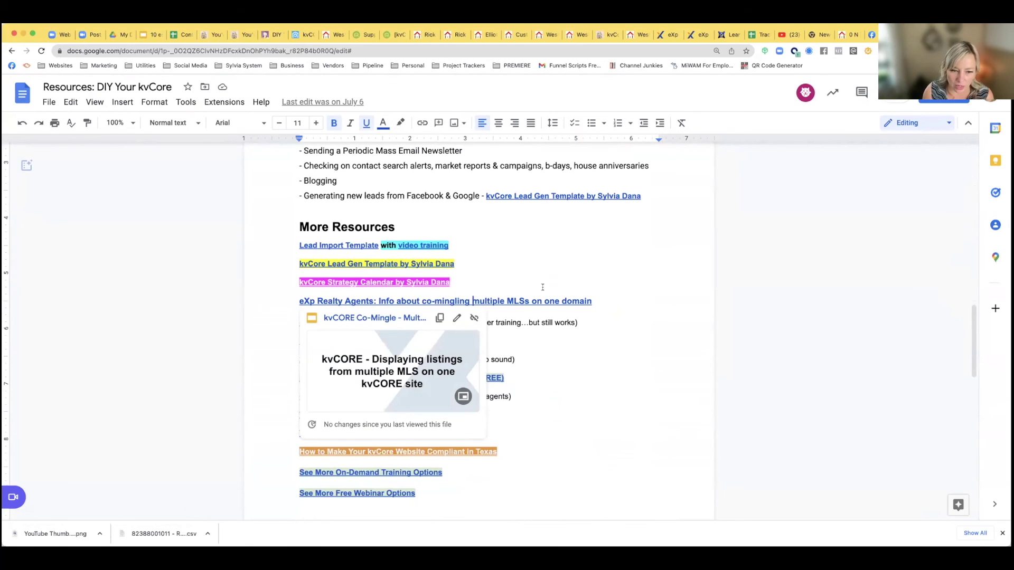
{"action": "left_click", "coordinate": [372, 282]}
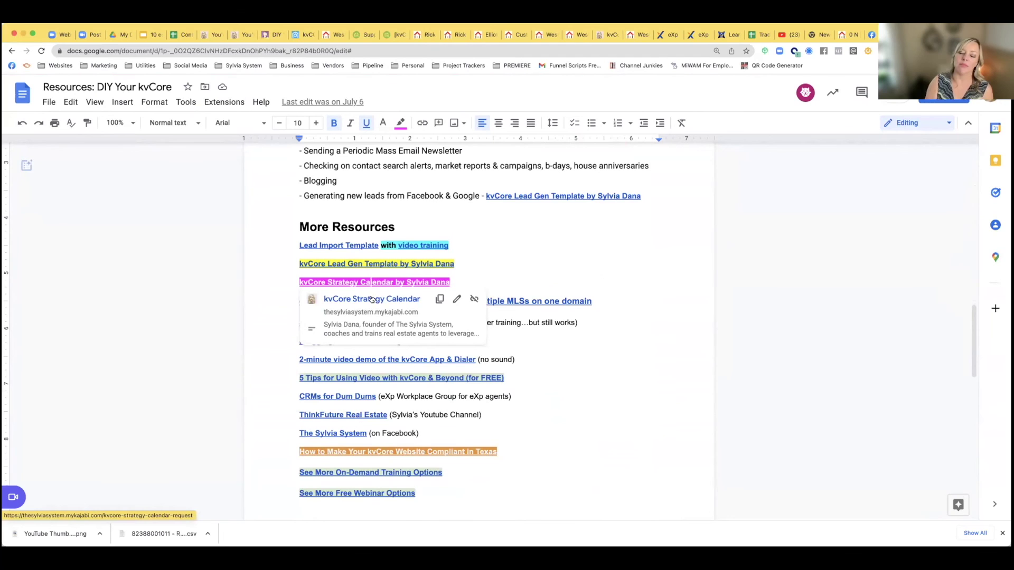
{"action": "left_click", "coordinate": [493, 268]}
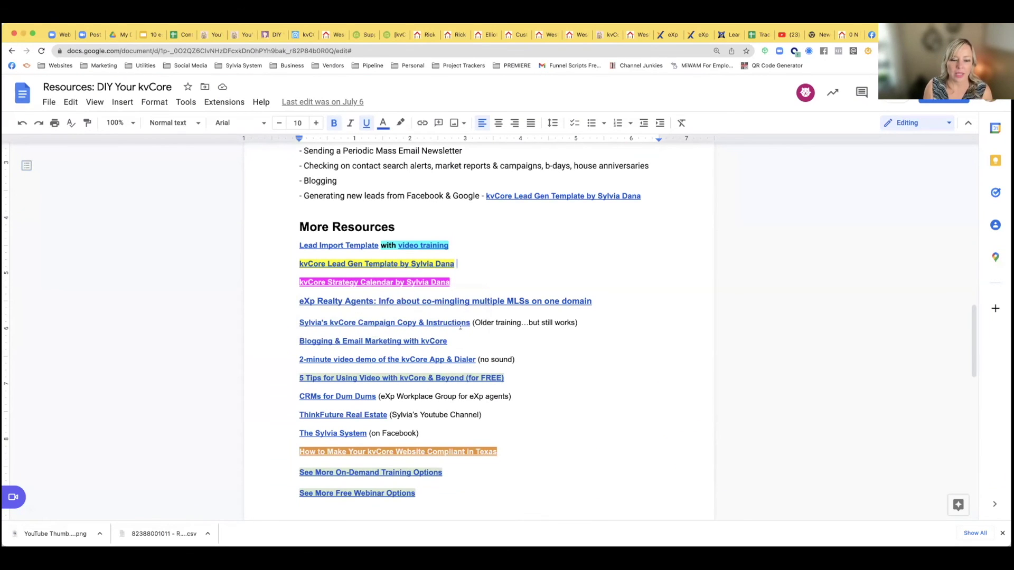
{"action": "scroll", "coordinate": [460, 326], "scroll_direction": "down", "scroll_amount": 1}
{"action": "scroll", "coordinate": [460, 326], "scroll_direction": "down", "scroll_amount": 5}
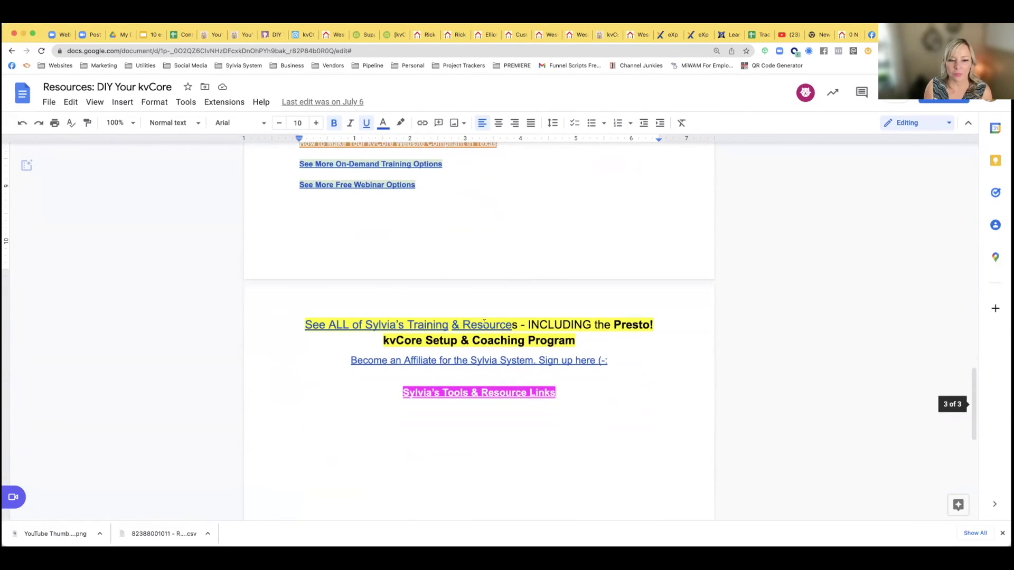
{"action": "scroll", "coordinate": [426, 262], "scroll_direction": "up", "scroll_amount": 5}
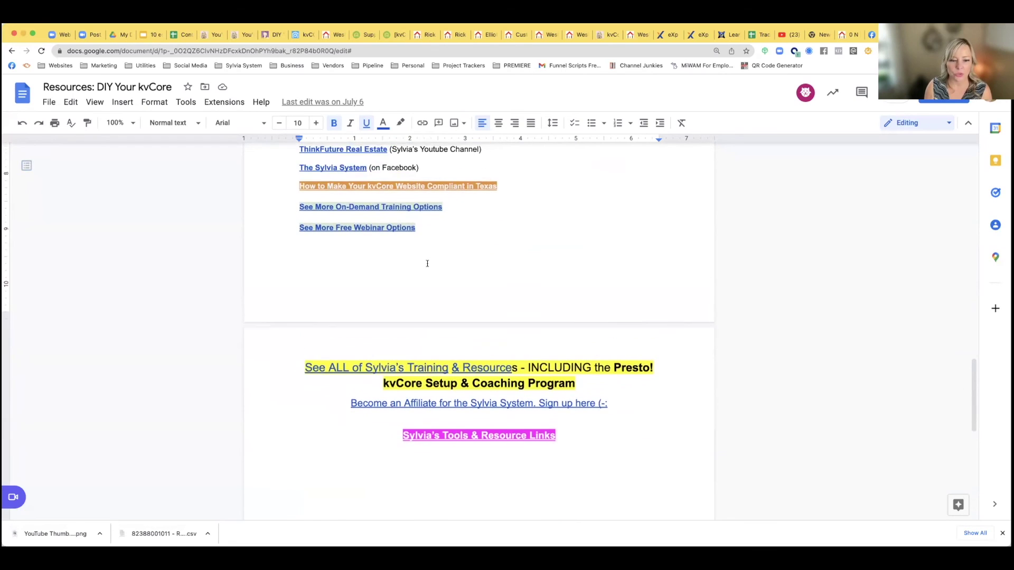
{"action": "scroll", "coordinate": [427, 264], "scroll_direction": "up", "scroll_amount": 15}
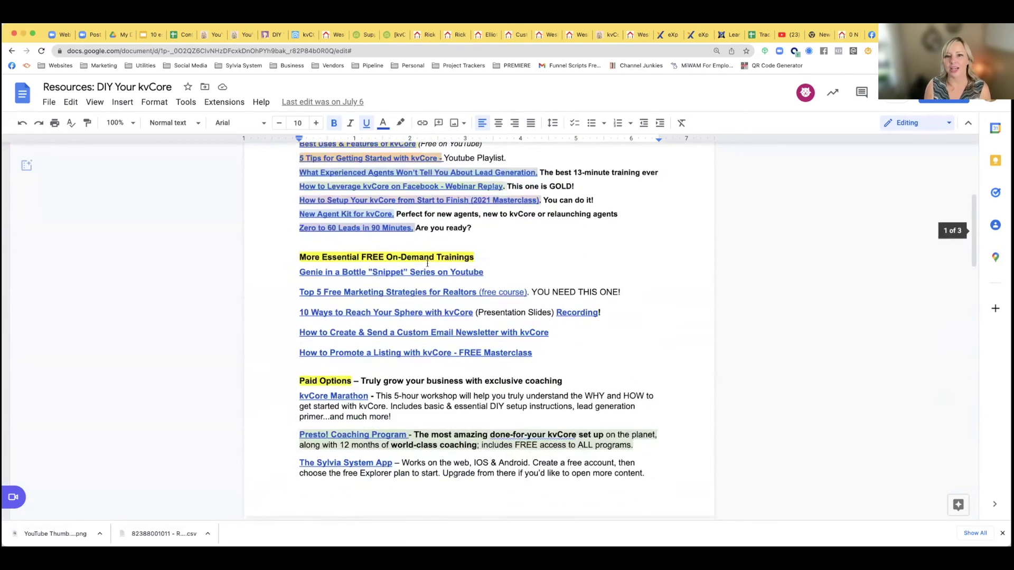